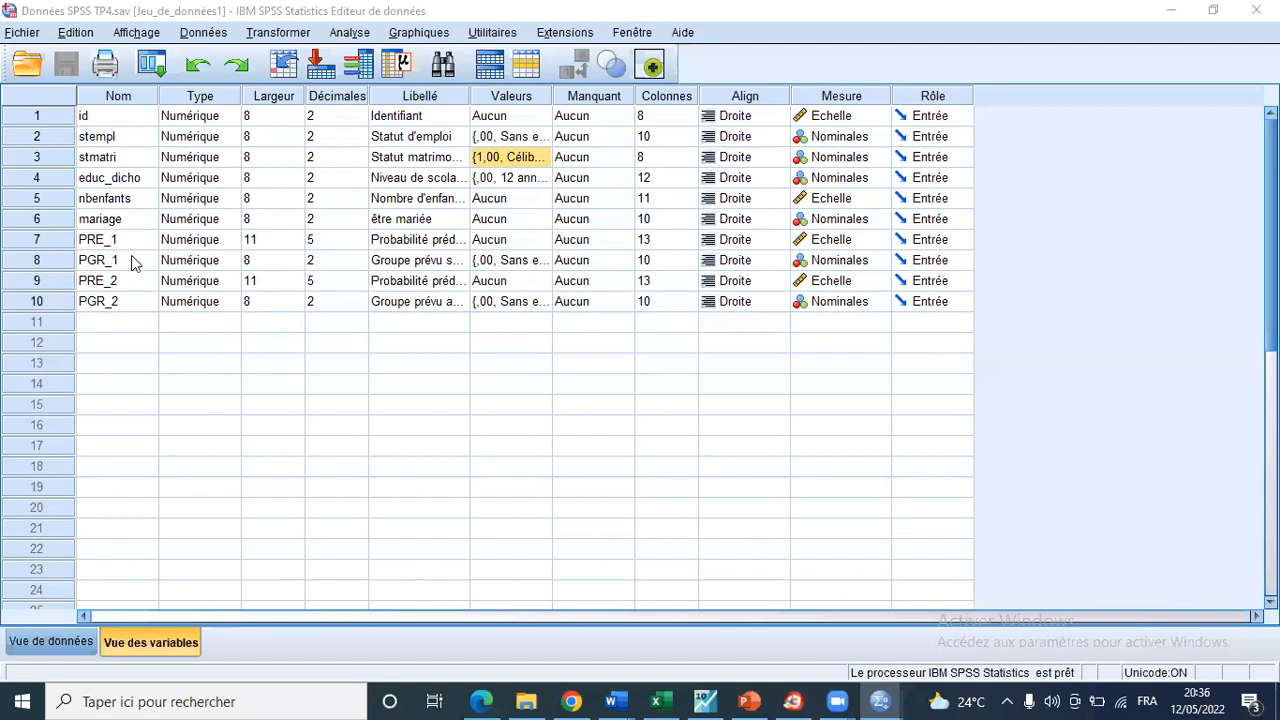
# Delete the variables mariage, PRE_1, PGR_1, PRE_2 and PGR_2 from the dataset.
pyautogui.moveTo(21, 222); pyautogui.dragTo(130, 305)
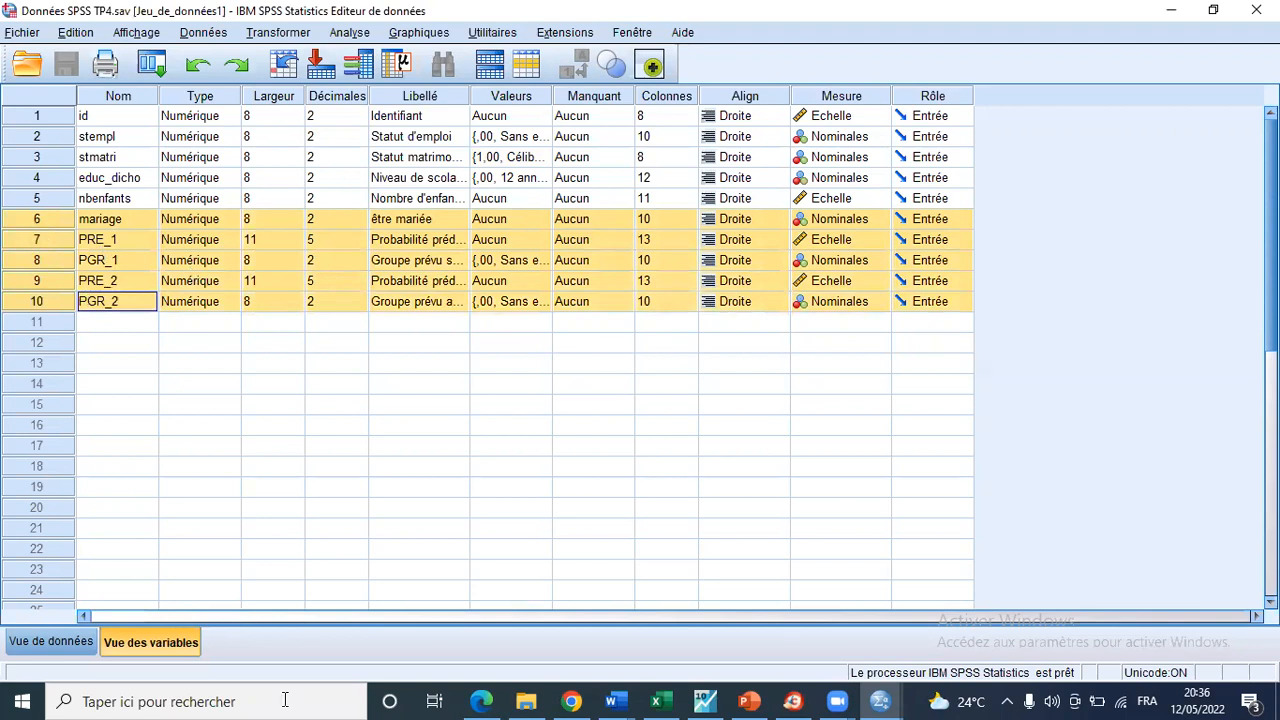
pyautogui.rightClick(37, 226)
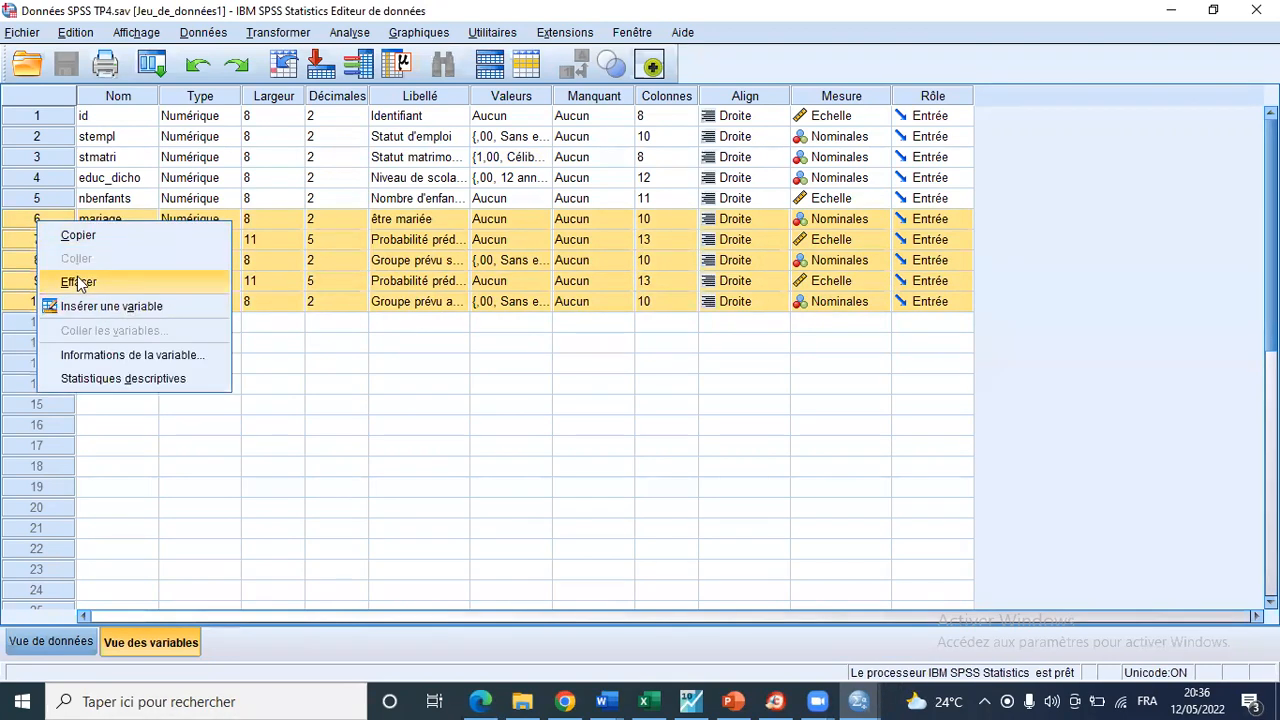
pyautogui.click(80, 283)
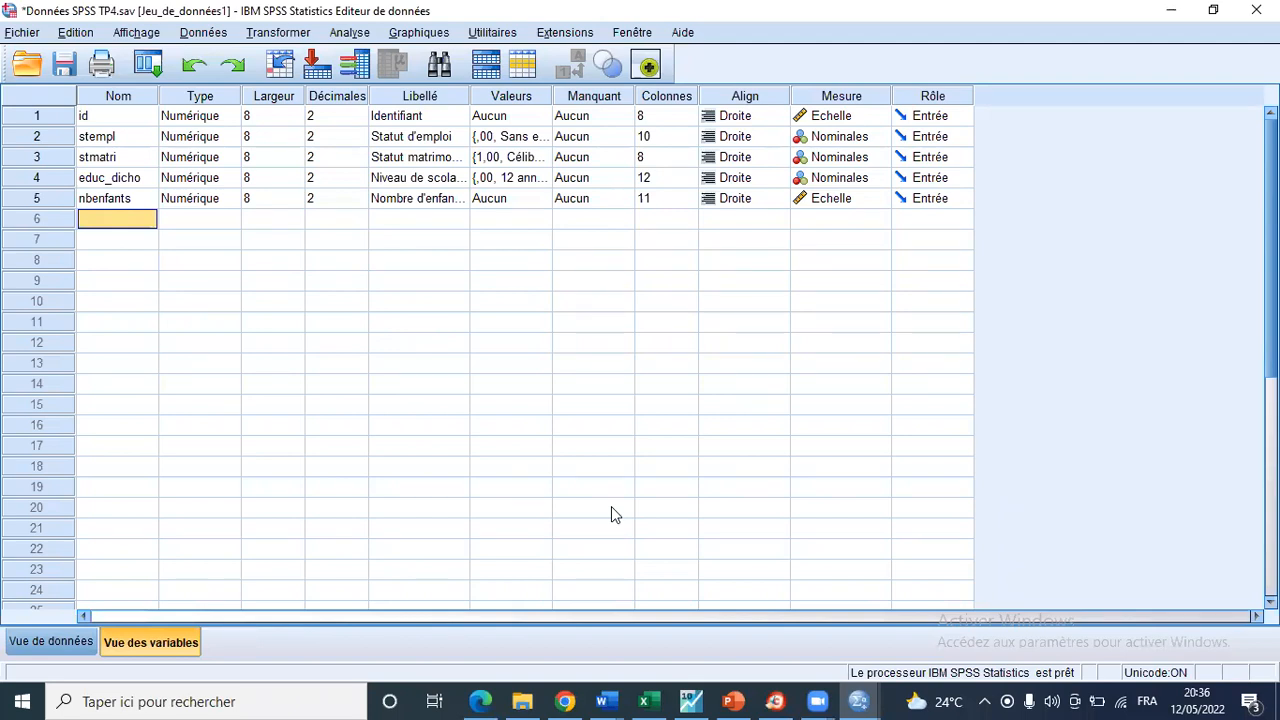
# Switch to the Word document atelier 3 and read the context, the variables named in Question 1 and its numbered tasks.
pyautogui.hotkey('alt', 'Tab')
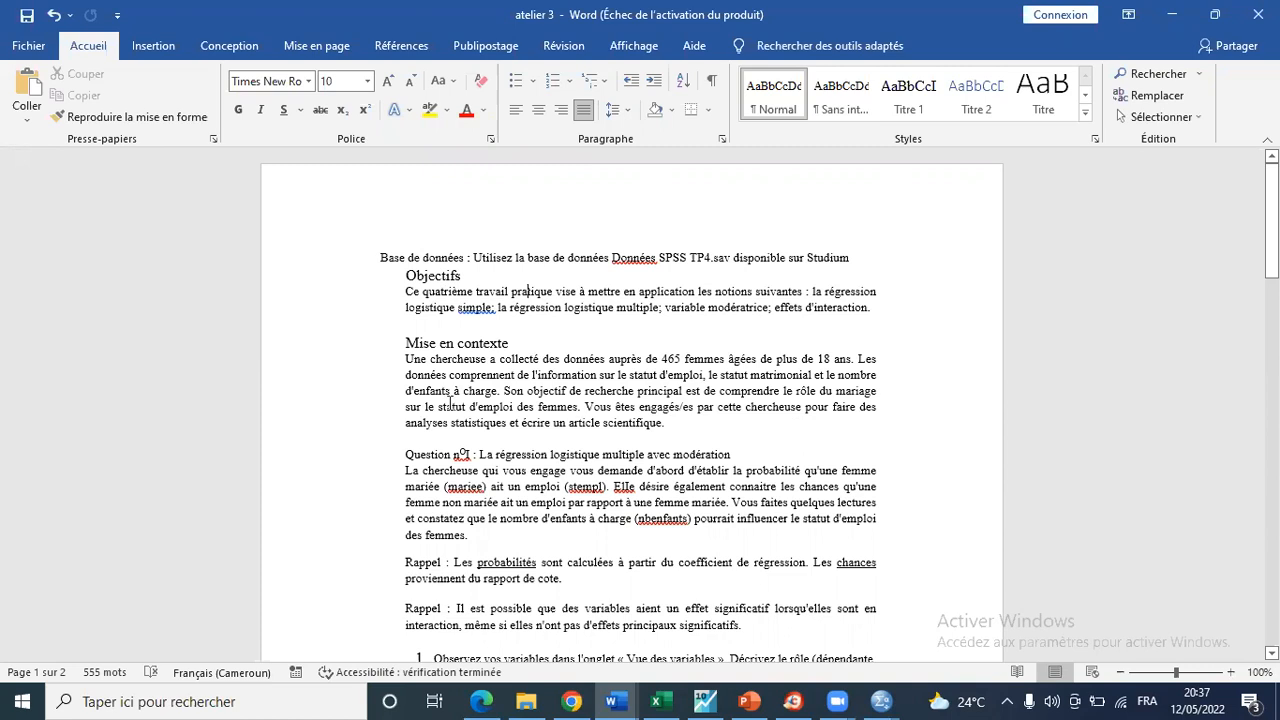
pyautogui.scroll(-3, 437, 338)
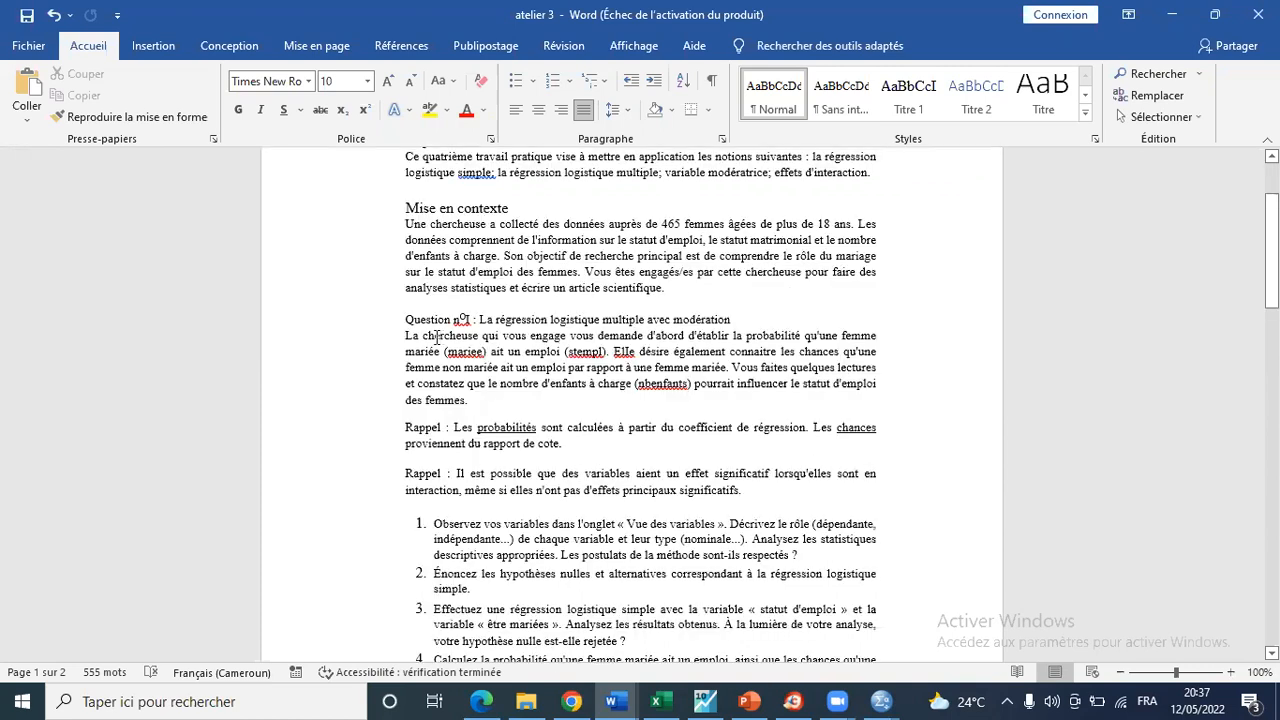
pyautogui.scroll(1, 440, 257)
pyautogui.scroll(-1, 444, 254)
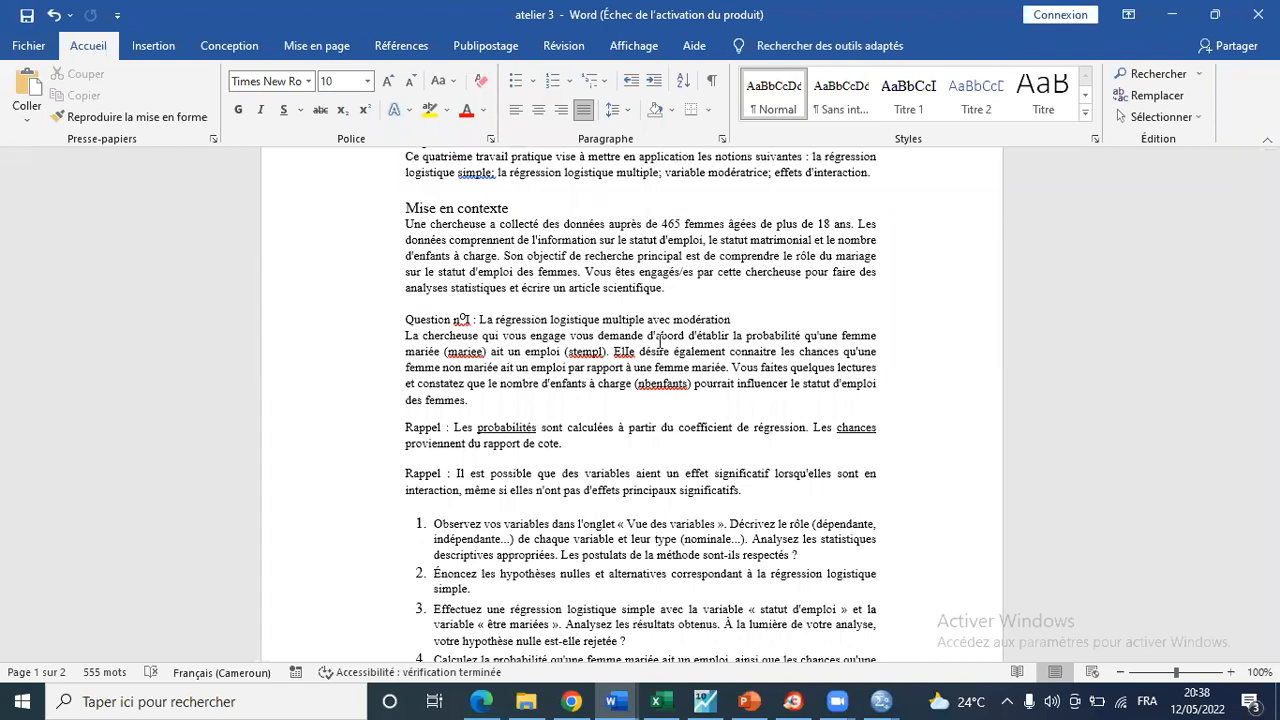
pyautogui.doubleClick(598, 352)
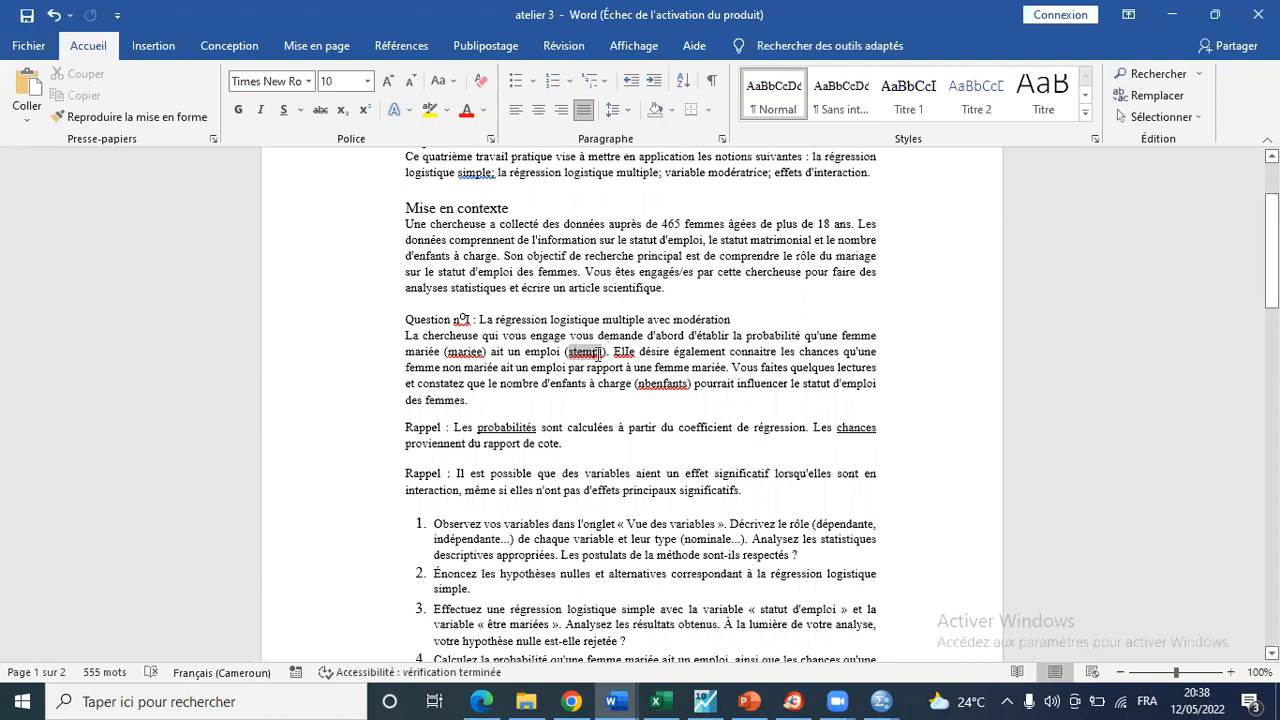
pyautogui.click(600, 353)
pyautogui.moveTo(638, 386); pyautogui.dragTo(696, 391)
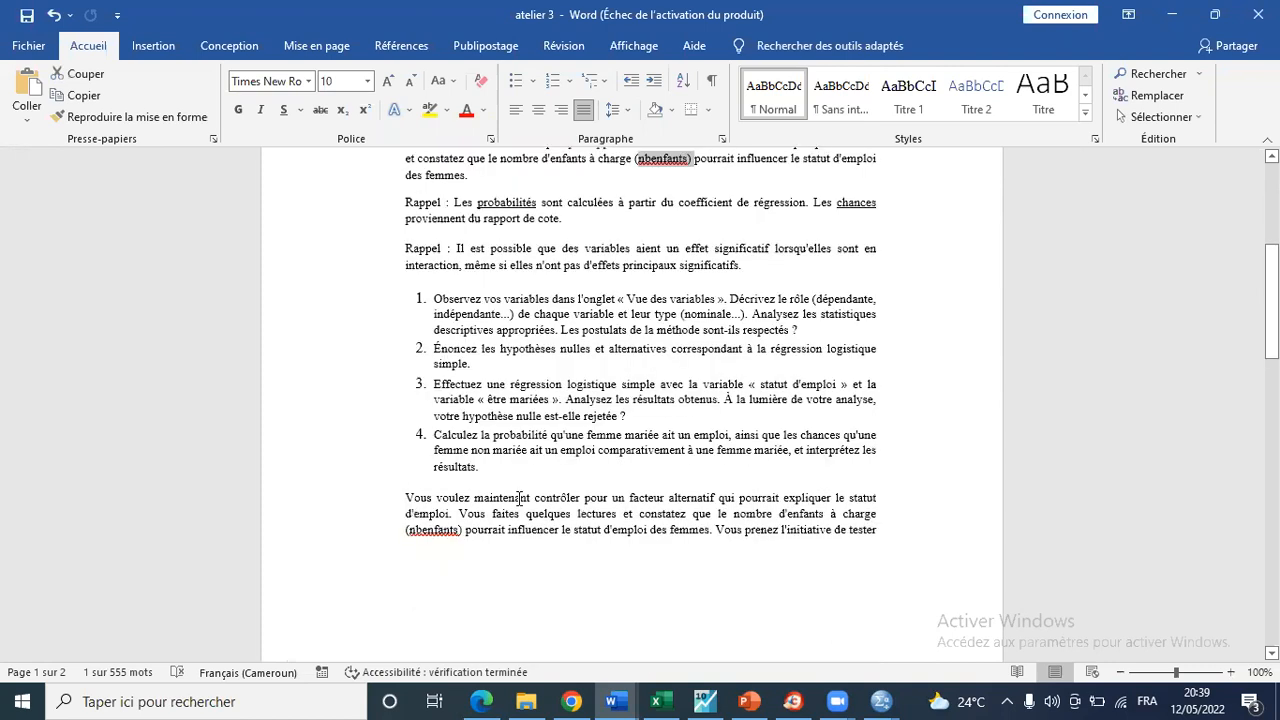
pyautogui.scroll(-1, 519, 497)
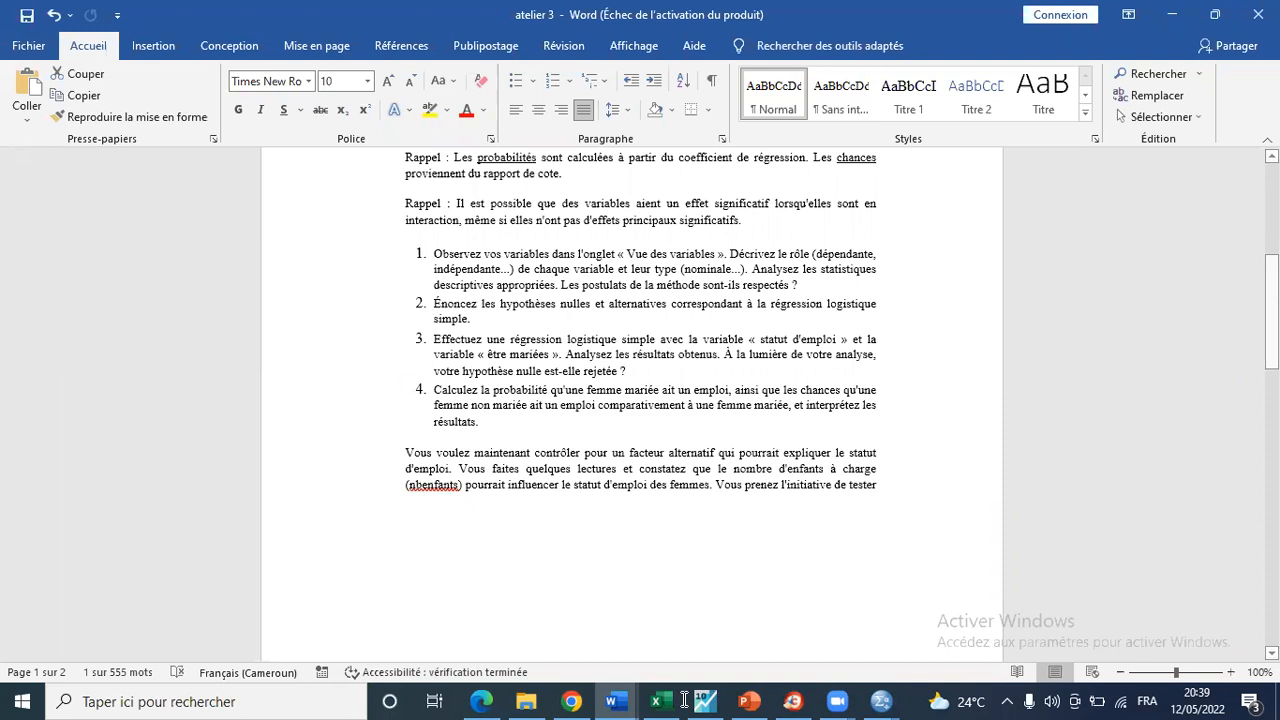
# Return to the SPSS data editor and review the value labels of stmatri, stempl and nbenfants.
pyautogui.click(882, 698)
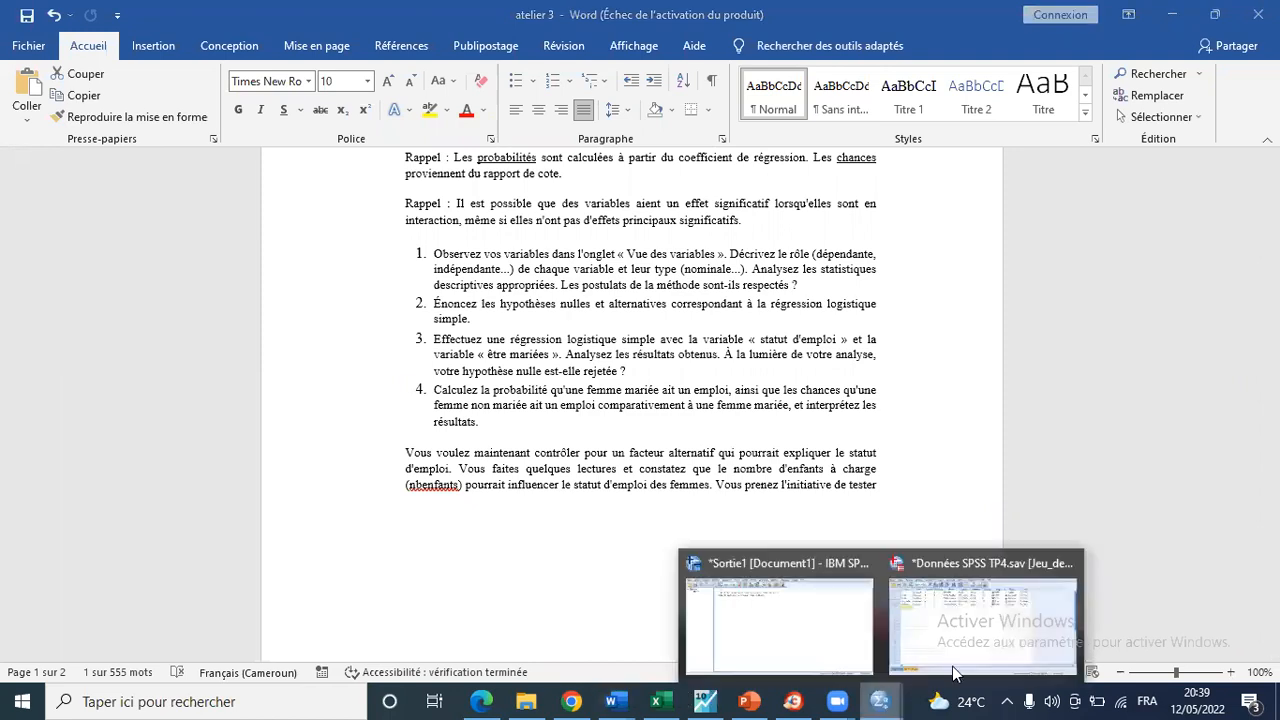
pyautogui.click(955, 673)
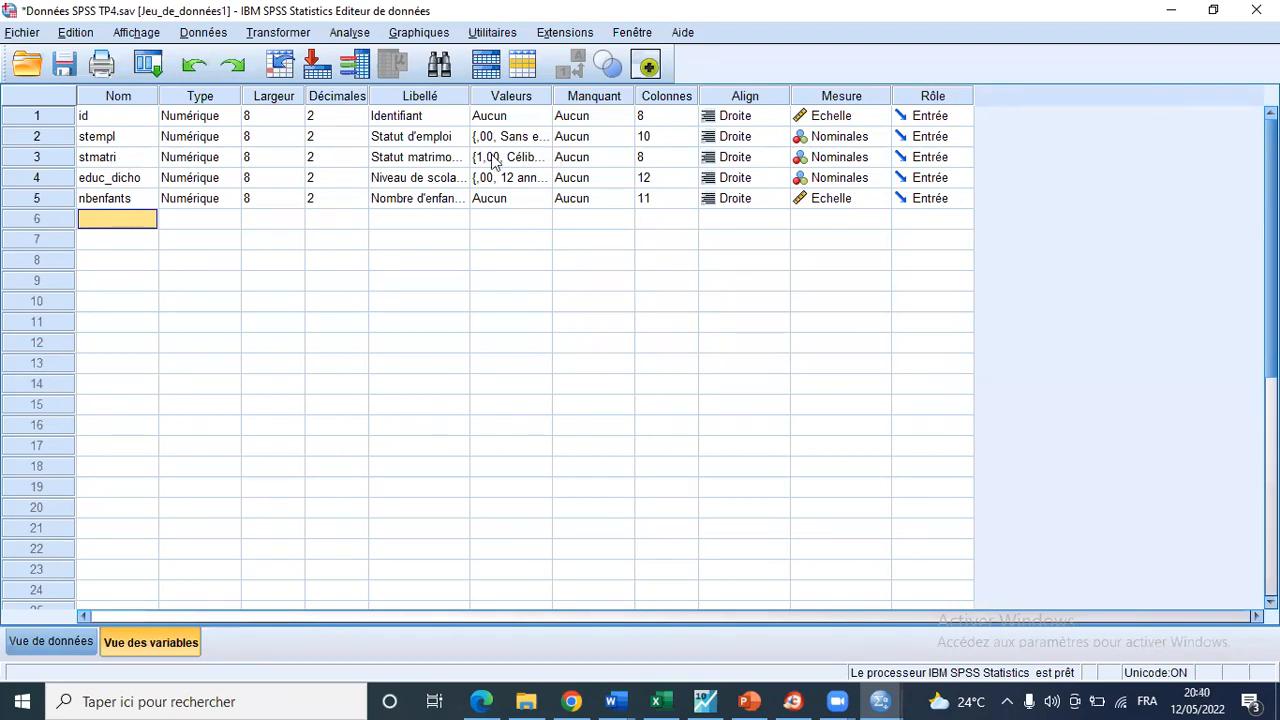
pyautogui.doubleClick(542, 167)
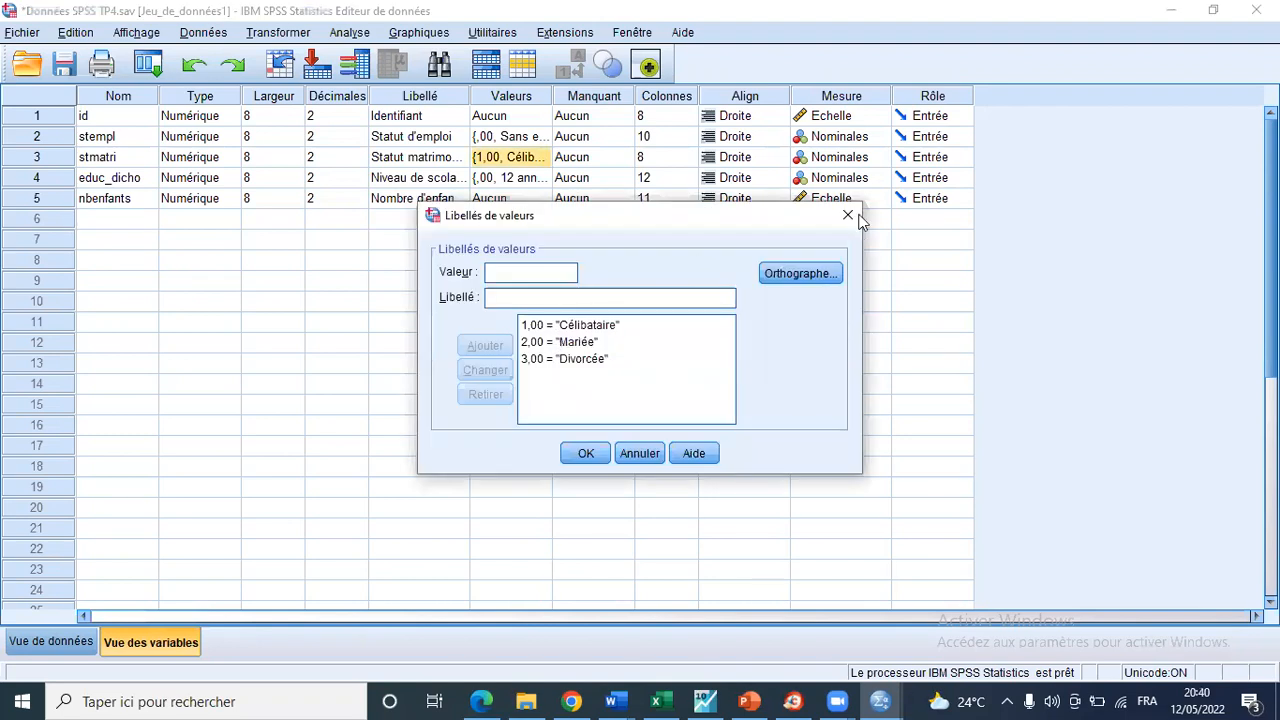
pyautogui.click(847, 215)
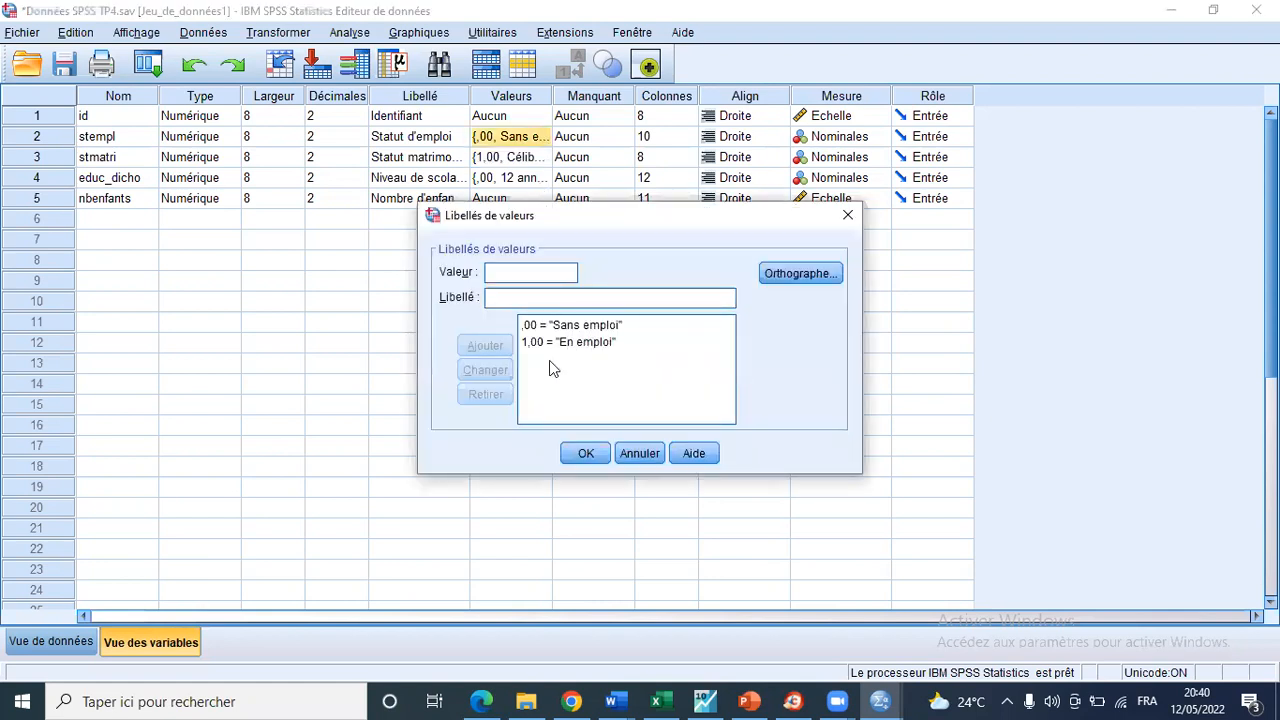
pyautogui.click(847, 221)
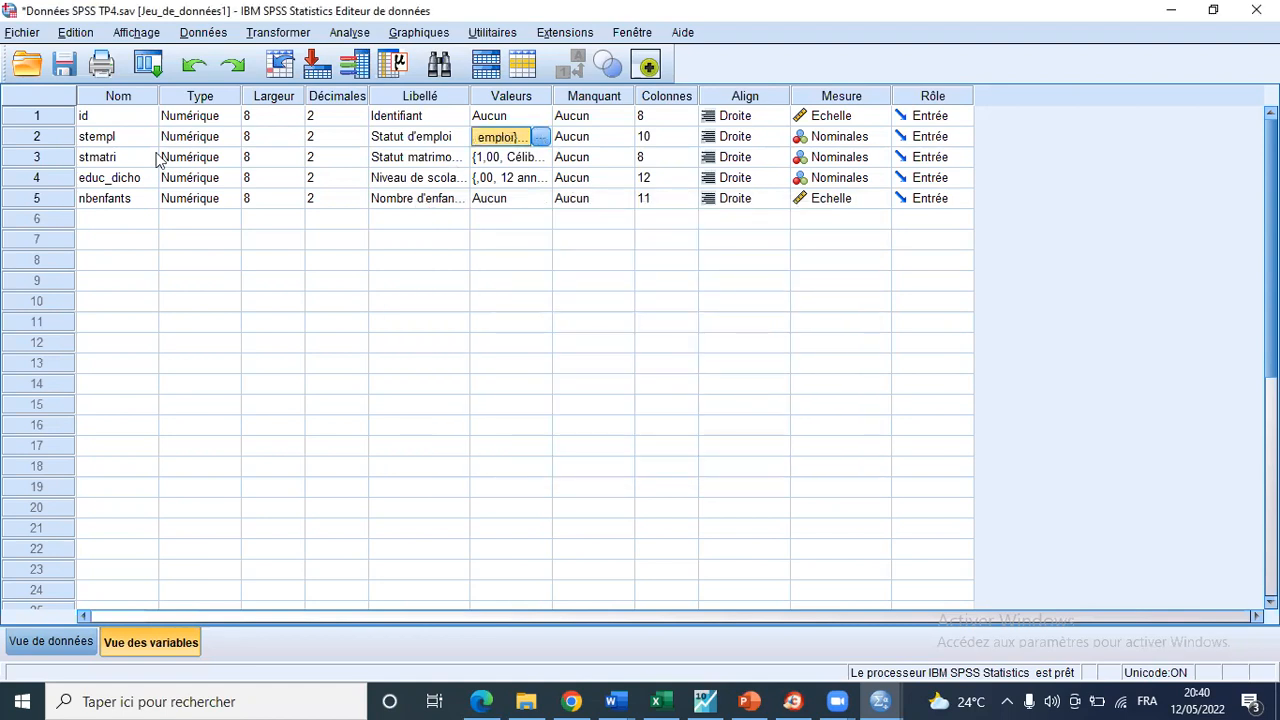
pyautogui.doubleClick(545, 160)
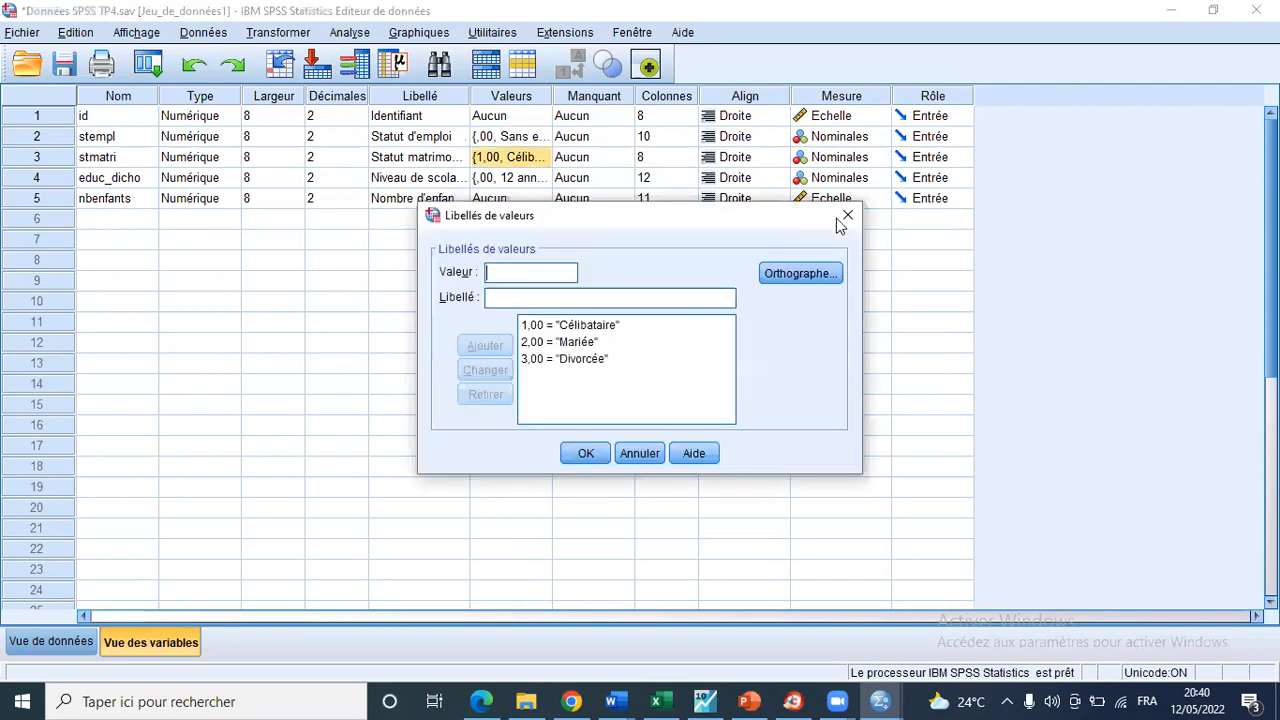
pyautogui.press('Escape')
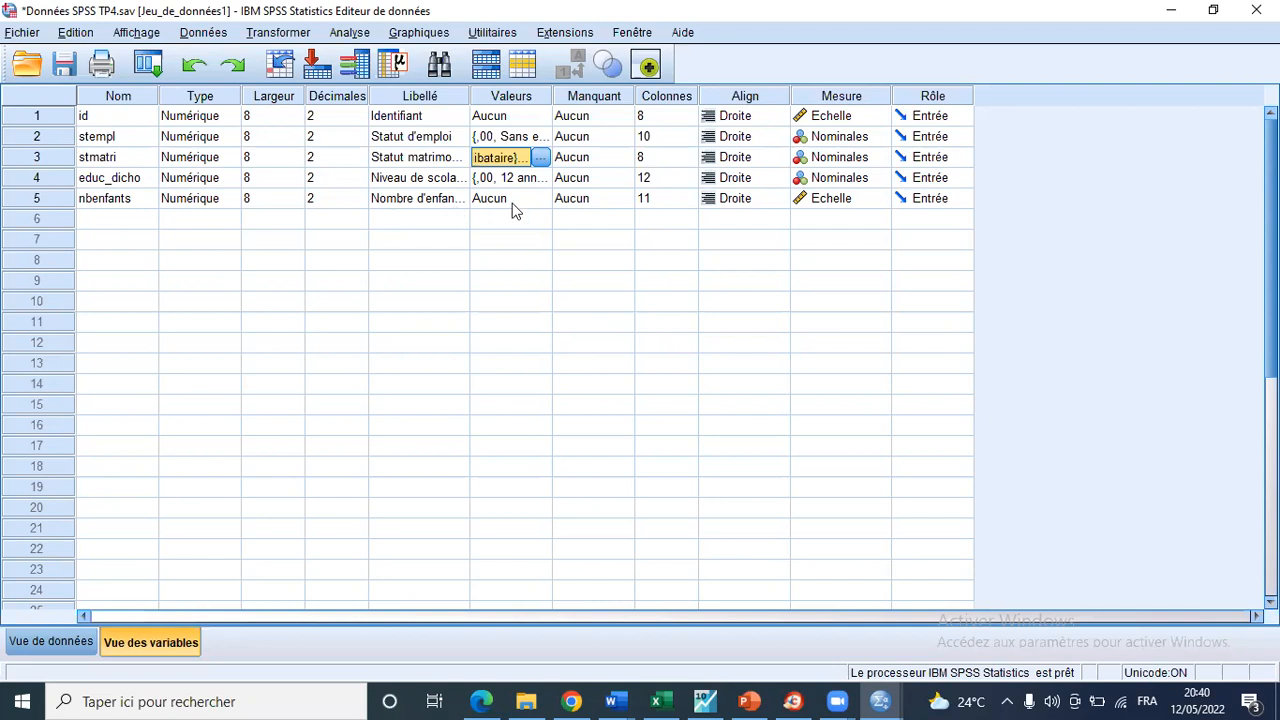
pyautogui.doubleClick(543, 198)
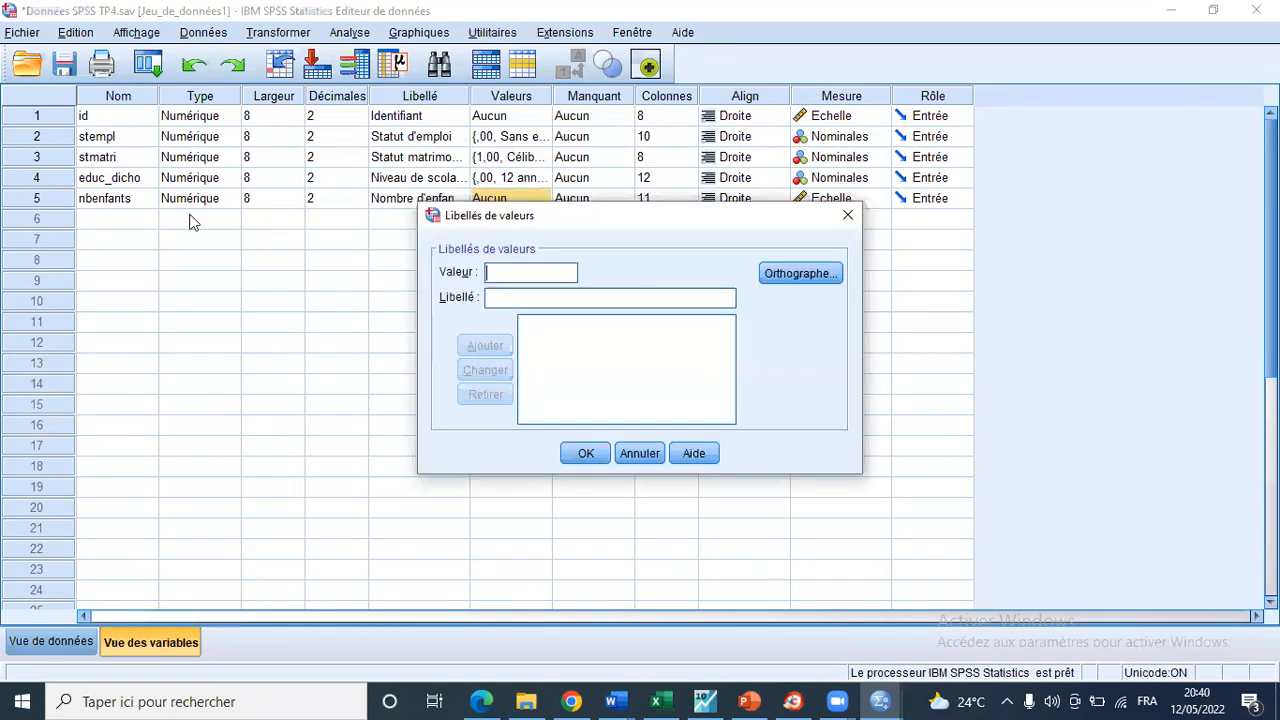
pyautogui.press('Escape')
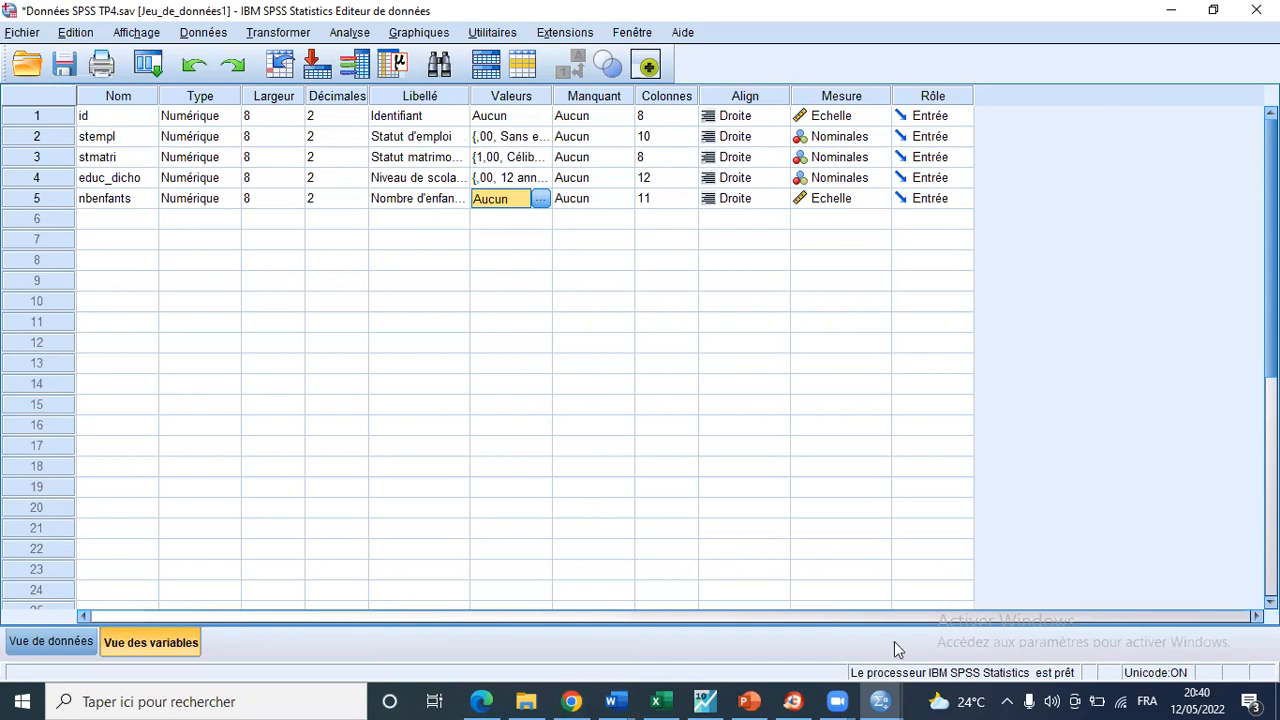
# Run a Frequencies analysis with a frequency table for the Statut d'emploi (stempl) variable.
pyautogui.click(616, 701)
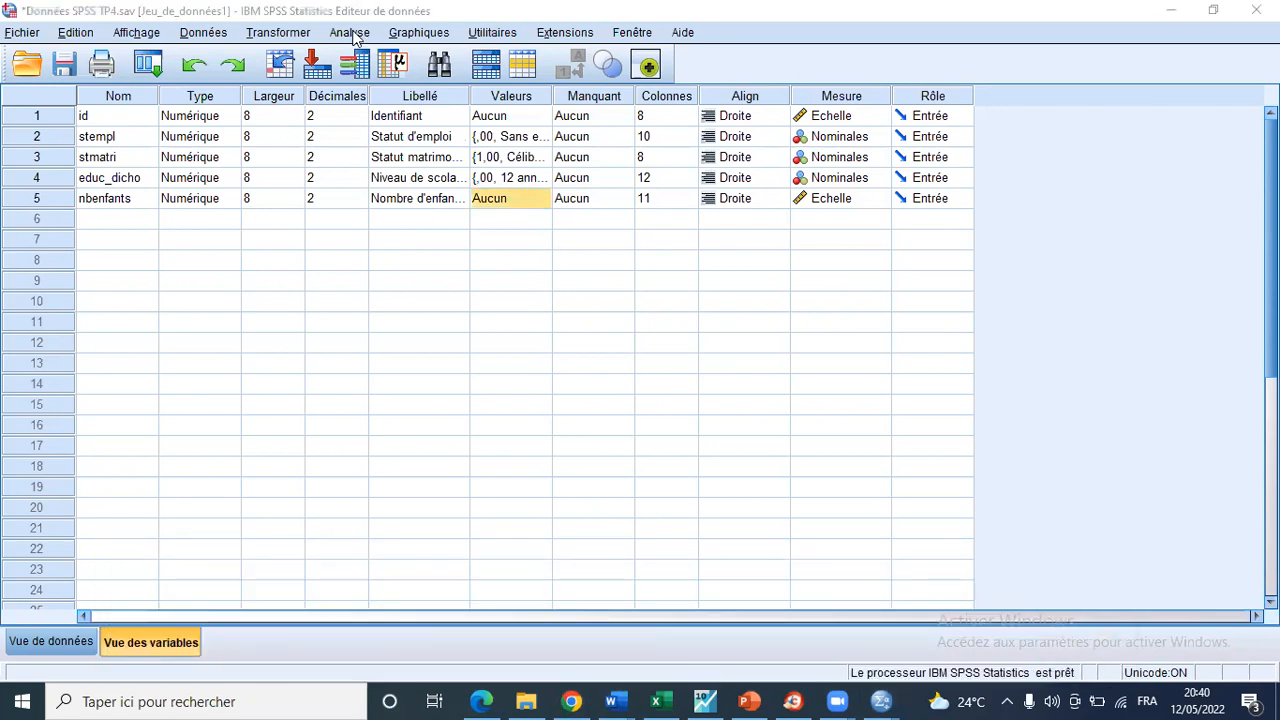
pyautogui.click(350, 32)
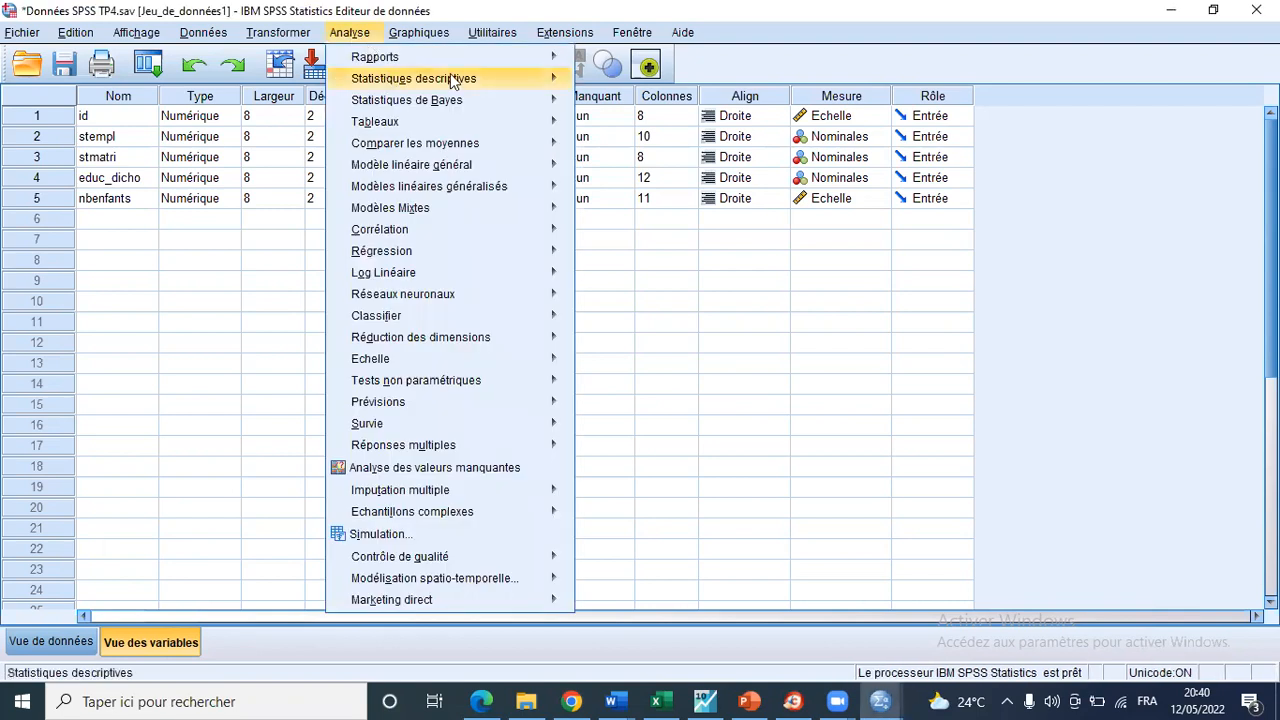
pyautogui.moveTo(525, 78)
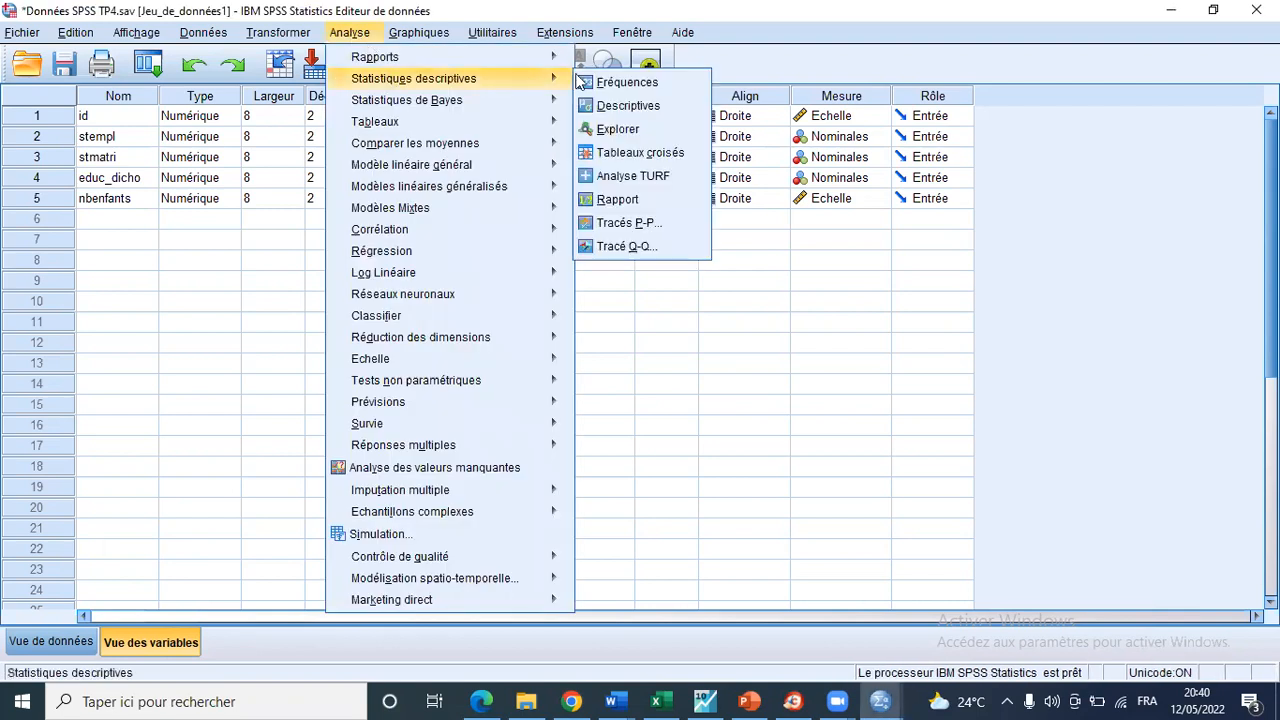
pyautogui.click(640, 83)
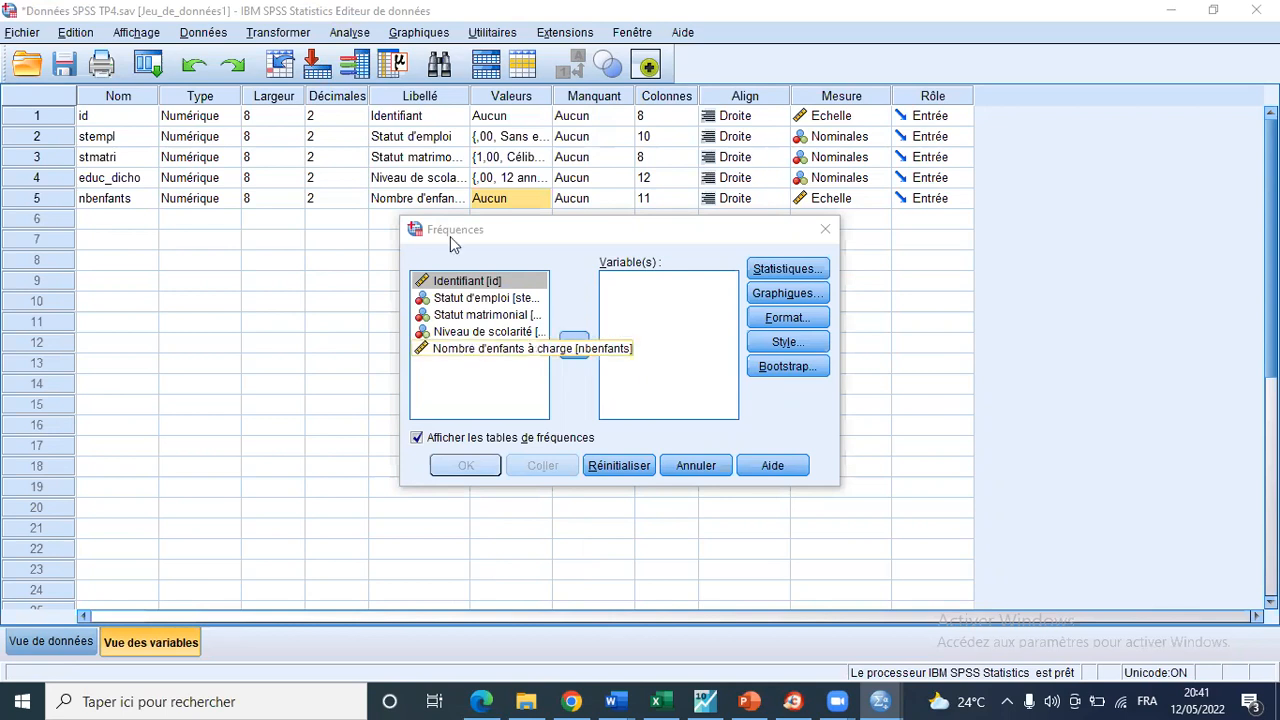
pyautogui.click(468, 301)
pyautogui.click(573, 347)
pyautogui.click(473, 470)
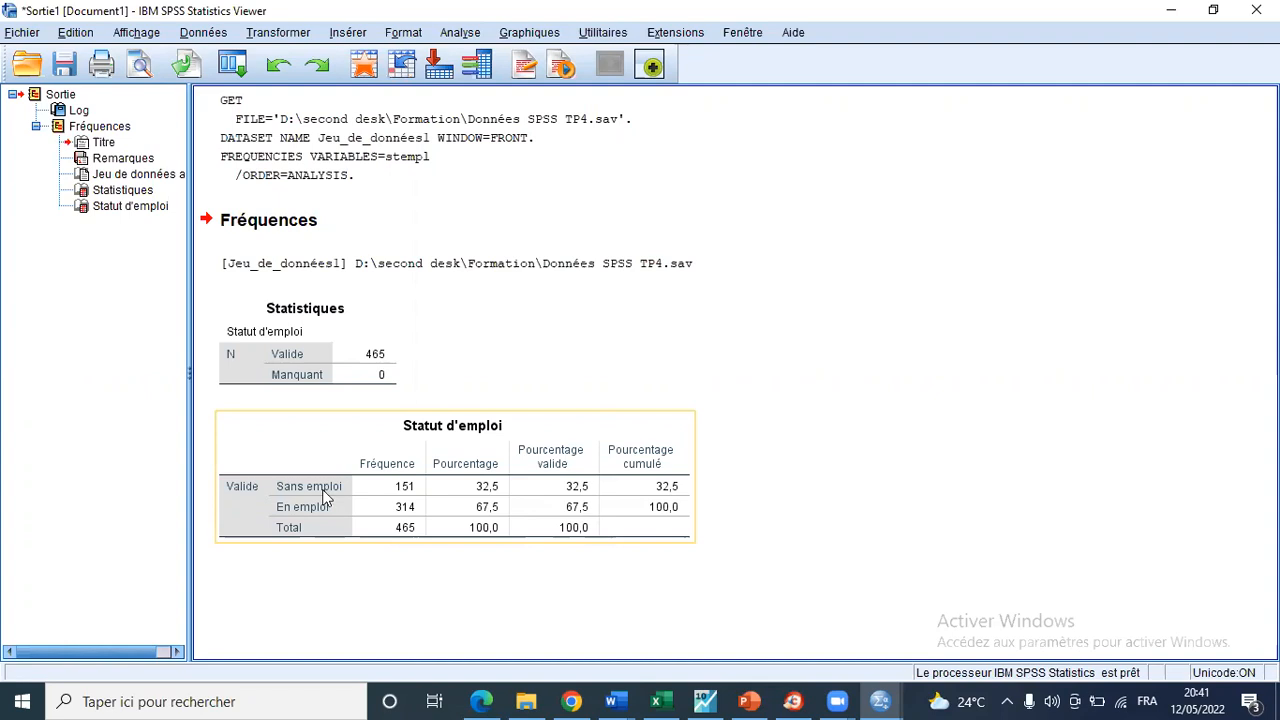
pyautogui.click(714, 509)
pyautogui.click(560, 526)
pyautogui.click(315, 551)
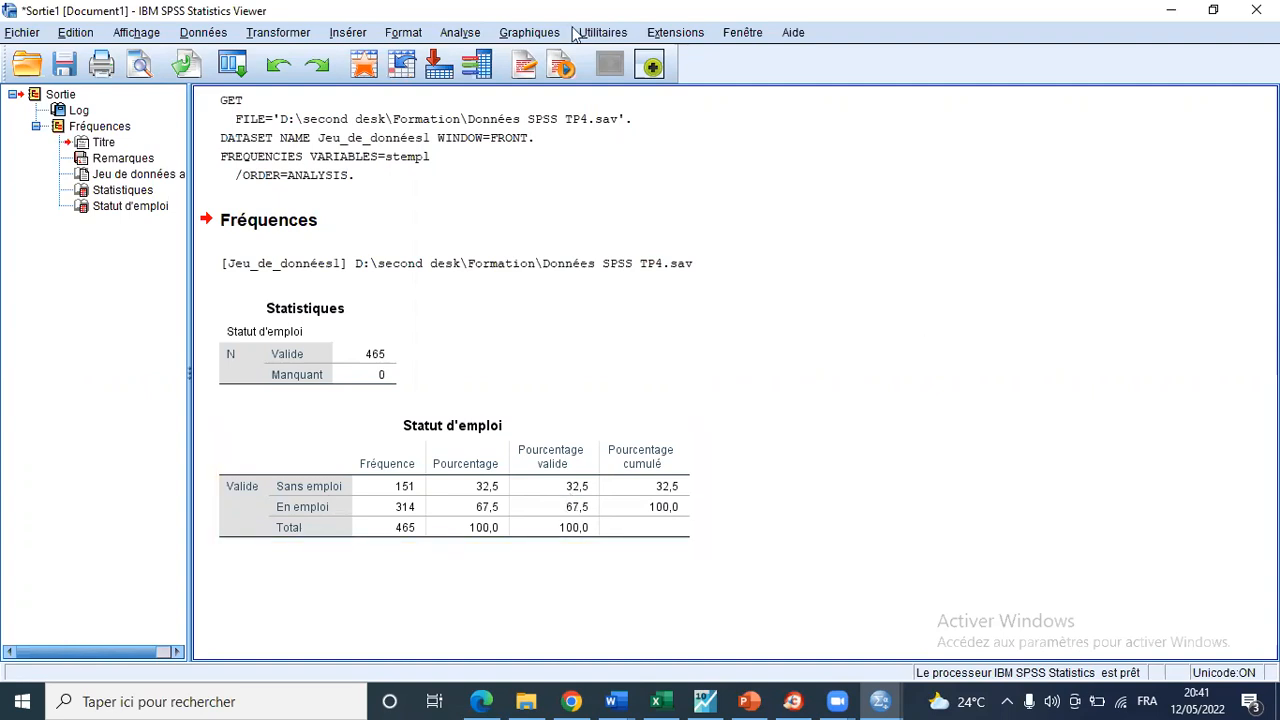
pyautogui.click(462, 33)
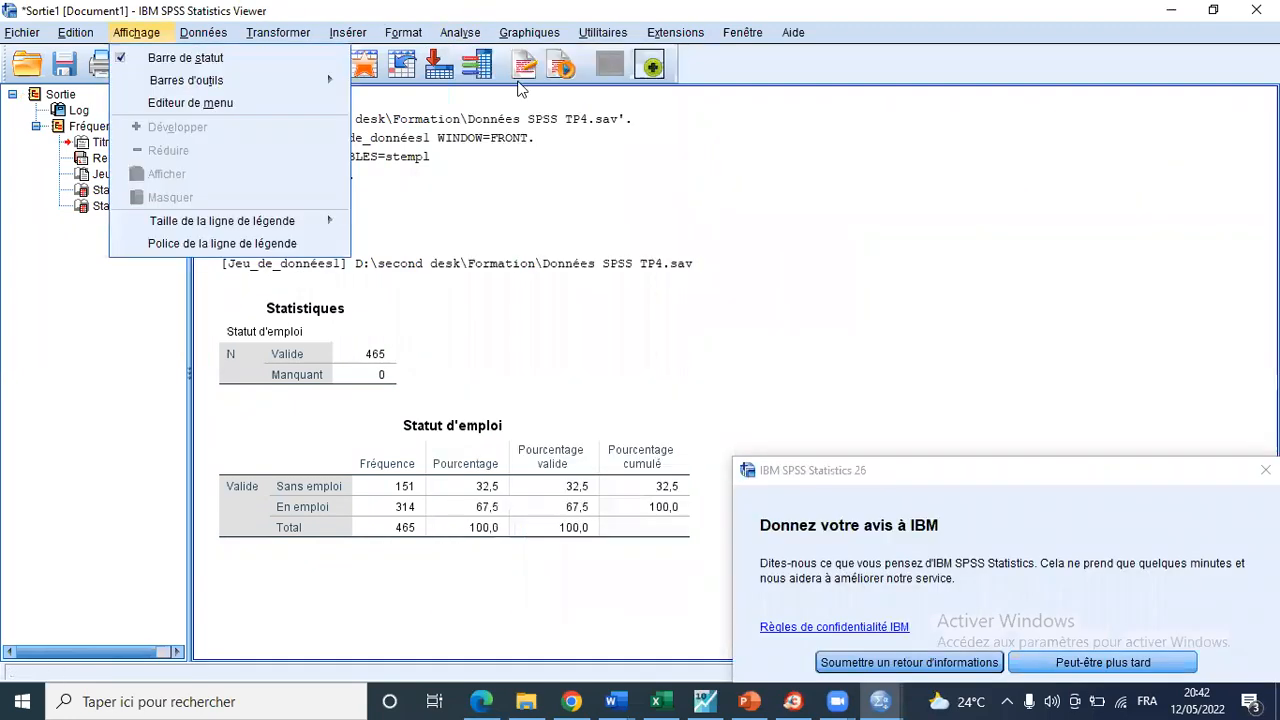
pyautogui.moveTo(671, 81)
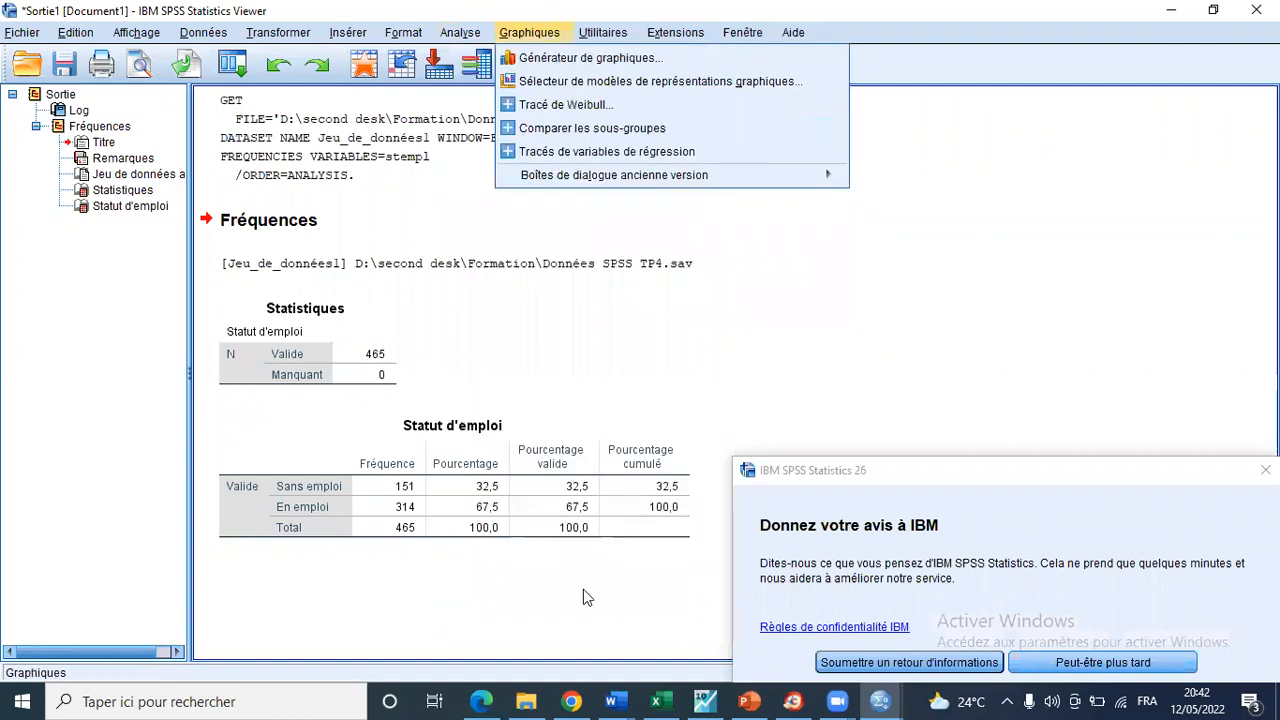
pyautogui.click(585, 619)
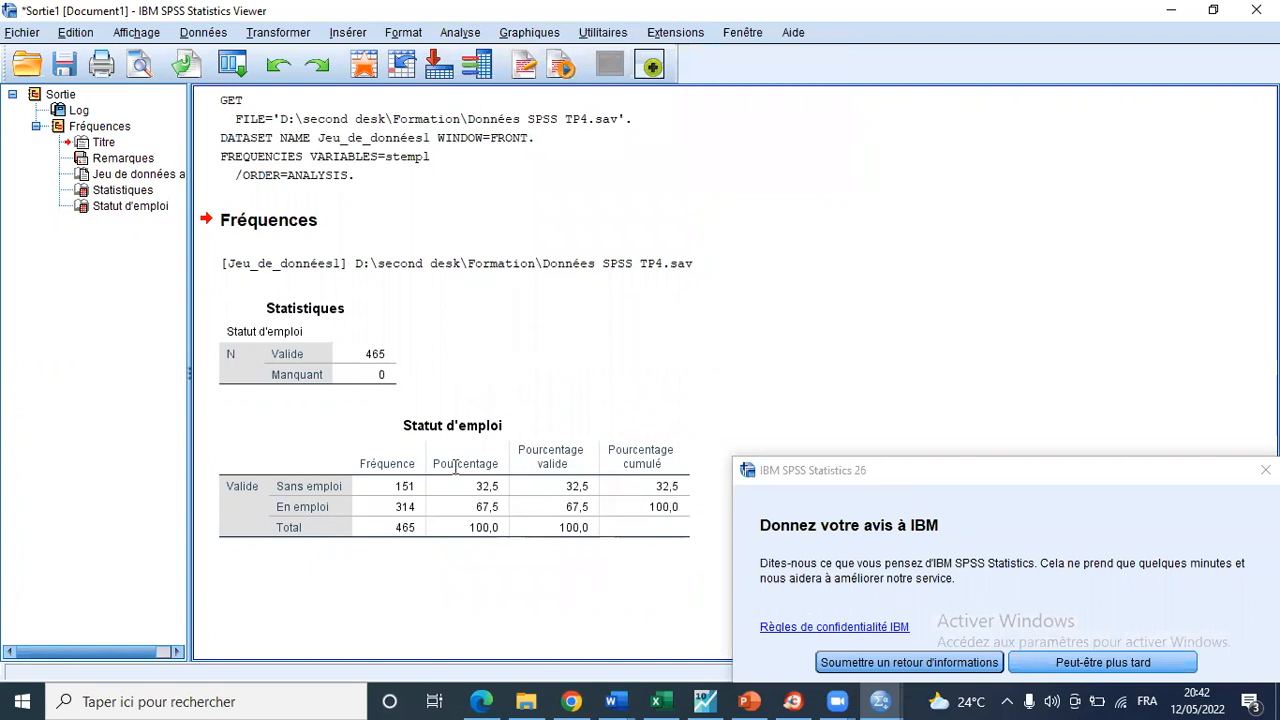
# Return to the data editor and examine the Célibataire, Mariée and Divorcée value labels of stmatri, leaving them unedited.
pyautogui.hotkey('alt', 'Tab')
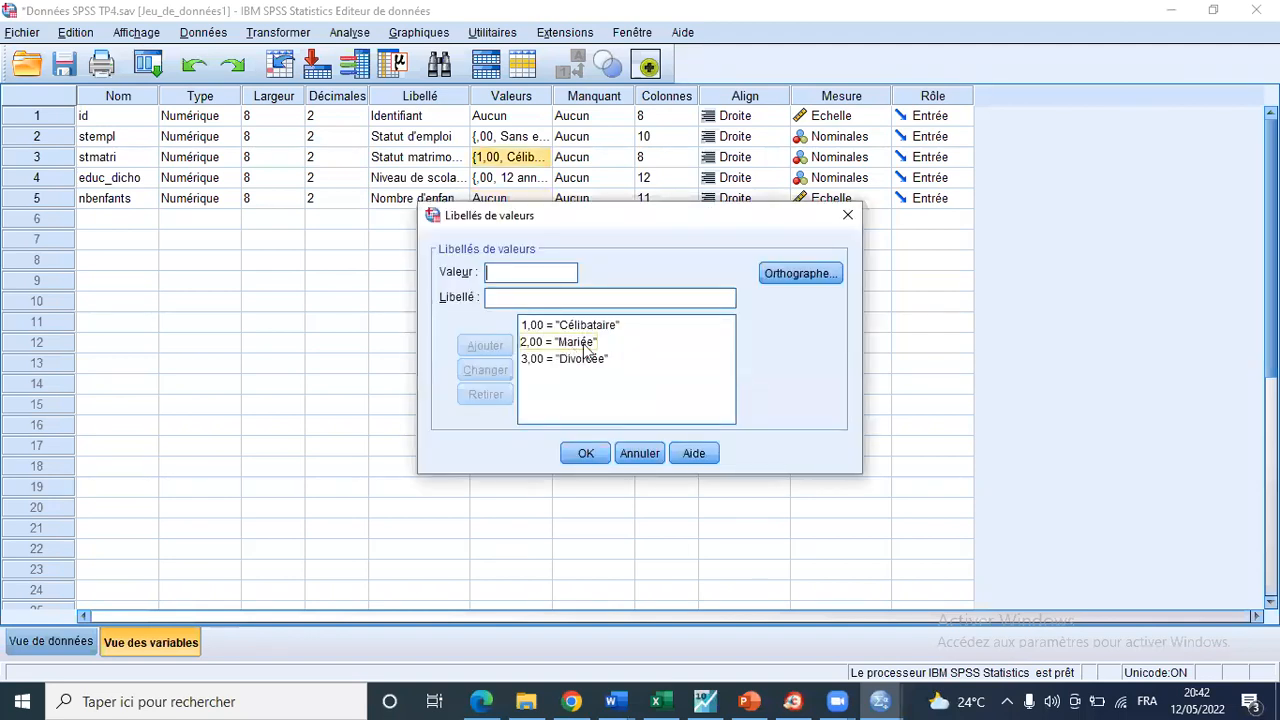
pyautogui.click(578, 328)
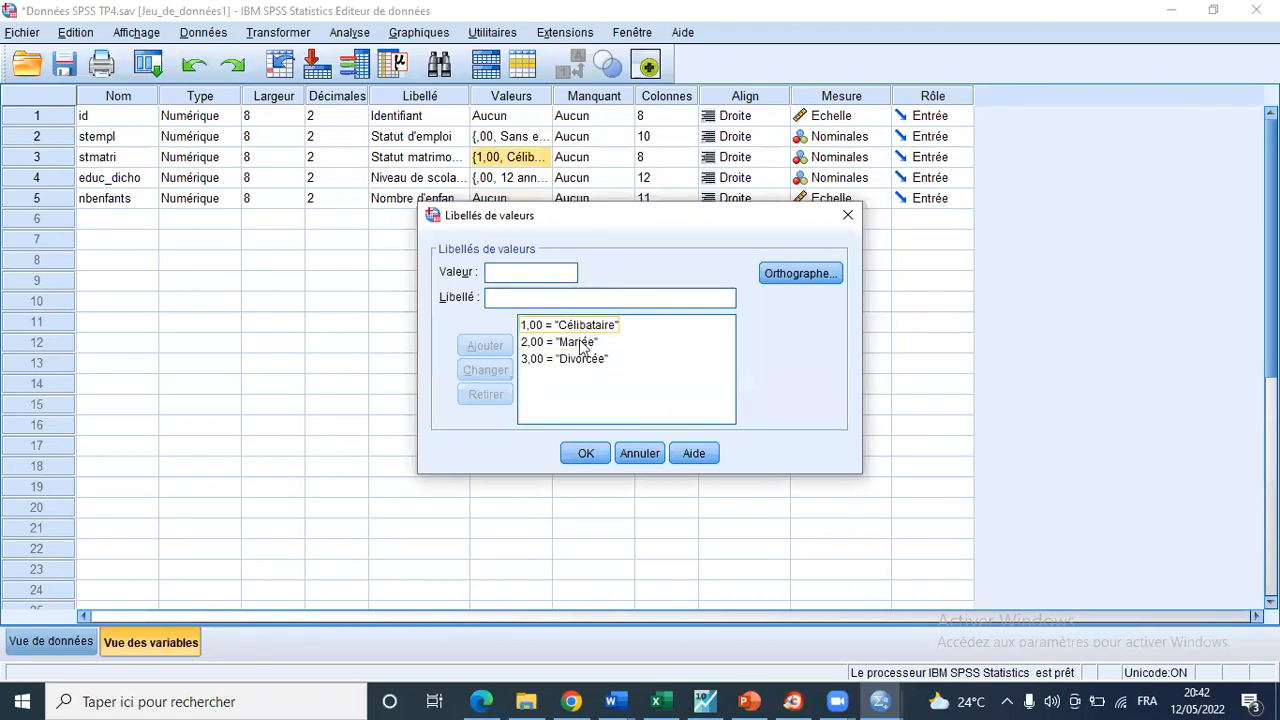
pyautogui.click(581, 343)
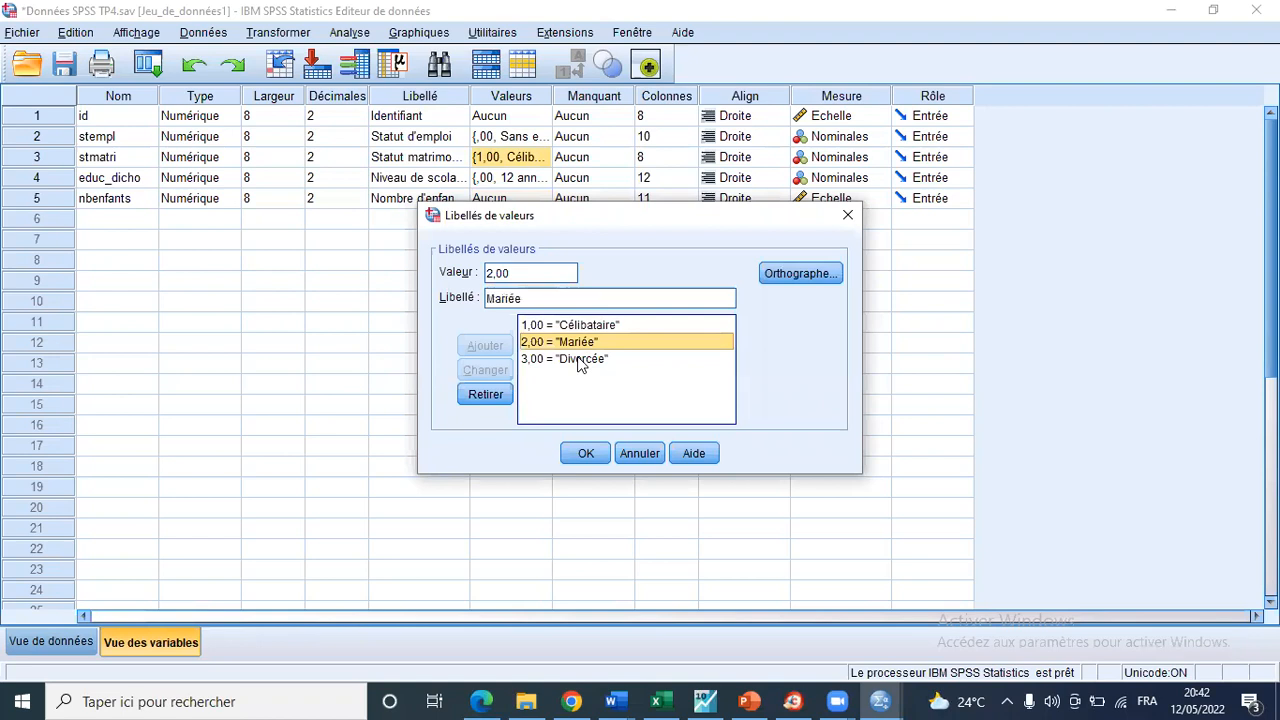
pyautogui.click(579, 360)
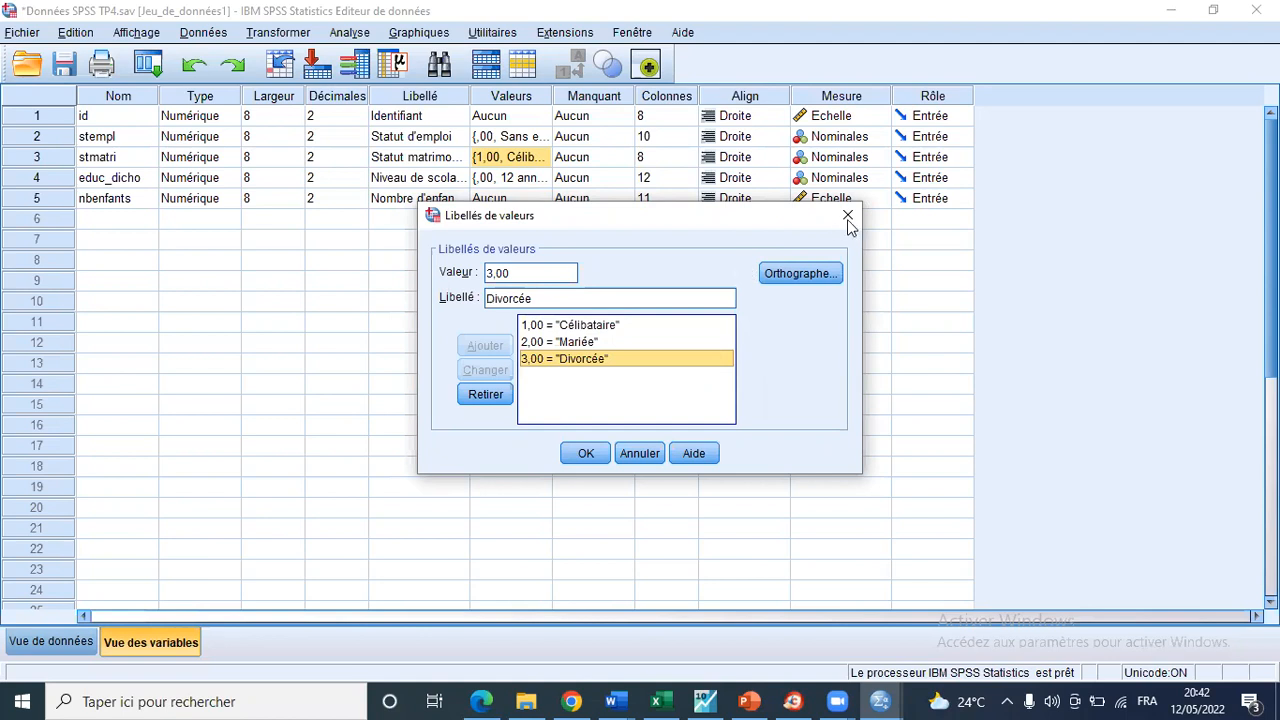
pyautogui.click(574, 344)
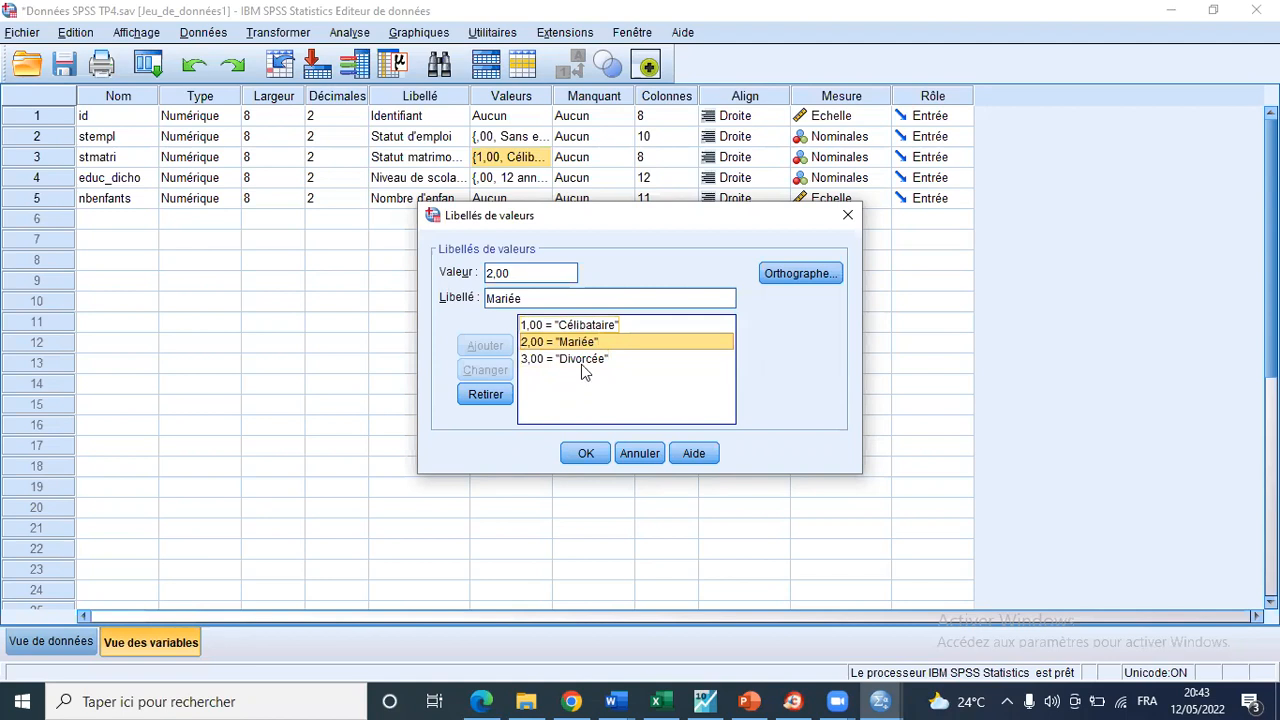
pyautogui.press('Up')
pyautogui.click(586, 361)
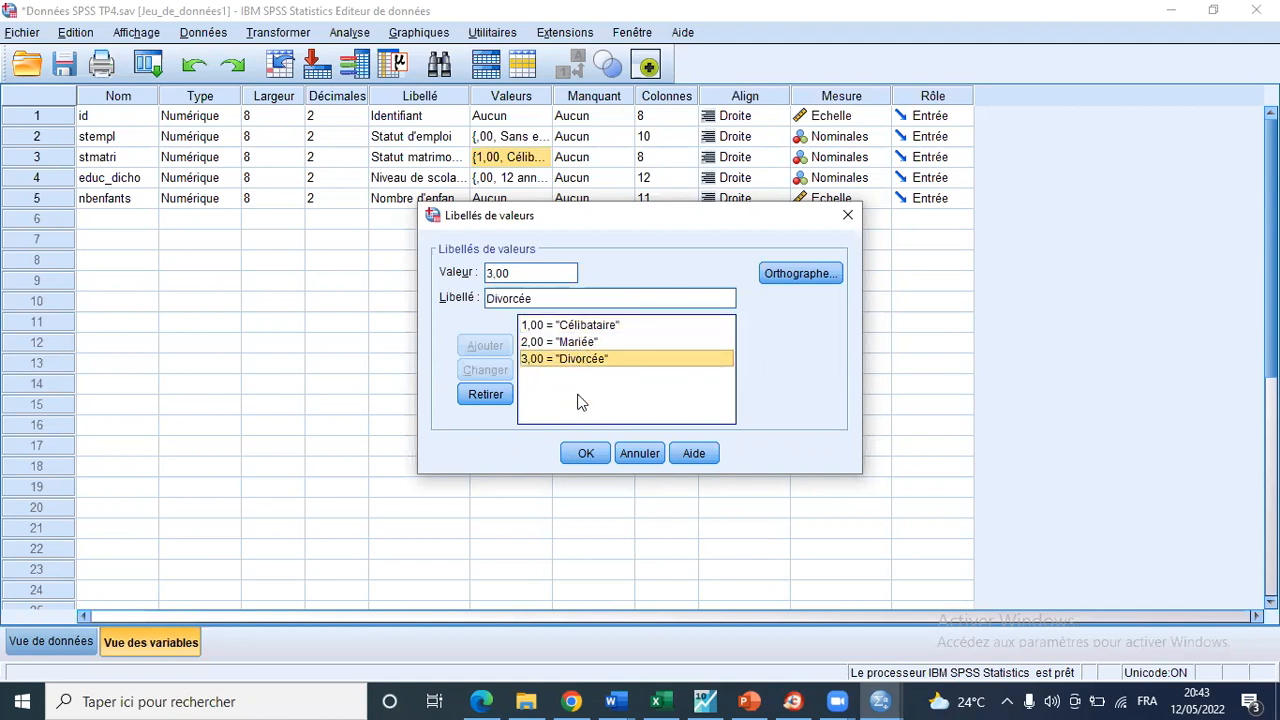
pyautogui.doubleClick(438, 205)
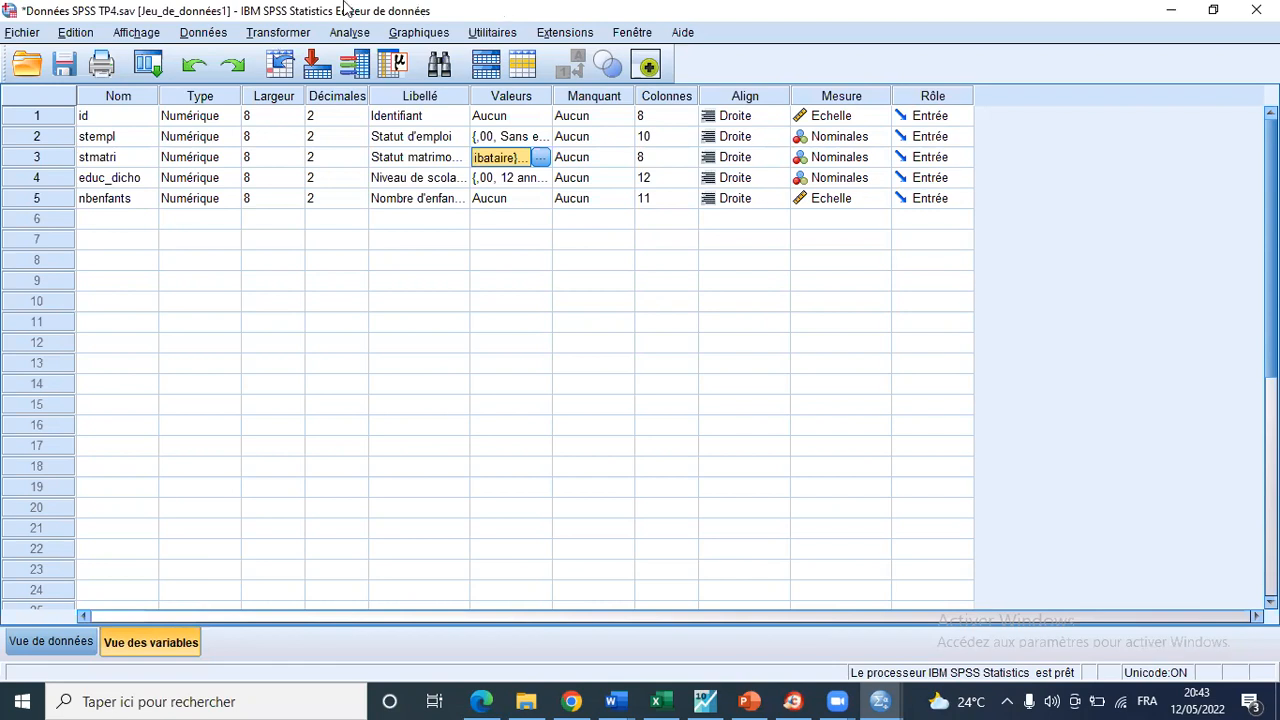
# Define a computed variable named mariage with the numeric expression 1, checking the stmatri value labels.
pyautogui.click(283, 33)
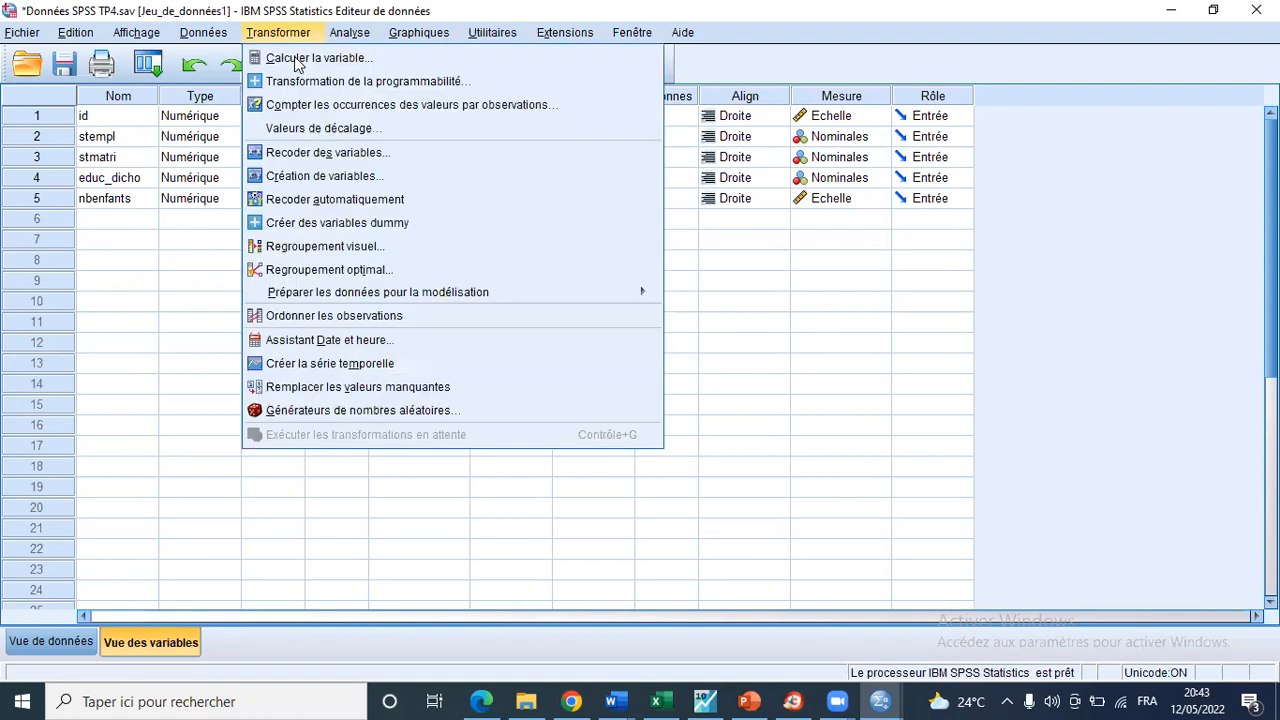
pyautogui.click(298, 60)
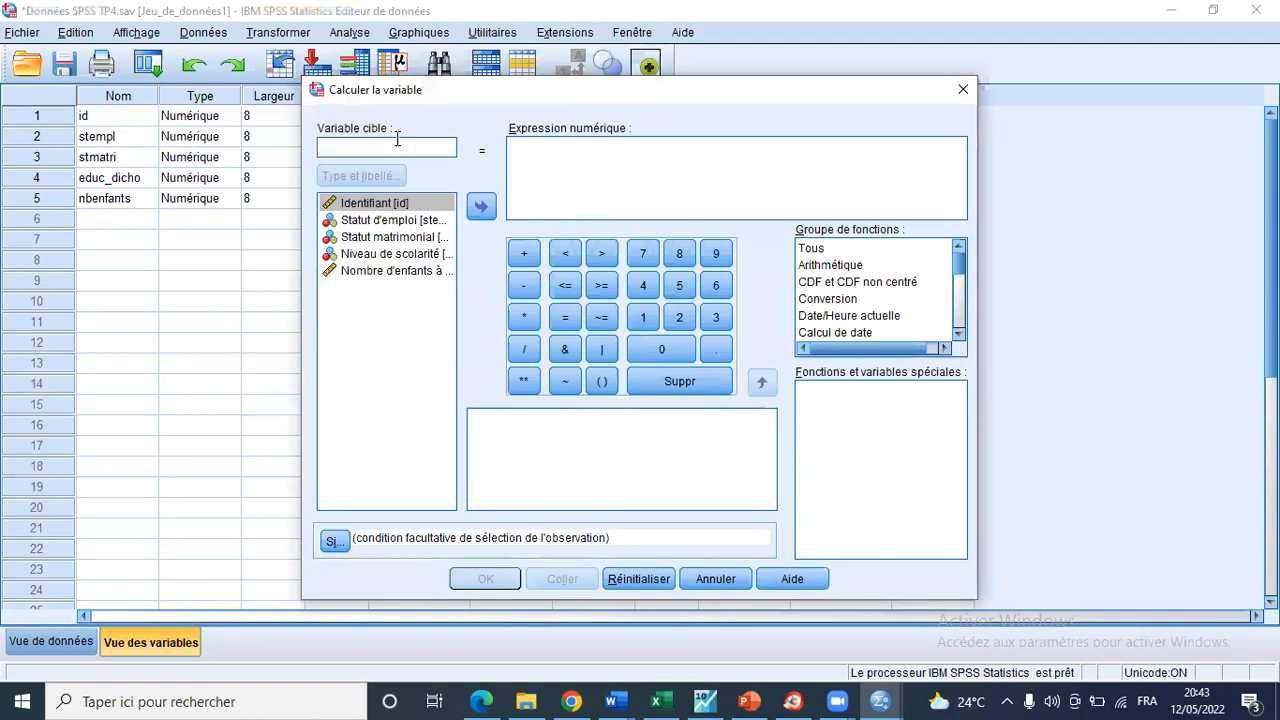
pyautogui.click(331, 146)
pyautogui.write('mariage')
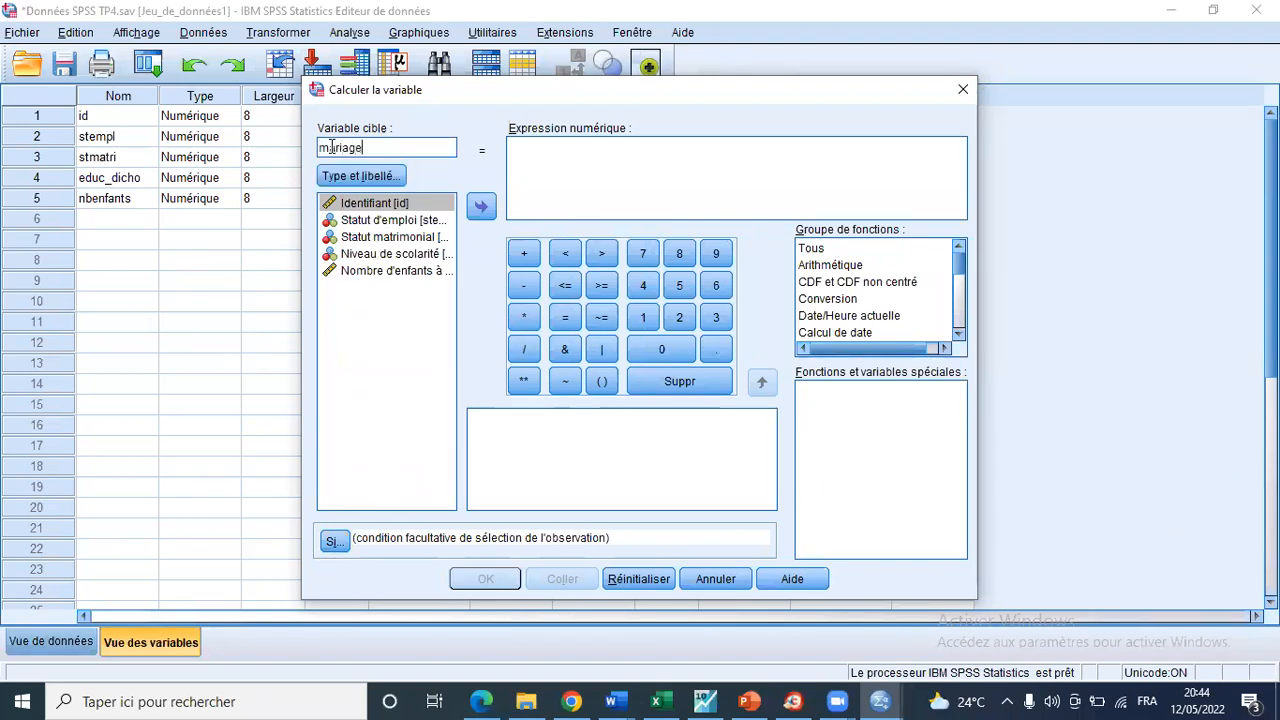
pyautogui.click(549, 161)
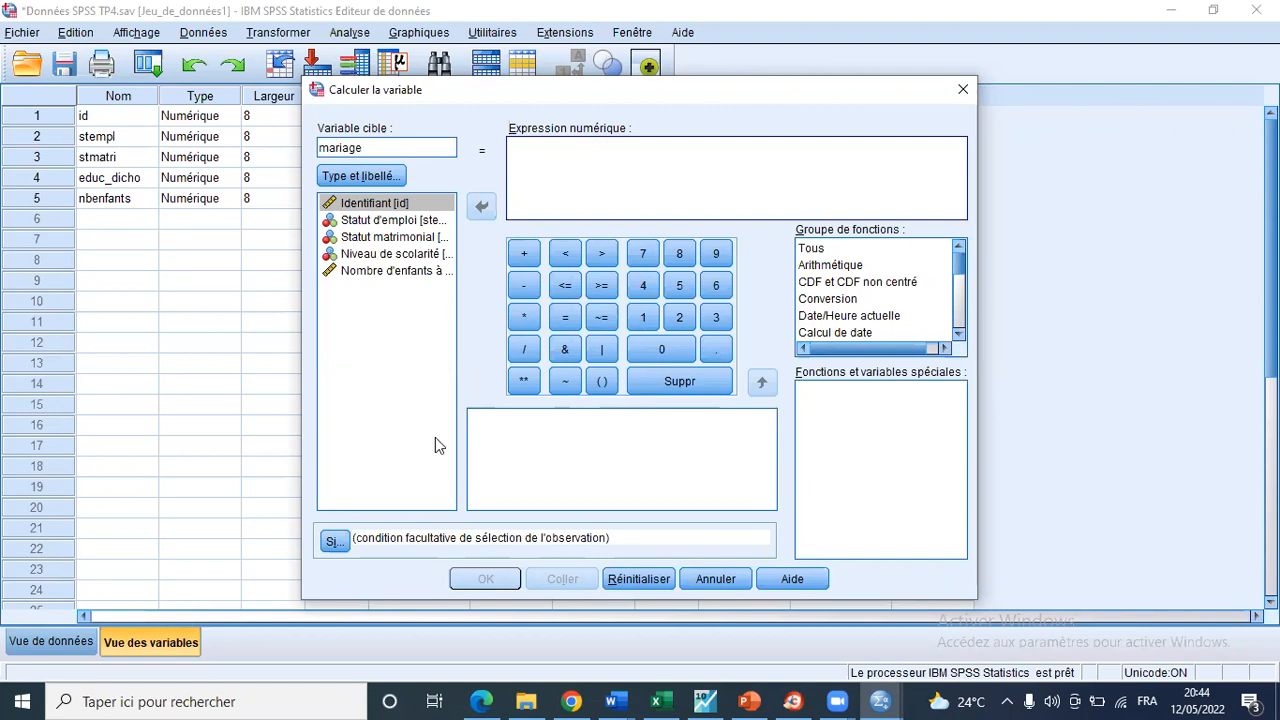
pyautogui.write('1')
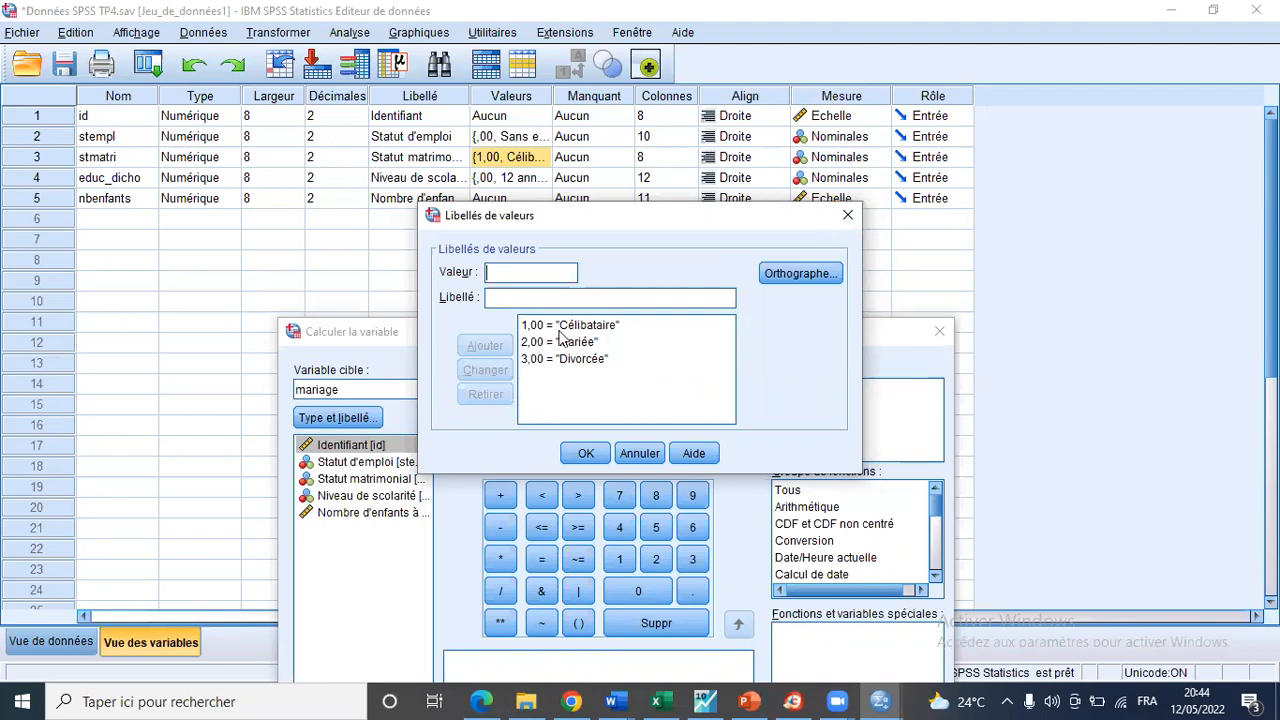
pyautogui.press('Escape')
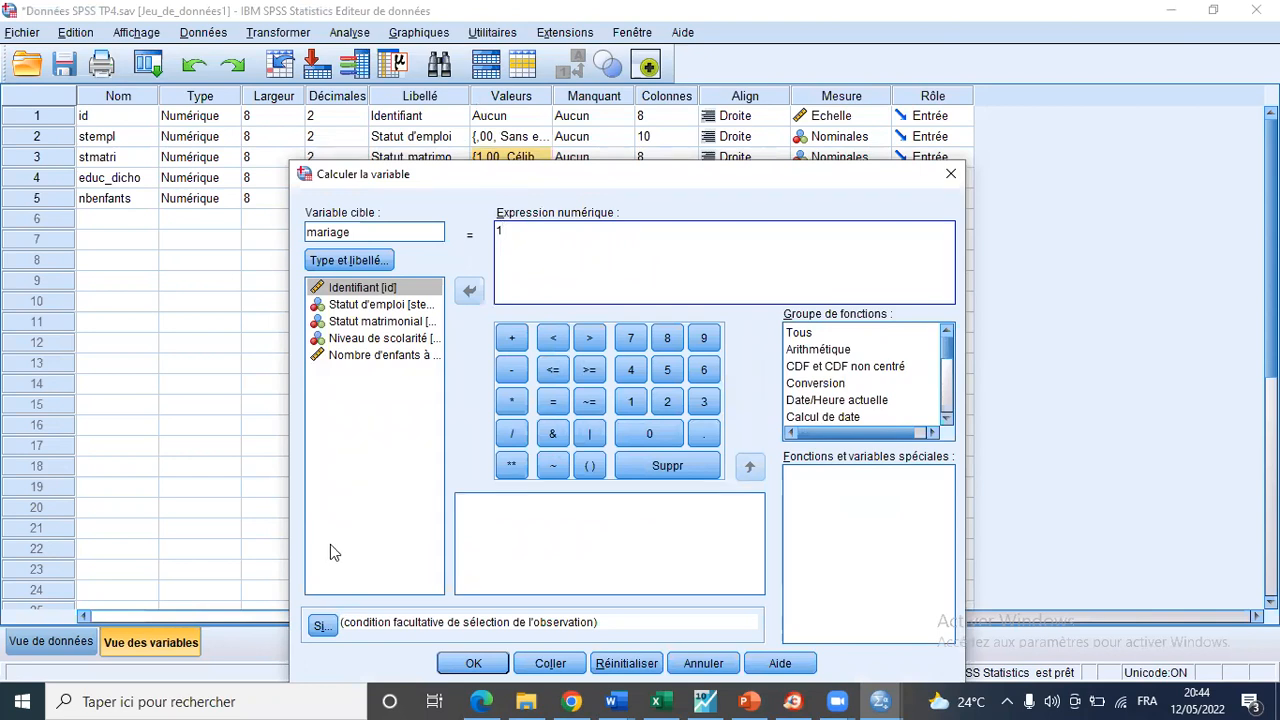
pyautogui.moveTo(433, 174); pyautogui.dragTo(440, 93)
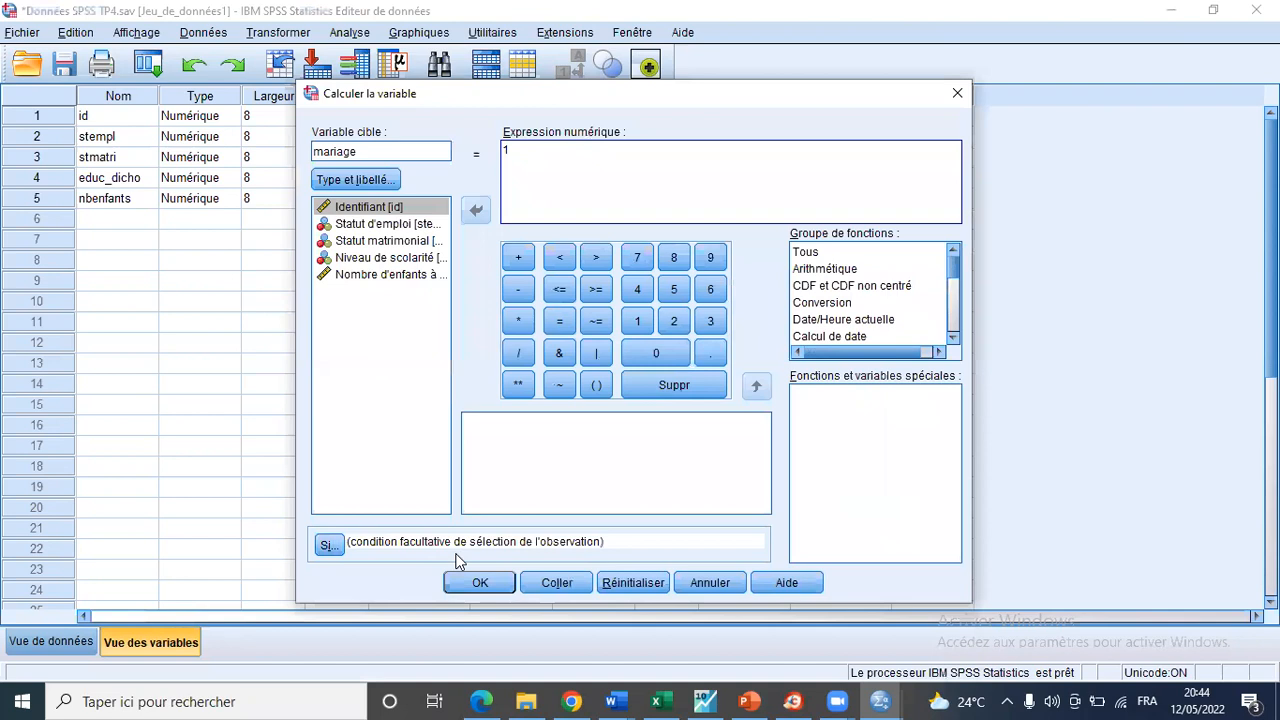
# Restrict the mariage computation to cases meeting the condition stmatri=2 and run it.
pyautogui.click(329, 545)
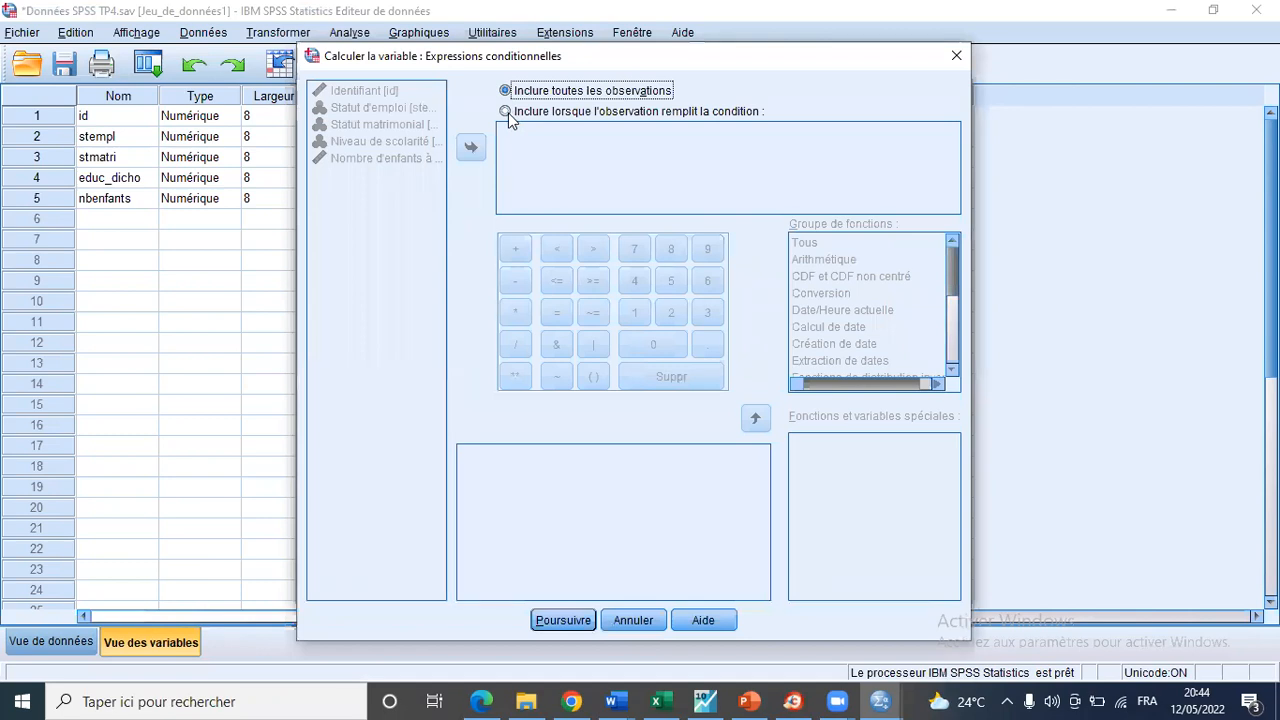
pyautogui.click(573, 118)
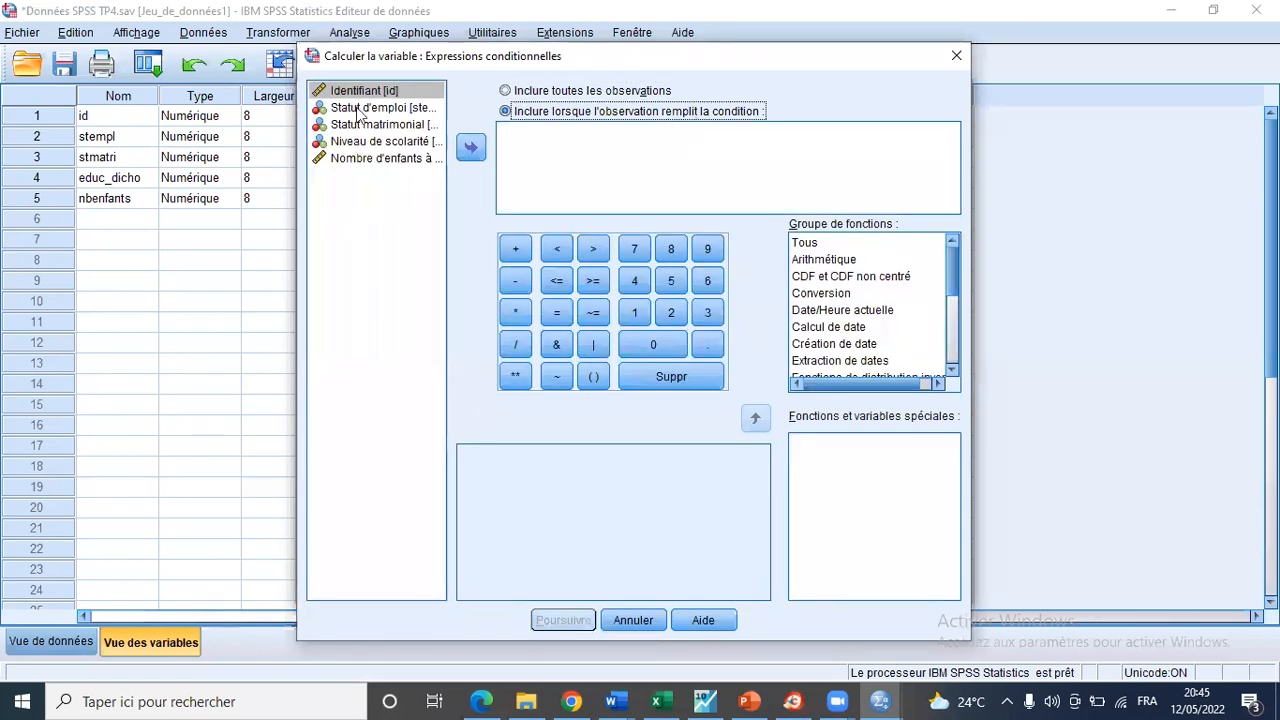
pyautogui.click(390, 126)
pyautogui.click(468, 150)
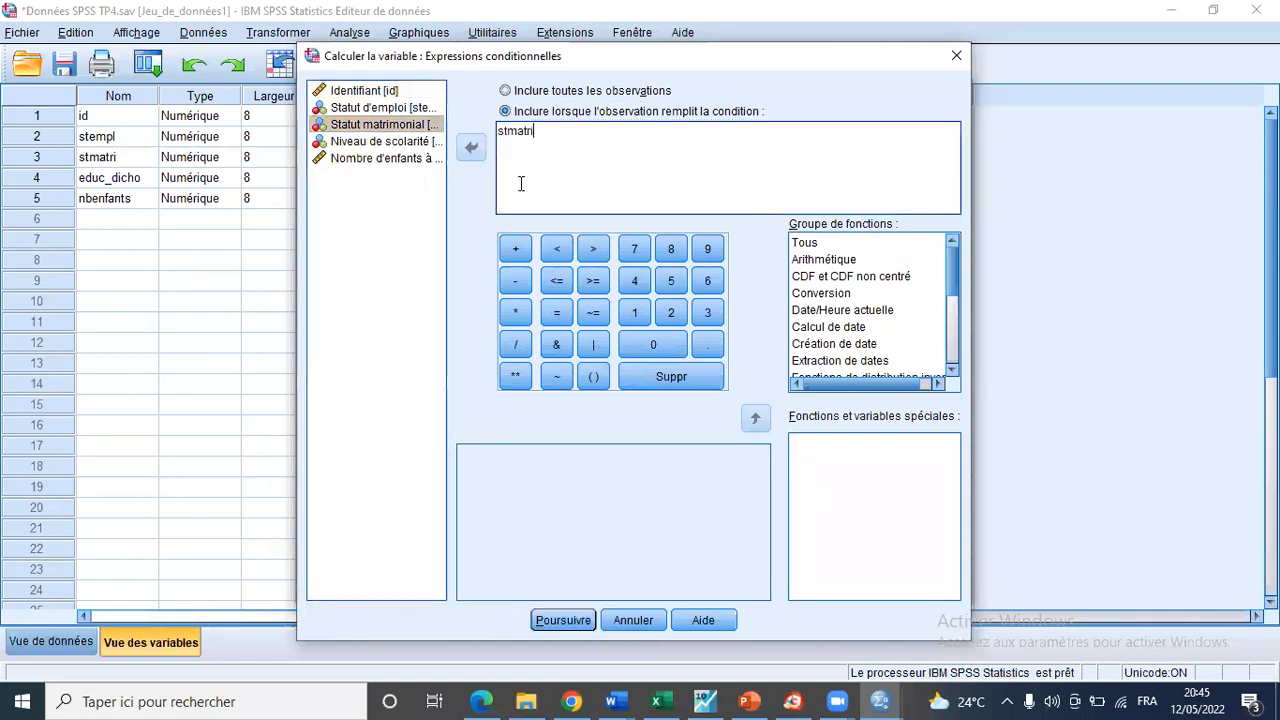
pyautogui.write('=2')
pyautogui.press('Return')
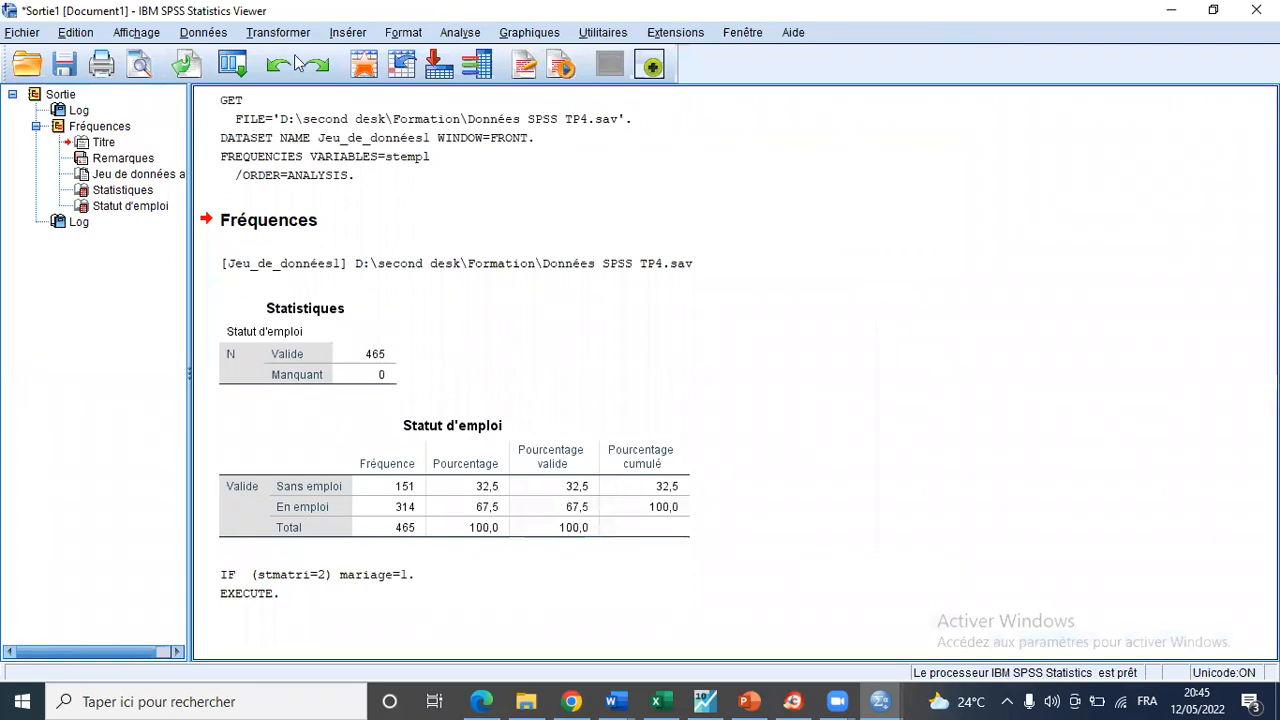
# Compute mariage as 2 for the cases meeting the condition stmatri ~= 2.
pyautogui.click(295, 57)
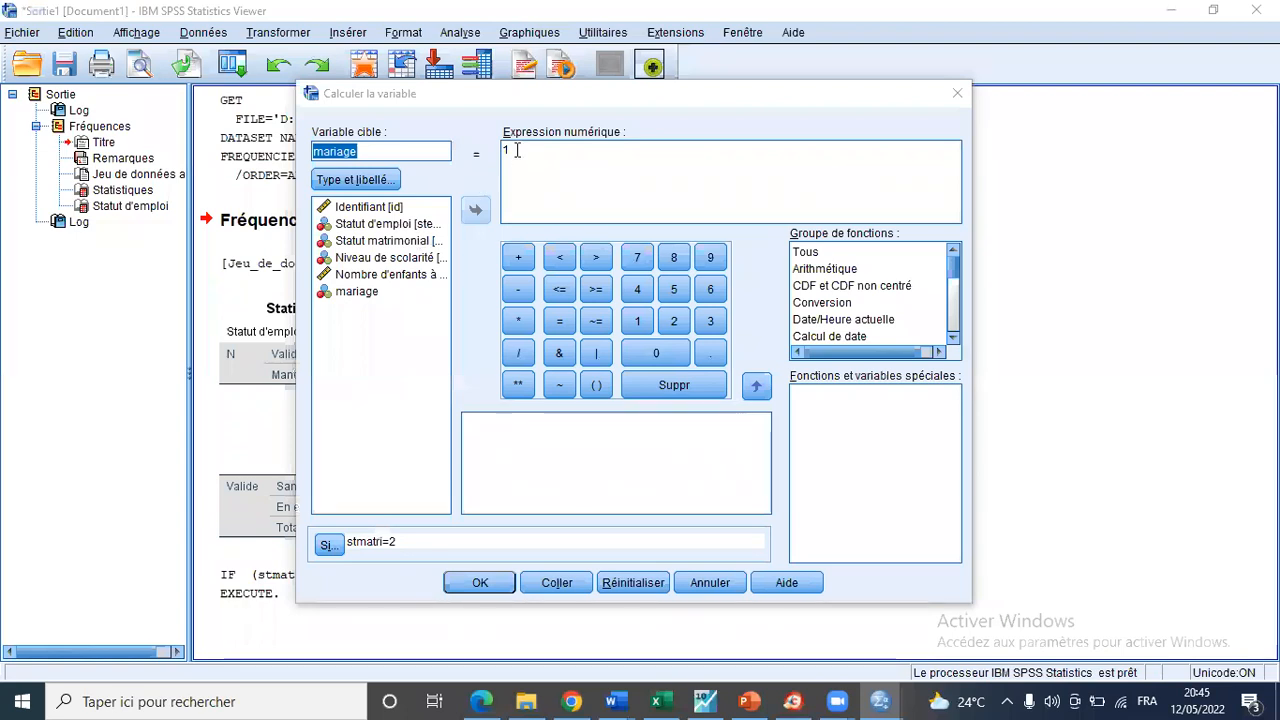
pyautogui.click(517, 150)
pyautogui.press('BackSpace')
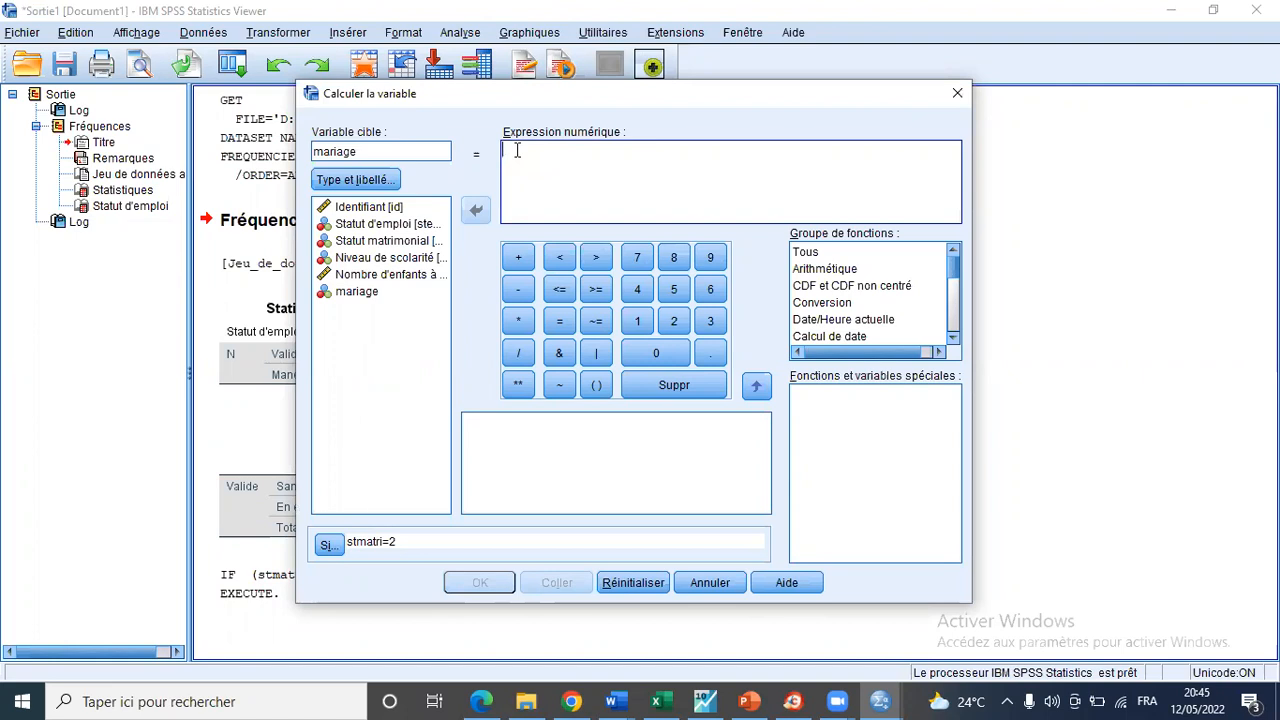
pyautogui.write('2')
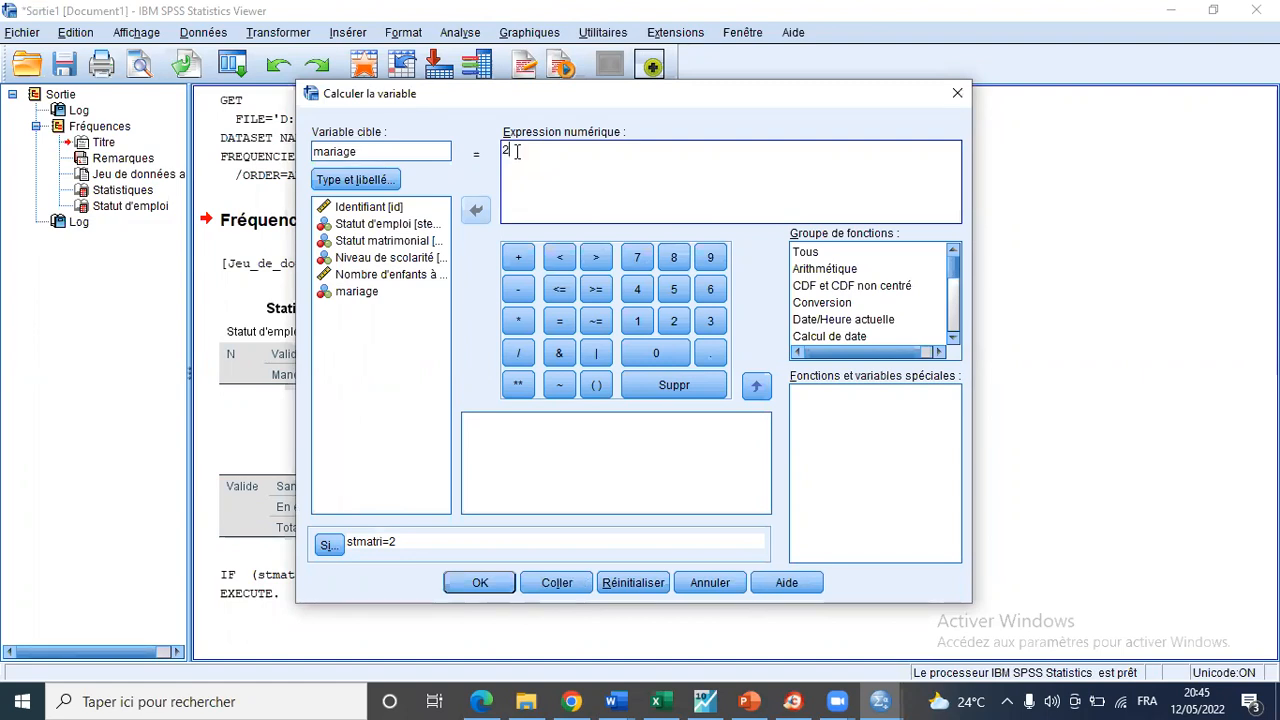
pyautogui.click(330, 545)
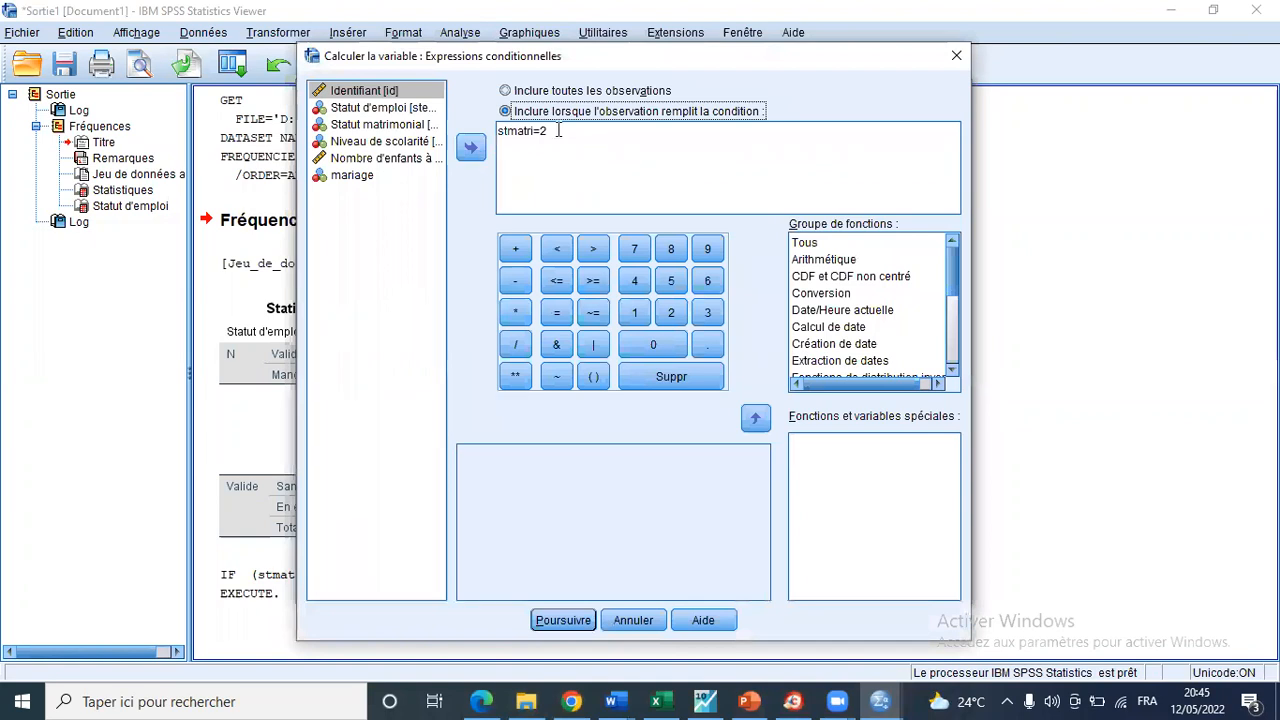
pyautogui.click(601, 312)
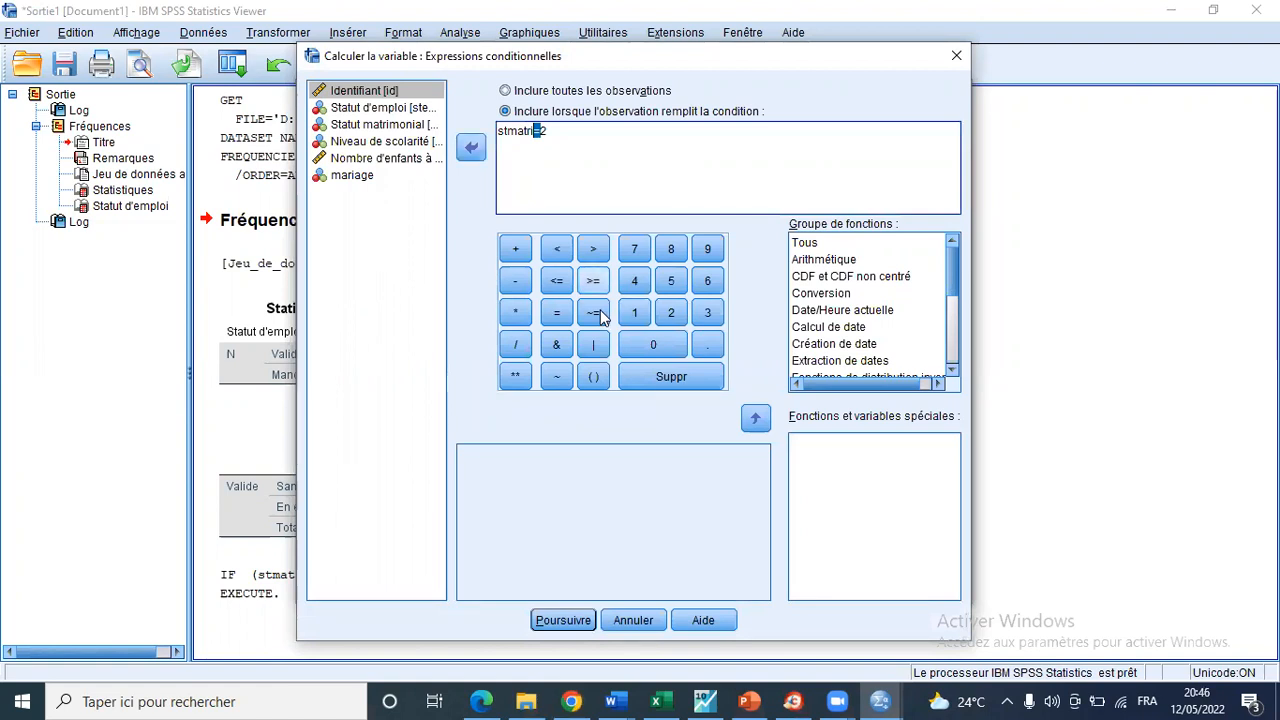
pyautogui.click(600, 317)
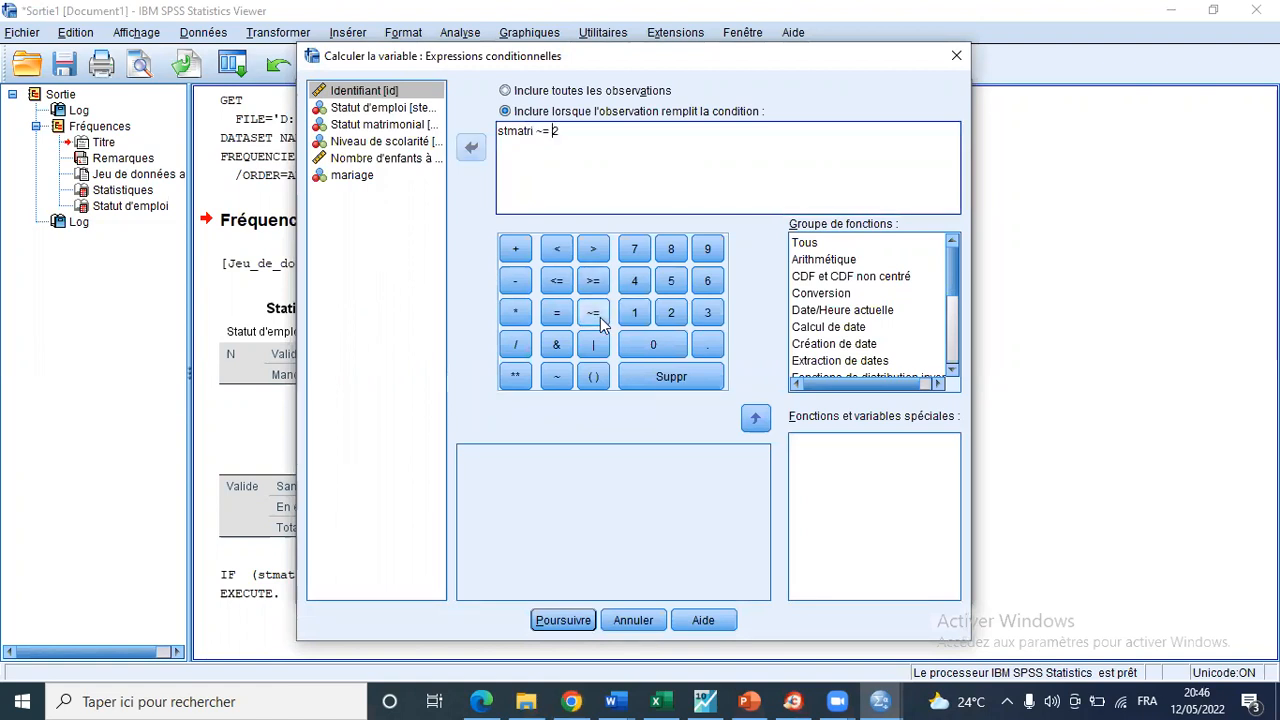
pyautogui.click(545, 620)
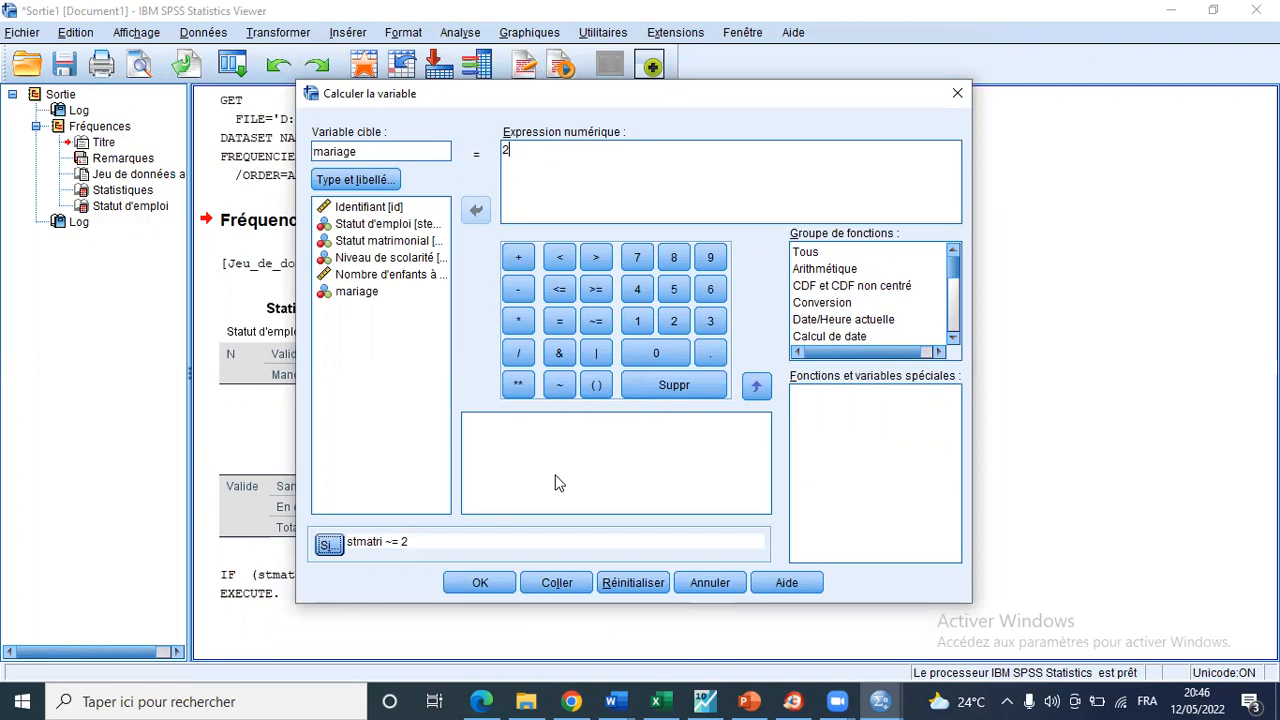
pyautogui.press('Return')
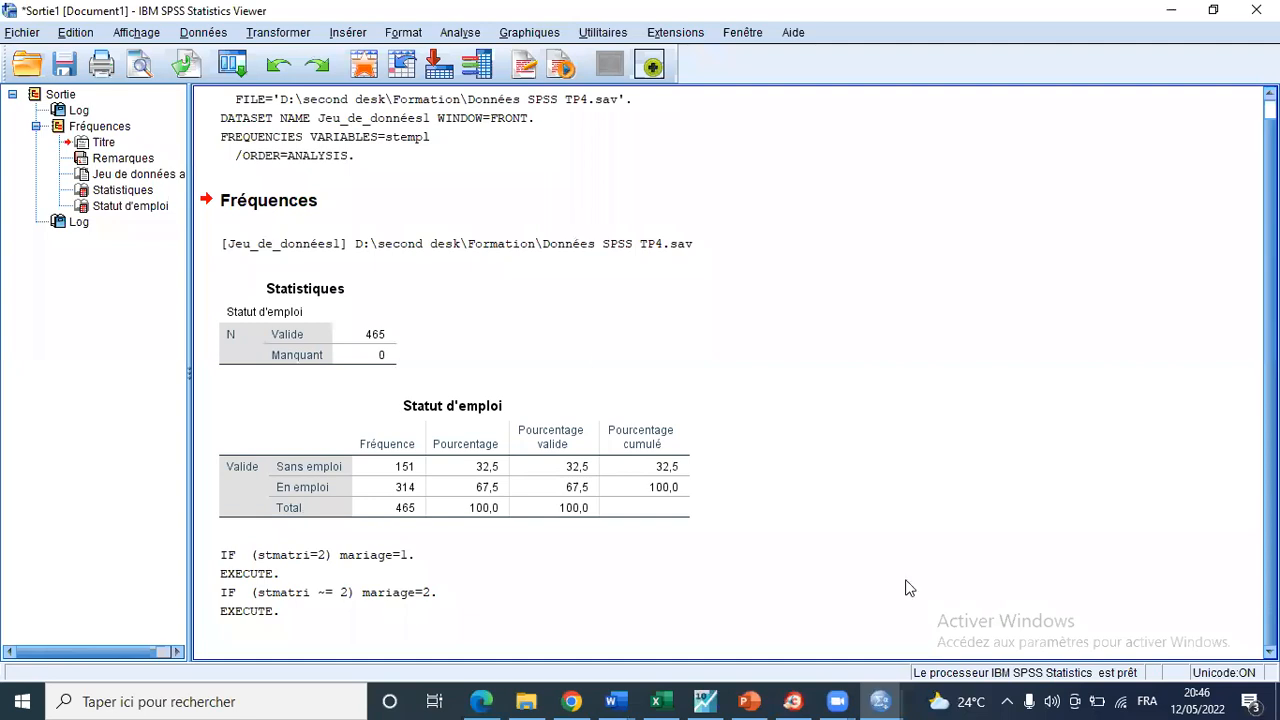
# Return to the data editor and delete the mariage variable.
pyautogui.hotkey('alt', 'Tab')
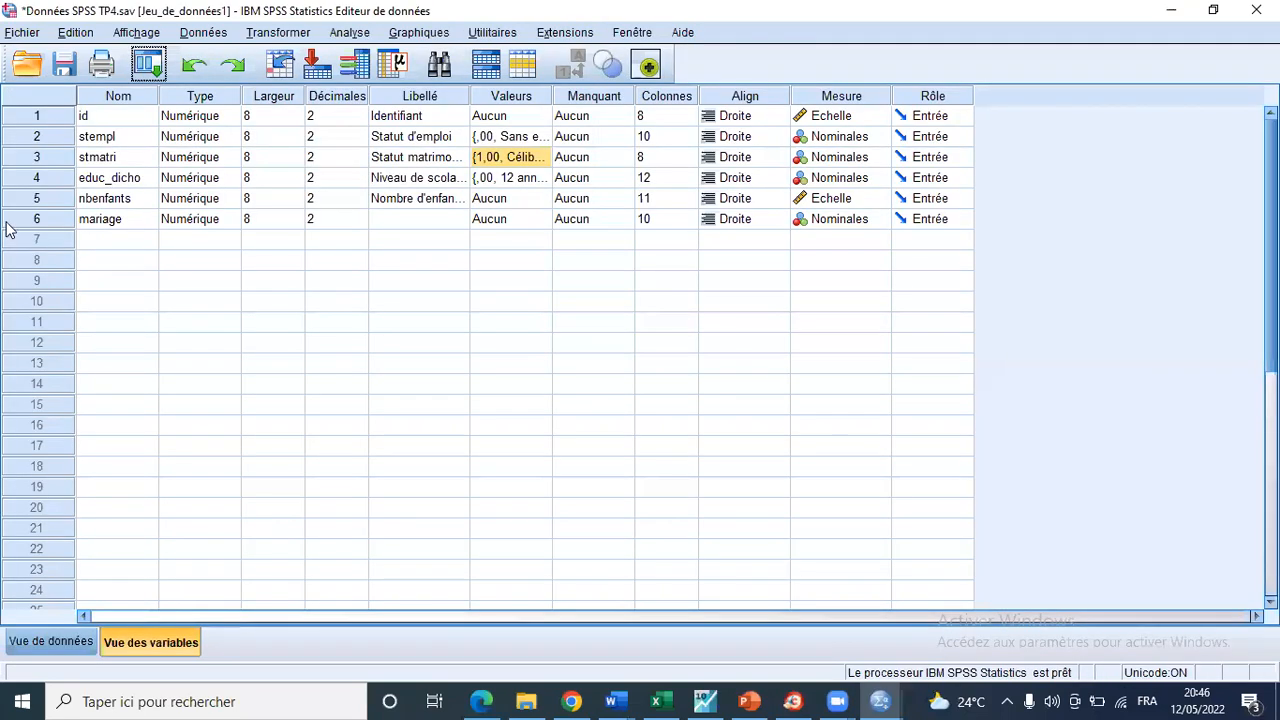
pyautogui.click(8, 221)
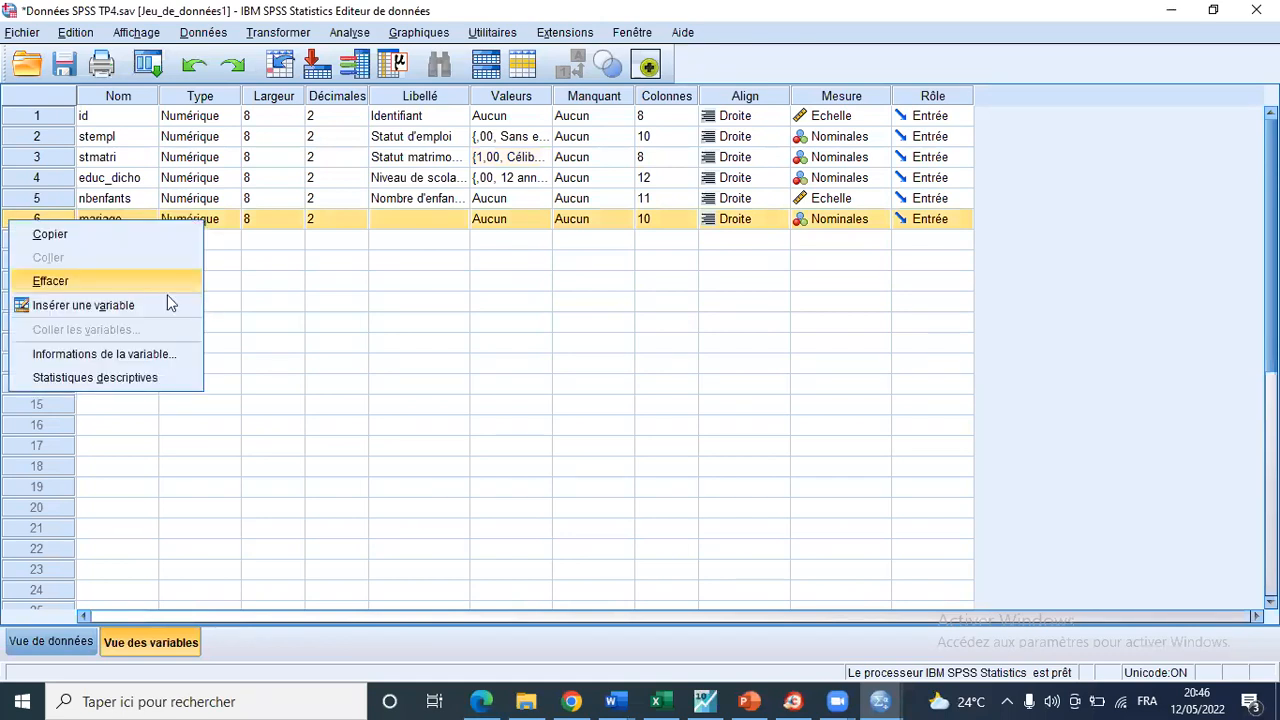
pyautogui.click(167, 281)
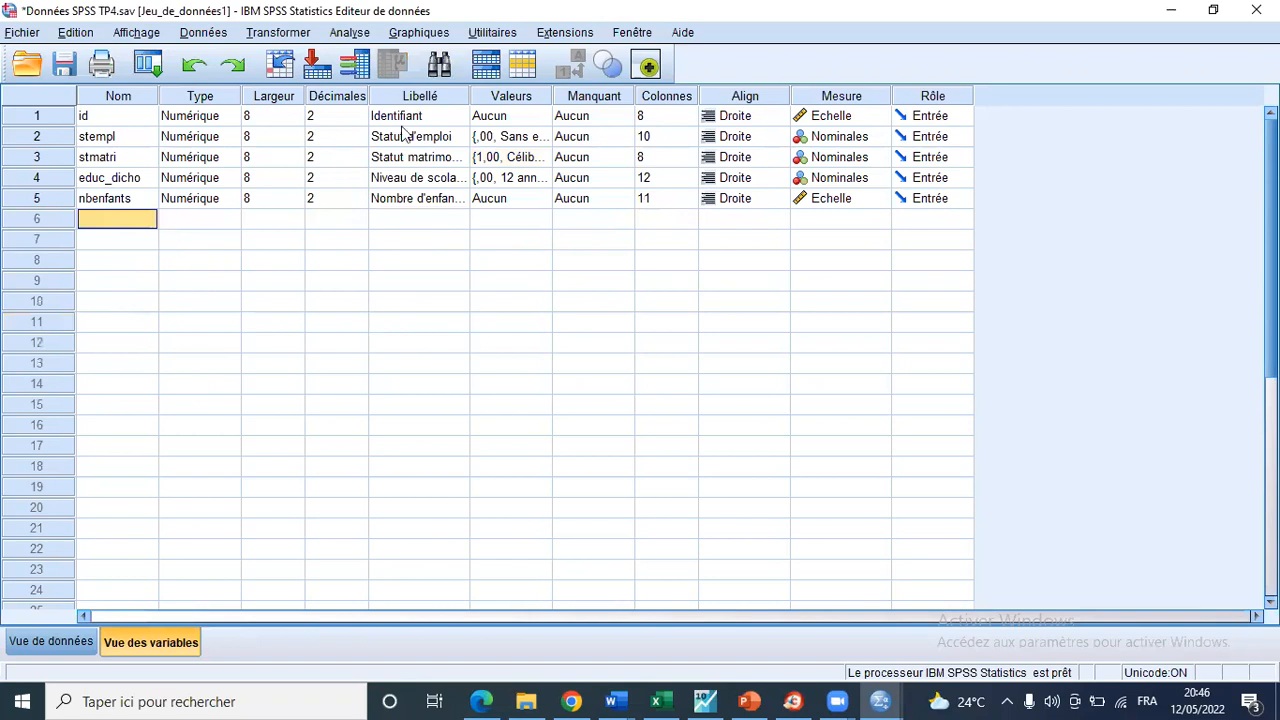
# Review the value labels of stempl and stmatri, leaving them unedited.
pyautogui.doubleClick(546, 145)
pyautogui.click(838, 221)
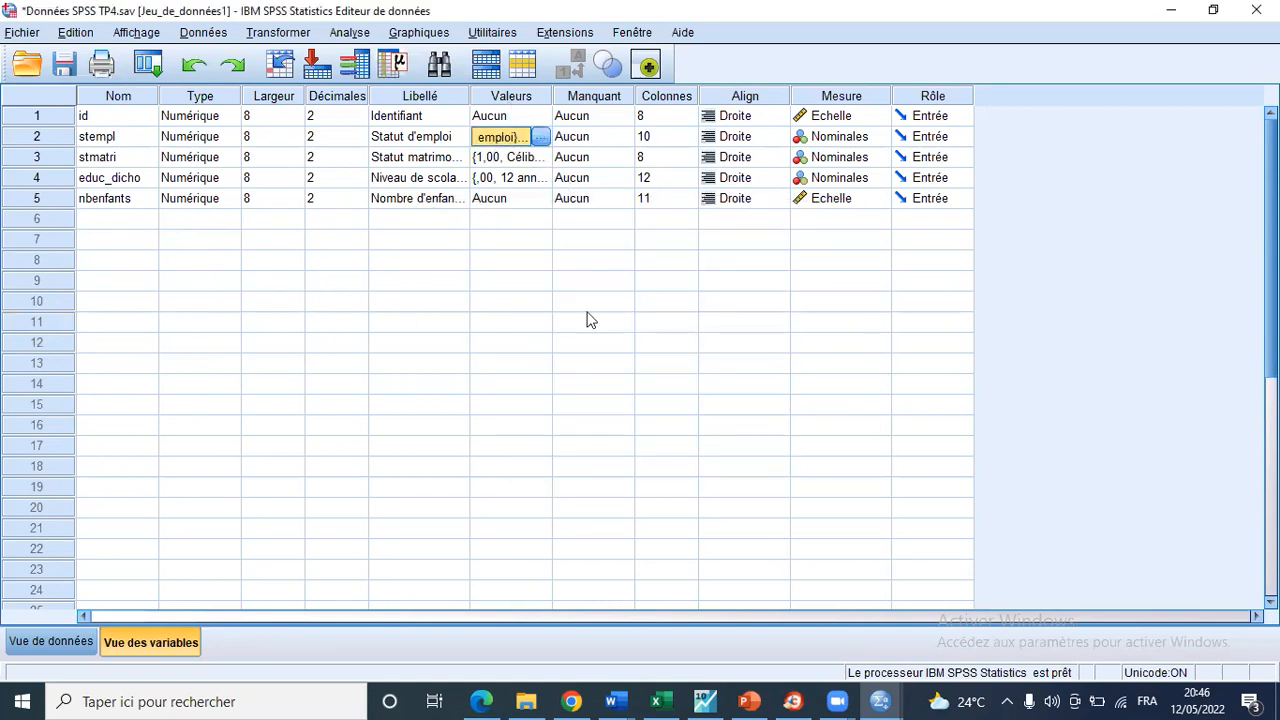
pyautogui.doubleClick(541, 158)
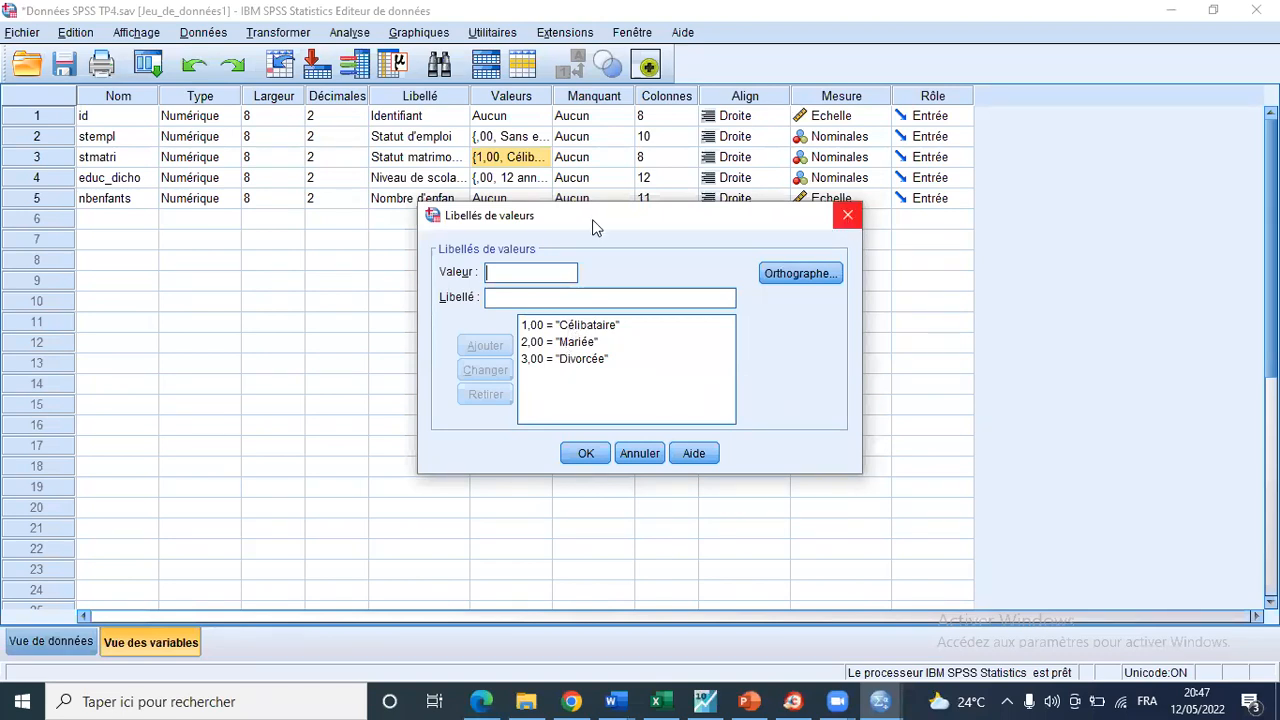
pyautogui.press('Return')
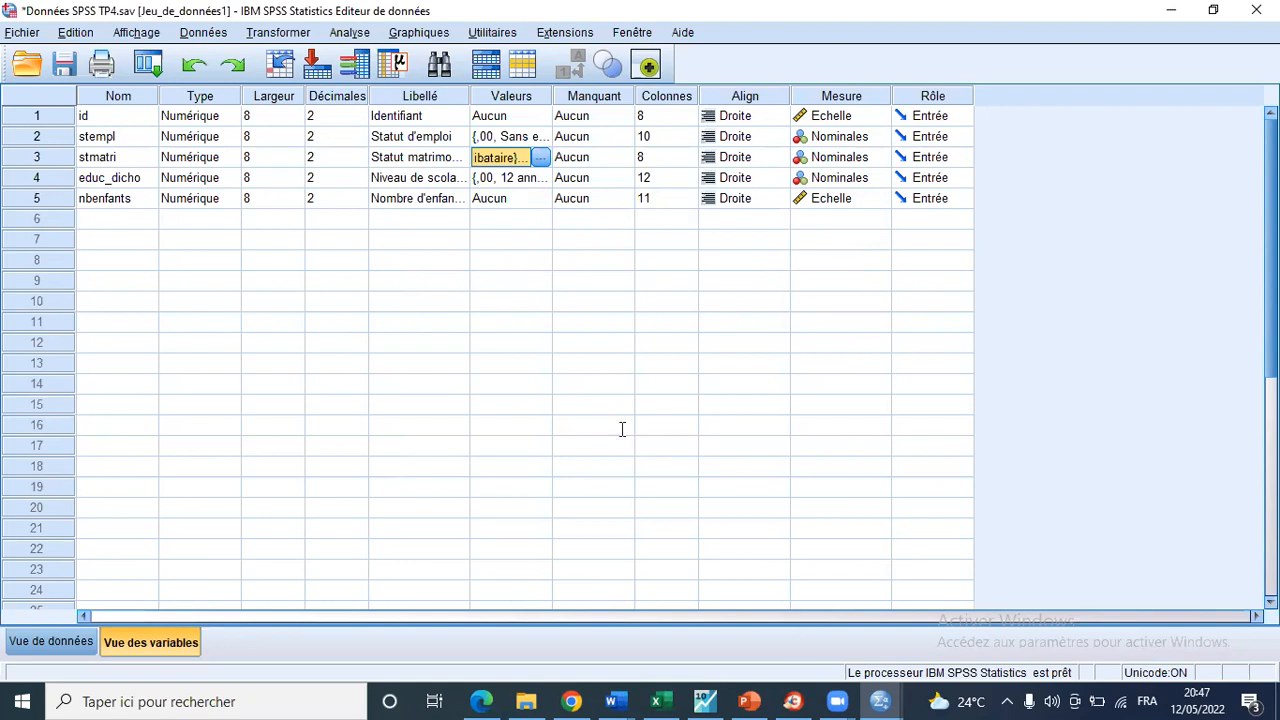
# Consult Question 1 in the Word document atelier 3, return to SPSS and review the value labels of stmatri and educ_dicho.
pyautogui.hotkey('alt', 'Tab')
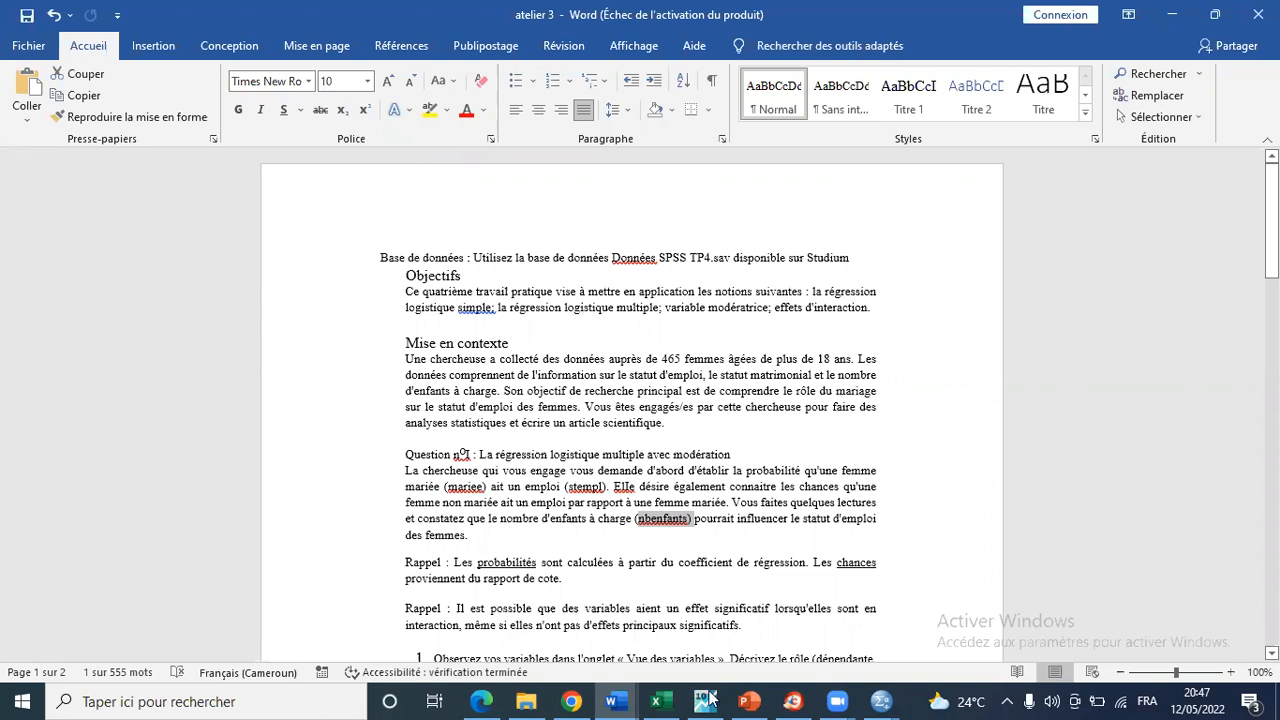
pyautogui.click(879, 700)
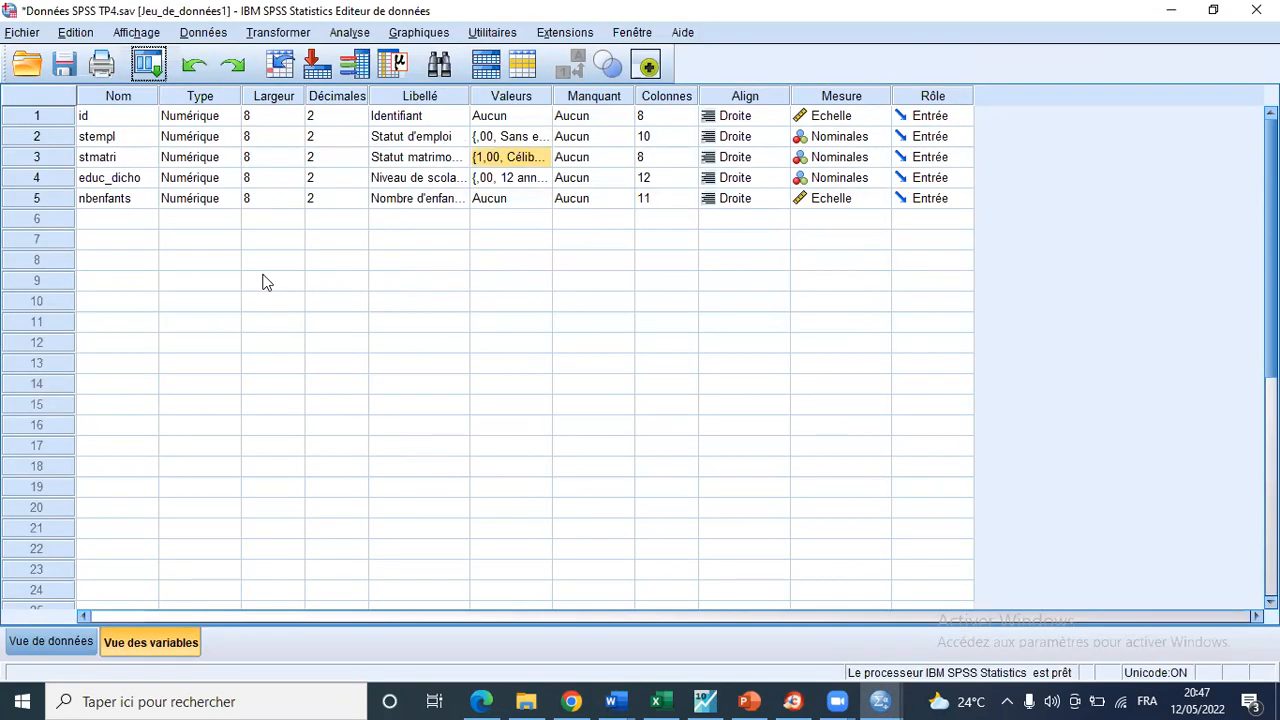
pyautogui.click(546, 160)
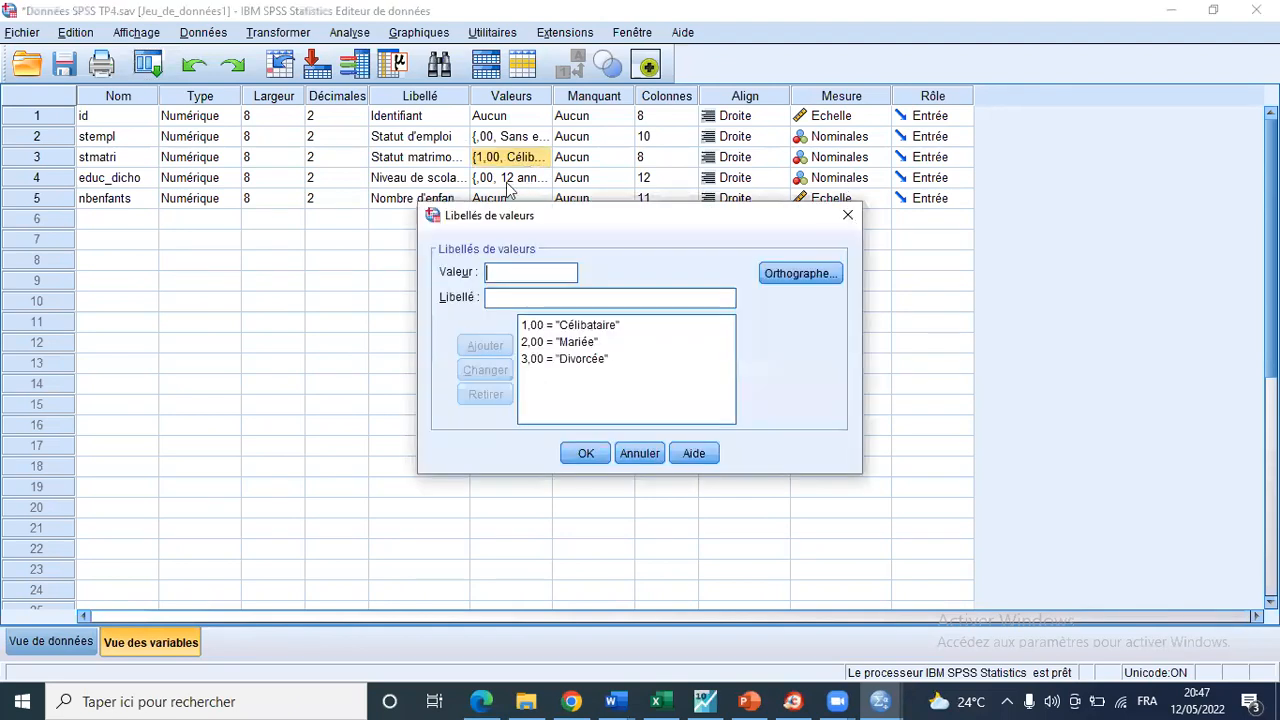
pyautogui.press('Escape')
pyautogui.click(535, 181)
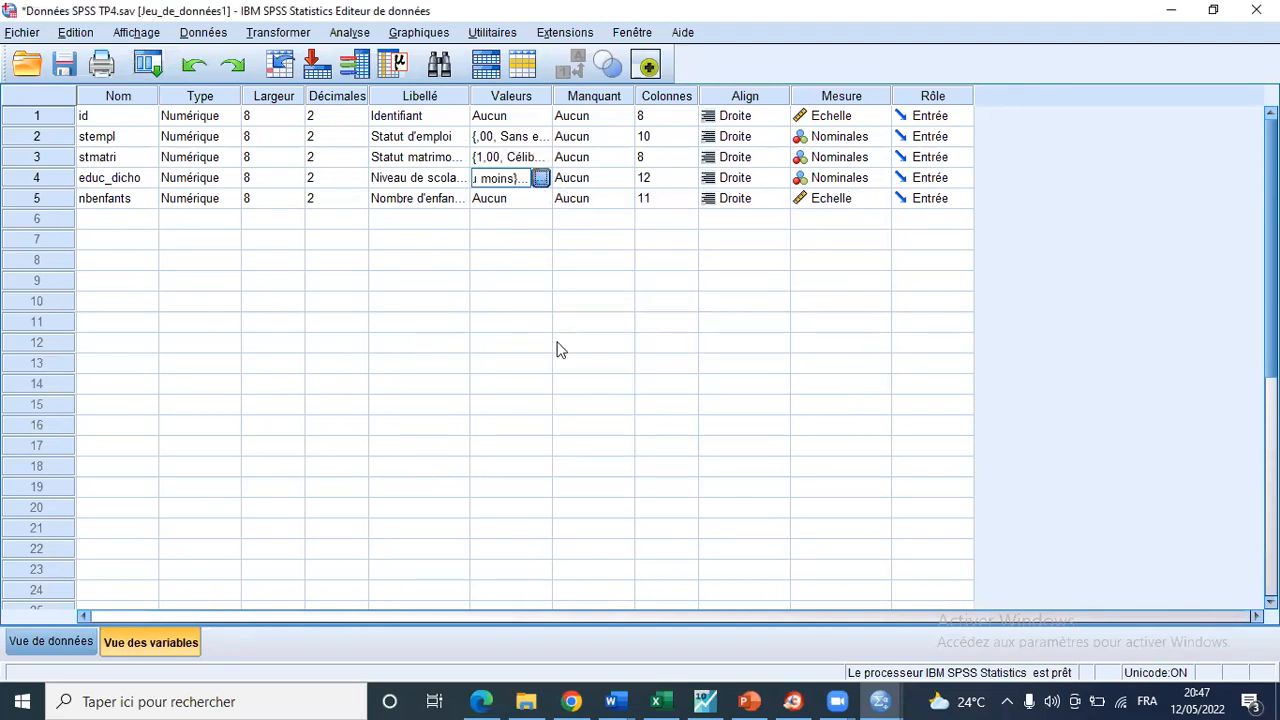
pyautogui.click(540, 178)
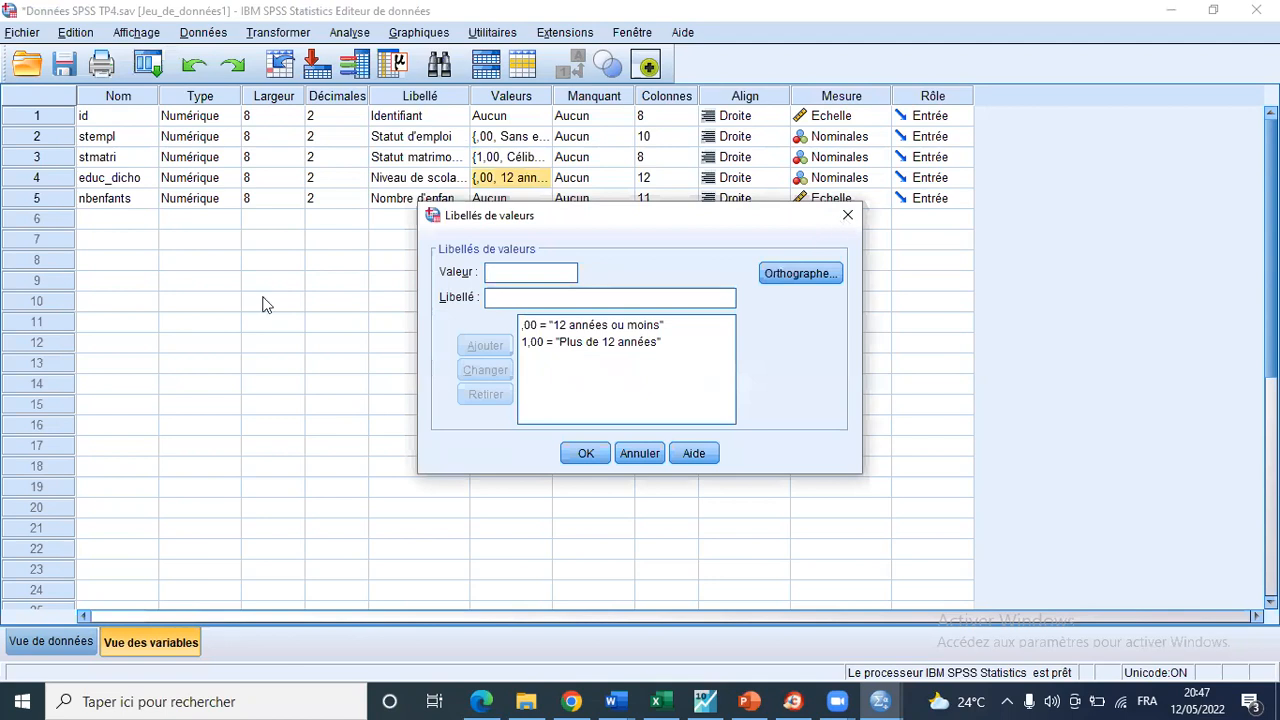
pyautogui.press('Escape')
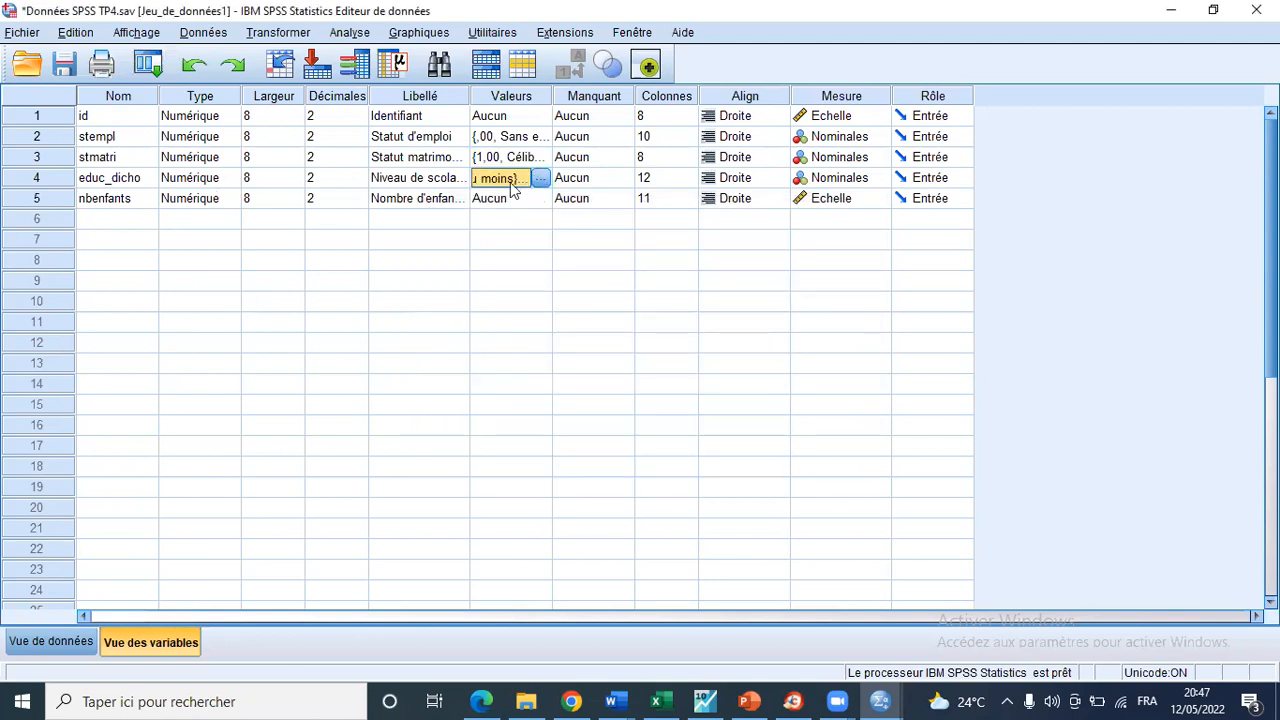
# Reset the Compute Variable settings, define mariage as the target with numeric expression 1, and check the value labels of stmatri.
pyautogui.click(284, 36)
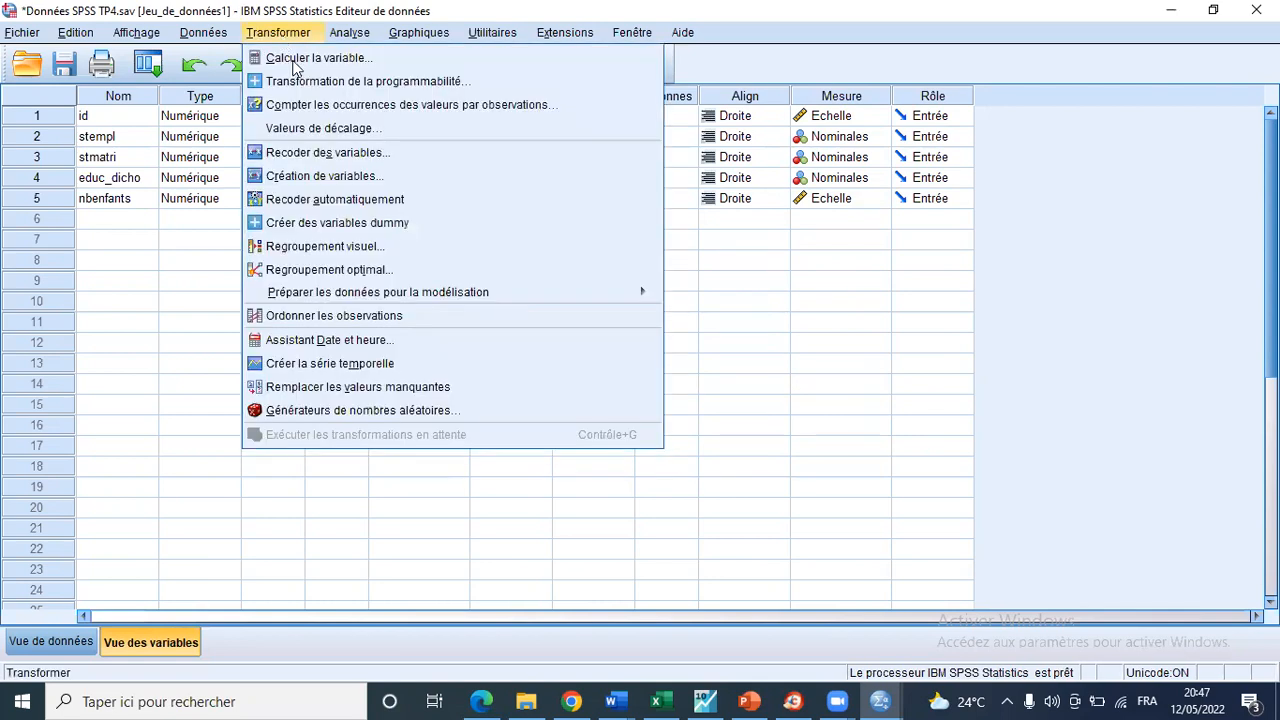
pyautogui.click(295, 62)
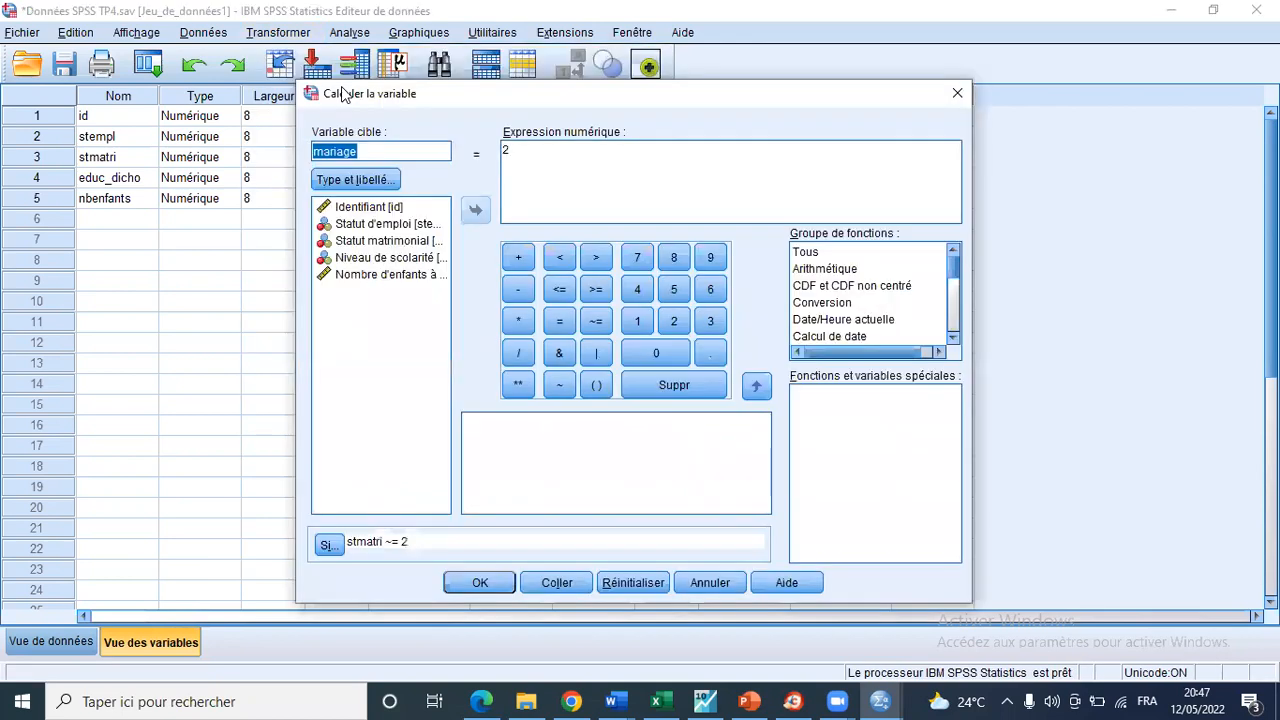
pyautogui.click(648, 590)
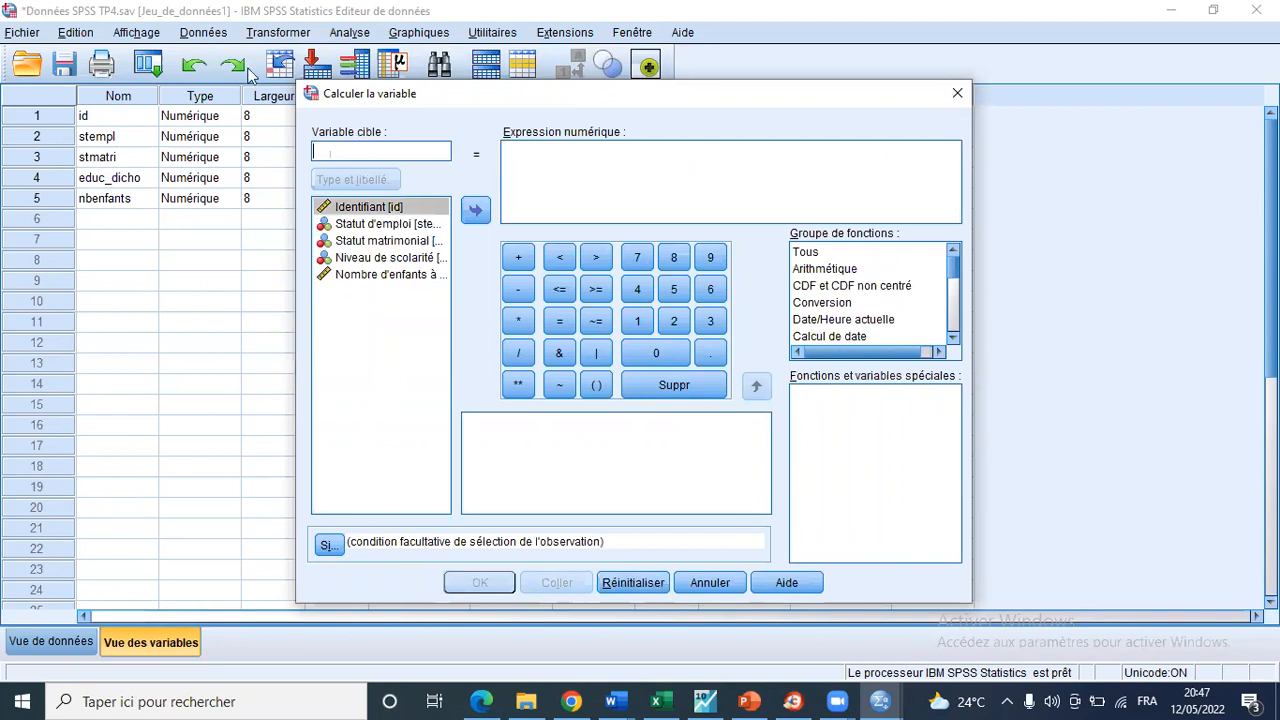
pyautogui.press('Escape')
pyautogui.click(285, 38)
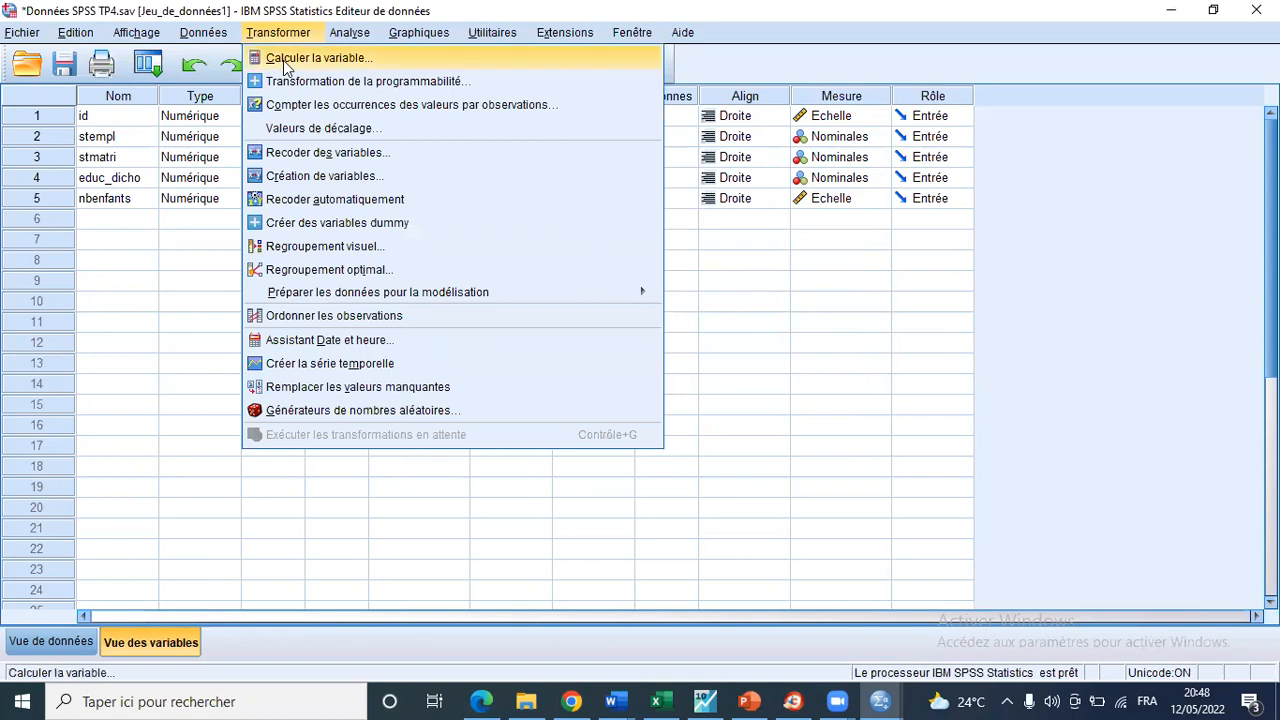
pyautogui.click(300, 58)
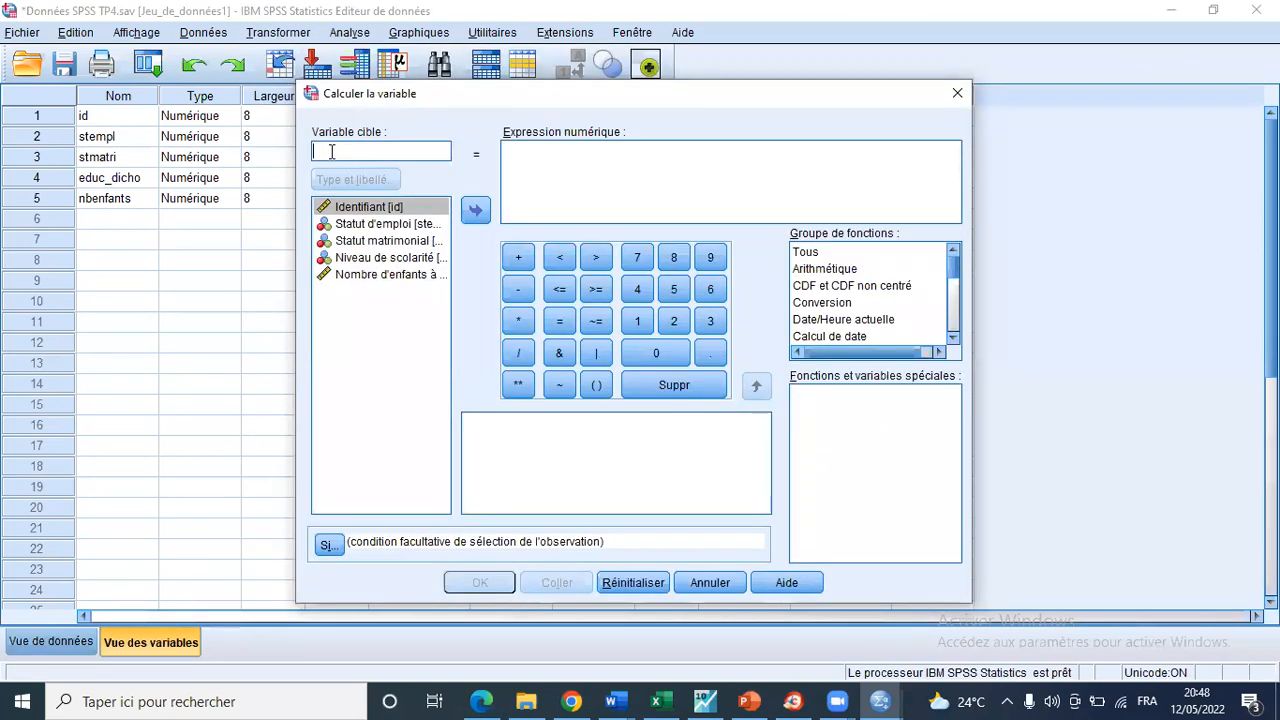
pyautogui.write('mariage')
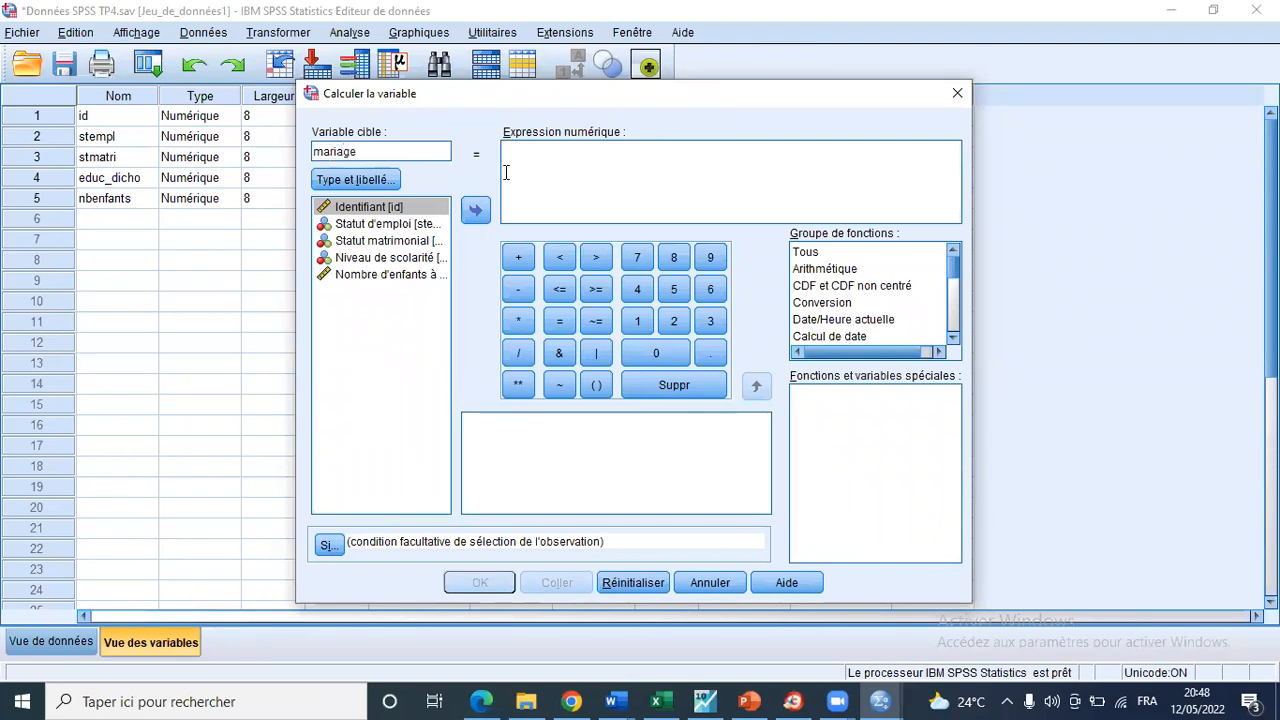
pyautogui.click(517, 163)
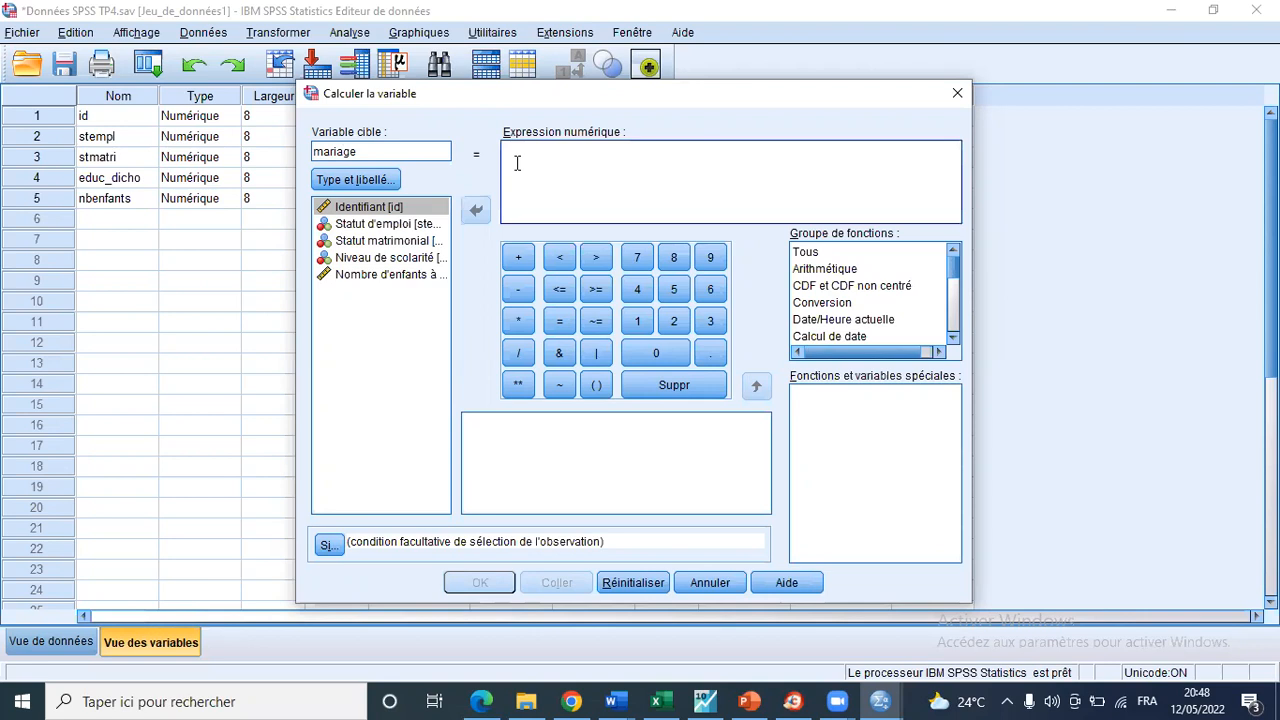
pyautogui.write('1')
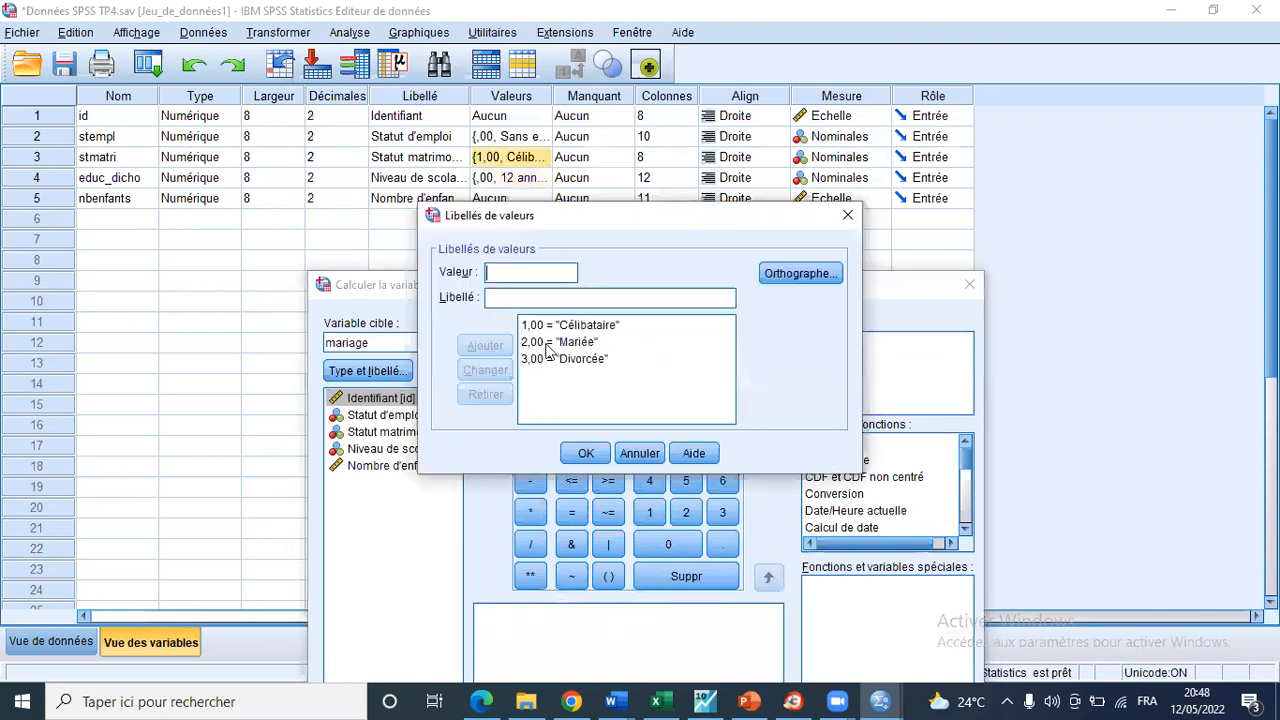
pyautogui.click(848, 217)
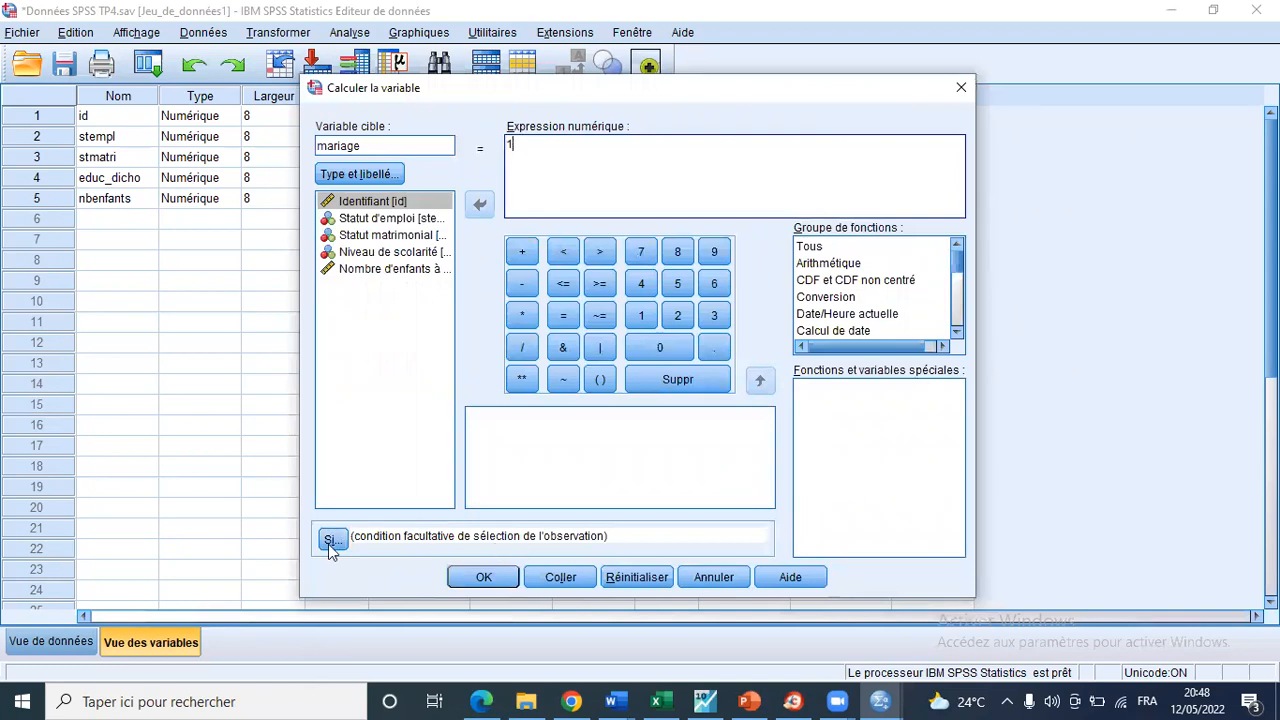
# Restrict the computation to cases meeting the condition stmatri = 2 and run it.
pyautogui.click(331, 540)
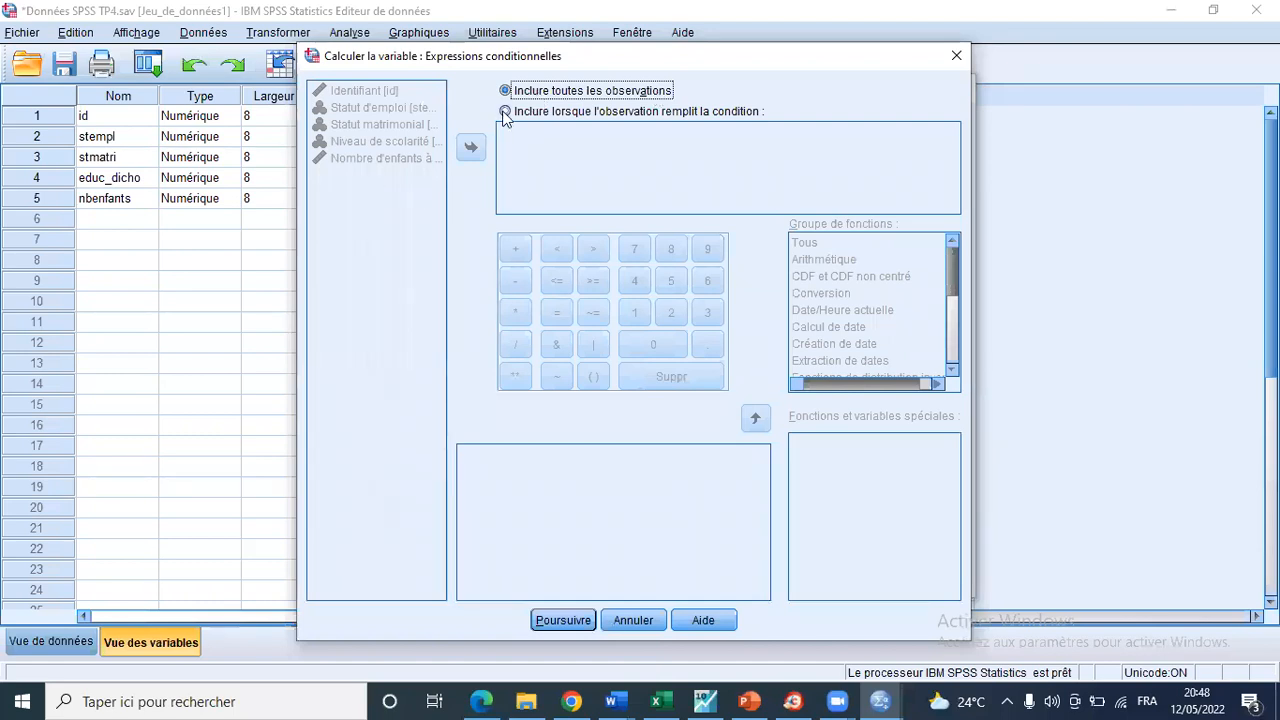
pyautogui.click(505, 112)
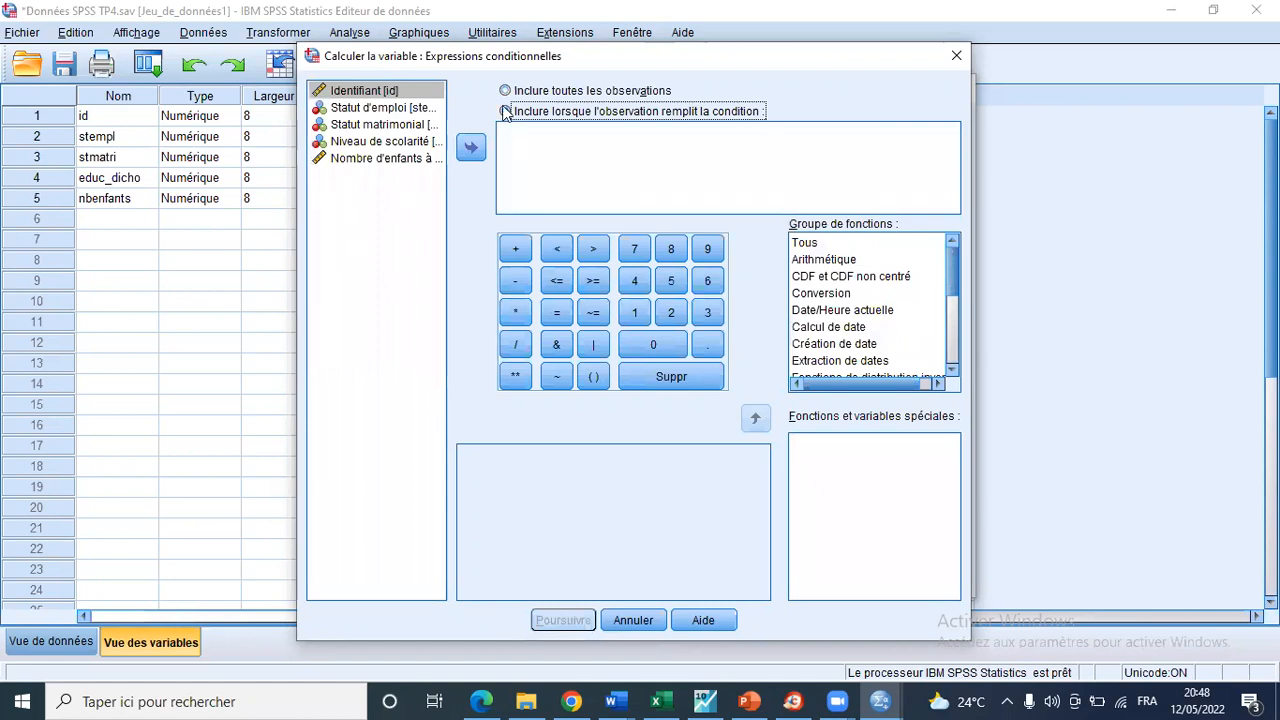
pyautogui.click(344, 127)
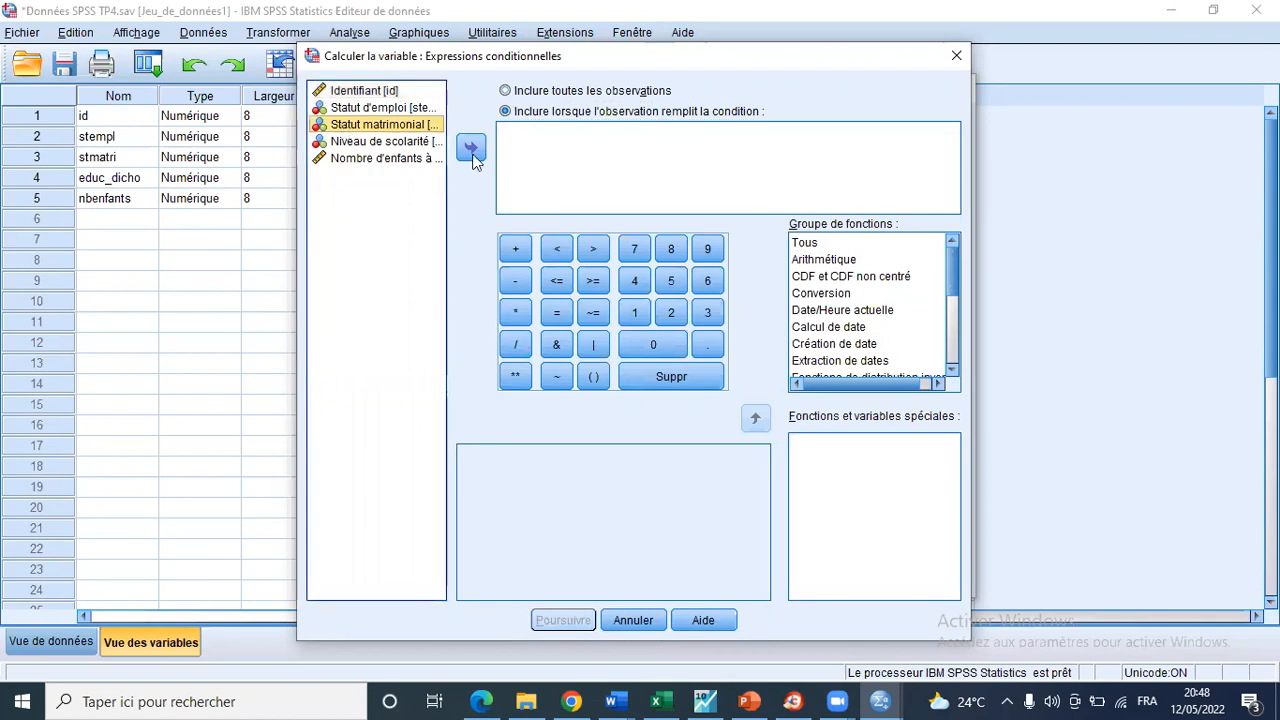
pyautogui.click(471, 148)
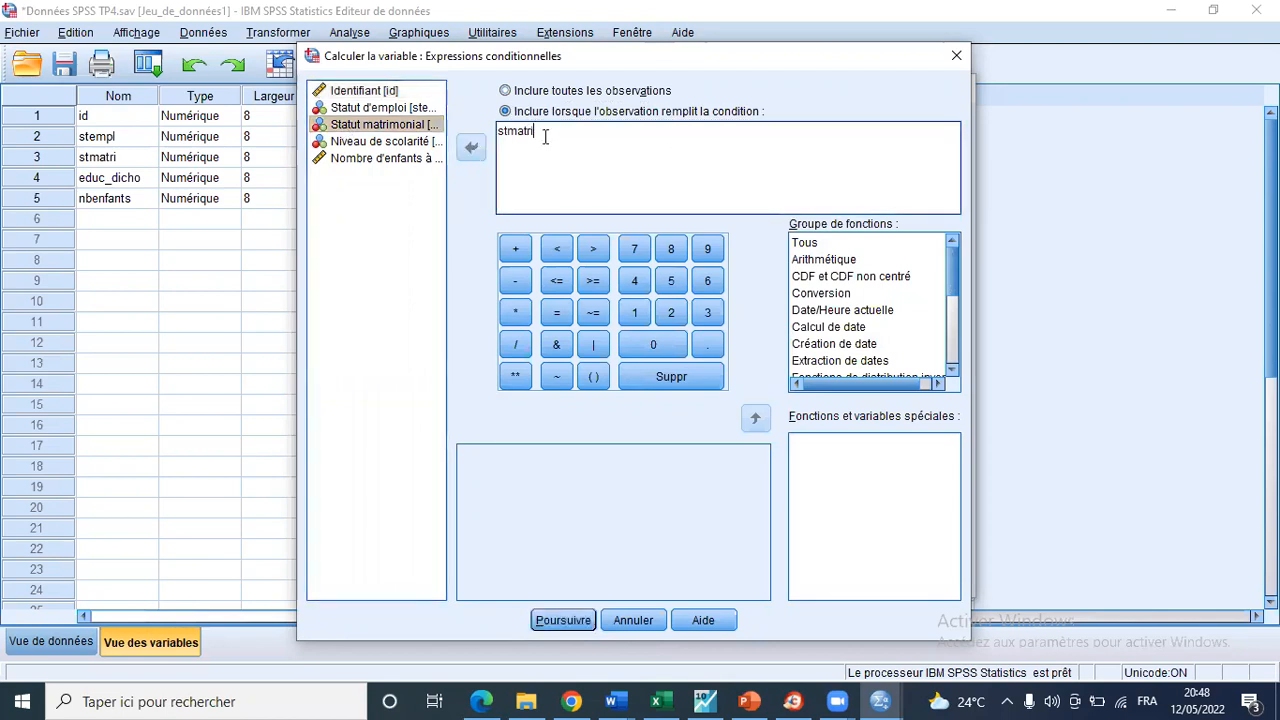
pyautogui.click(557, 313)
pyautogui.write('2')
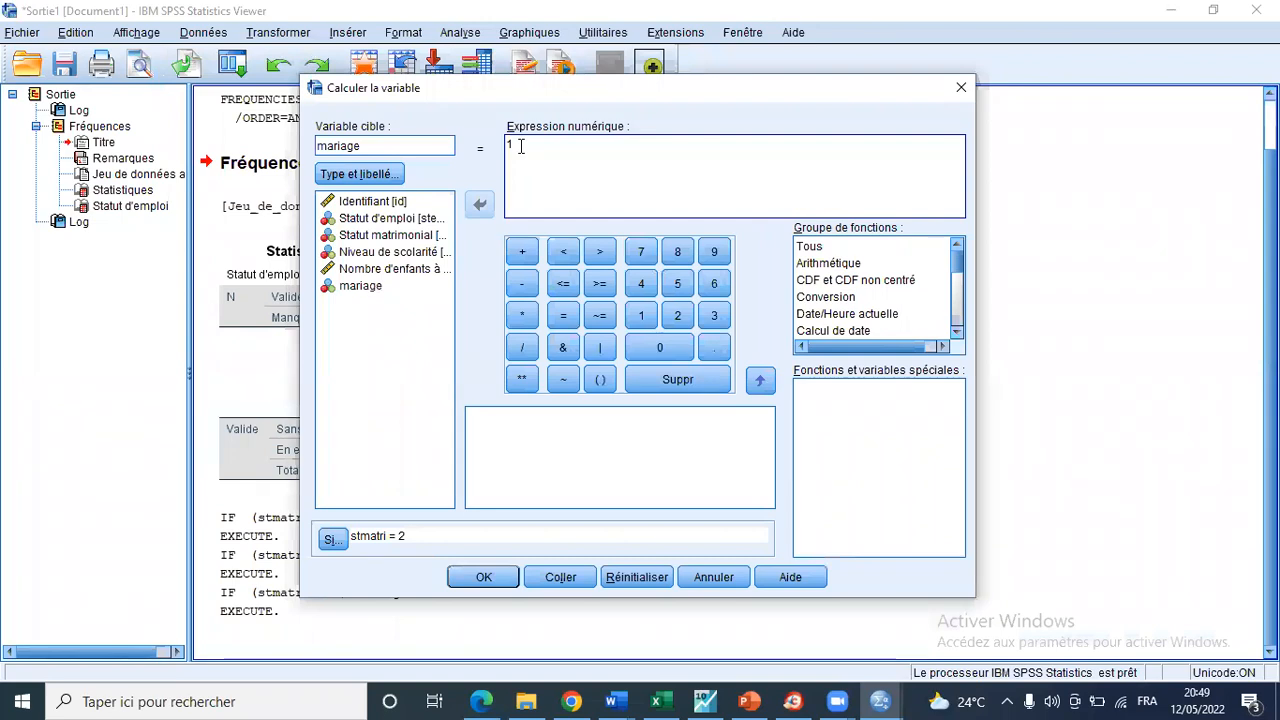
# Compute mariage as 0 for the cases meeting the condition stmatri ~= 2, accepting modification of the existing variable.
pyautogui.press('BackSpace')
pyautogui.write('0')
pyautogui.click(344, 538)
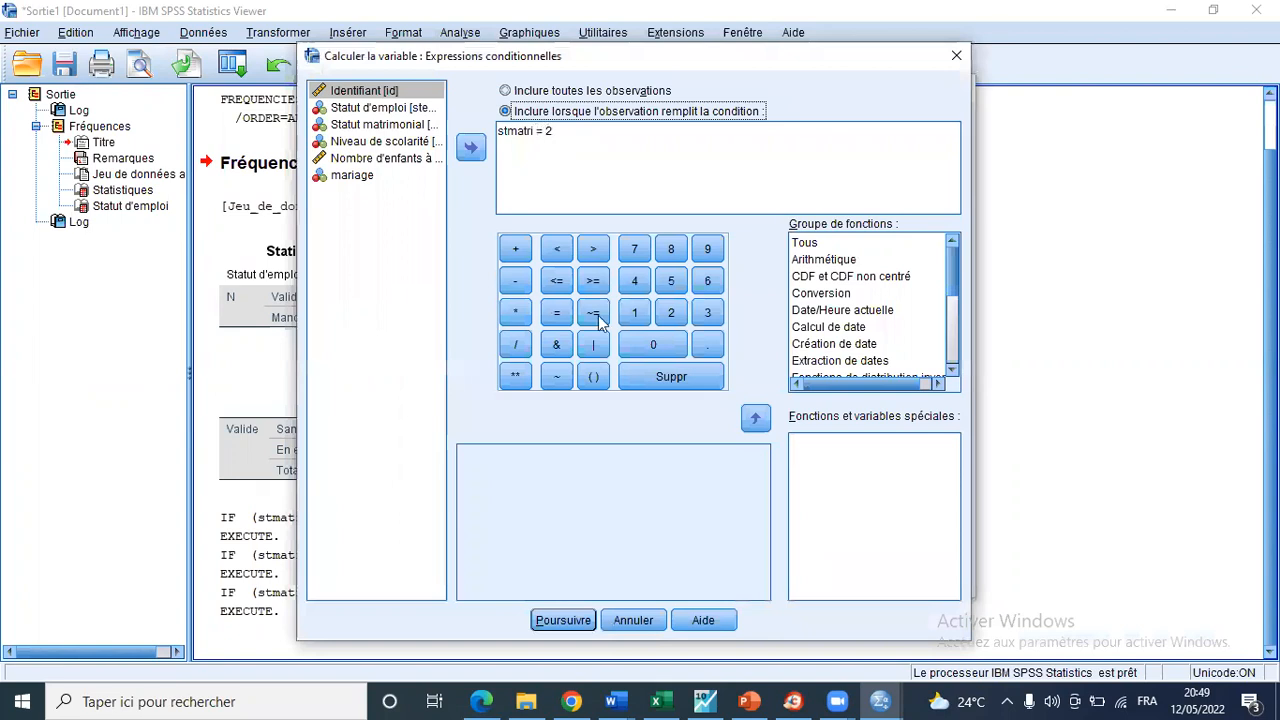
pyautogui.click(593, 313)
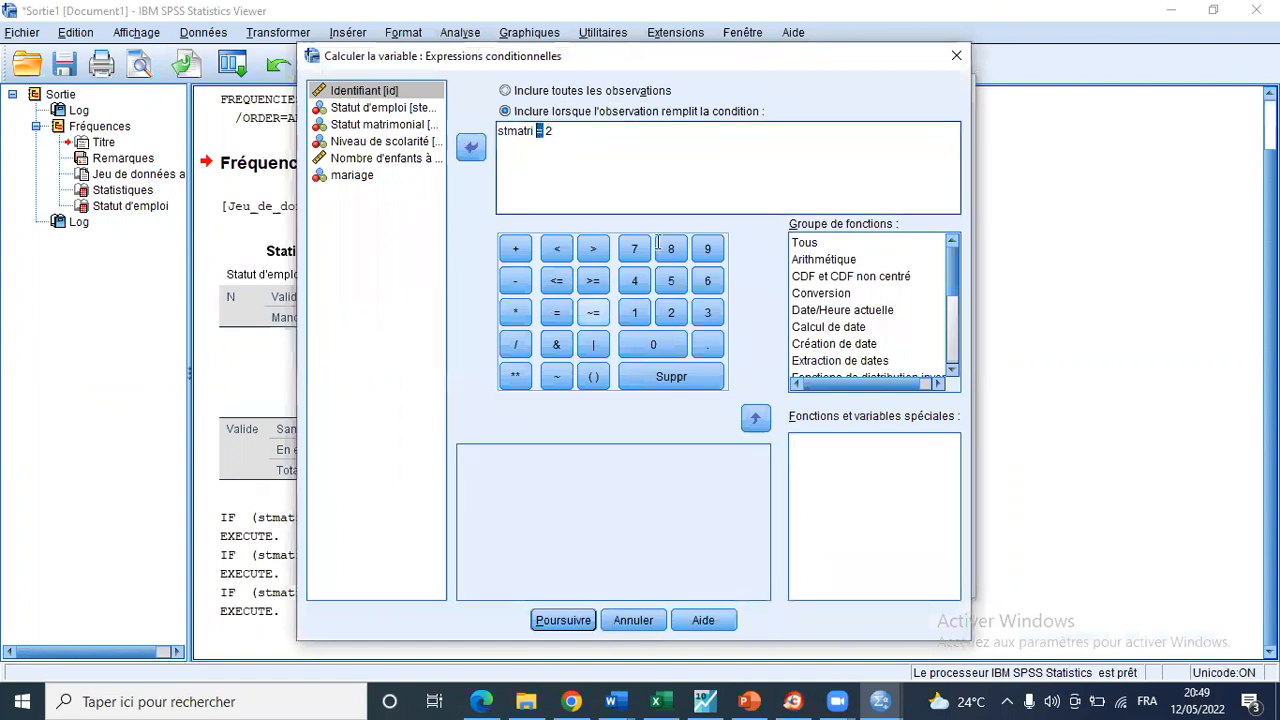
pyautogui.click(547, 135)
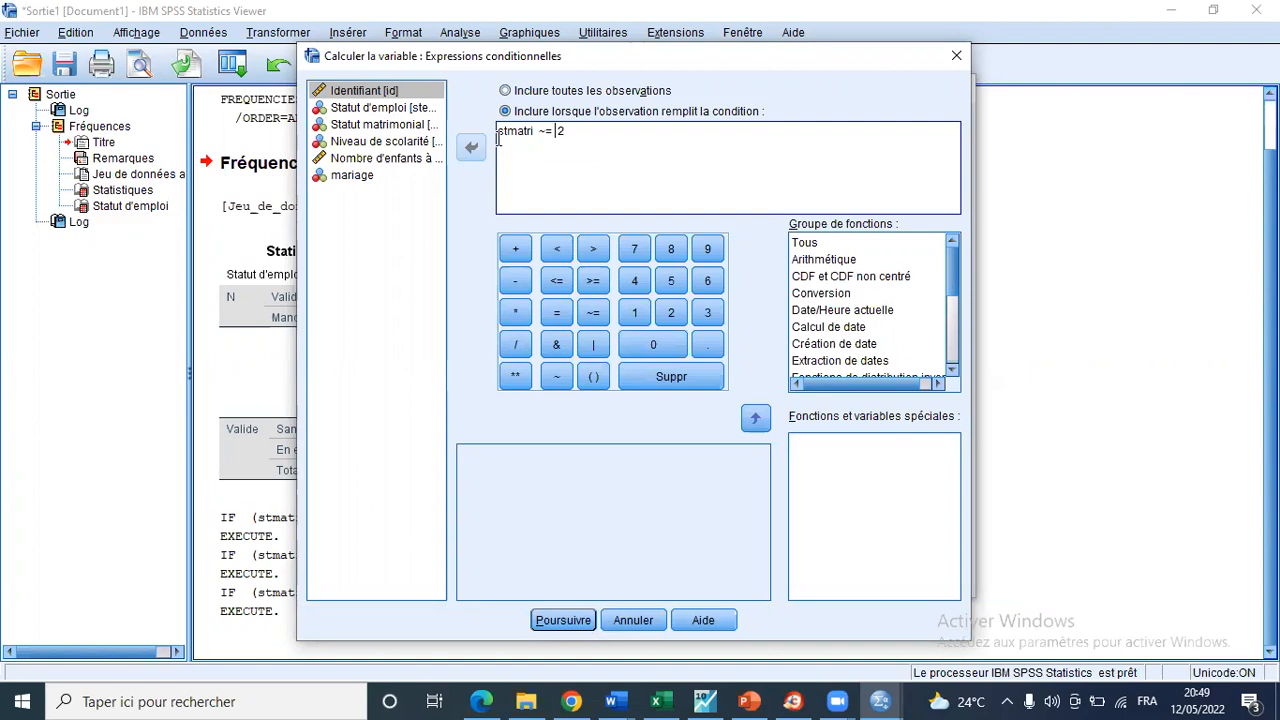
pyautogui.click(562, 621)
pyautogui.click(472, 585)
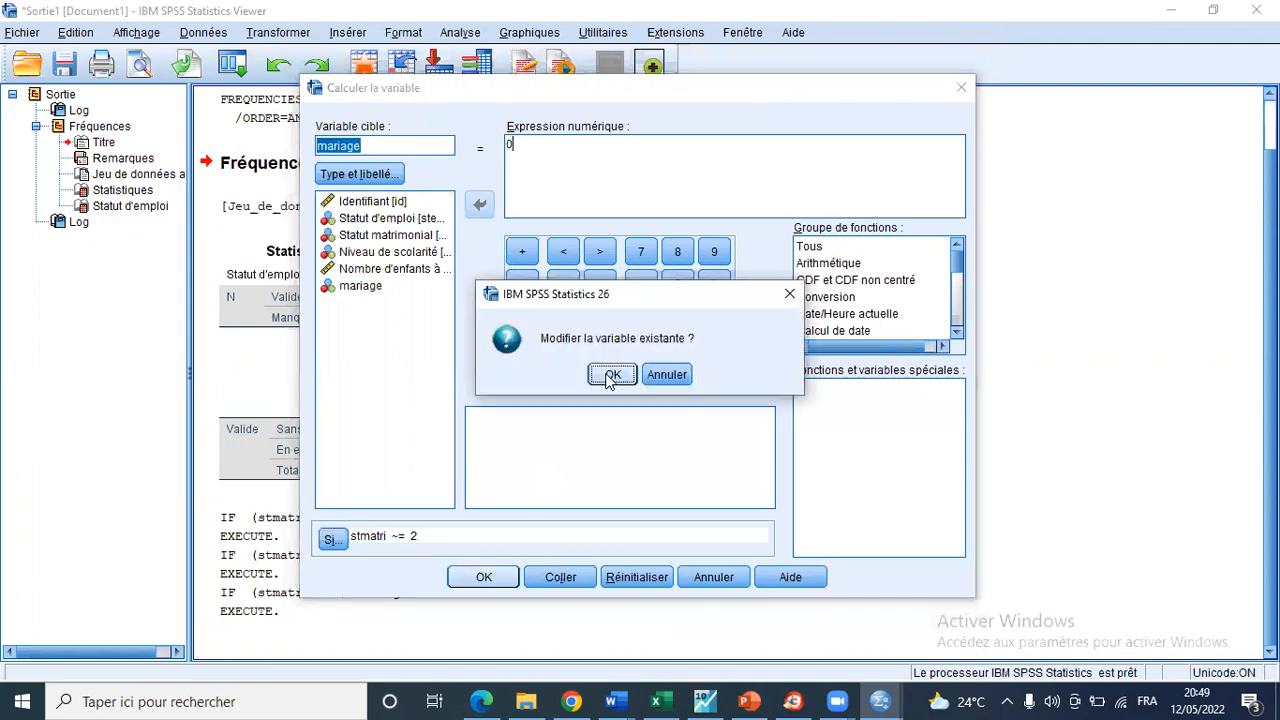
pyautogui.click(609, 376)
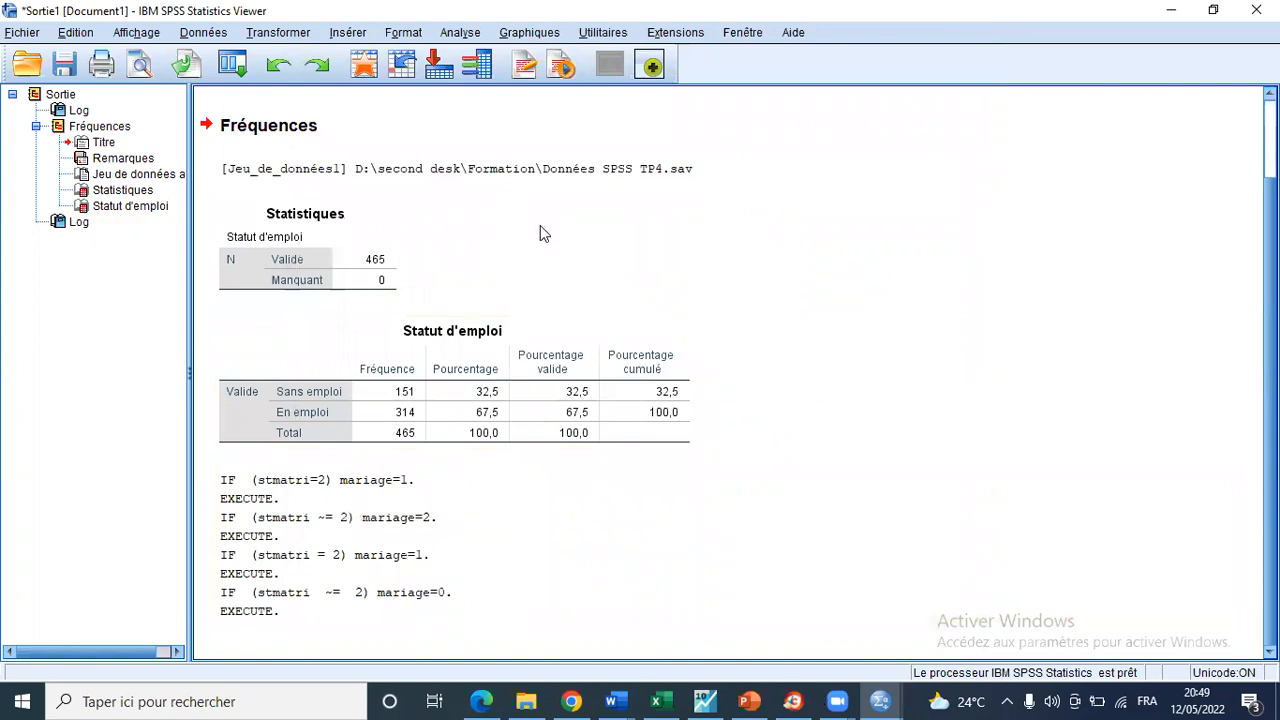
# Return to the data editor and add the value label Marié for value 1 of mariage.
pyautogui.hotkey('alt', 'Tab')
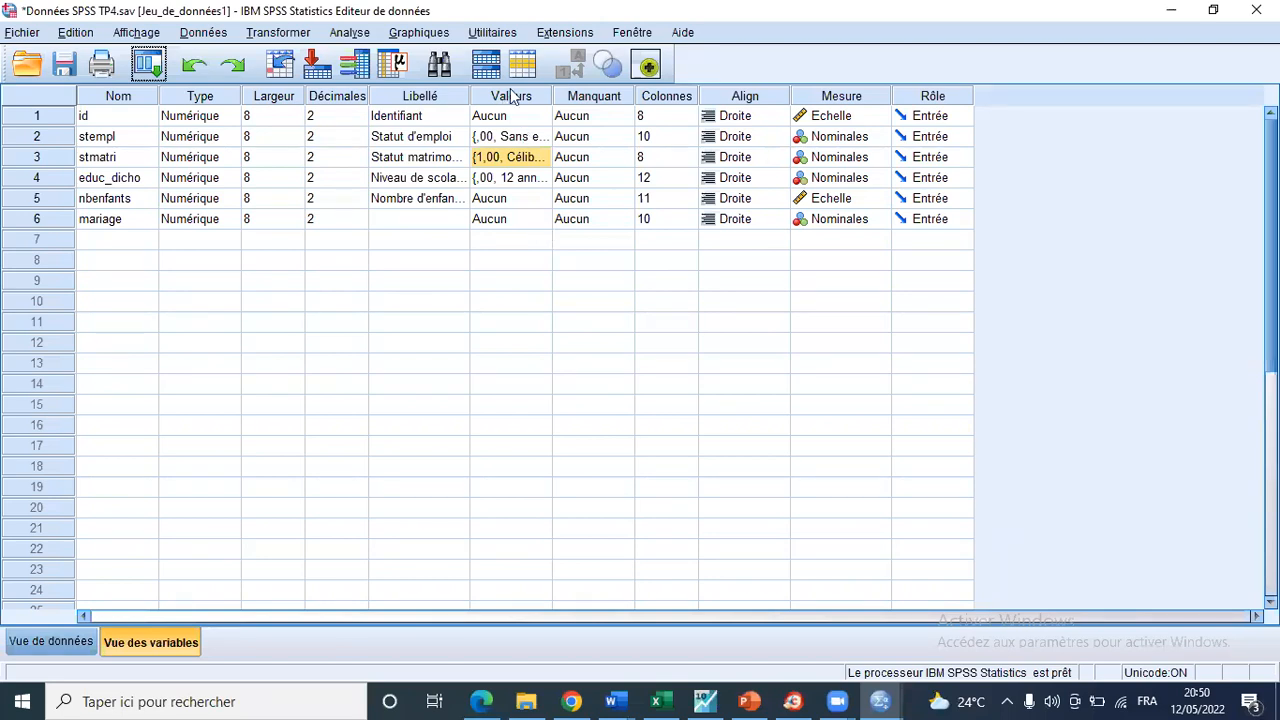
pyautogui.doubleClick(543, 222)
pyautogui.write('1')
pyautogui.click(519, 299)
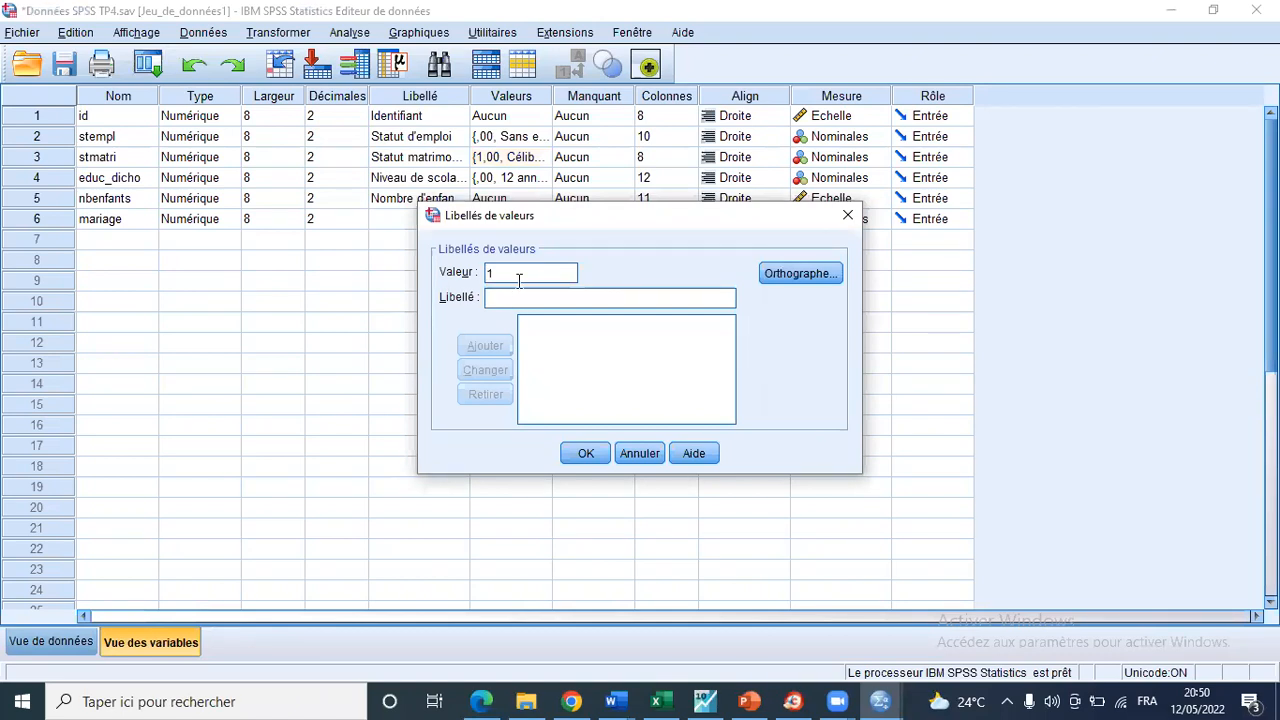
pyautogui.write('Marié')
pyautogui.press('Return')
# Add the value label Non marié for value 0 of mariage and apply the labels.
pyautogui.write('2')
pyautogui.press('BackSpace')
pyautogui.write('0')
pyautogui.click(502, 299)
pyautogui.write('Non marié')
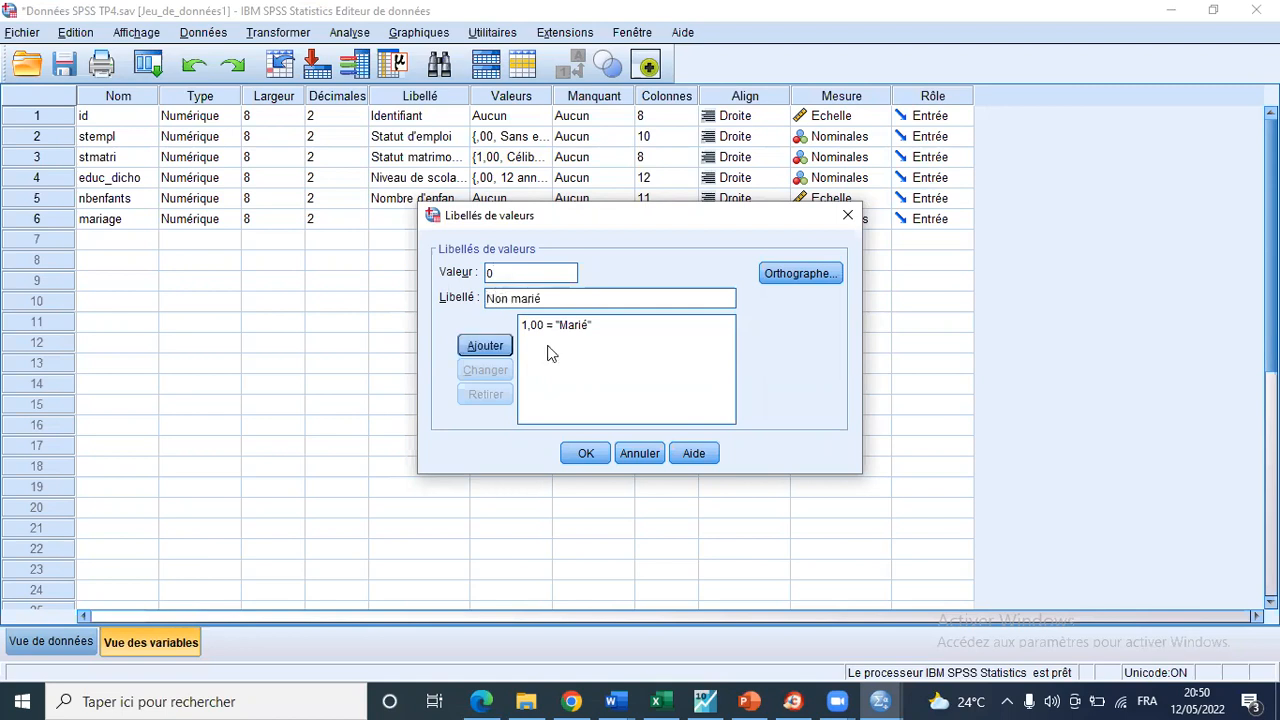
pyautogui.press('Return')
pyautogui.click(588, 454)
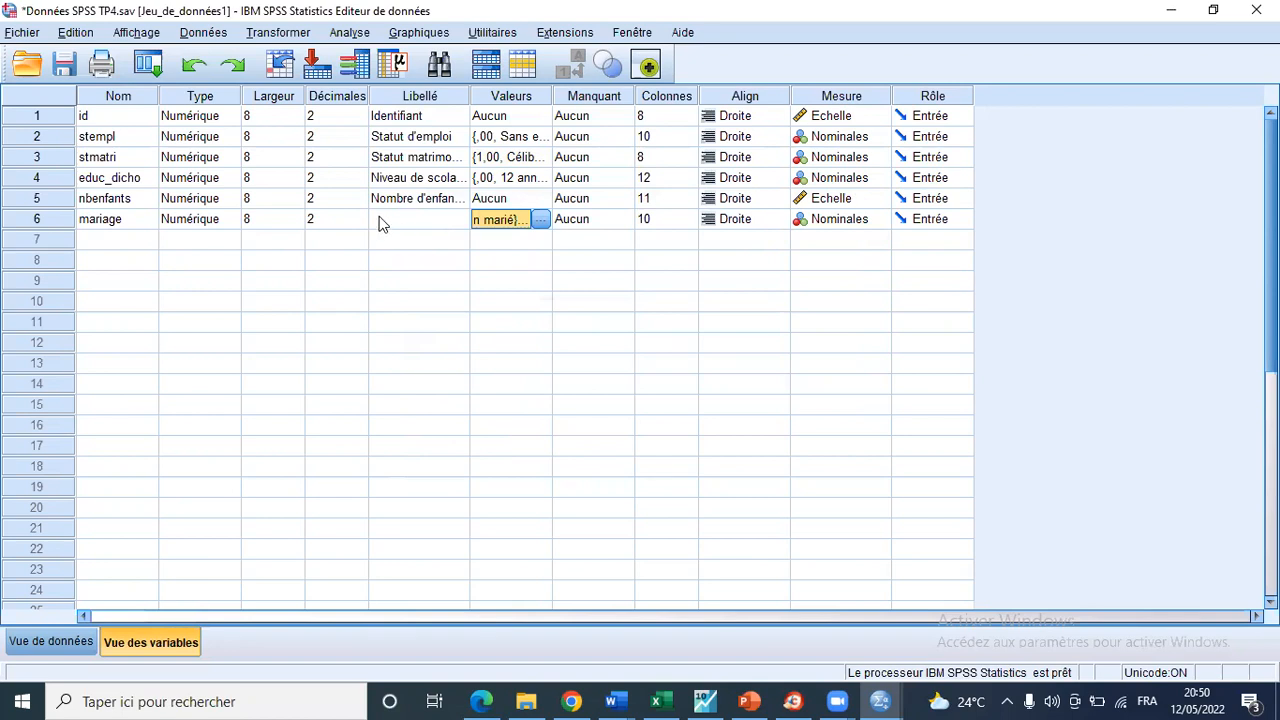
# Set the variable label of mariage to "mariage" and save the data file.
pyautogui.click(117, 226)
pyautogui.rightClick(118, 228)
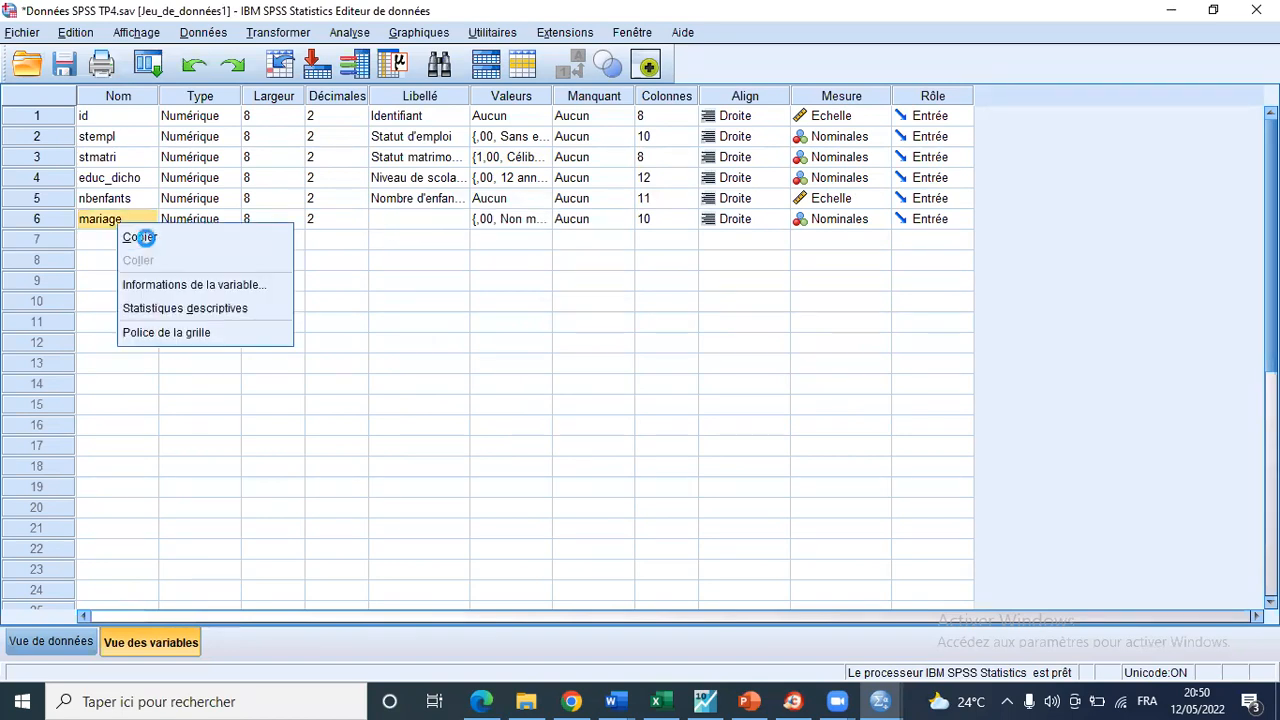
pyautogui.click(414, 230)
pyautogui.click(414, 230)
pyautogui.write('mariage')
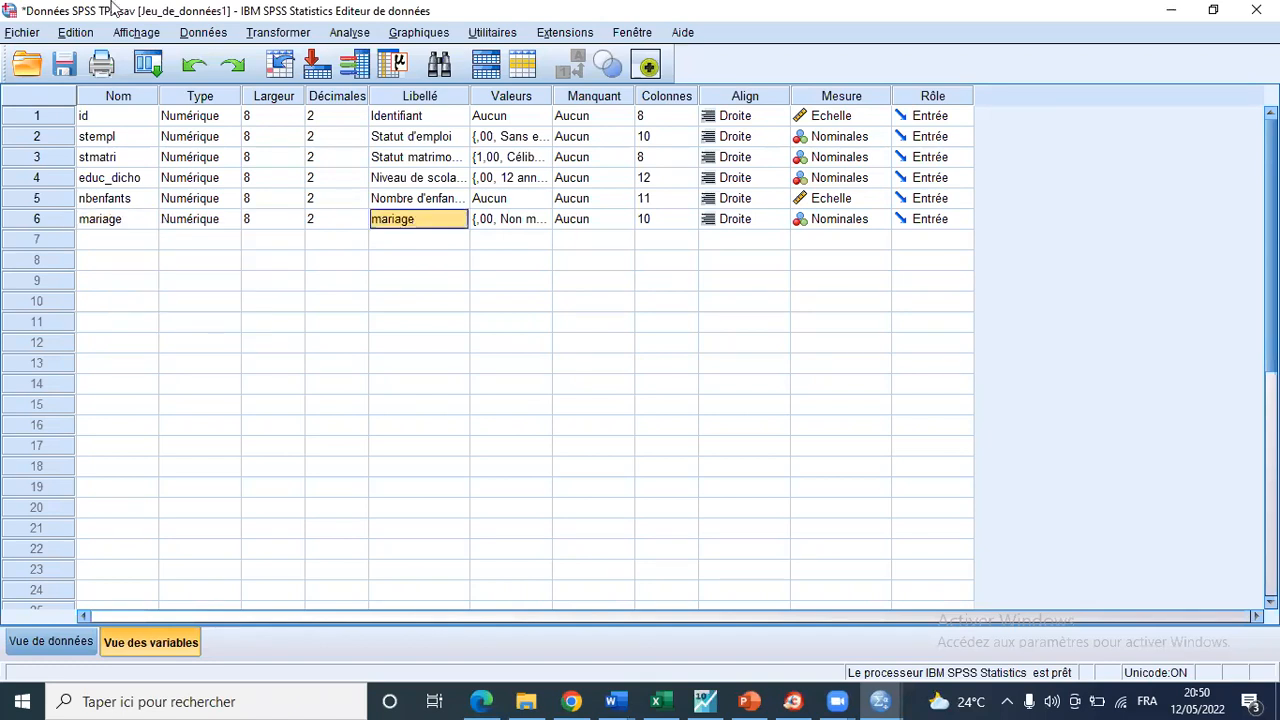
pyautogui.click(64, 66)
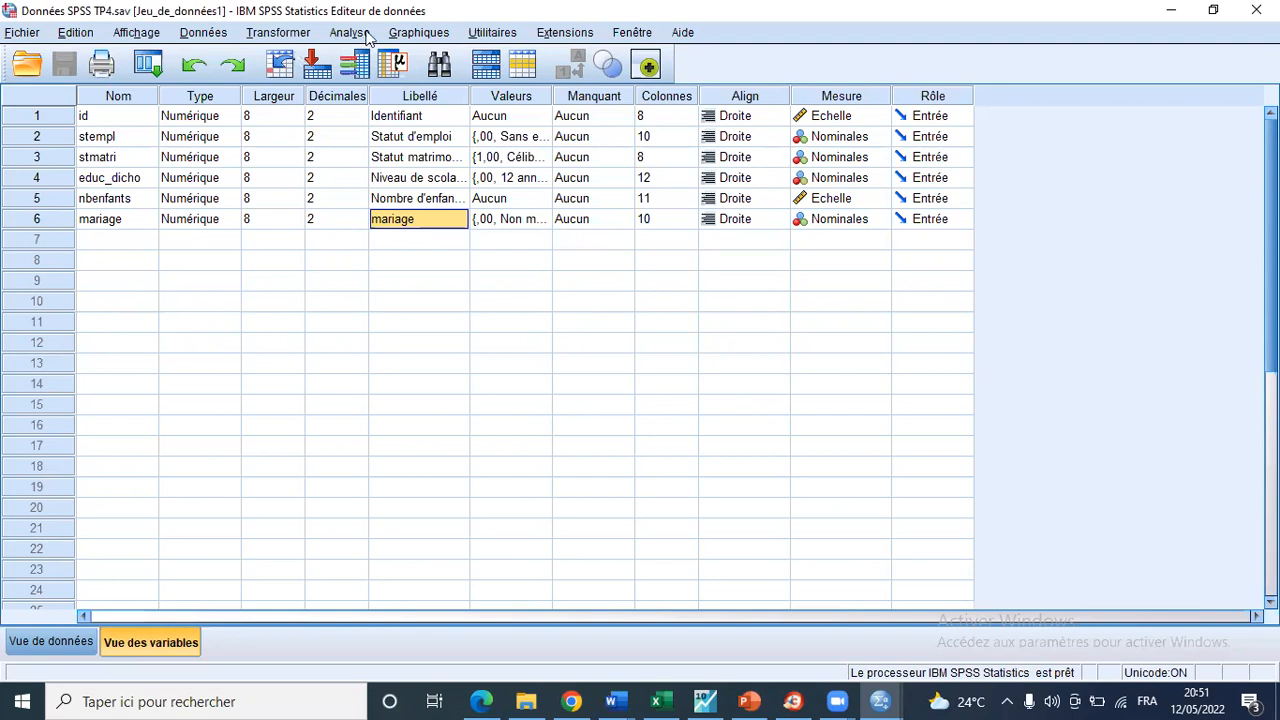
# Run a frequency analysis on mariage alone, removing Statut d'emploi from the analysed variables.
pyautogui.click(367, 36)
pyautogui.moveTo(424, 78)
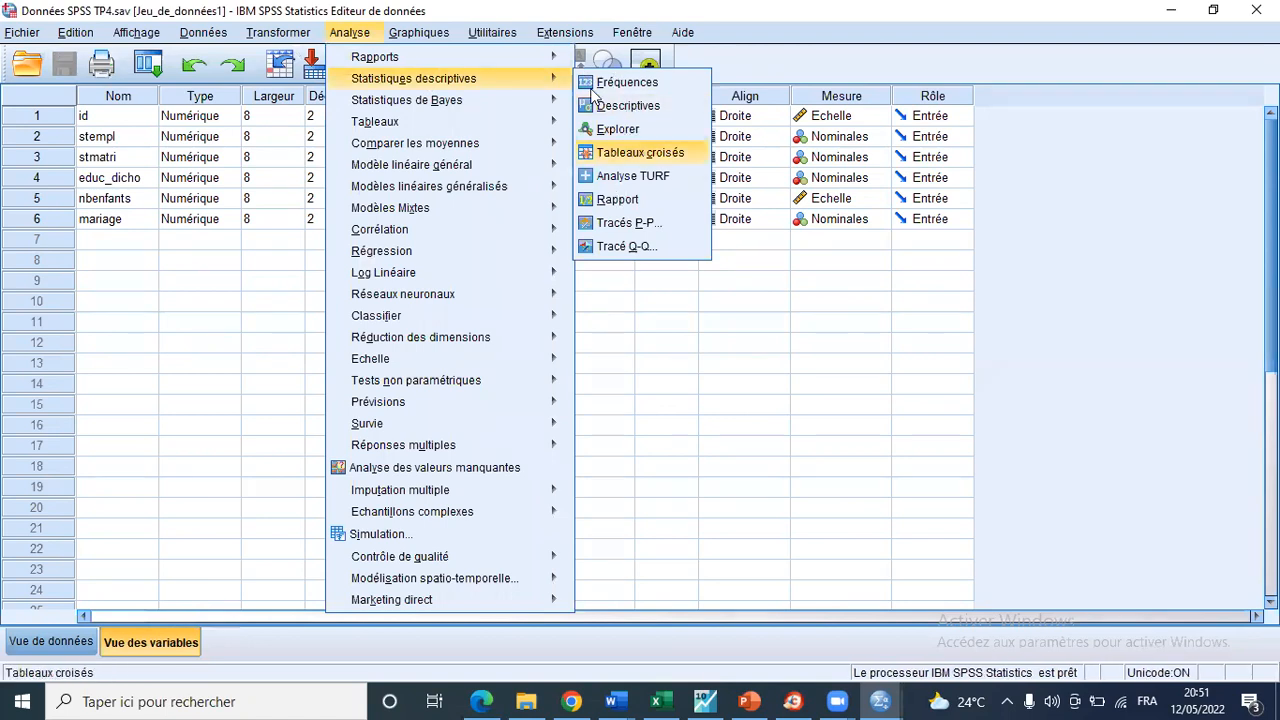
pyautogui.moveTo(540, 78)
pyautogui.click(628, 80)
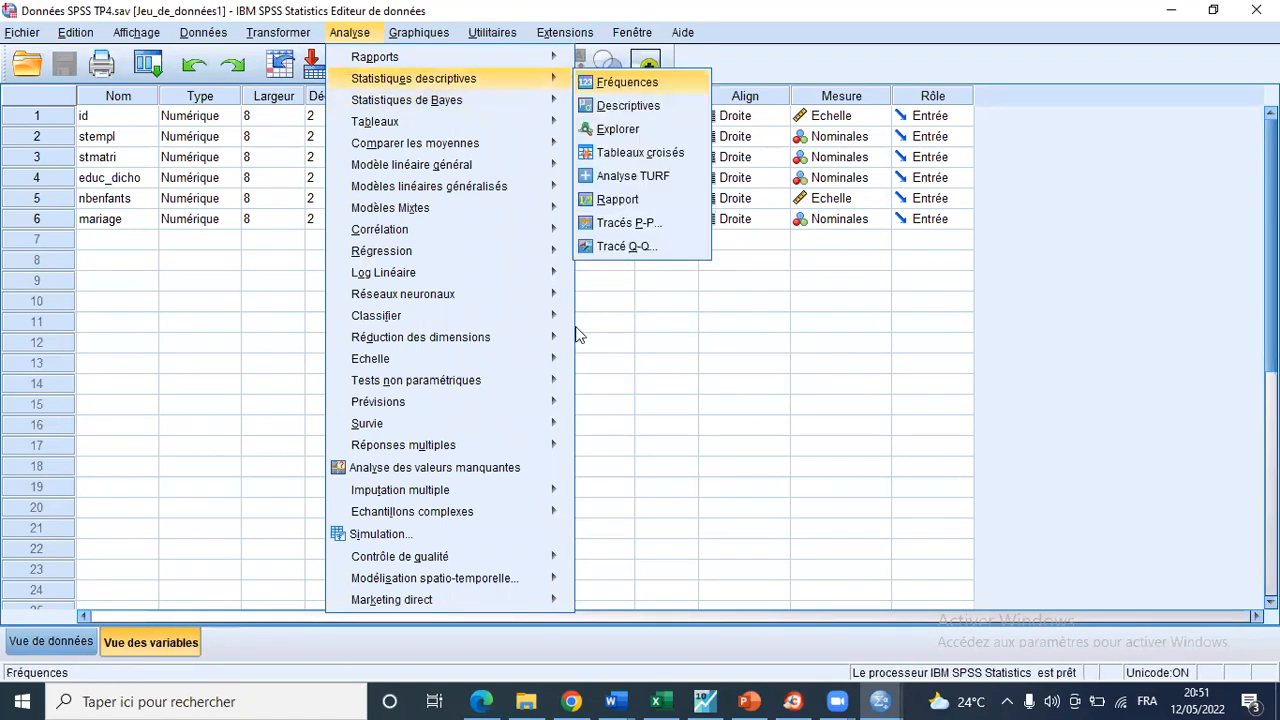
pyautogui.click(512, 349)
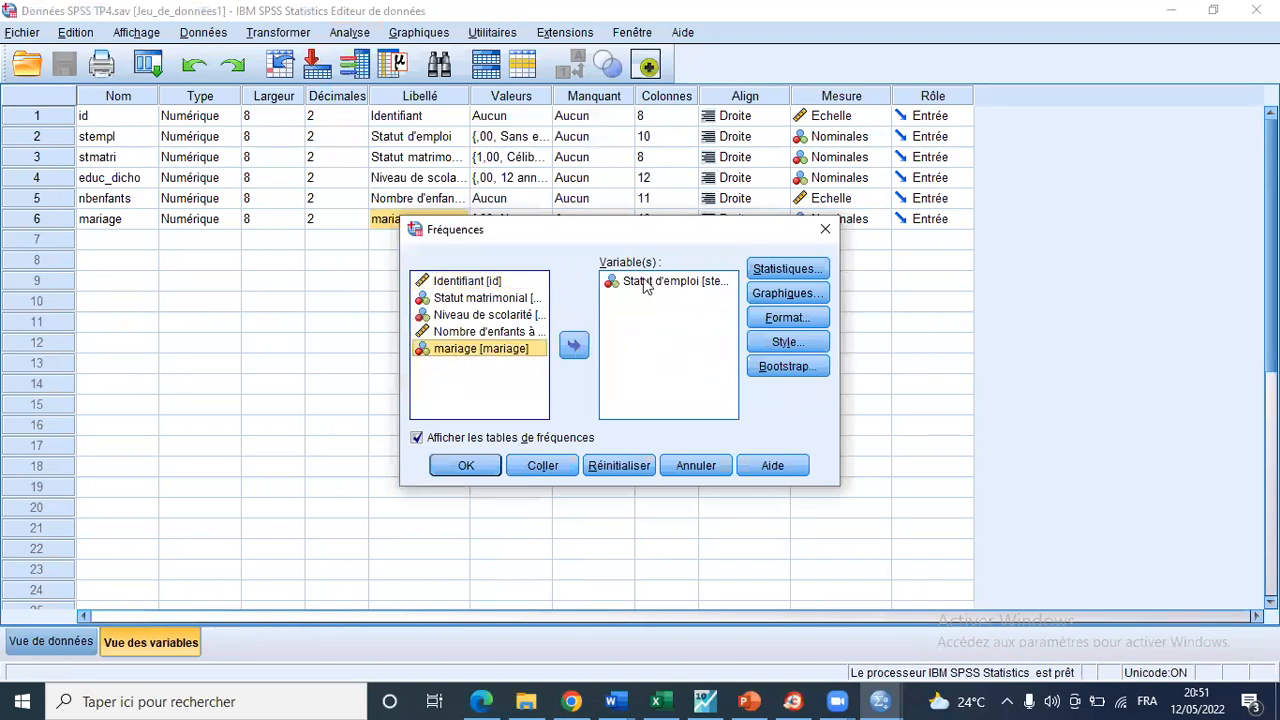
pyautogui.click(574, 346)
pyautogui.click(577, 347)
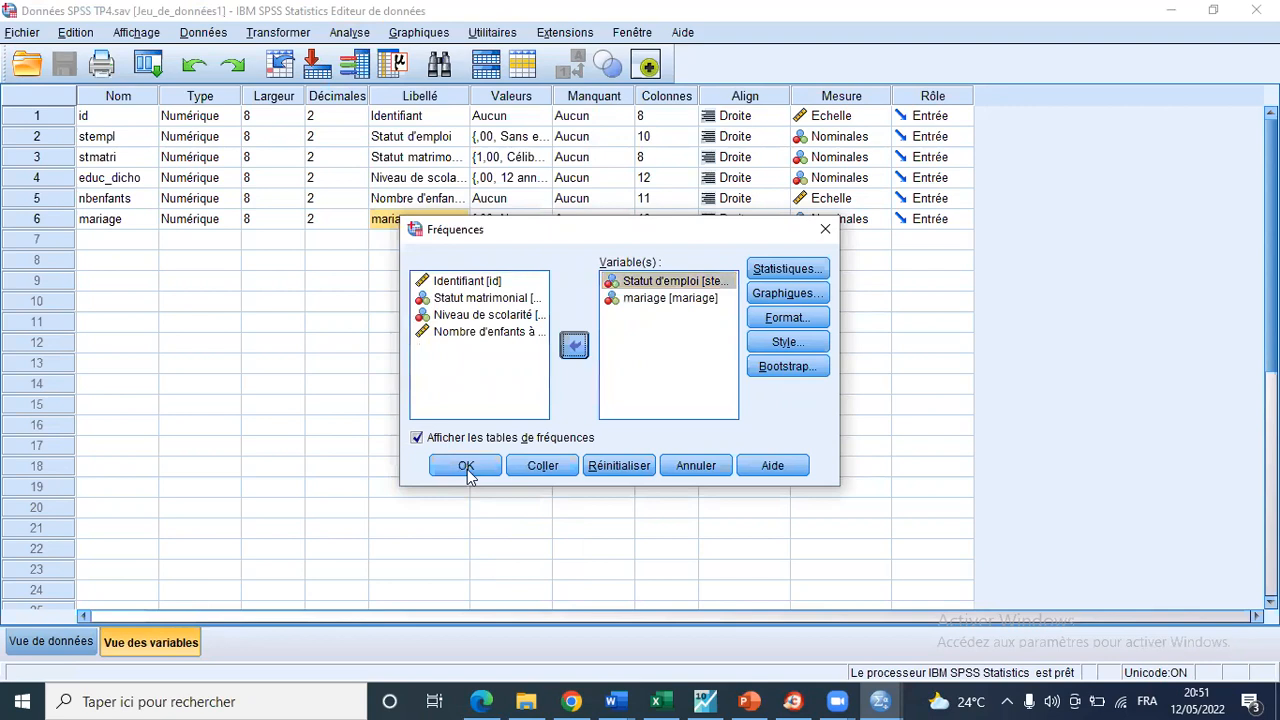
pyautogui.click(466, 467)
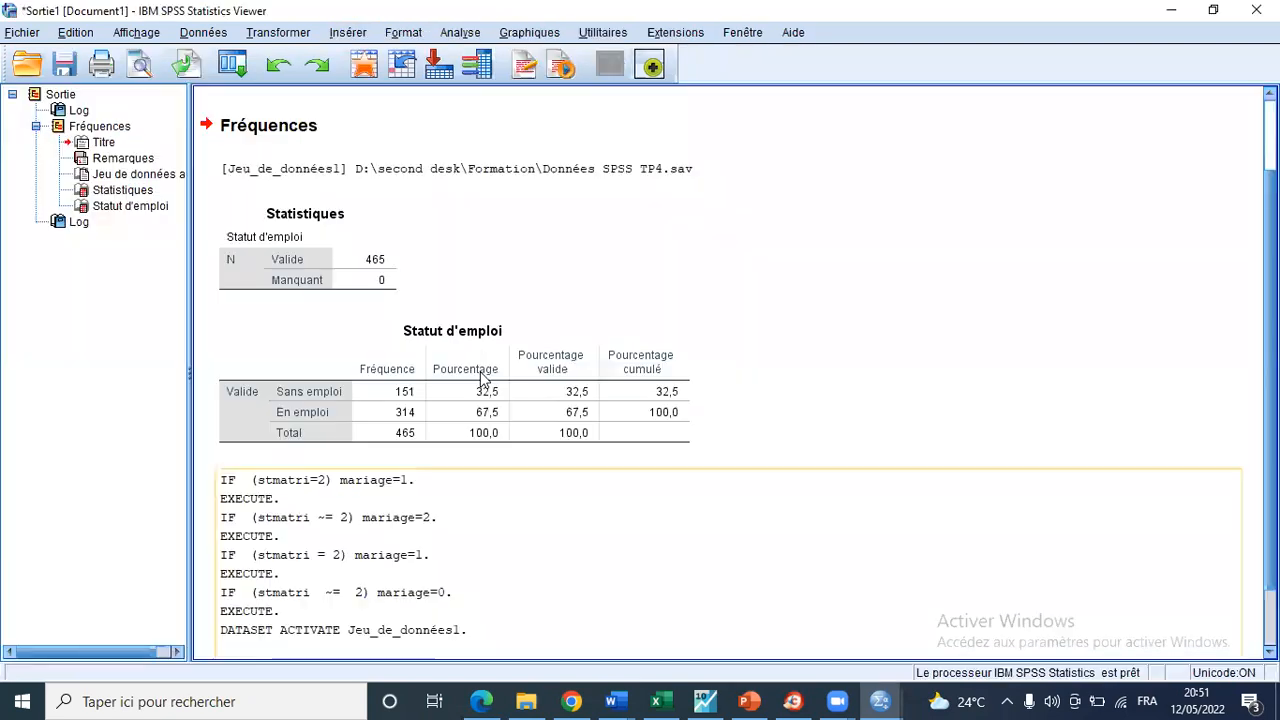
# Examine the frequency tables of mariage and Statut d'emploi in the output, and switch to the Word document atelier 3.
pyautogui.click(412, 592)
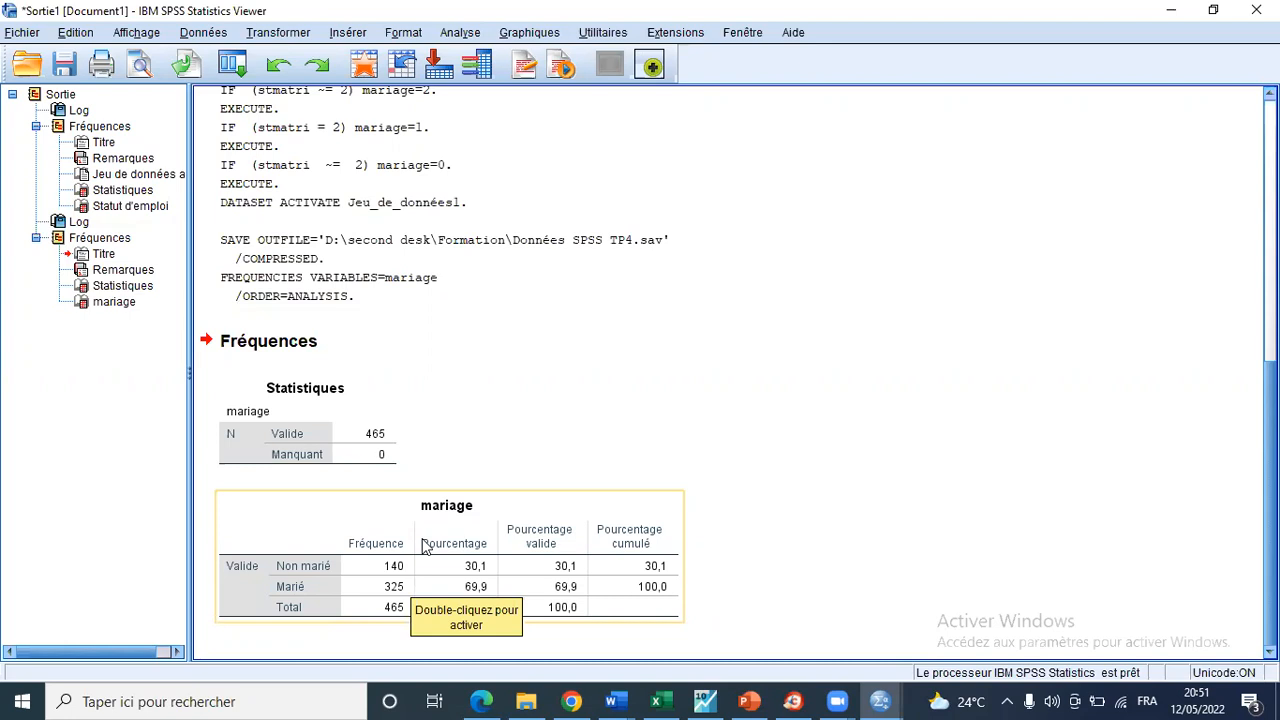
pyautogui.scroll(5, 424, 545)
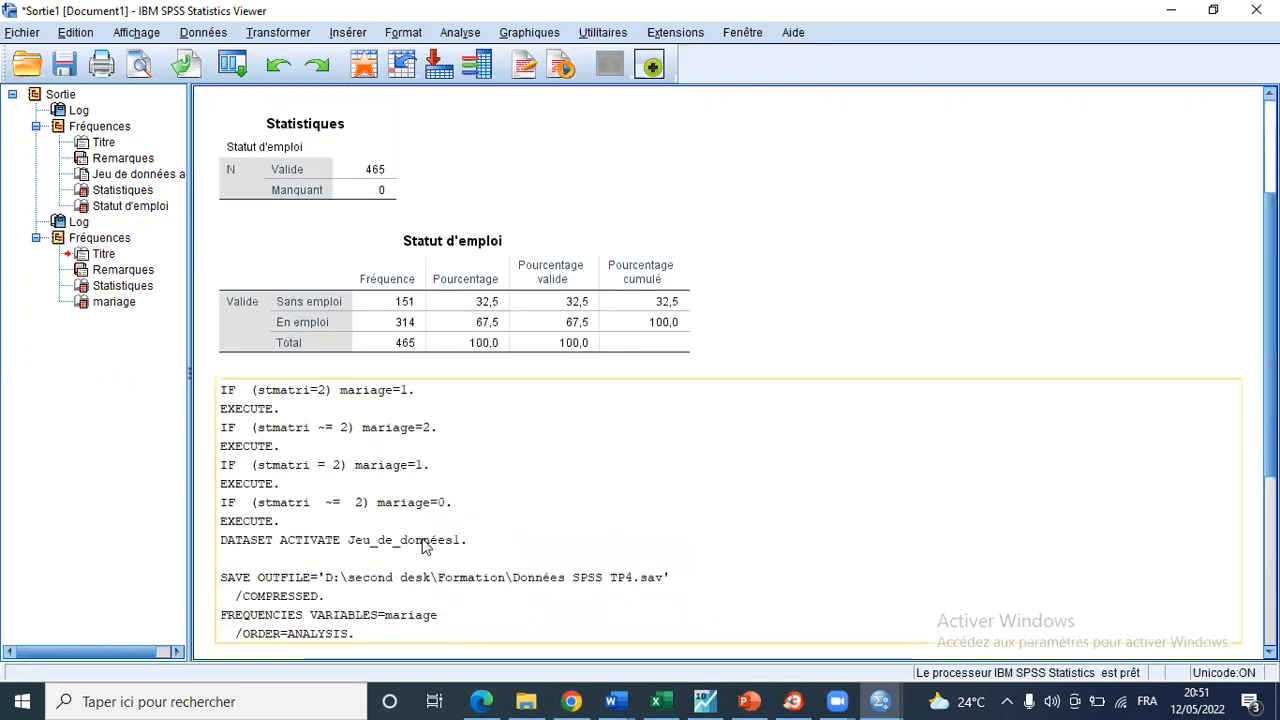
pyautogui.scroll(3, 424, 545)
pyautogui.scroll(-8, 424, 545)
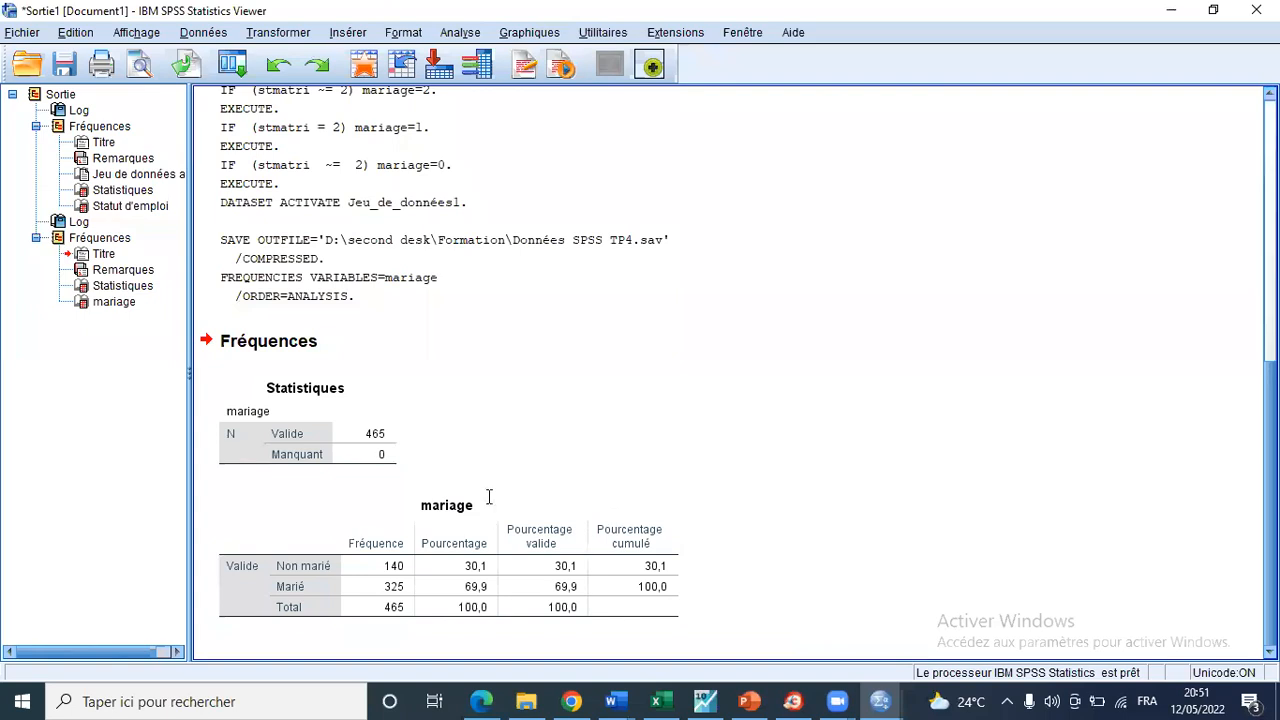
pyautogui.hotkey('alt', 'Tab')
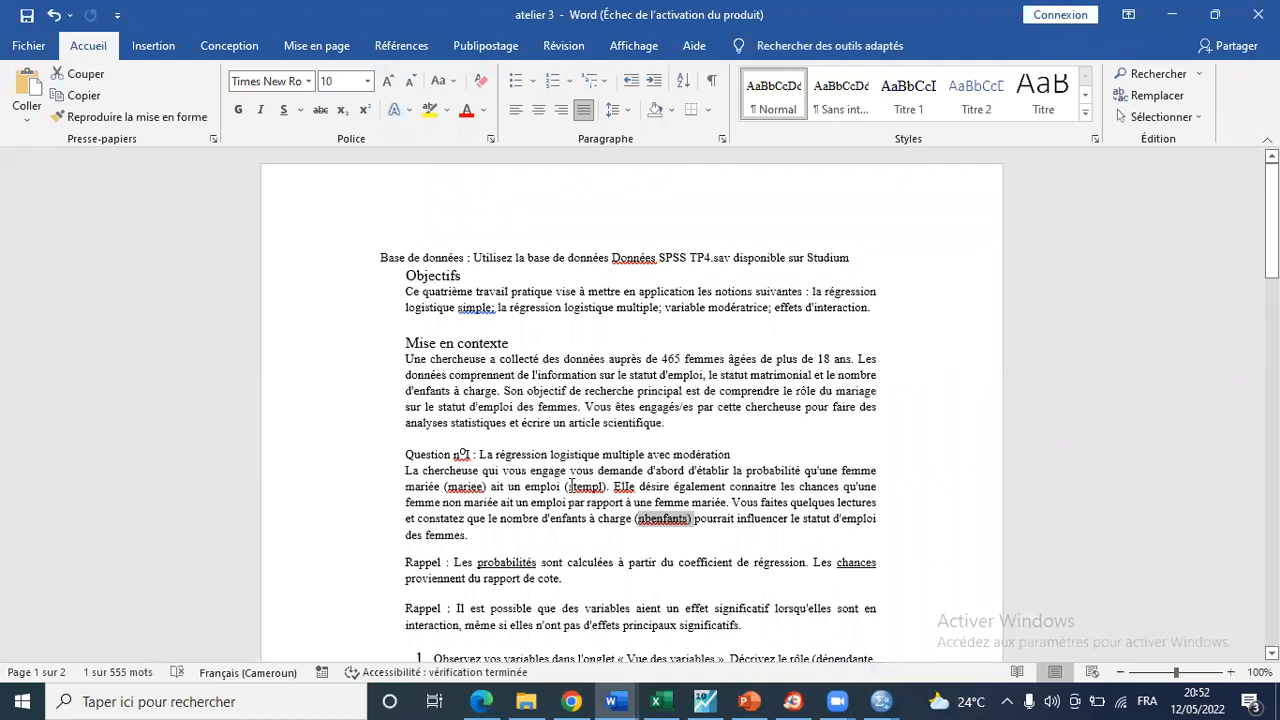
# Review Question n°1 in the atelier 3 document, highlighting the variable names stempl, mariee and nbenfants.
pyautogui.scroll(-1, 571, 487)
pyautogui.scroll(-4, 571, 487)
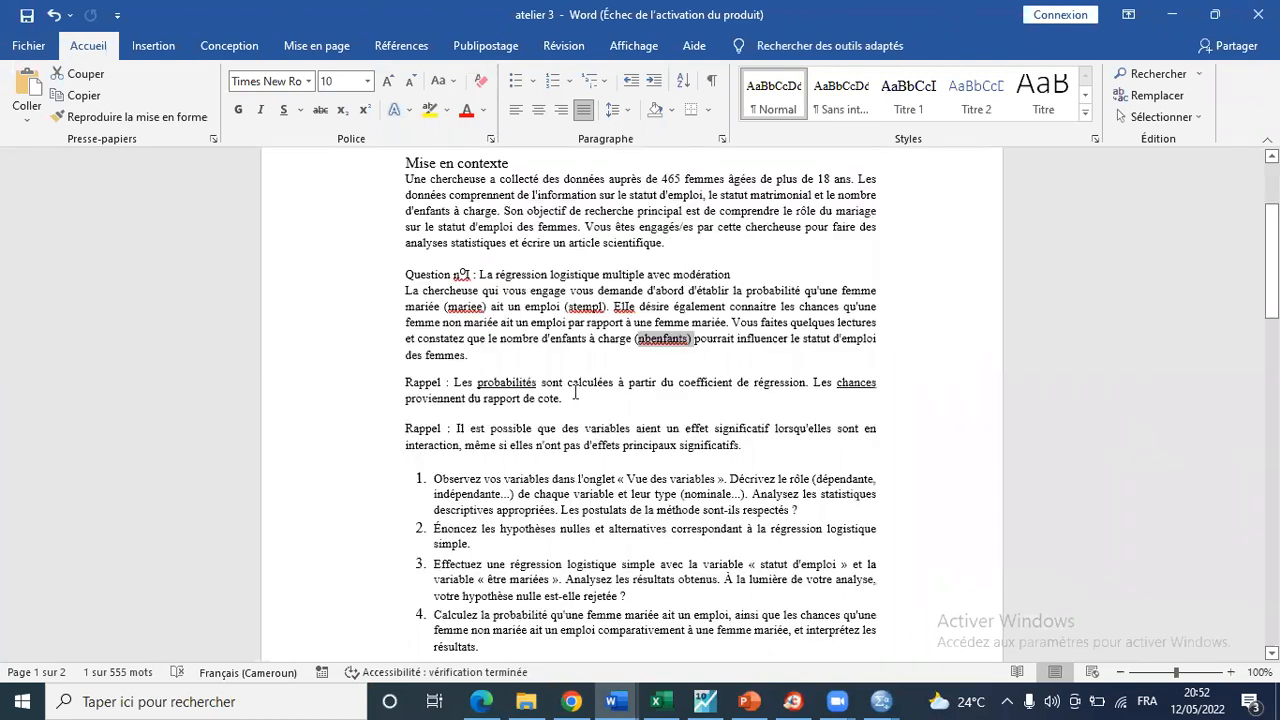
pyautogui.scroll(1, 576, 386)
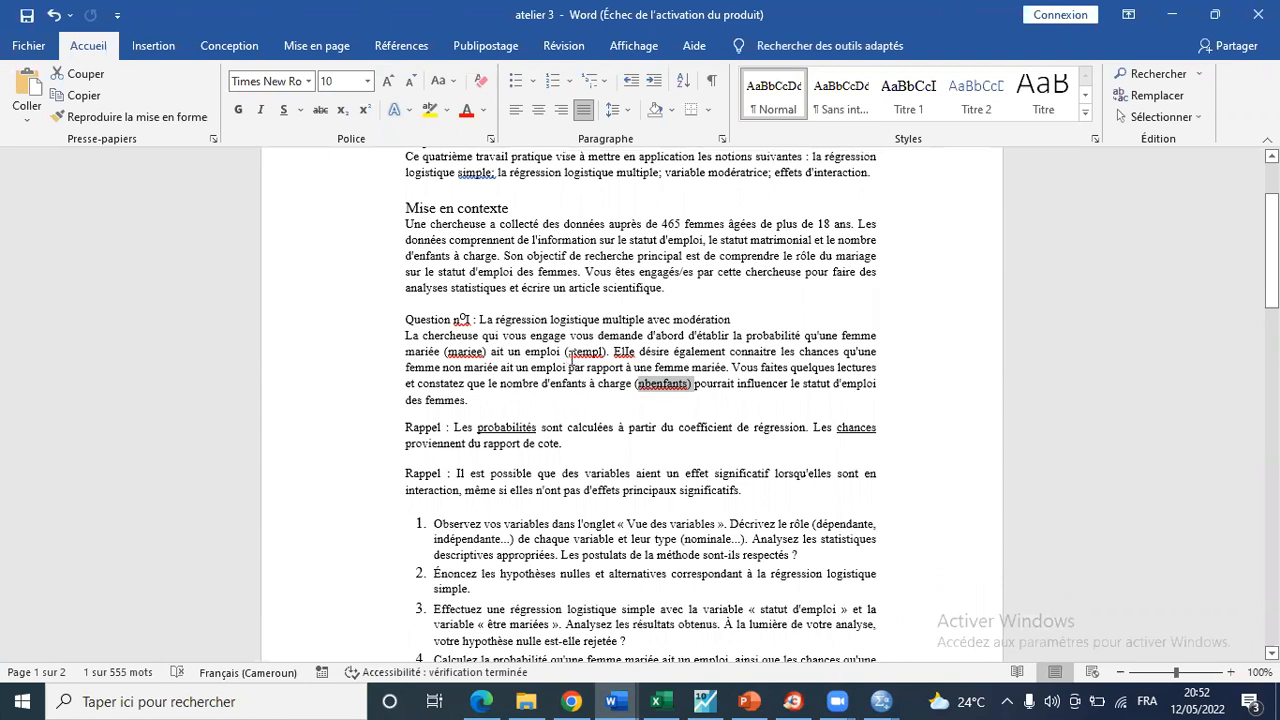
pyautogui.moveTo(570, 354); pyautogui.dragTo(589, 350)
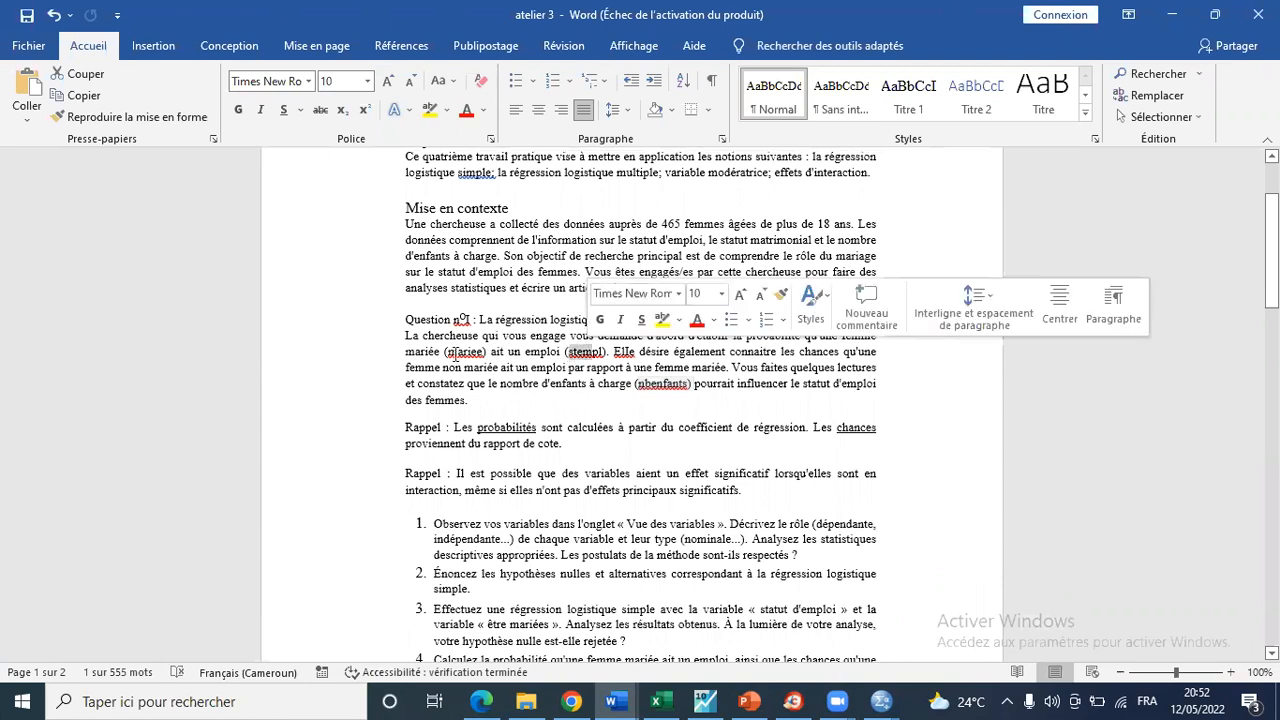
pyautogui.doubleClick(482, 355)
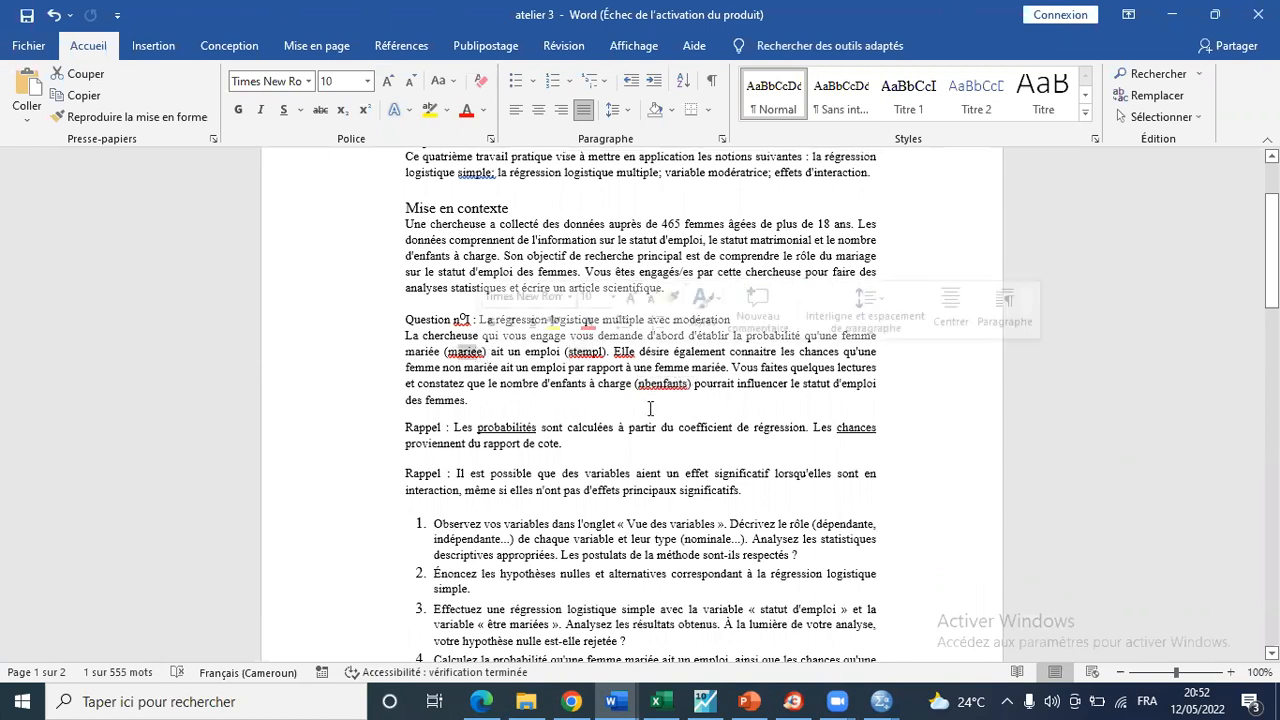
pyautogui.doubleClick(662, 383)
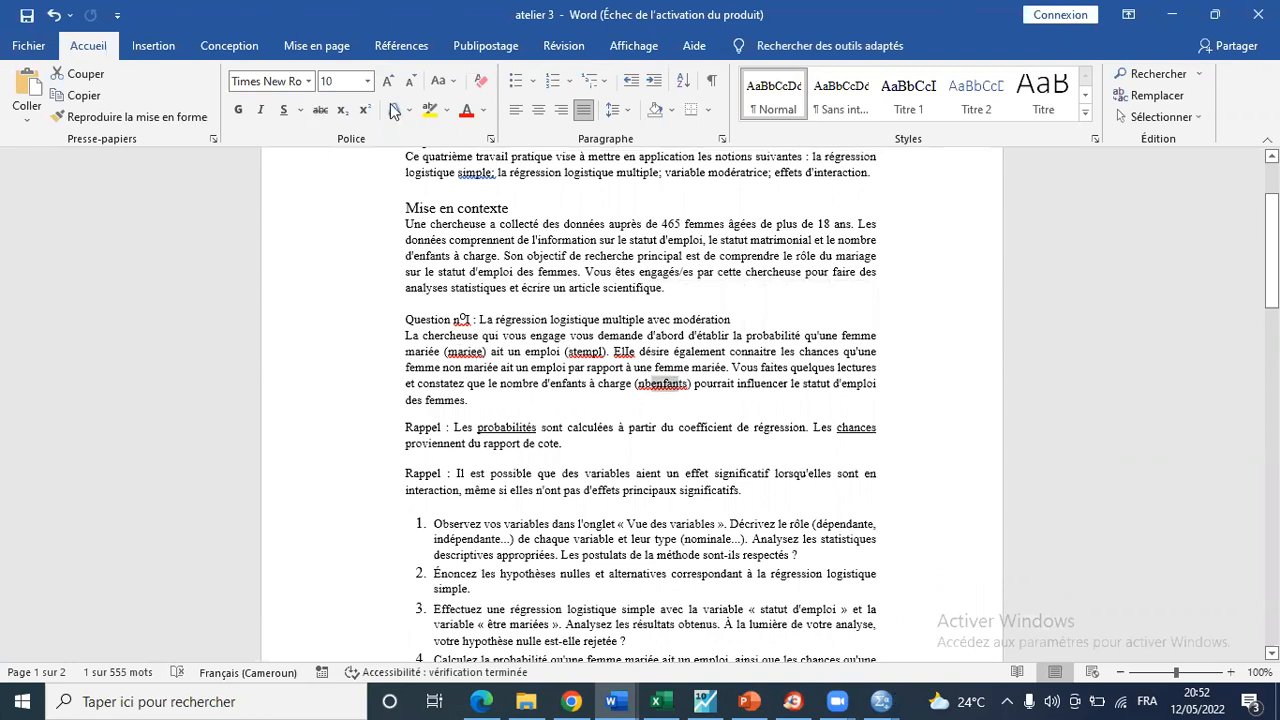
# Switch to the SPSS data editor and start a binary logistic regression with Statut d'emploi [stempl] as the dependent variable.
pyautogui.hotkey('alt', 'Tab')
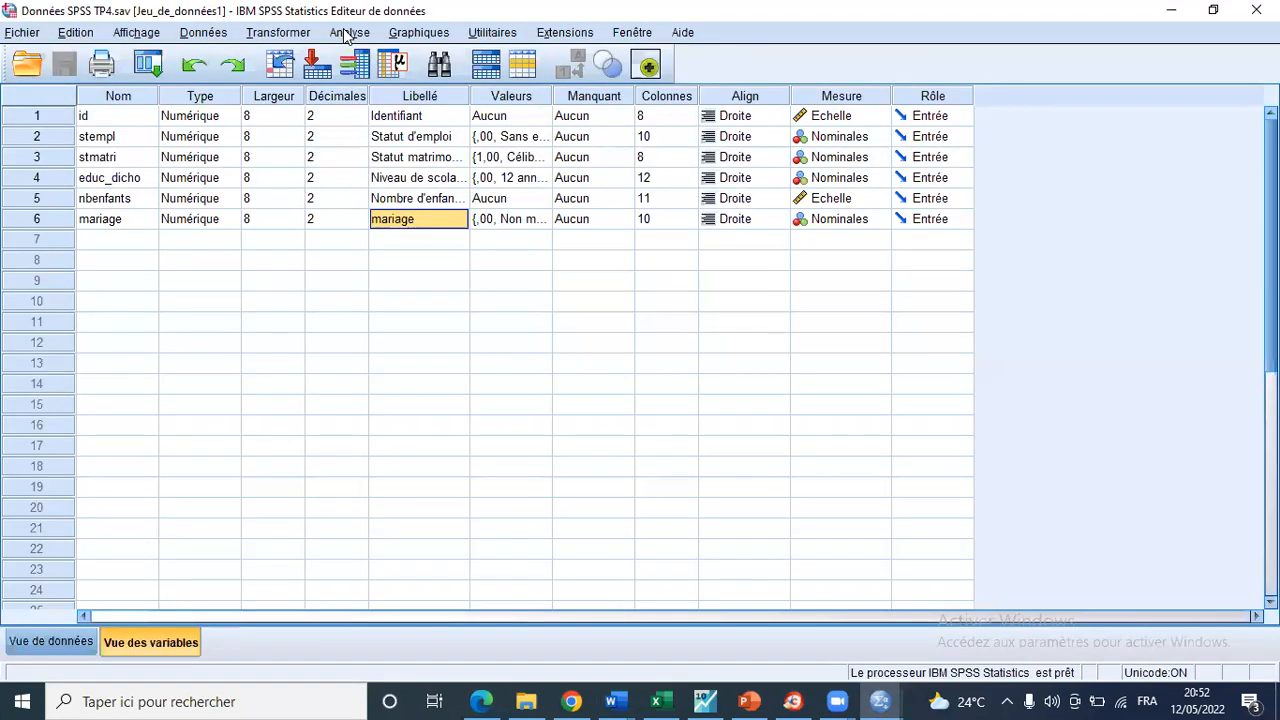
pyautogui.click(347, 33)
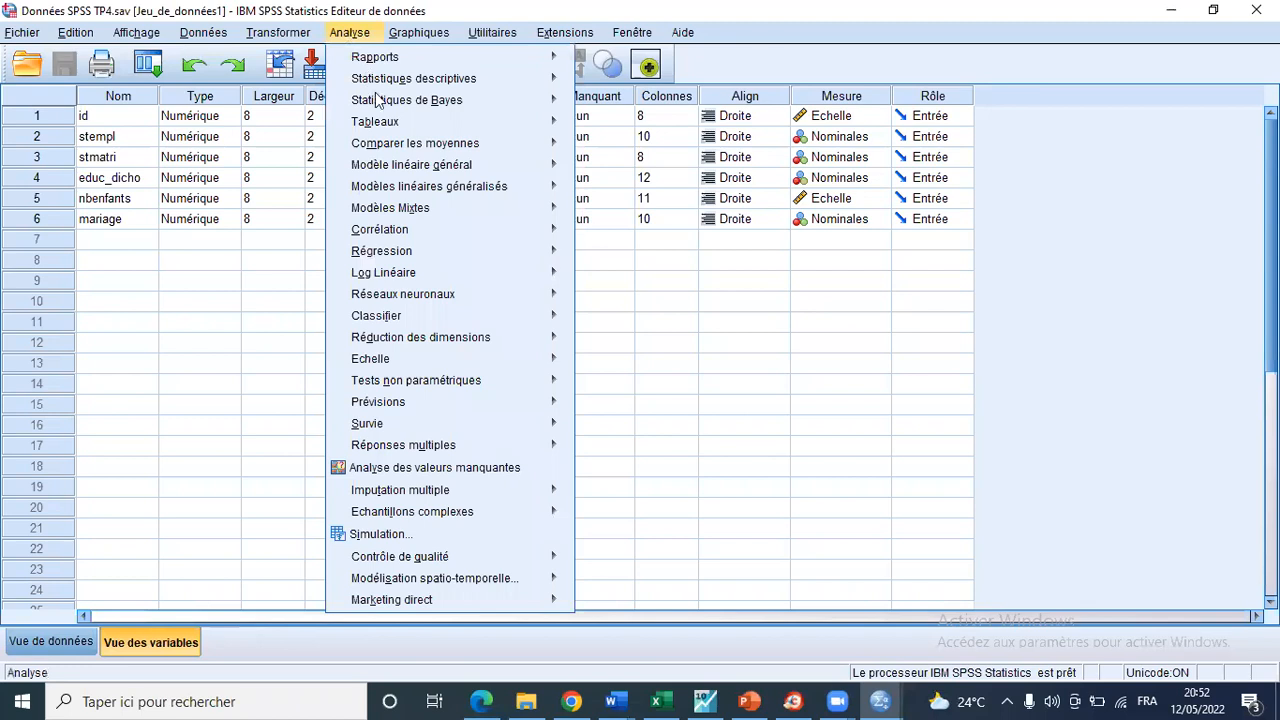
pyautogui.moveTo(409, 268)
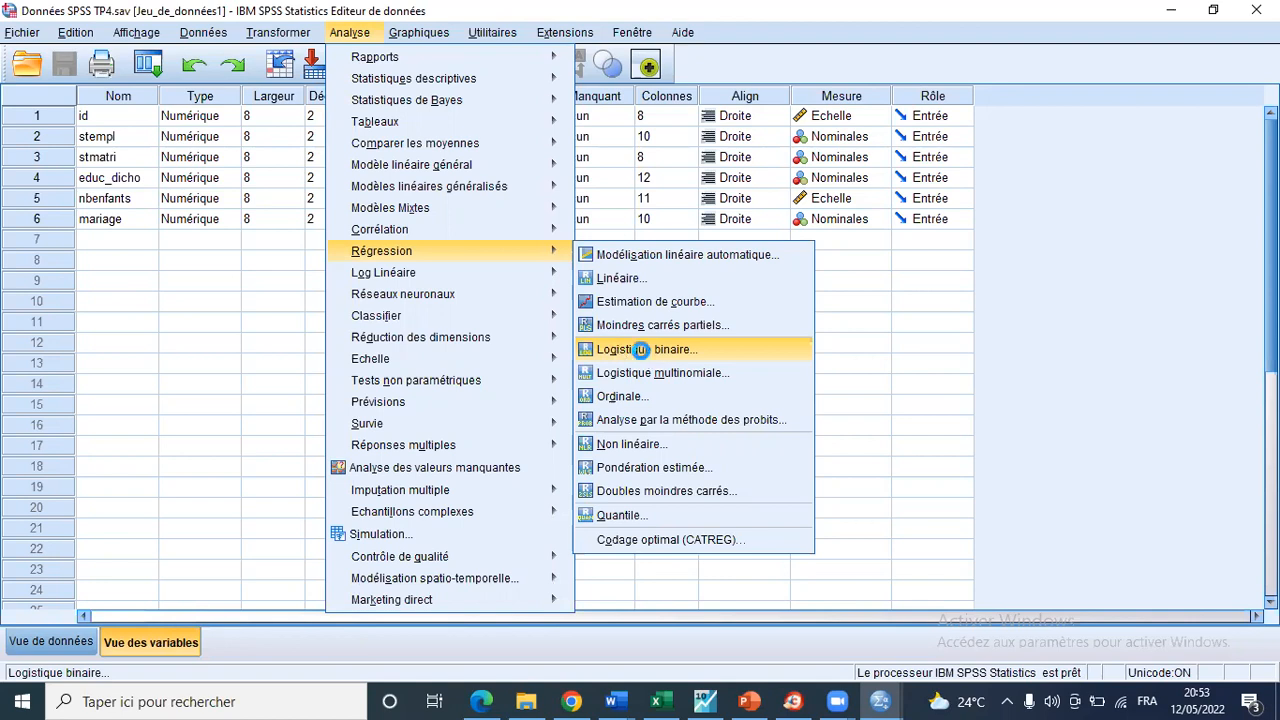
pyautogui.click(645, 358)
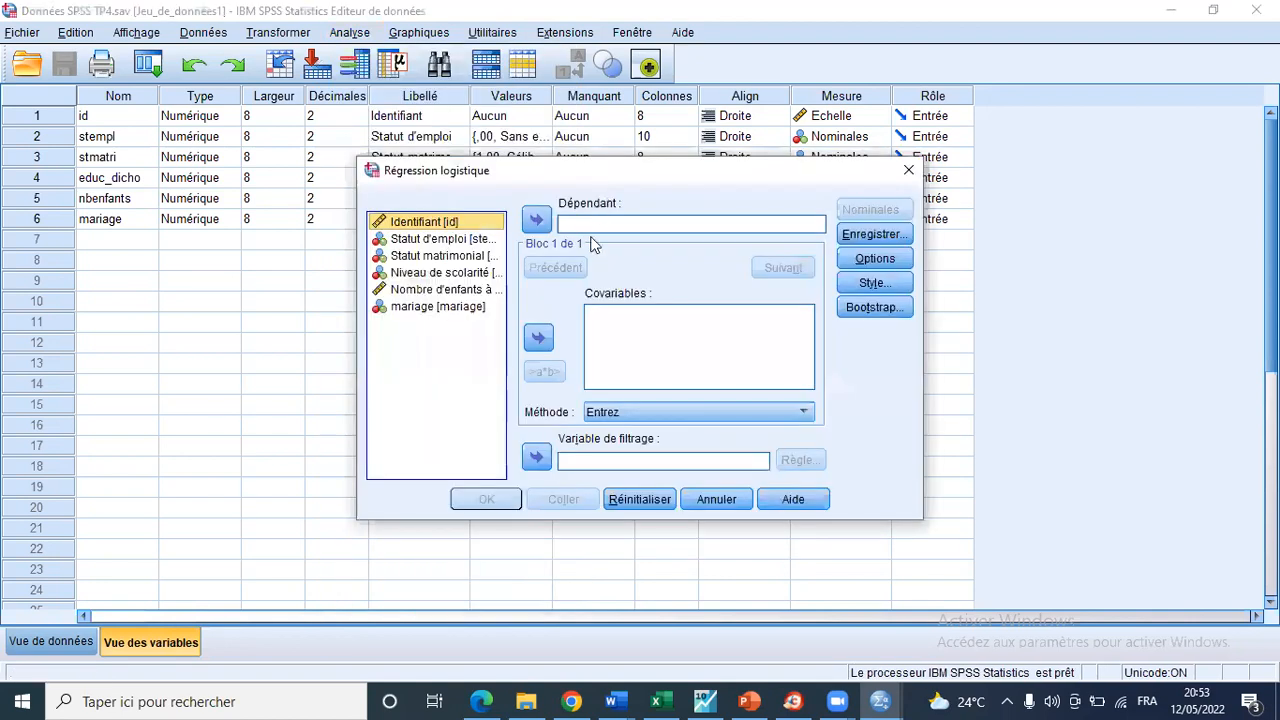
pyautogui.click(435, 239)
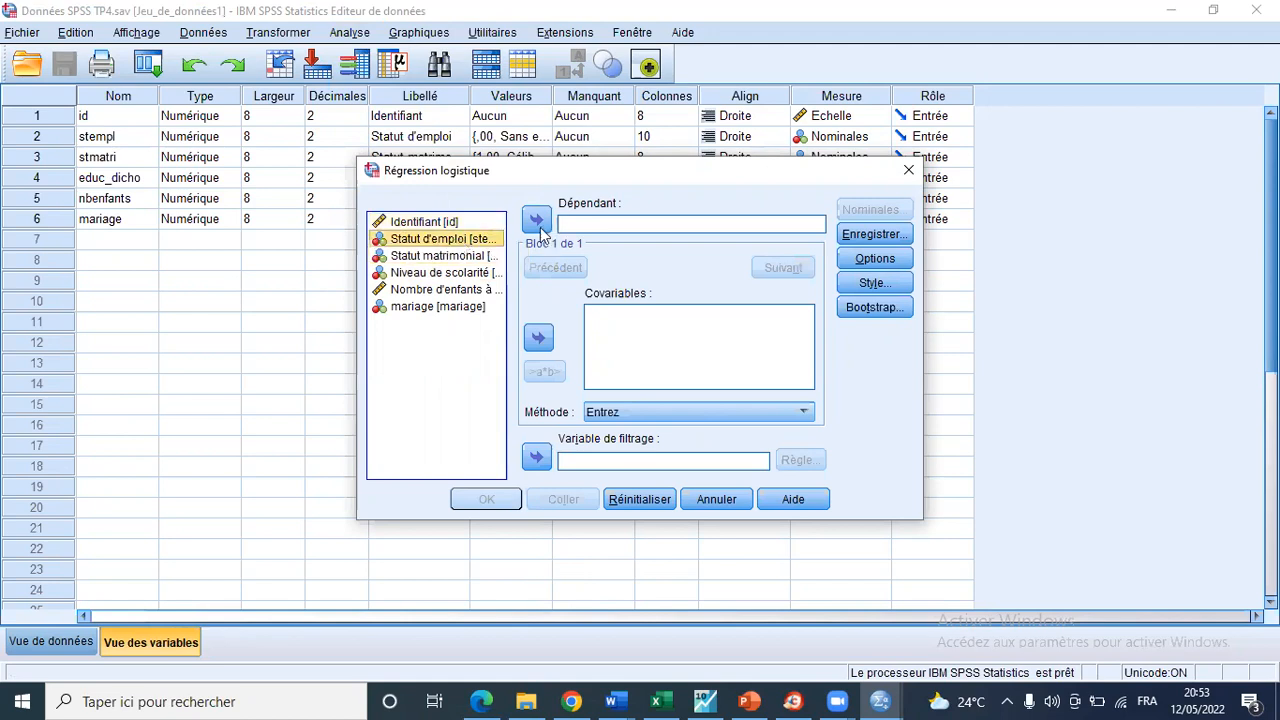
pyautogui.click(537, 221)
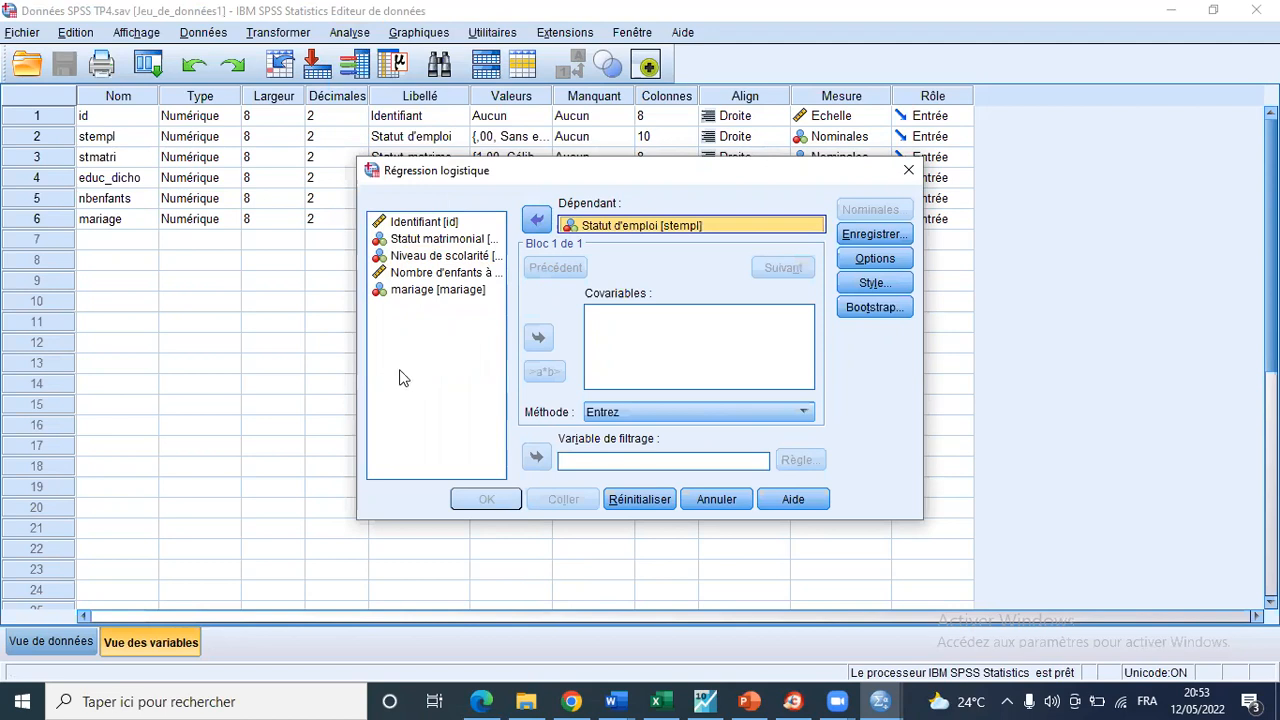
# Add mariage, nbenfants and educ_dicho as covariates of the logistic regression, in that order.
pyautogui.click(417, 290)
pyautogui.click(538, 338)
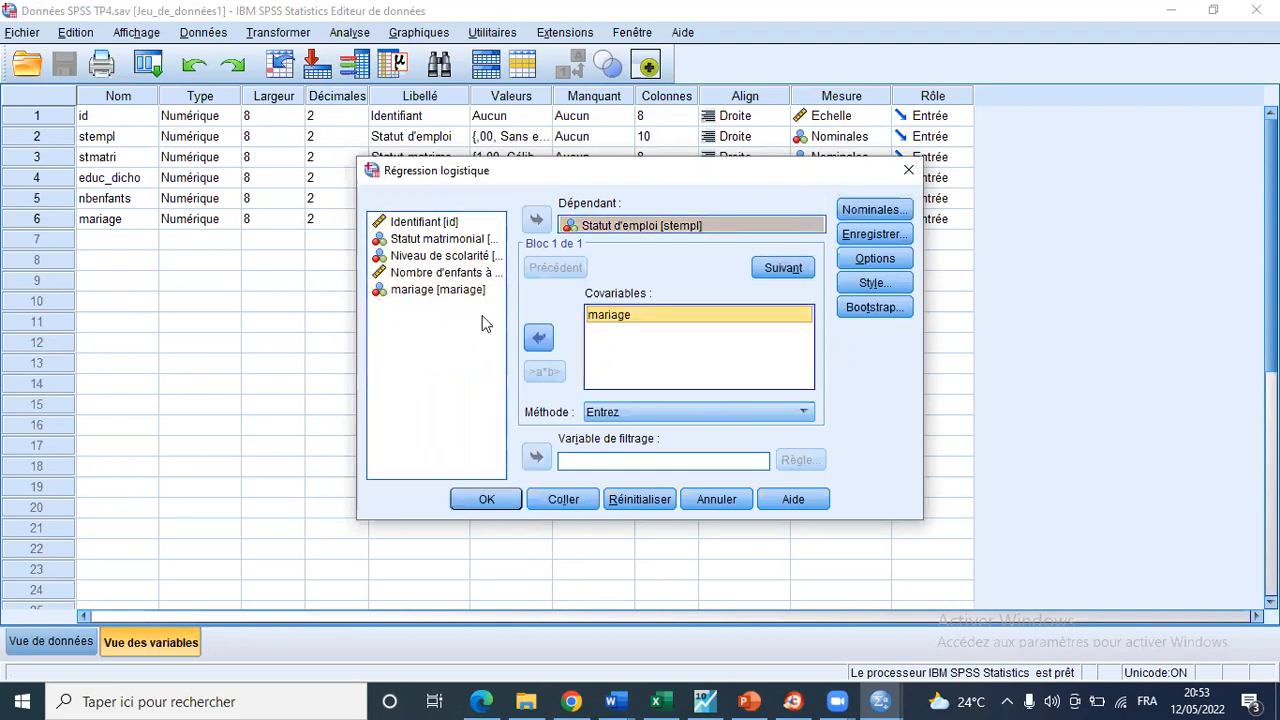
pyautogui.click(440, 272)
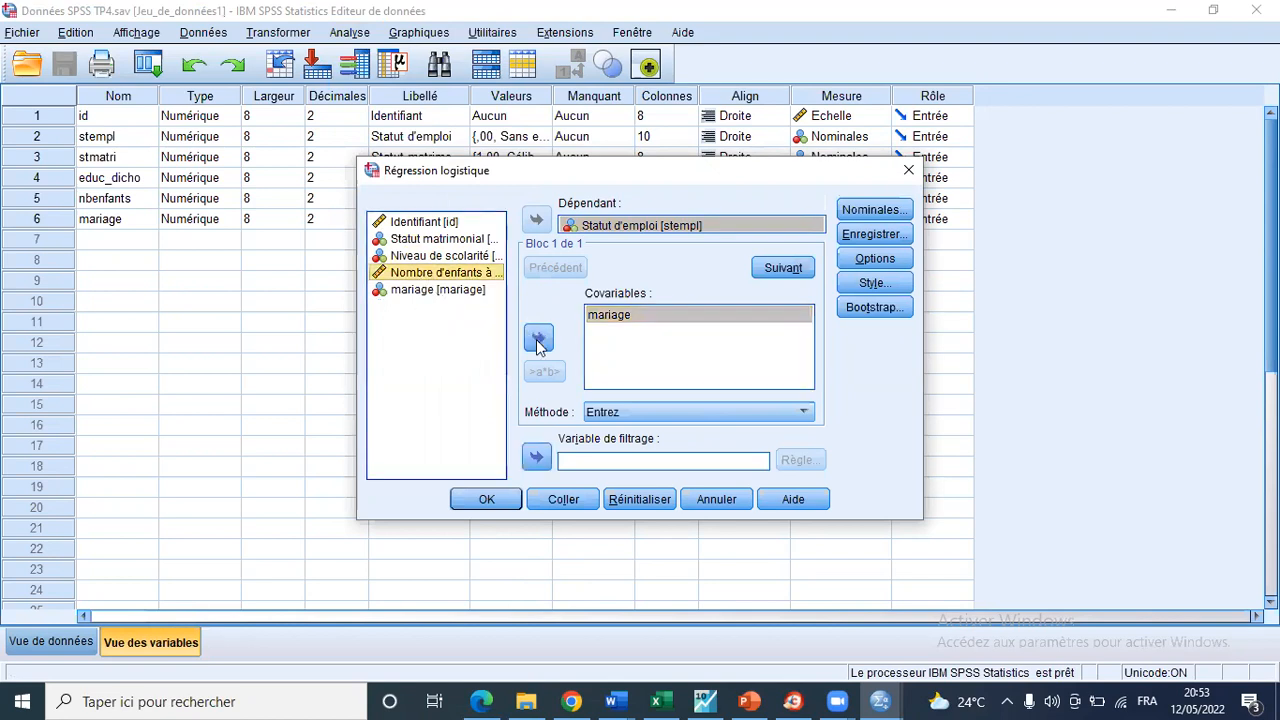
pyautogui.click(538, 340)
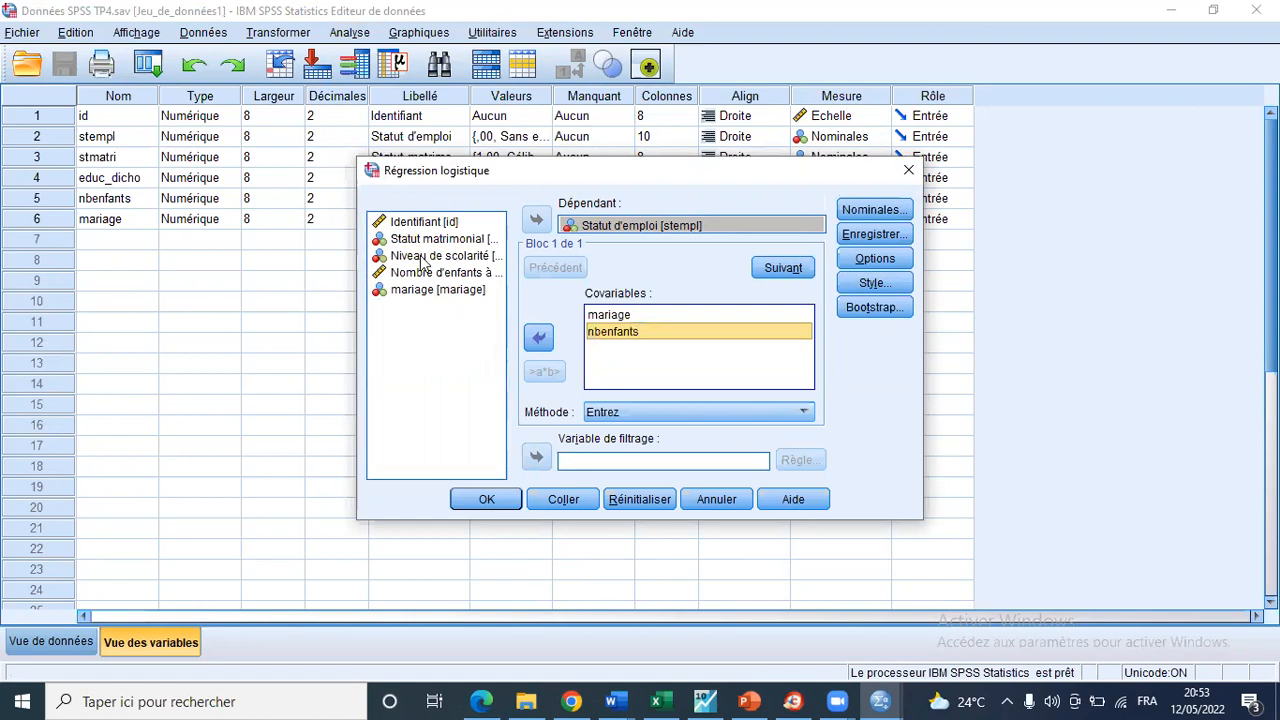
pyautogui.click(422, 258)
pyautogui.click(538, 340)
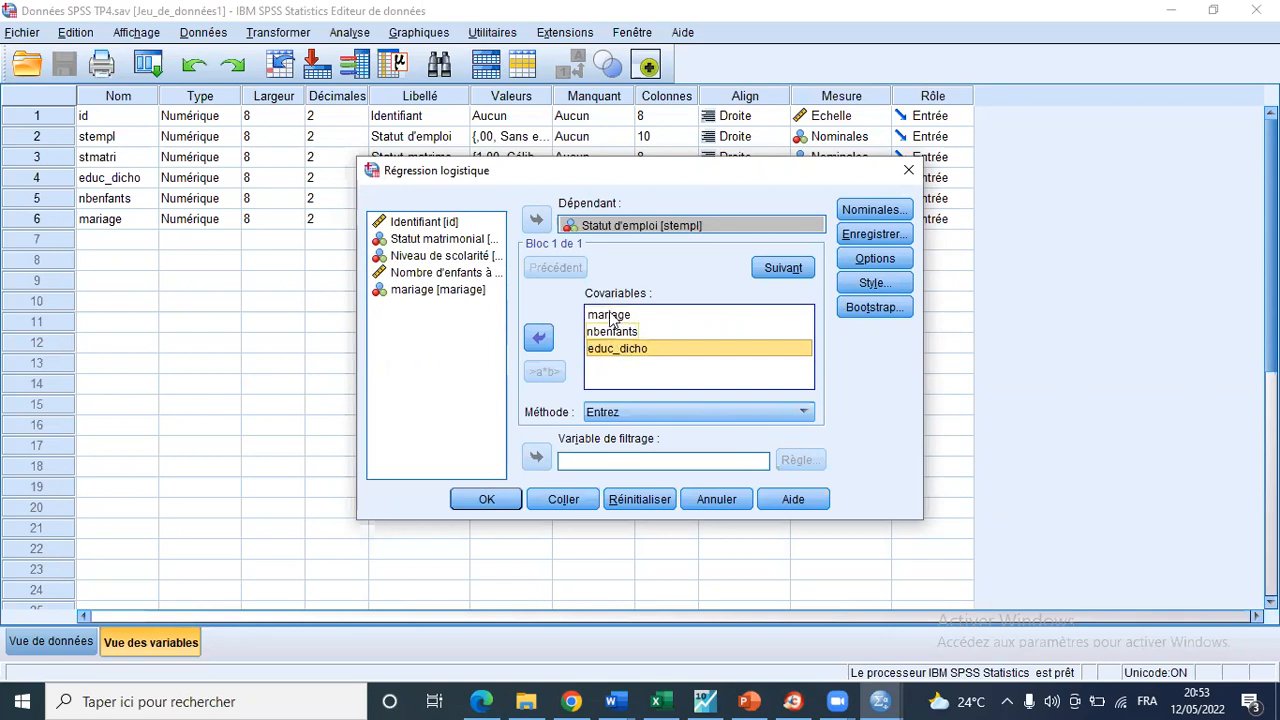
# Define mariage as a categorical covariate with the Indicateur contrast and the last category as reference.
pyautogui.click(868, 212)
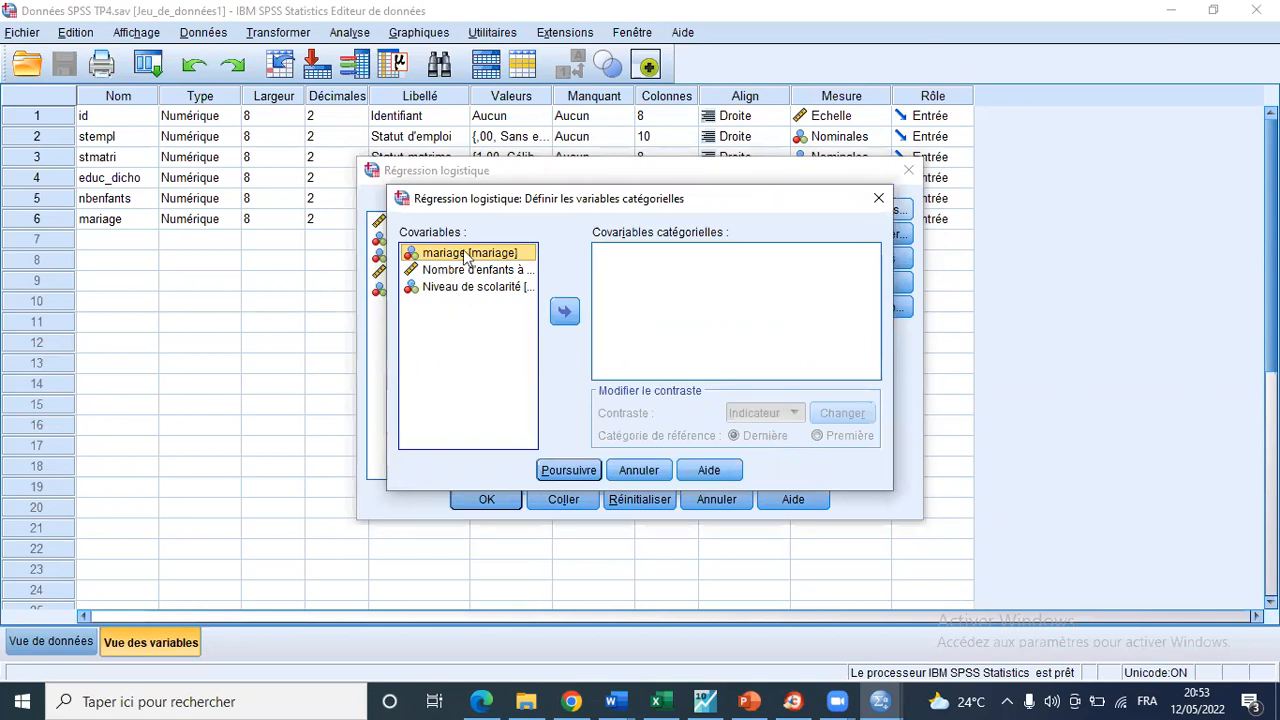
pyautogui.click(565, 313)
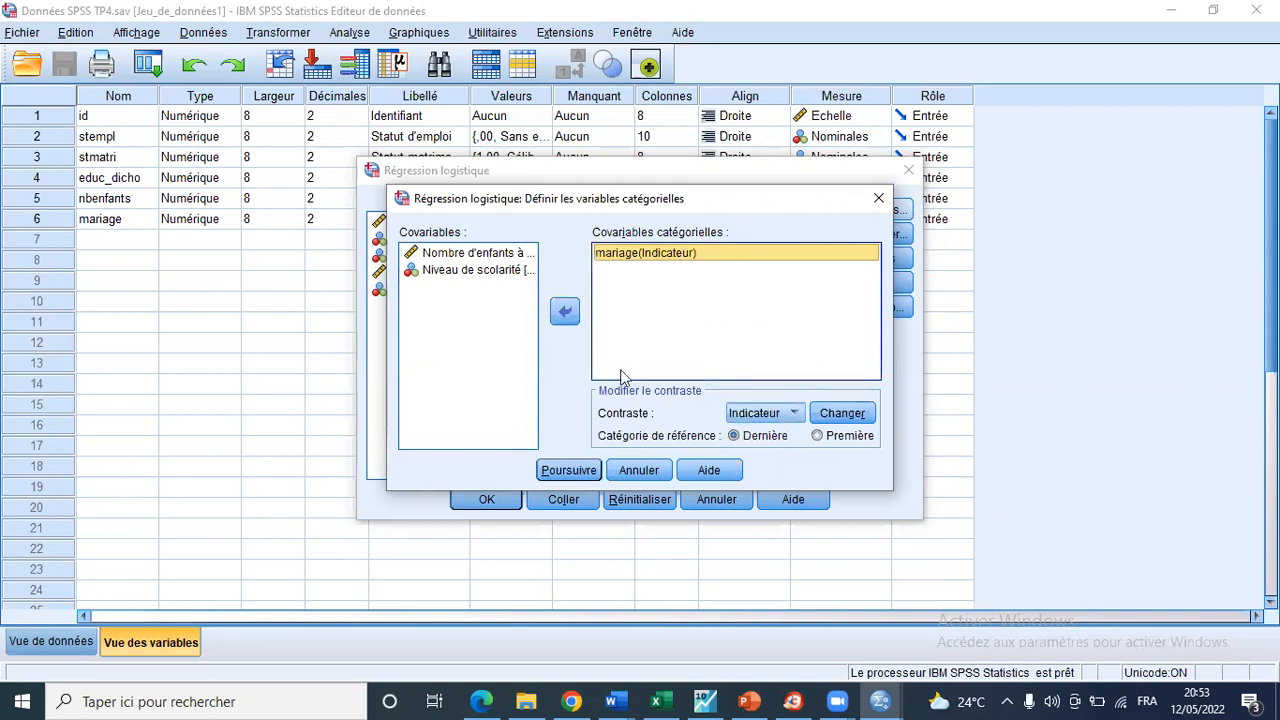
pyautogui.click(568, 470)
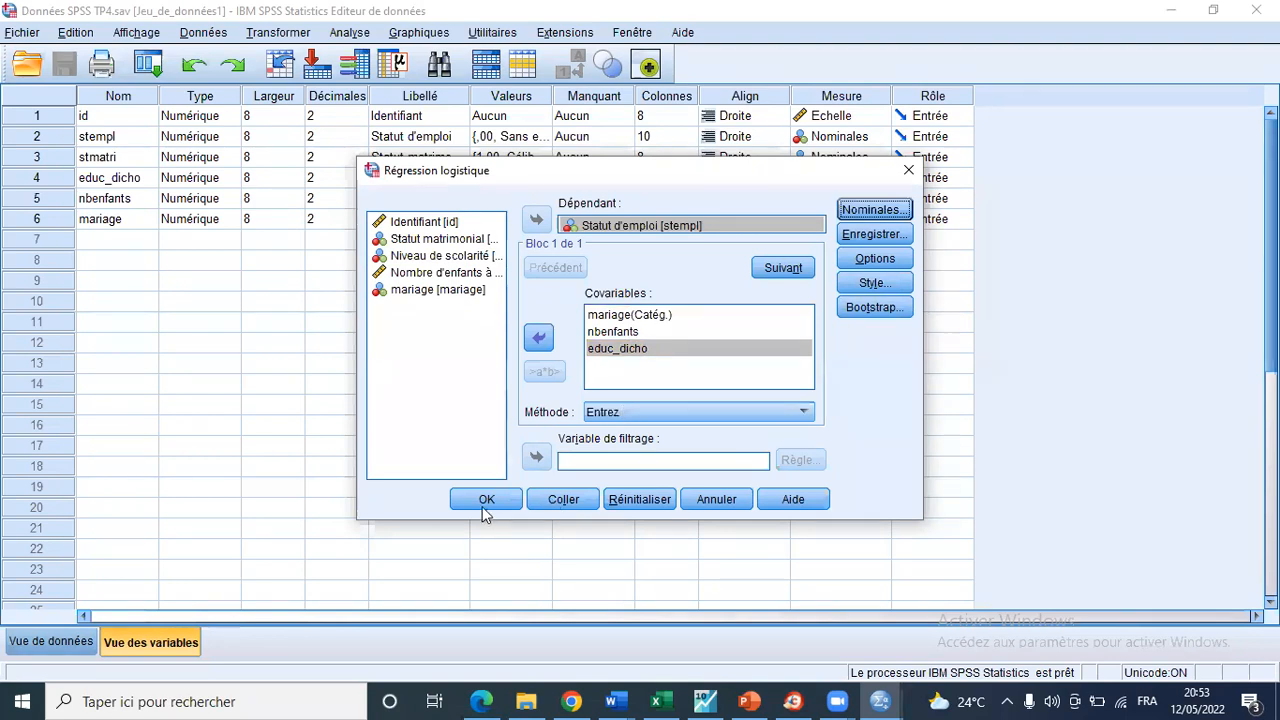
# Include the 95% confidence interval for exp(B) in the regression options and run the logistic regression.
pyautogui.click(875, 260)
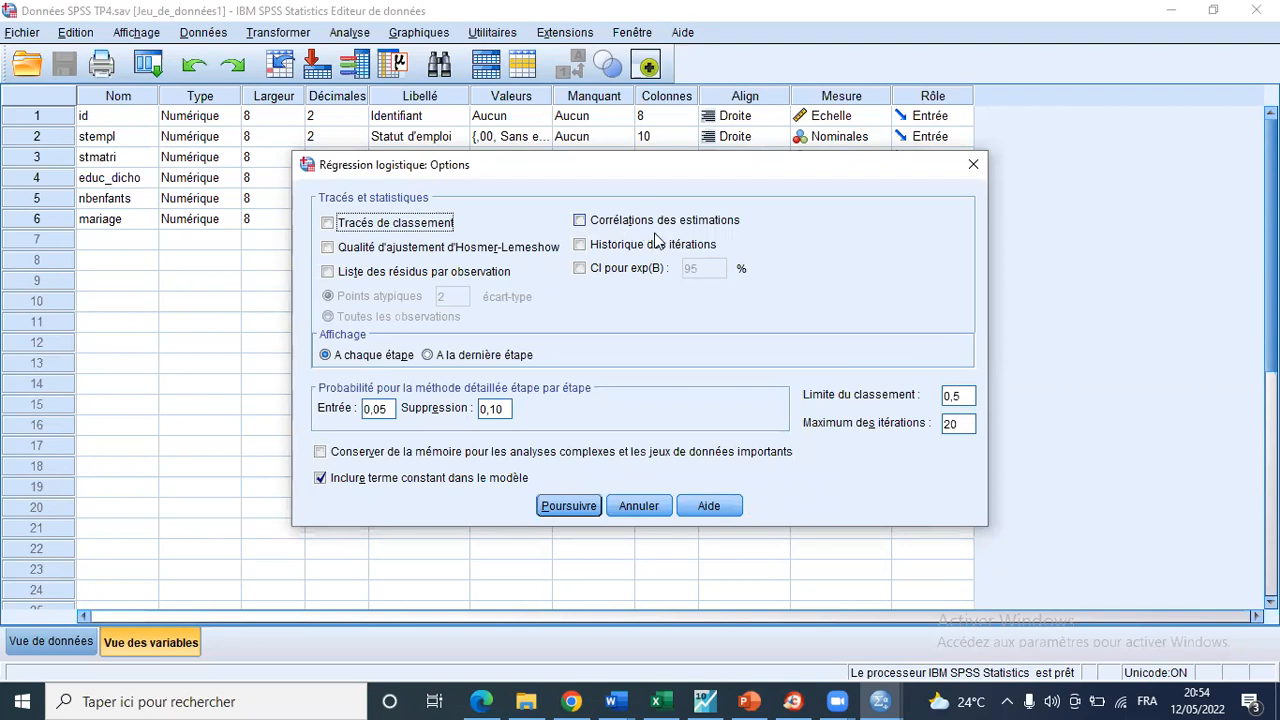
pyautogui.click(580, 270)
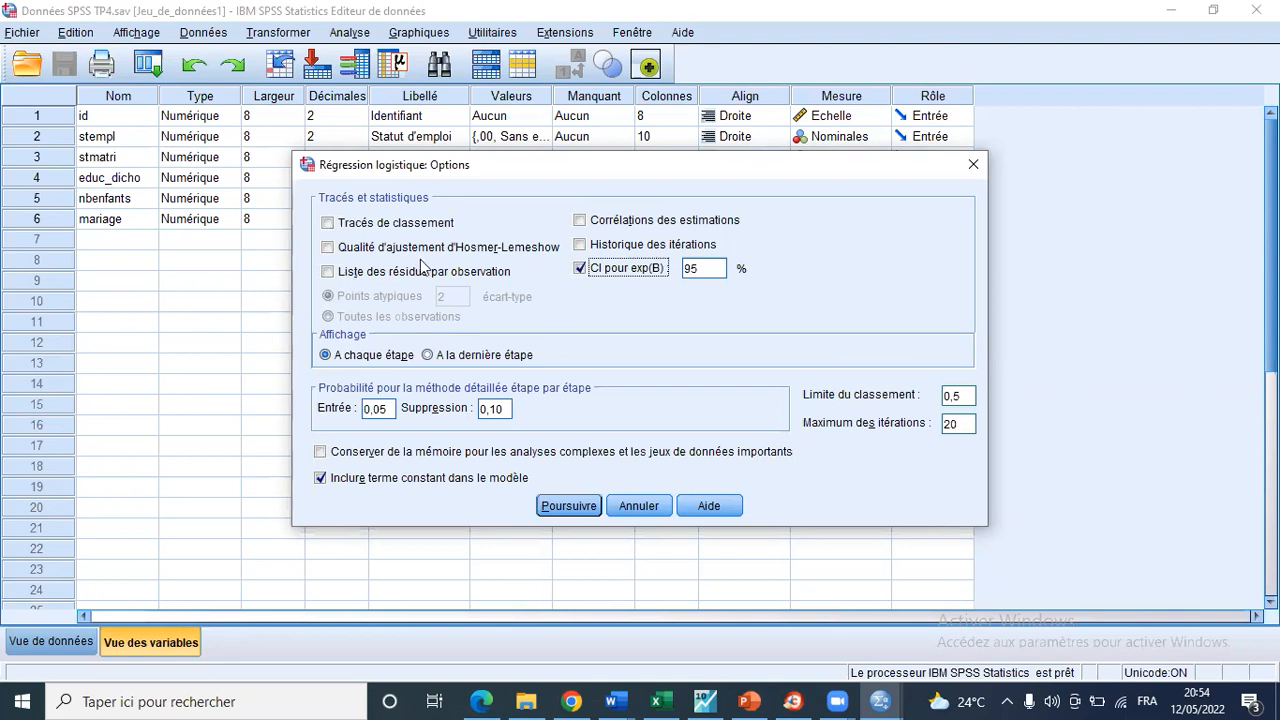
pyautogui.click(551, 509)
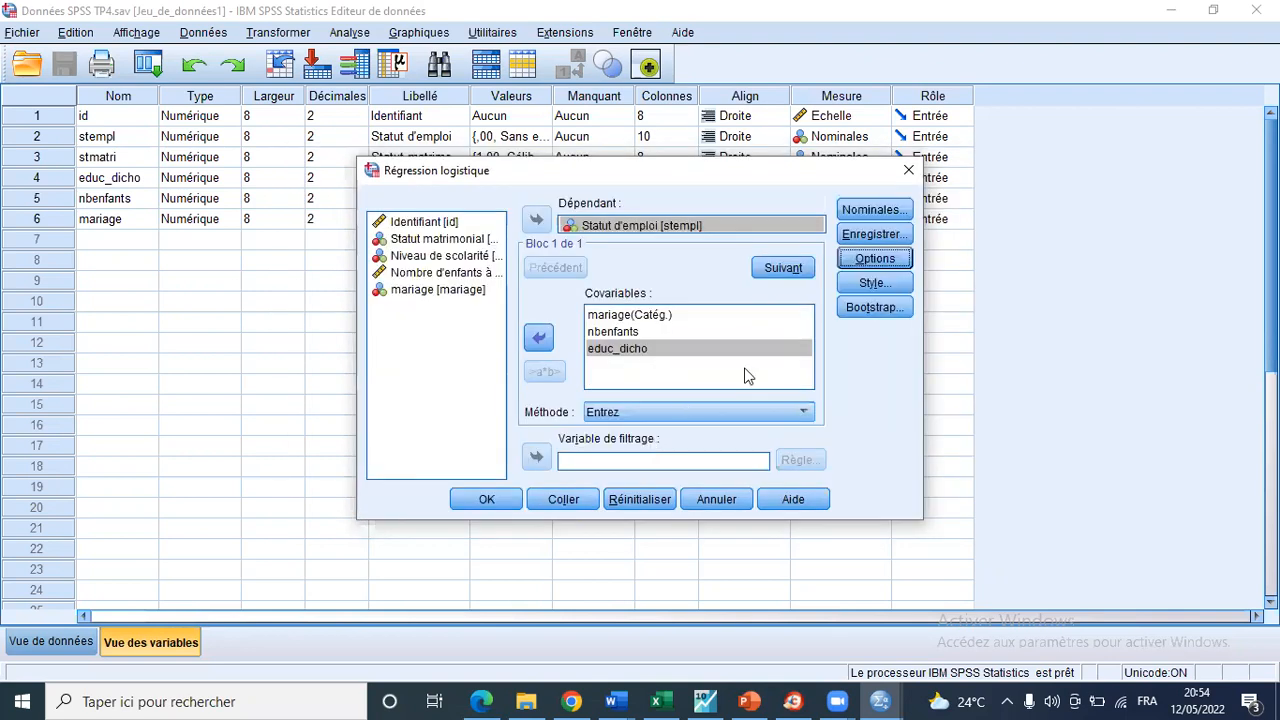
pyautogui.click(482, 503)
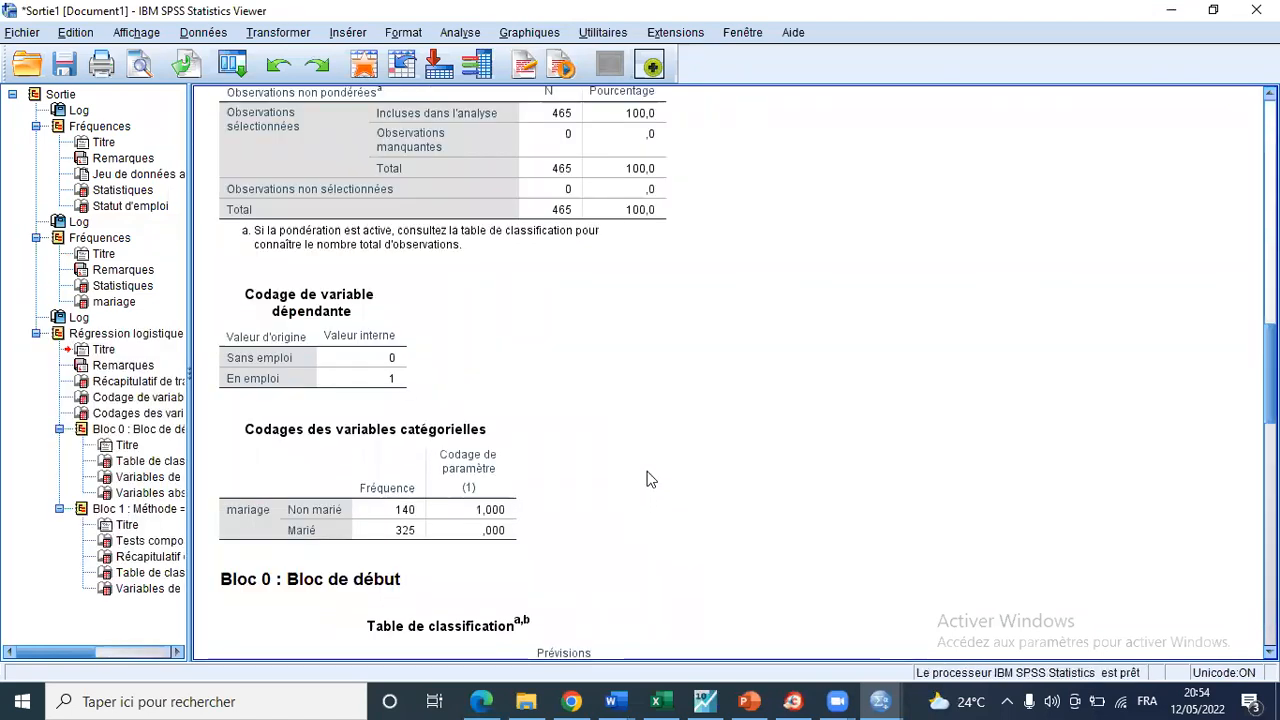
# Examine the regression's case processing summary, the dependent variable coding and the categorical variable codings in the output.
pyautogui.scroll(-2, 645, 467)
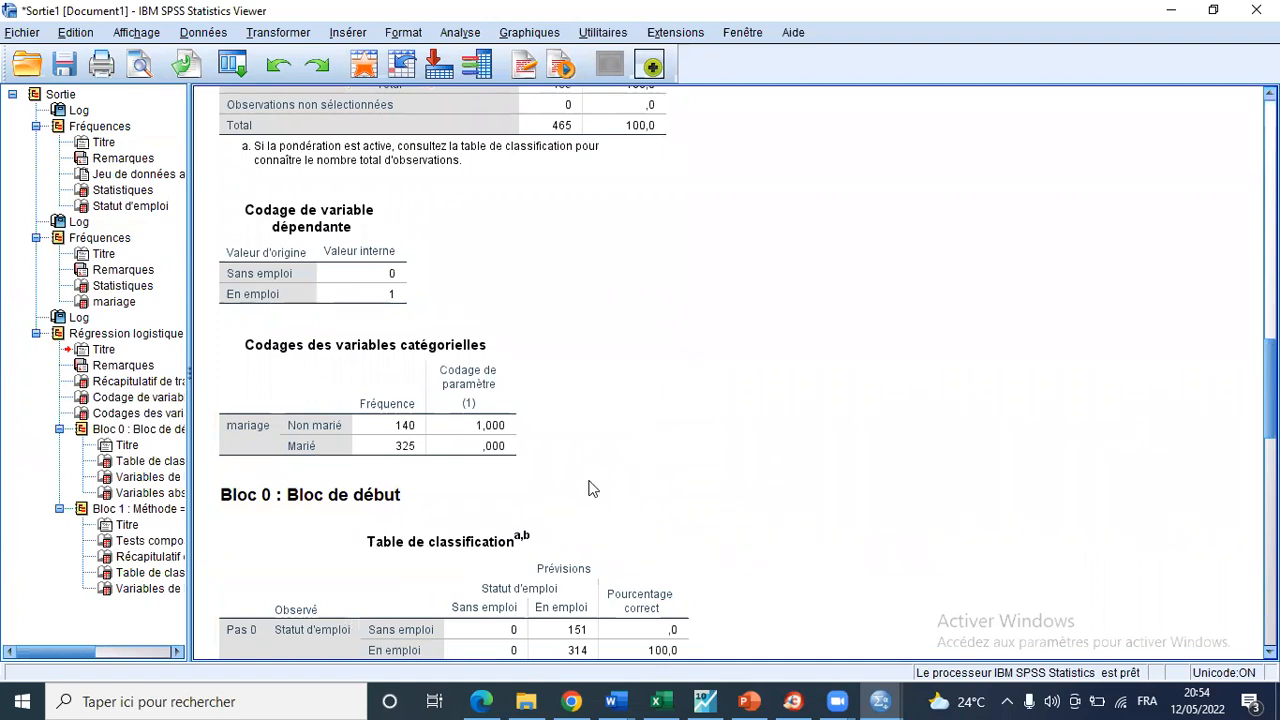
pyautogui.scroll(2, 590, 484)
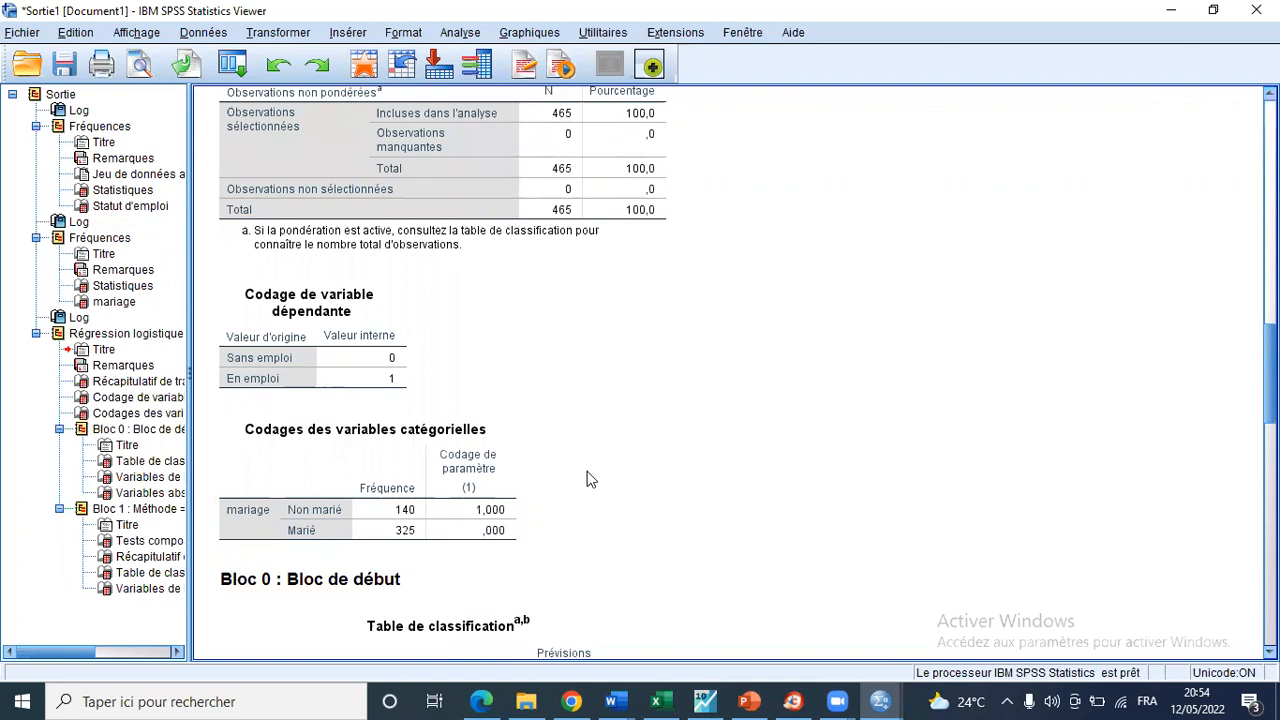
pyautogui.scroll(2, 590, 479)
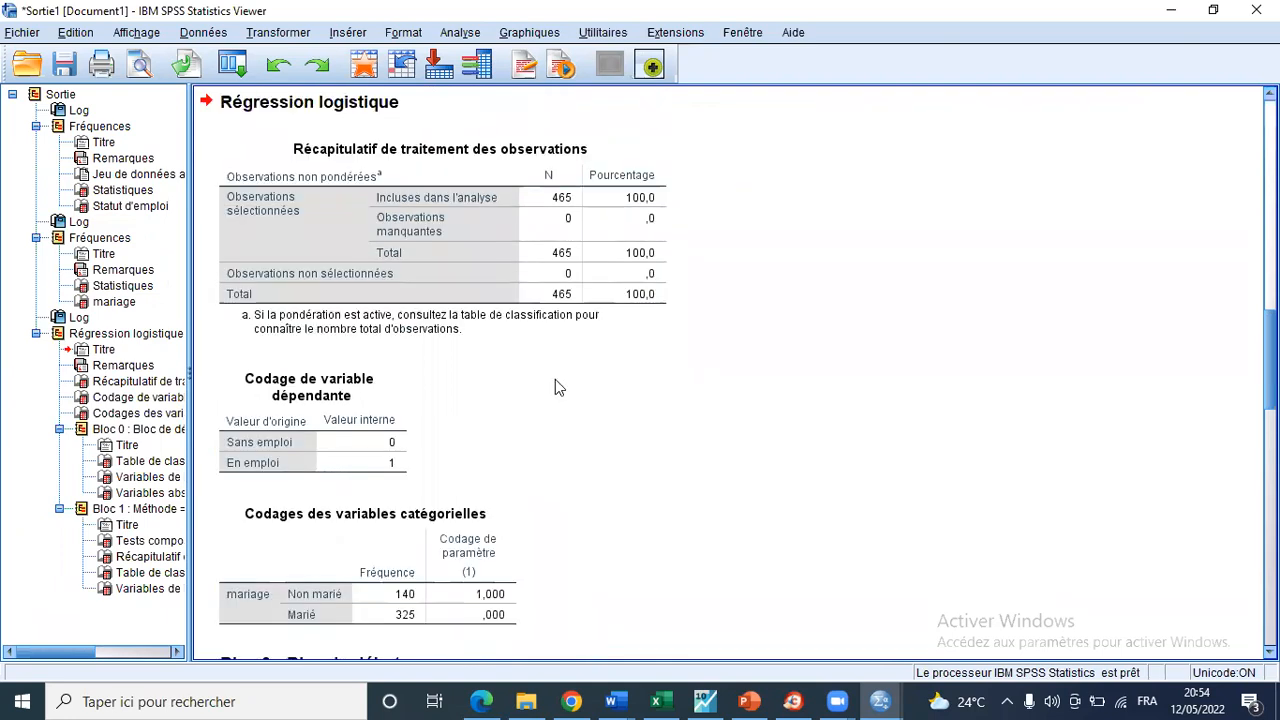
pyautogui.click(416, 227)
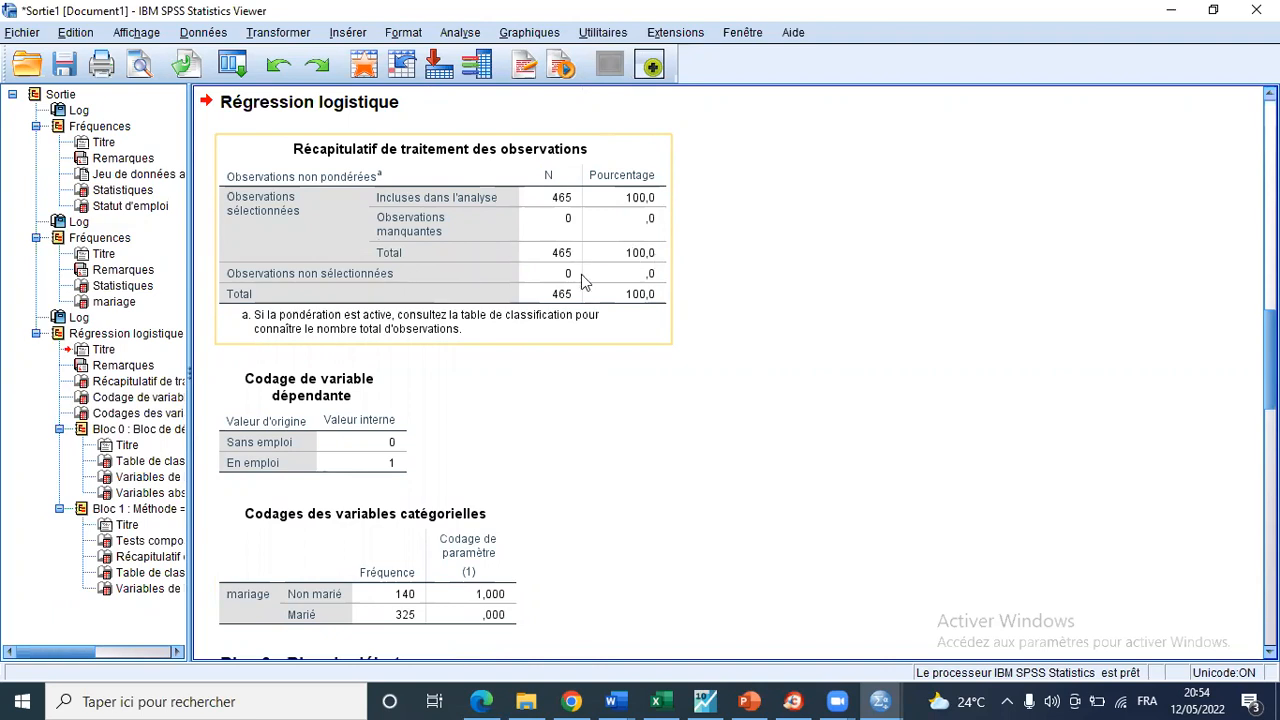
pyautogui.click(350, 396)
pyautogui.scroll(-2, 350, 396)
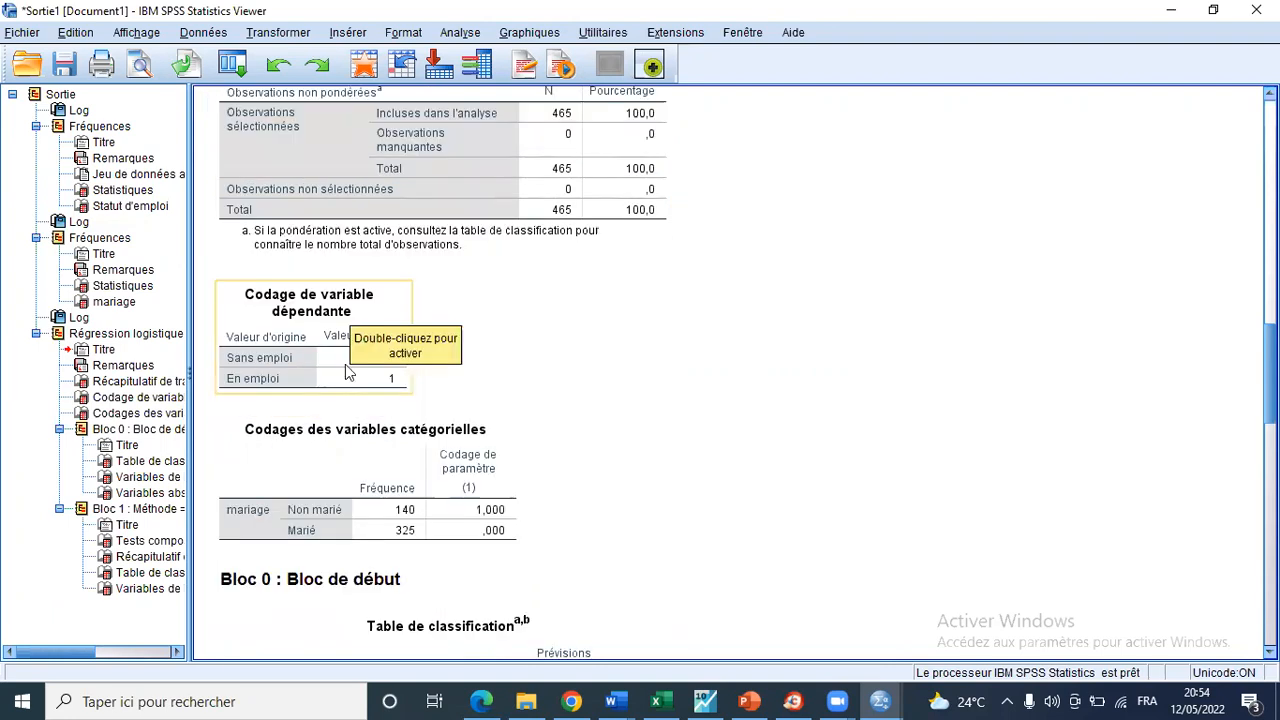
pyautogui.click(370, 463)
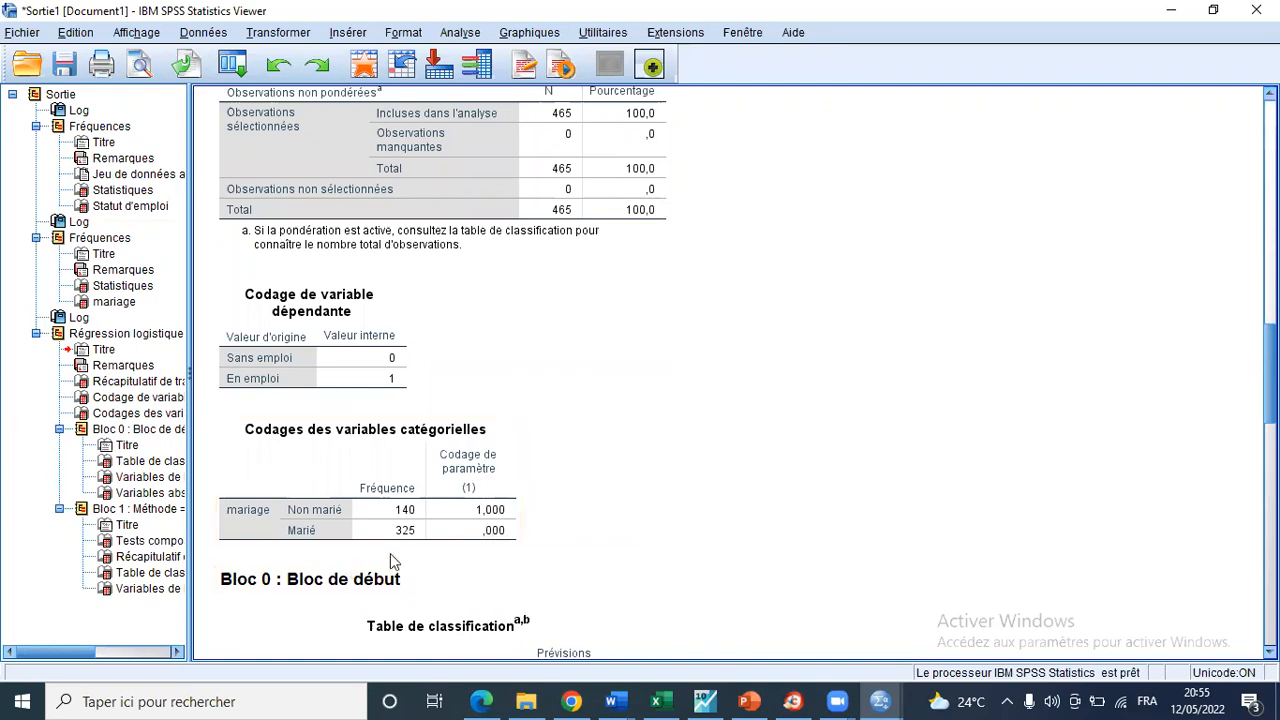
# Examine the Bloc 0 and Bloc 1 results, including the classification tables, model summary and Variables de l'équation table.
pyautogui.scroll(-1, 390, 553)
pyautogui.scroll(-2, 396, 556)
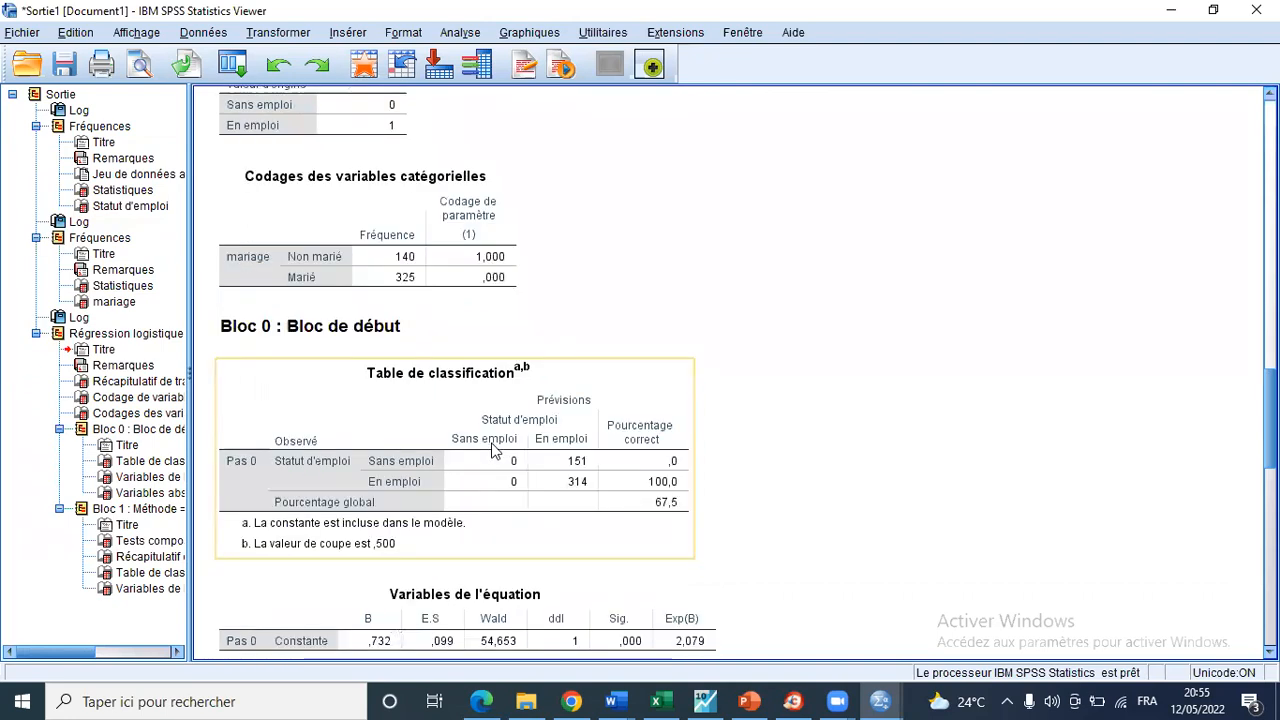
pyautogui.scroll(-2, 492, 450)
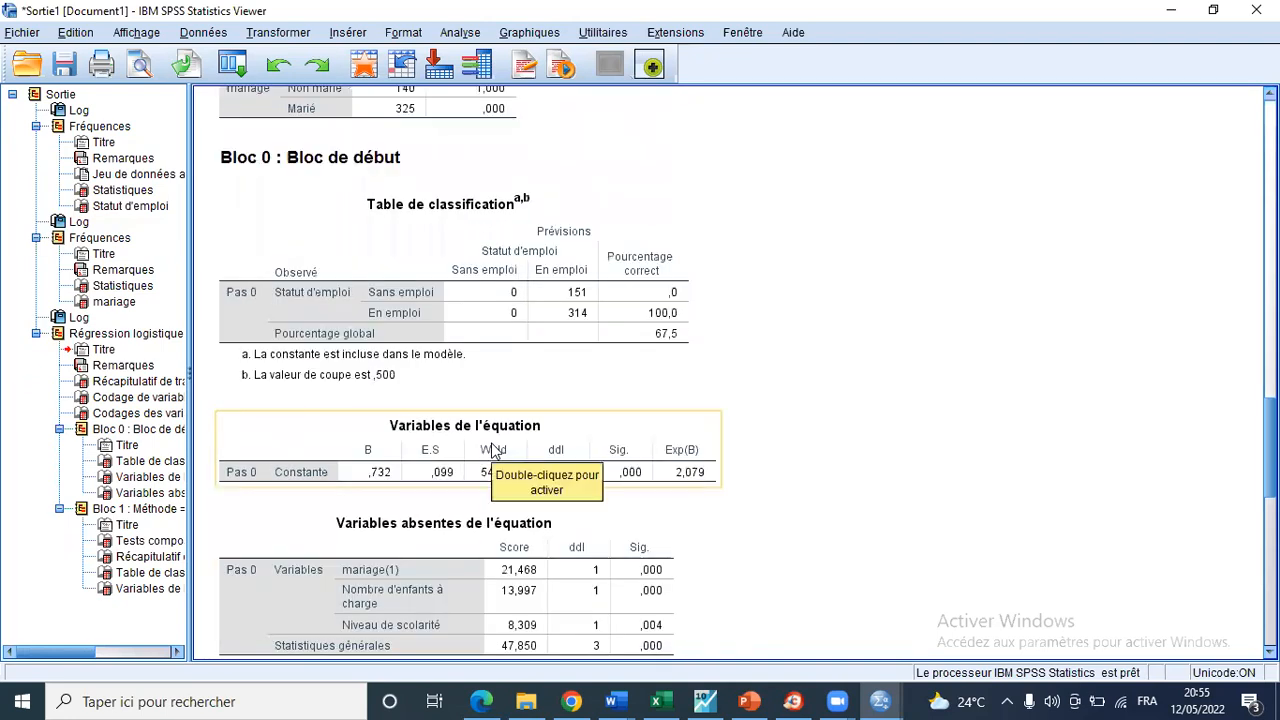
pyautogui.scroll(-1, 492, 450)
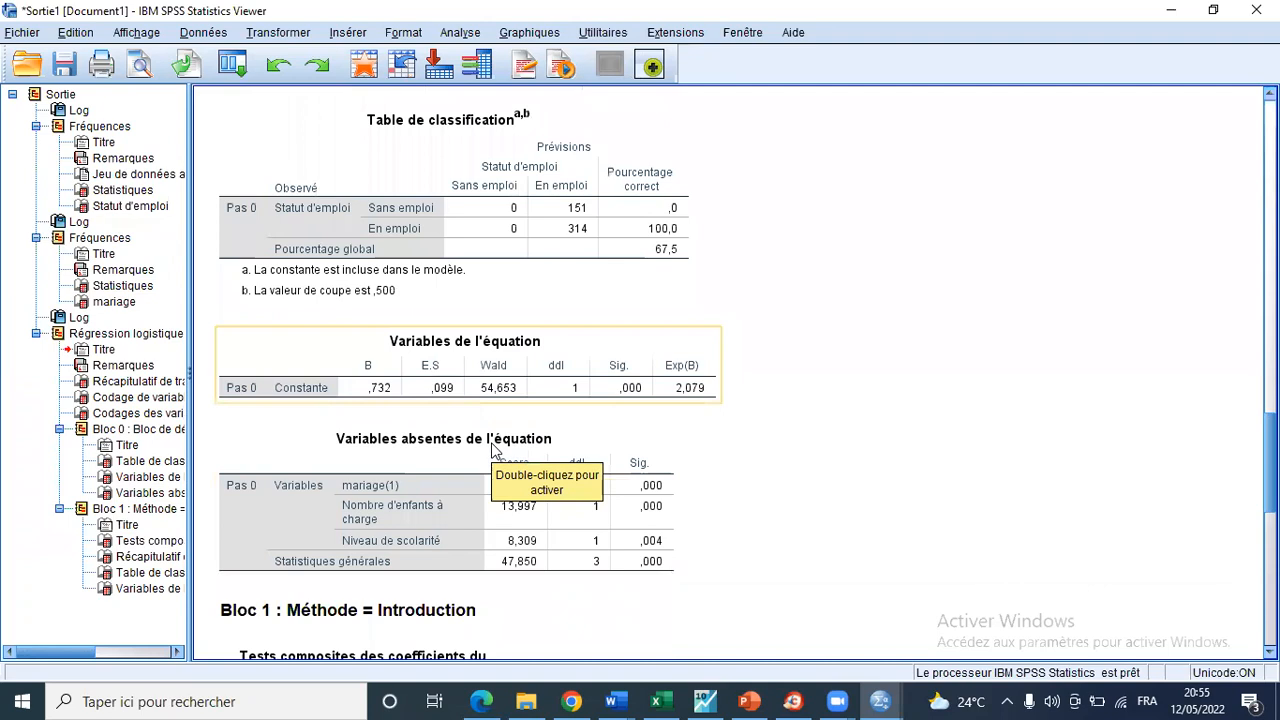
pyautogui.scroll(-2, 496, 360)
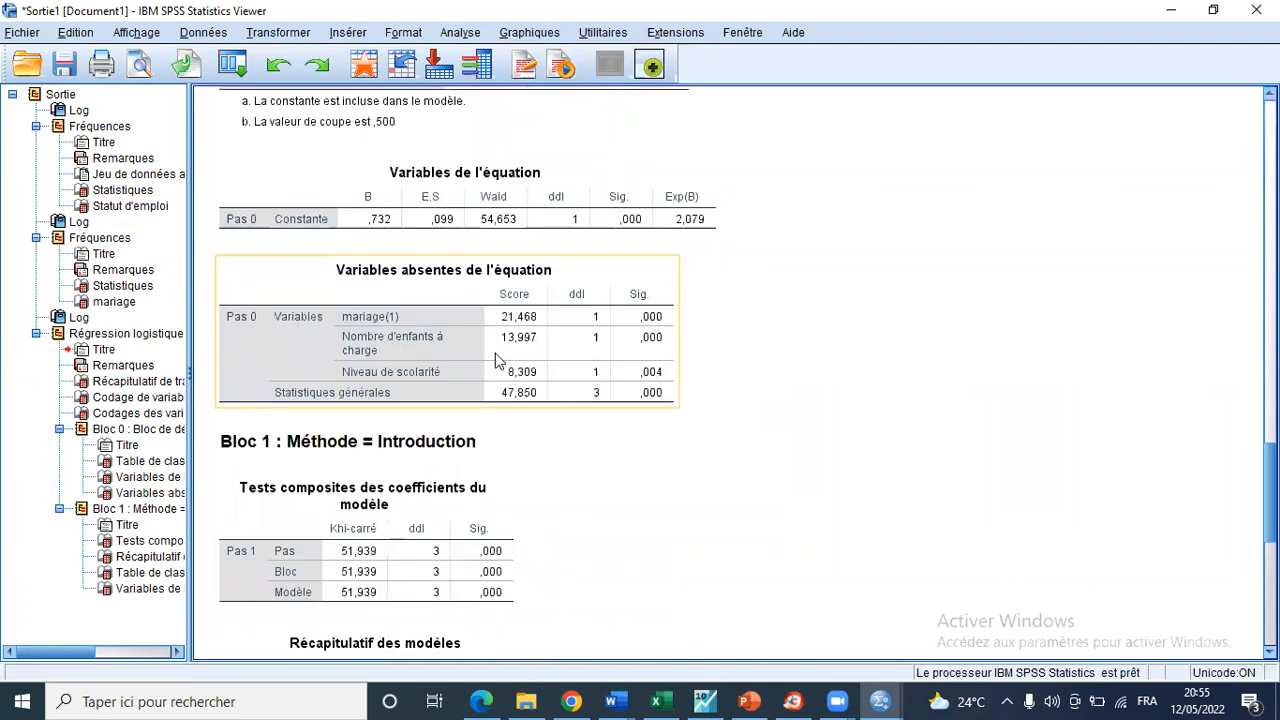
pyautogui.scroll(-2, 496, 360)
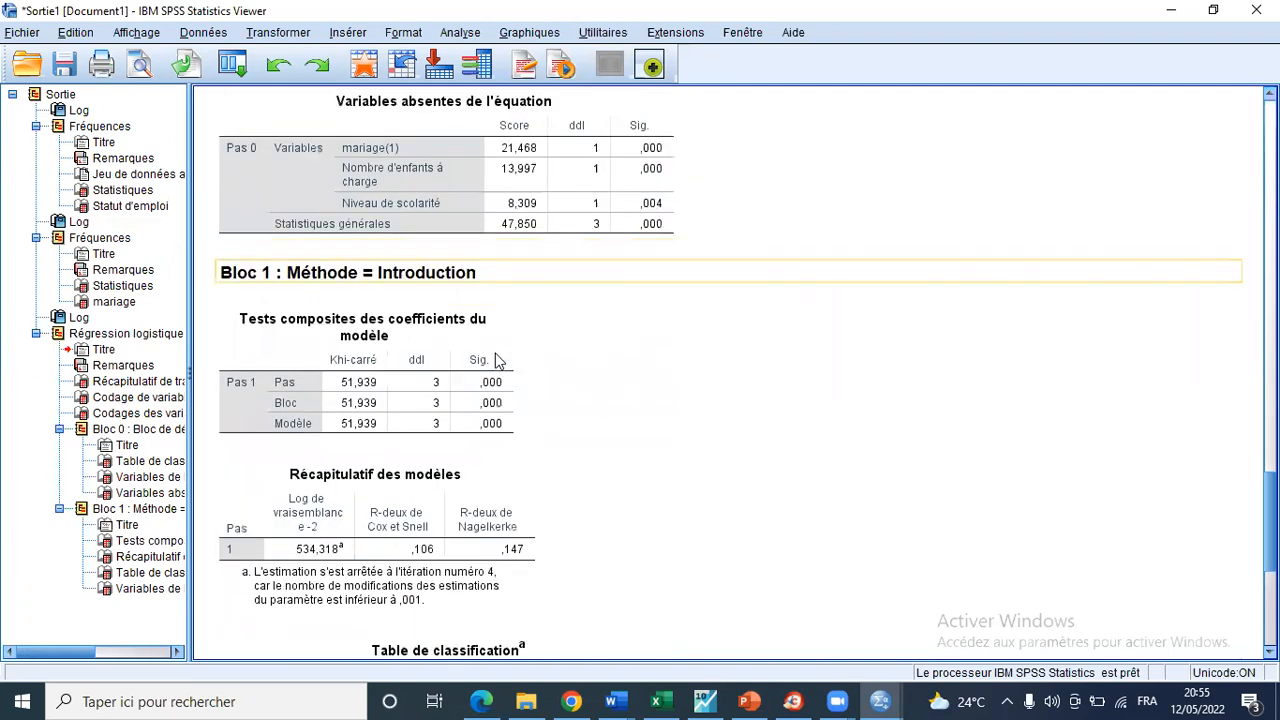
pyautogui.scroll(-5, 496, 360)
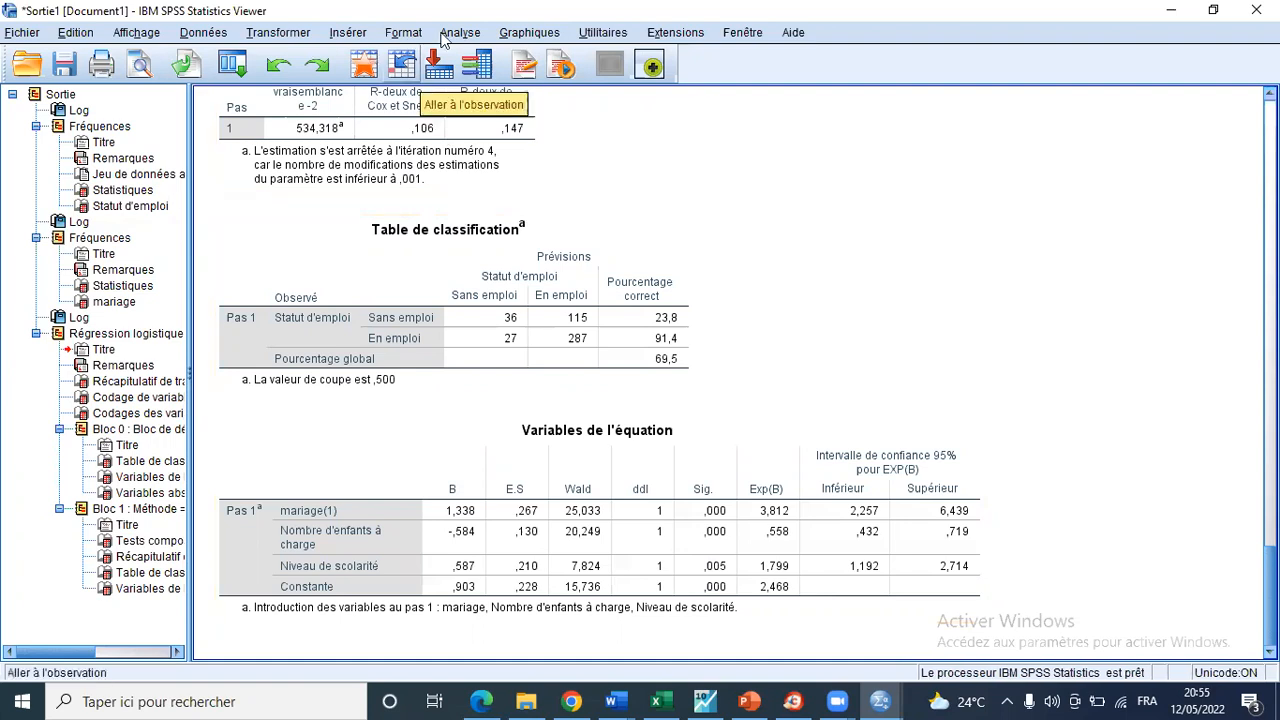
# Set up a variable computation with mariage as the target and 1 as the numeric expression.
pyautogui.click(277, 36)
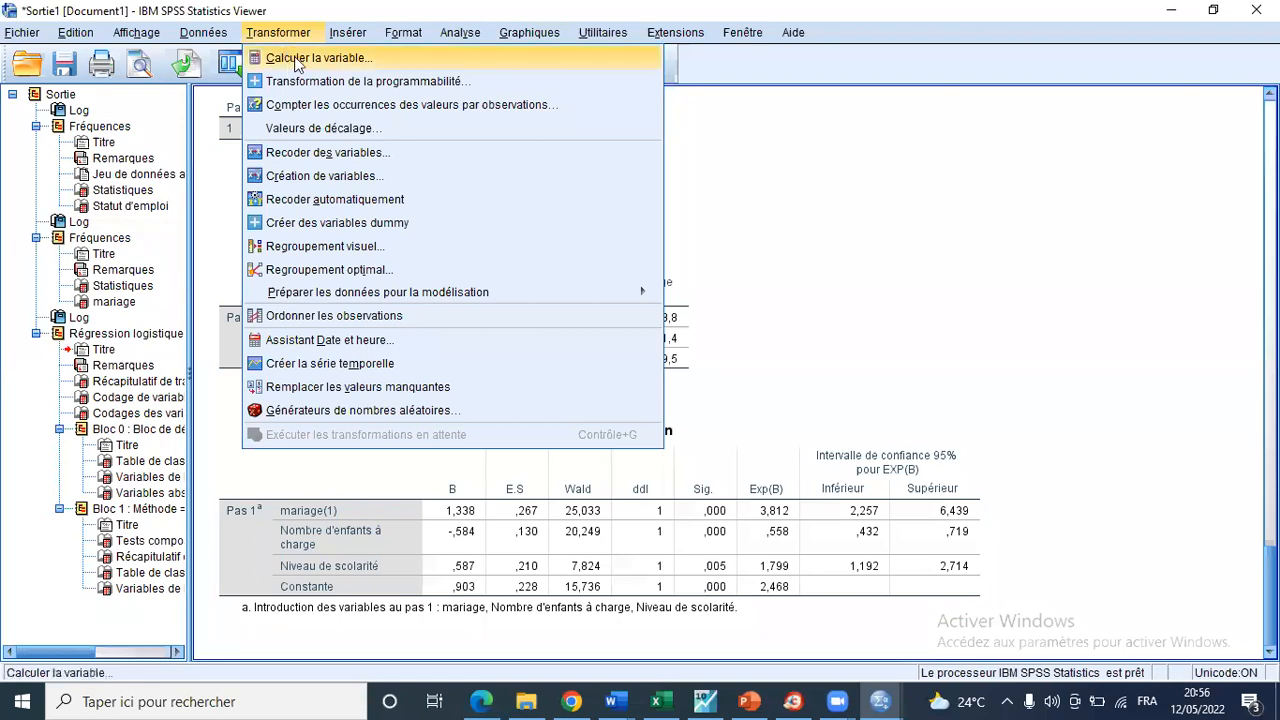
pyautogui.click(310, 58)
pyautogui.click(378, 145)
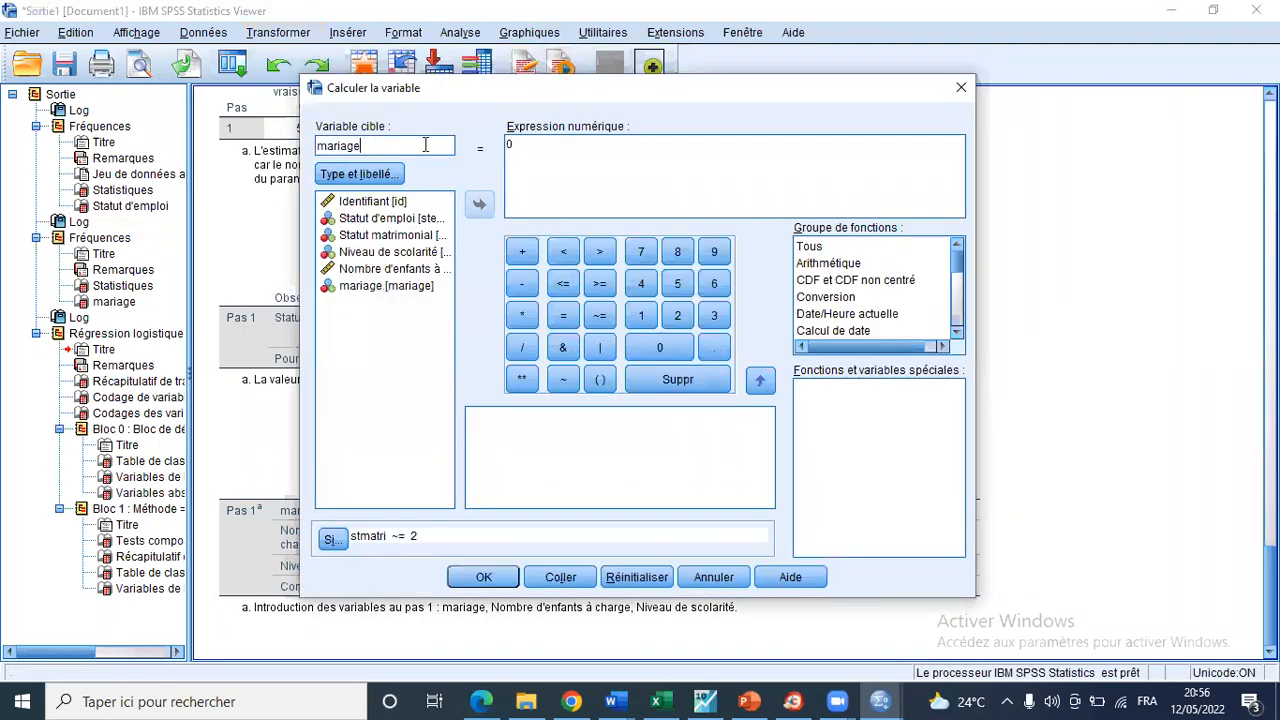
pyautogui.click(506, 158)
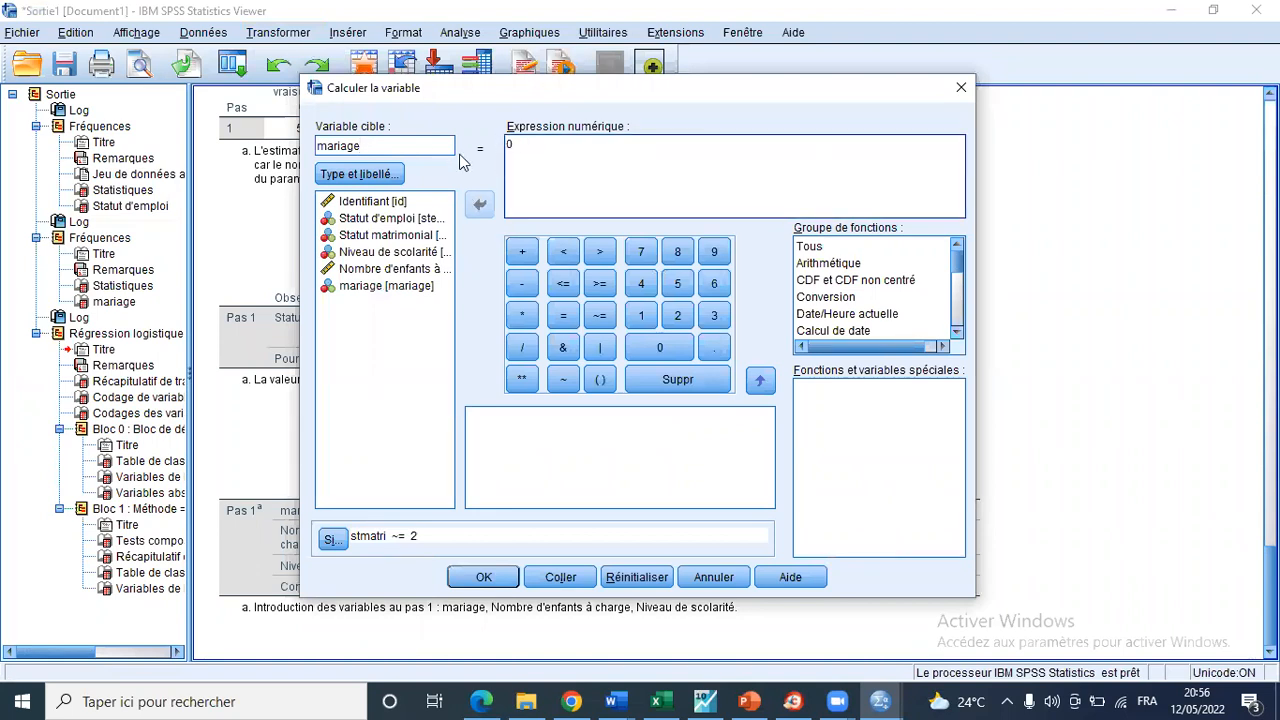
pyautogui.moveTo(512, 147); pyautogui.dragTo(501, 101)
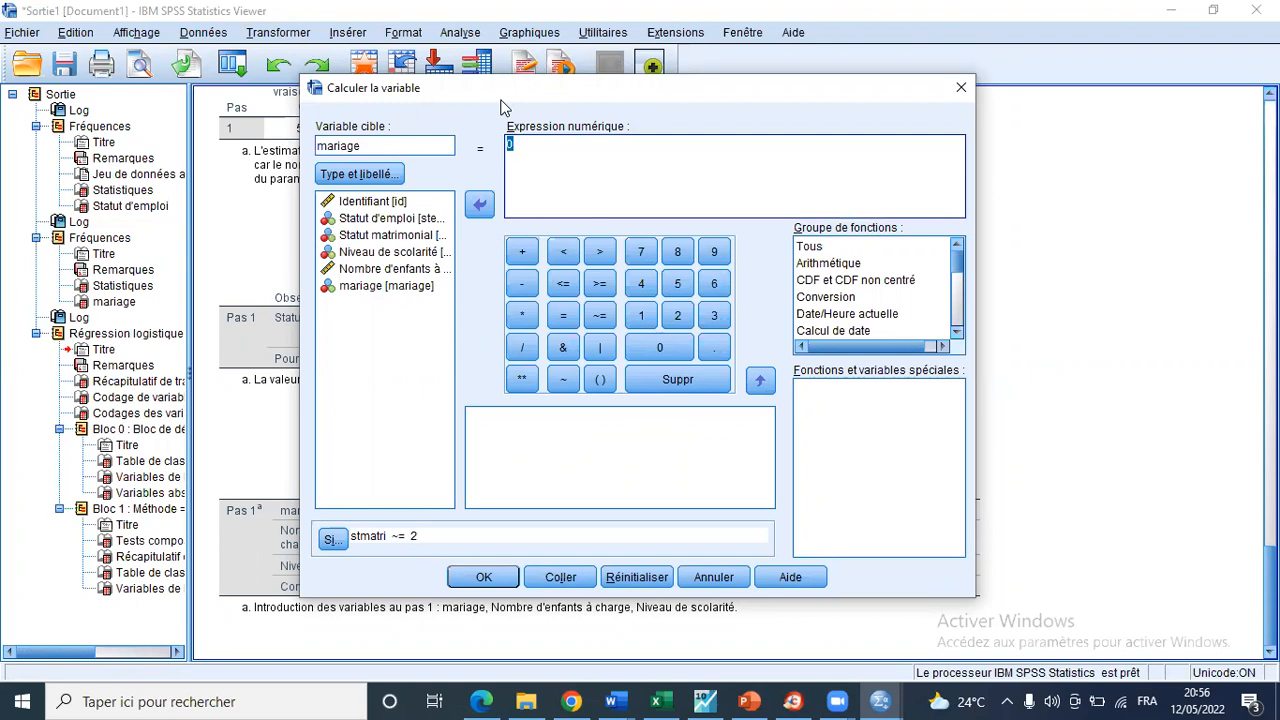
pyautogui.write('1')
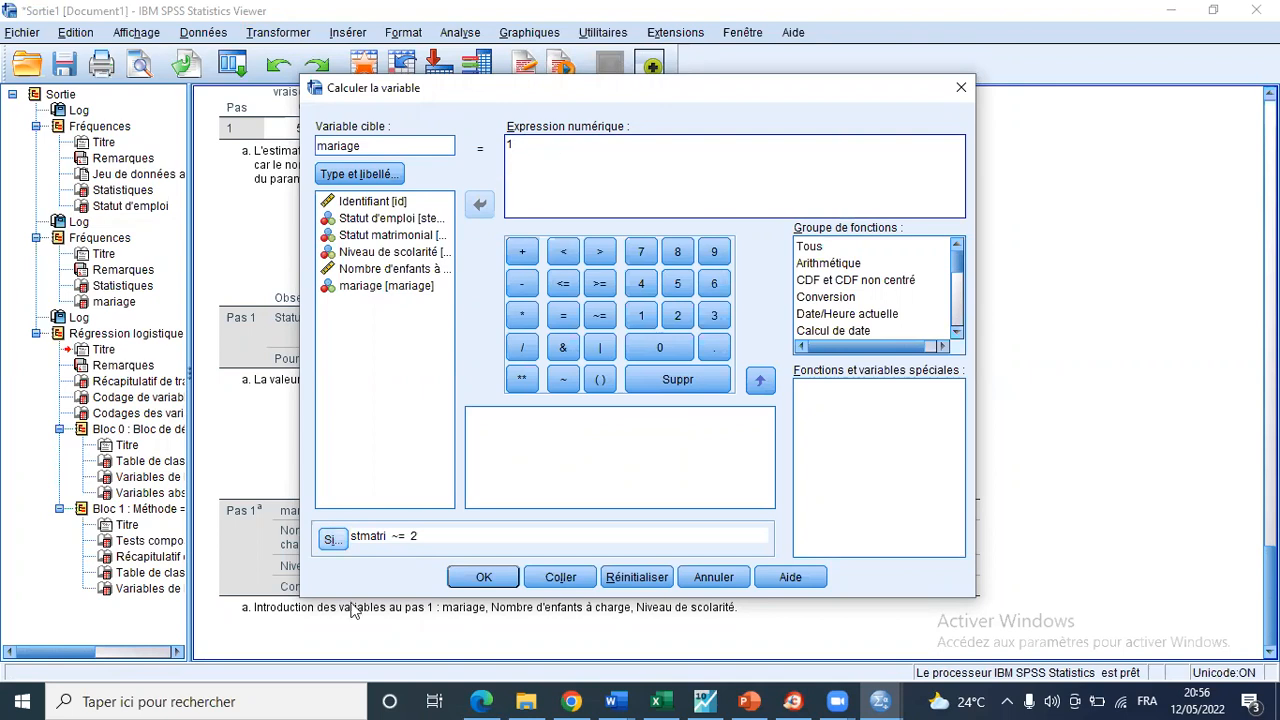
# Set the condition for computing mariage to stmatri = 2.
pyautogui.click(333, 539)
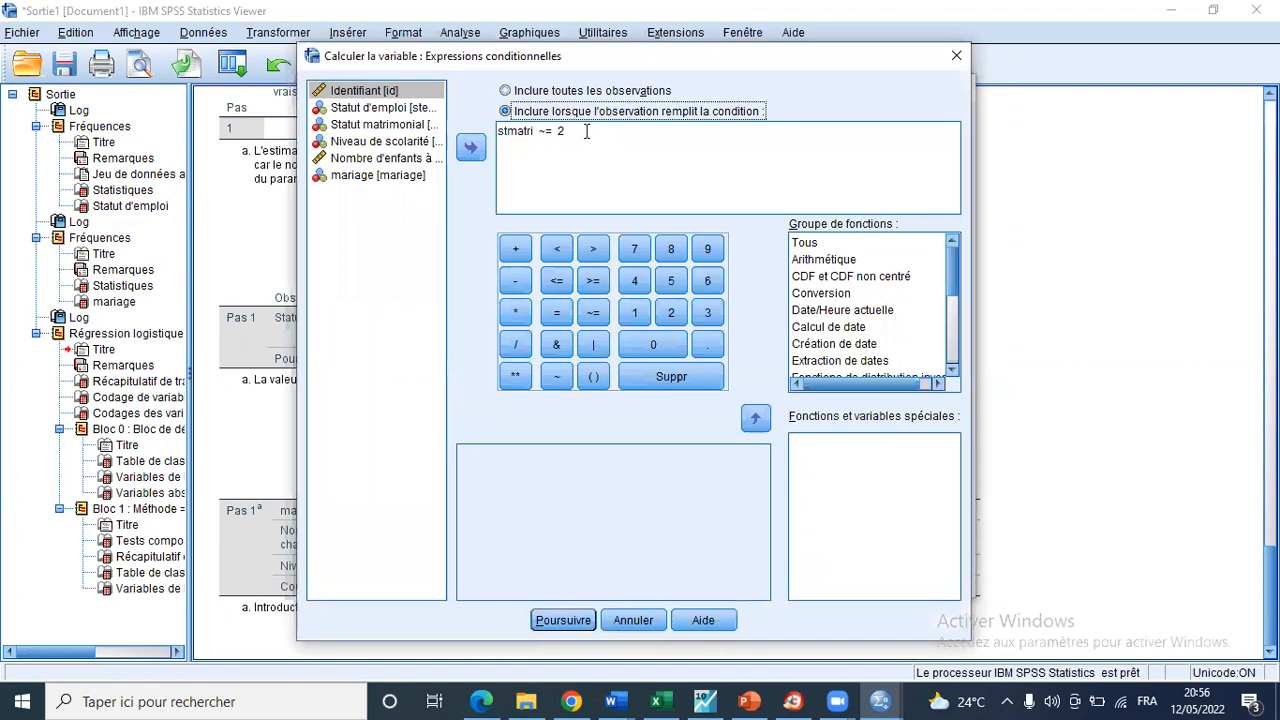
pyautogui.press('Tab')
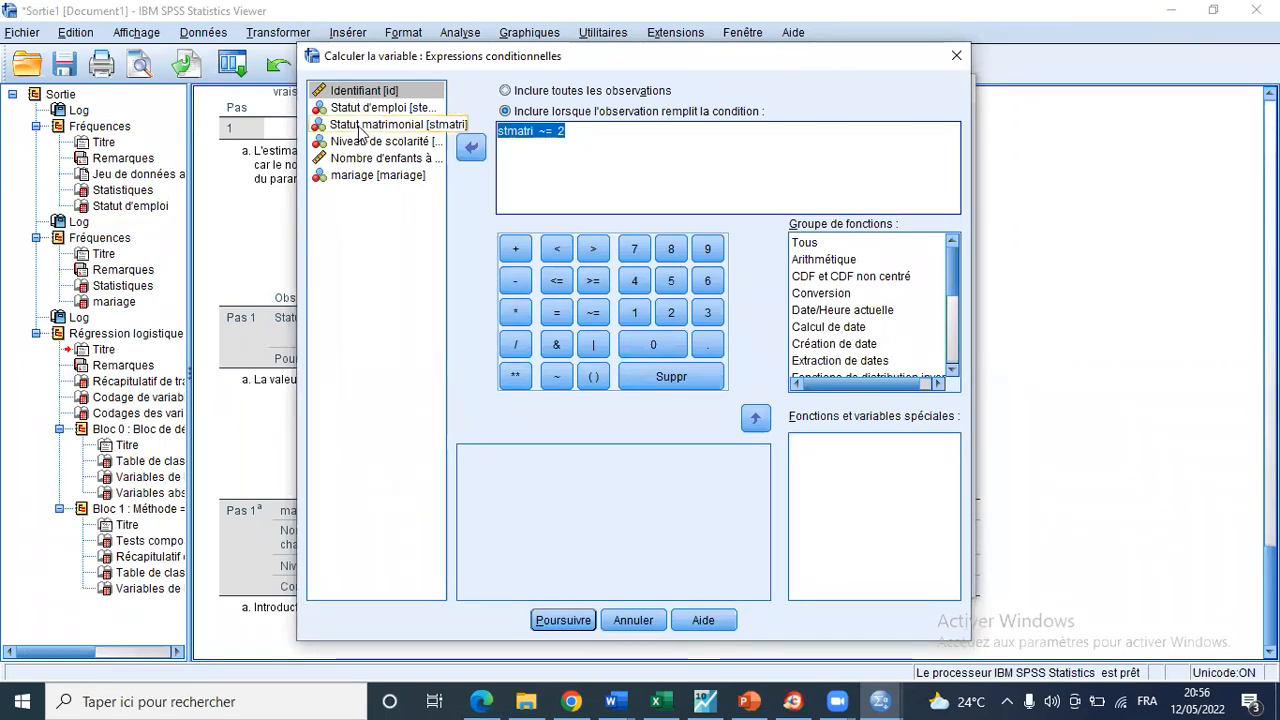
pyautogui.click(470, 152)
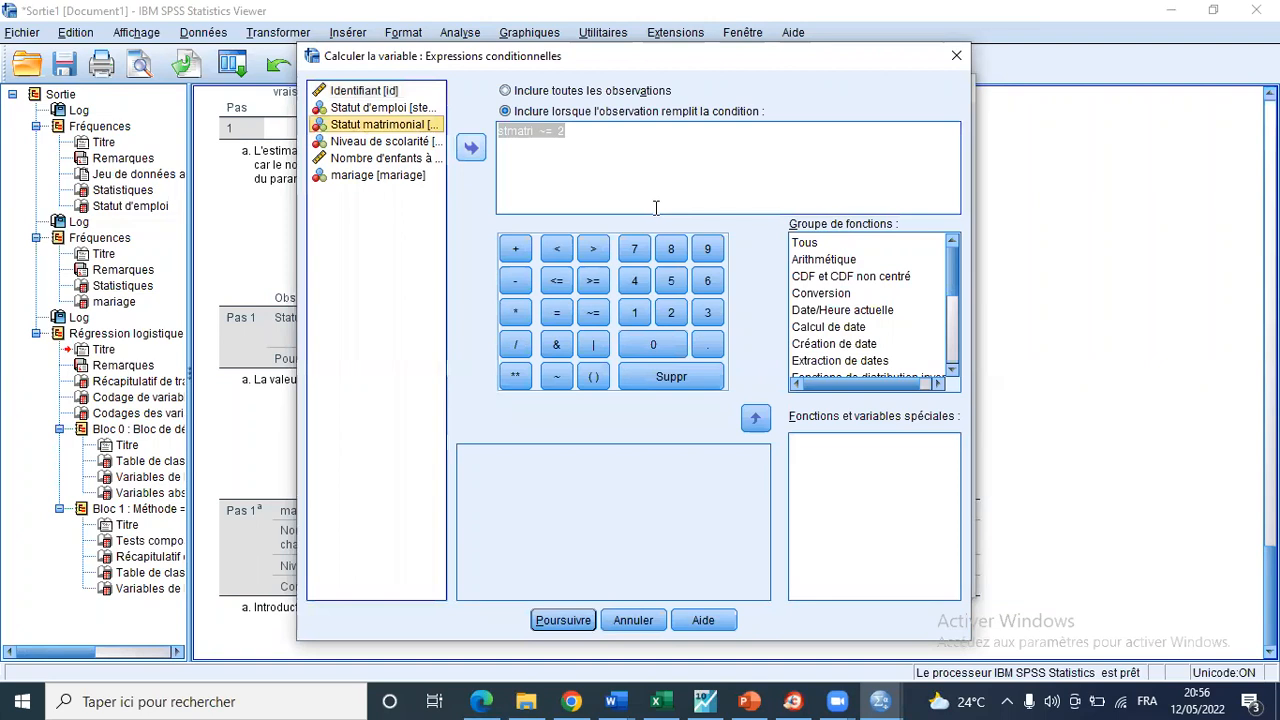
pyautogui.click(572, 312)
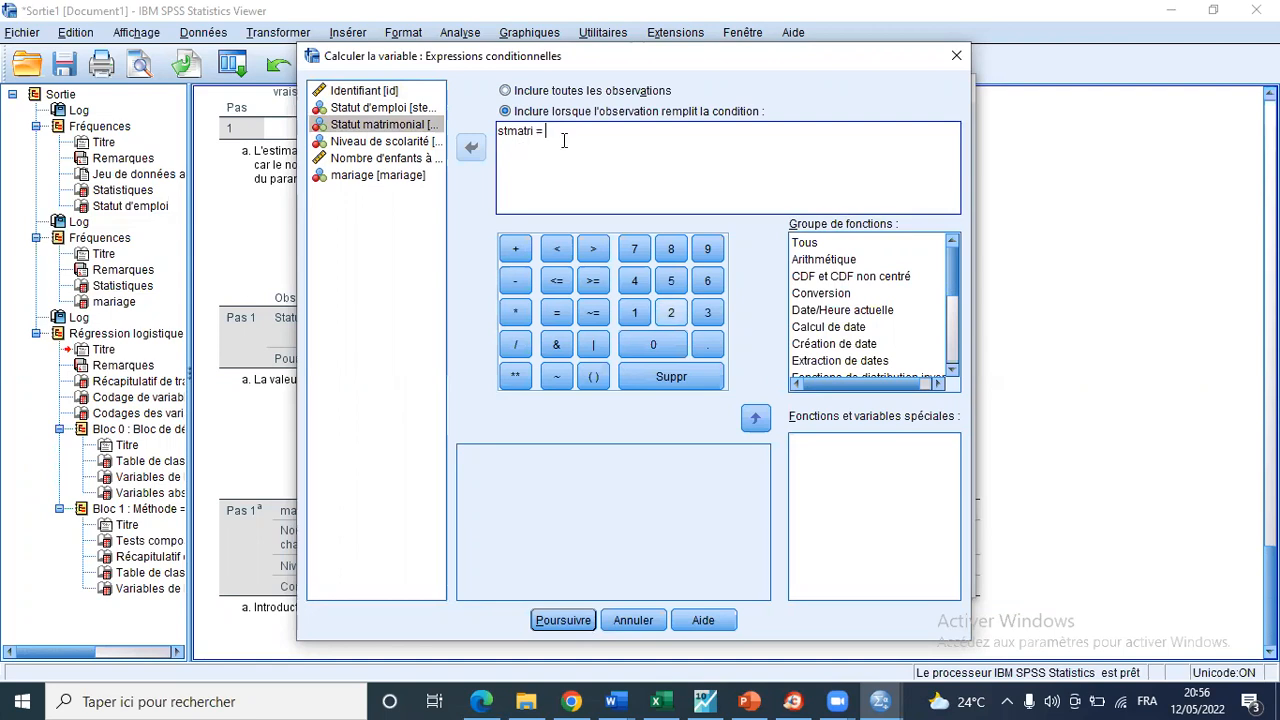
pyautogui.write('2')
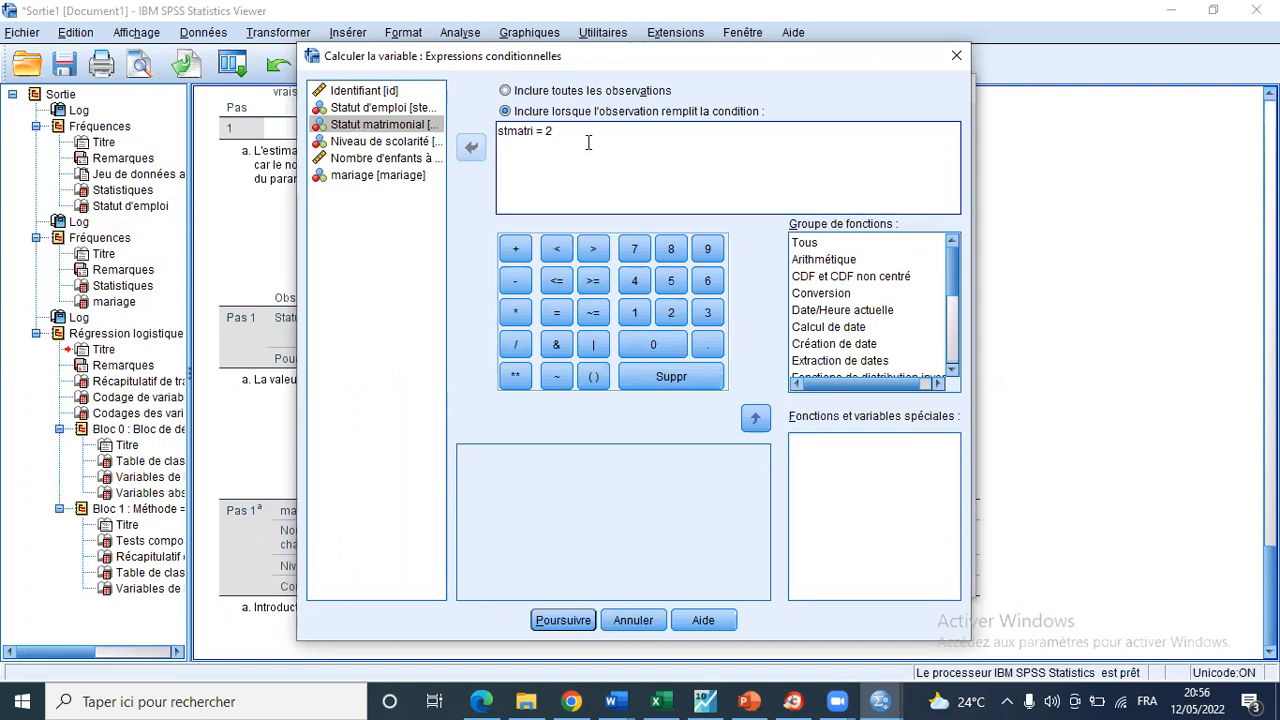
pyautogui.click(578, 190)
pyautogui.press('BackSpace')
pyautogui.write('2')
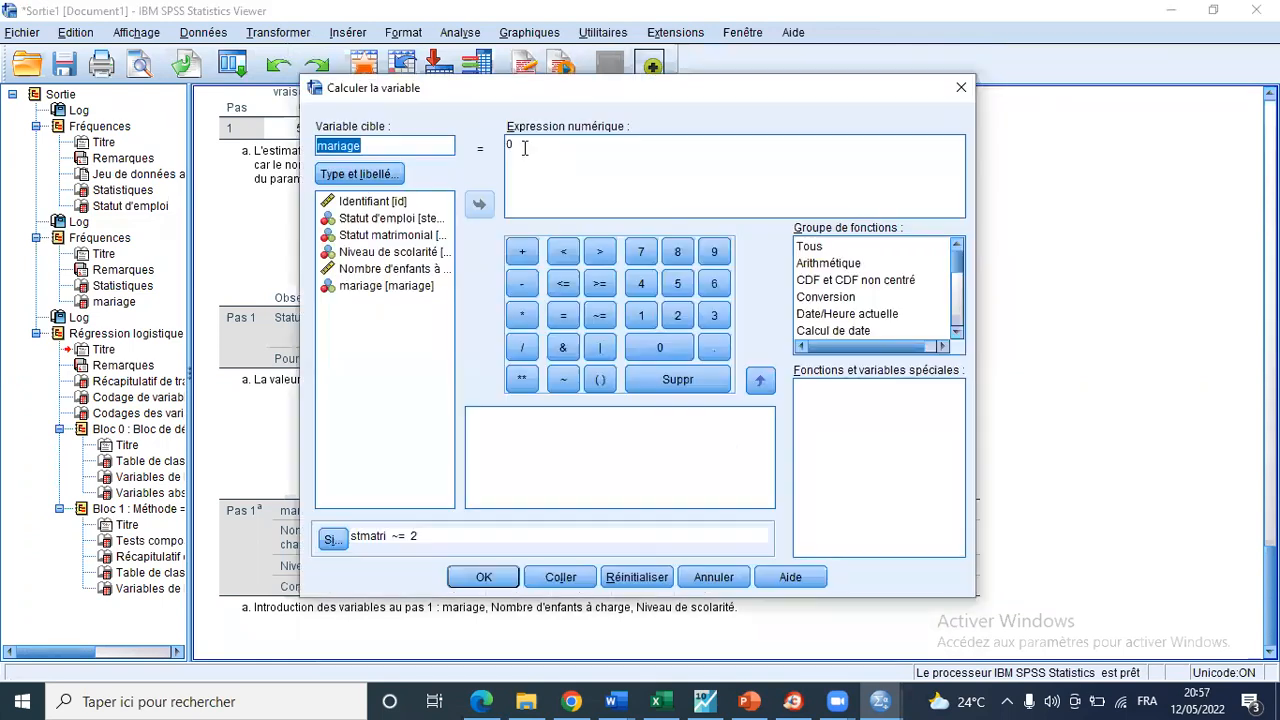
# Review the mariage computation with expression 0 and its condition stmatri ~= 2, leaving without running it.
pyautogui.click(524, 148)
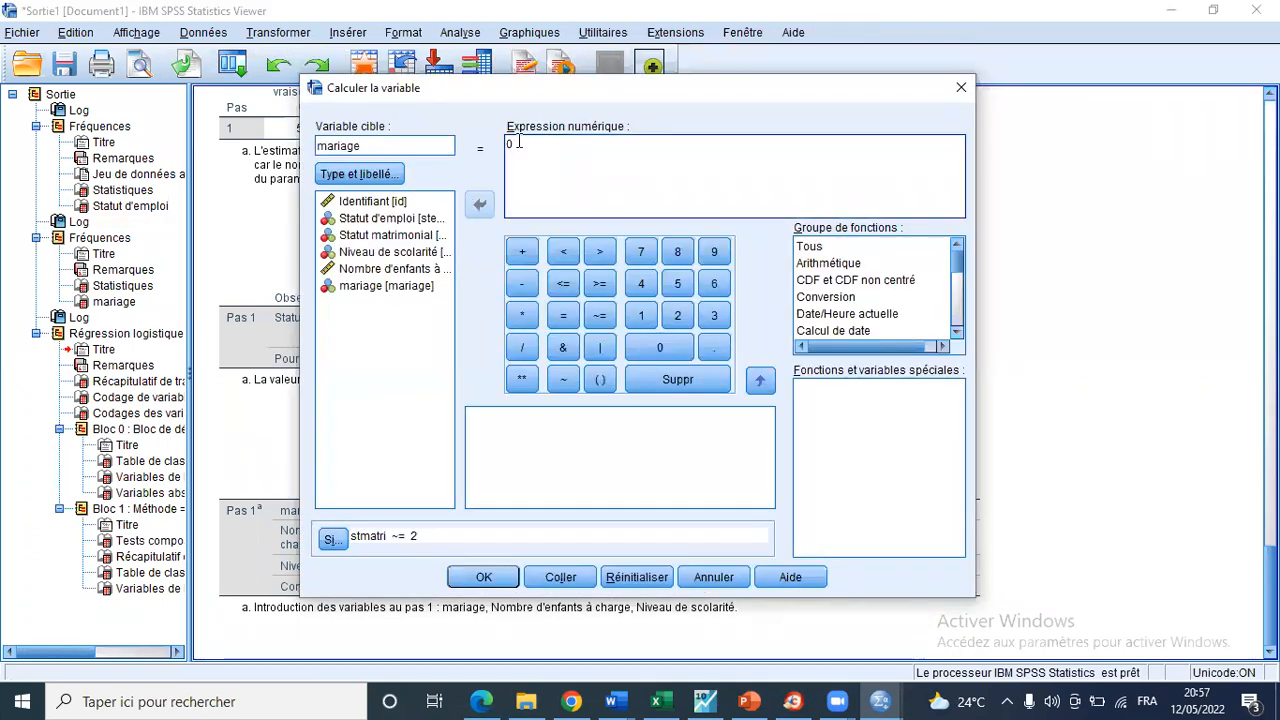
pyautogui.click(436, 523)
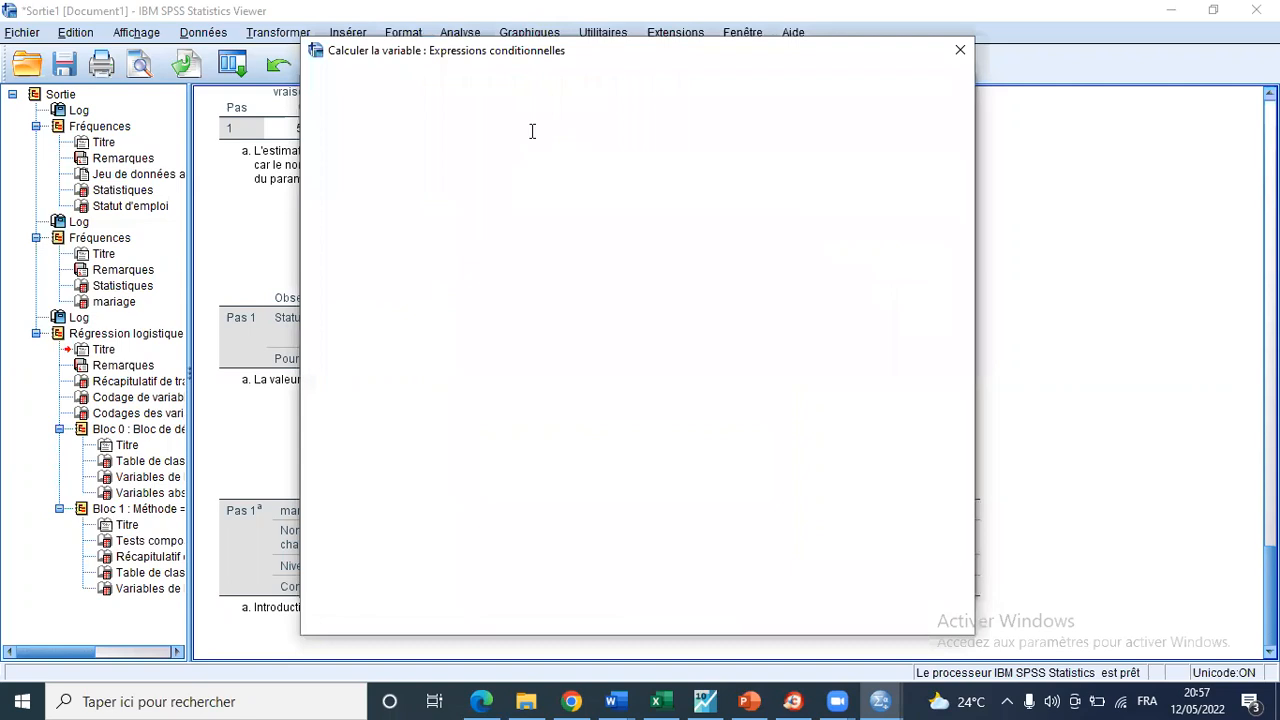
pyautogui.click(540, 133)
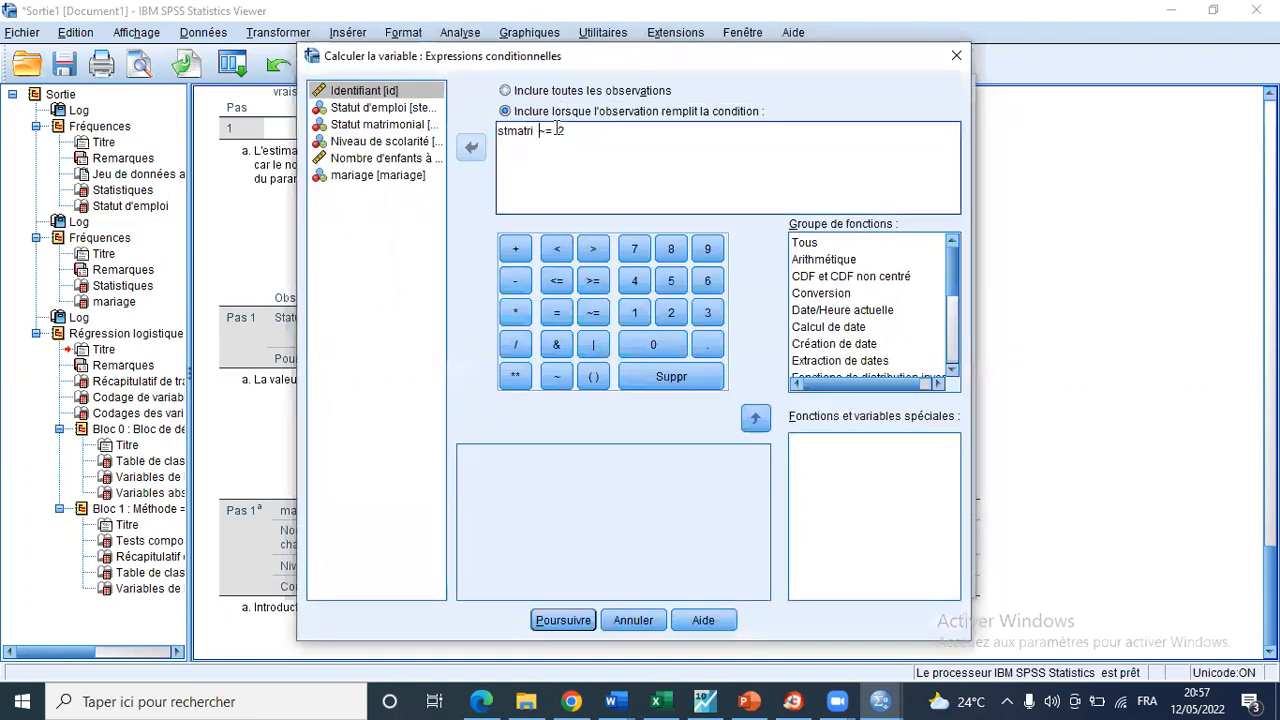
pyautogui.keyDown('shift'); pyautogui.click(557, 130); pyautogui.keyUp('shift')
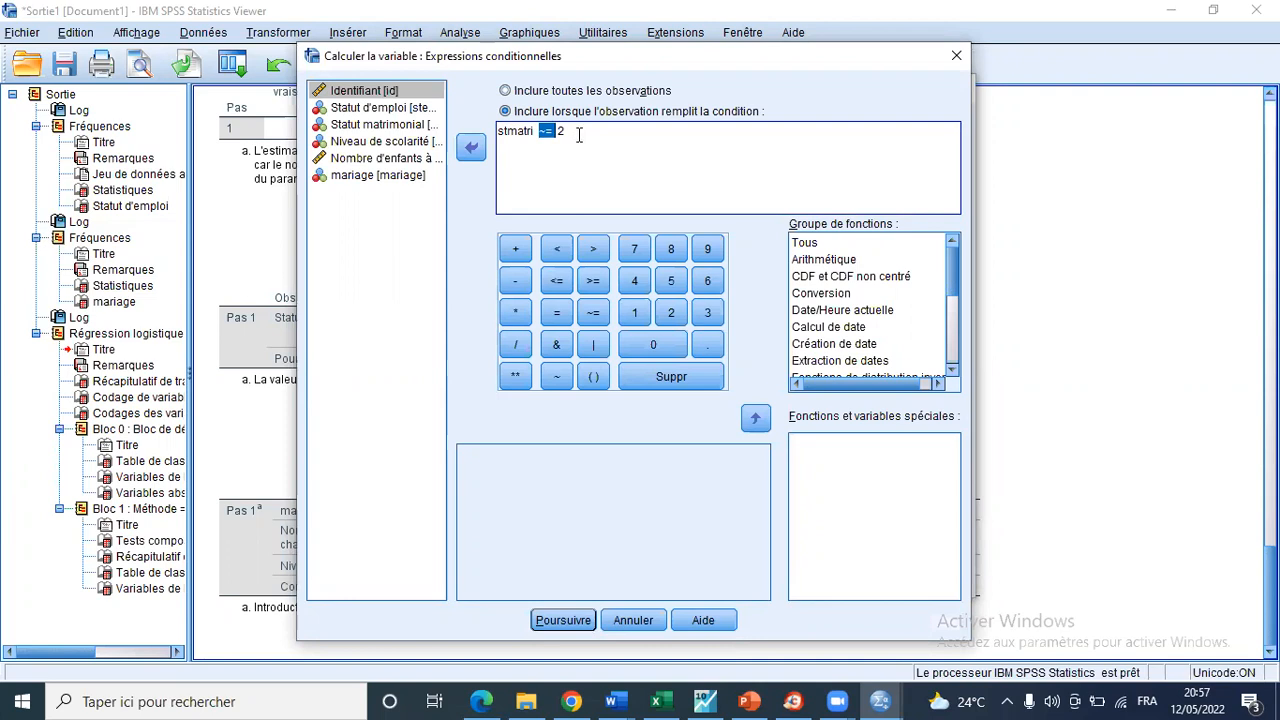
pyautogui.click(536, 131)
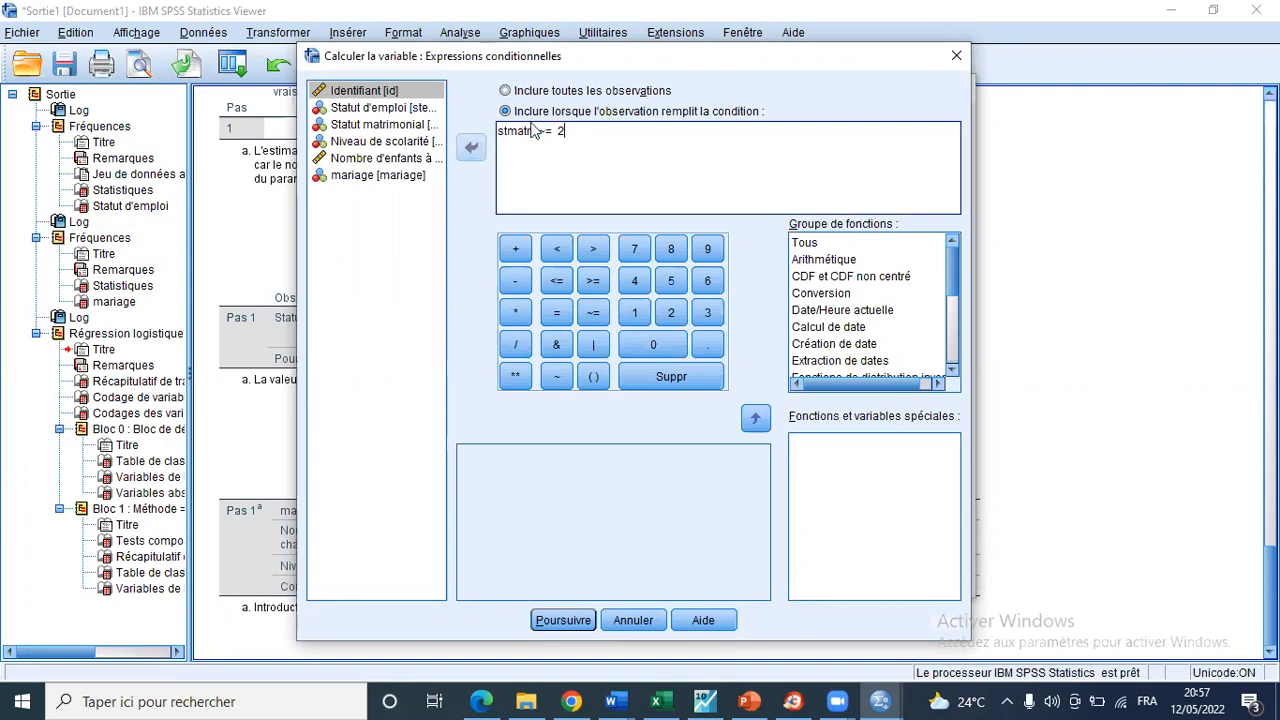
pyautogui.moveTo(551, 124); pyautogui.dragTo(557, 127)
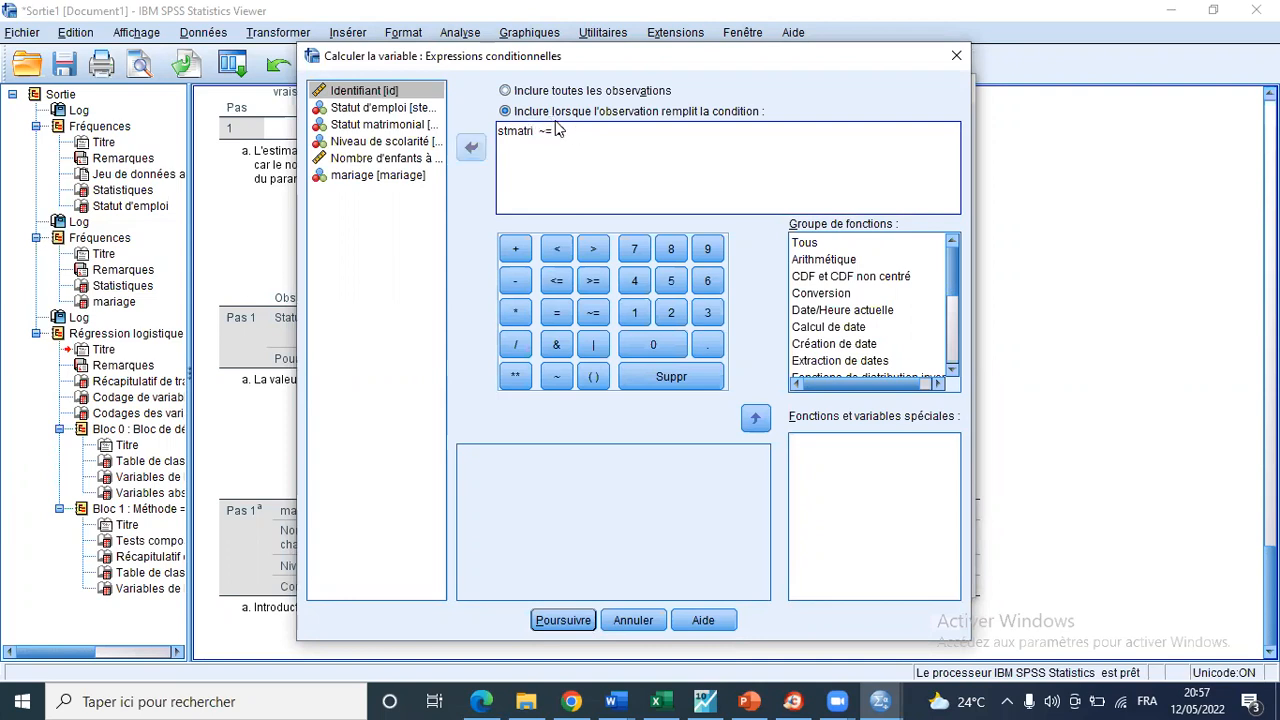
pyautogui.click(570, 620)
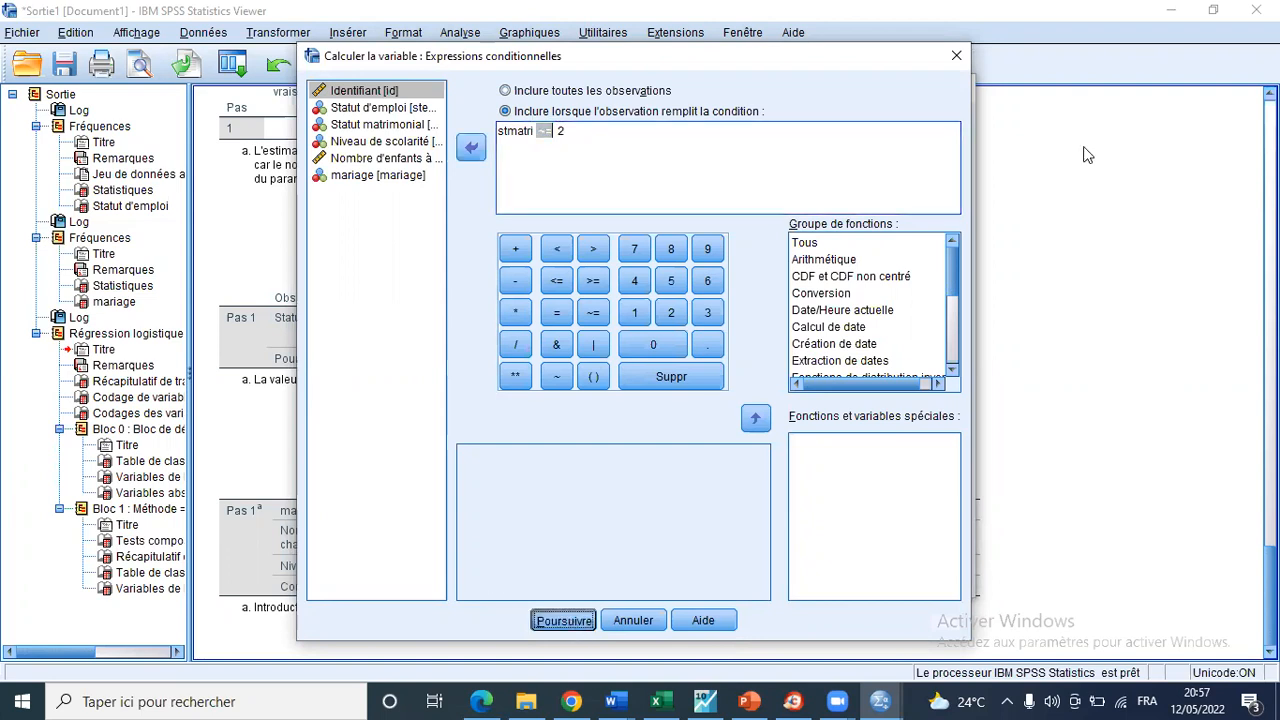
pyautogui.press('Return')
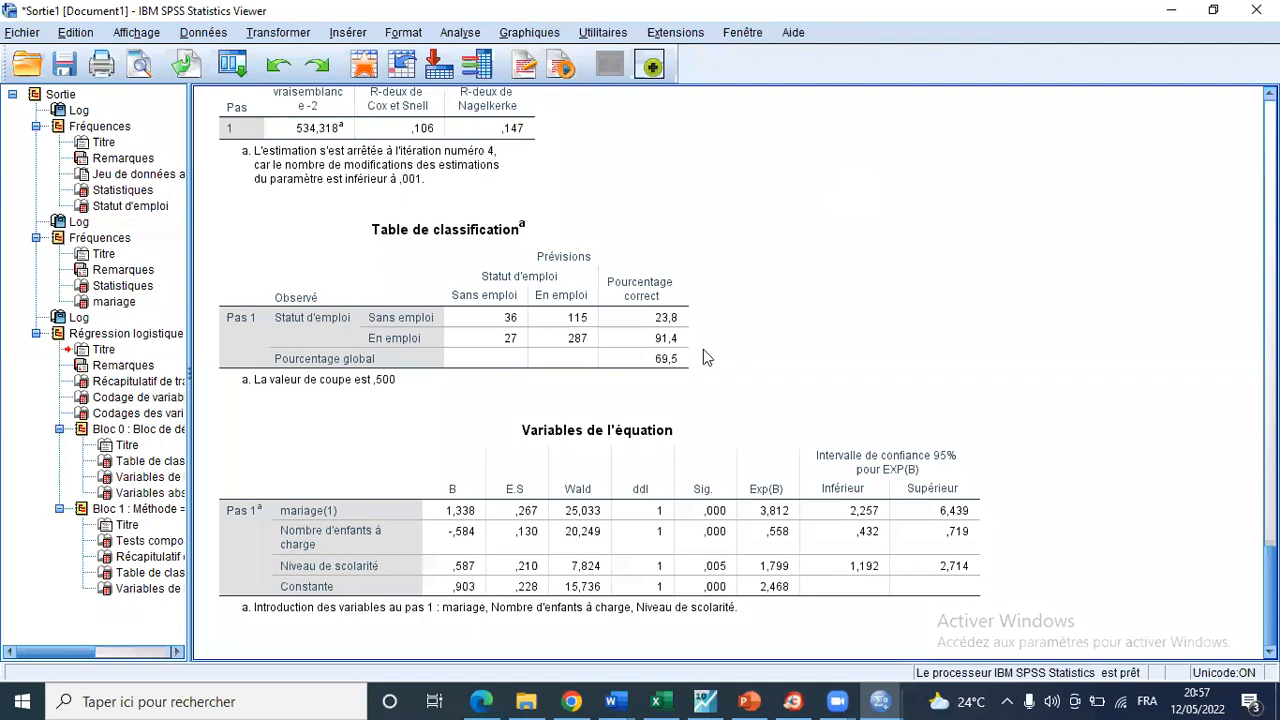
pyautogui.scroll(5, 703, 349)
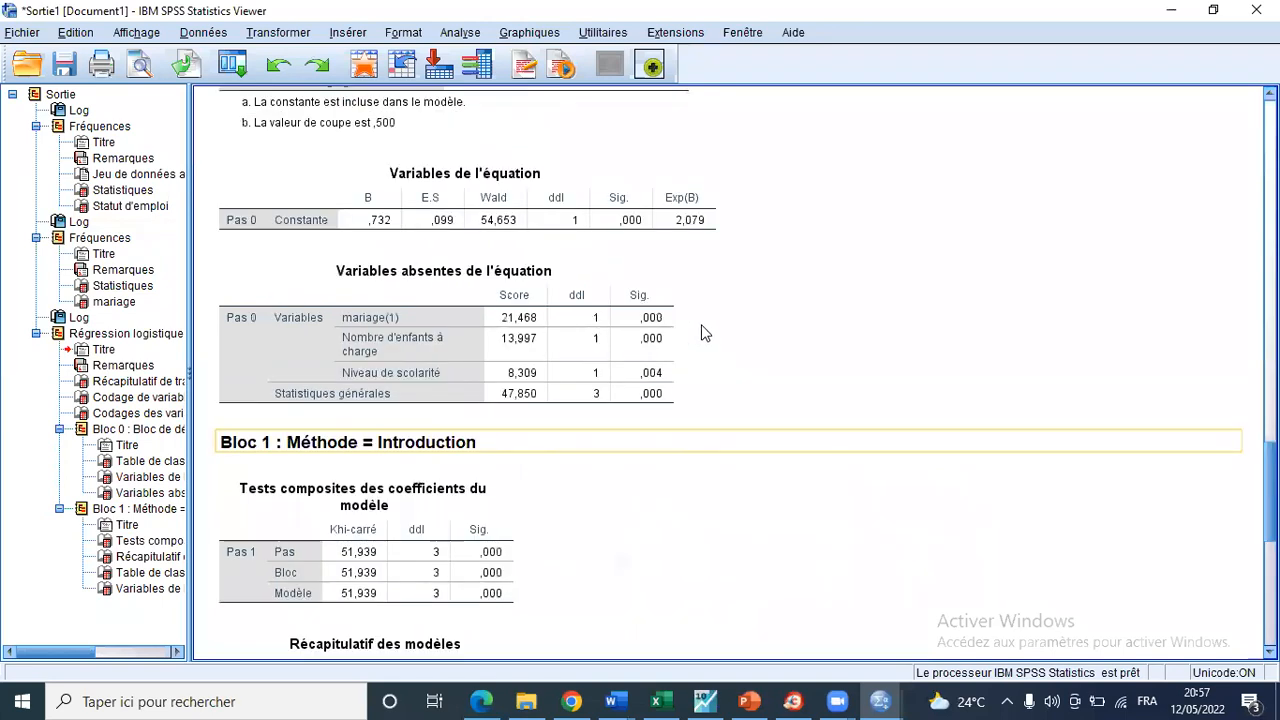
pyautogui.scroll(-4, 703, 333)
pyautogui.scroll(-2, 703, 318)
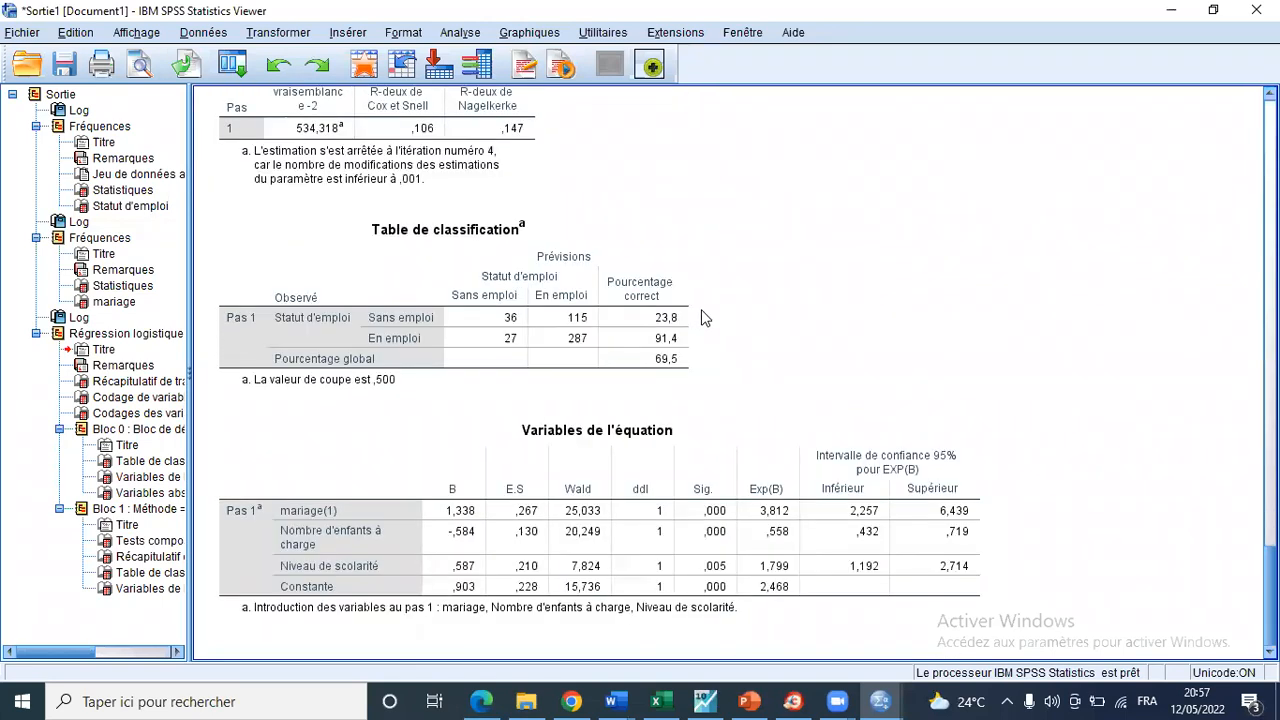
pyautogui.click(401, 566)
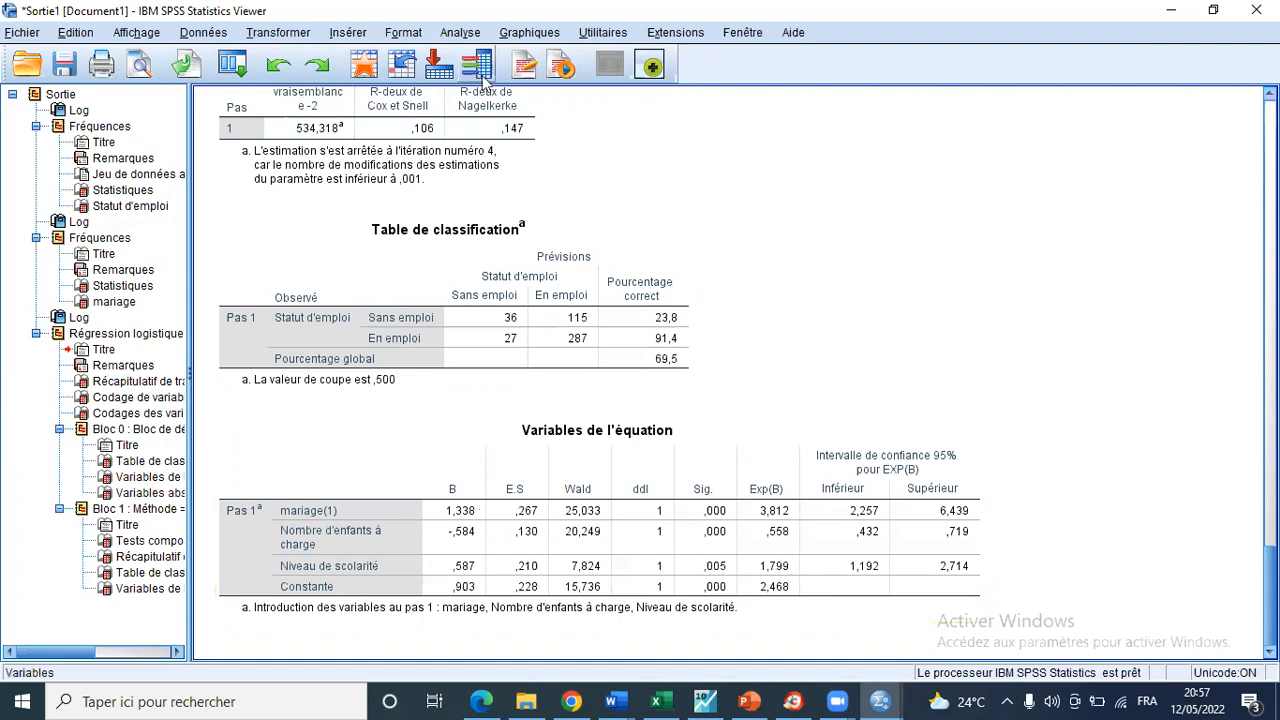
pyautogui.hotkey('alt', 'a')
pyautogui.moveTo(489, 86)
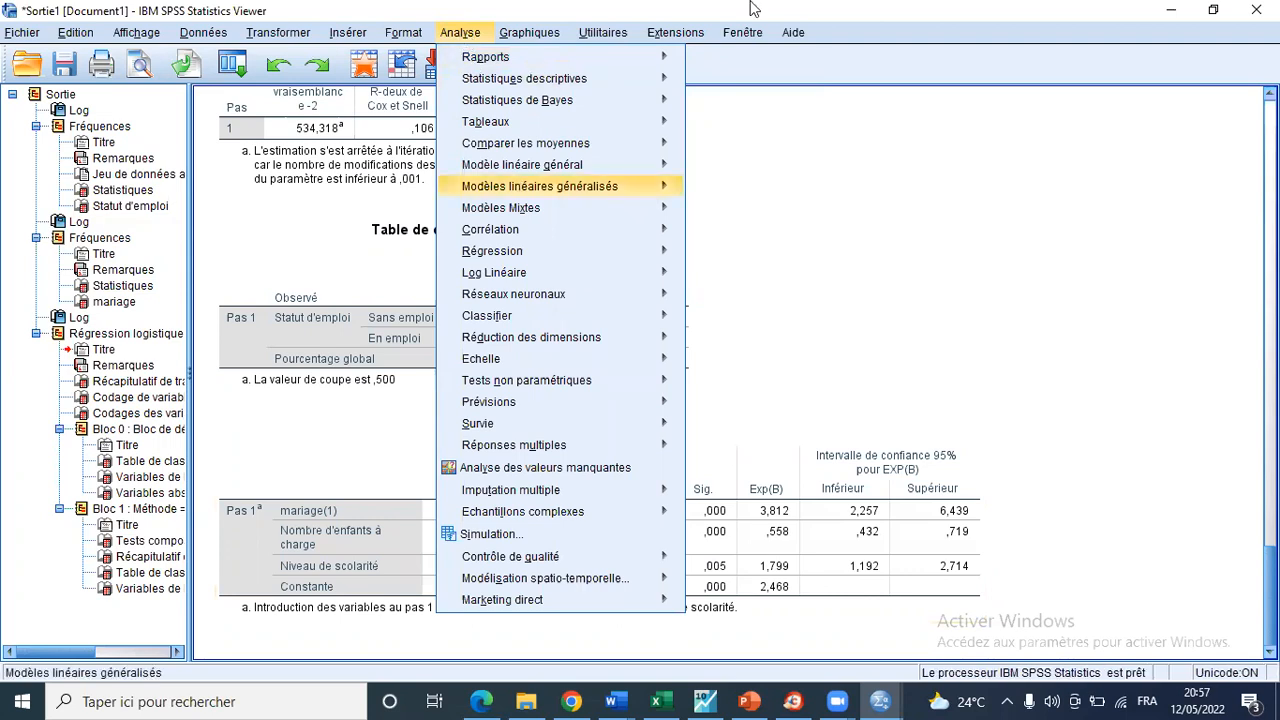
pyautogui.click(843, 20)
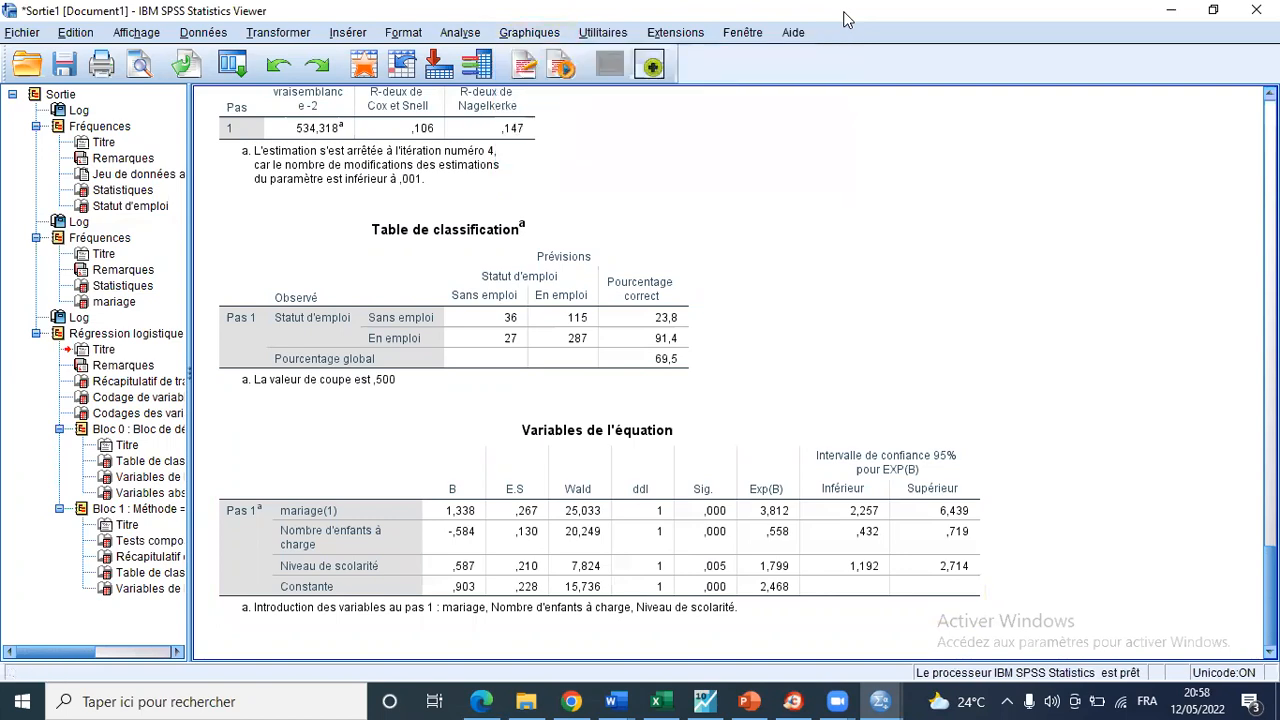
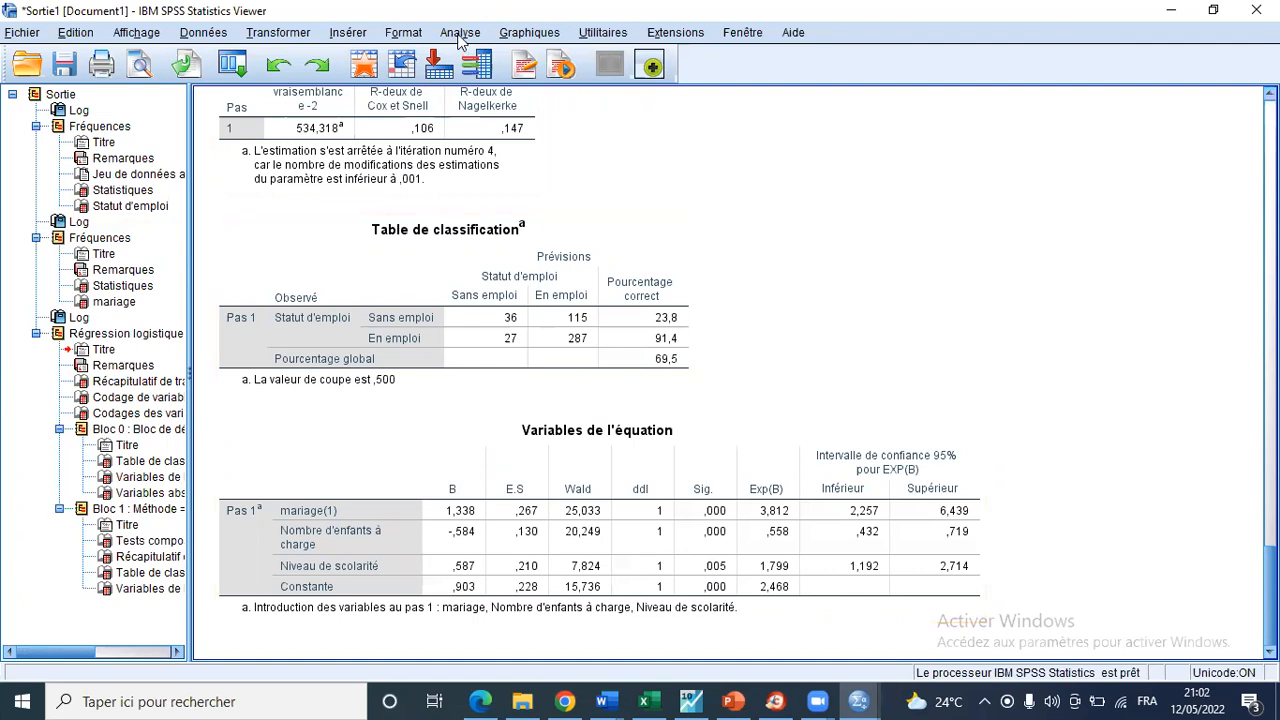
# Reopen the binary logistic regression and review its dependent variable, Statut d'emploi, and the covariates mariage, nbenfants and educ_dicho.
pyautogui.click(460, 33)
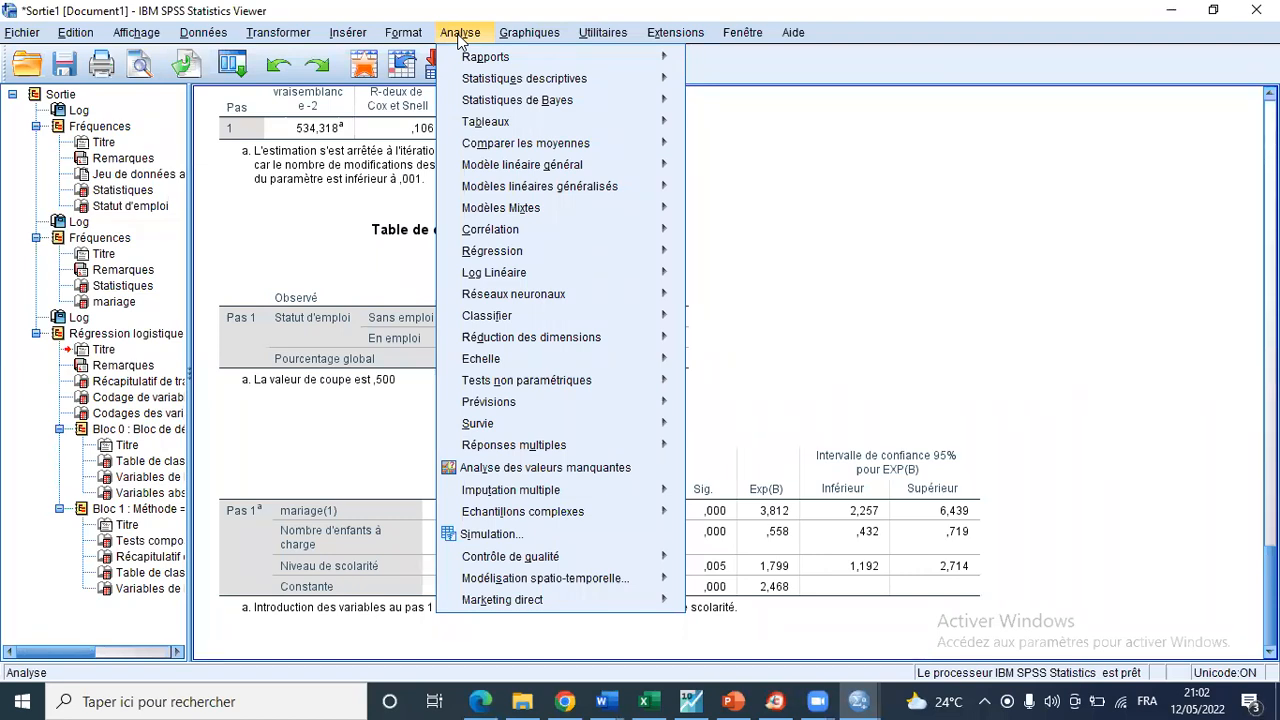
pyautogui.moveTo(510, 258)
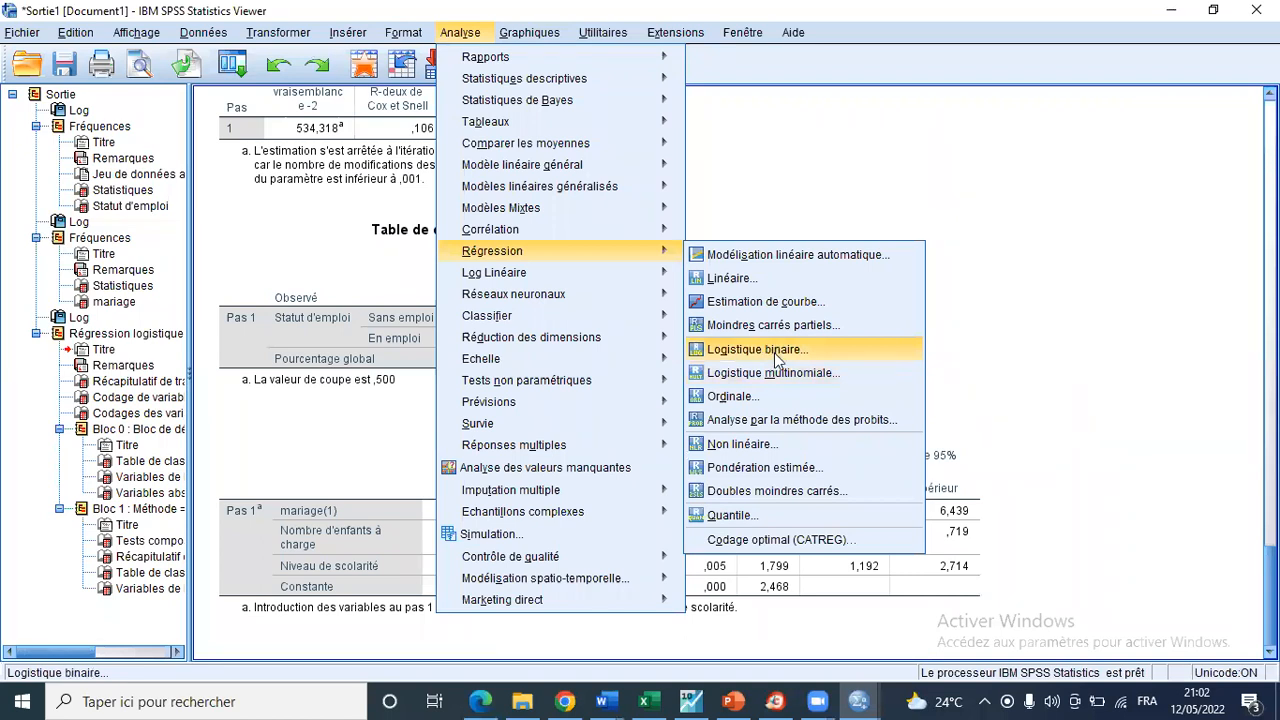
pyautogui.click(777, 359)
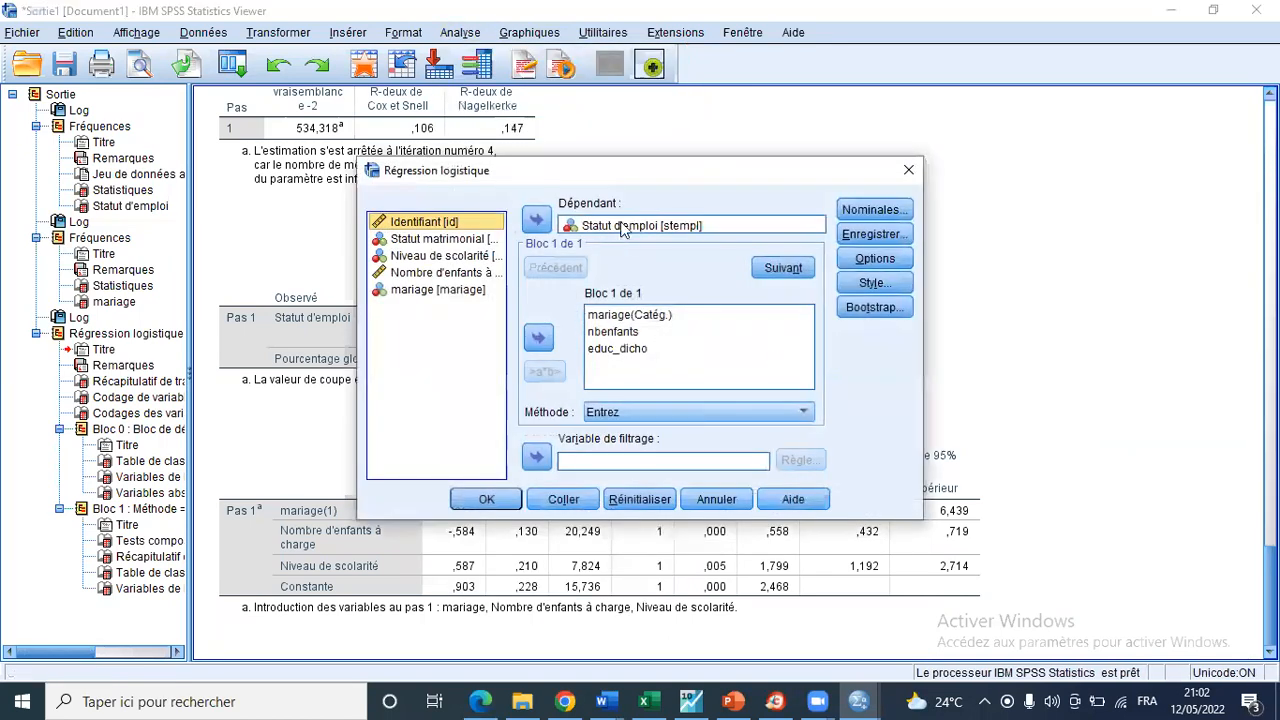
pyautogui.click(535, 220)
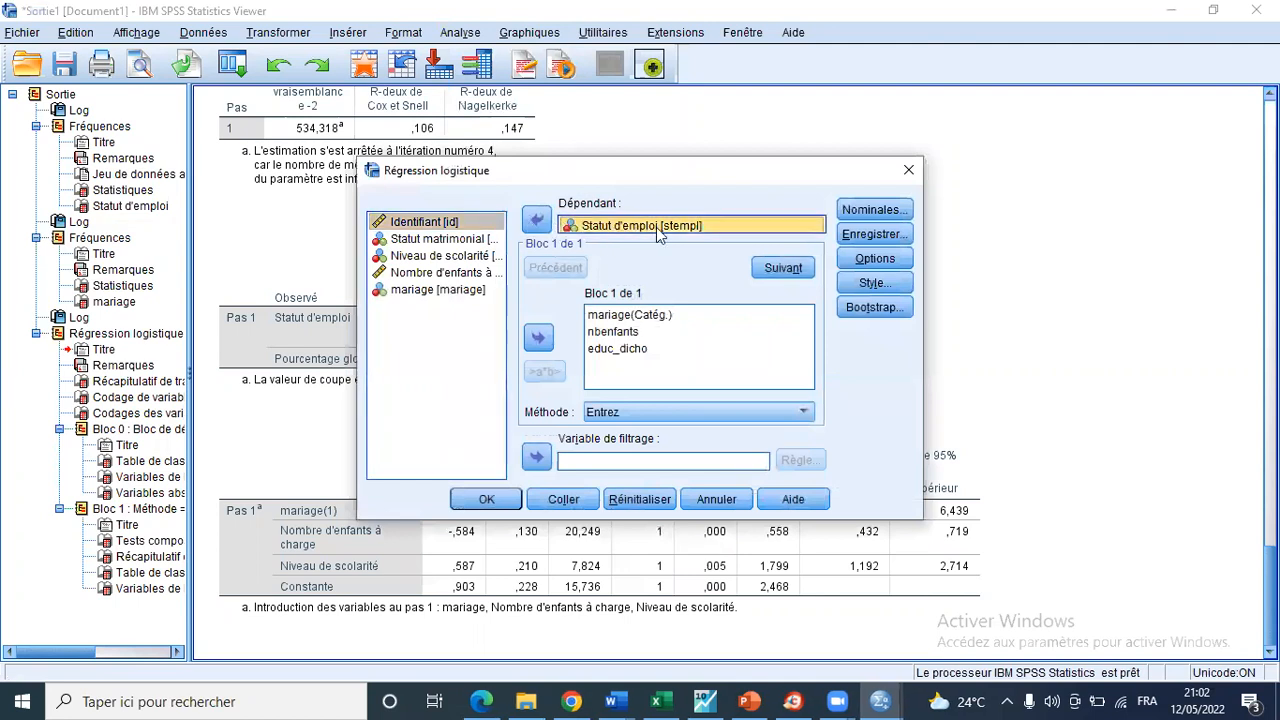
pyautogui.click(614, 318)
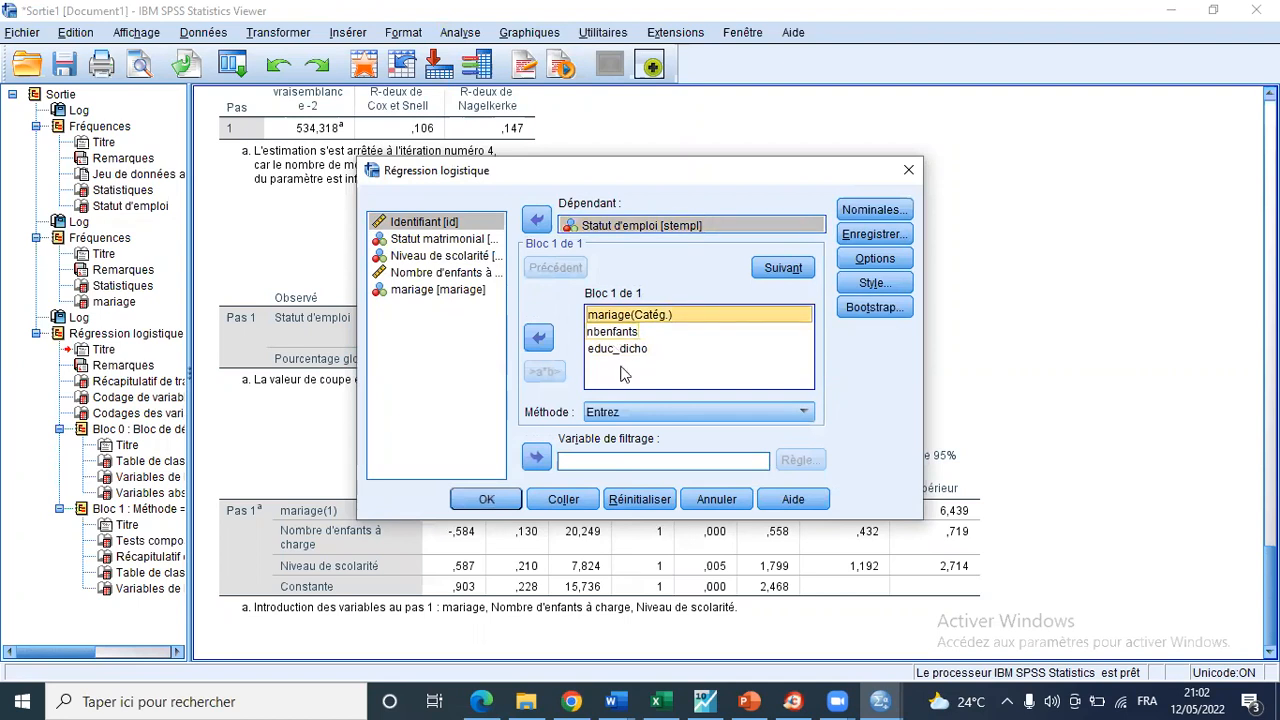
pyautogui.click(616, 339)
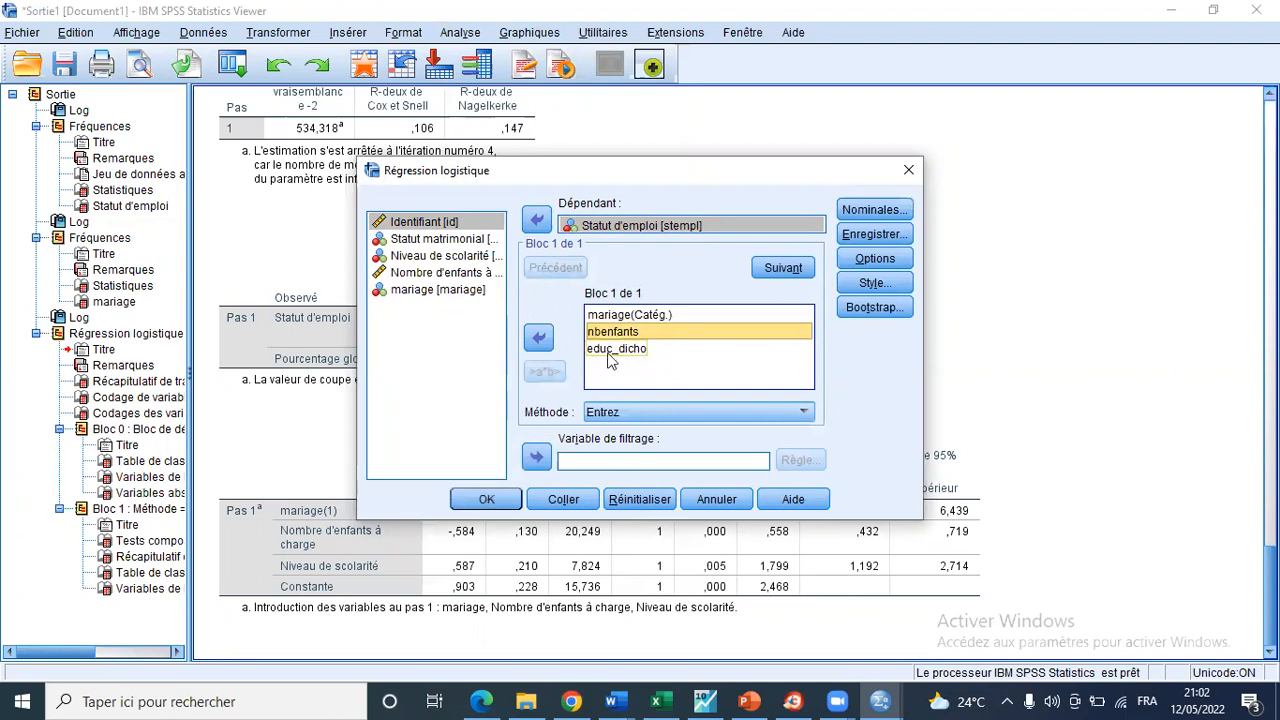
pyautogui.click(612, 352)
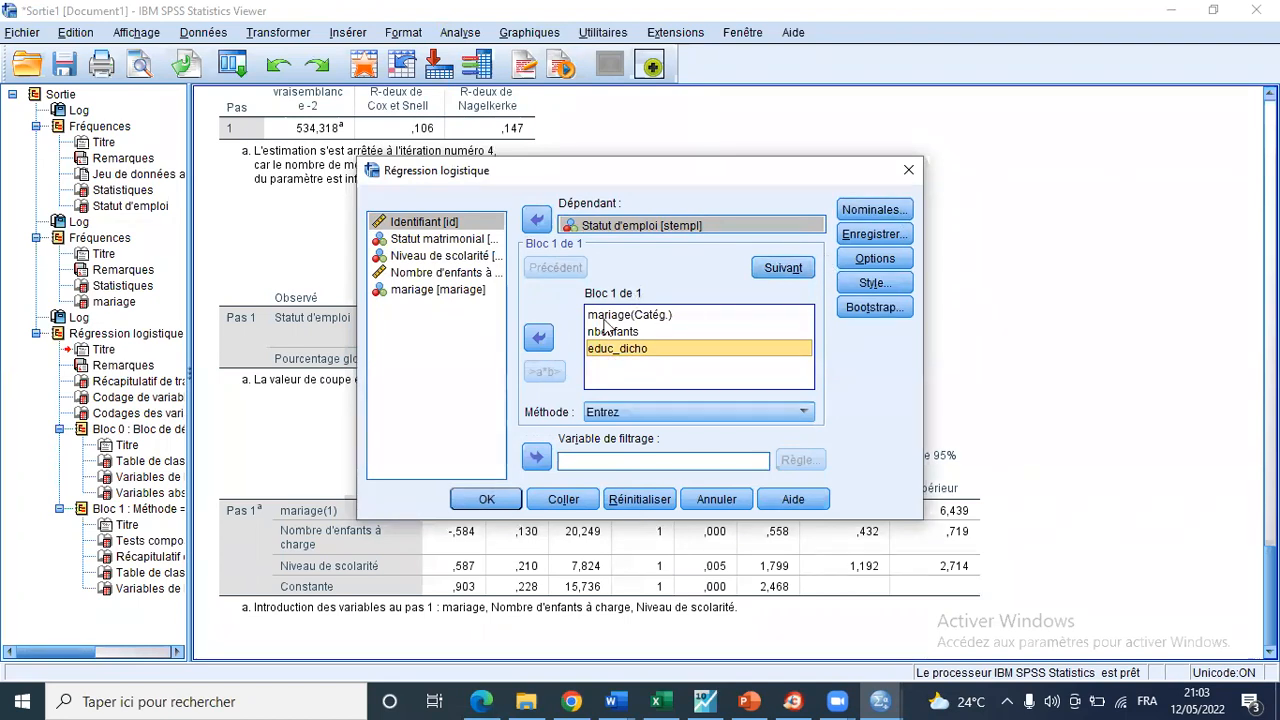
pyautogui.click(727, 315)
# Remove mariage from the categorical covariates and declare it again with the Indicateur contrast and the last category as reference.
pyautogui.click(875, 210)
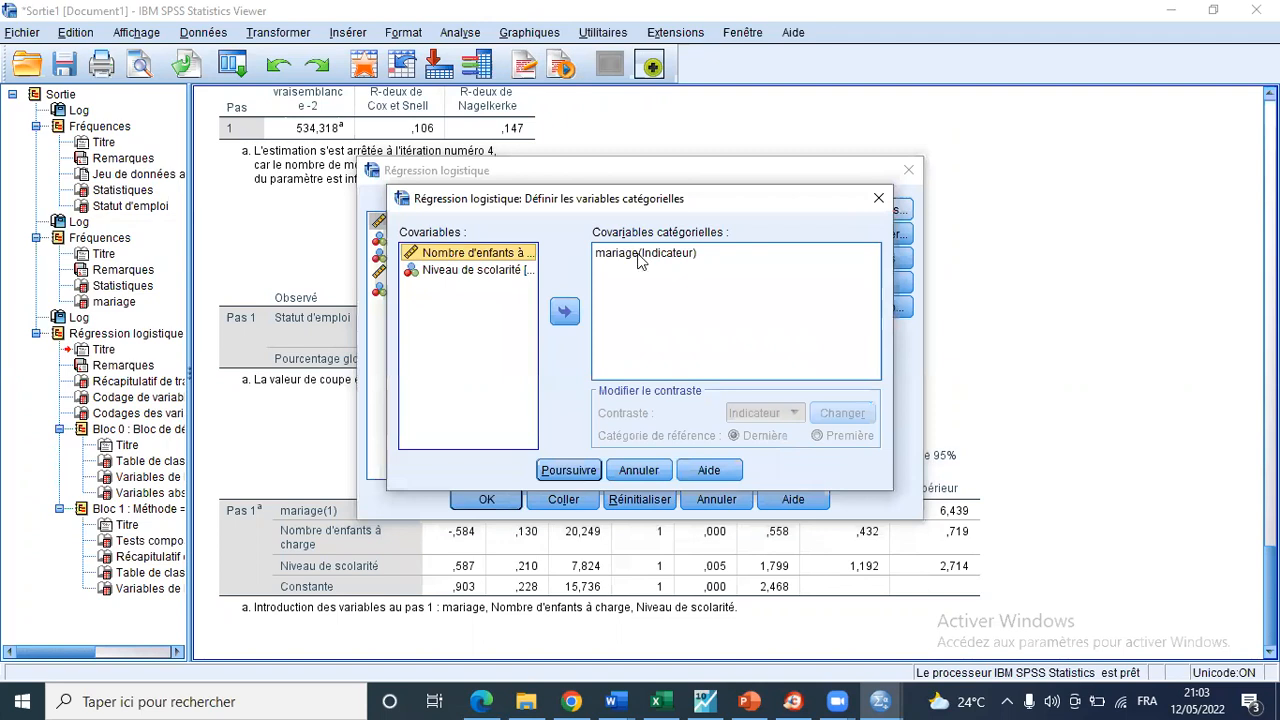
pyautogui.click(640, 256)
pyautogui.moveTo(495, 315); pyautogui.dragTo(465, 310)
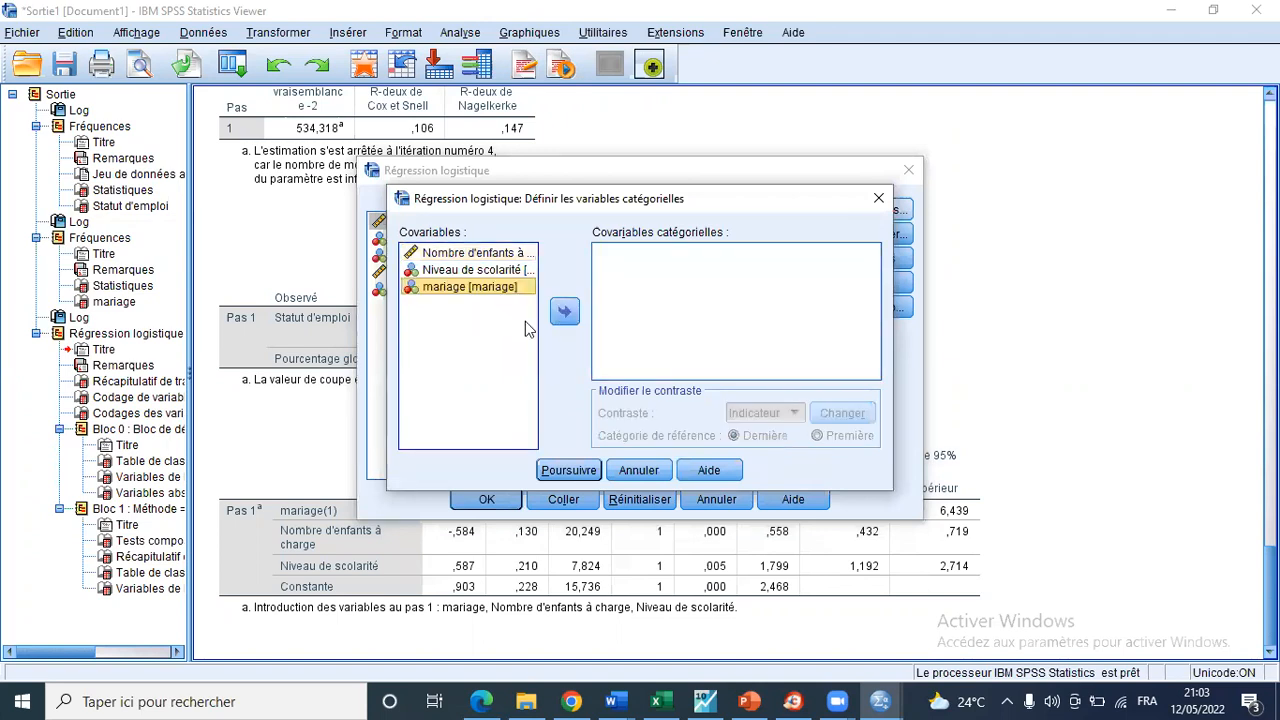
pyautogui.click(564, 313)
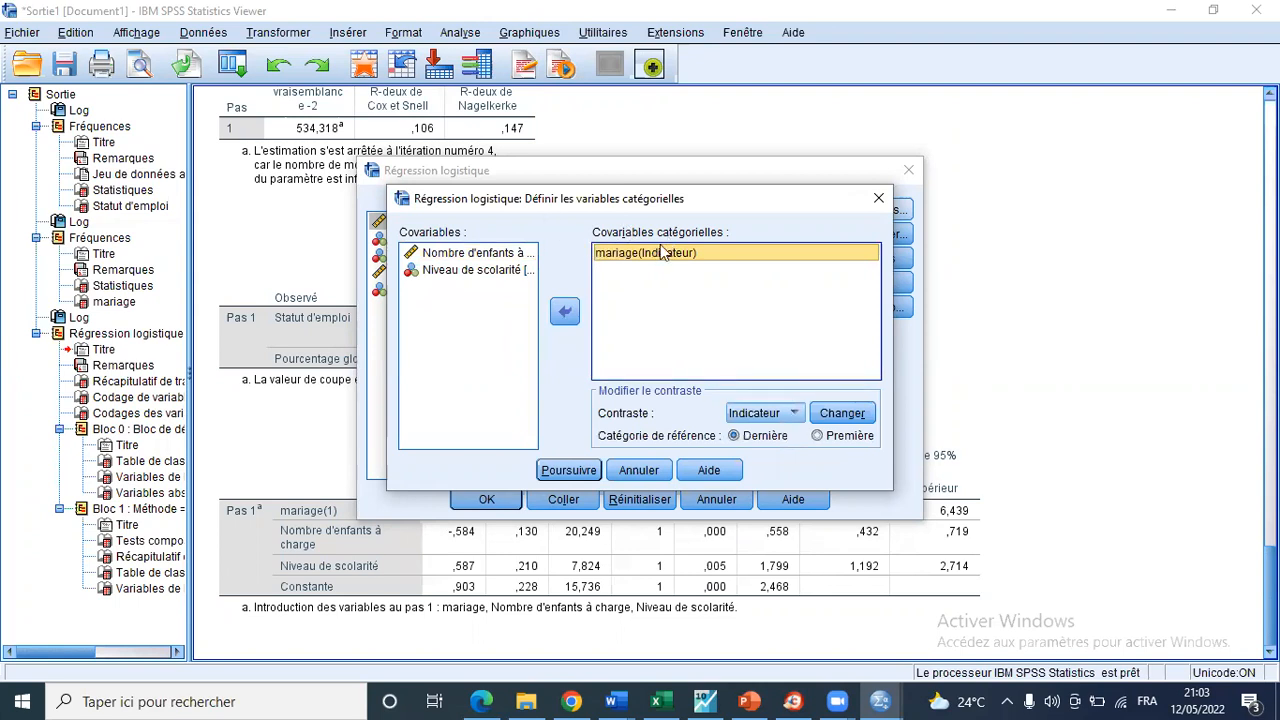
pyautogui.click(570, 476)
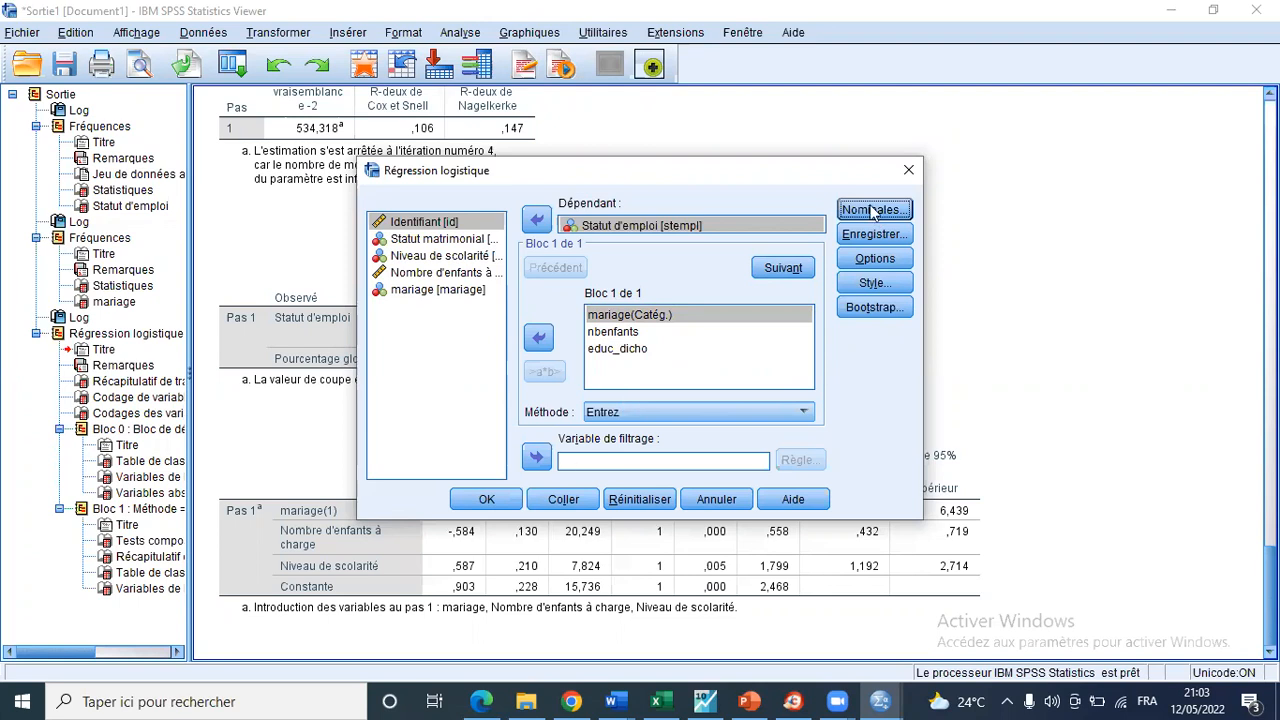
# Review the binary logistic regression options, including the 95% confidence interval for exp(B), keeping the settings as they are.
pyautogui.click(868, 259)
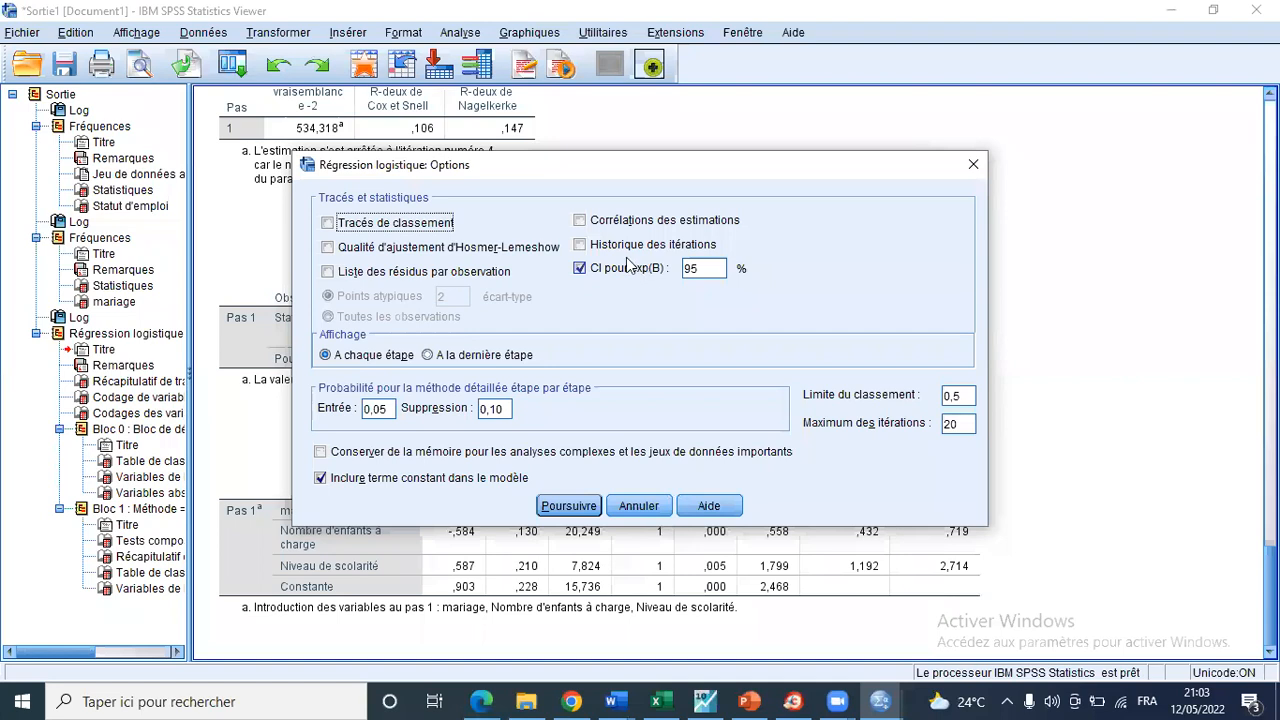
pyautogui.click(704, 268)
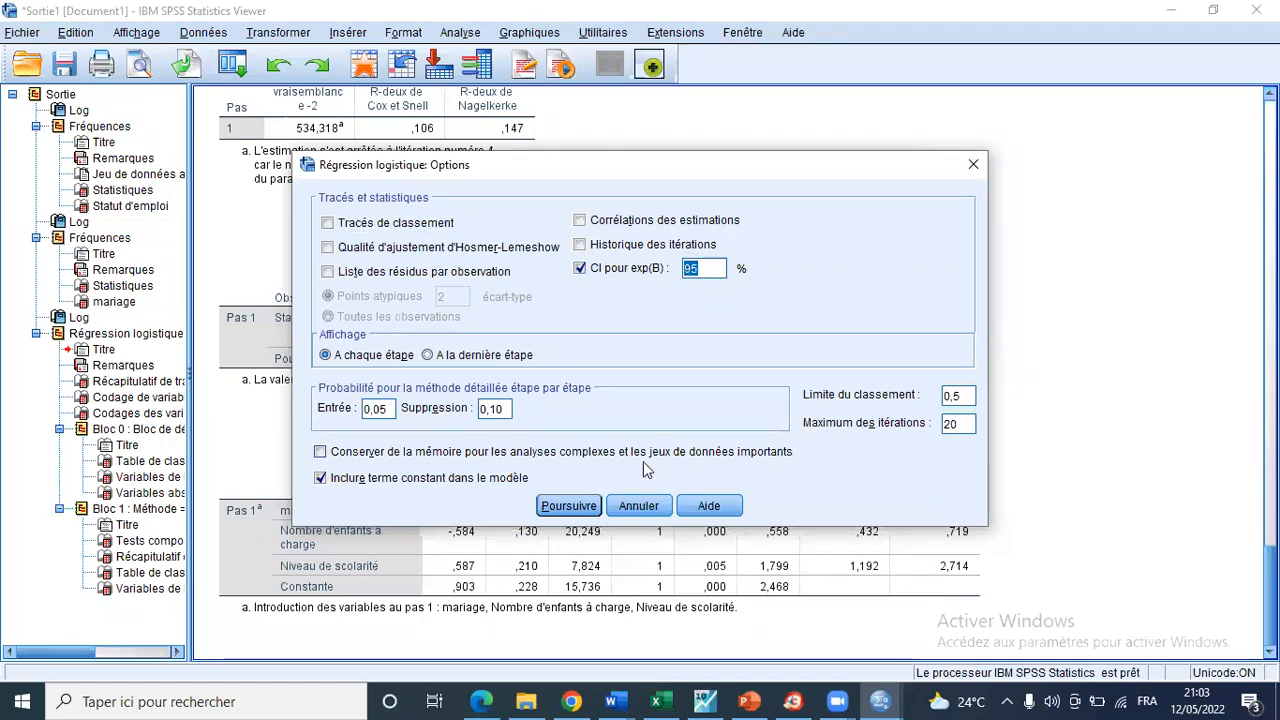
pyautogui.click(562, 505)
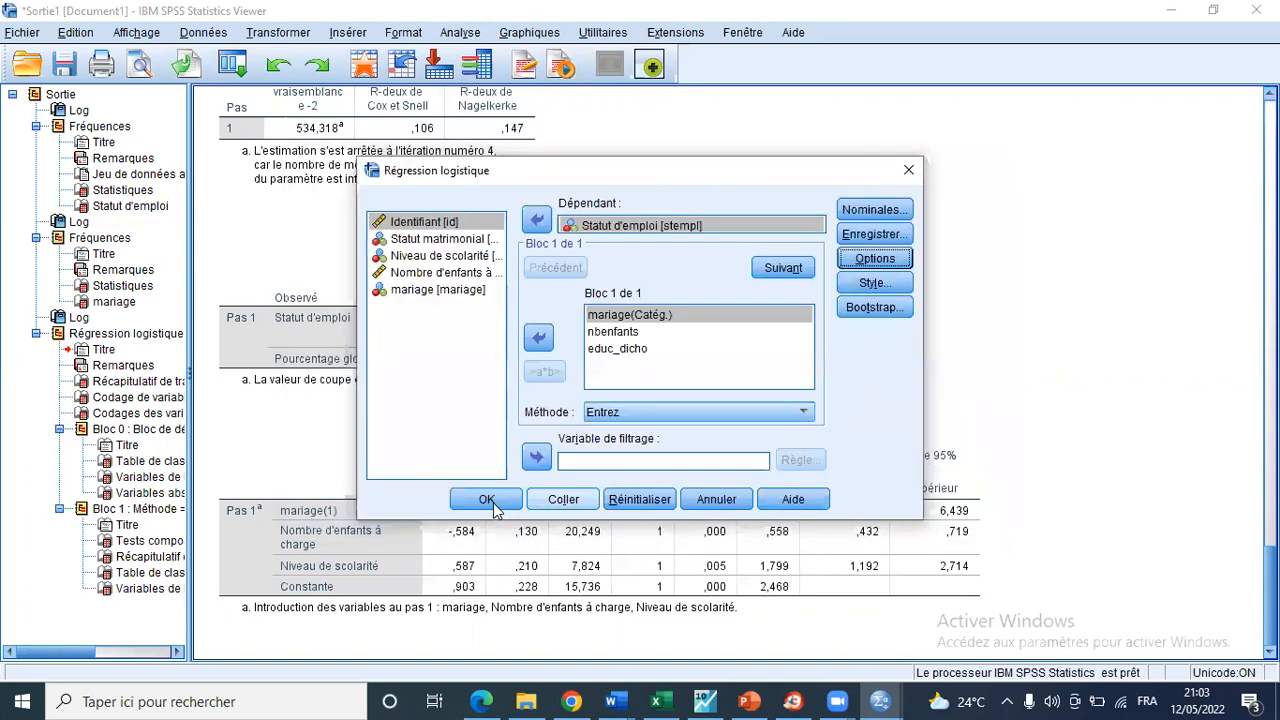
pyautogui.click(486, 499)
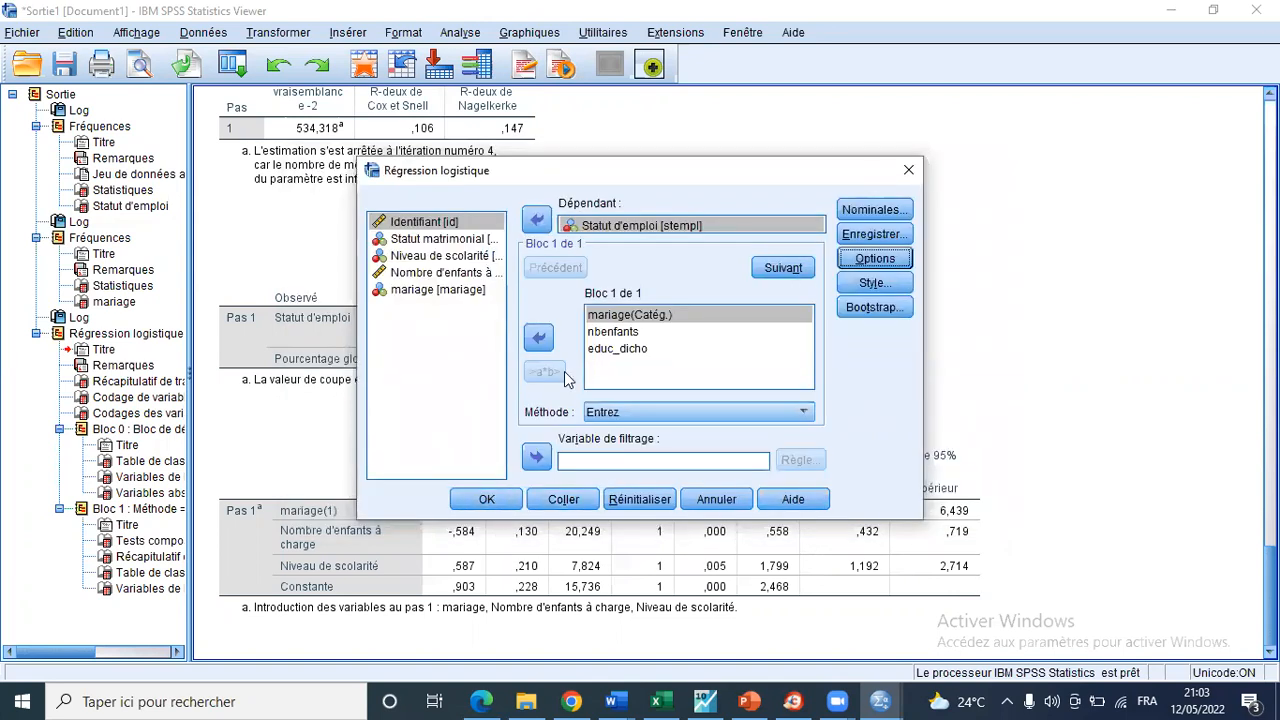
# Examine the binary logistic output, from the dependent and categorical variable coding tables to the Variables de l'équation table.
pyautogui.scroll(1, 540, 385)
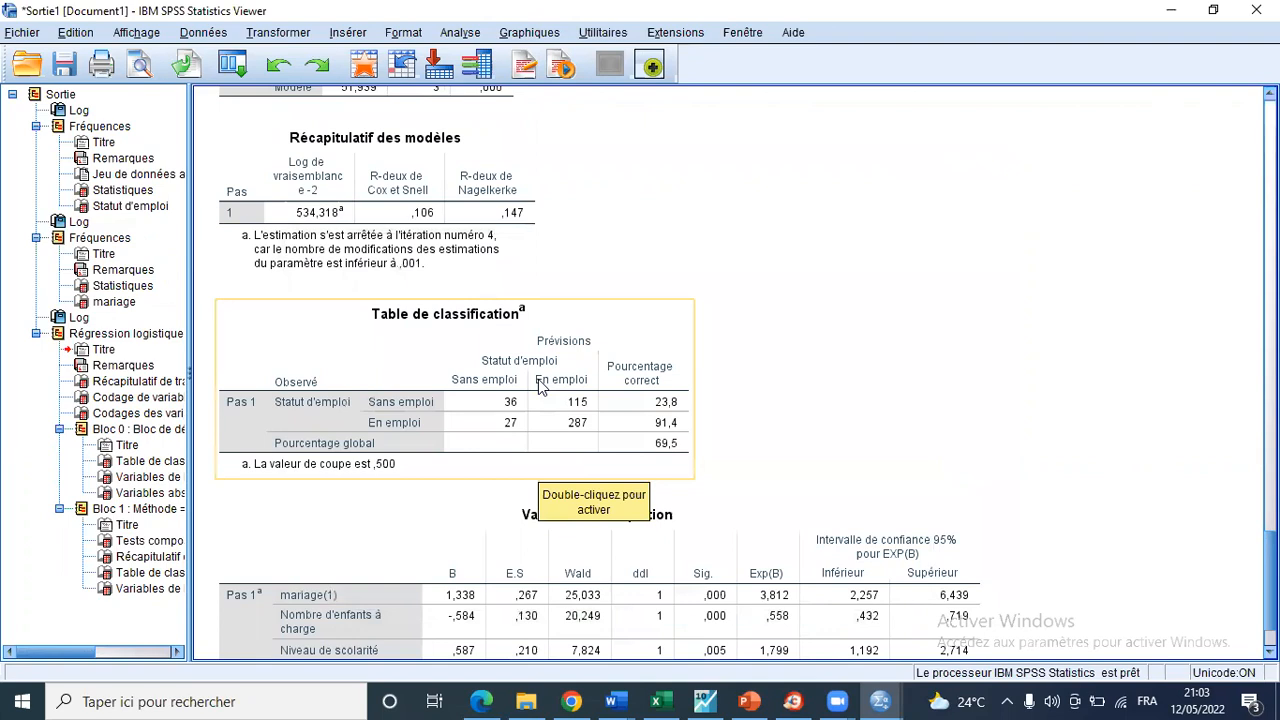
pyautogui.scroll(10, 538, 382)
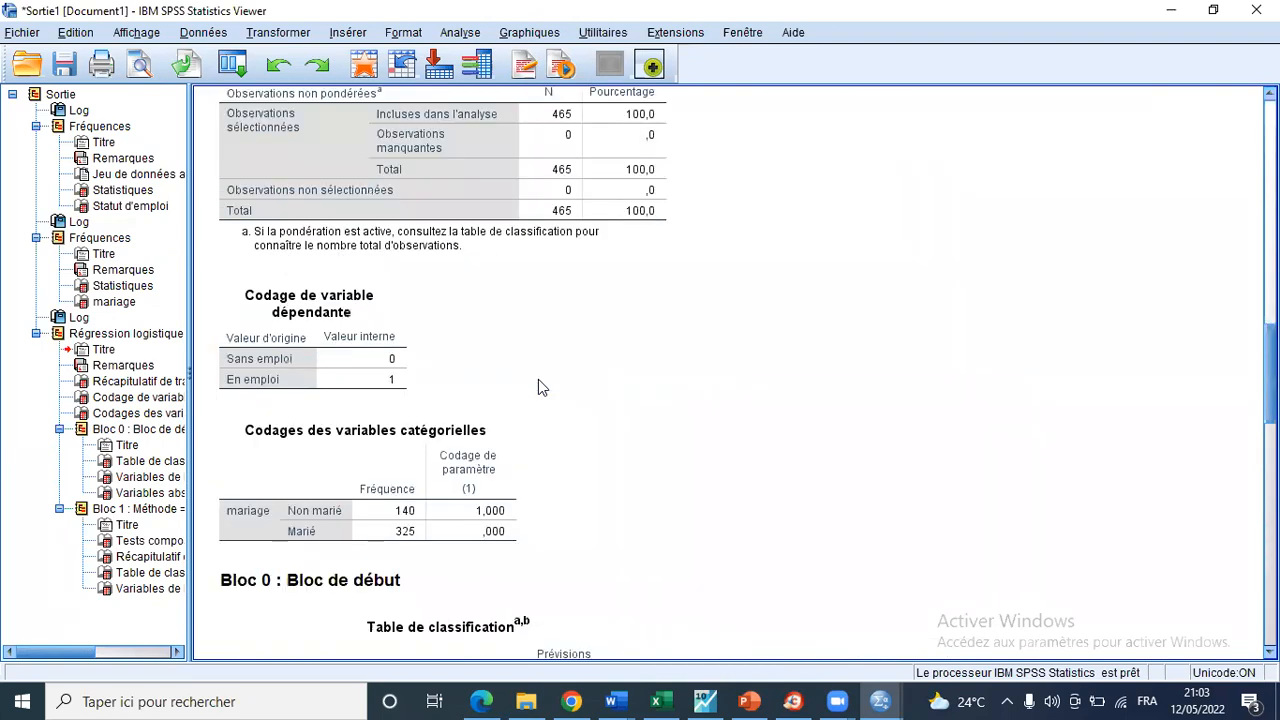
pyautogui.scroll(-10, 538, 387)
pyautogui.scroll(-3, 540, 384)
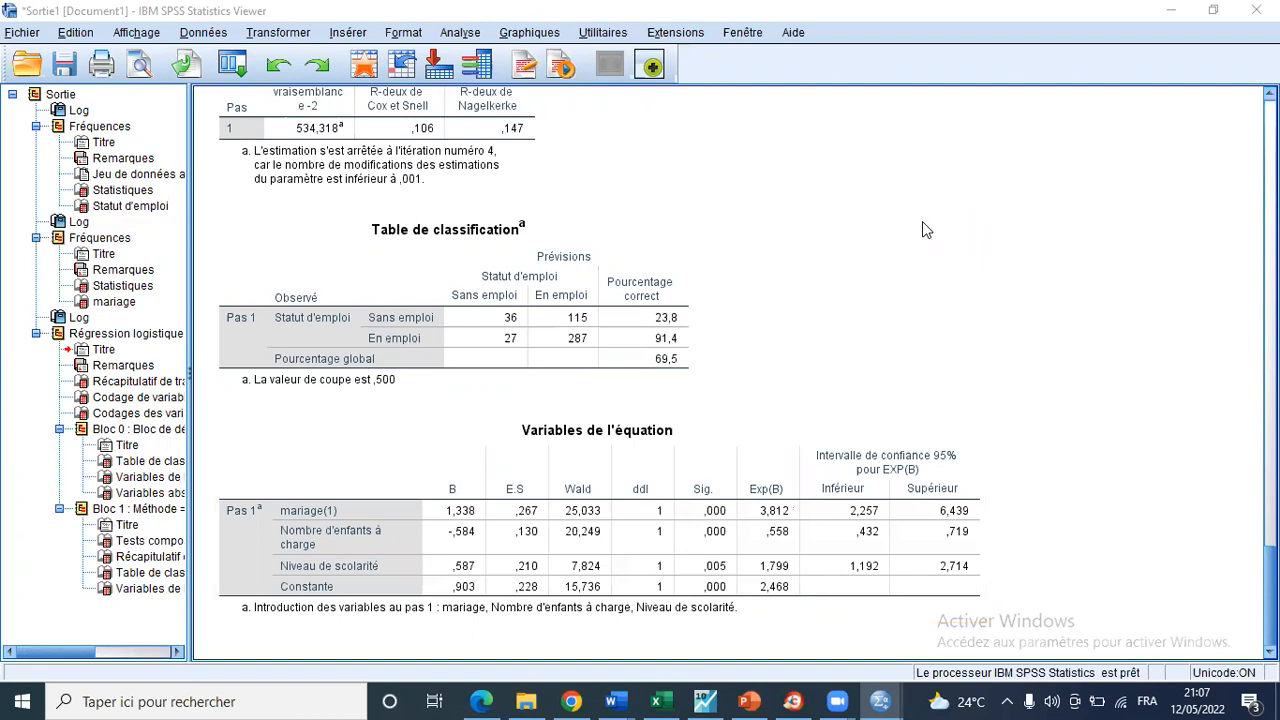
pyautogui.click(578, 518)
# Start a multinomial logistic regression with Statut matrimonial (stmatri) as the dependent variable and the last category as reference.
pyautogui.click(457, 33)
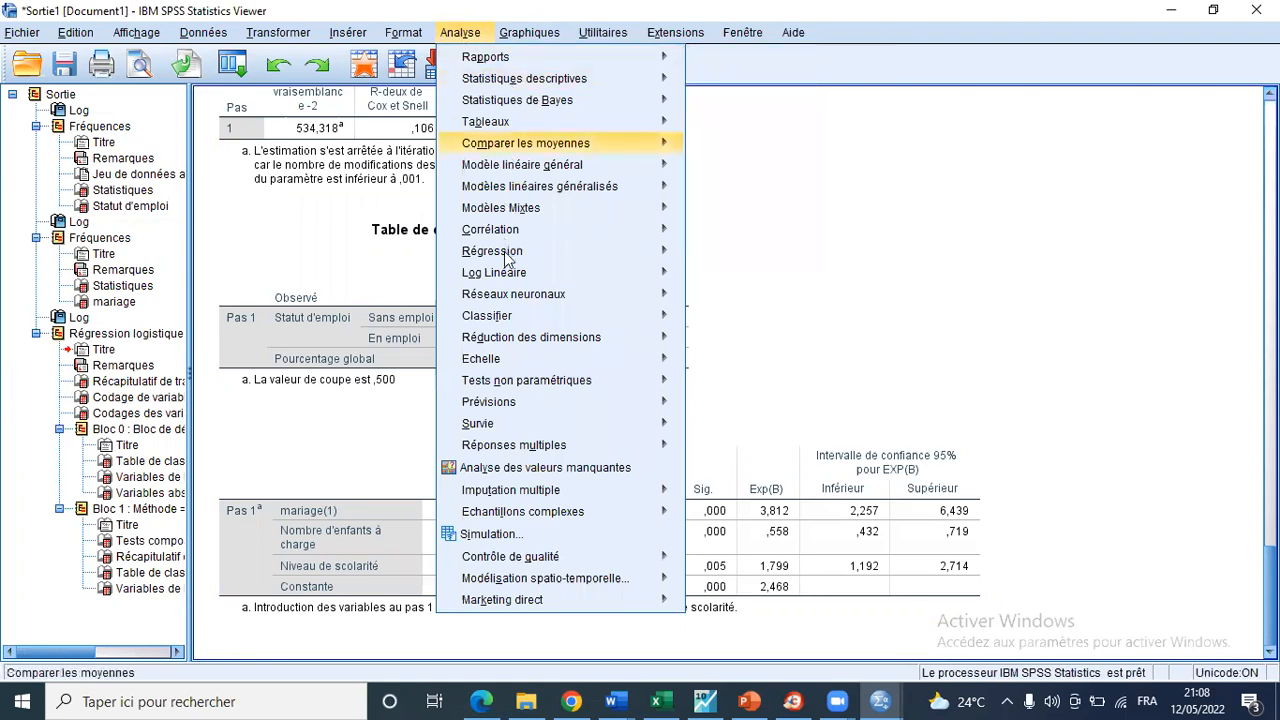
pyautogui.moveTo(622, 252)
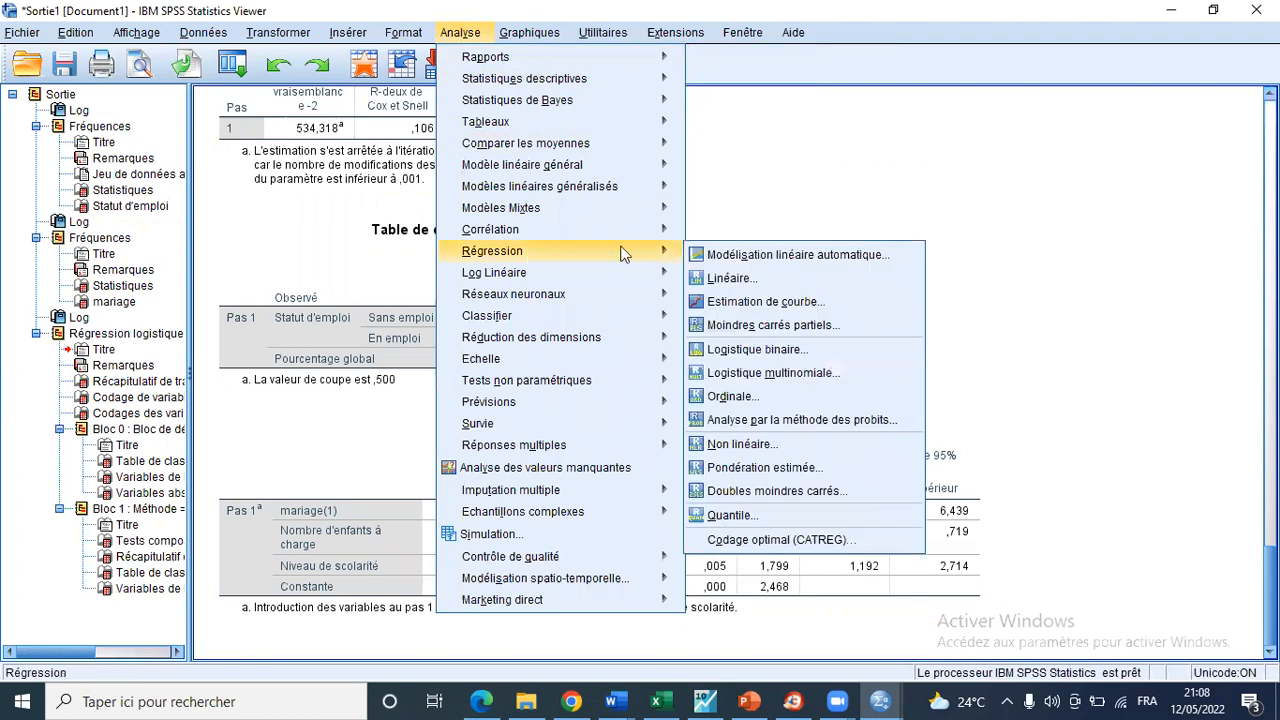
pyautogui.click(766, 373)
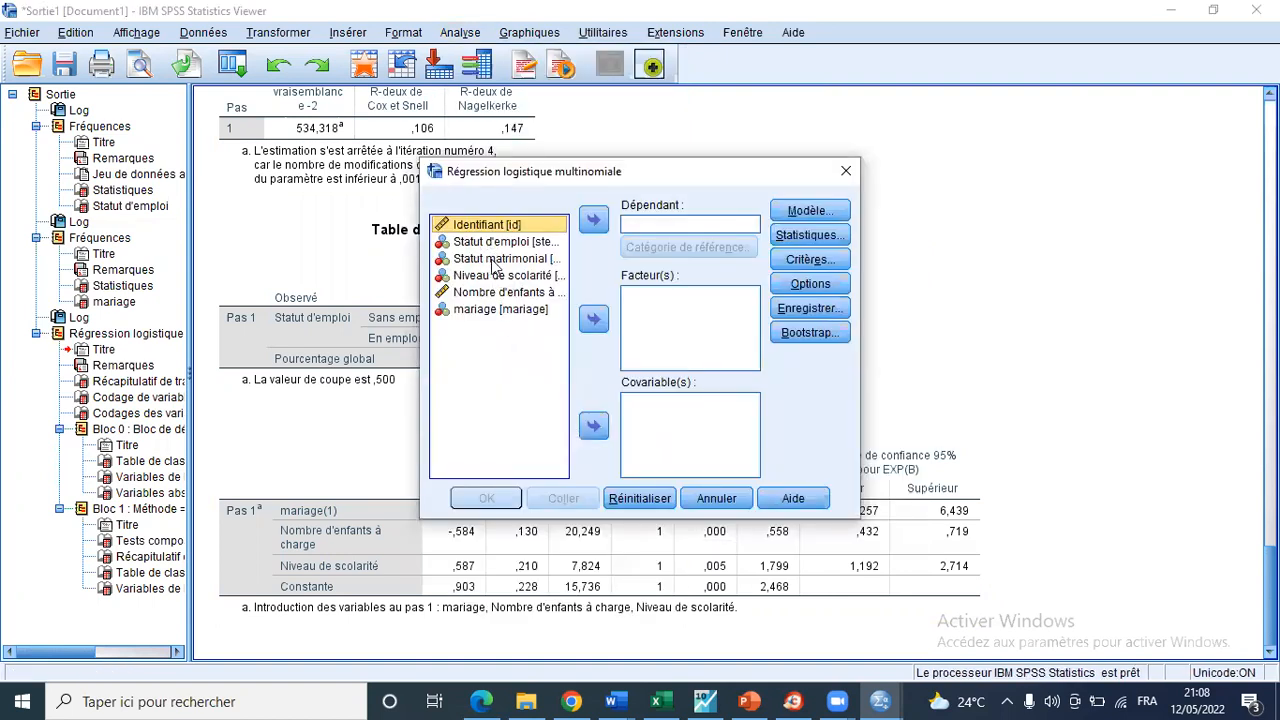
pyautogui.click(540, 256)
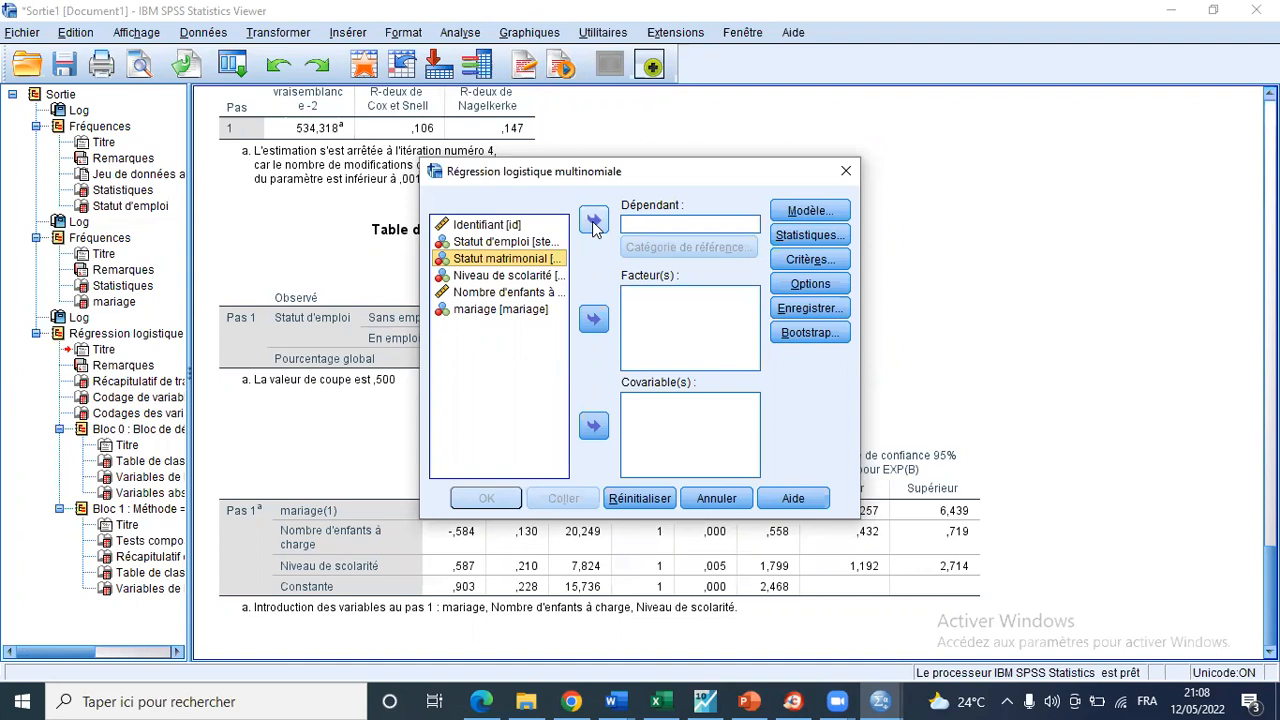
pyautogui.click(593, 222)
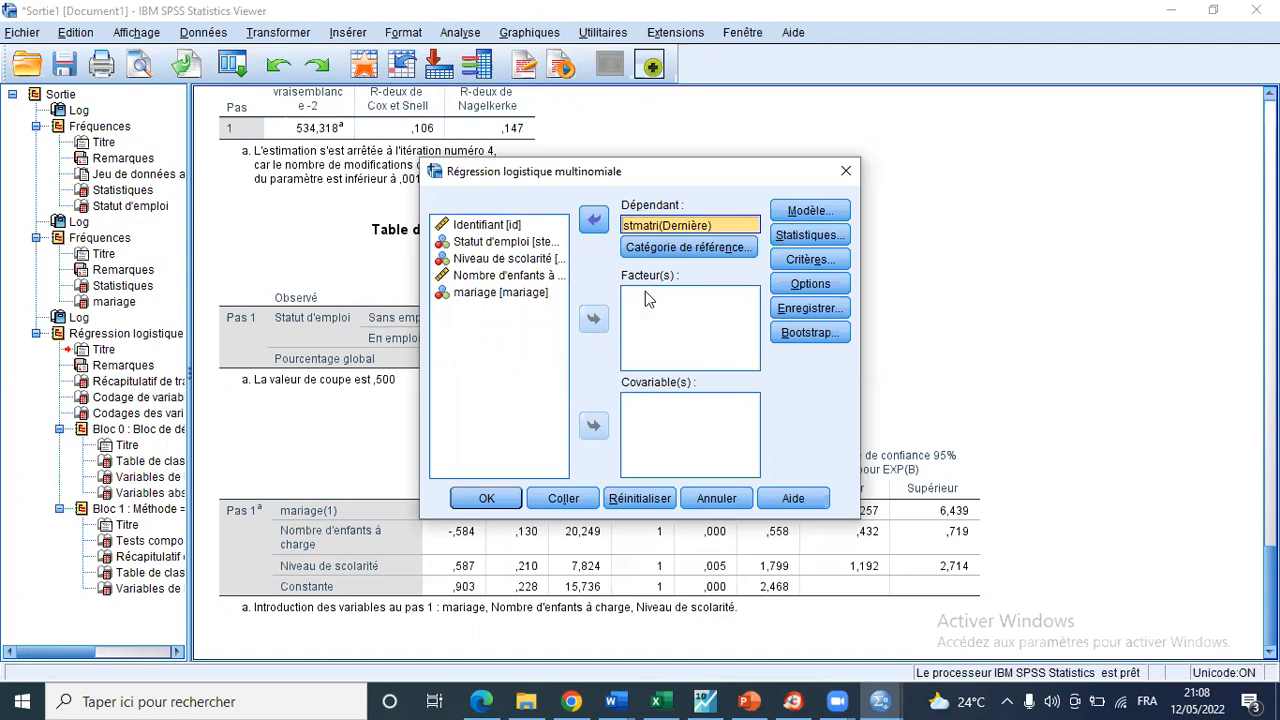
# Add Statut d'emploi, Niveau de scolarité and Nombre d'enfants à charge as factors of the multinomial model.
pyautogui.click(496, 245)
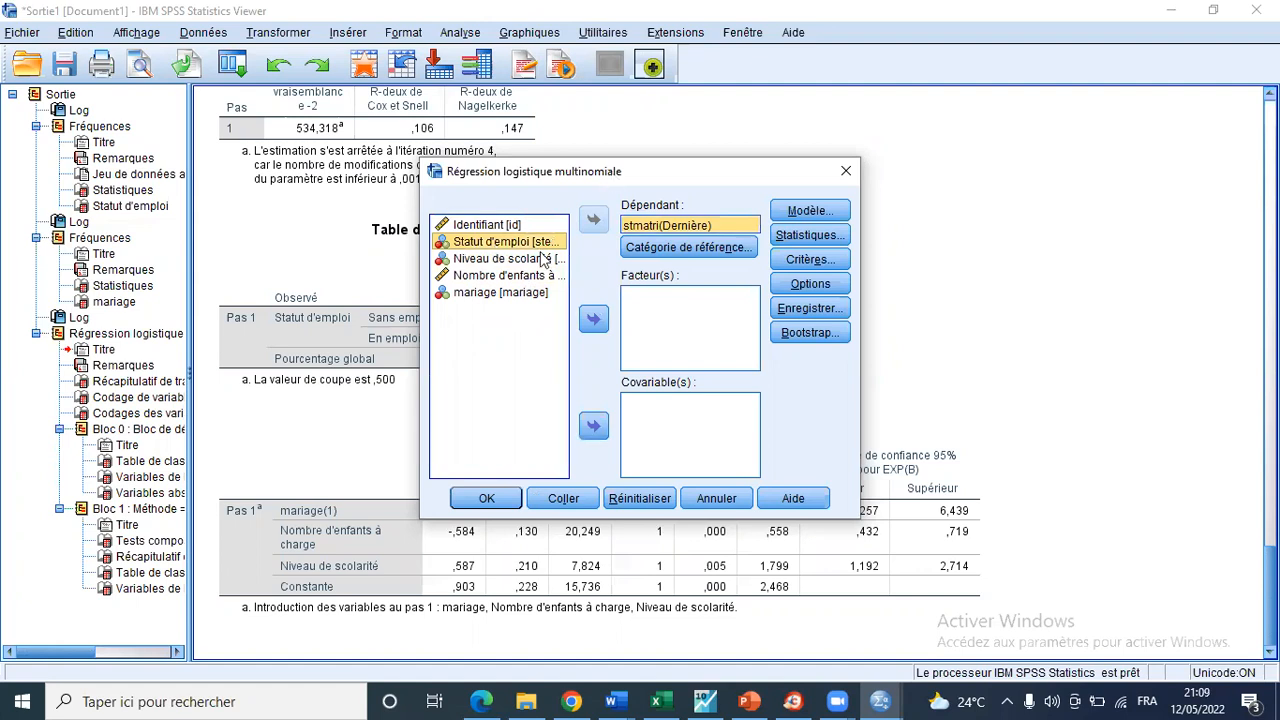
pyautogui.keyDown('ctrl'); pyautogui.click(465, 260); pyautogui.keyUp('ctrl')
pyautogui.hotkey('shift', 'Down')
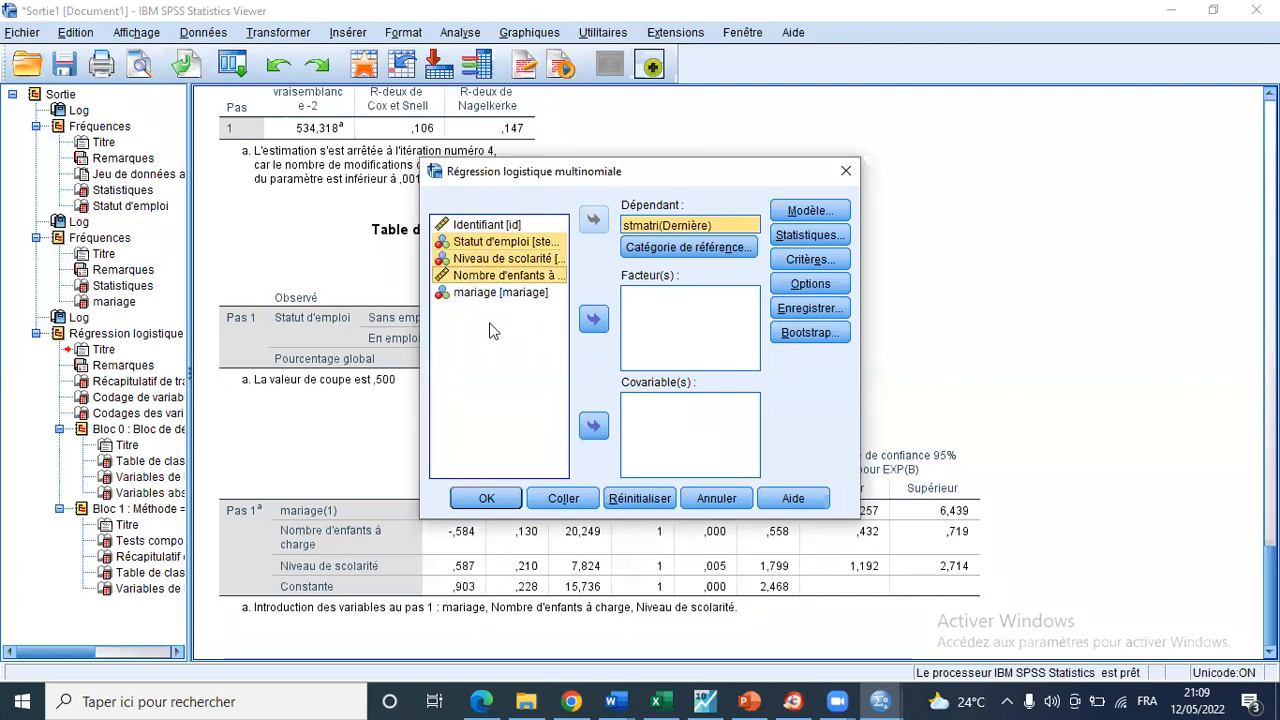
pyautogui.click(593, 318)
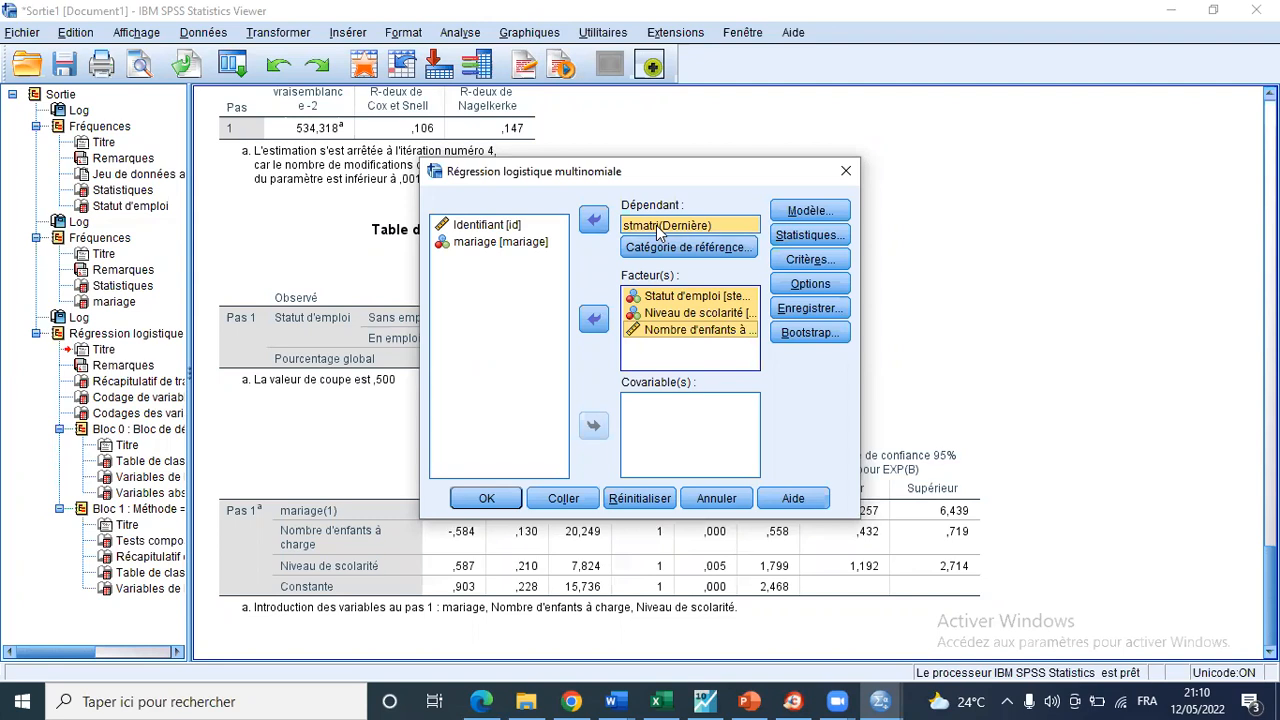
# Move Statut d'emploi from the factors to the covariates and run the multinomial regression with a 95% confidence interval.
pyautogui.click(657, 227)
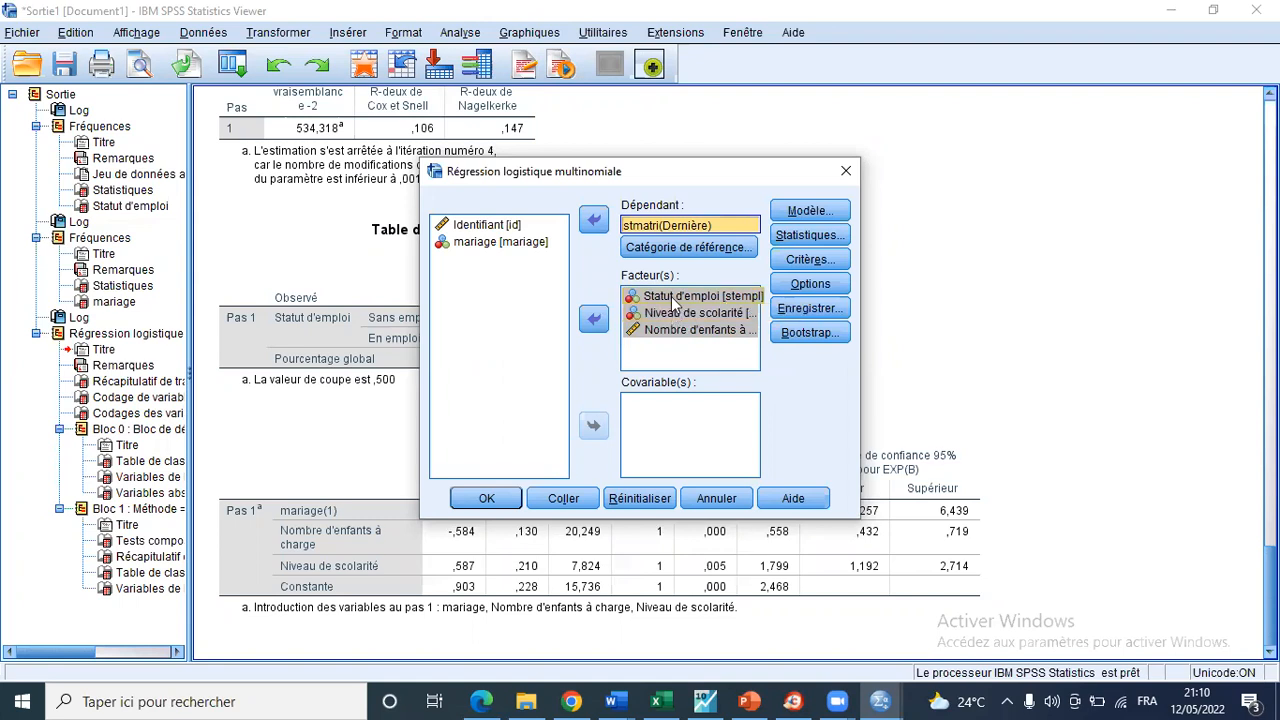
pyautogui.click(600, 320)
pyautogui.click(591, 426)
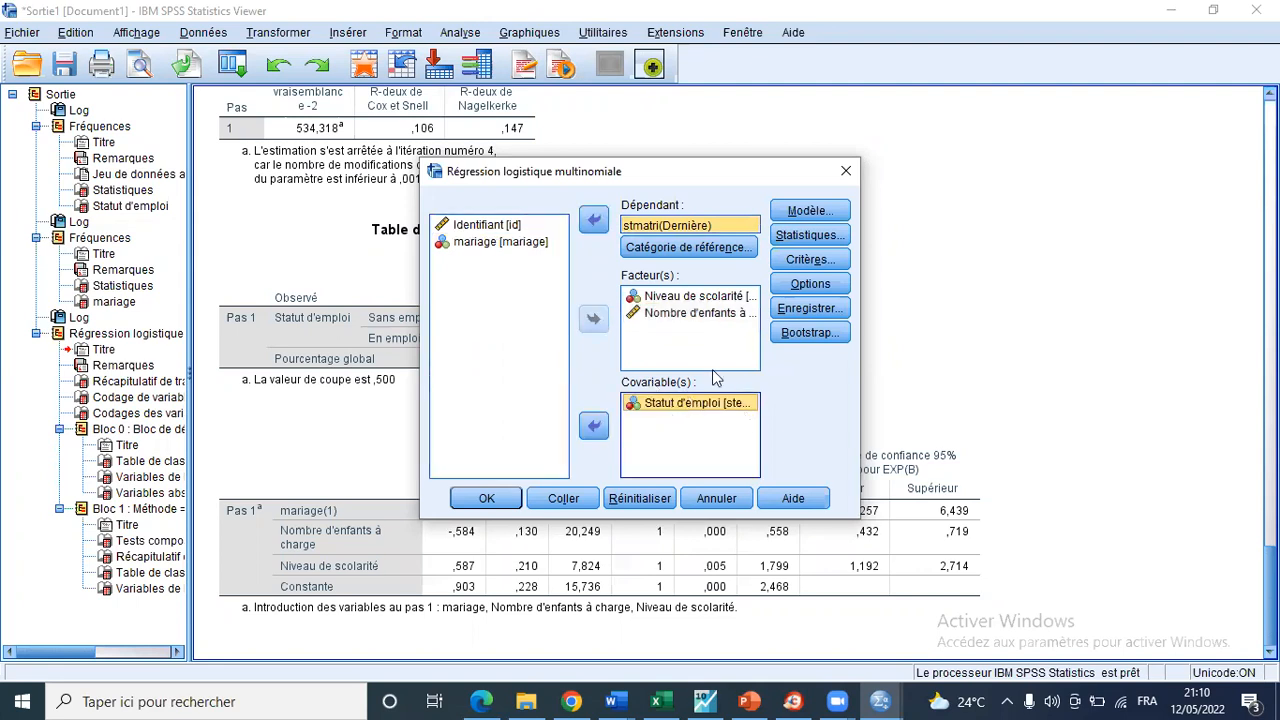
pyautogui.click(807, 235)
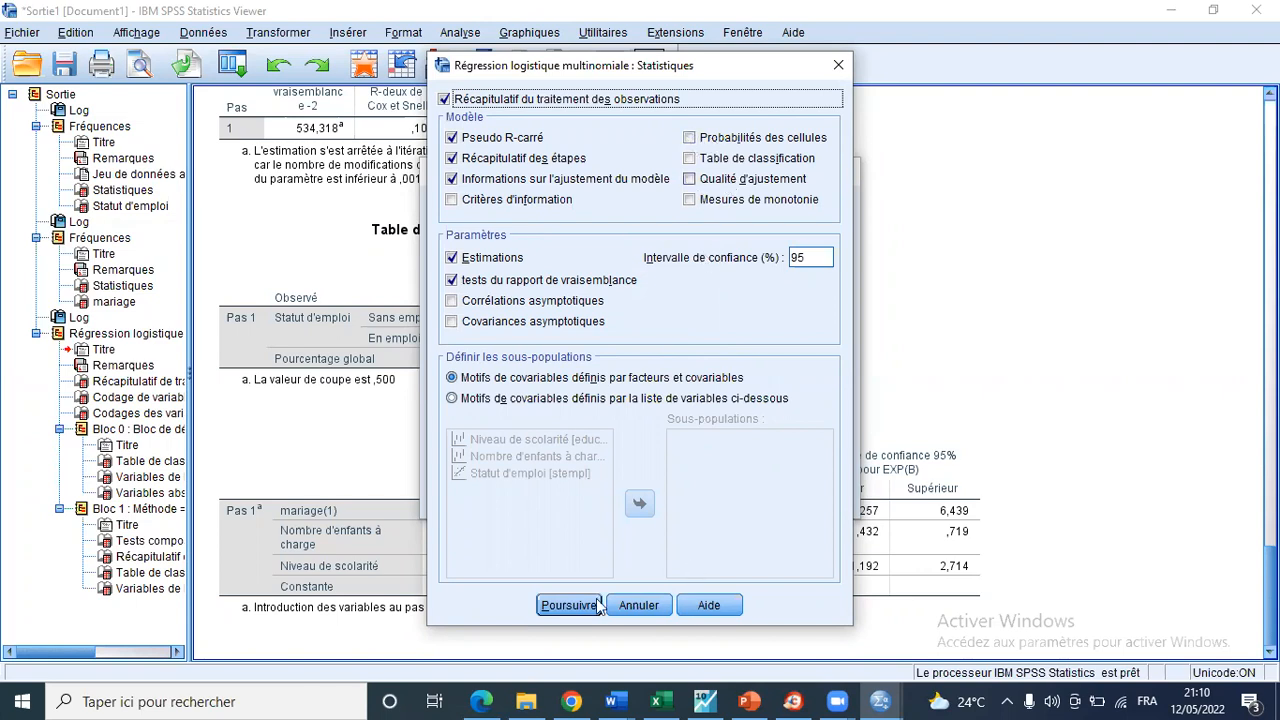
pyautogui.click(566, 604)
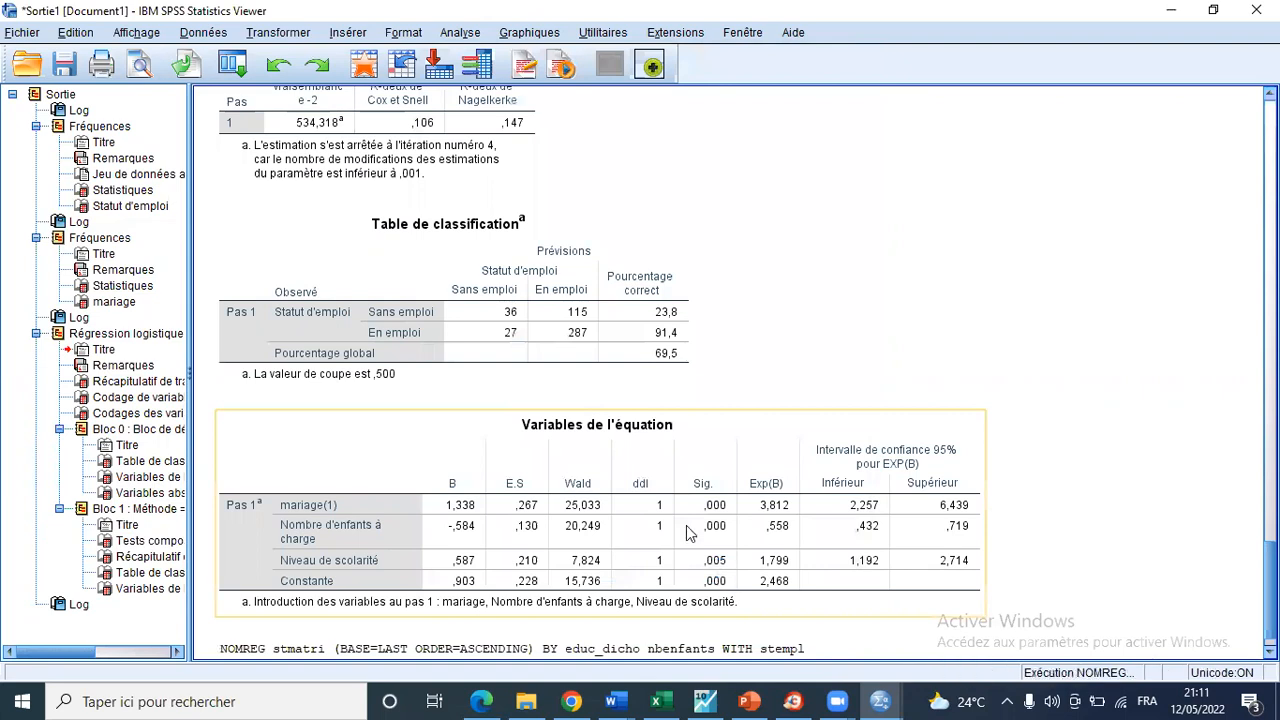
# Look through the multinomial regression output, from the model fit information and pseudo R-deux to the parameter estimates.
pyautogui.scroll(-3, 670, 532)
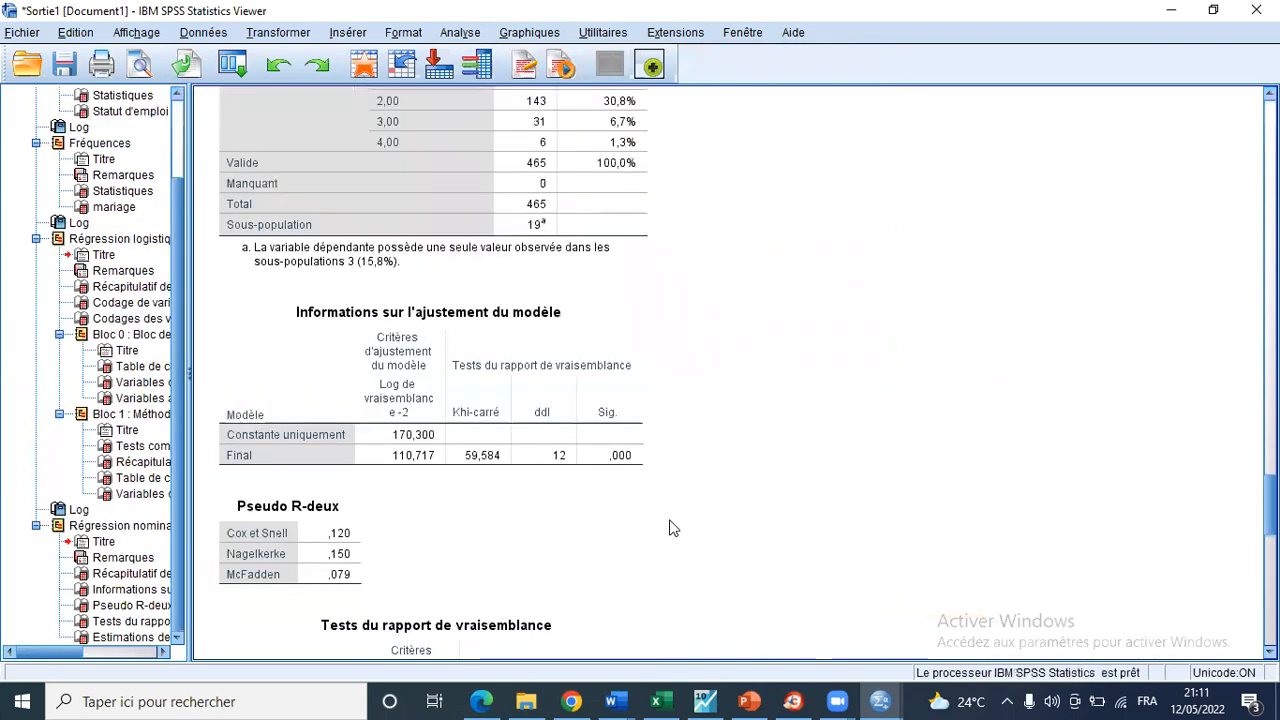
pyautogui.scroll(-8, 673, 528)
pyautogui.scroll(-3, 673, 528)
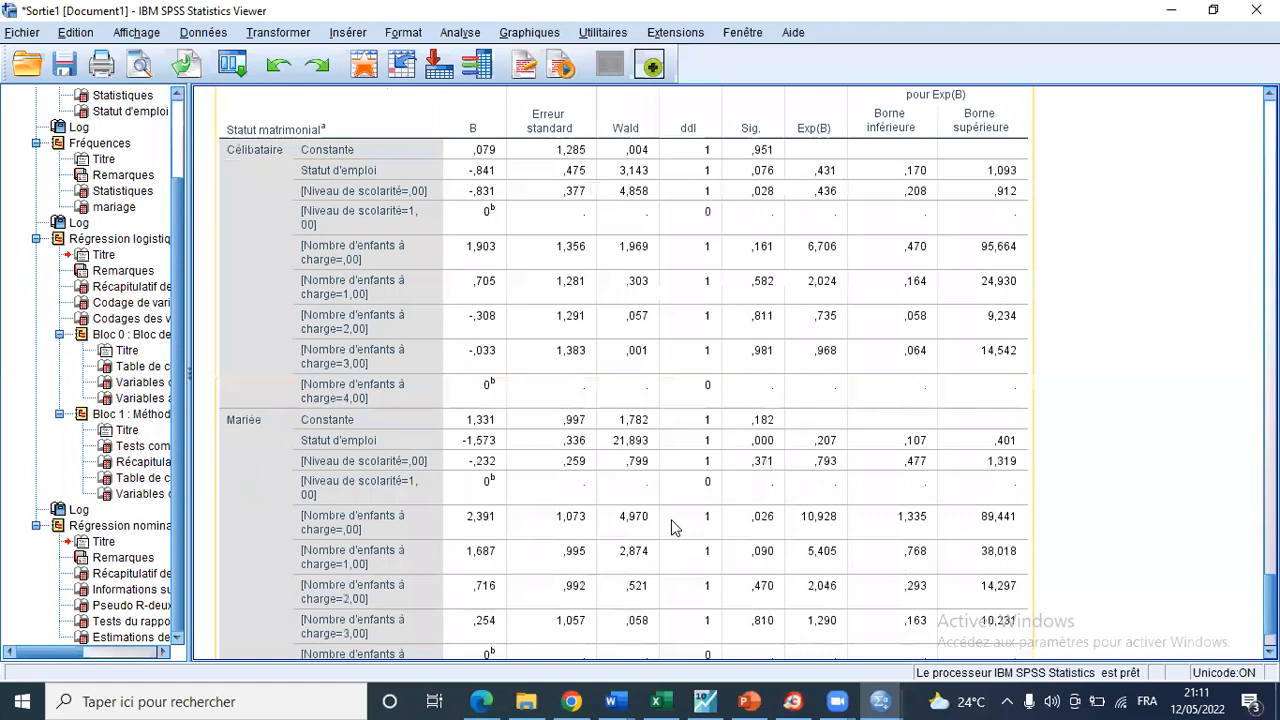
pyautogui.scroll(-1, 672, 518)
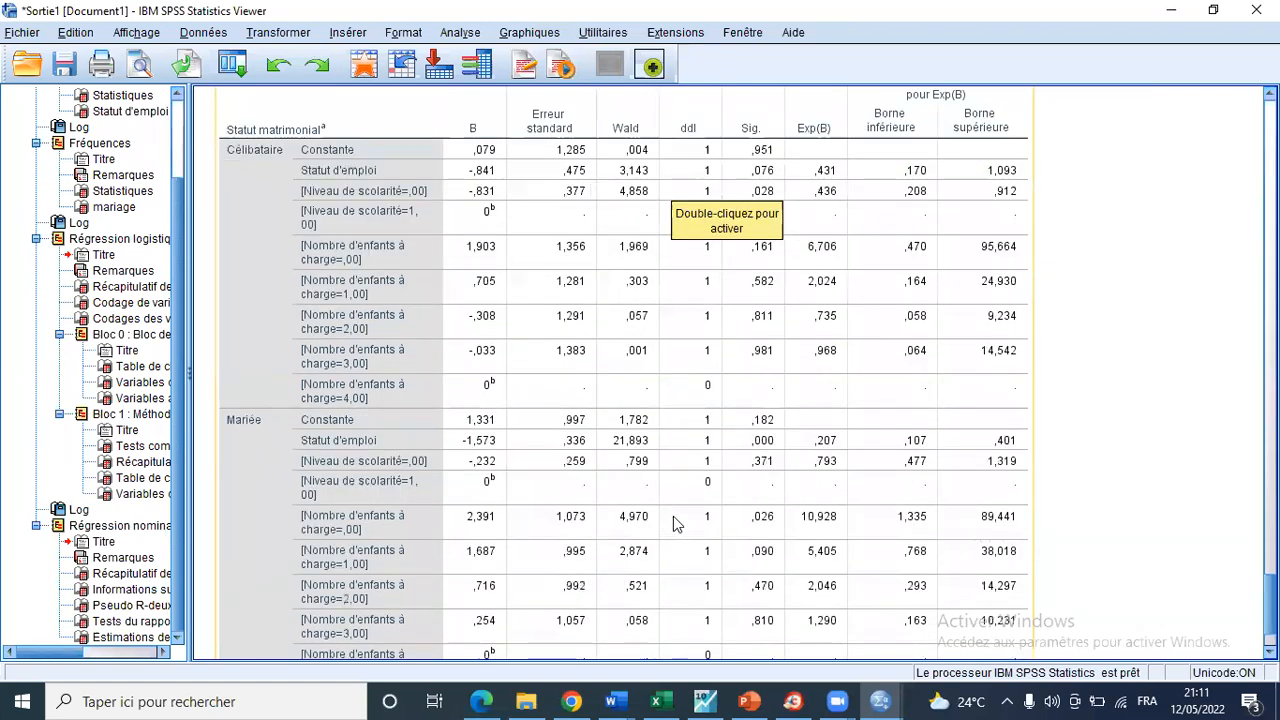
pyautogui.scroll(-1, 673, 516)
pyautogui.scroll(1, 673, 516)
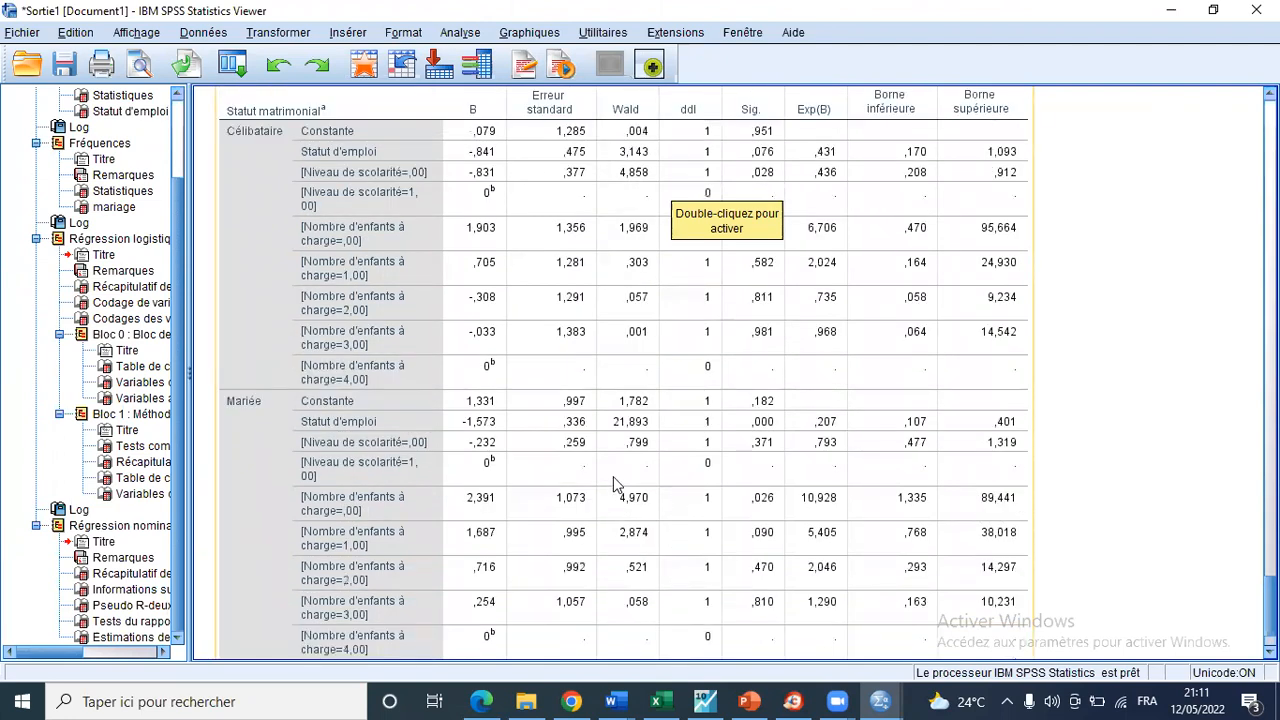
# Examine the Estimations des paramètres table for Célibataire and Mariée, including its reference category, coefficients, significance and Exp(B).
pyautogui.scroll(2, 613, 486)
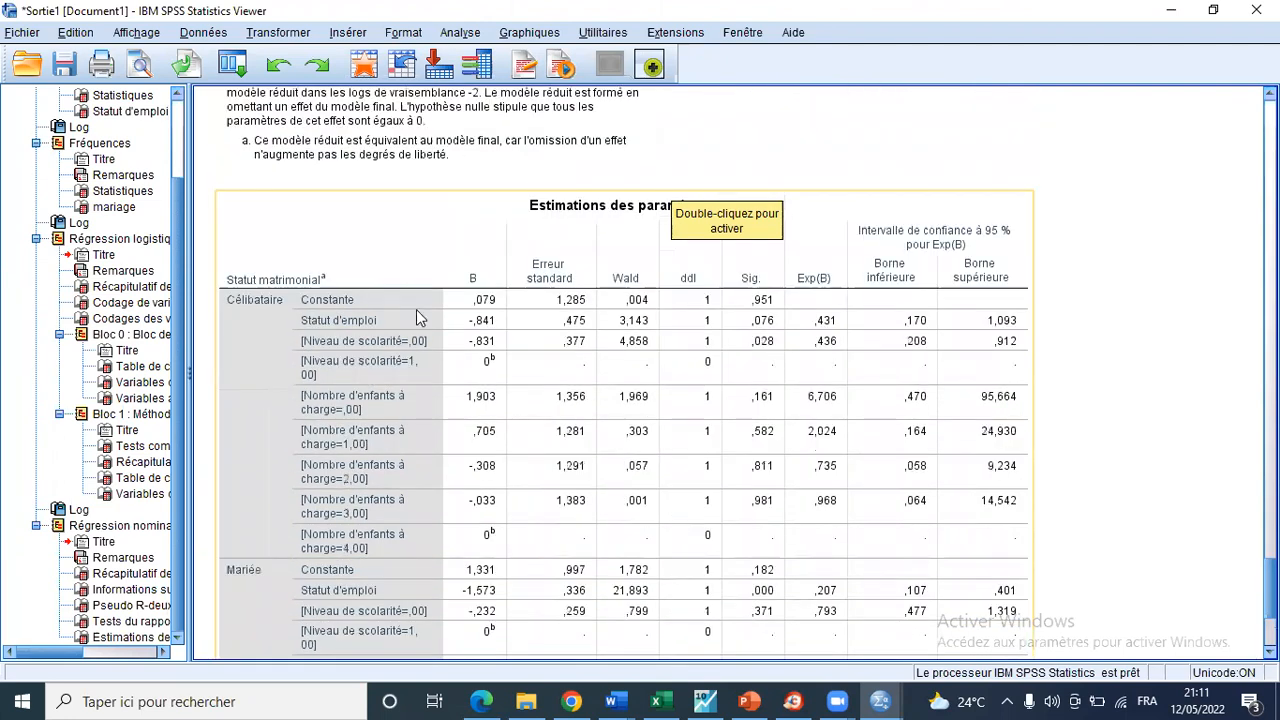
pyautogui.scroll(-1, 428, 341)
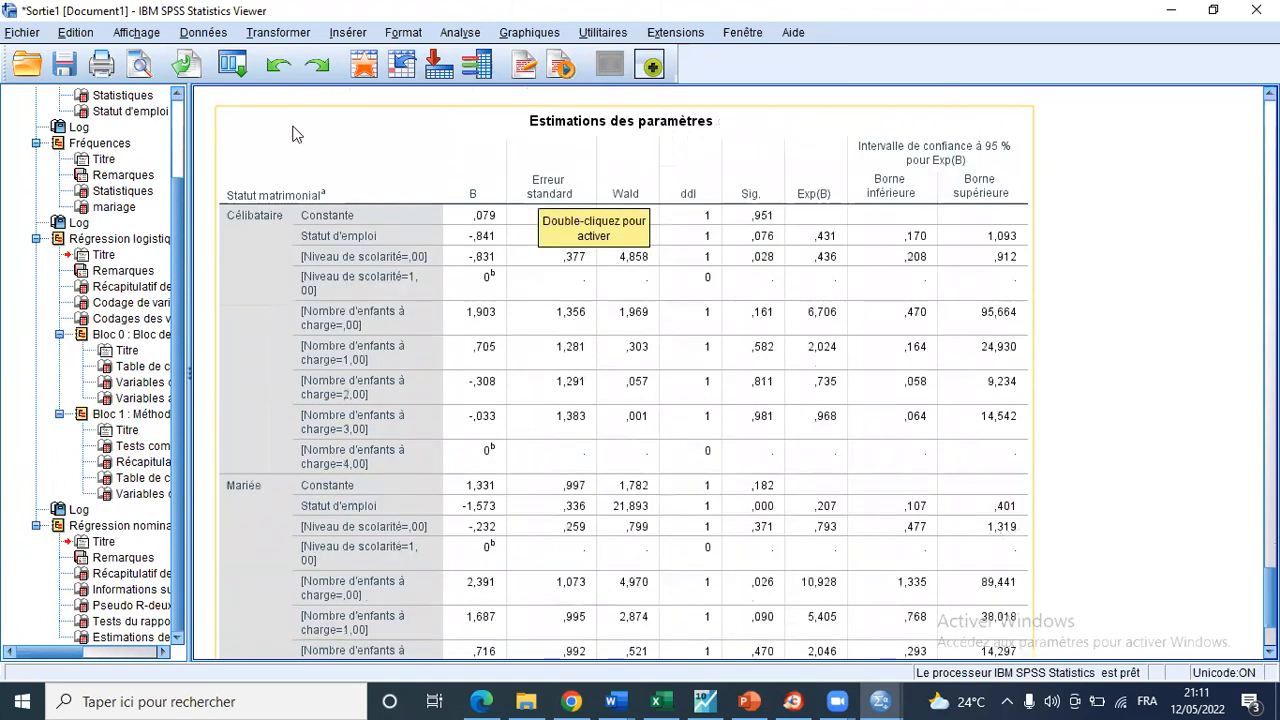
pyautogui.scroll(-1, 295, 130)
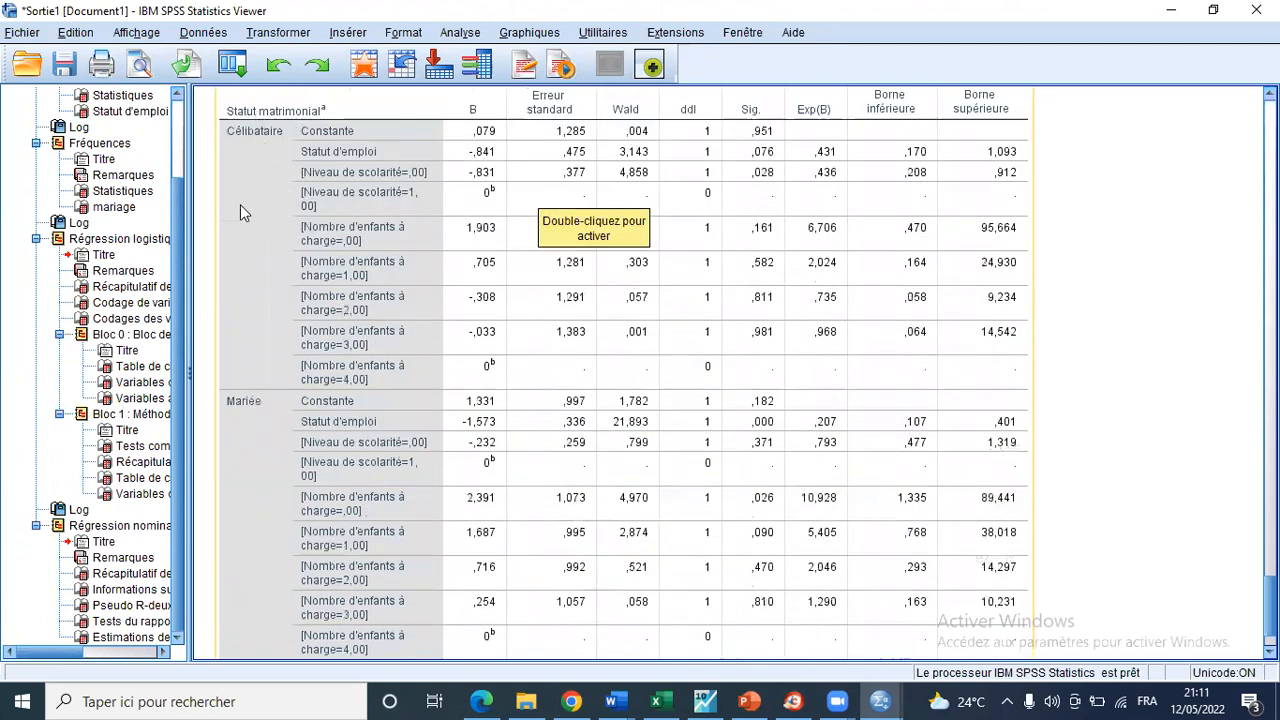
pyautogui.scroll(1, 240, 212)
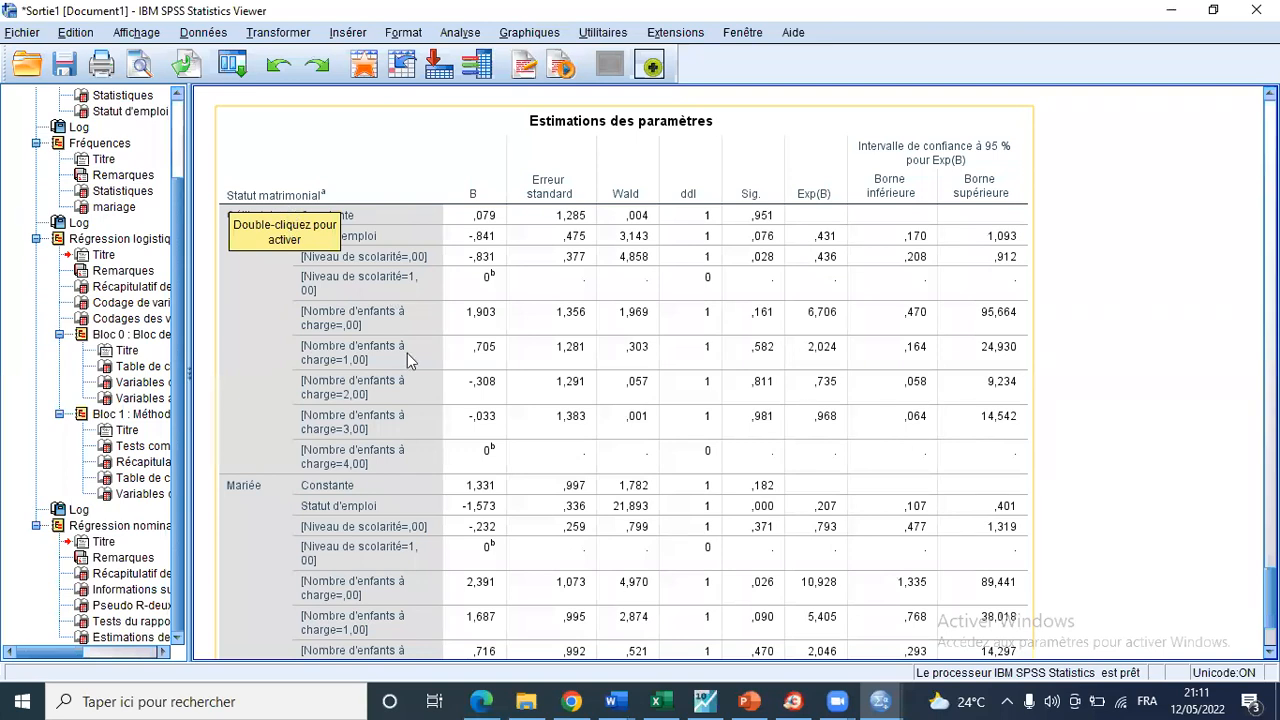
pyautogui.scroll(-2, 409, 353)
pyautogui.scroll(2, 409, 353)
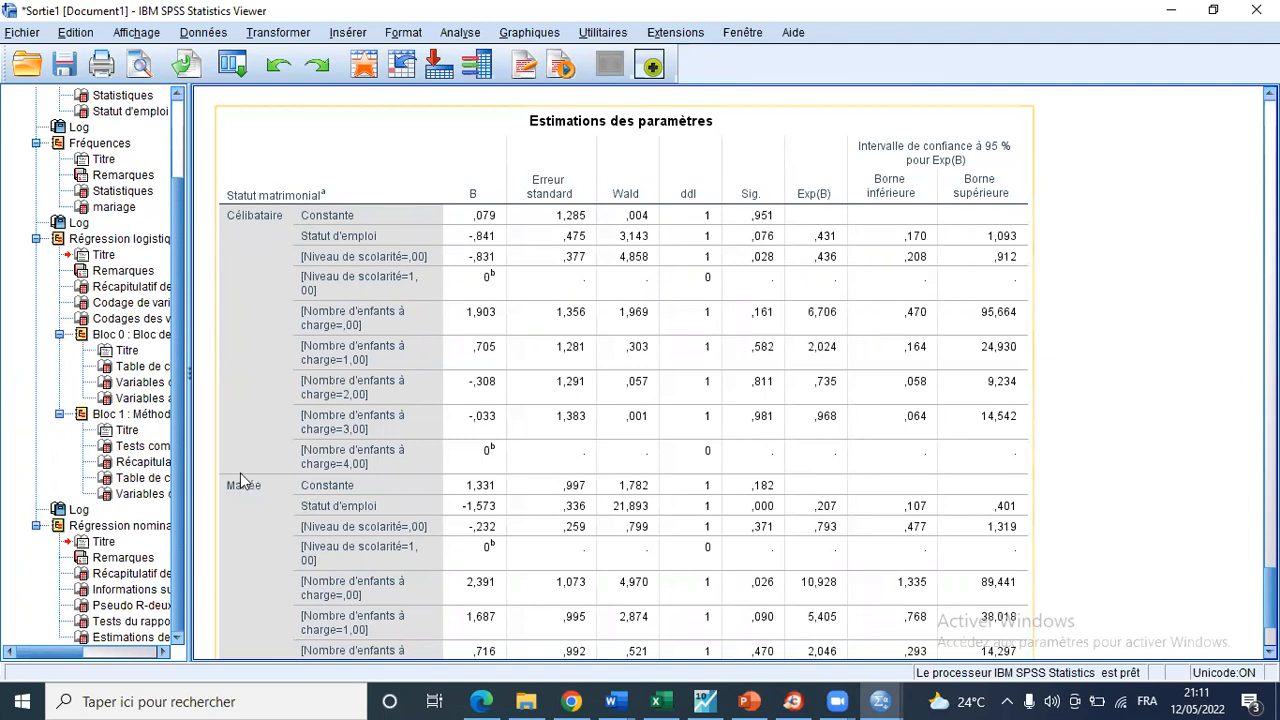
pyautogui.scroll(-2, 243, 440)
pyautogui.scroll(-2, 274, 435)
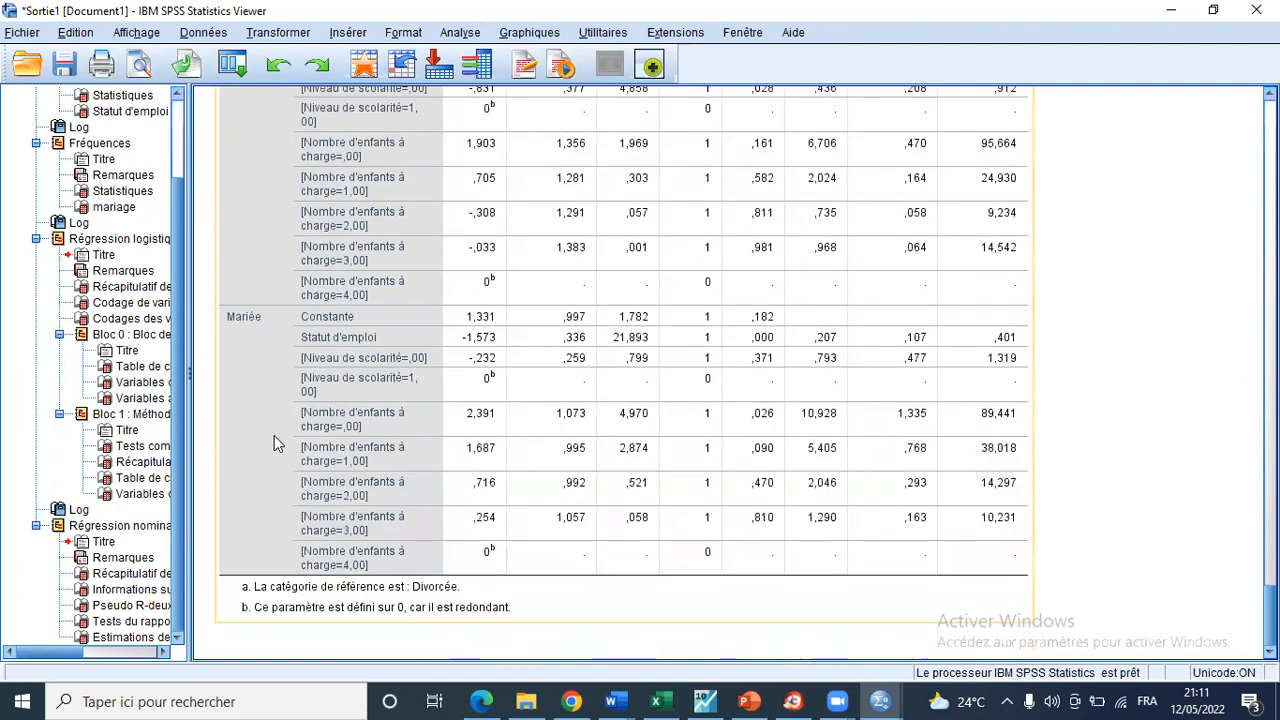
pyautogui.scroll(3, 236, 287)
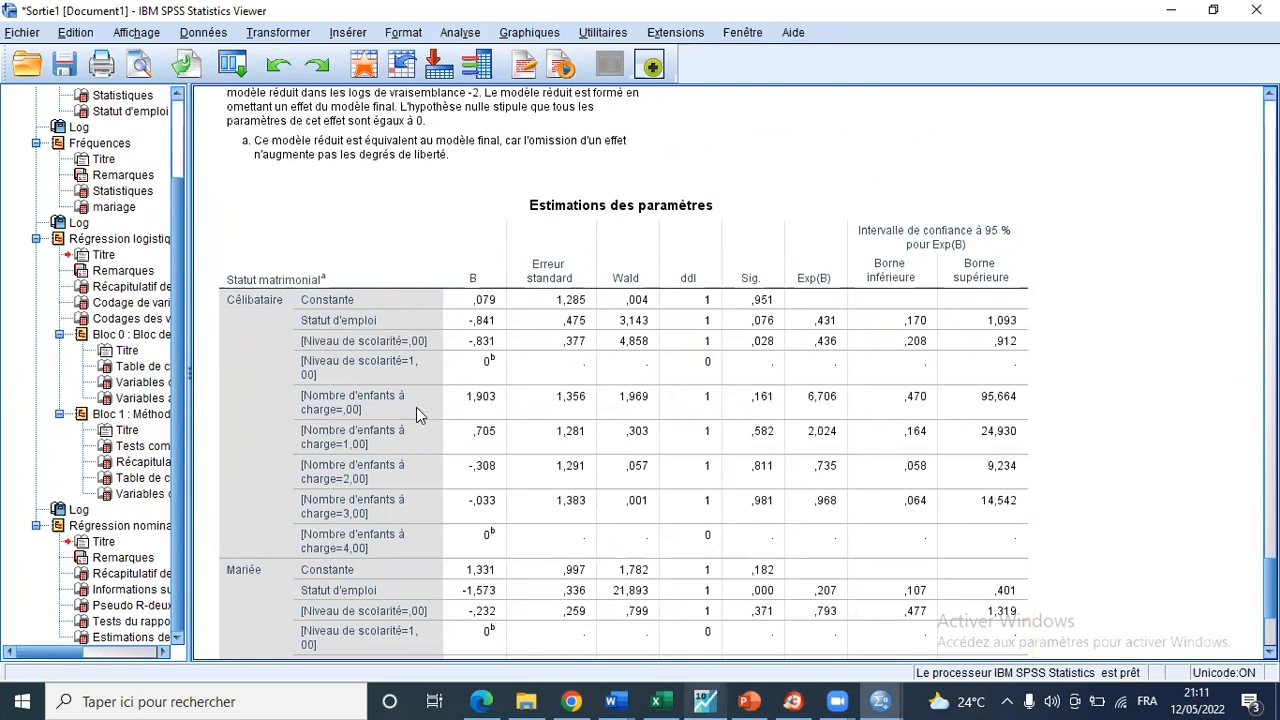
pyautogui.doubleClick(484, 302)
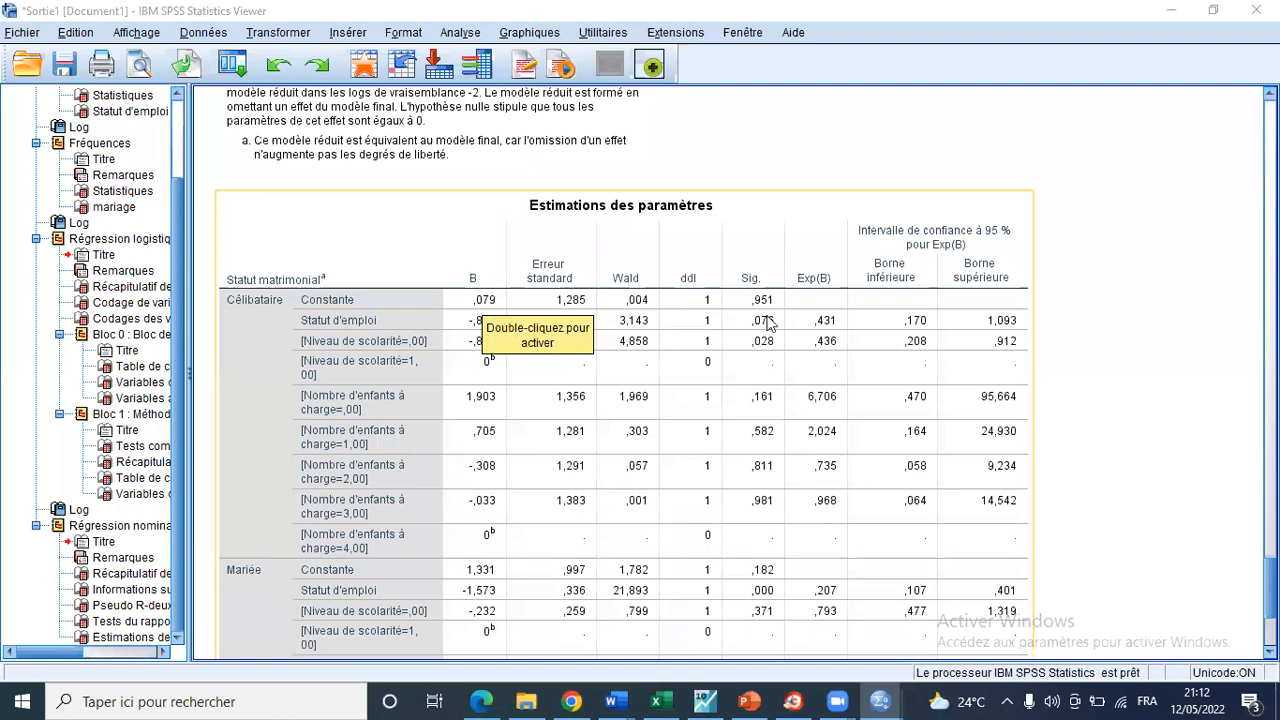
# Reopen the multinomial logistic regression setup and move Statut d'emploi from the covariates to the factors.
pyautogui.scroll(-2, 683, 337)
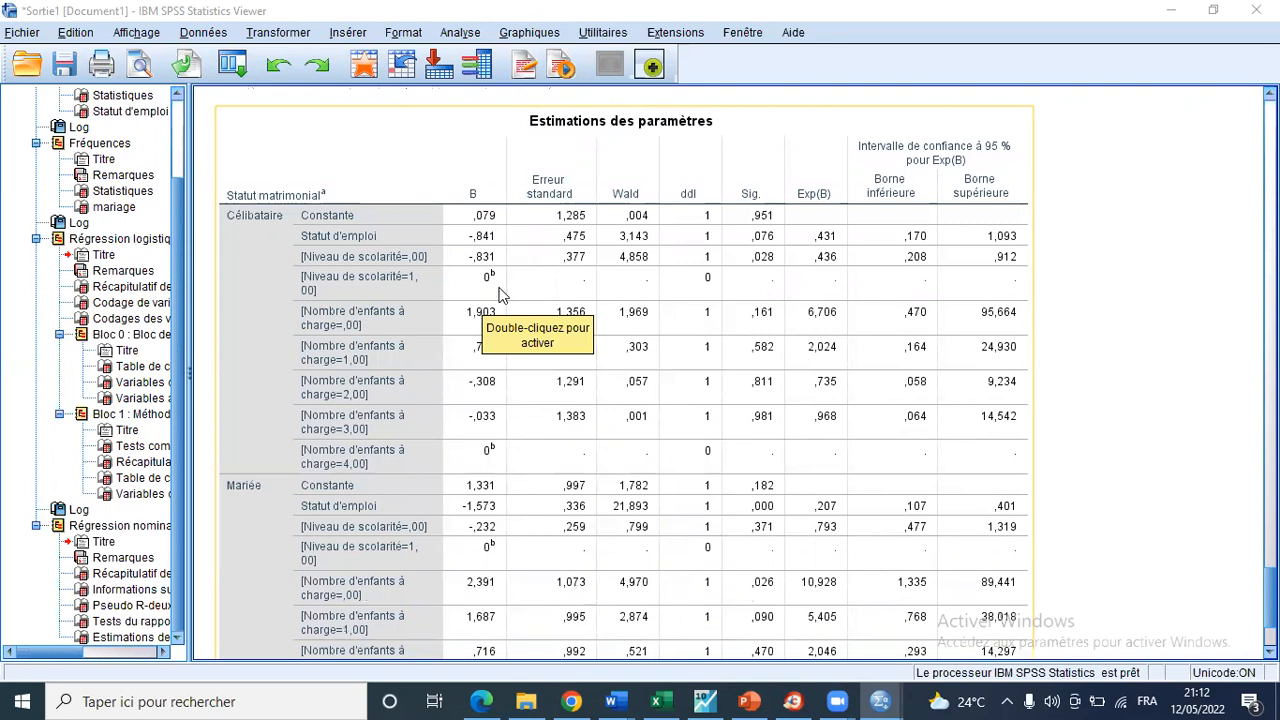
pyautogui.scroll(3, 500, 295)
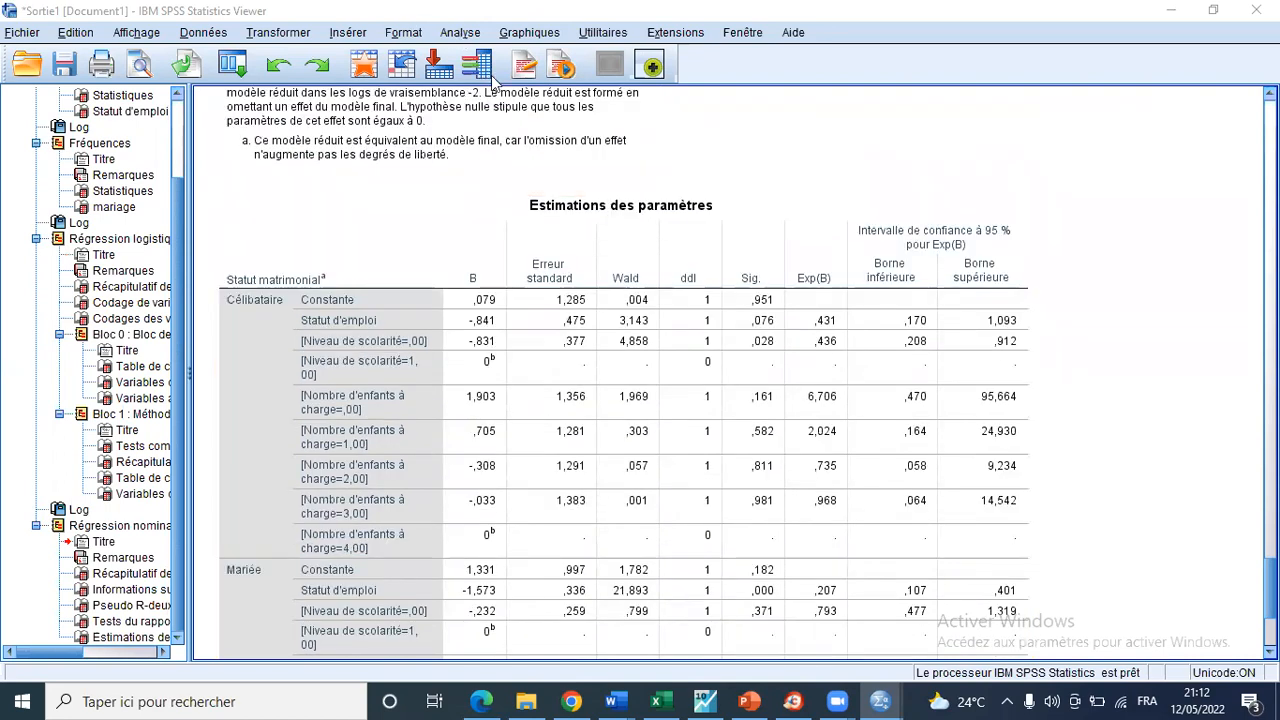
pyautogui.click(460, 32)
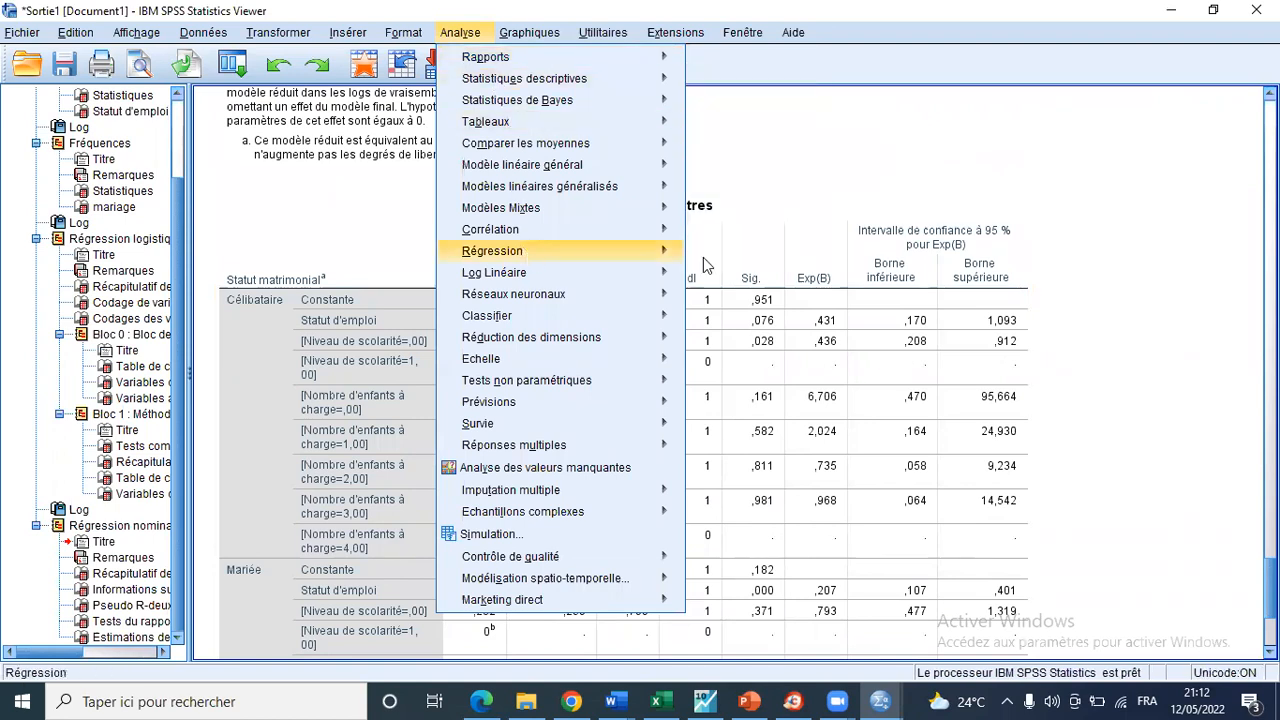
pyautogui.moveTo(703, 257)
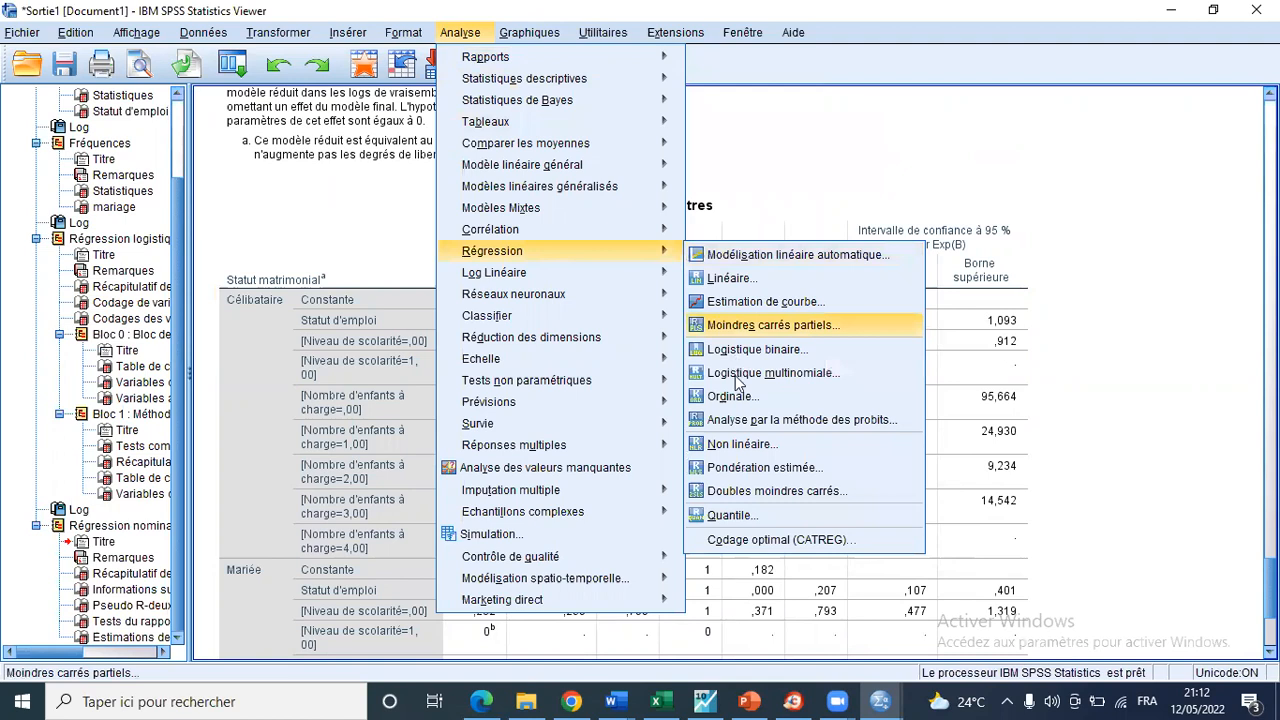
pyautogui.click(735, 373)
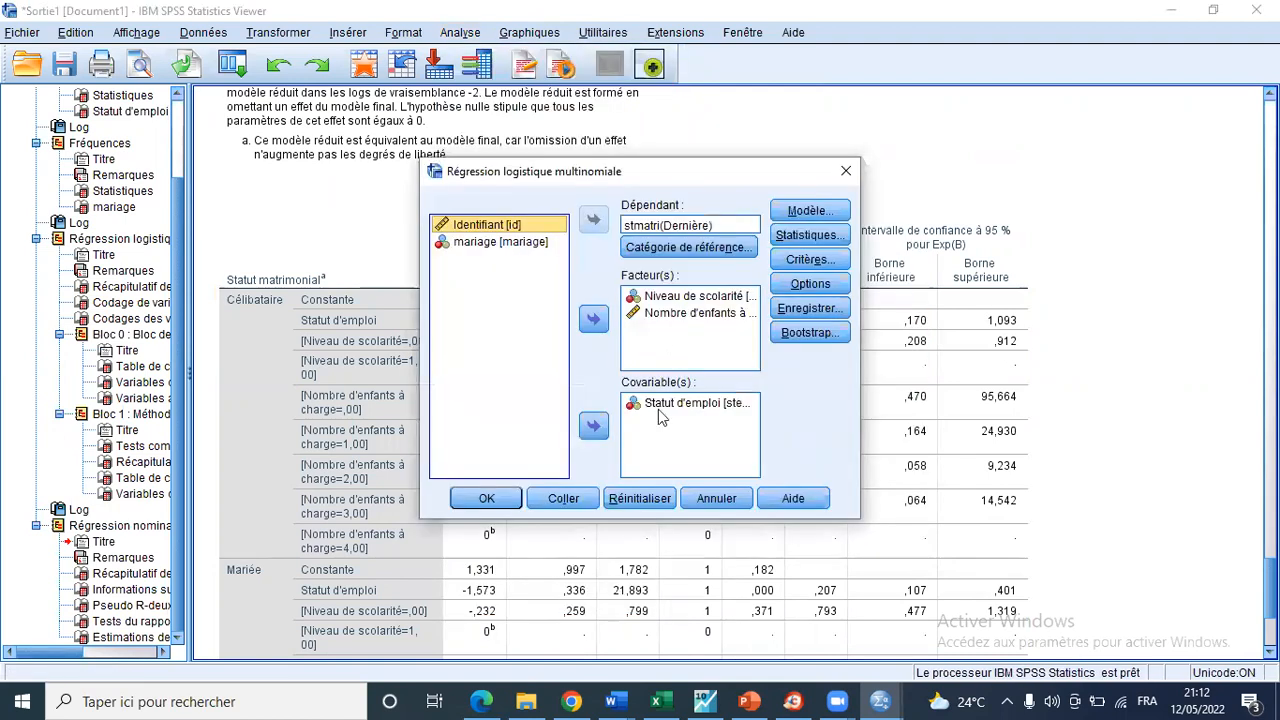
pyautogui.click(625, 428)
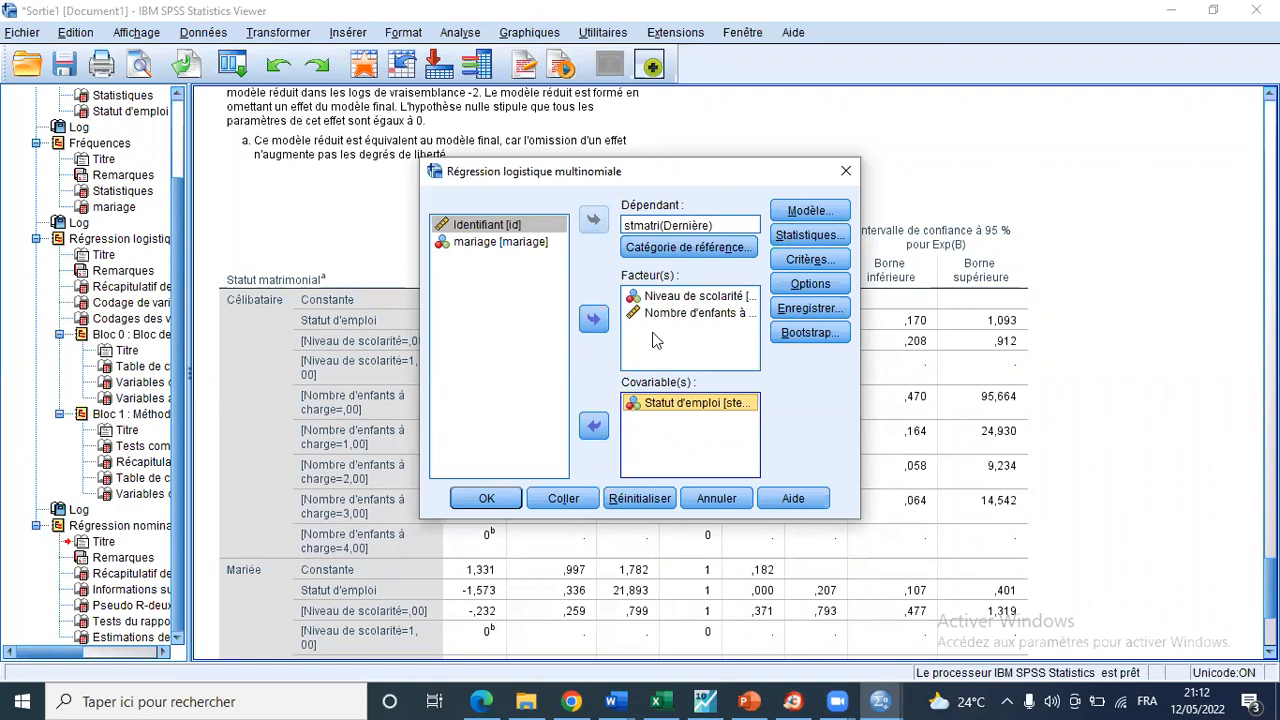
pyautogui.click(594, 426)
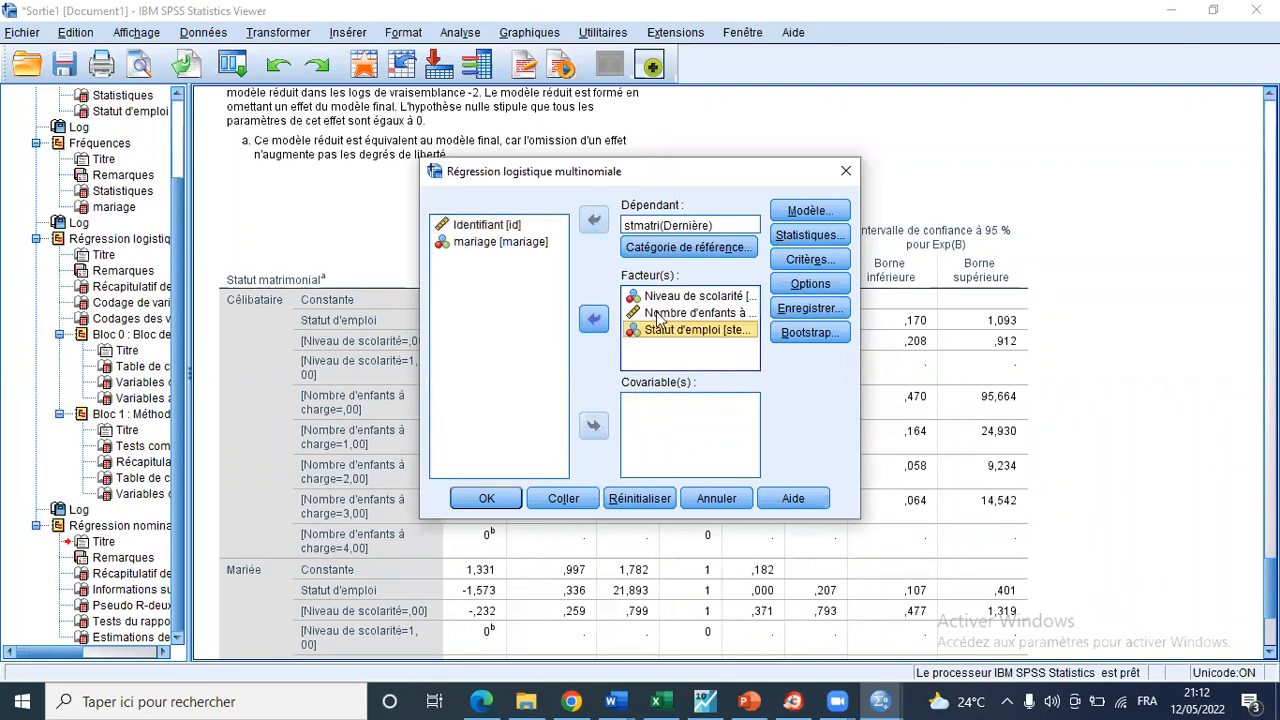
# Take Niveau de scolarité and Nombre d'enfants à charge out of the factors of the multinomial model.
pyautogui.click(655, 298)
pyautogui.click(594, 318)
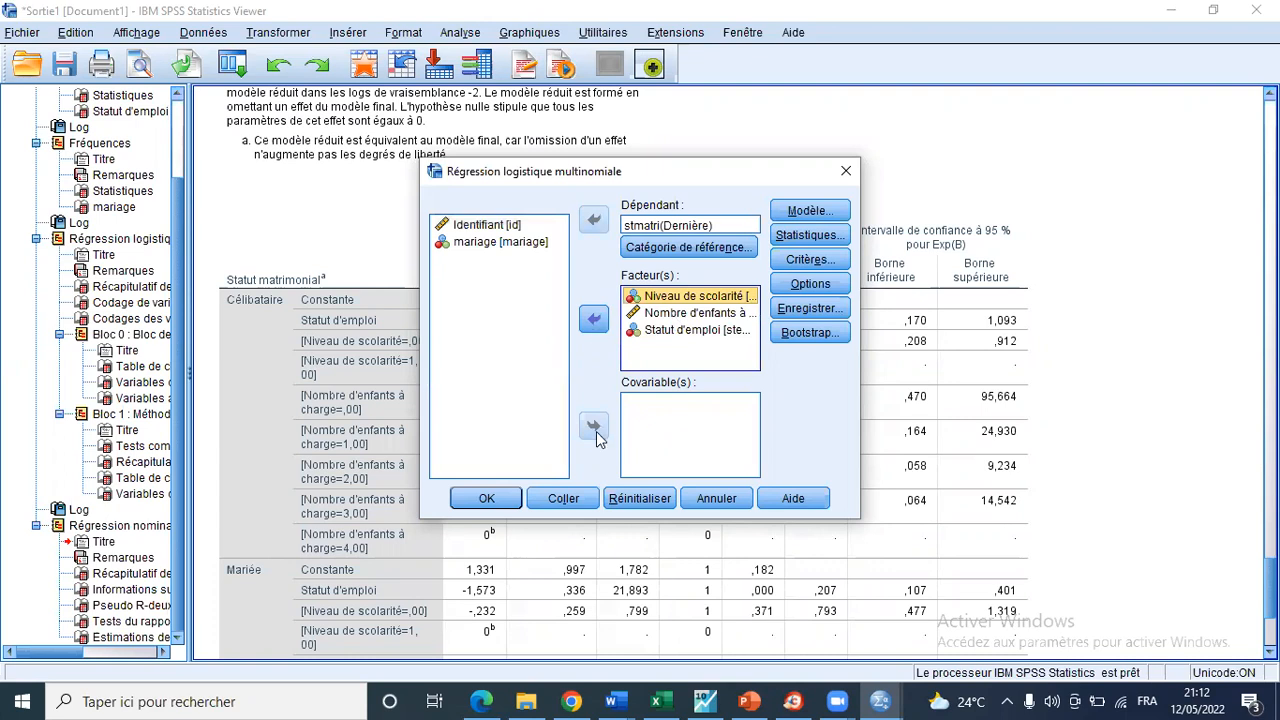
pyautogui.click(596, 428)
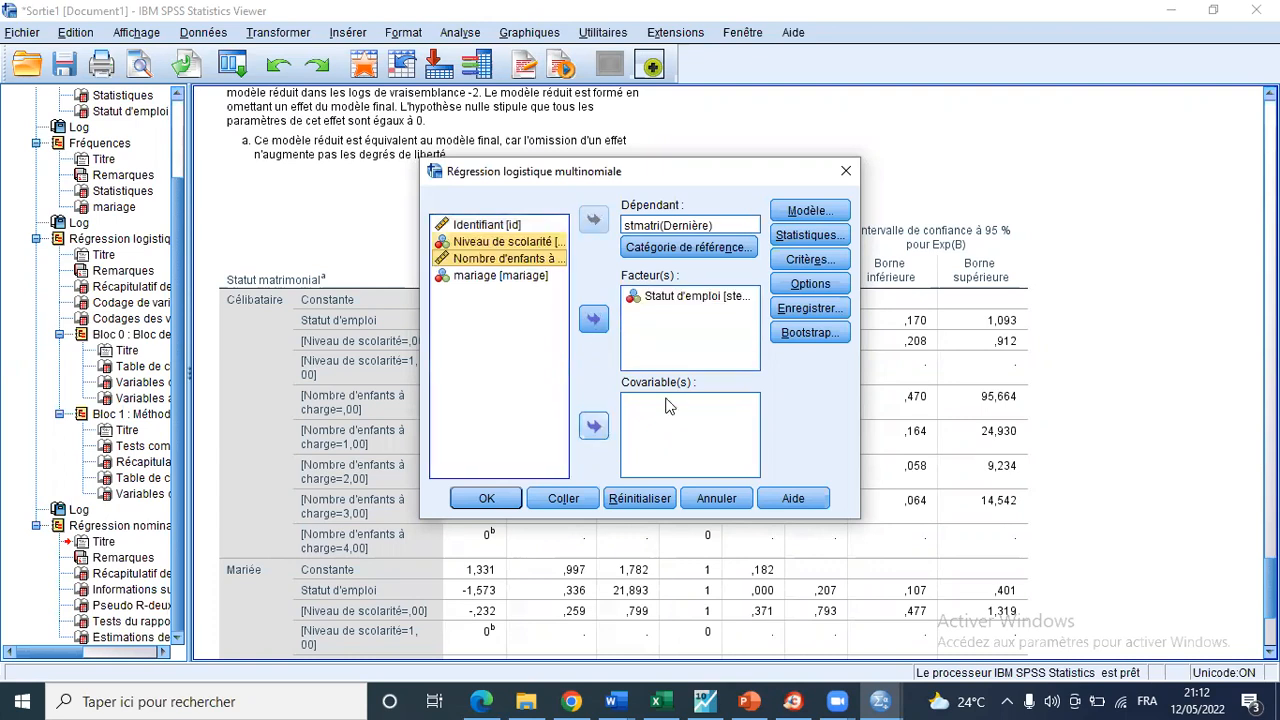
# Set Niveau de scolarité and Nombre d'enfants à charge as covariates and run the multinomial logistic regression.
pyautogui.click(690, 300)
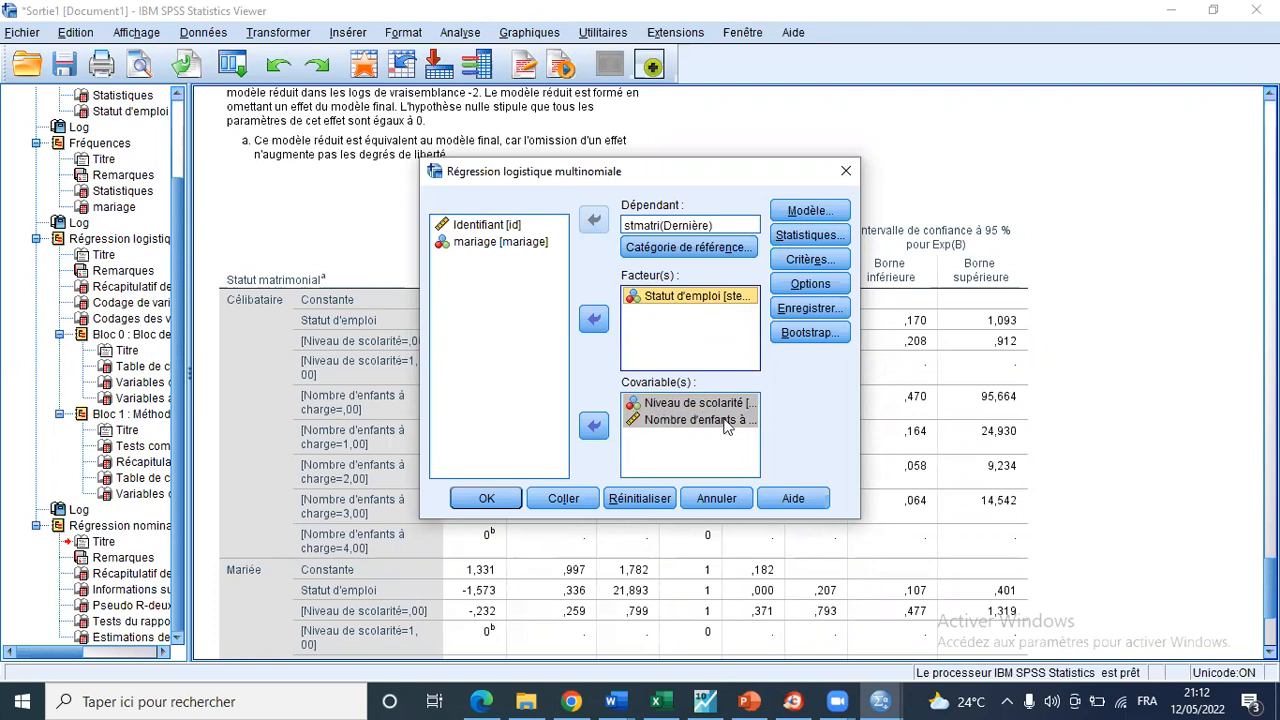
pyautogui.click(489, 496)
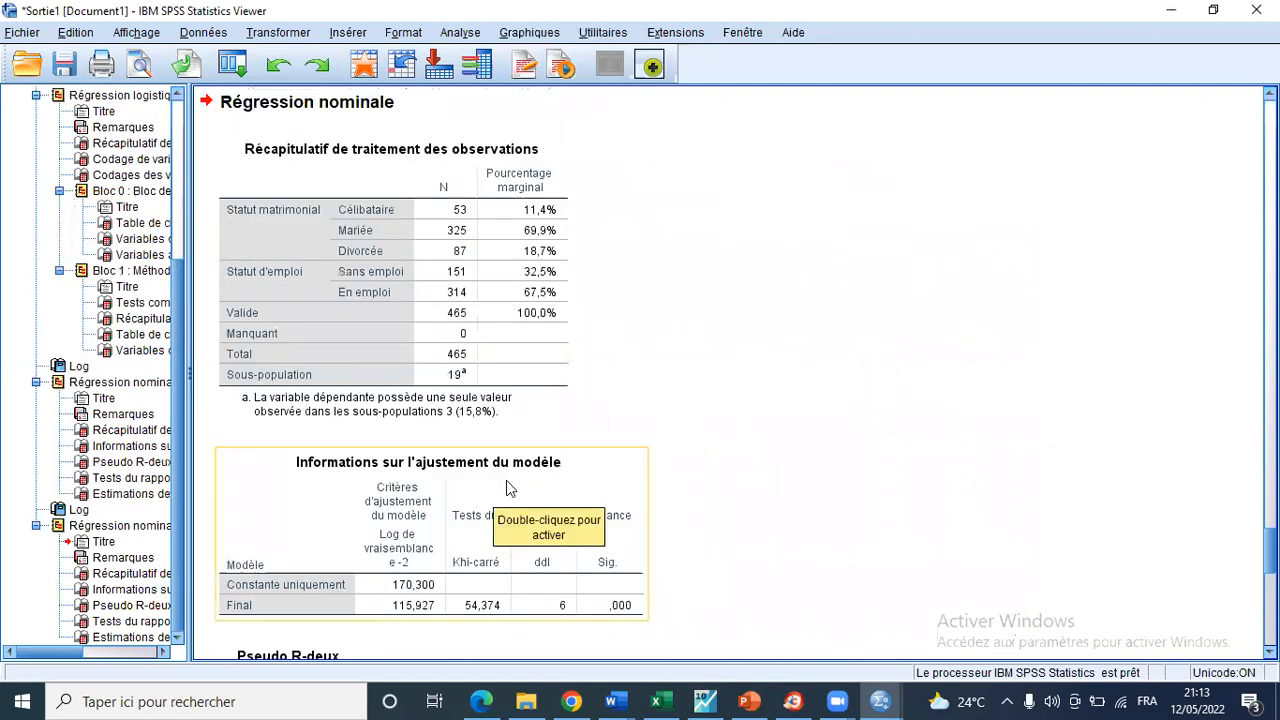
# Examine the nominal regression output, including the model fit, pseudo R-deux, likelihood ratio tests and parameter estimates.
pyautogui.scroll(-3, 506, 482)
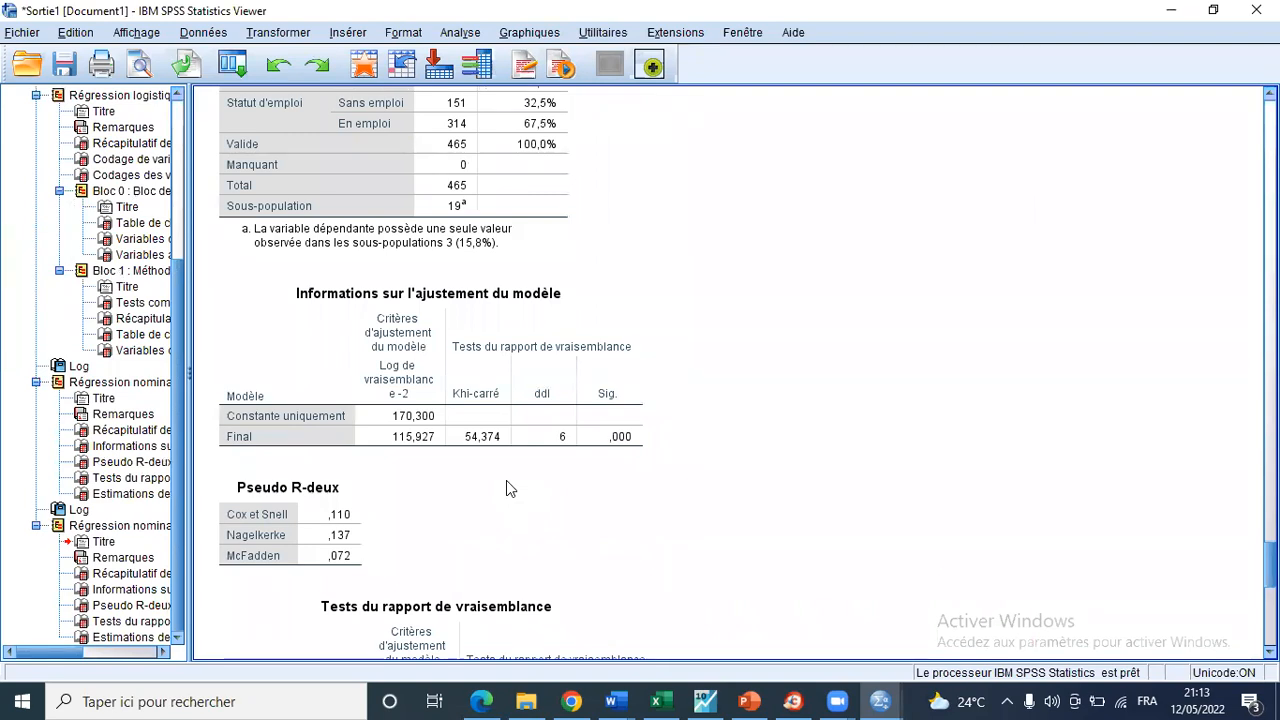
pyautogui.scroll(-6, 506, 488)
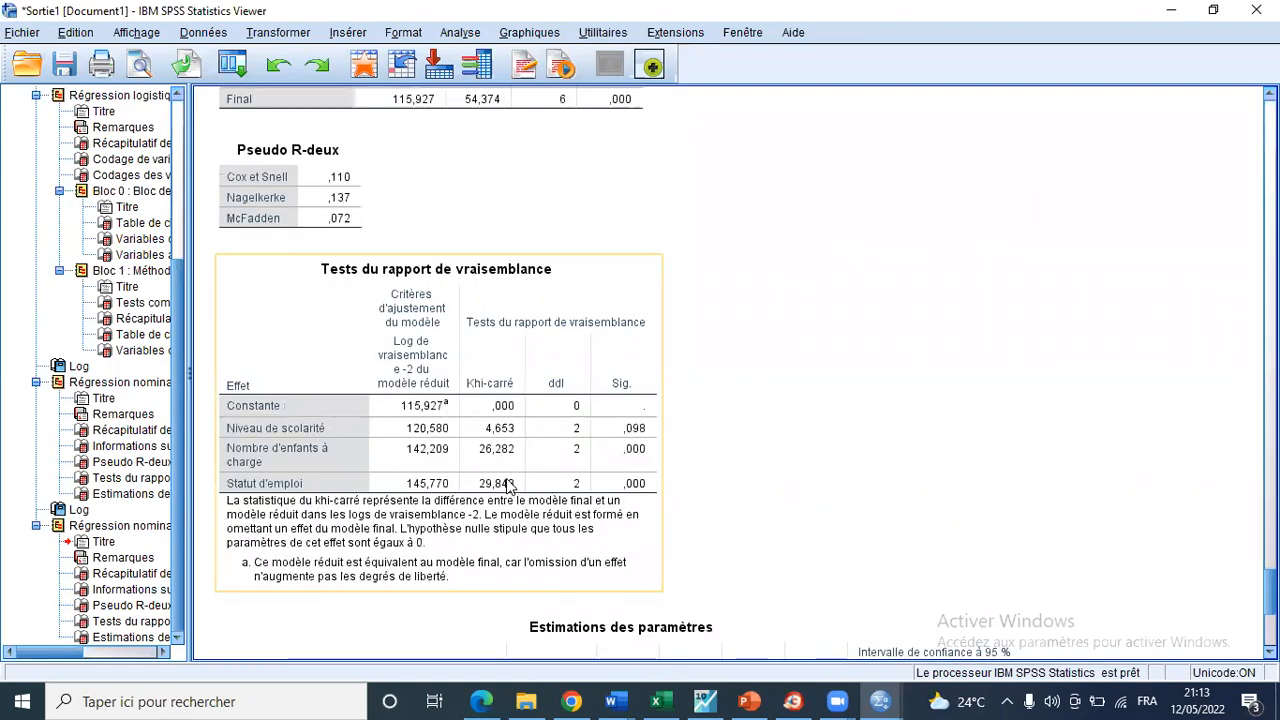
pyautogui.scroll(5, 506, 483)
pyautogui.scroll(-2, 506, 483)
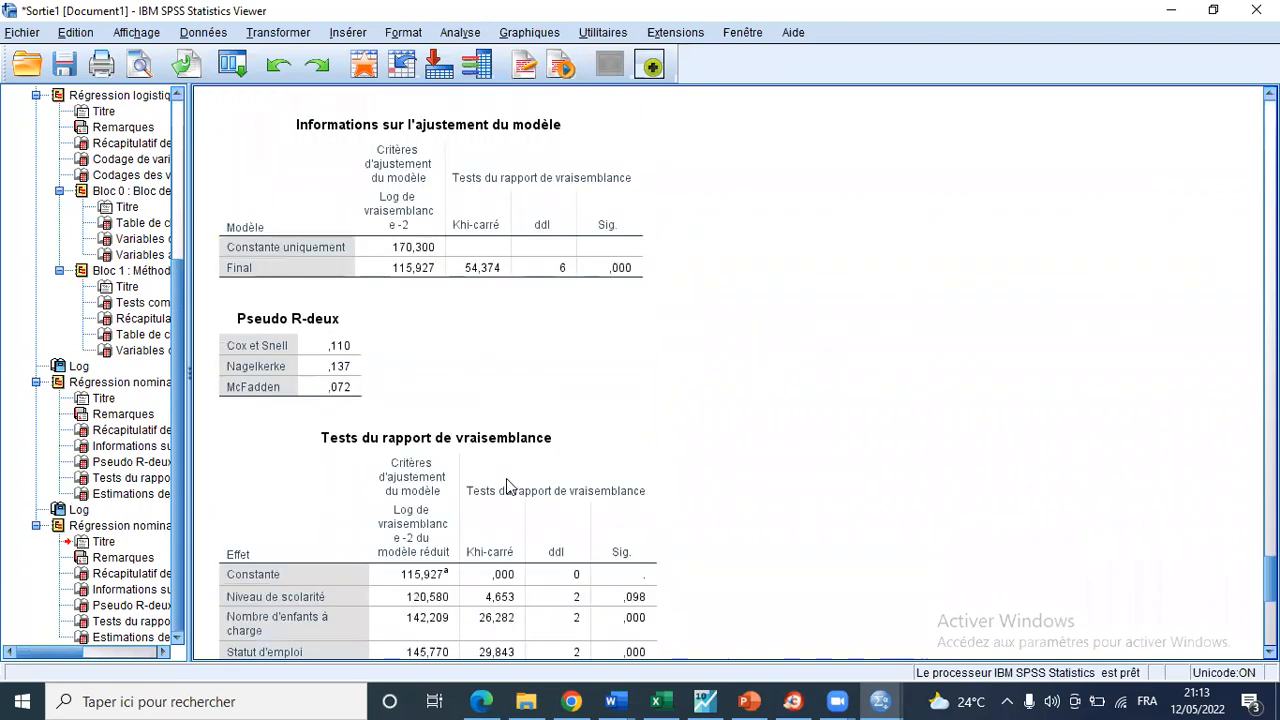
pyautogui.scroll(-9, 506, 478)
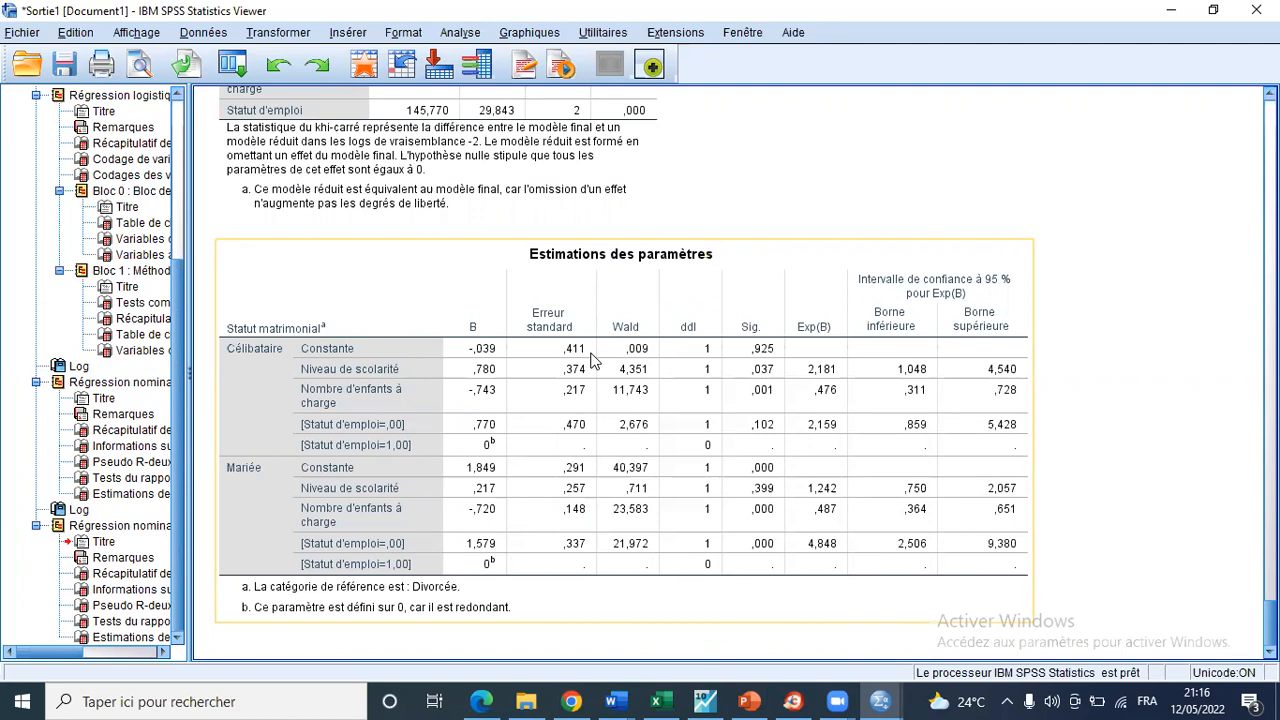
pyautogui.scroll(2, 585, 407)
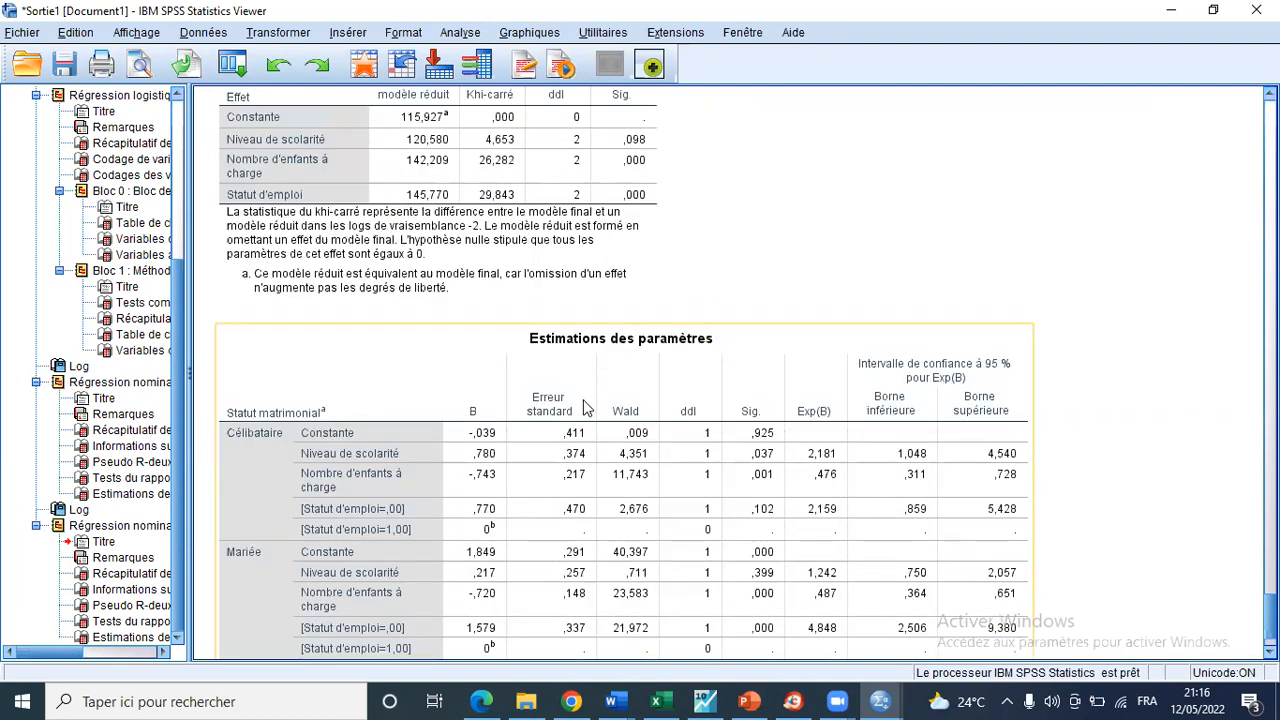
pyautogui.scroll(12, 585, 407)
pyautogui.scroll(8, 585, 407)
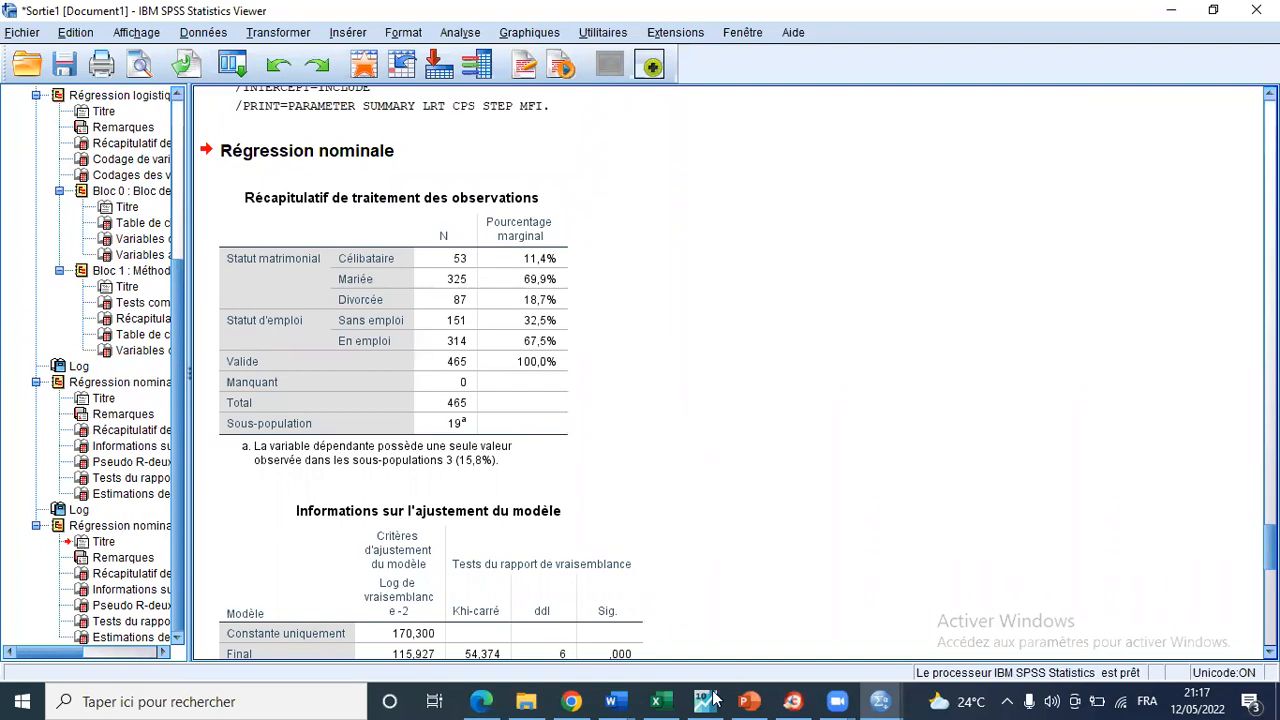
# Switch to Word and bring up the atelier 3 document.
pyautogui.click(619, 698)
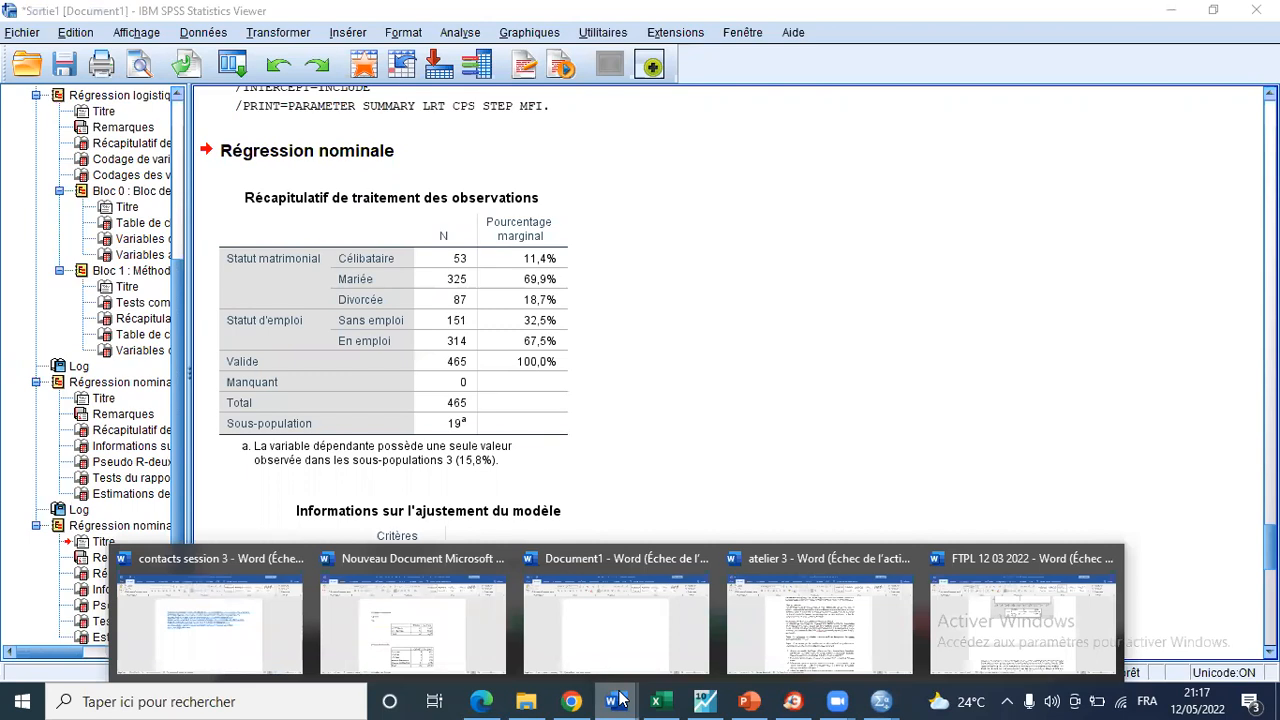
pyautogui.click(834, 632)
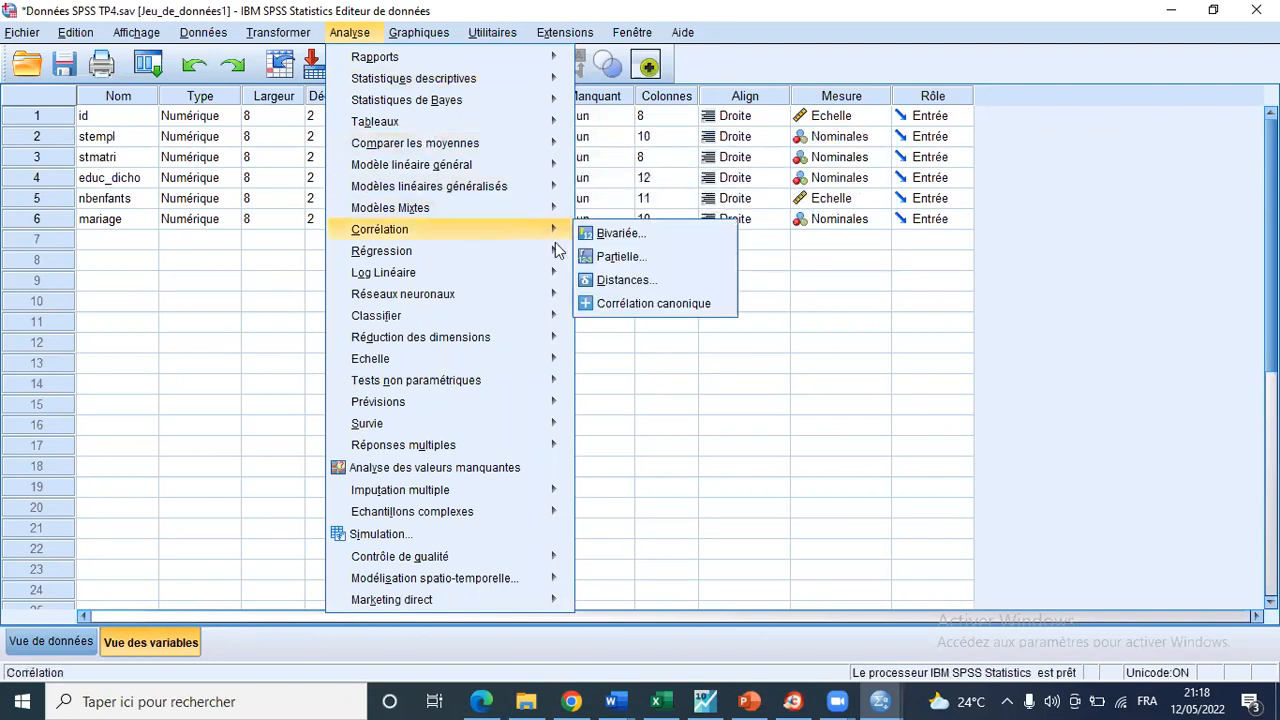
# Open the binary logistic regression setup and check how mariage is defined among the categorical covariates.
pyautogui.moveTo(521, 245)
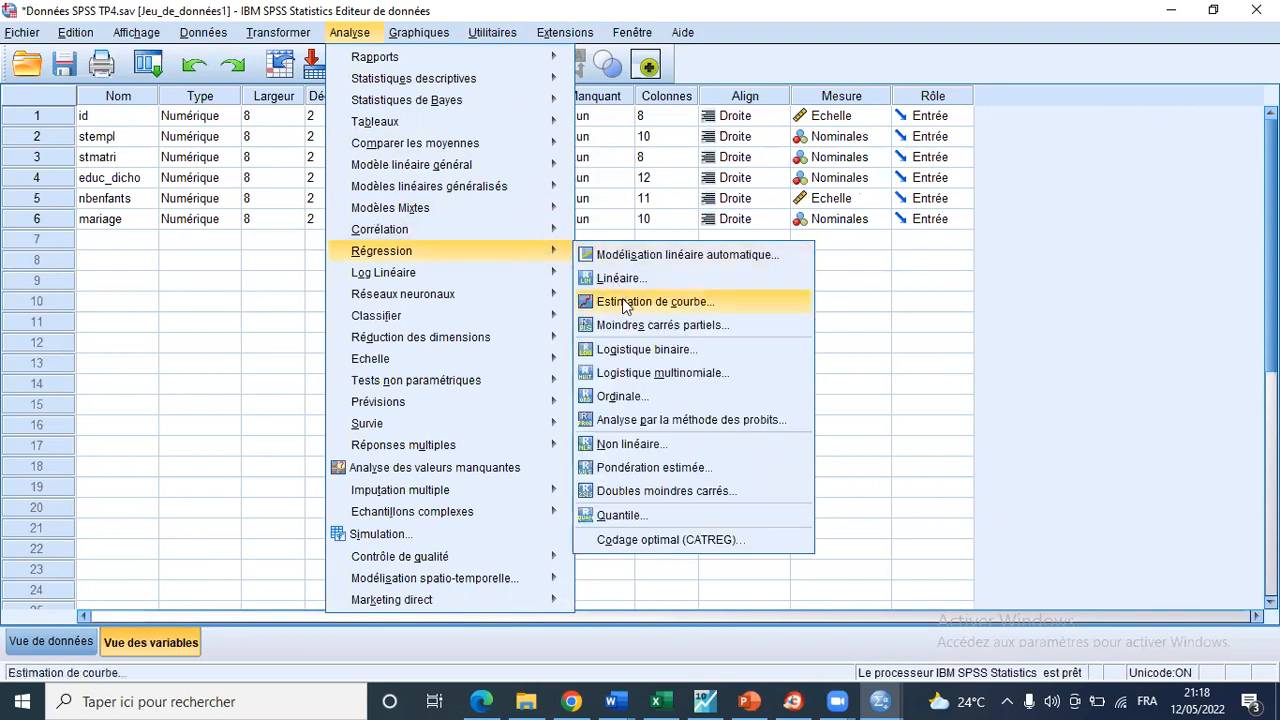
pyautogui.click(675, 349)
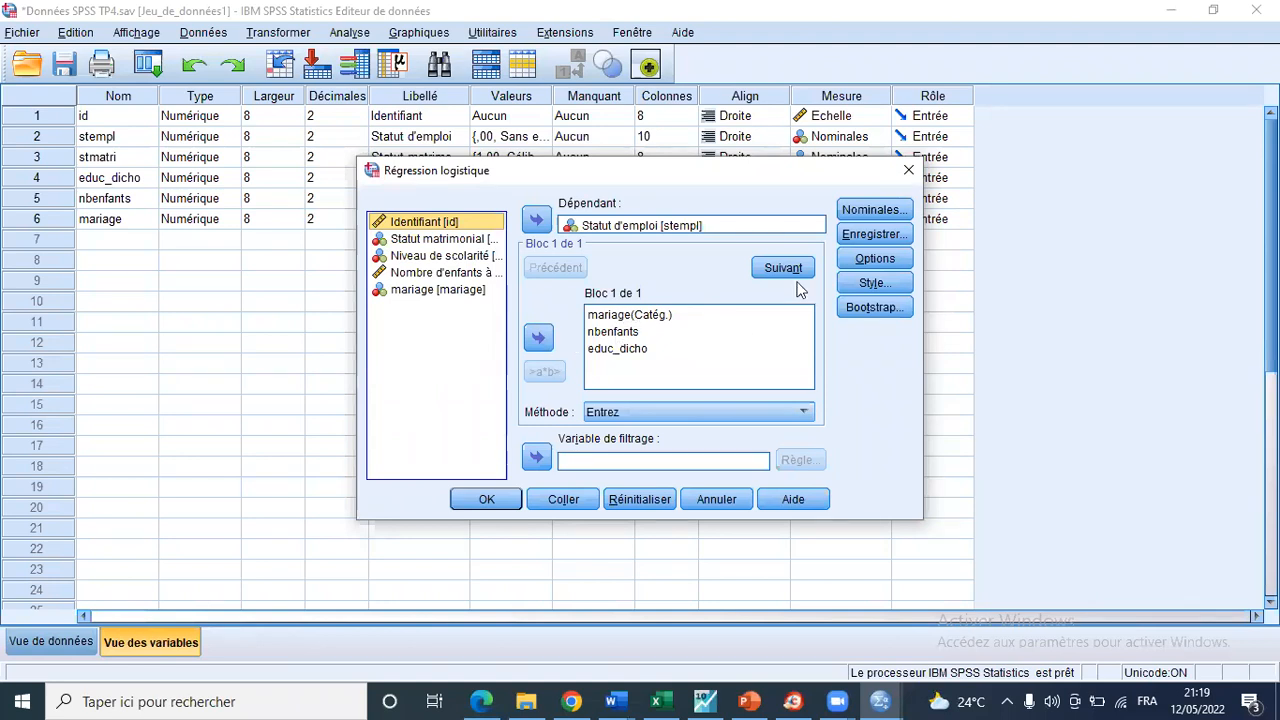
pyautogui.click(873, 210)
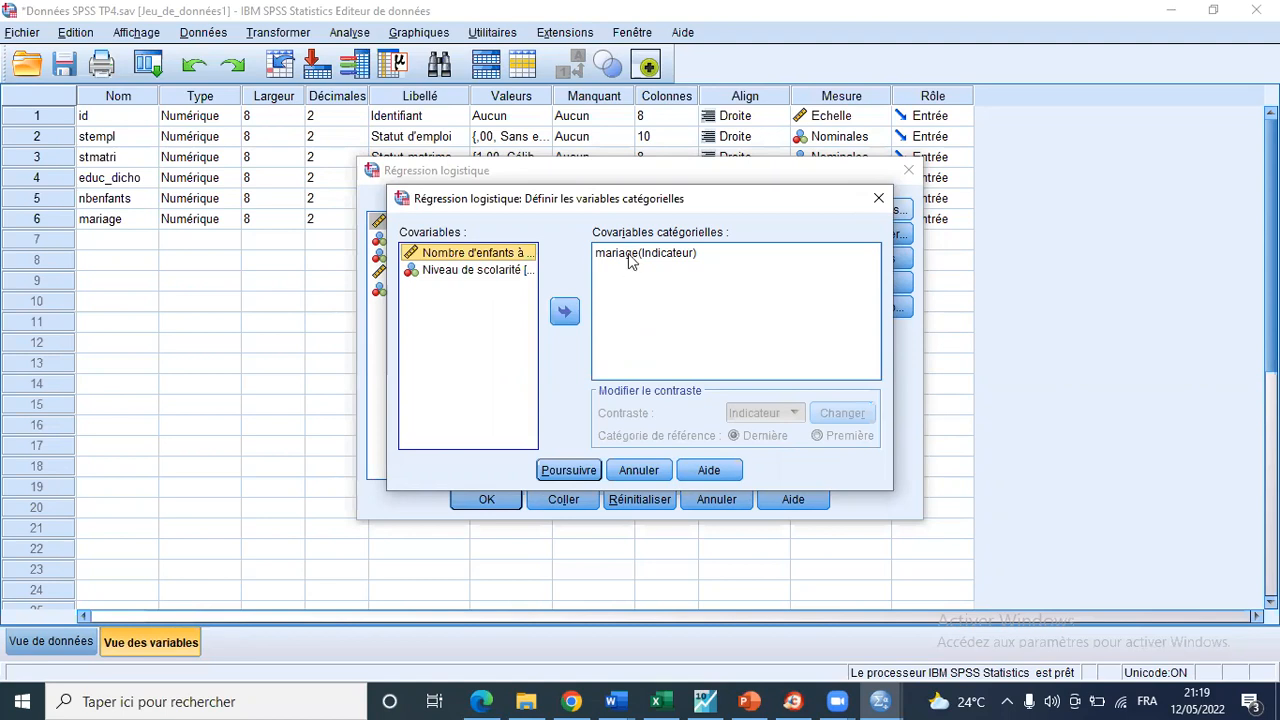
pyautogui.click(629, 256)
pyautogui.click(643, 255)
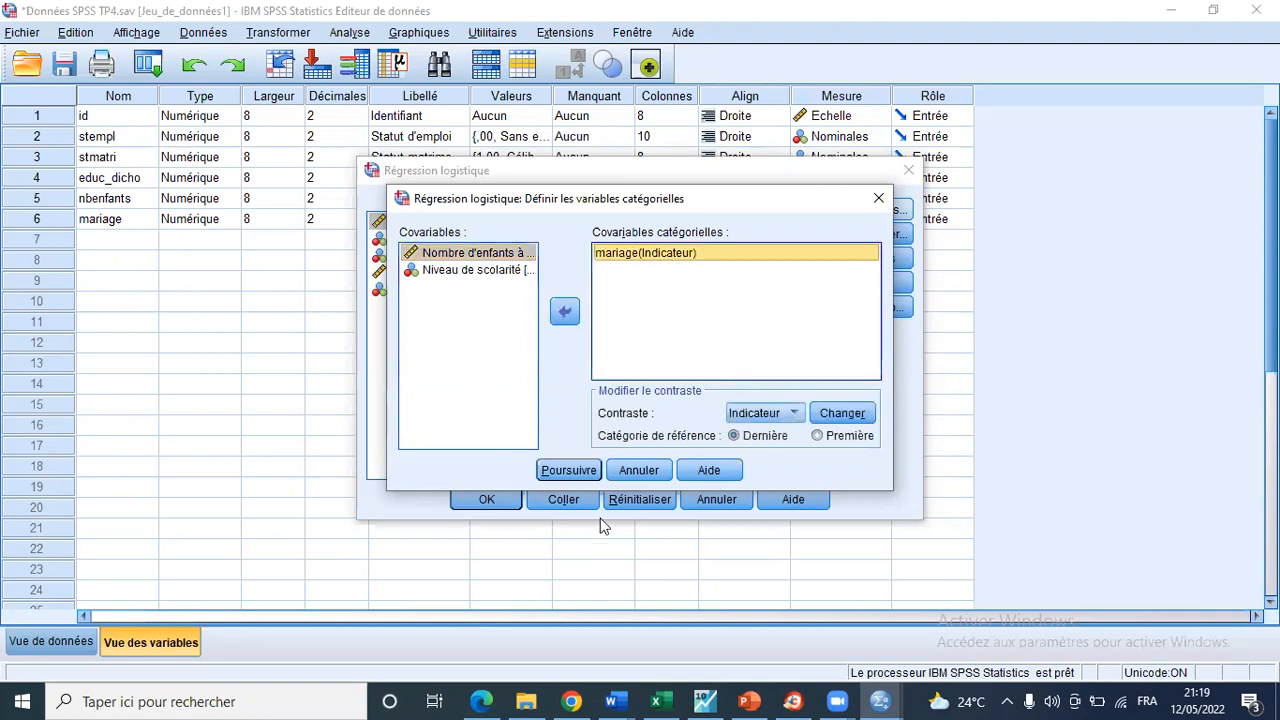
pyautogui.click(568, 472)
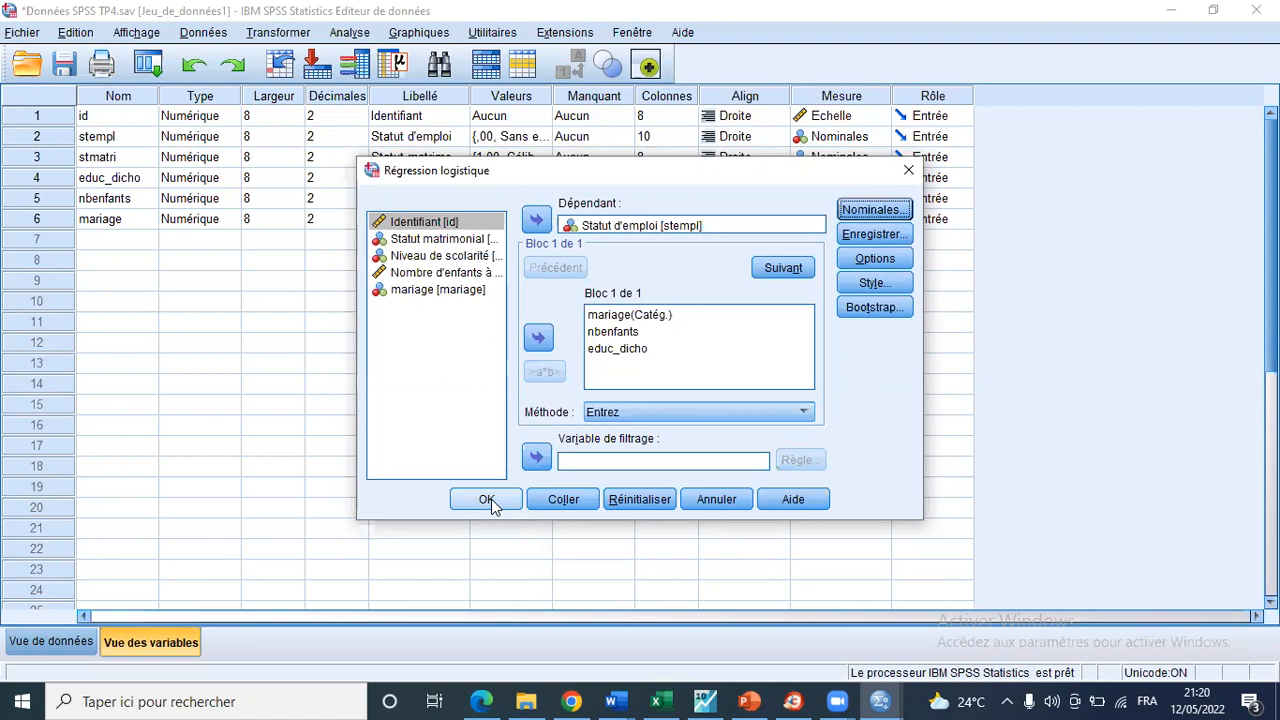
# Remove mariage from the categorical covariates of the logistic regression and add it back with the Indicateur contrast.
pyautogui.click(855, 218)
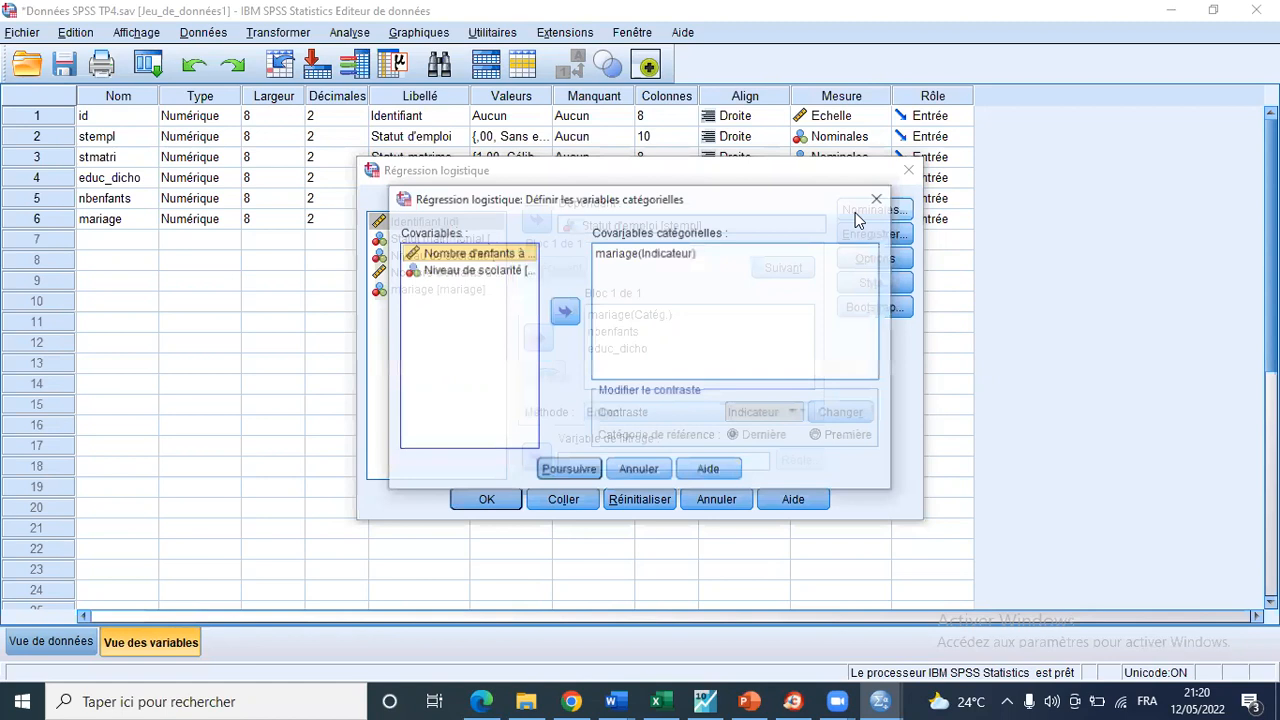
pyautogui.click(655, 257)
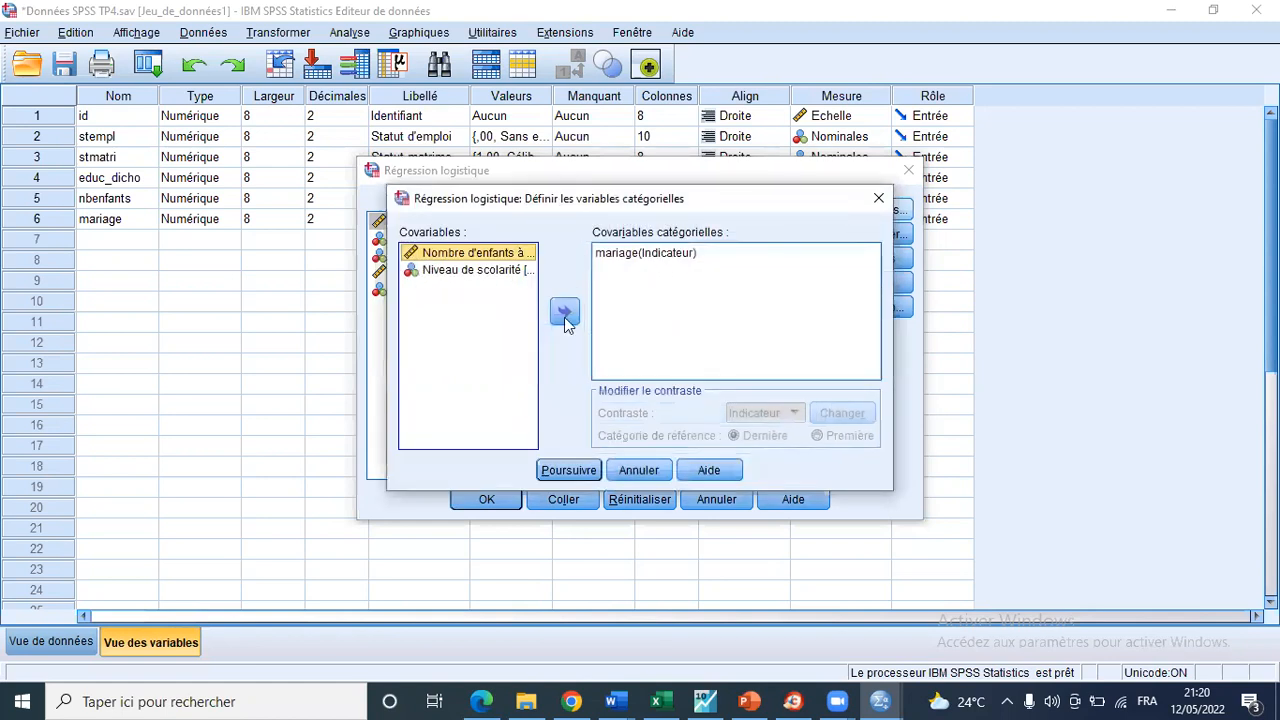
pyautogui.click(565, 317)
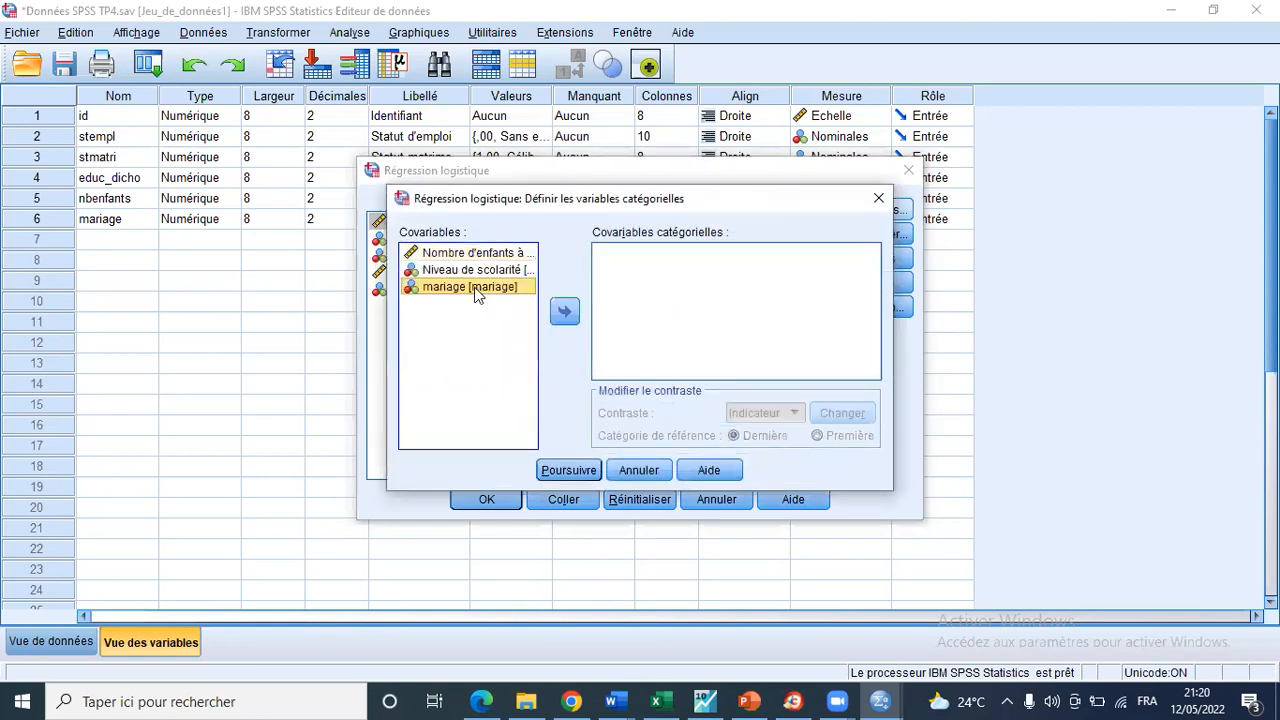
pyautogui.click(565, 312)
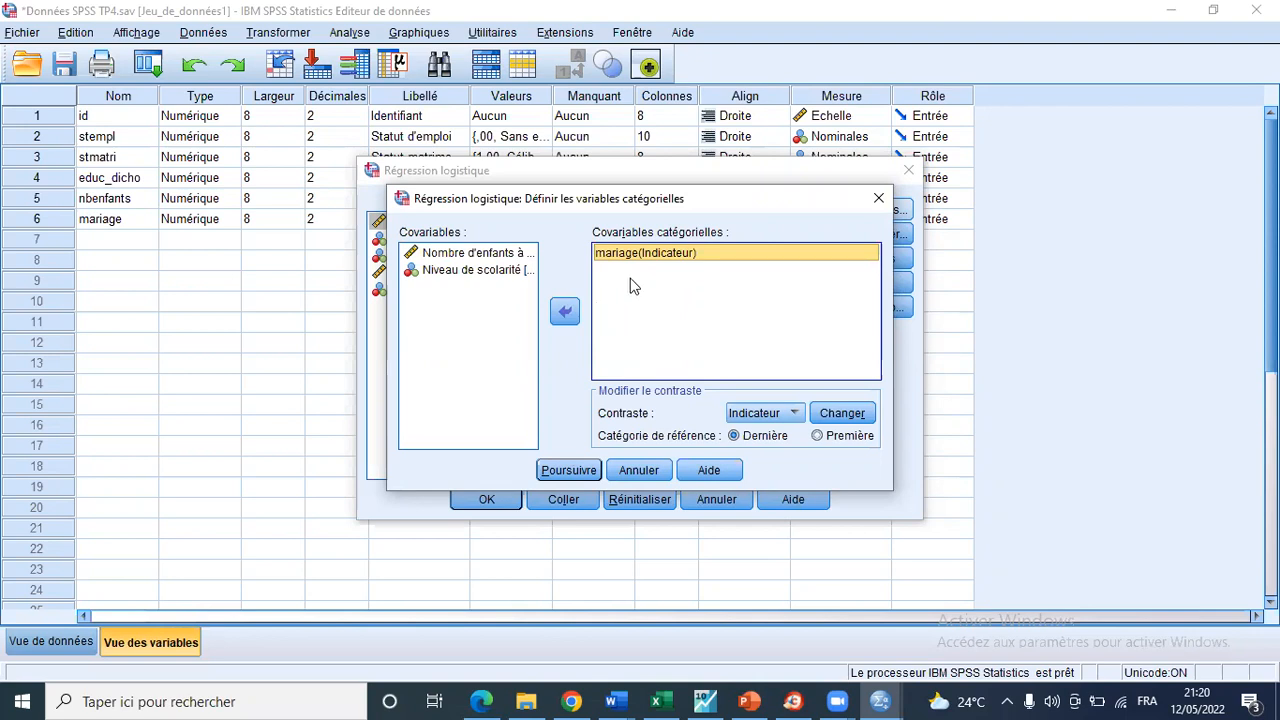
pyautogui.click(564, 312)
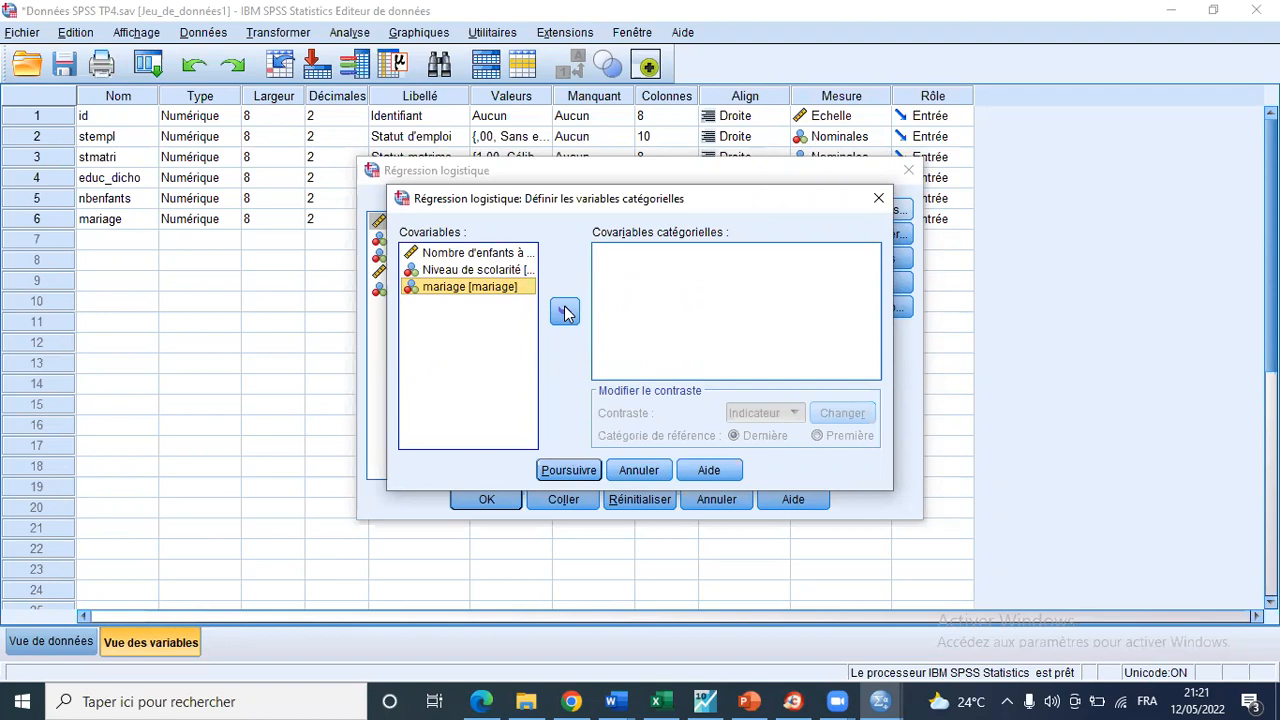
pyautogui.click(564, 312)
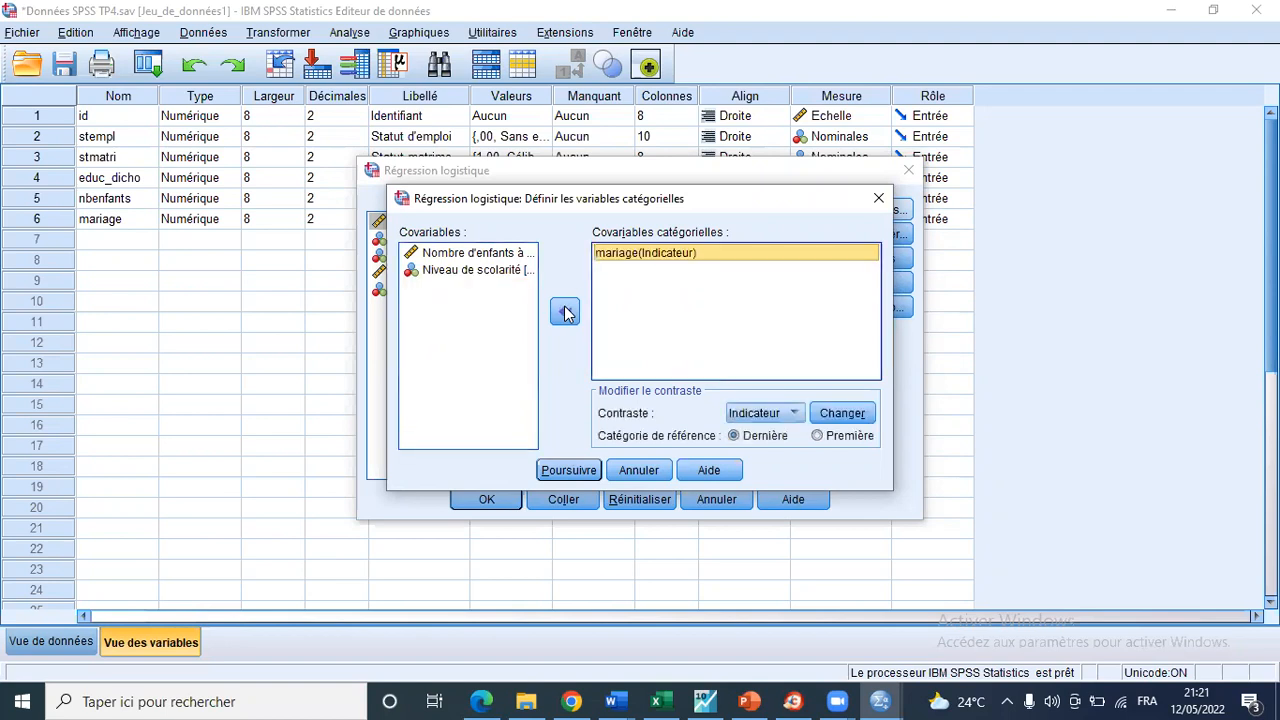
pyautogui.click(568, 471)
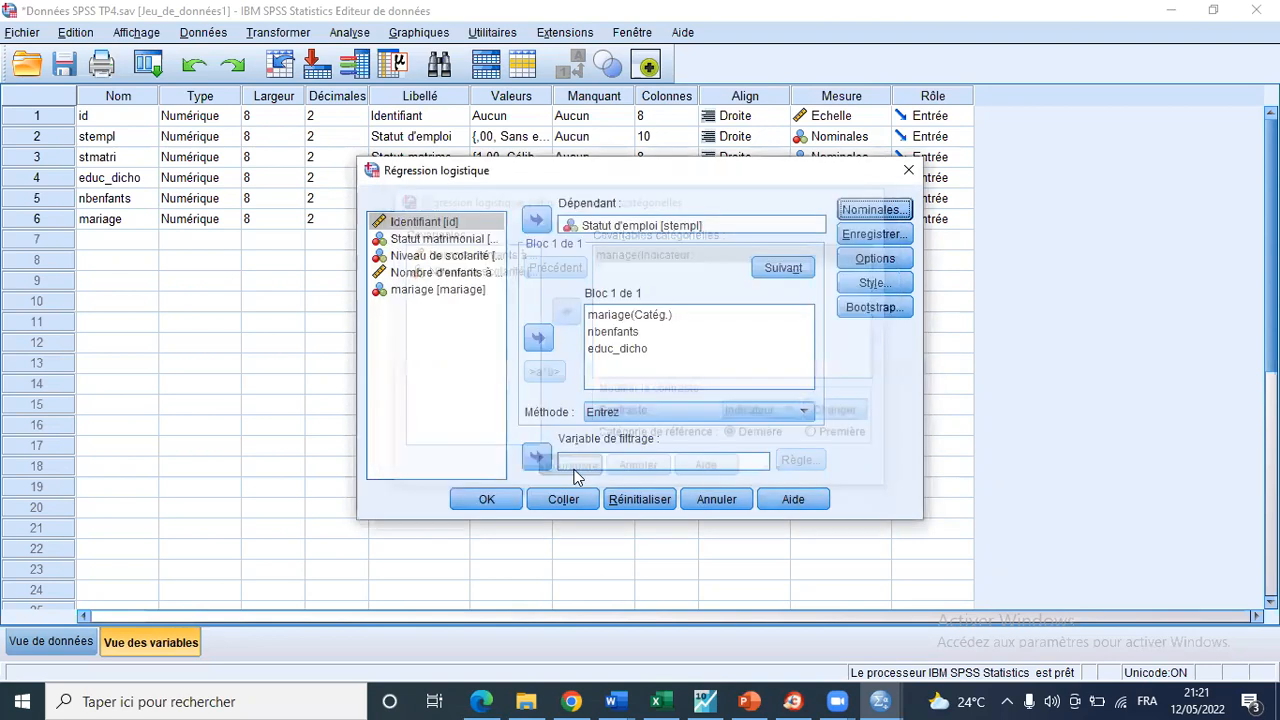
# Keep the Indicateur contrast with Dernière as reference category for mariage and run the binary logistic regression.
pyautogui.click(864, 208)
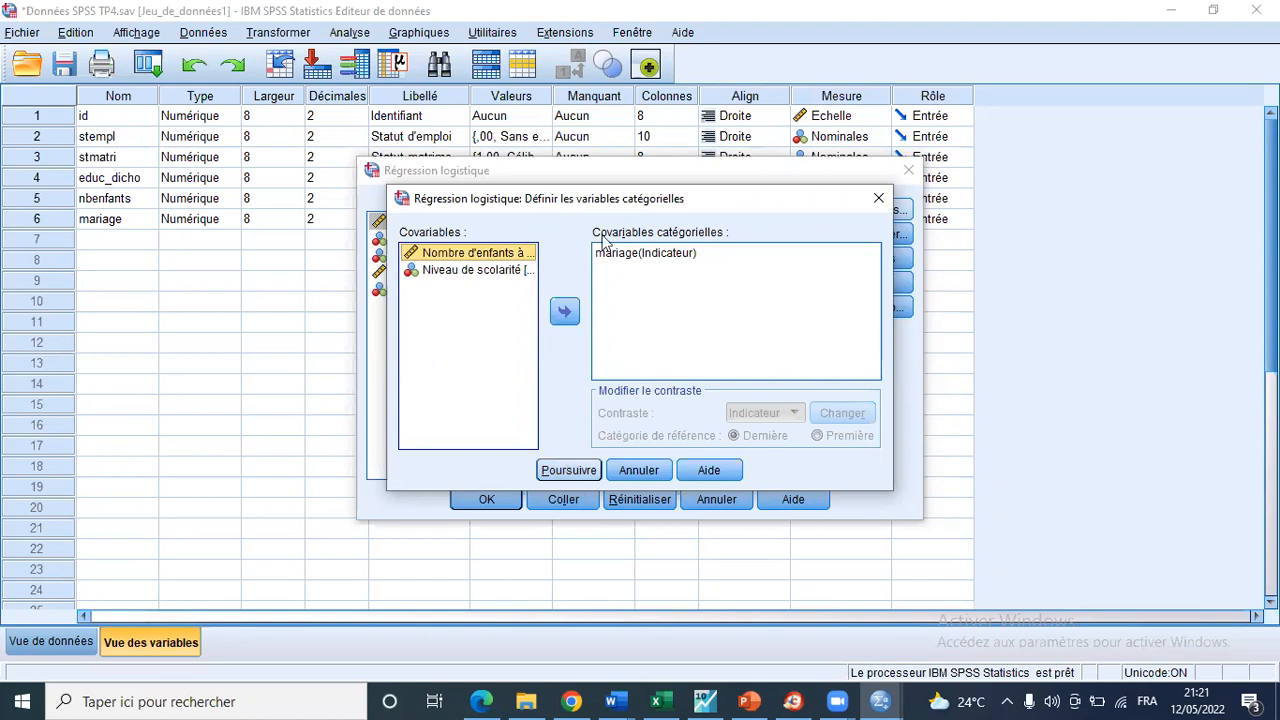
pyautogui.moveTo(583, 176); pyautogui.dragTo(578, 176)
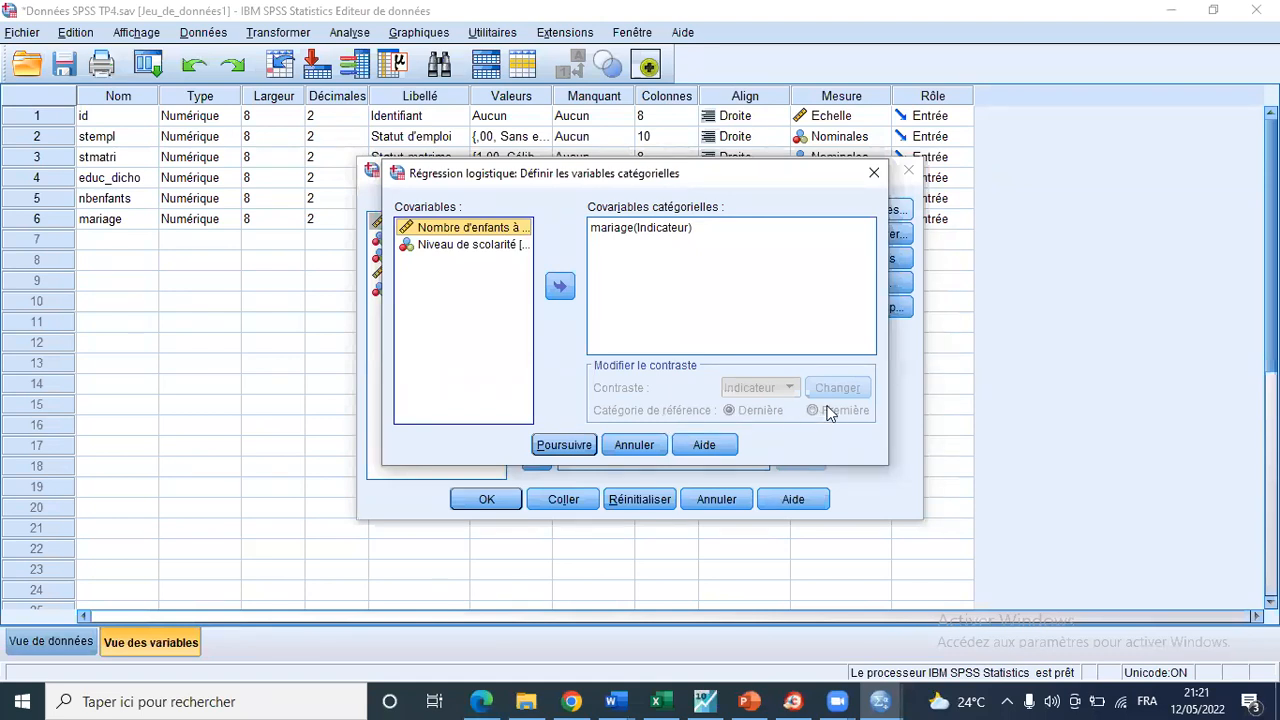
pyautogui.click(625, 228)
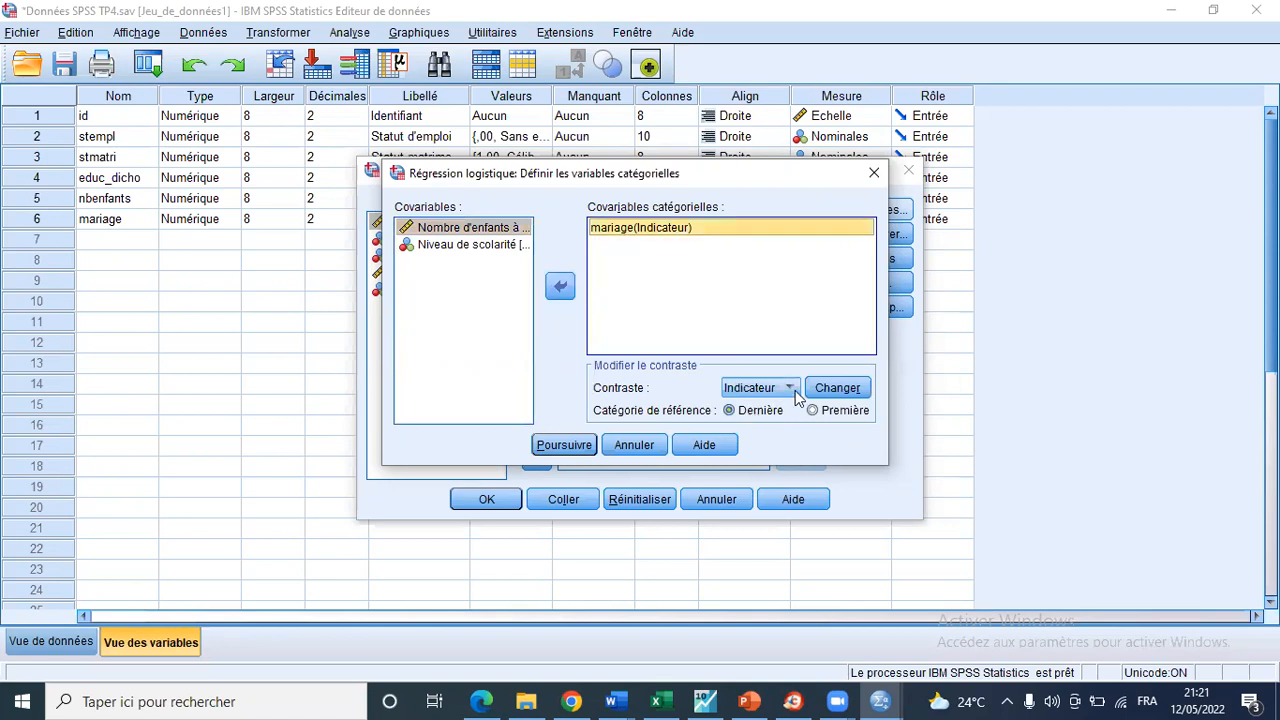
pyautogui.click(792, 389)
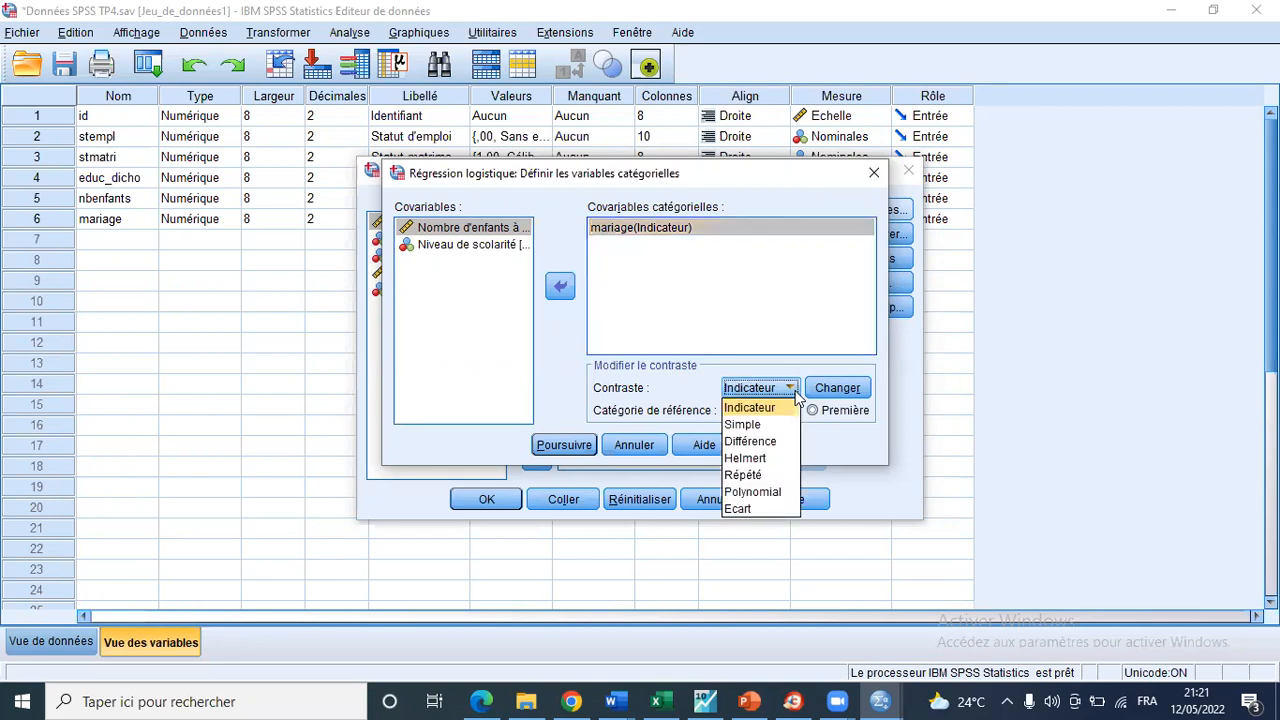
pyautogui.click(663, 341)
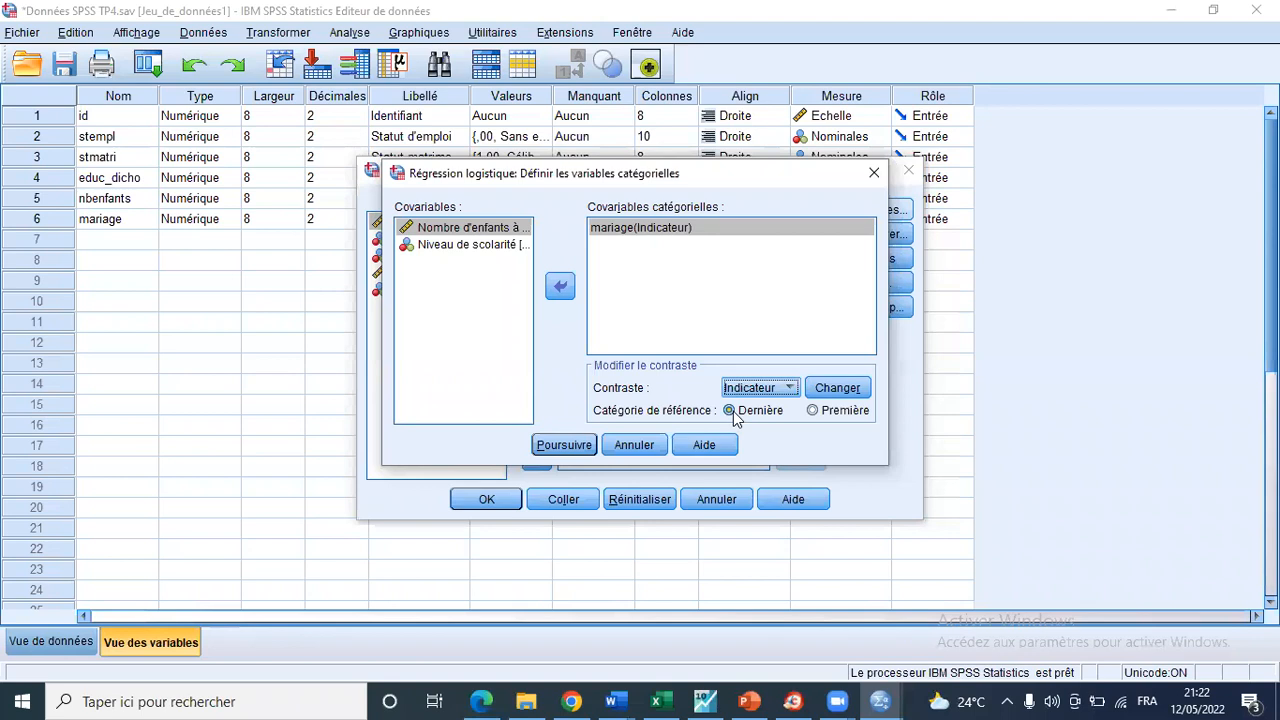
pyautogui.click(814, 412)
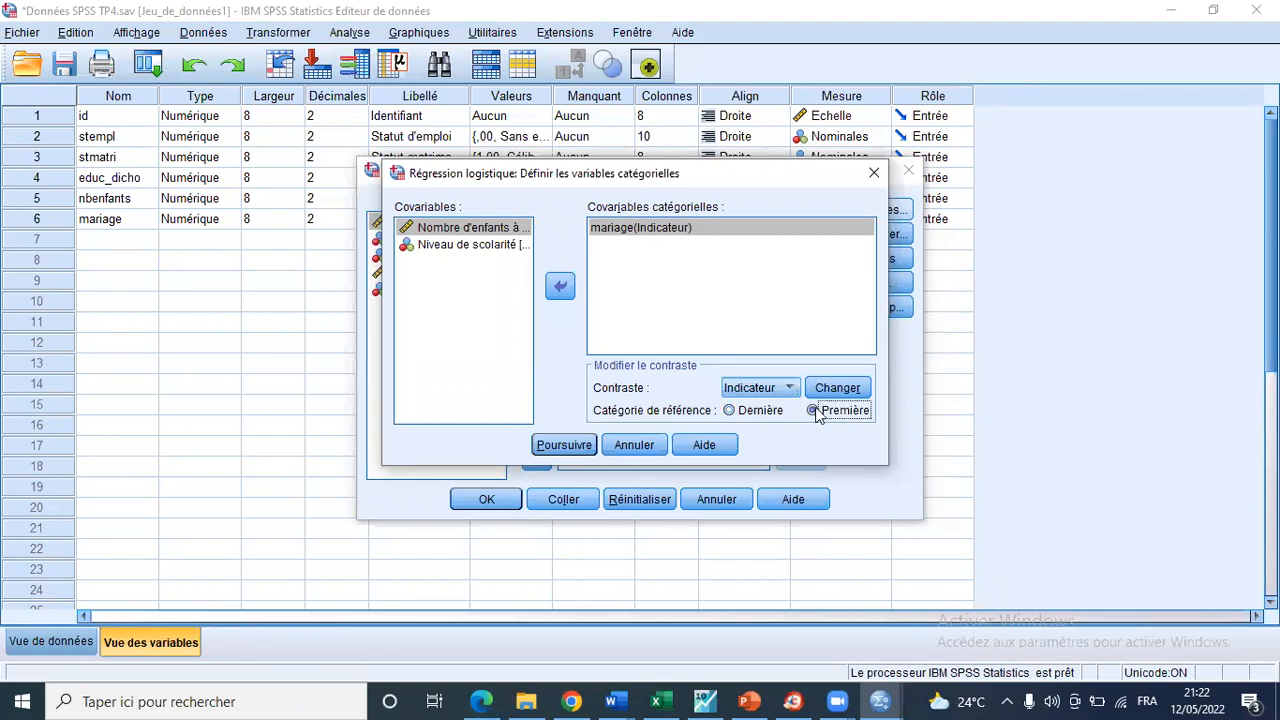
pyautogui.click(737, 412)
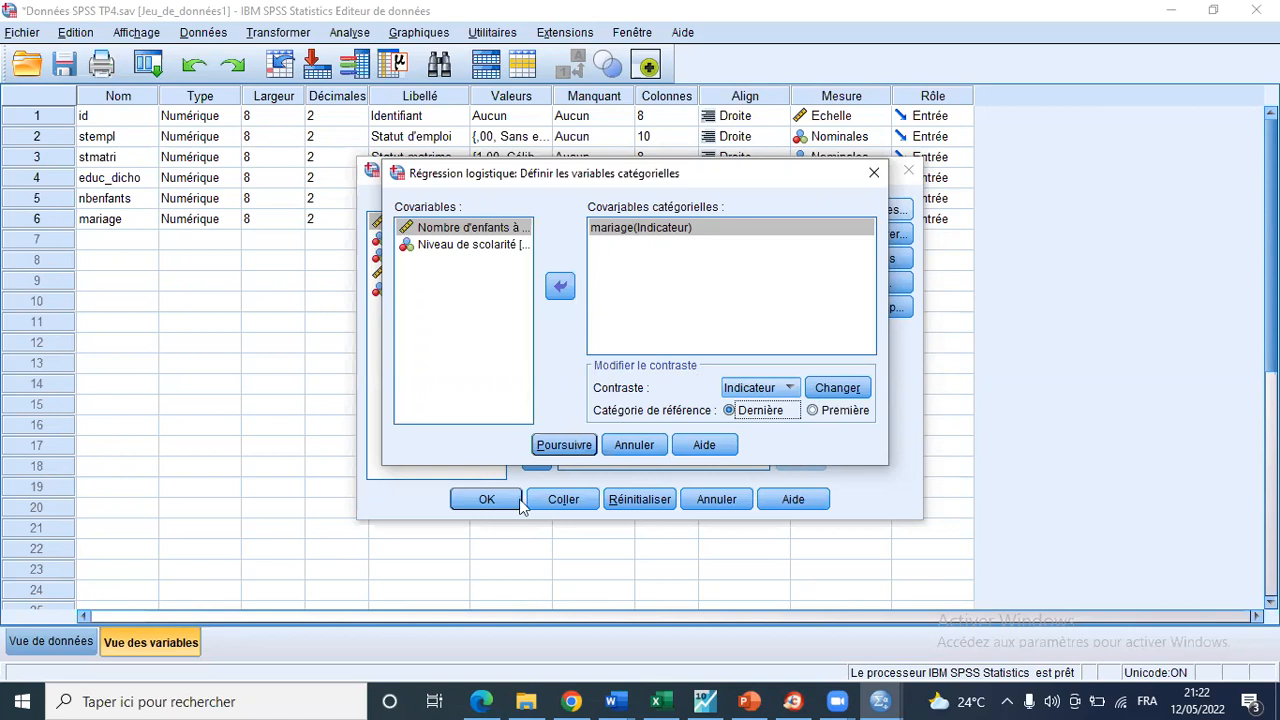
pyautogui.click(552, 446)
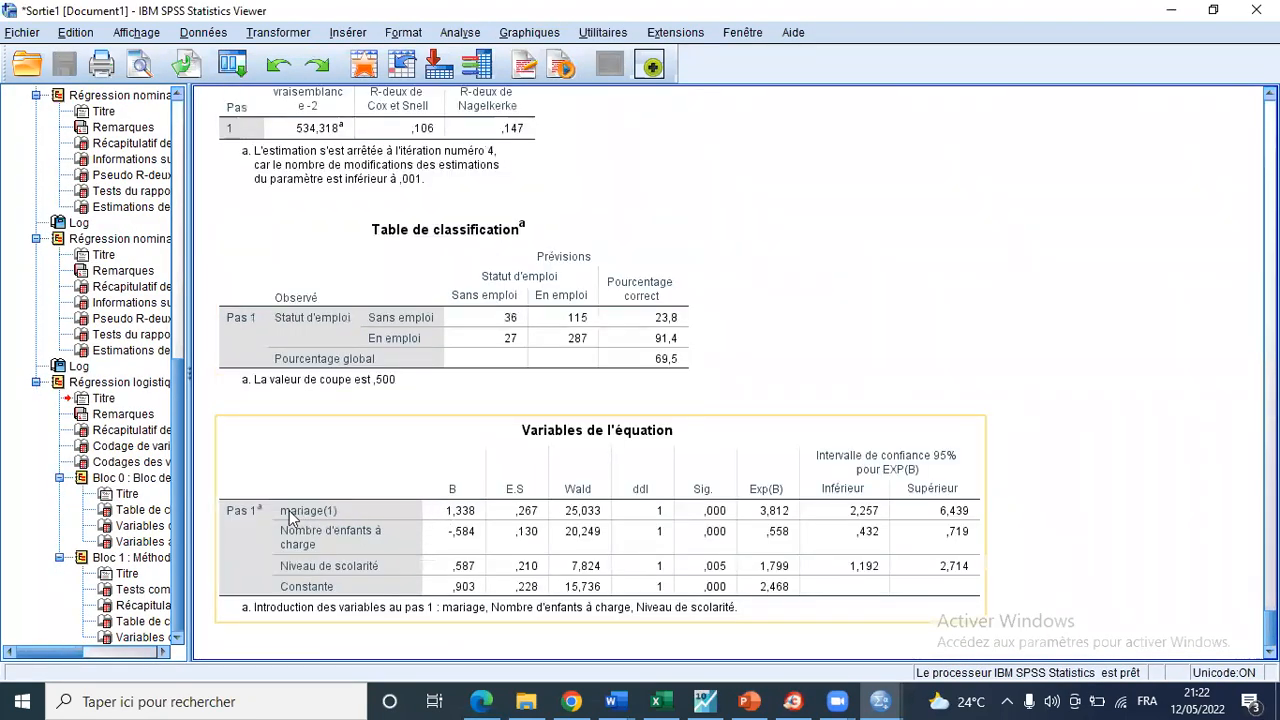
# Select the Variables de l'équation table to examine the mariage(1) row.
pyautogui.click(297, 511)
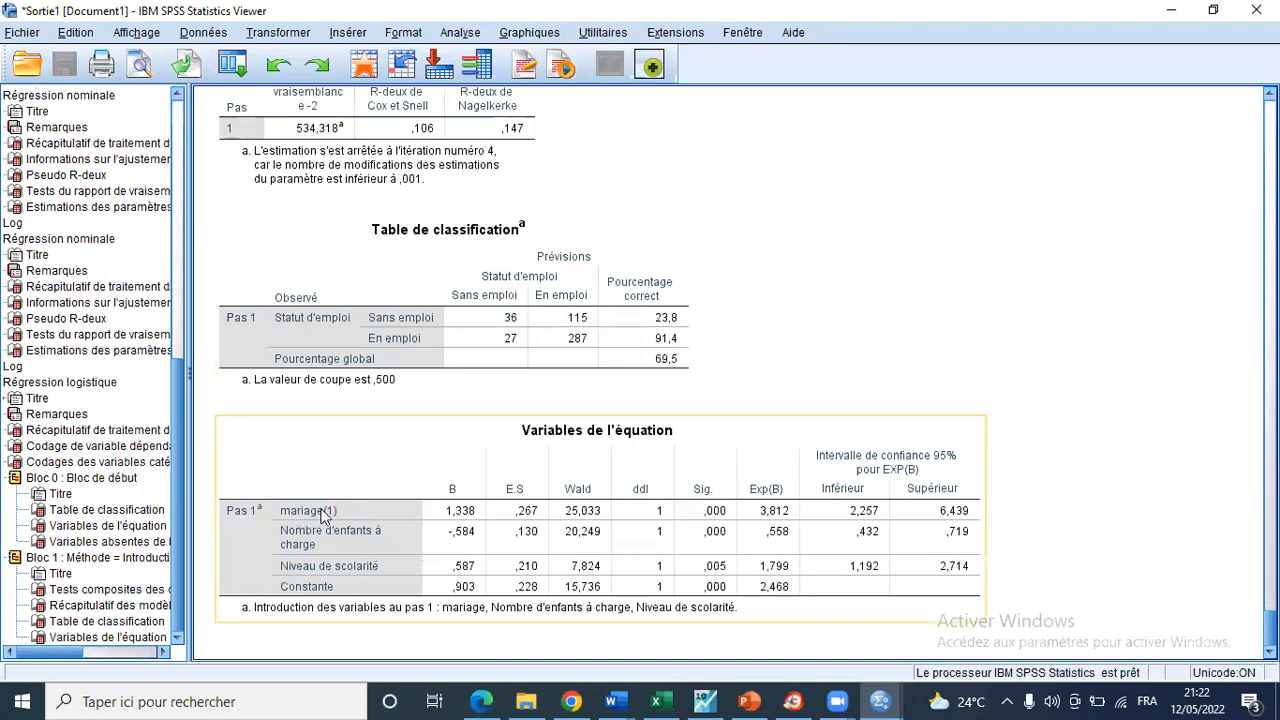
pyautogui.click(322, 512)
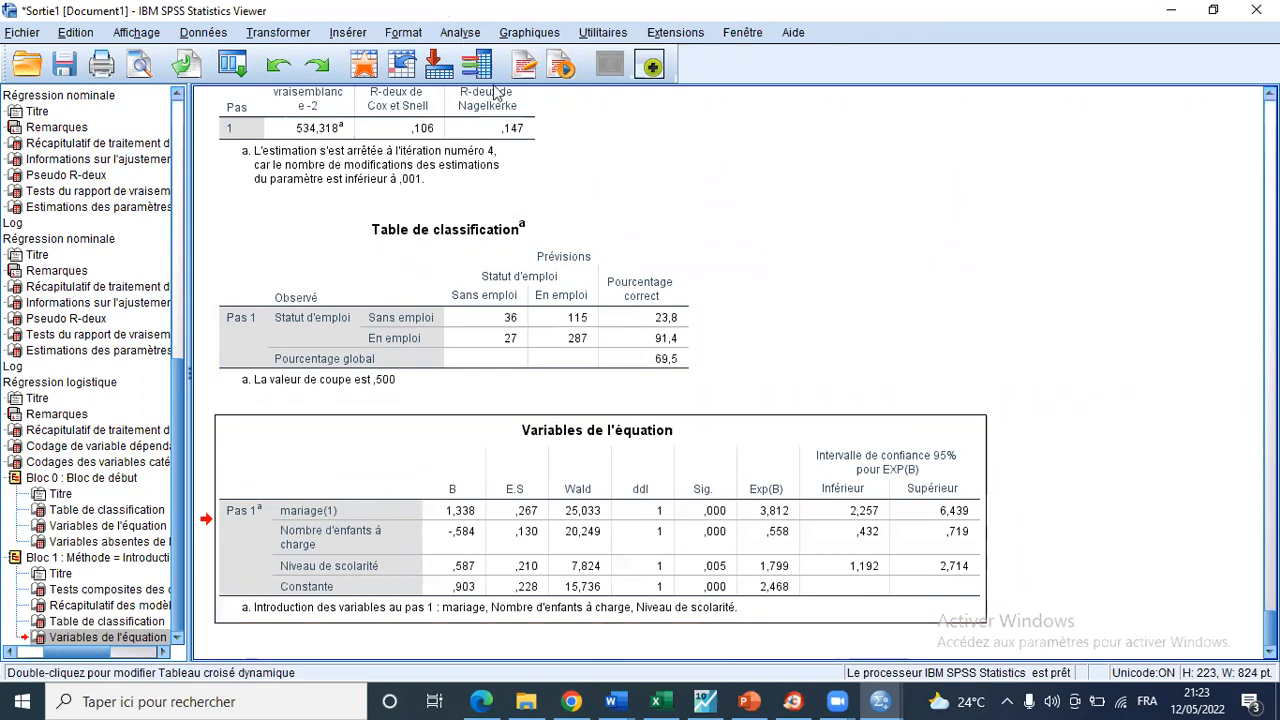
# Check mariage's categorical definition in the binary logistic regression and rerun the model with the Indicateur contrast and Dernière as reference category.
pyautogui.click(460, 33)
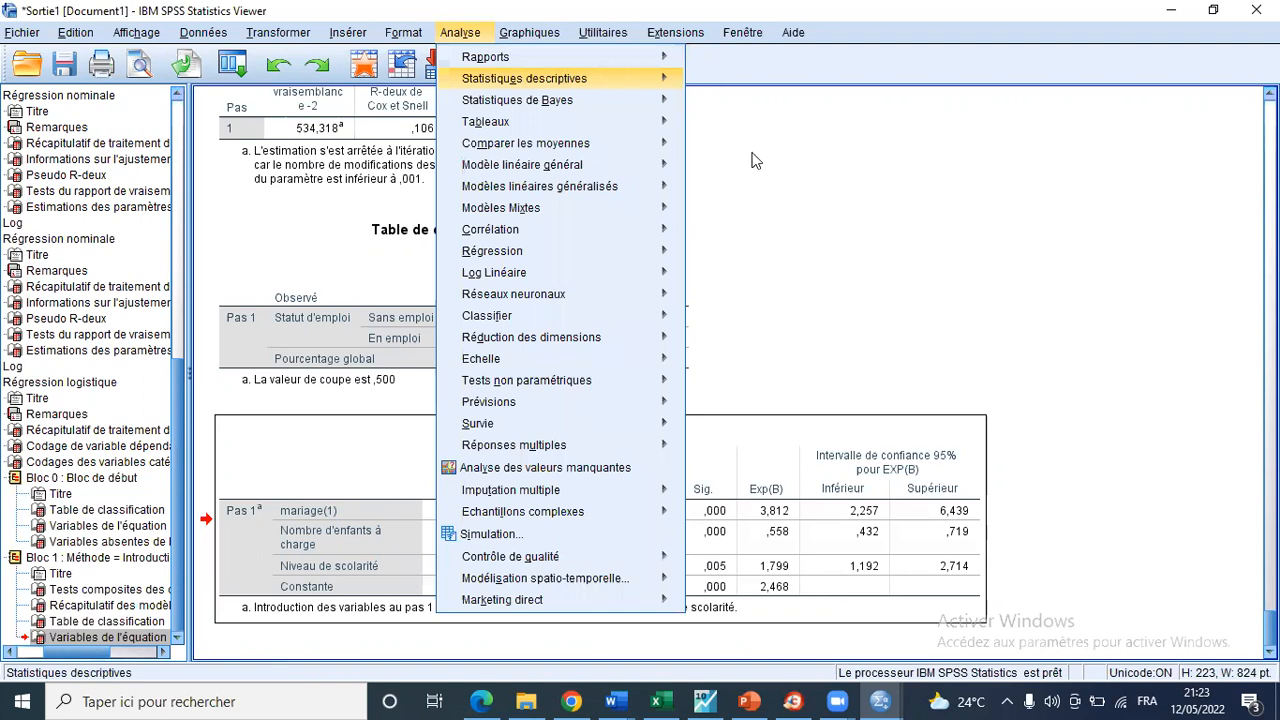
pyautogui.moveTo(643, 90)
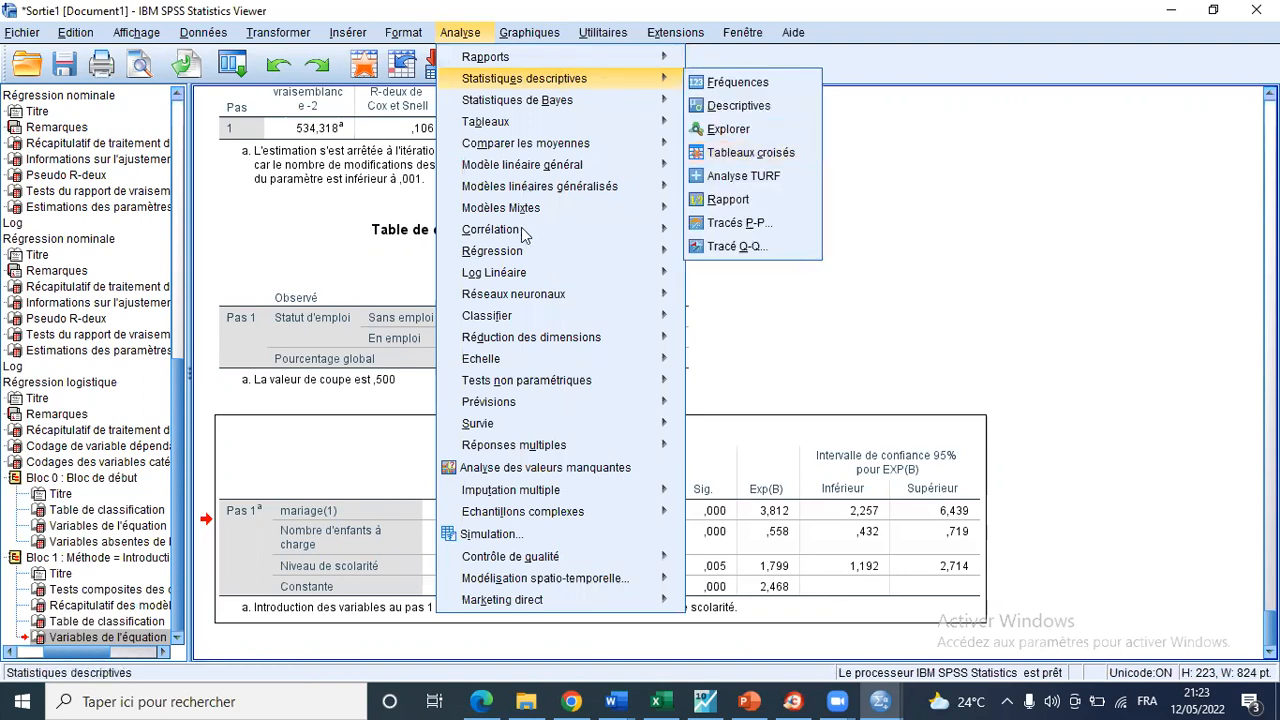
pyautogui.moveTo(642, 250)
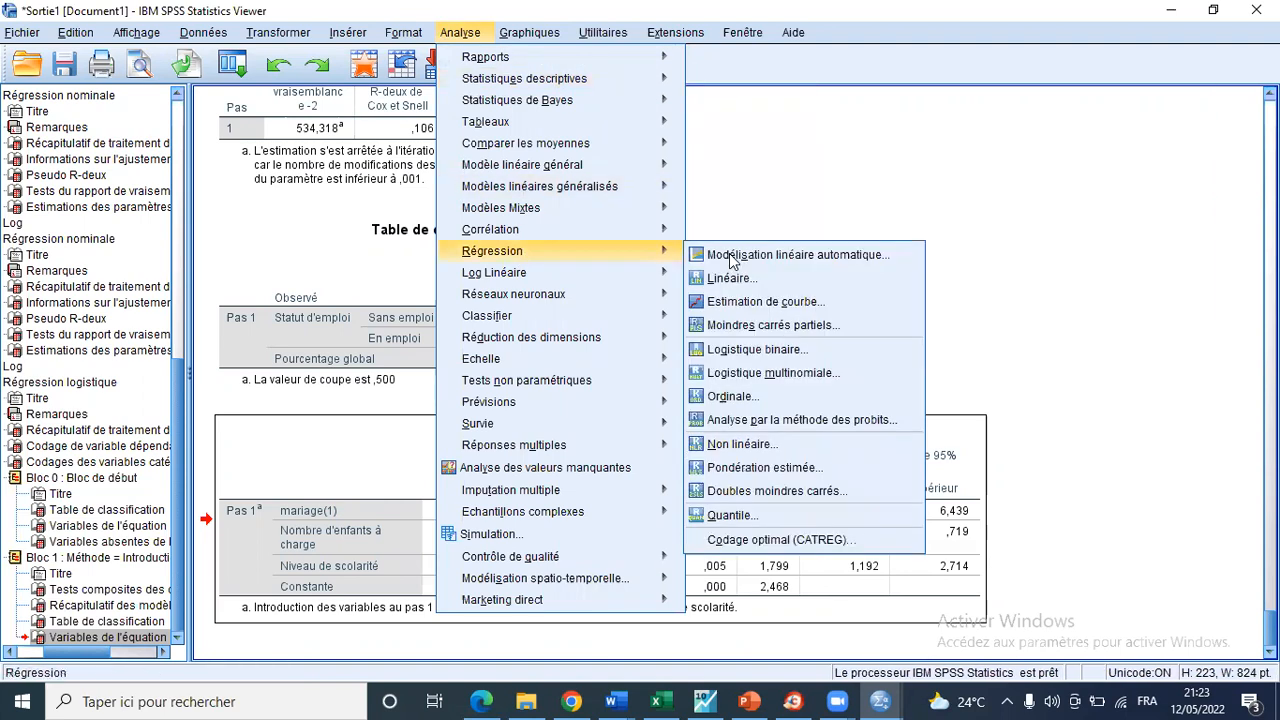
pyautogui.click(736, 350)
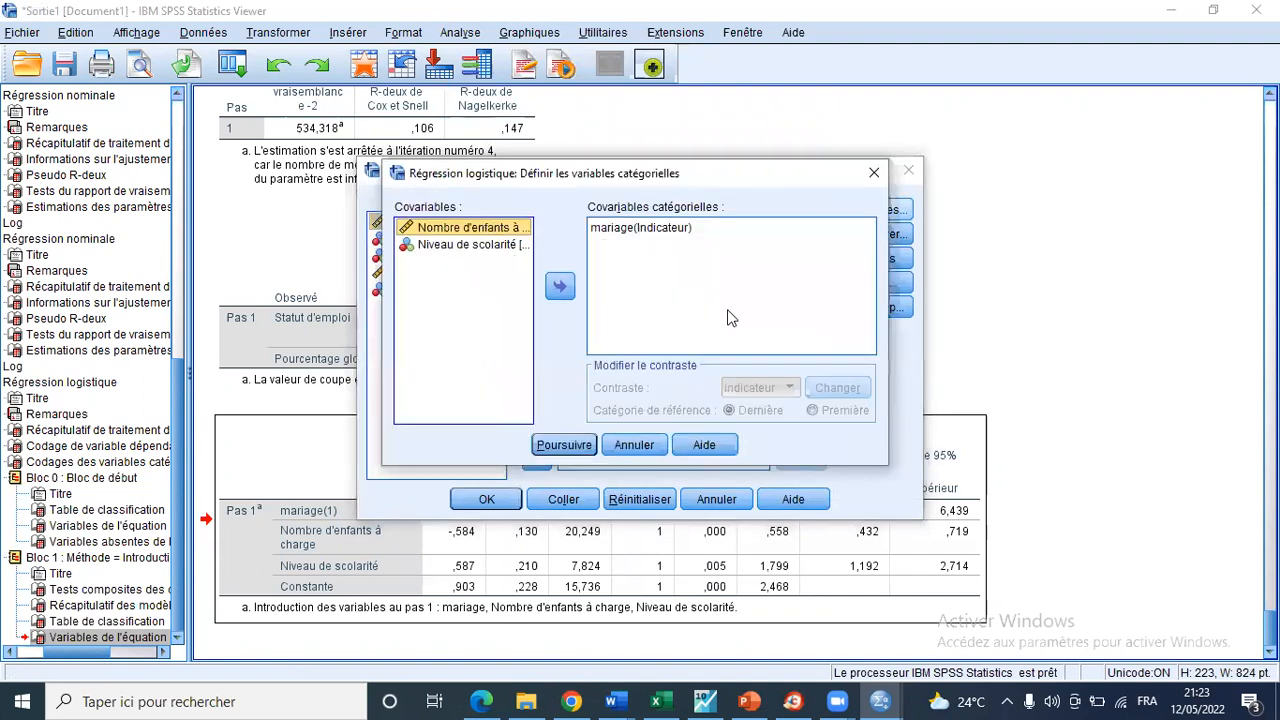
pyautogui.click(740, 228)
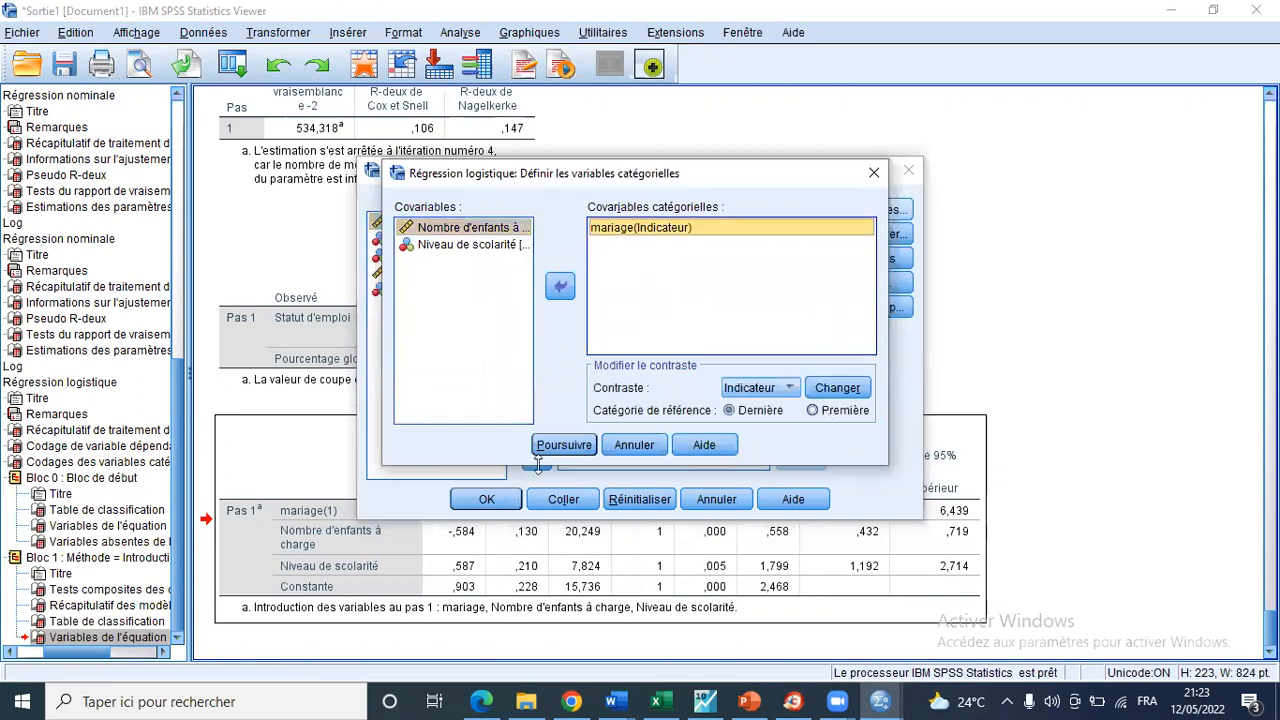
pyautogui.click(564, 445)
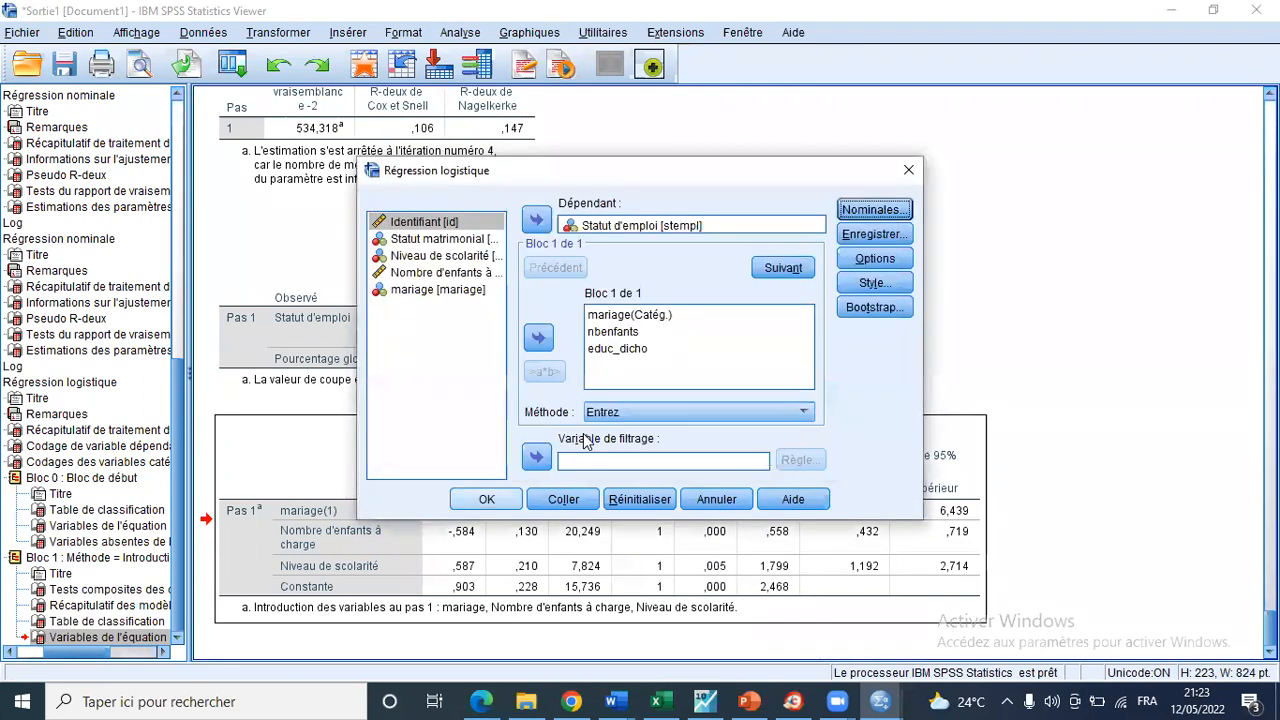
pyautogui.press('Return')
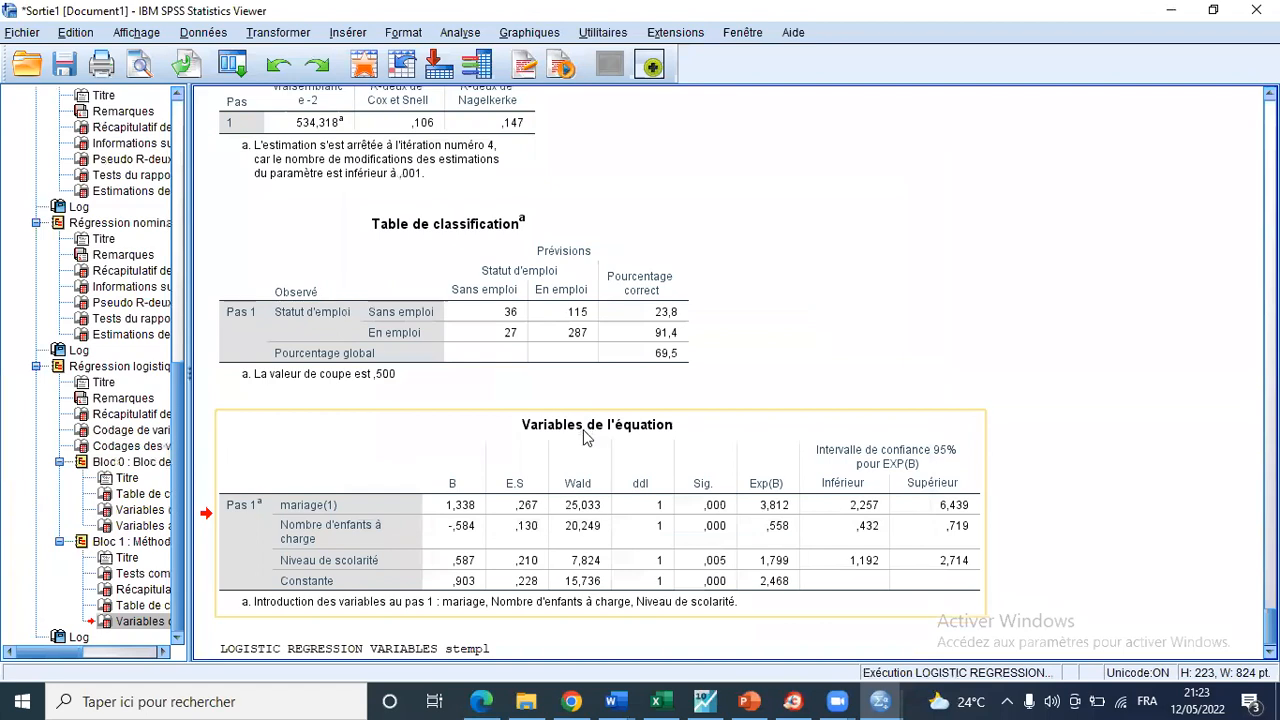
pyautogui.moveTo(660, 363); pyautogui.dragTo(738, 376)
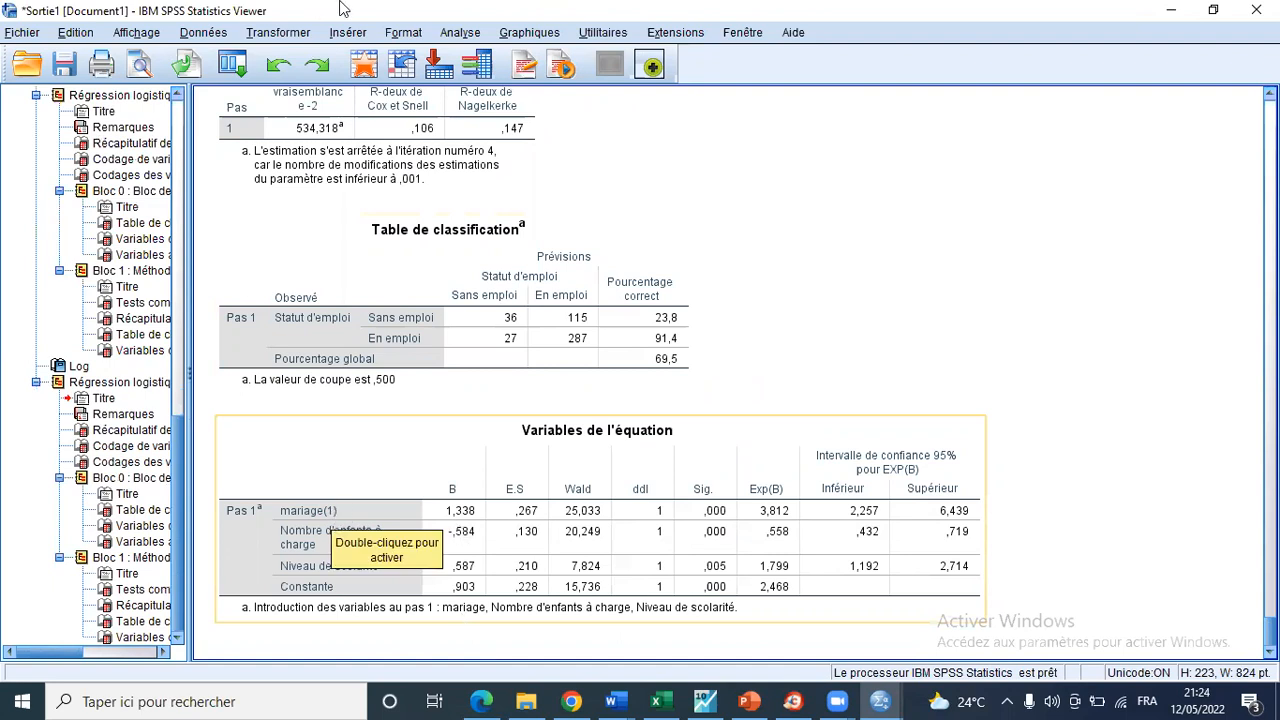
# Change mariage's reference category to Première under the Indicateur contrast and run the binary logistic regression on Statut d'emploi.
pyautogui.click(460, 33)
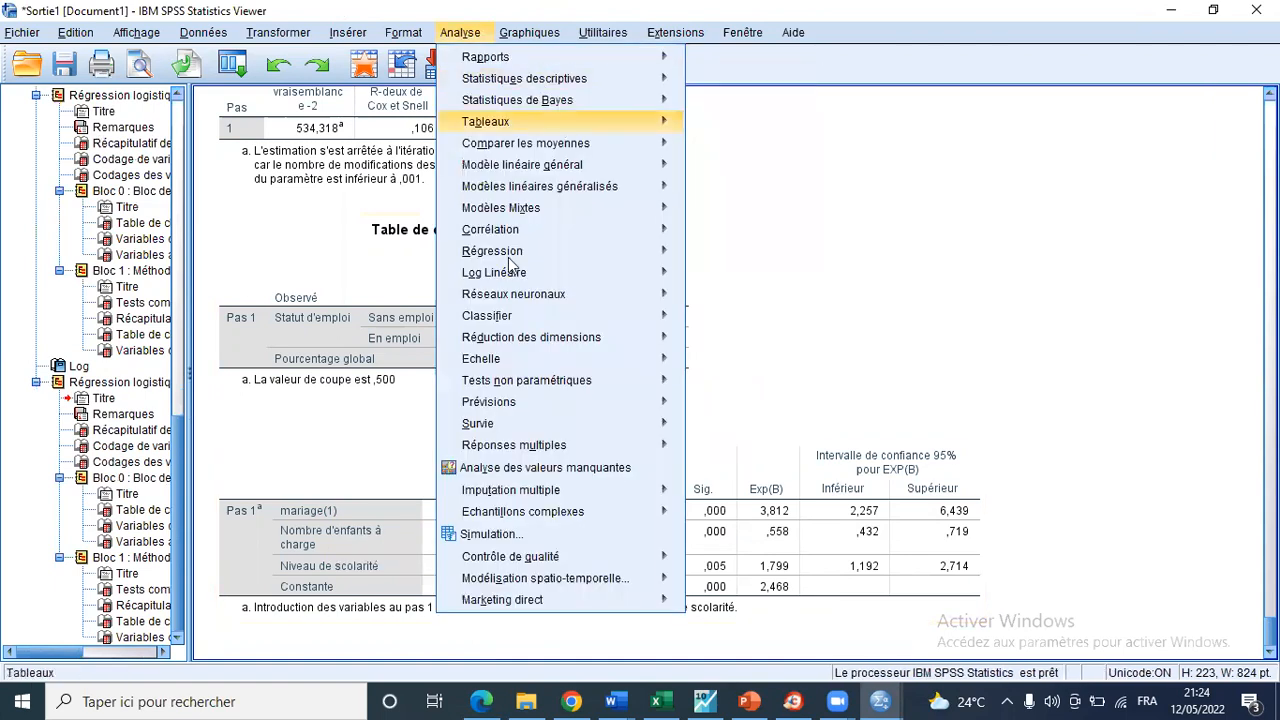
pyautogui.moveTo(645, 253)
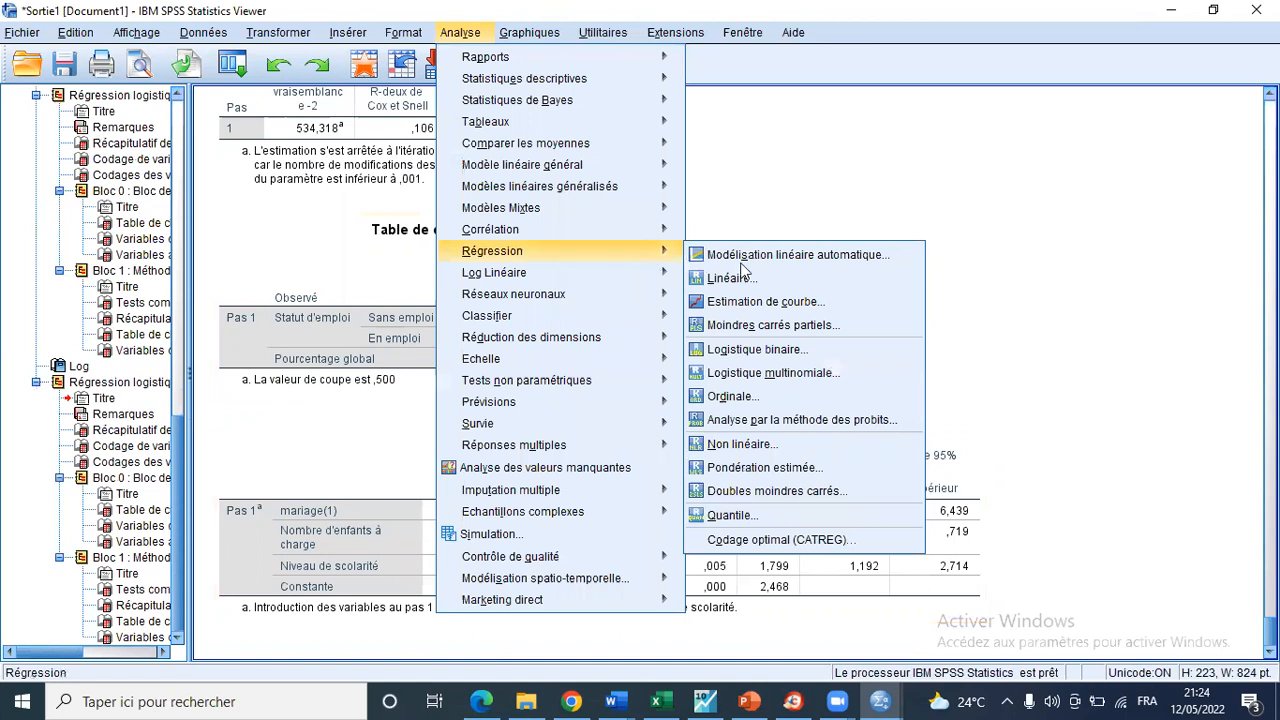
pyautogui.click(747, 352)
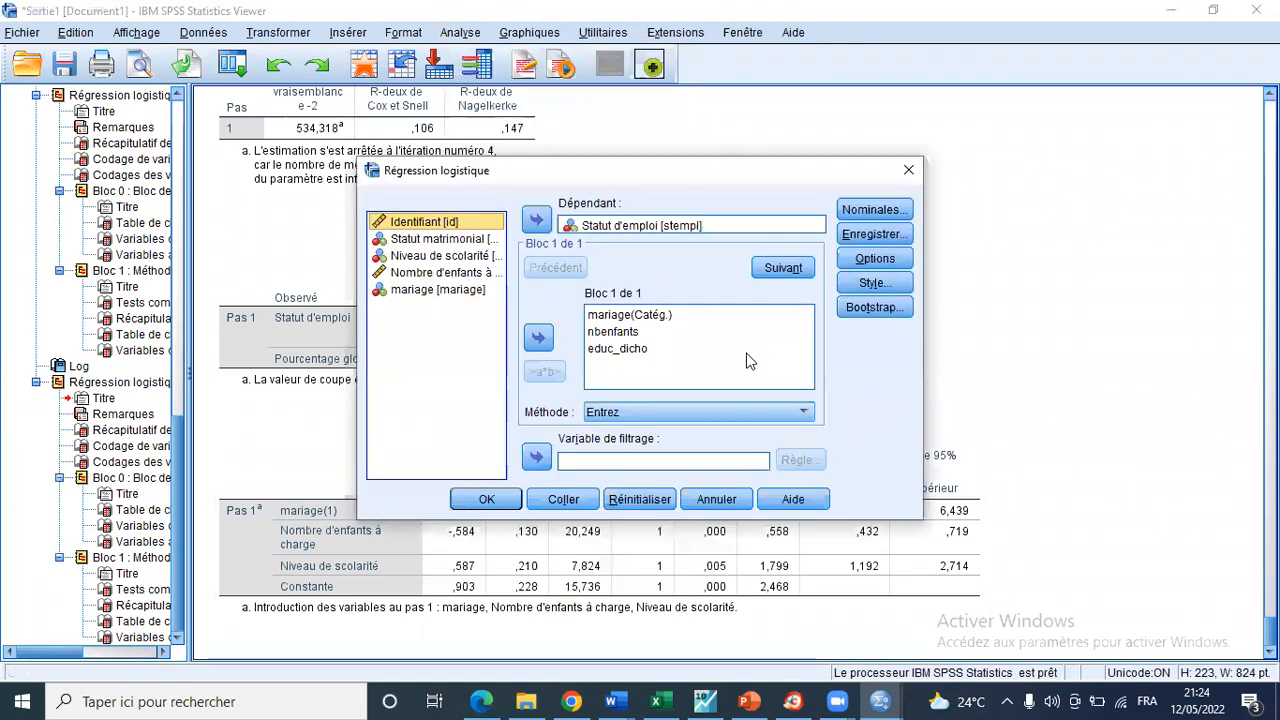
pyautogui.click(863, 210)
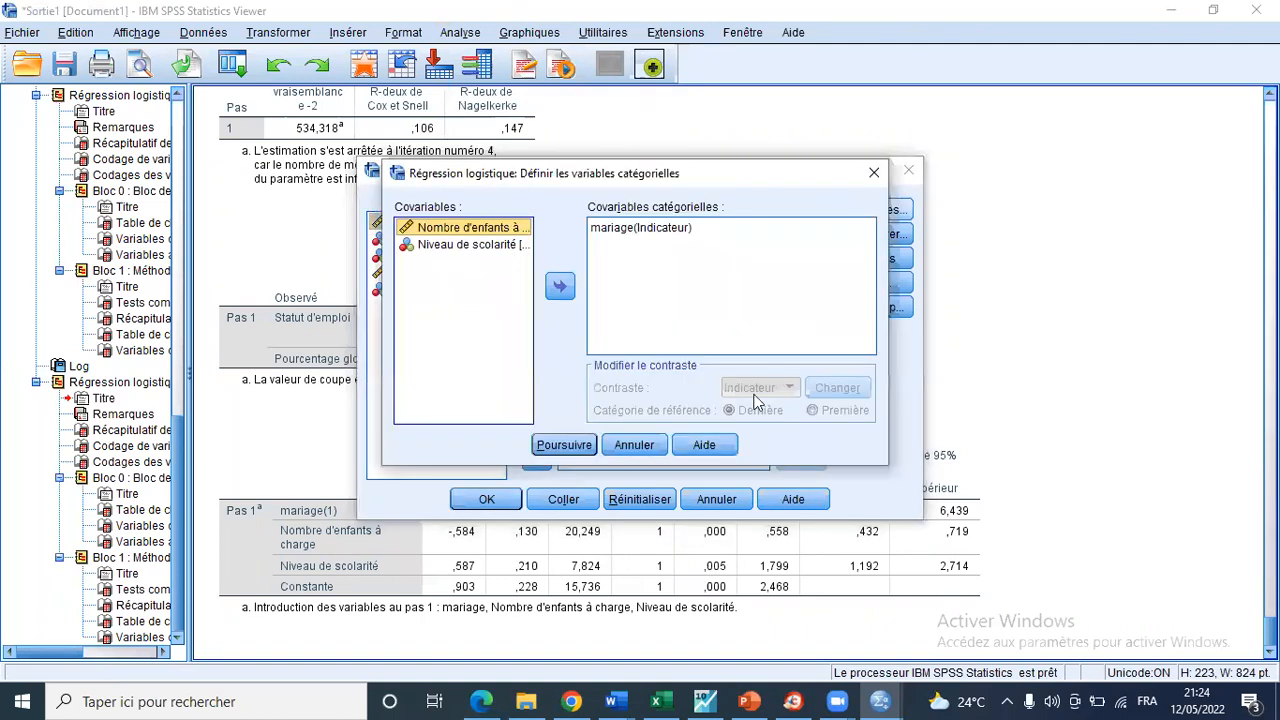
pyautogui.click(630, 228)
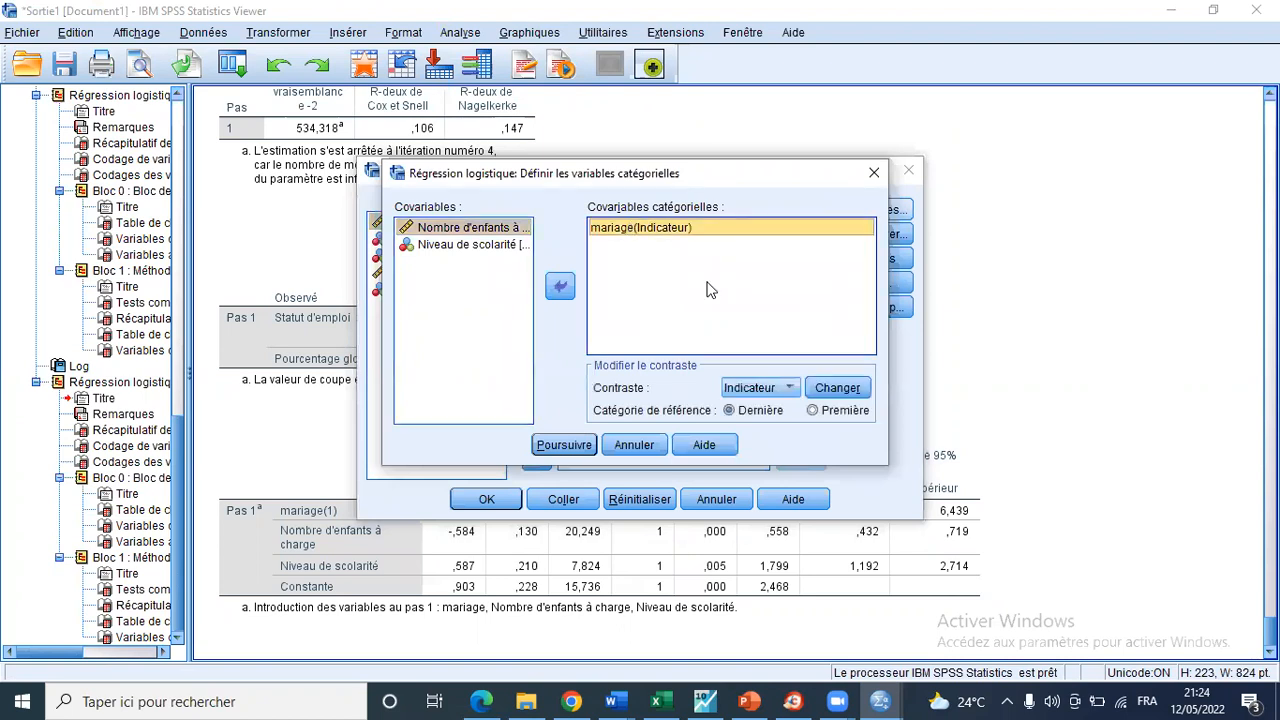
pyautogui.click(814, 411)
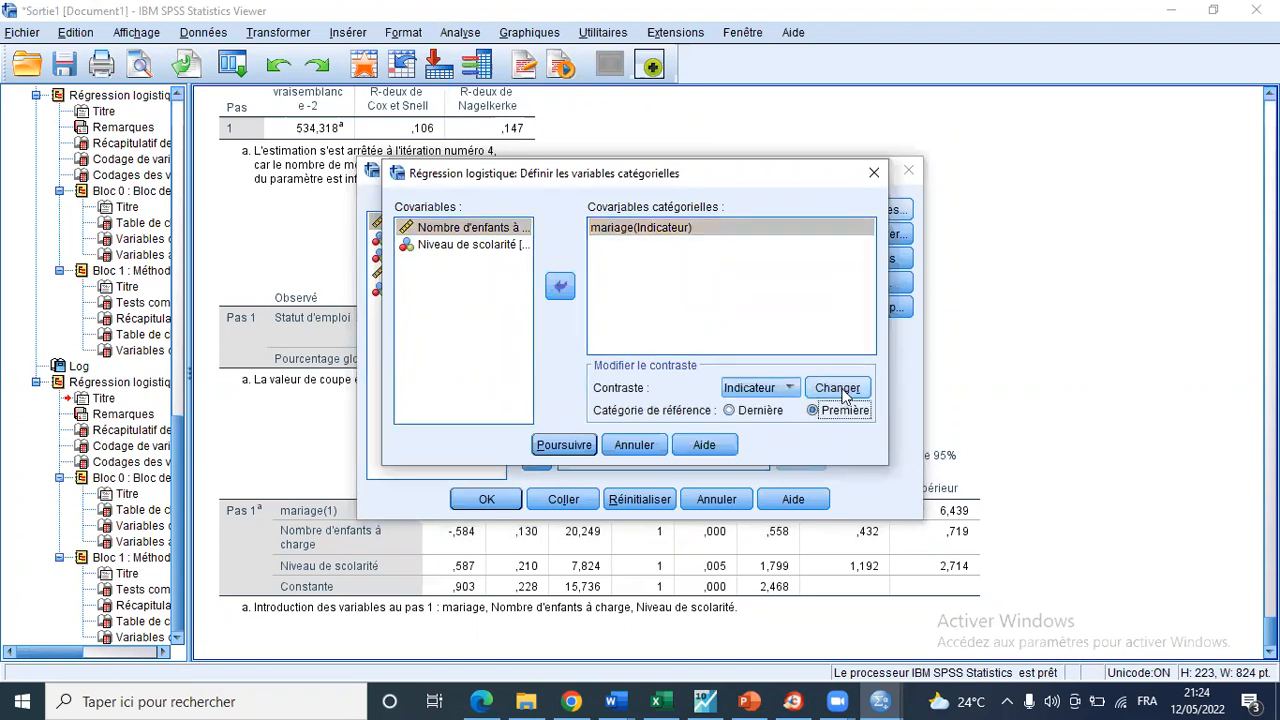
pyautogui.click(840, 390)
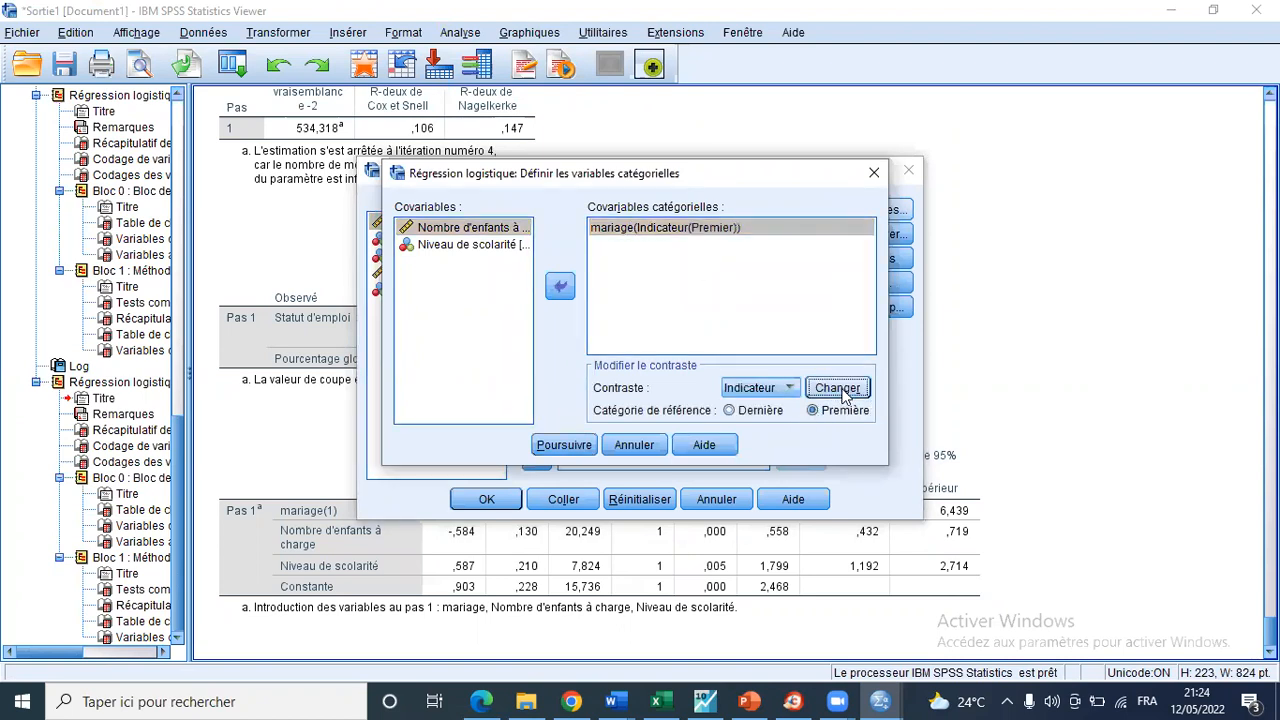
pyautogui.click(563, 446)
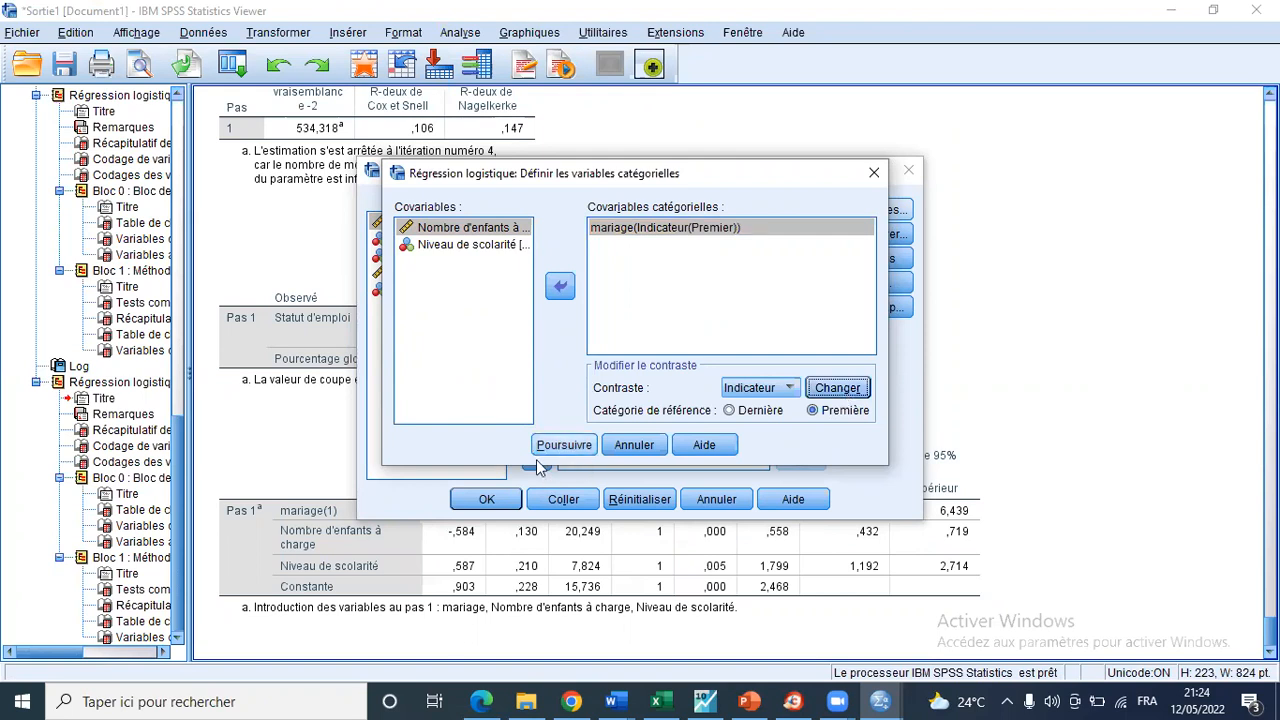
pyautogui.click(487, 499)
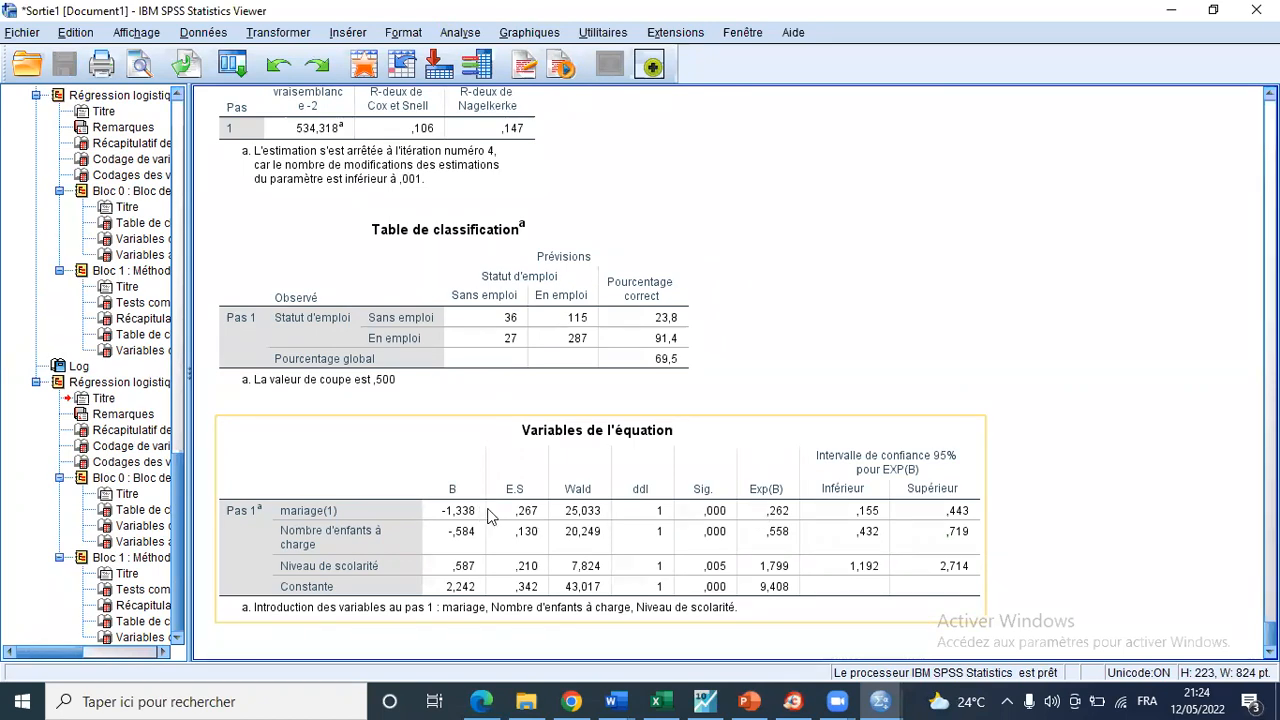
# Review the latest logistic regression output, from its syntax and coding tables through Bloc 0 to the Bloc 1 Variables de l'équation table.
pyautogui.scroll(4, 489, 520)
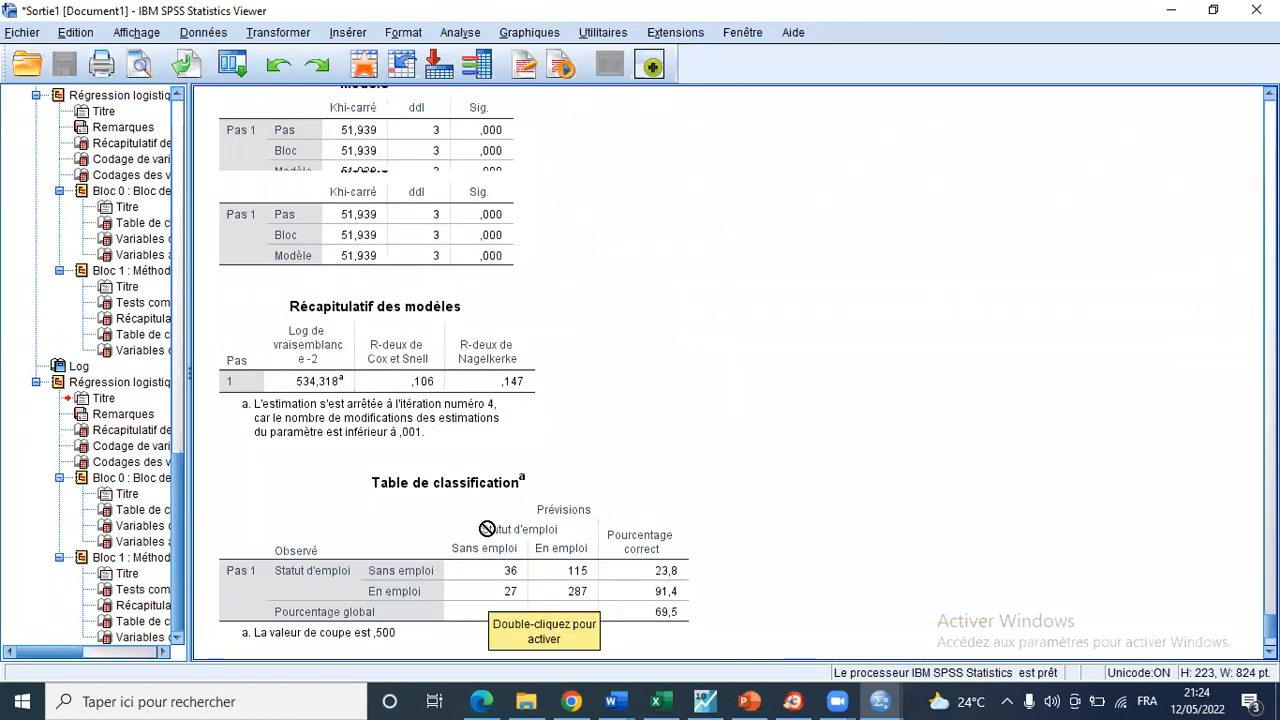
pyautogui.scroll(3, 487, 529)
pyautogui.scroll(-6, 487, 529)
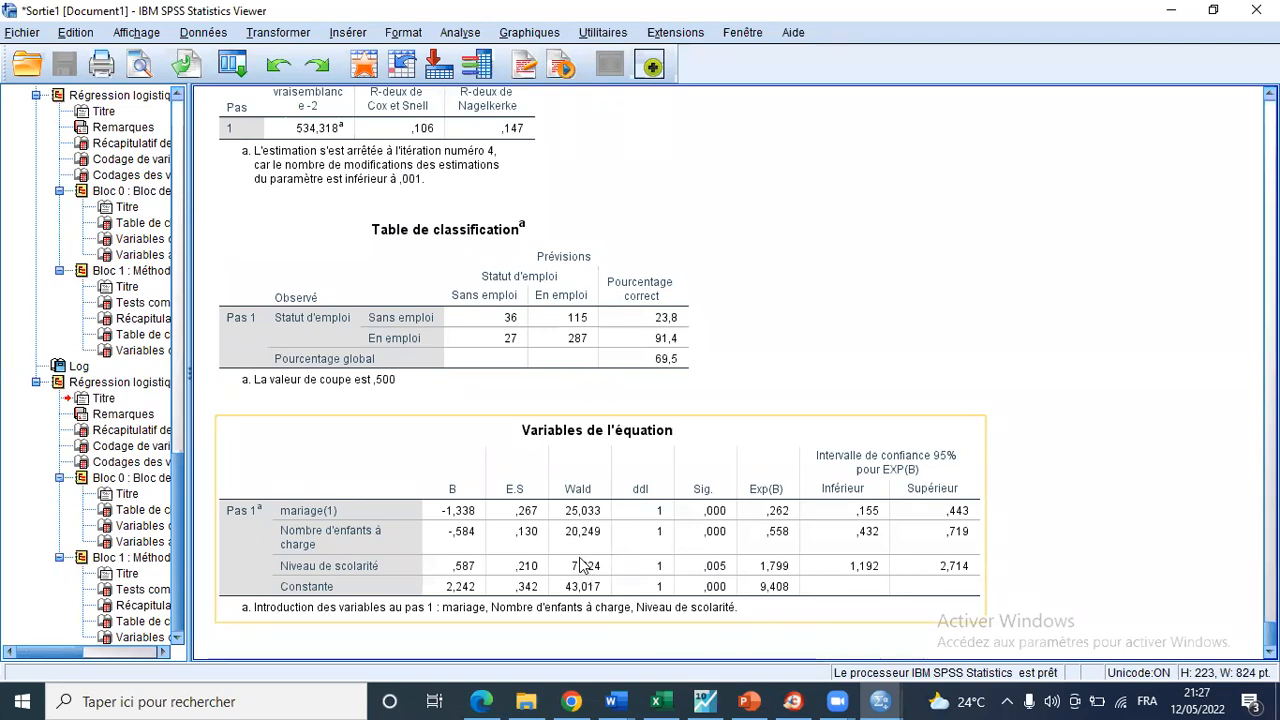
pyautogui.scroll(3, 580, 565)
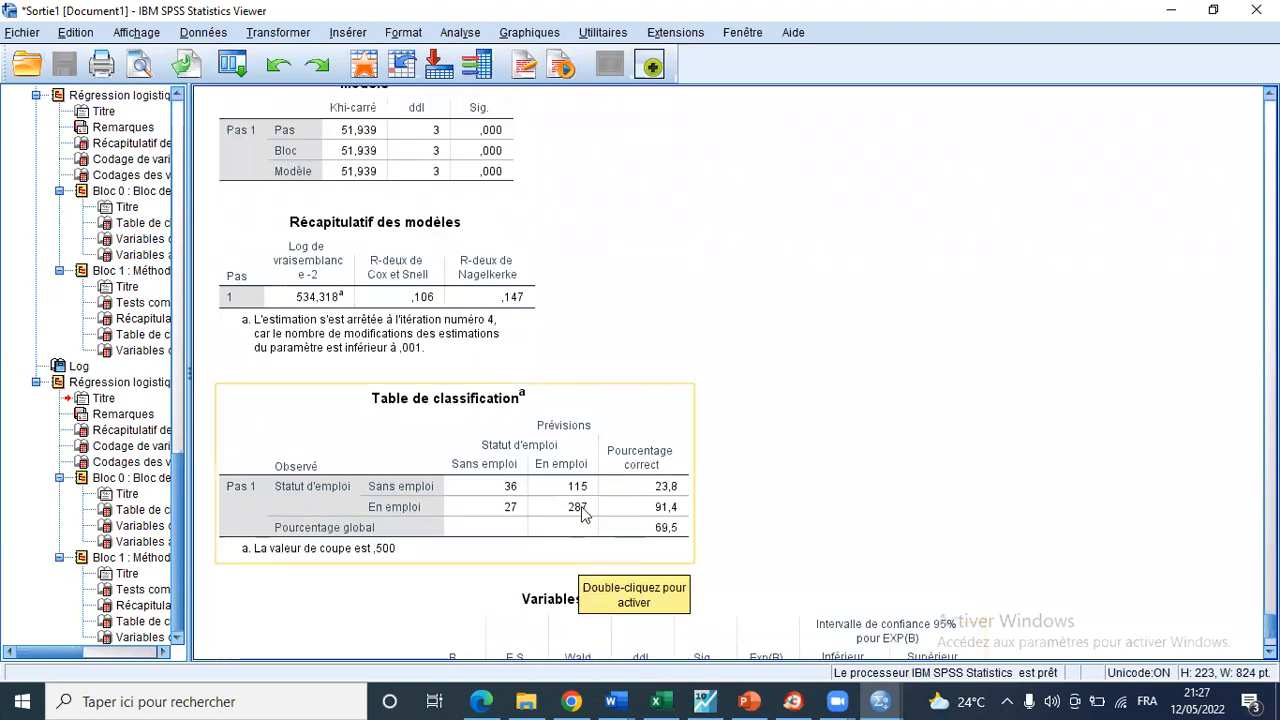
pyautogui.scroll(2, 588, 337)
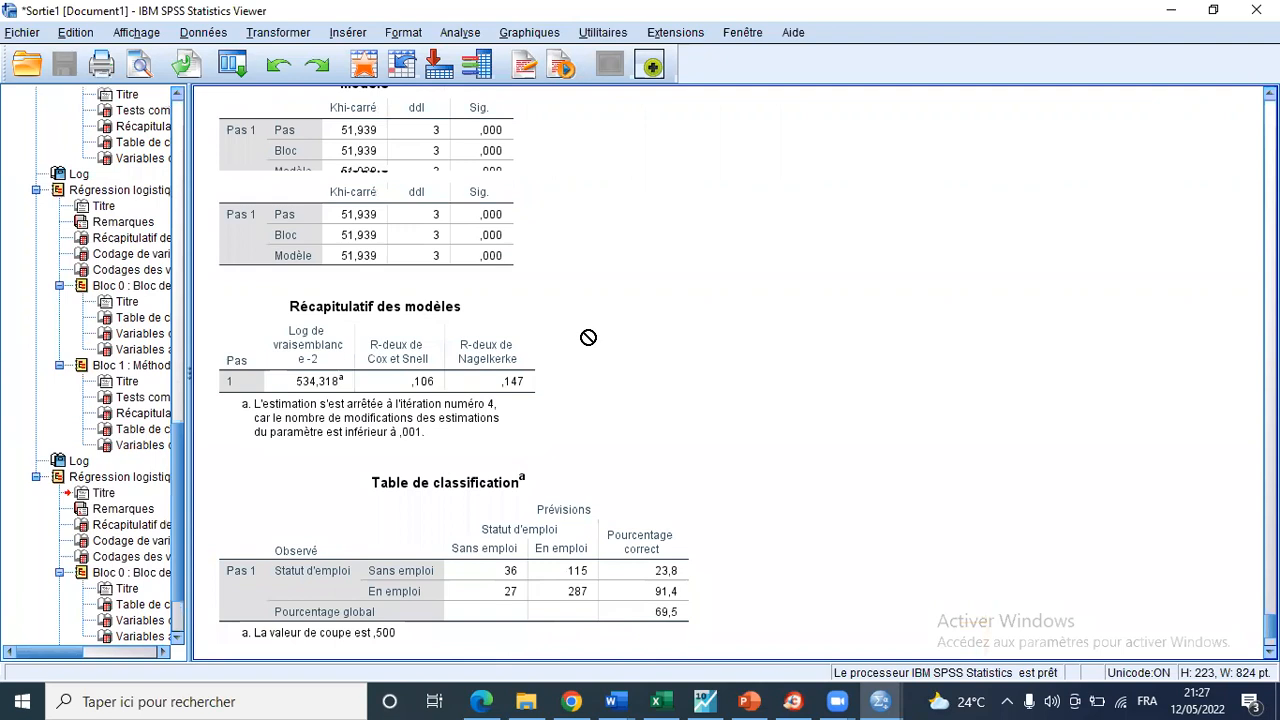
pyautogui.scroll(10, 588, 337)
pyautogui.scroll(12, 588, 337)
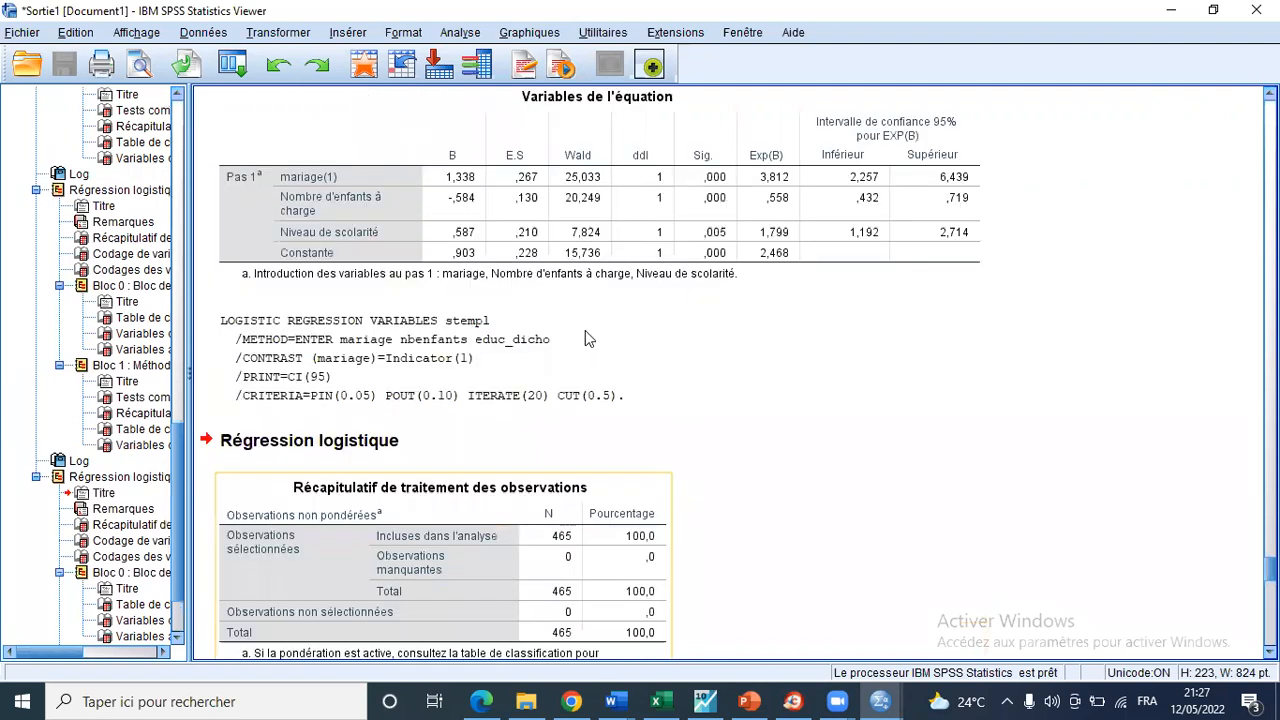
pyautogui.scroll(-4, 552, 420)
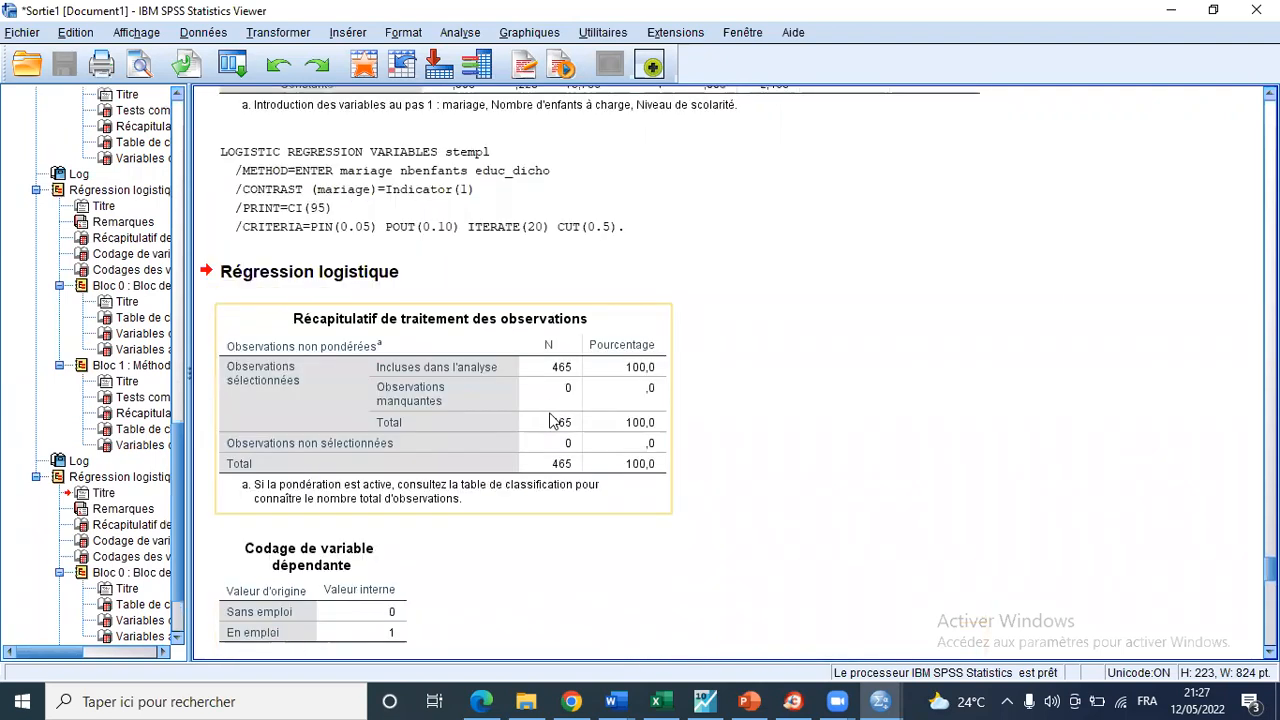
pyautogui.scroll(-10, 561, 472)
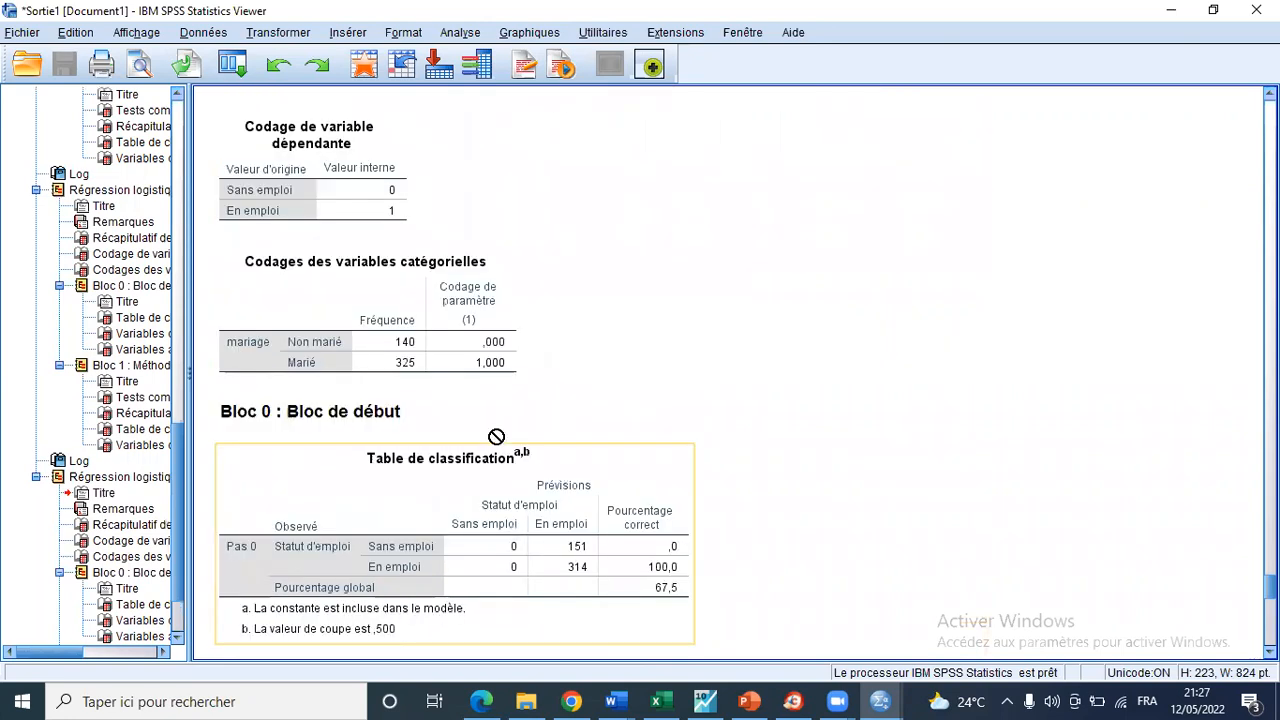
pyautogui.scroll(-8, 449, 442)
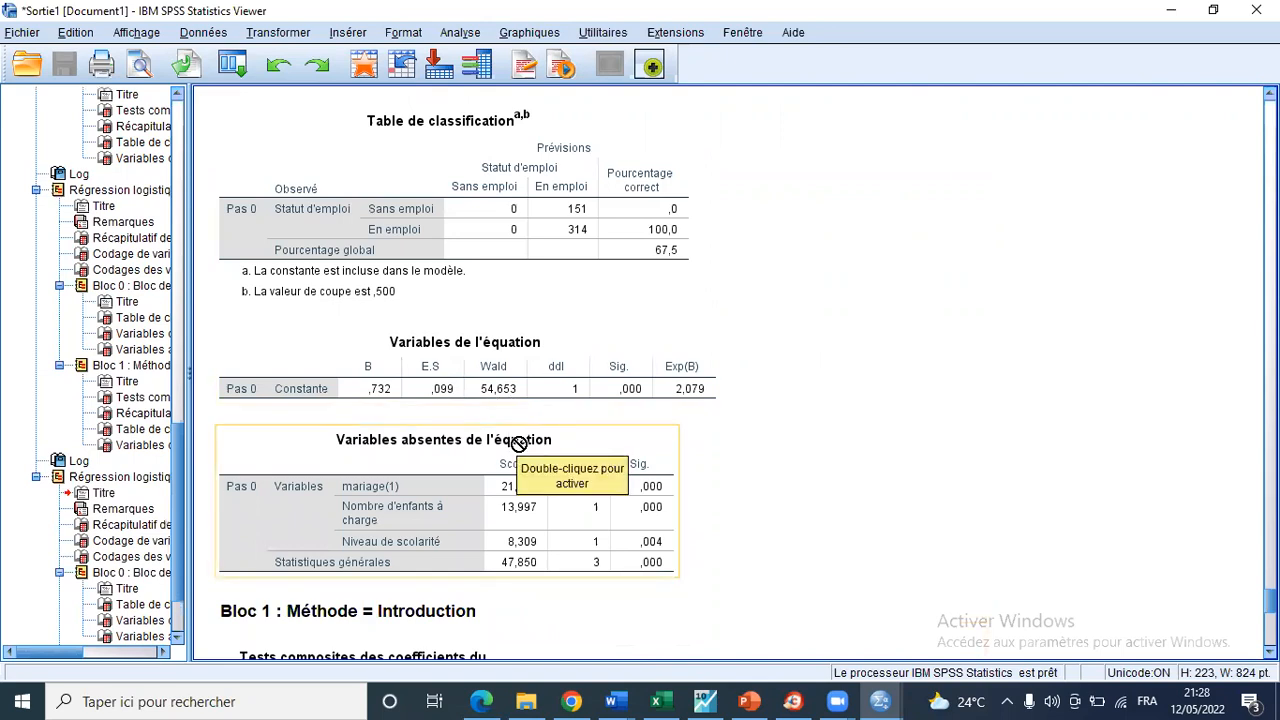
pyautogui.scroll(-16, 518, 443)
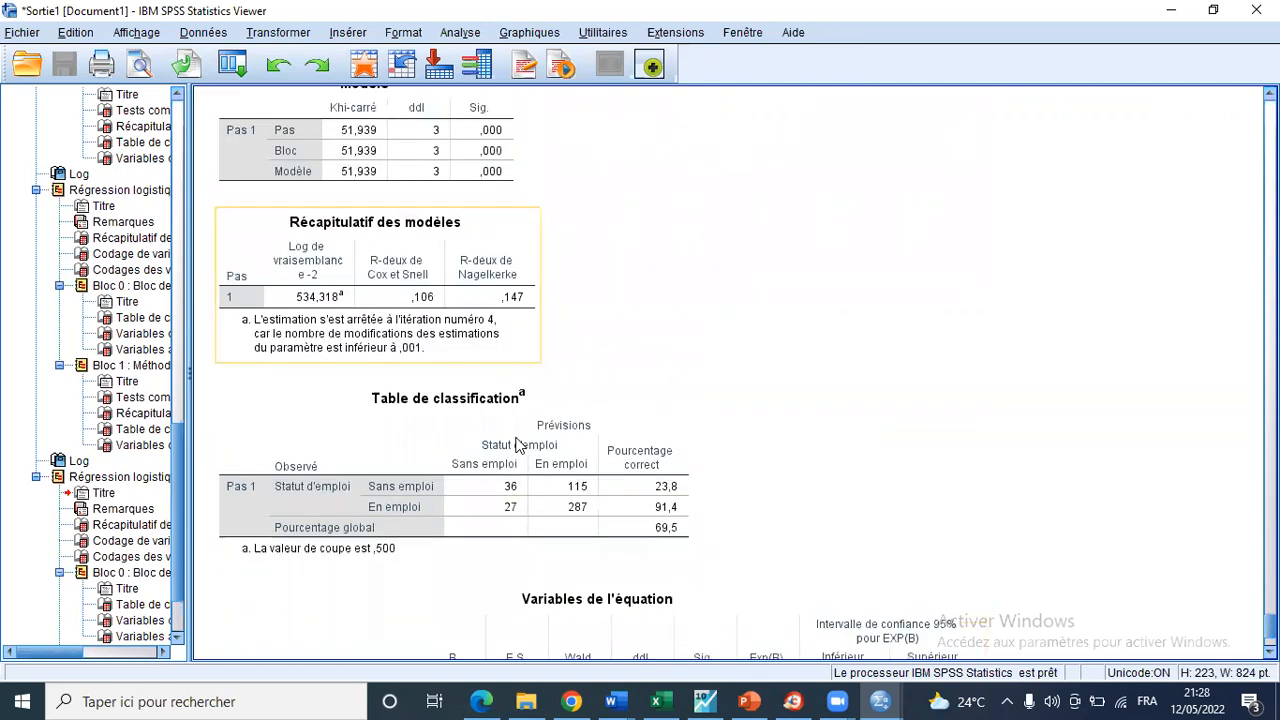
pyautogui.scroll(-4, 518, 443)
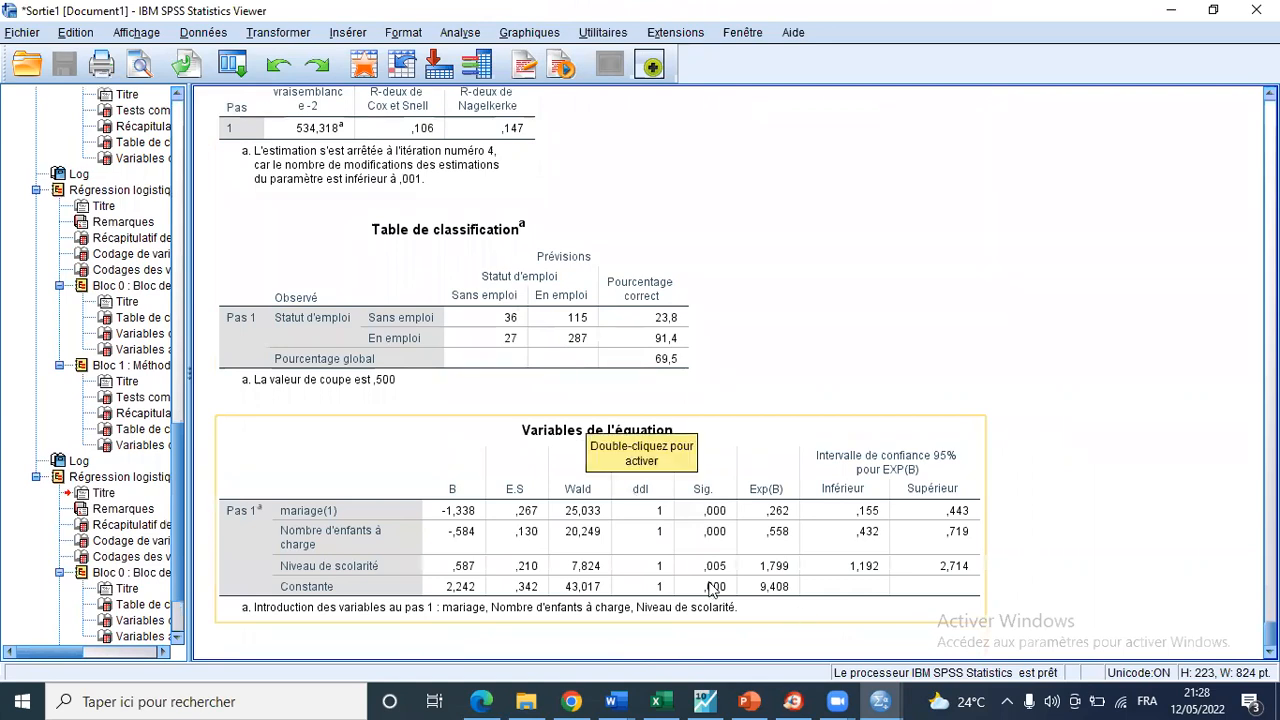
# Go back through the latest regression output to examine the dependent variable coding and the Codages des variables catégorielles table for mariage.
pyautogui.scroll(2, 520, 495)
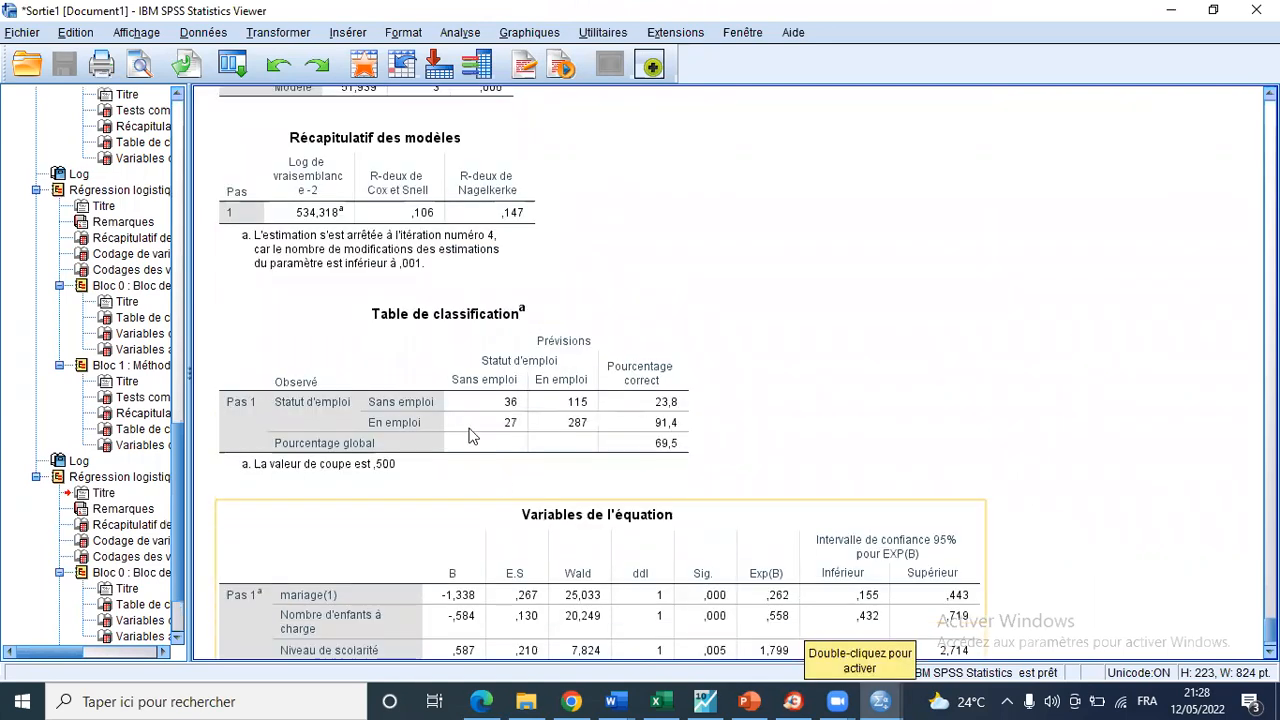
pyautogui.scroll(2, 450, 410)
pyautogui.scroll(4, 426, 390)
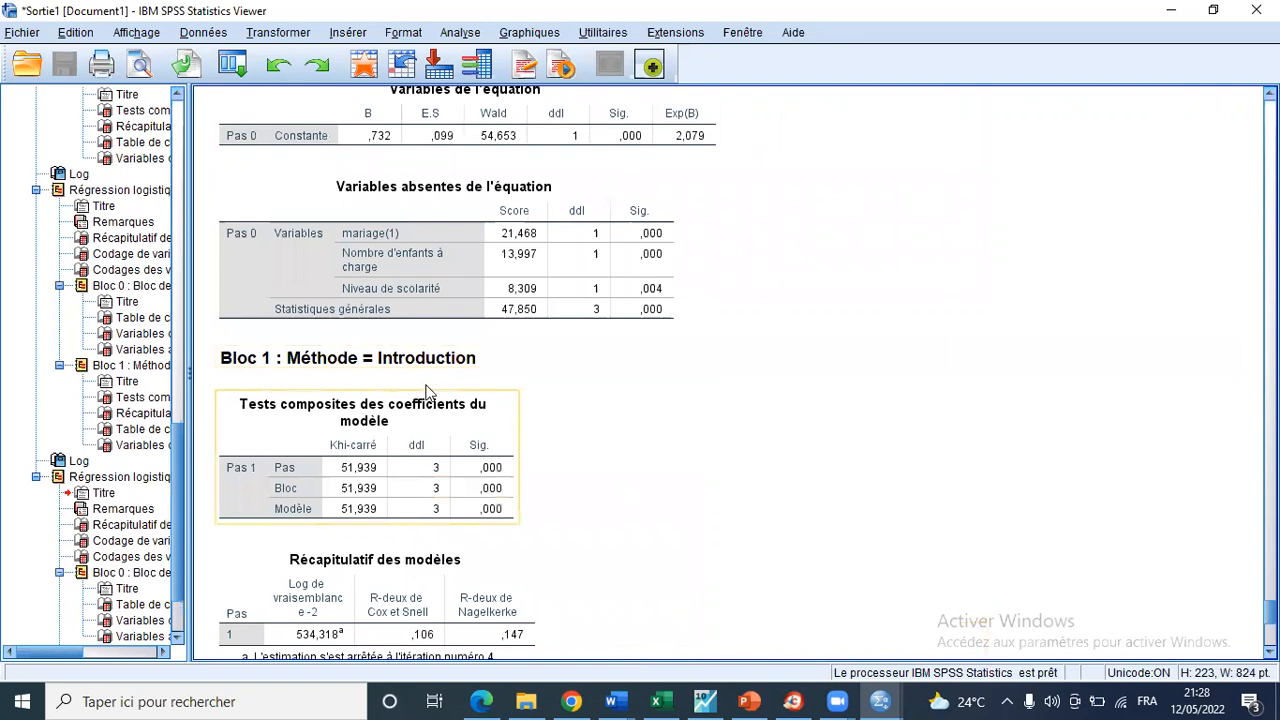
pyautogui.scroll(2, 424, 390)
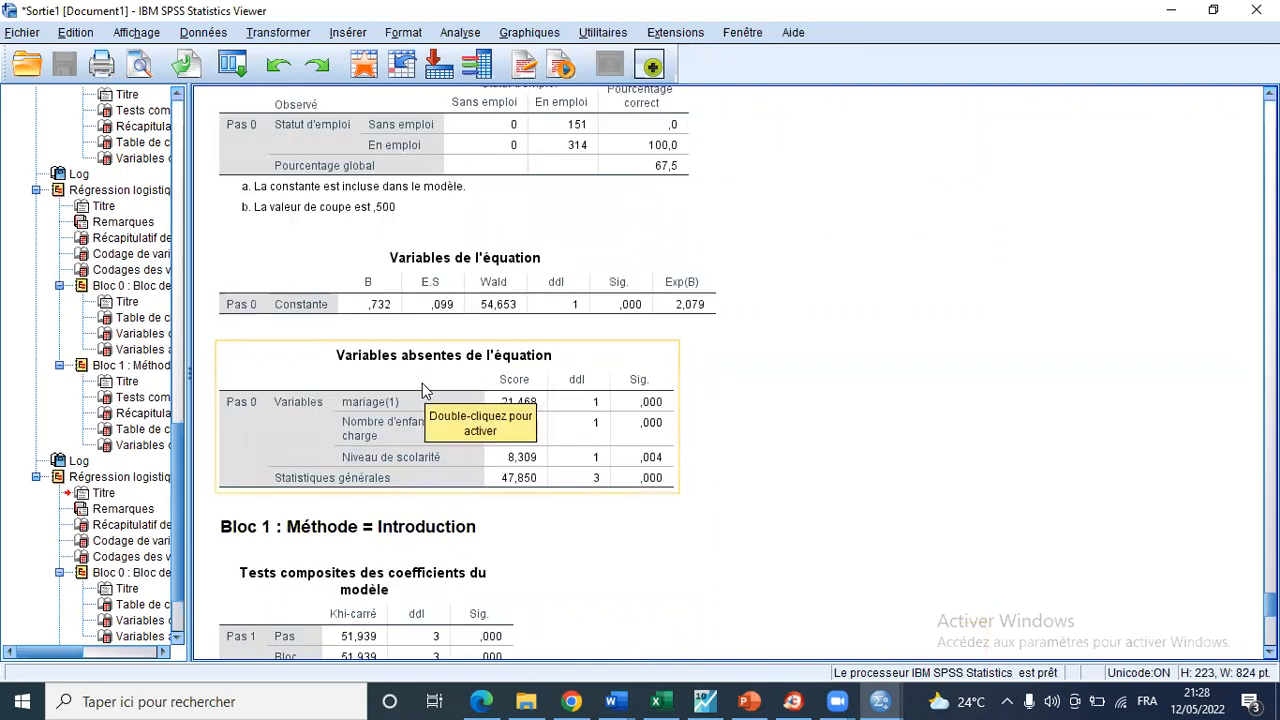
pyautogui.scroll(2, 422, 390)
pyautogui.scroll(1, 424, 390)
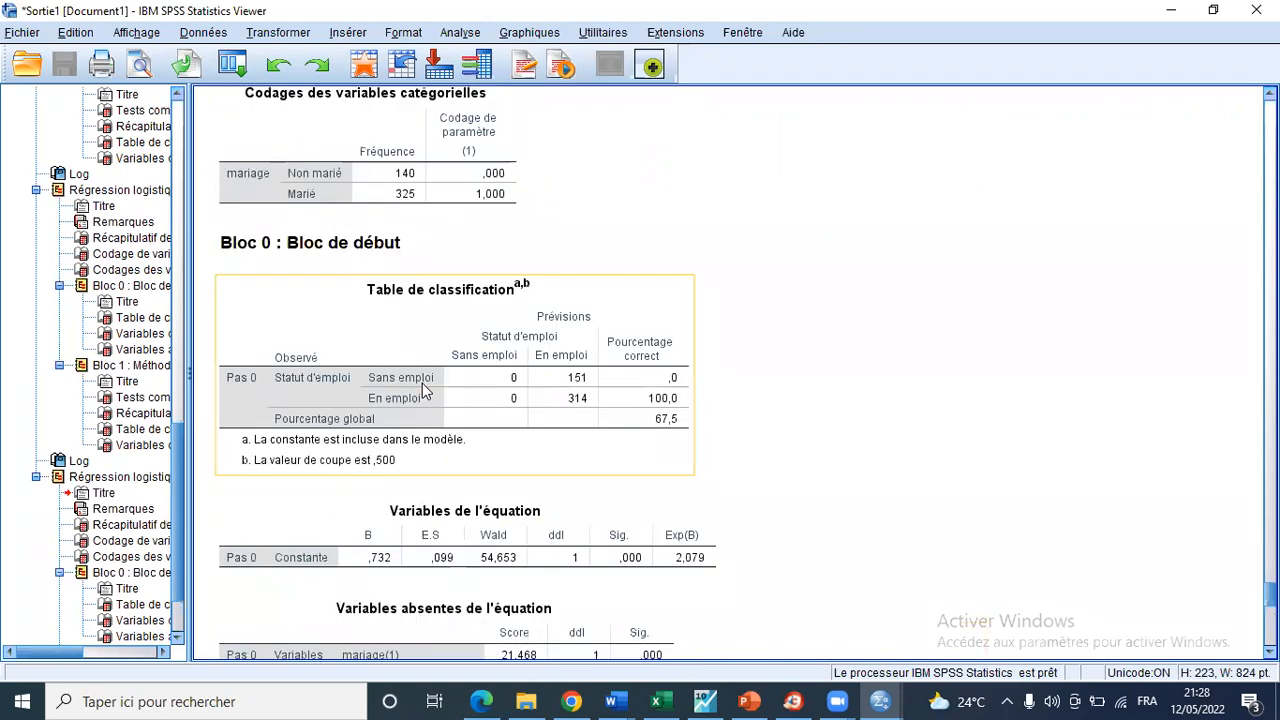
pyautogui.scroll(1, 422, 383)
pyautogui.scroll(4, 424, 389)
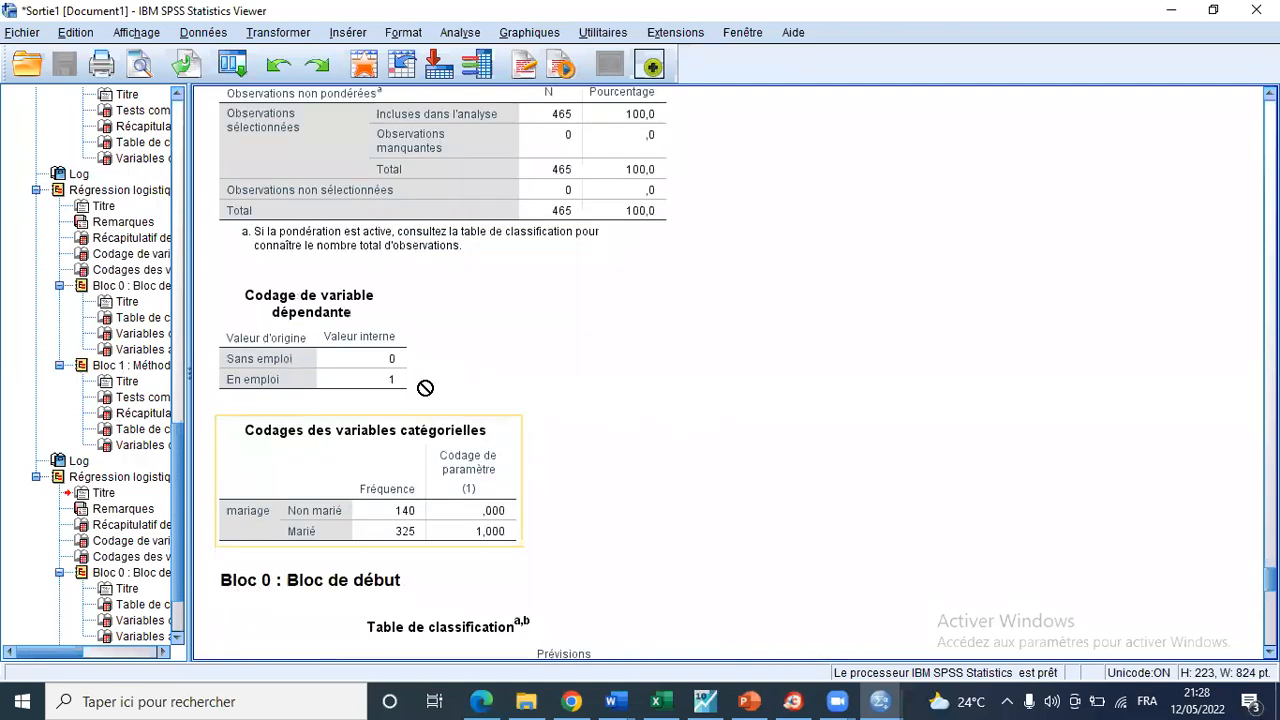
pyautogui.scroll(1, 422, 389)
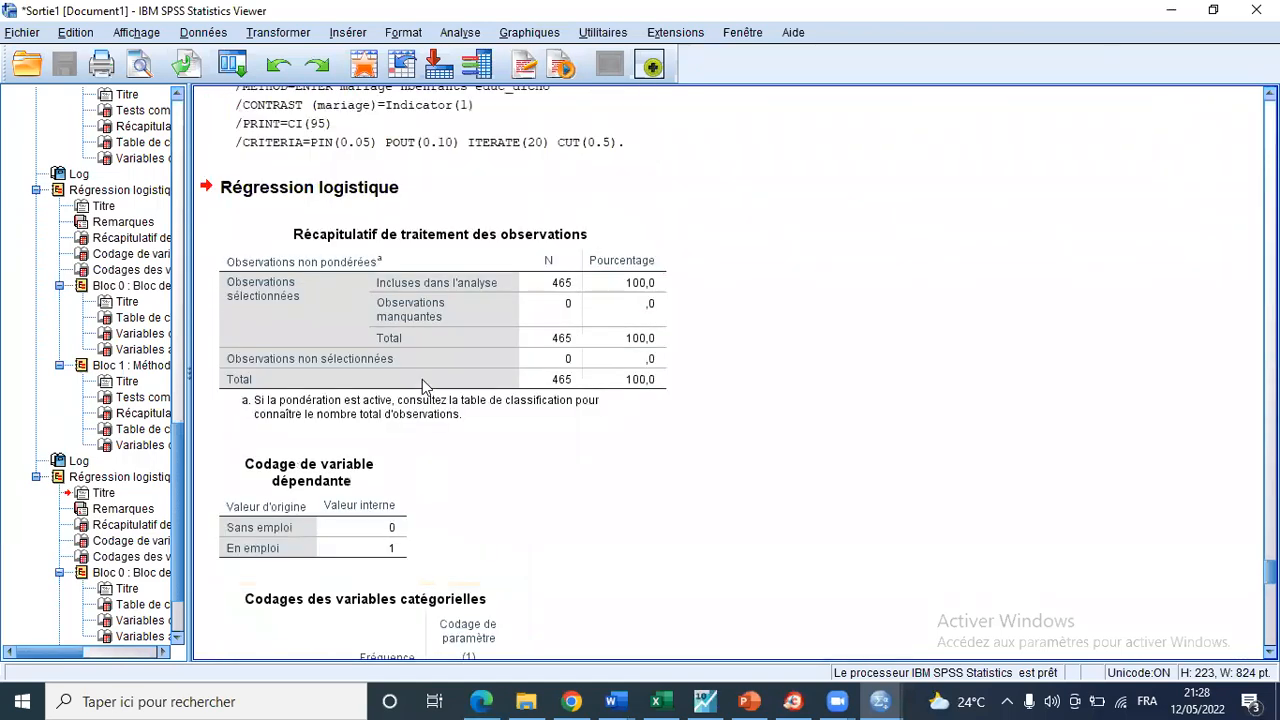
pyautogui.scroll(1, 422, 380)
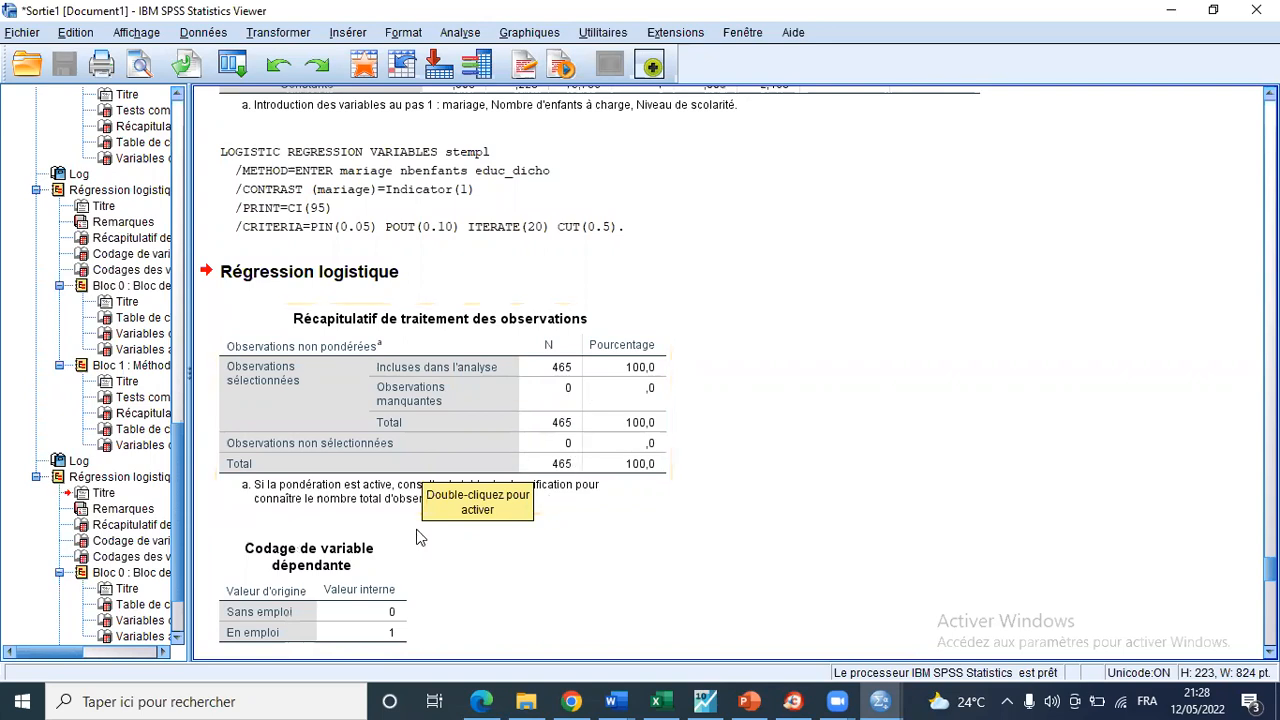
pyautogui.scroll(-5, 430, 512)
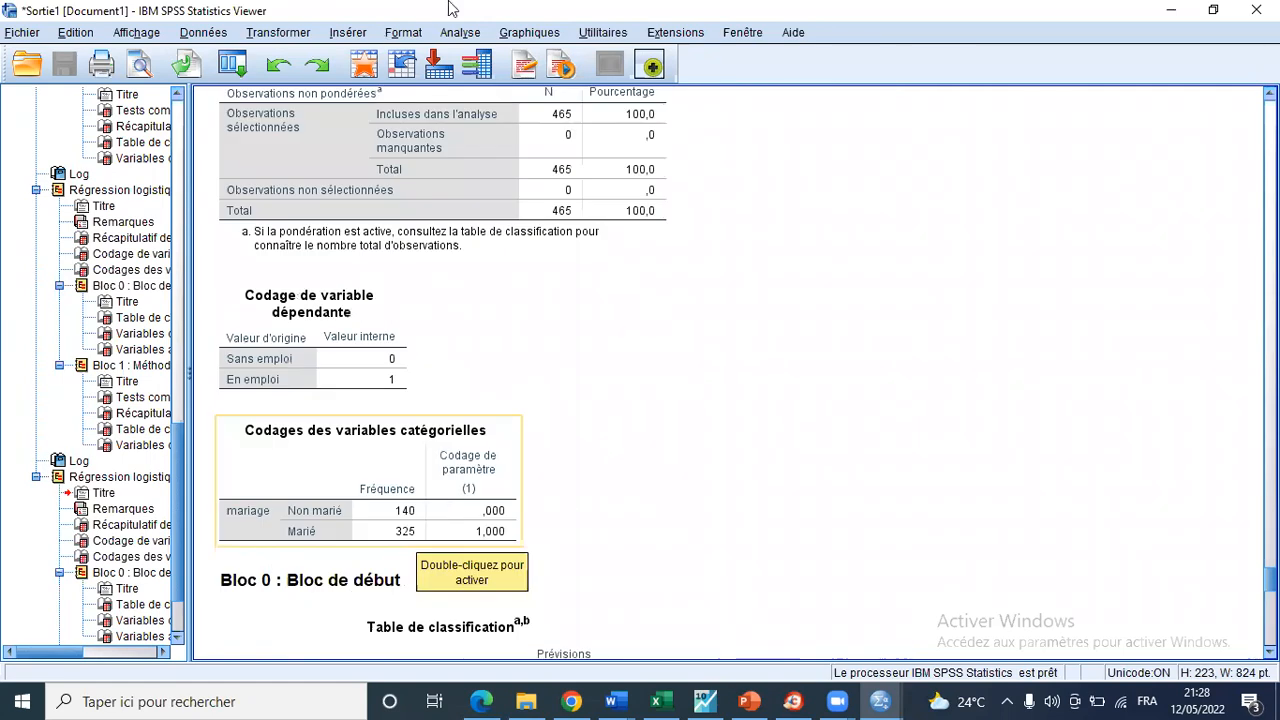
# Open the binary logistic regression on Statut d'emploi and inspect its Options and Enregistrer settings, keeping them as they are.
pyautogui.scroll(-1, 455, 35)
pyautogui.click(458, 33)
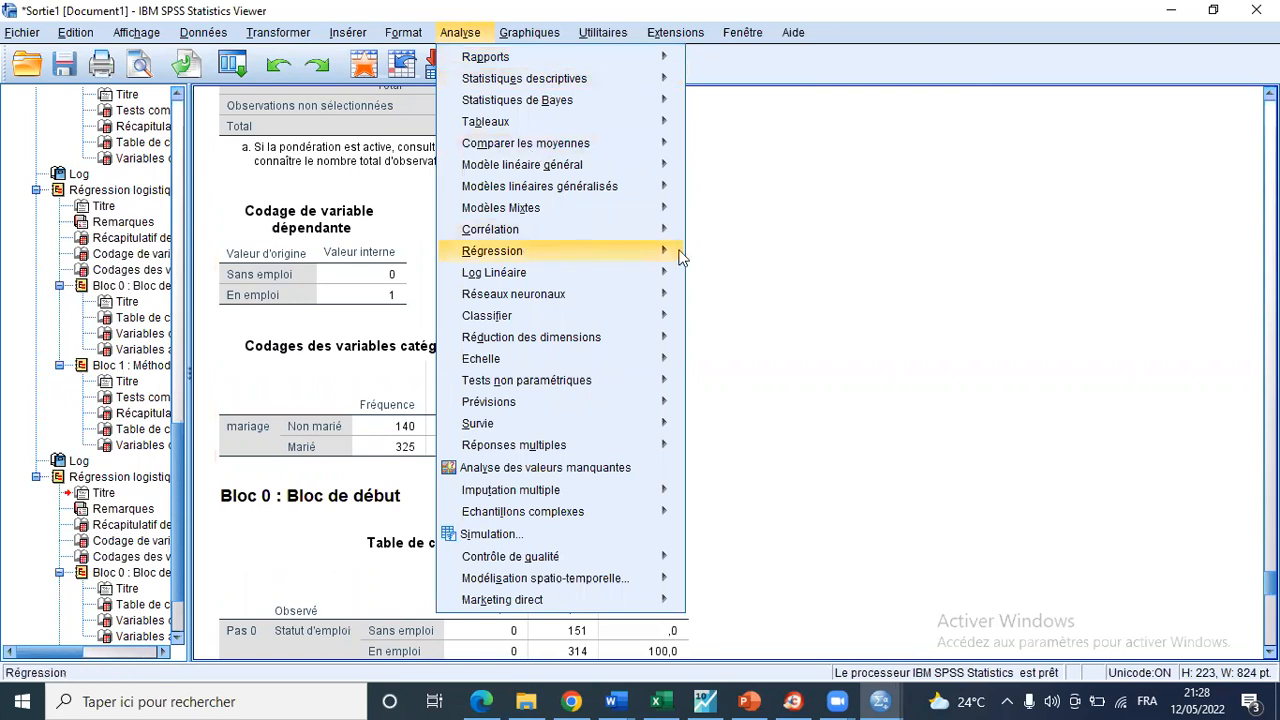
pyautogui.moveTo(583, 250)
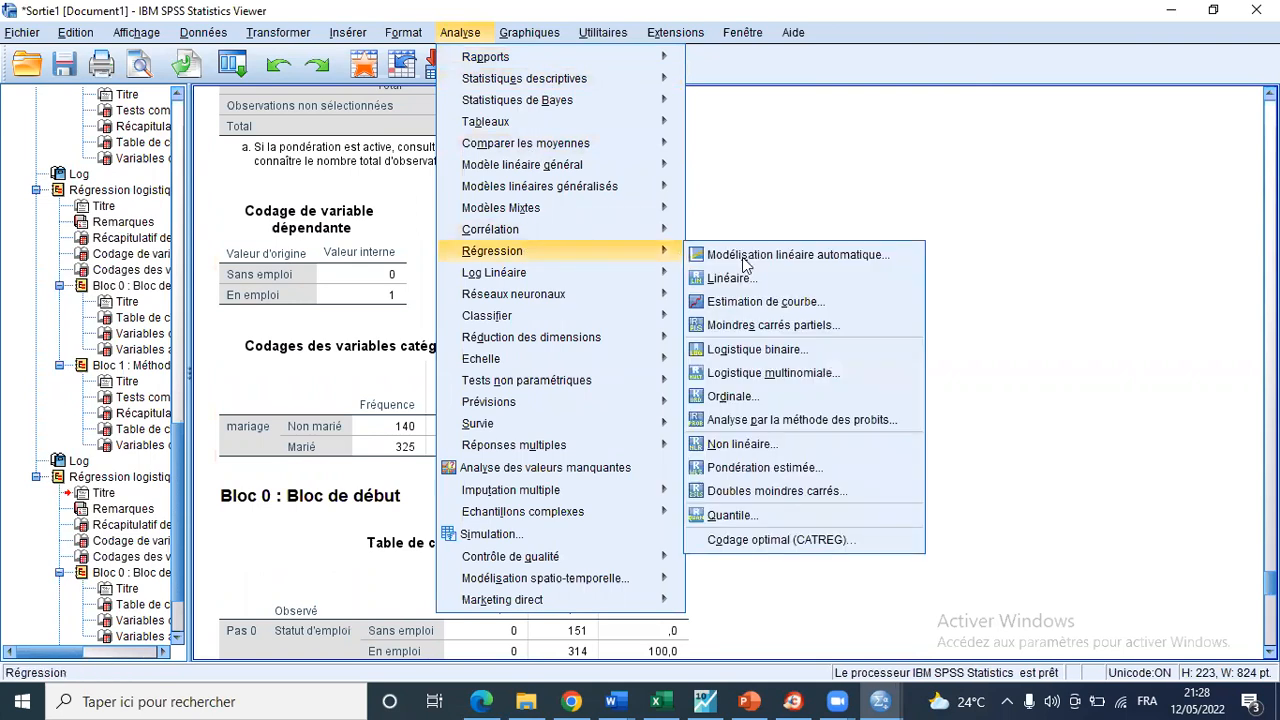
pyautogui.click(757, 350)
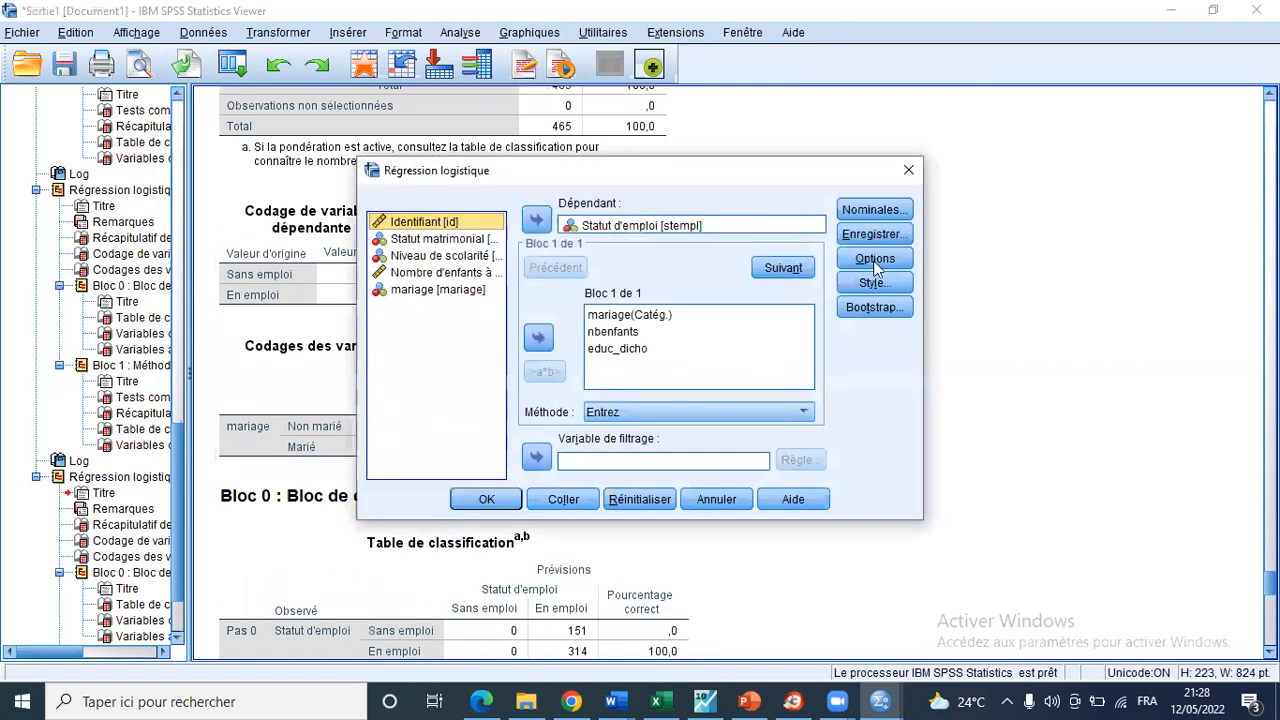
pyautogui.click(875, 259)
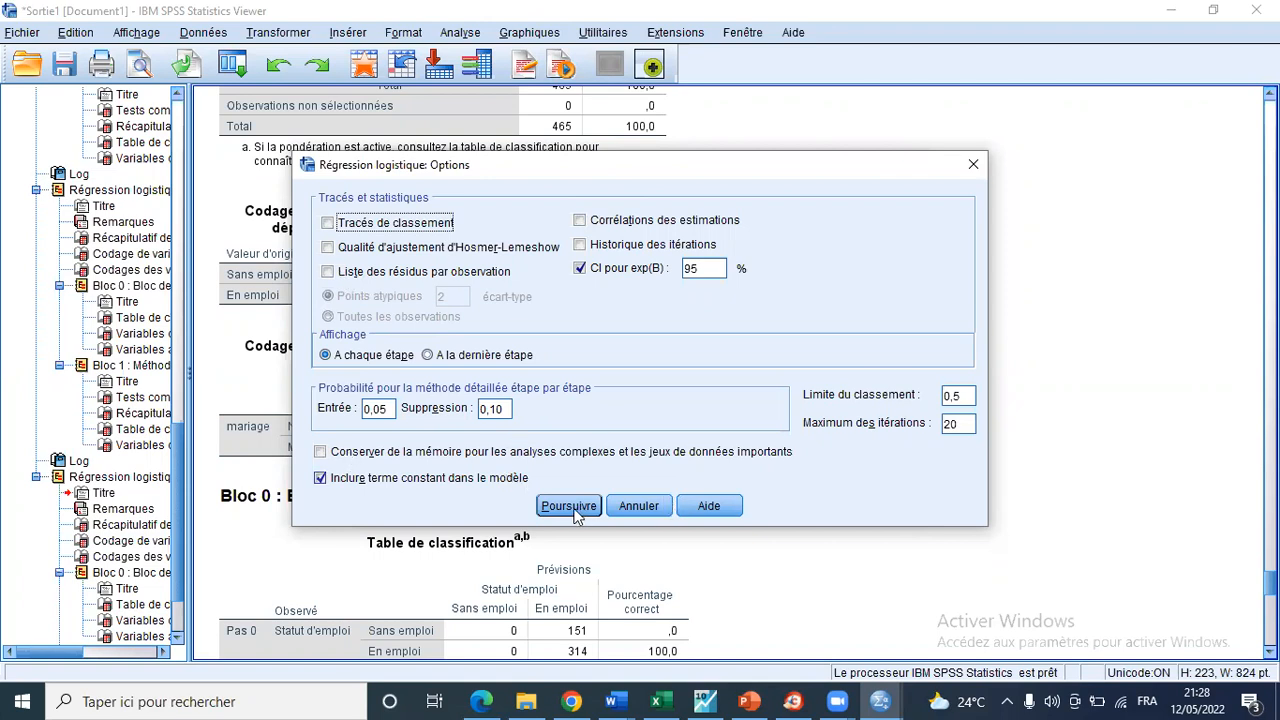
pyautogui.press('Return')
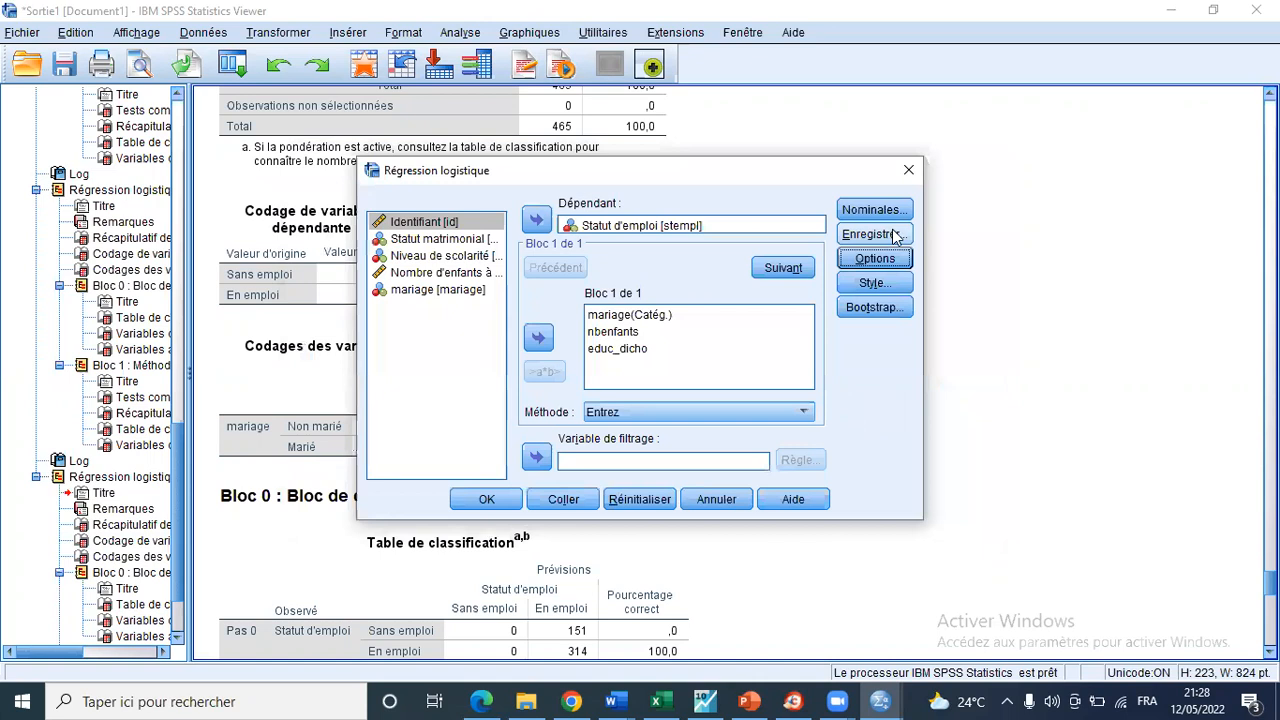
pyautogui.click(874, 234)
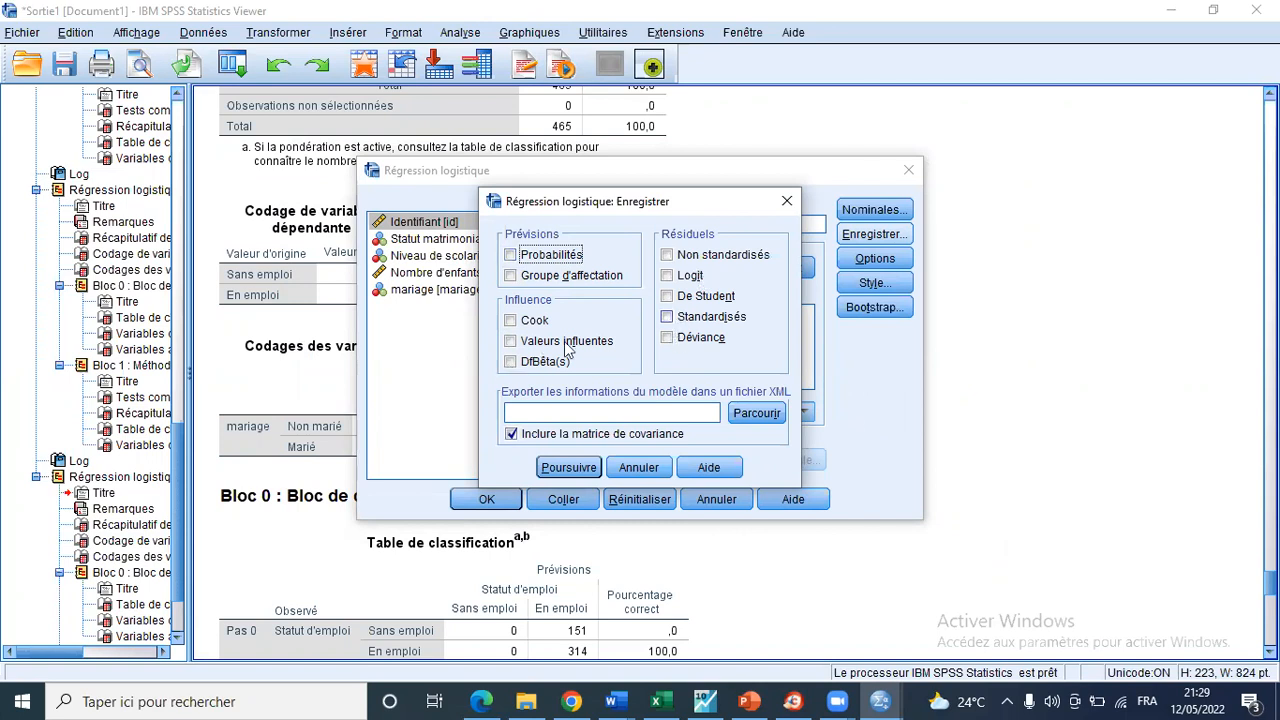
pyautogui.click(553, 470)
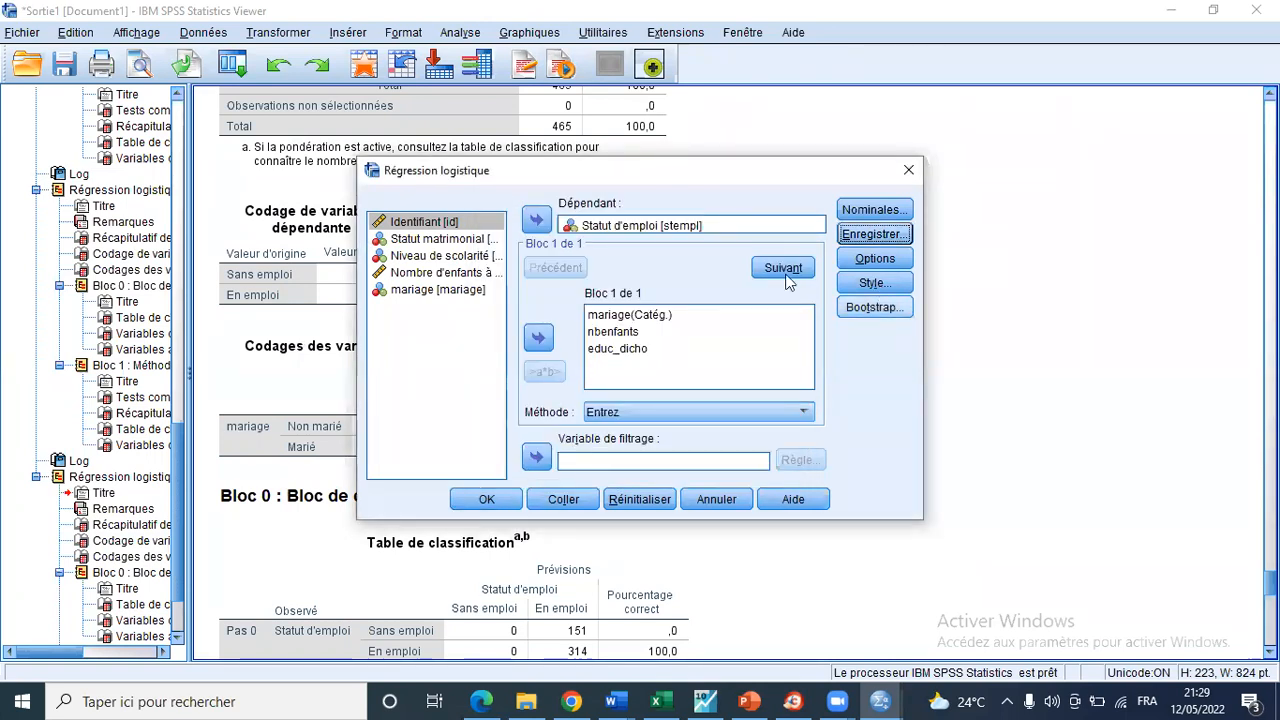
# Inspect the table style conditions, recheck the Options and Enregistrer settings, and close the logistic regression setup without running it.
pyautogui.click(875, 283)
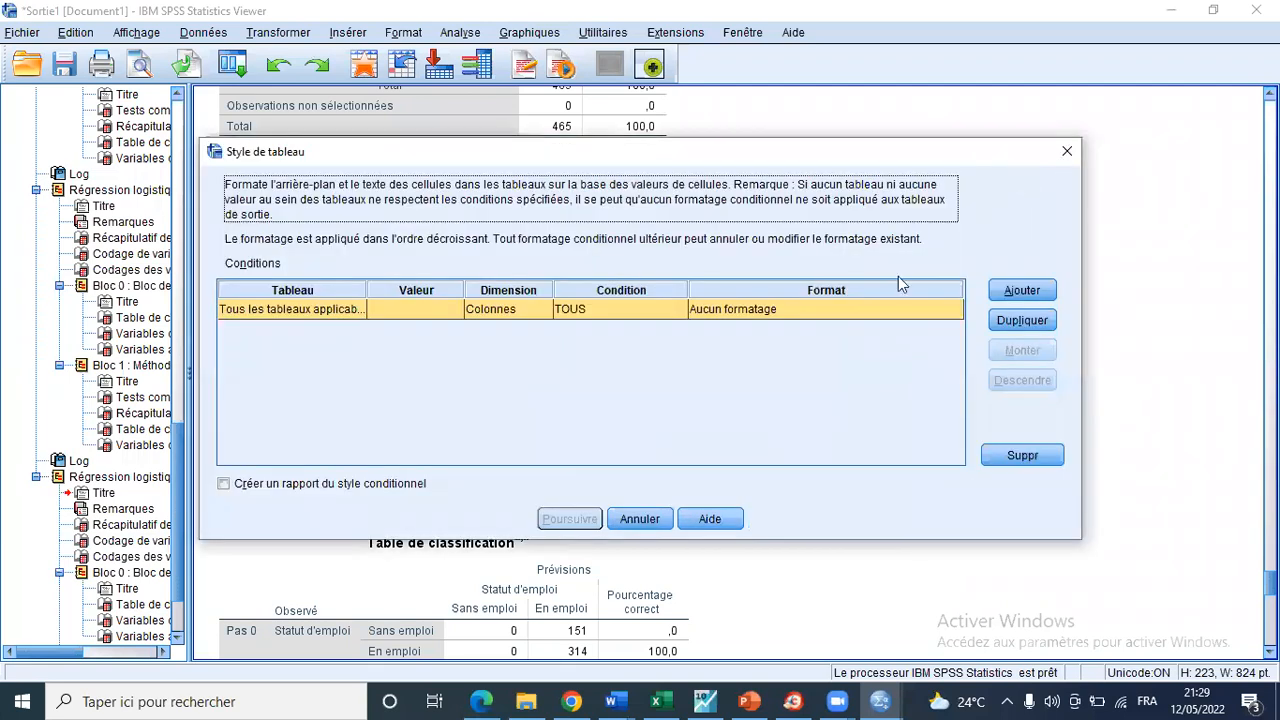
pyautogui.press('Escape')
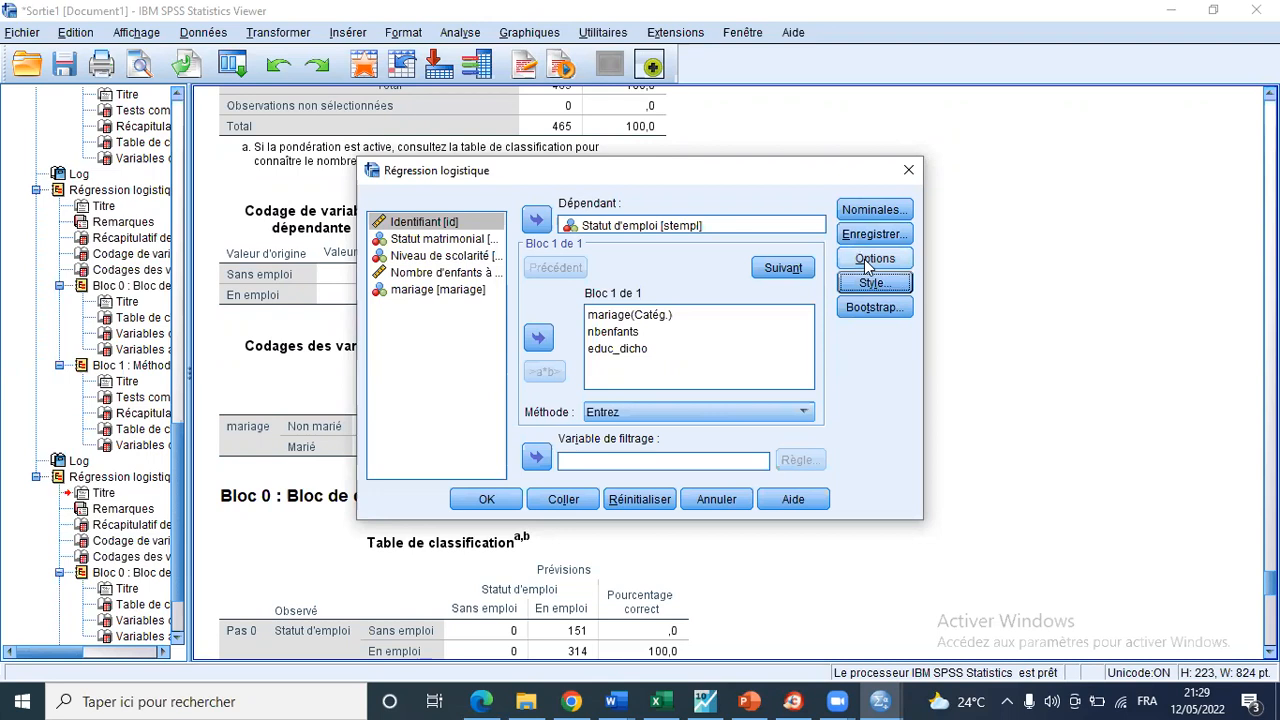
pyautogui.click(866, 259)
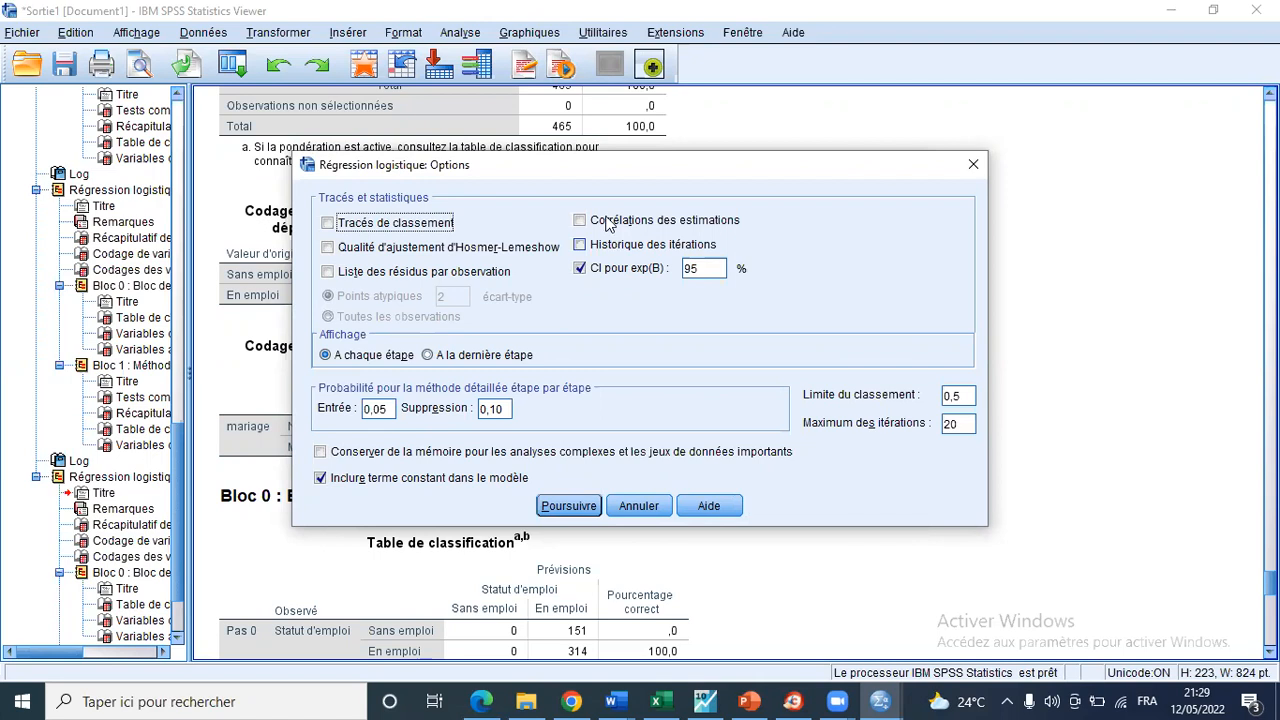
pyautogui.click(549, 508)
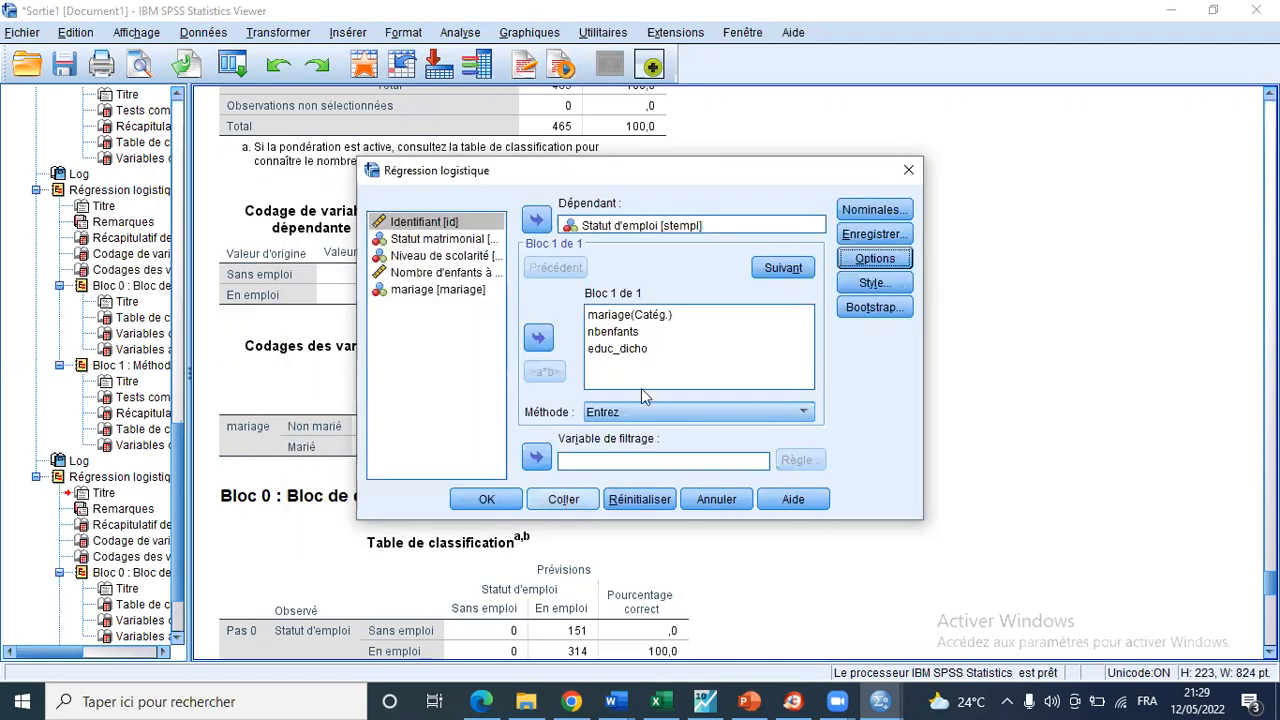
pyautogui.click(876, 234)
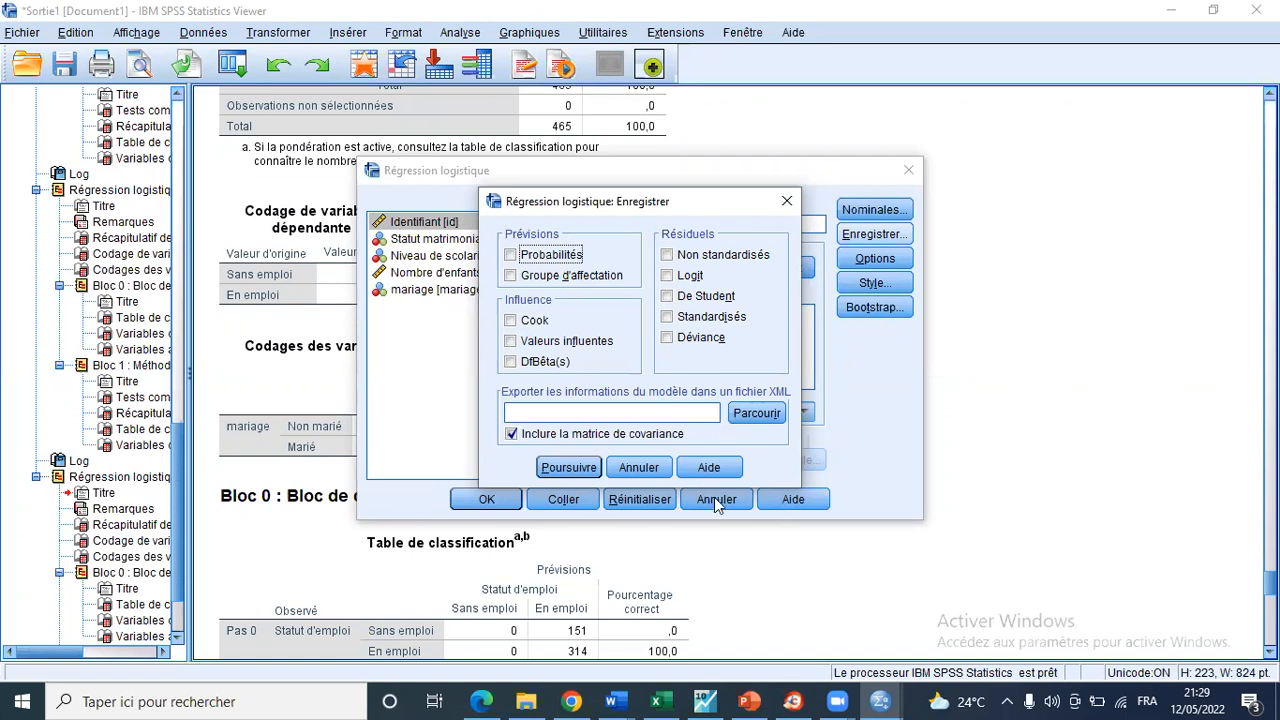
pyautogui.click(638, 467)
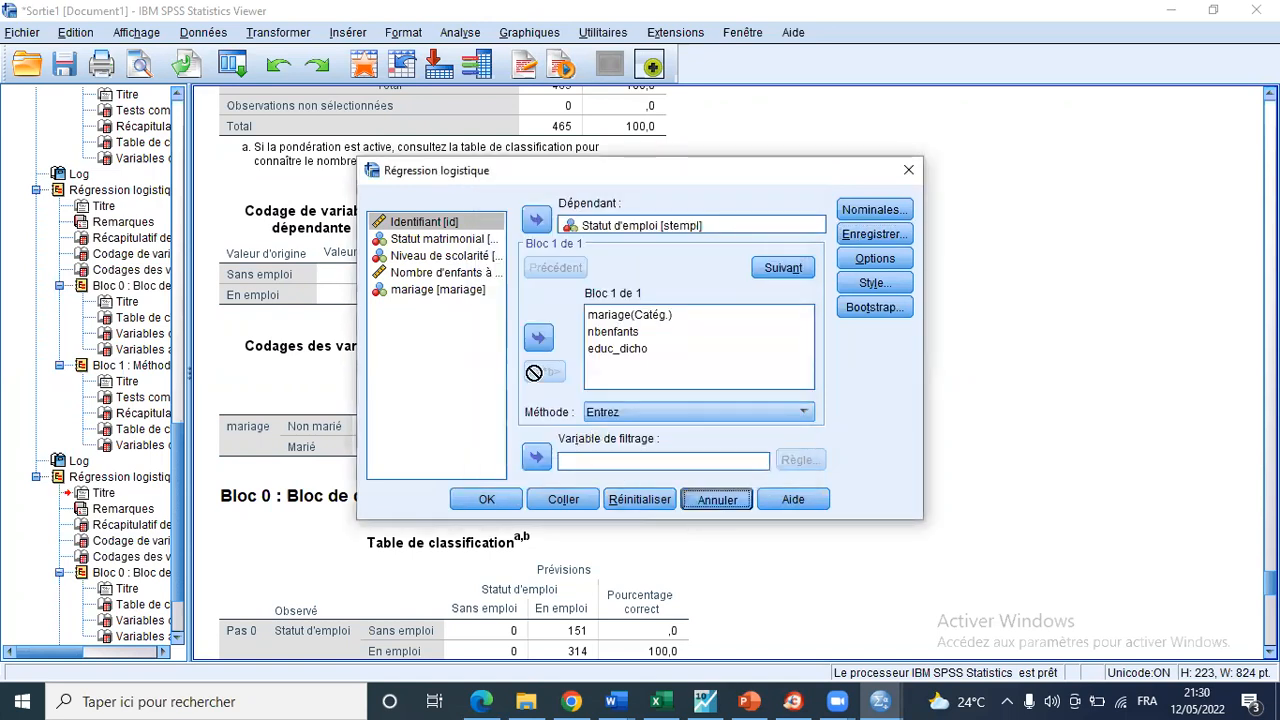
pyautogui.press('Escape')
# Review the latest regression's Bloc 1 output, from Tests composites and Récapitulatif des modèles to Table de classification.
pyautogui.scroll(-12, 483, 473)
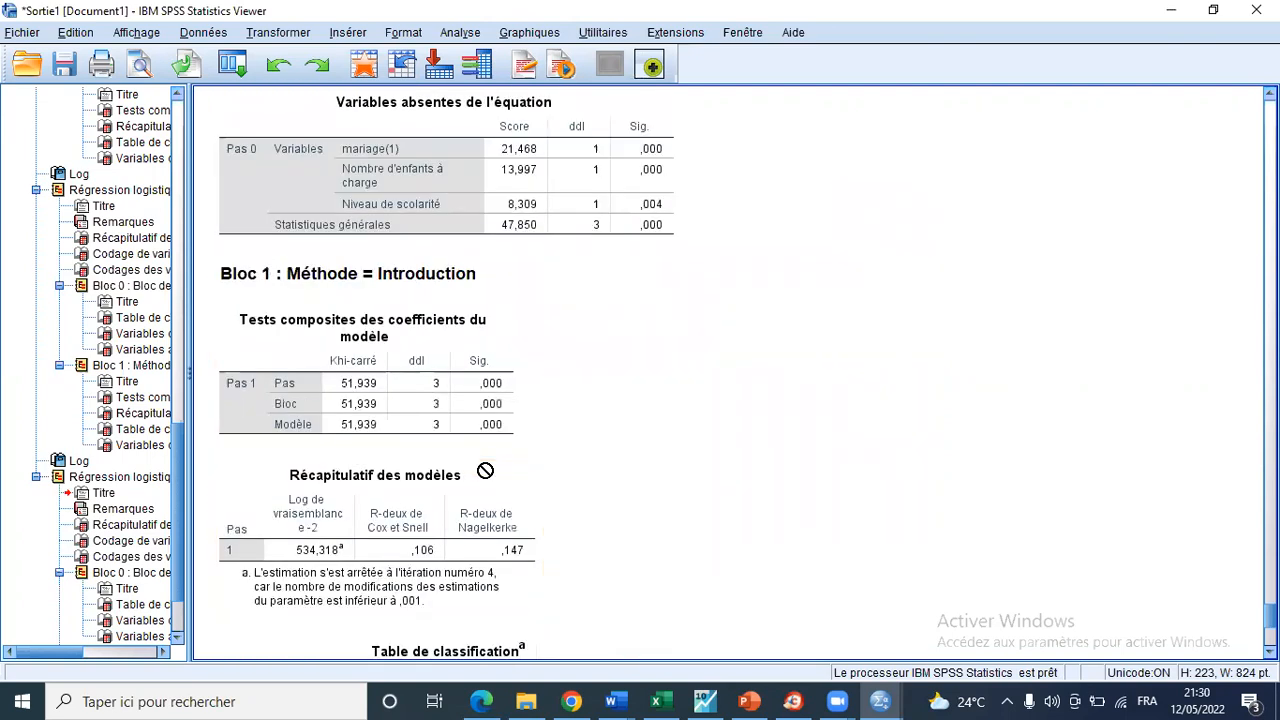
pyautogui.scroll(-3, 456, 400)
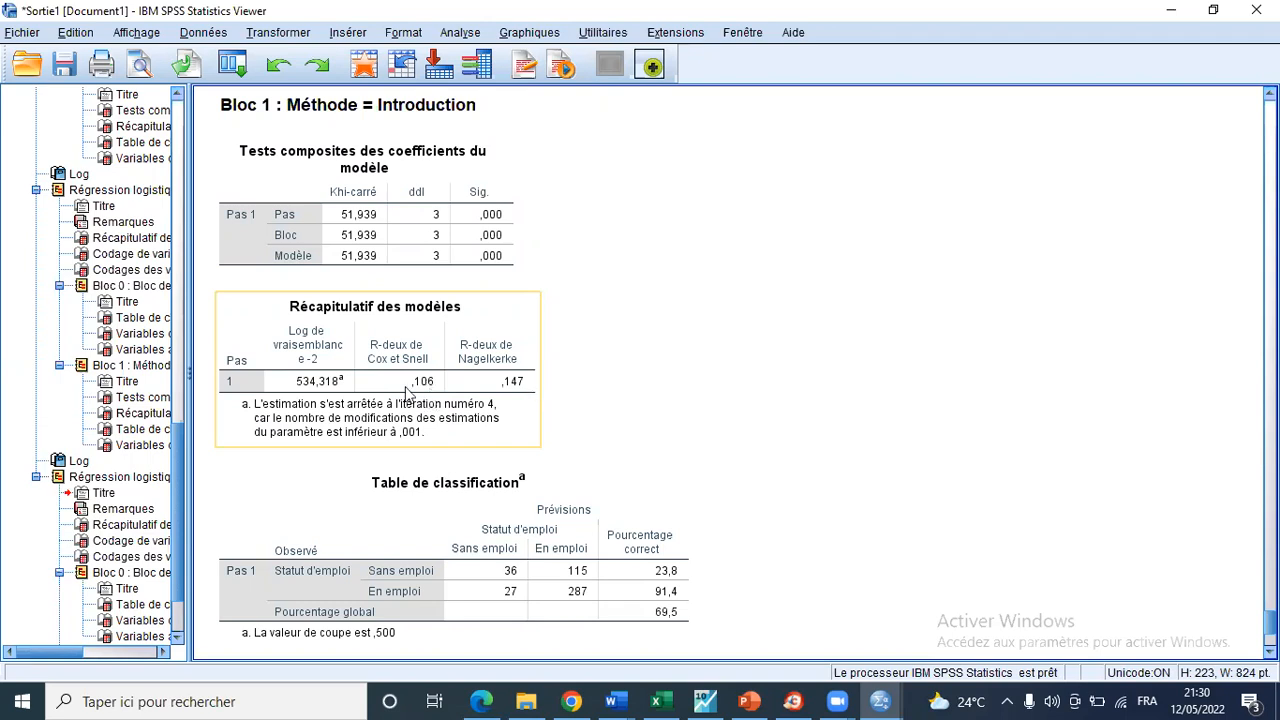
pyautogui.click(452, 513)
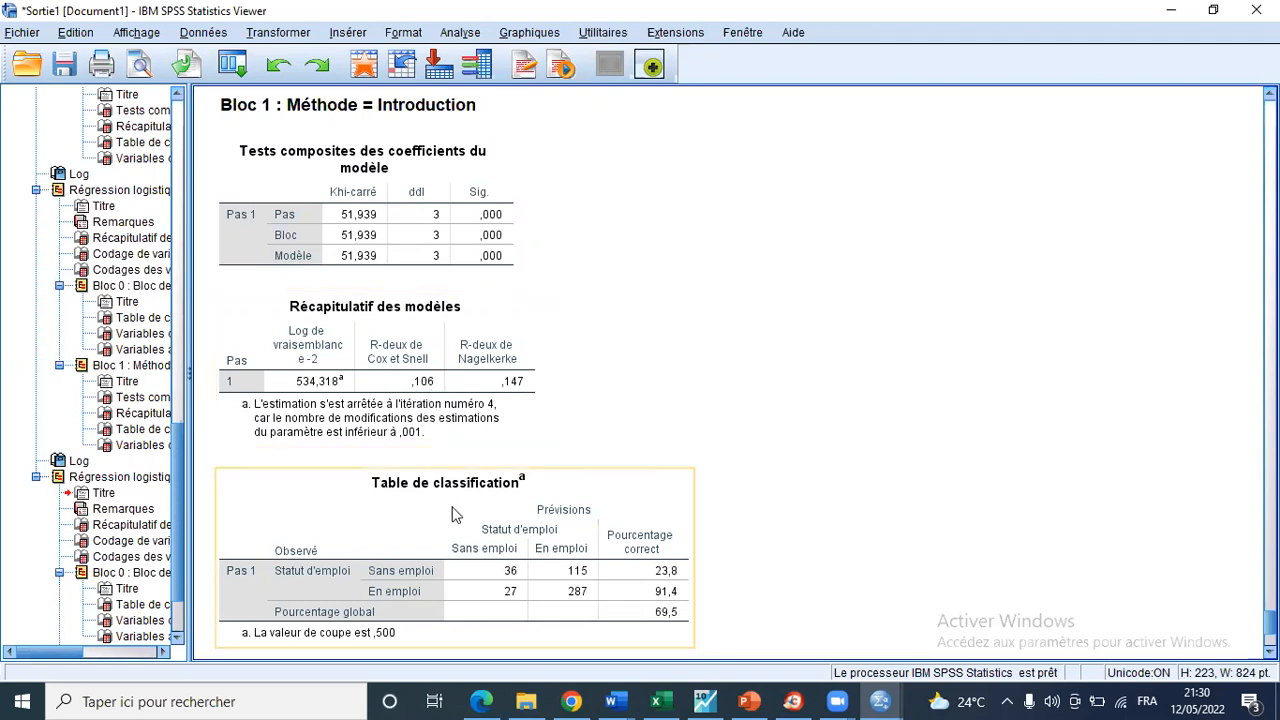
pyautogui.scroll(-2, 452, 513)
pyautogui.scroll(-2, 470, 470)
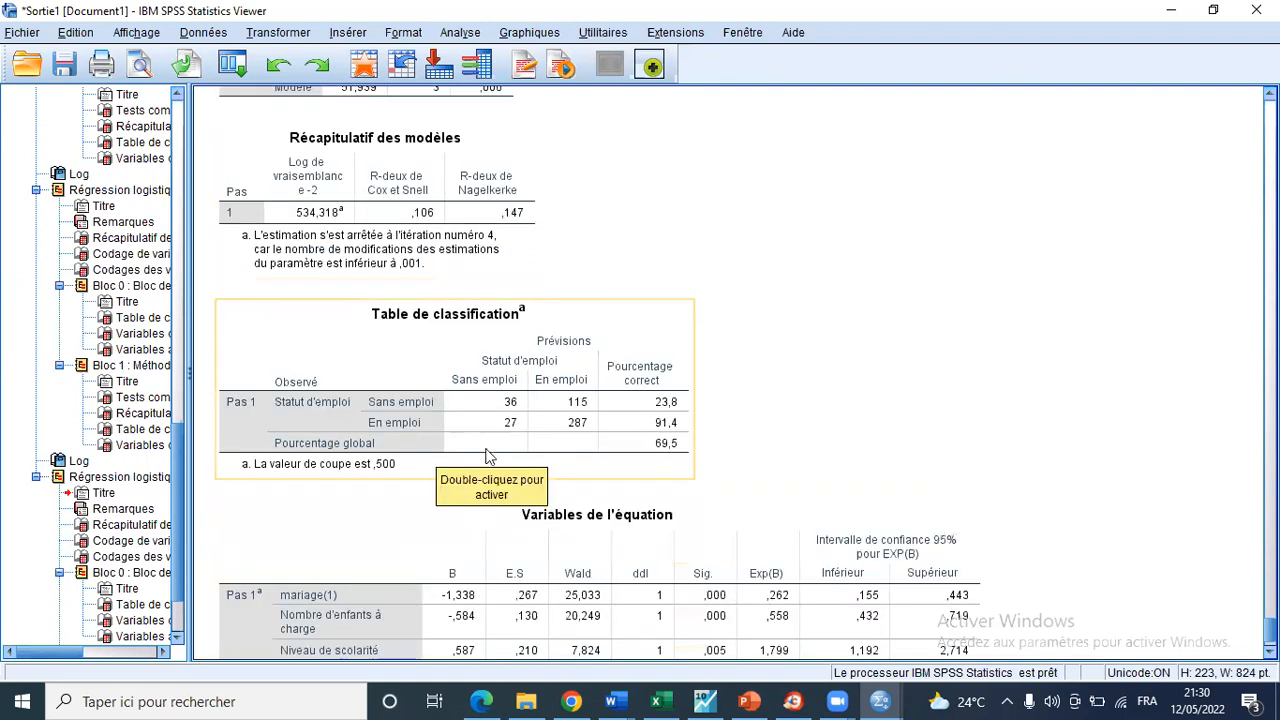
pyautogui.scroll(-2, 448, 400)
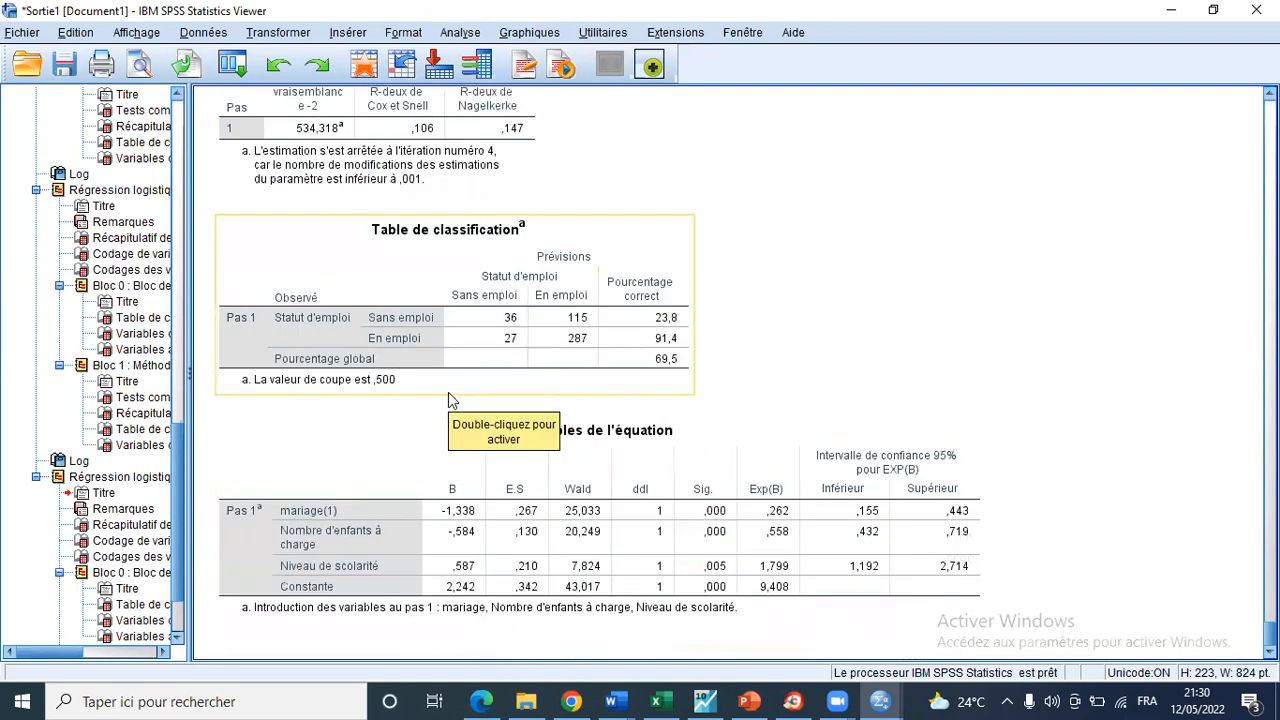
# Examine the coefficients, significance and Exp(B) of mariage, Nombre d'enfants à charge and Niveau de scolarité in Bloc 1's Variables de l'équation table.
pyautogui.click(726, 550)
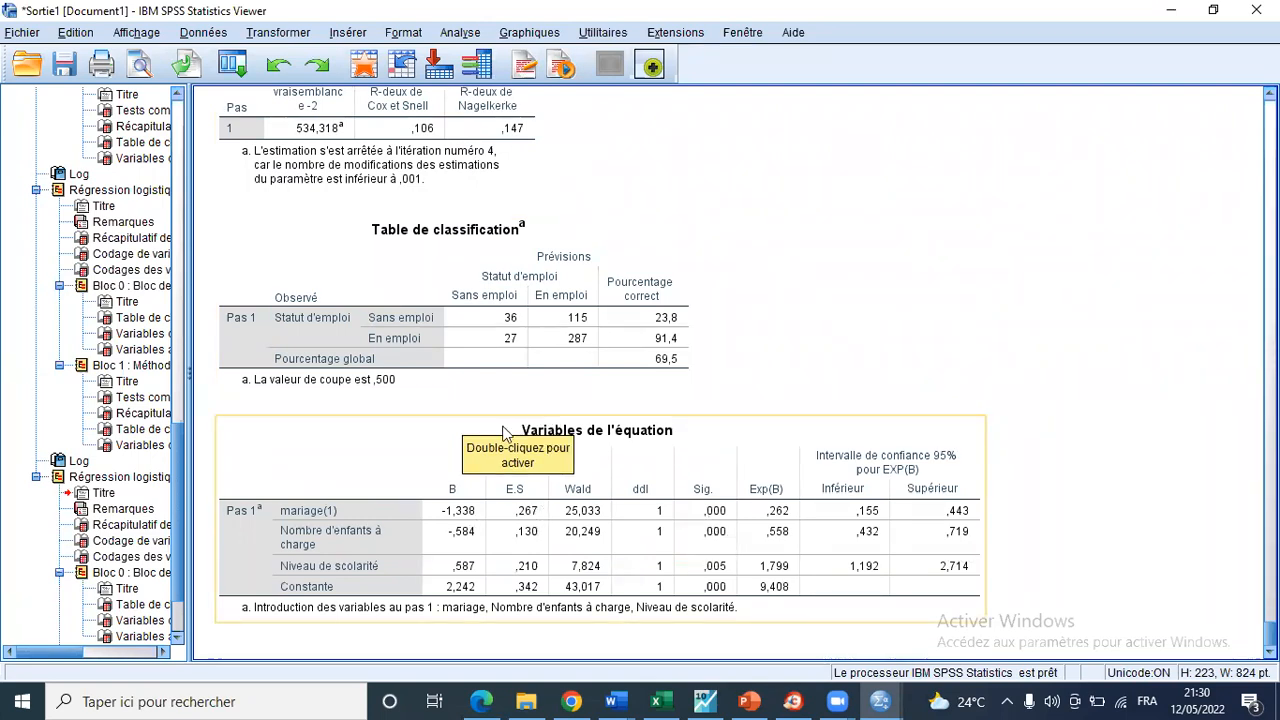
pyautogui.click(480, 391)
pyautogui.click(538, 370)
pyautogui.moveTo(607, 333); pyautogui.dragTo(834, 189)
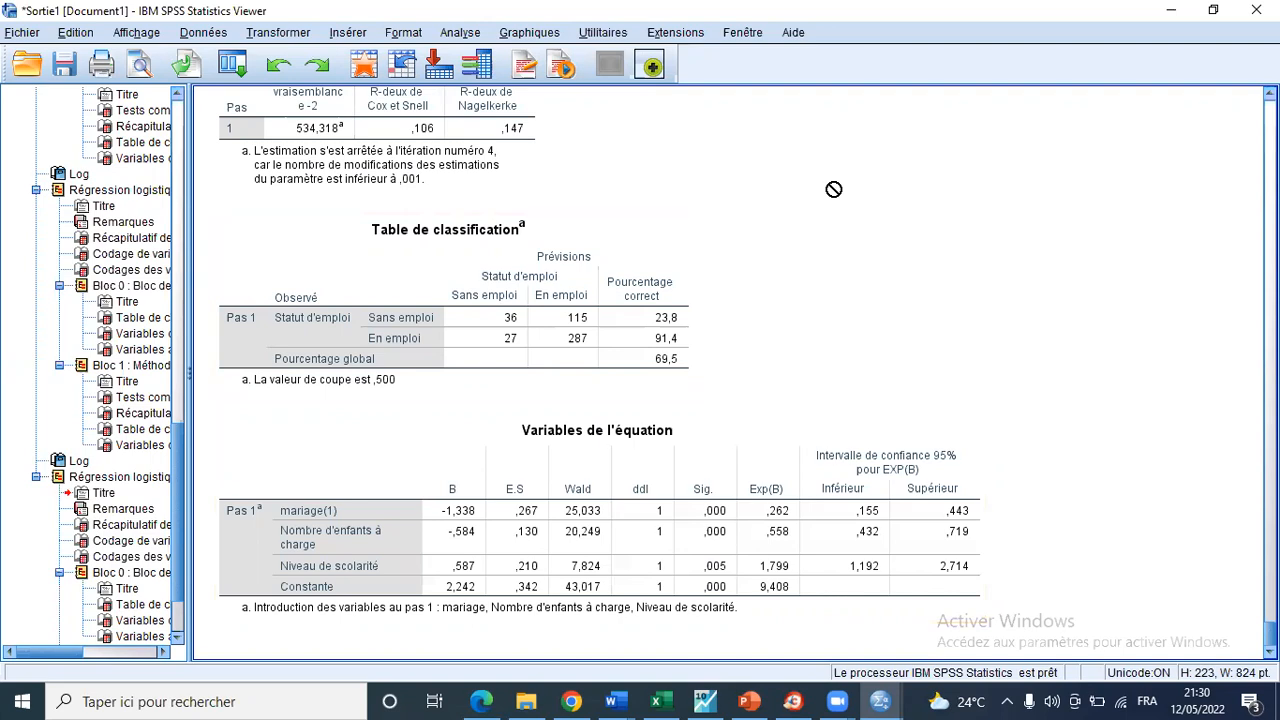
pyautogui.click(1048, 548)
pyautogui.click(1038, 517)
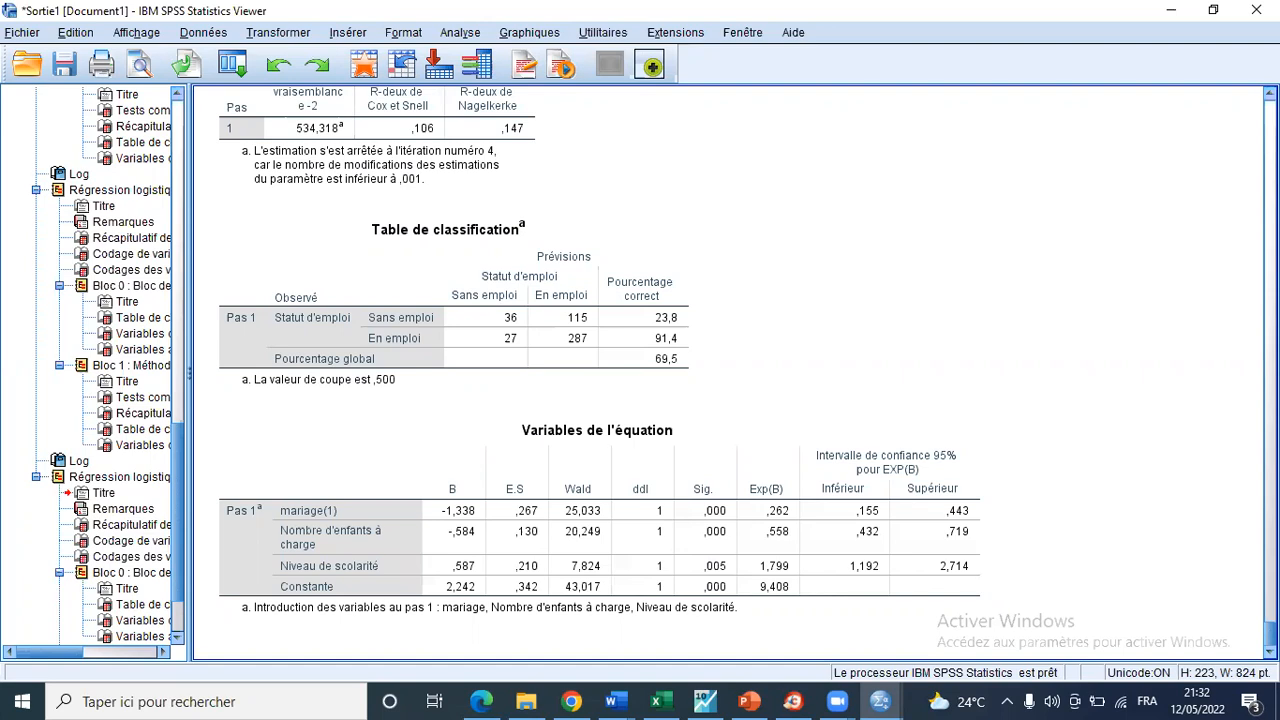
pyautogui.click(324, 566)
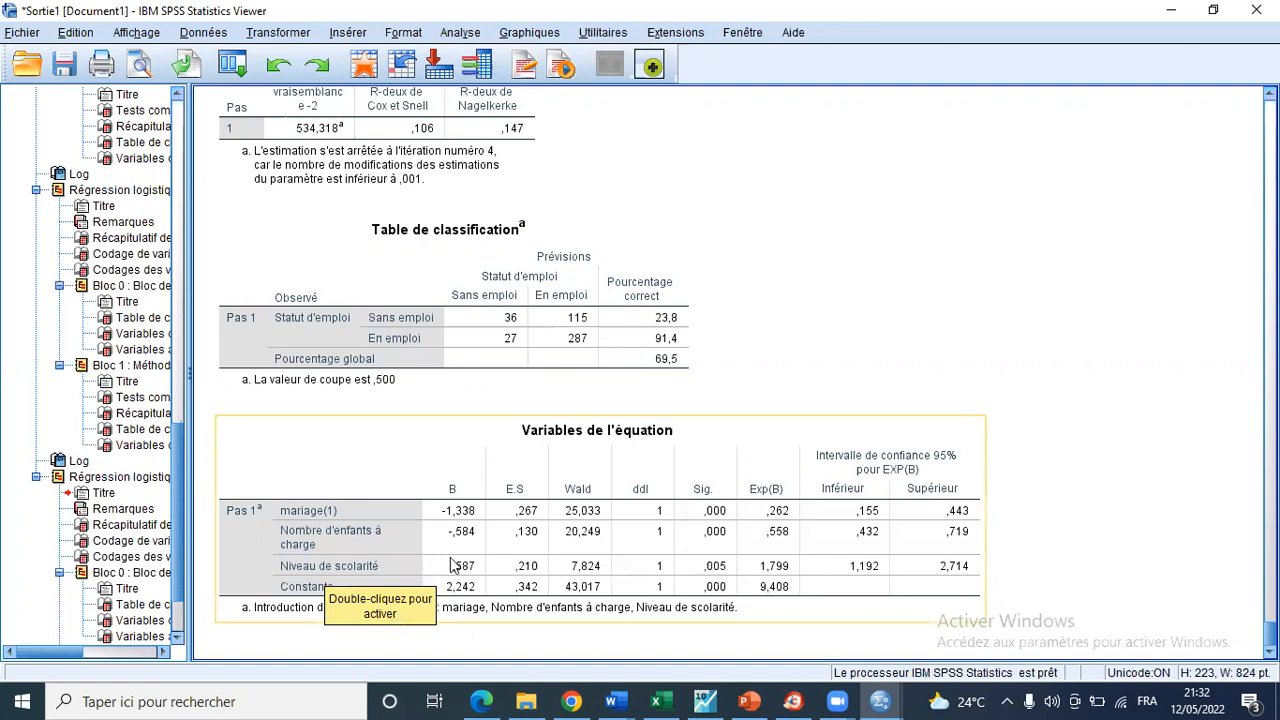
pyautogui.click(548, 292)
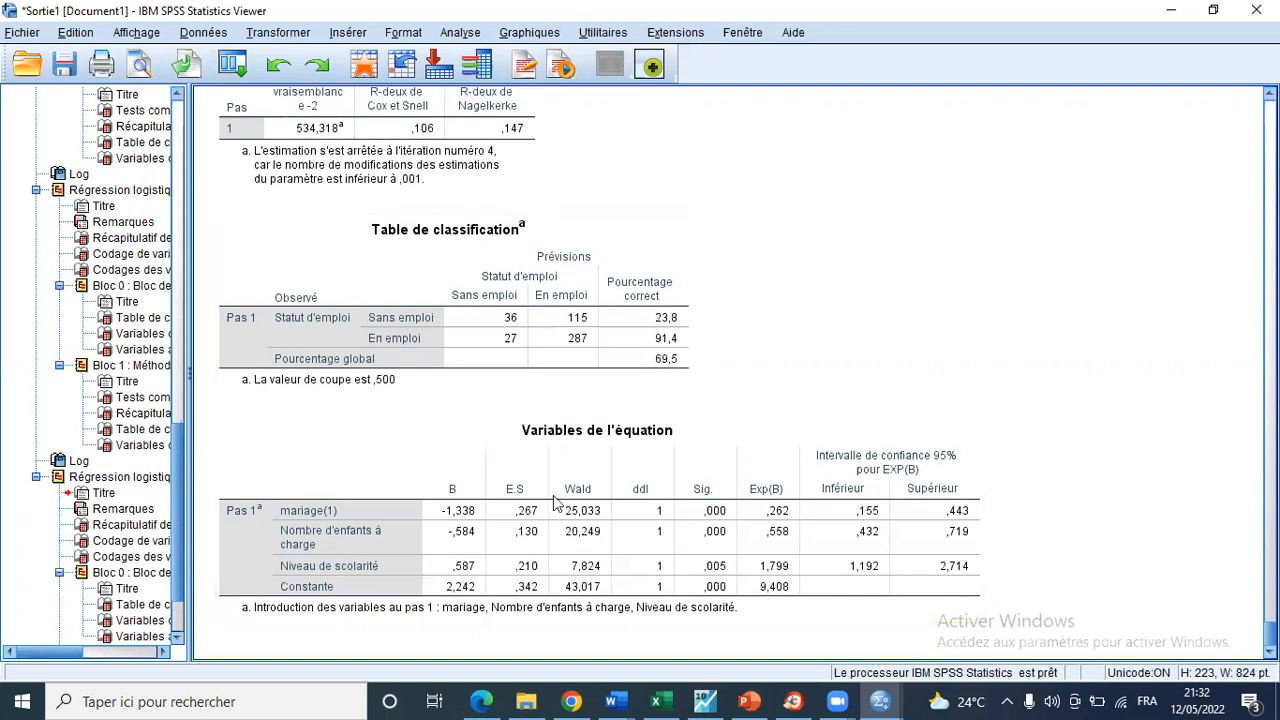
pyautogui.click(617, 700)
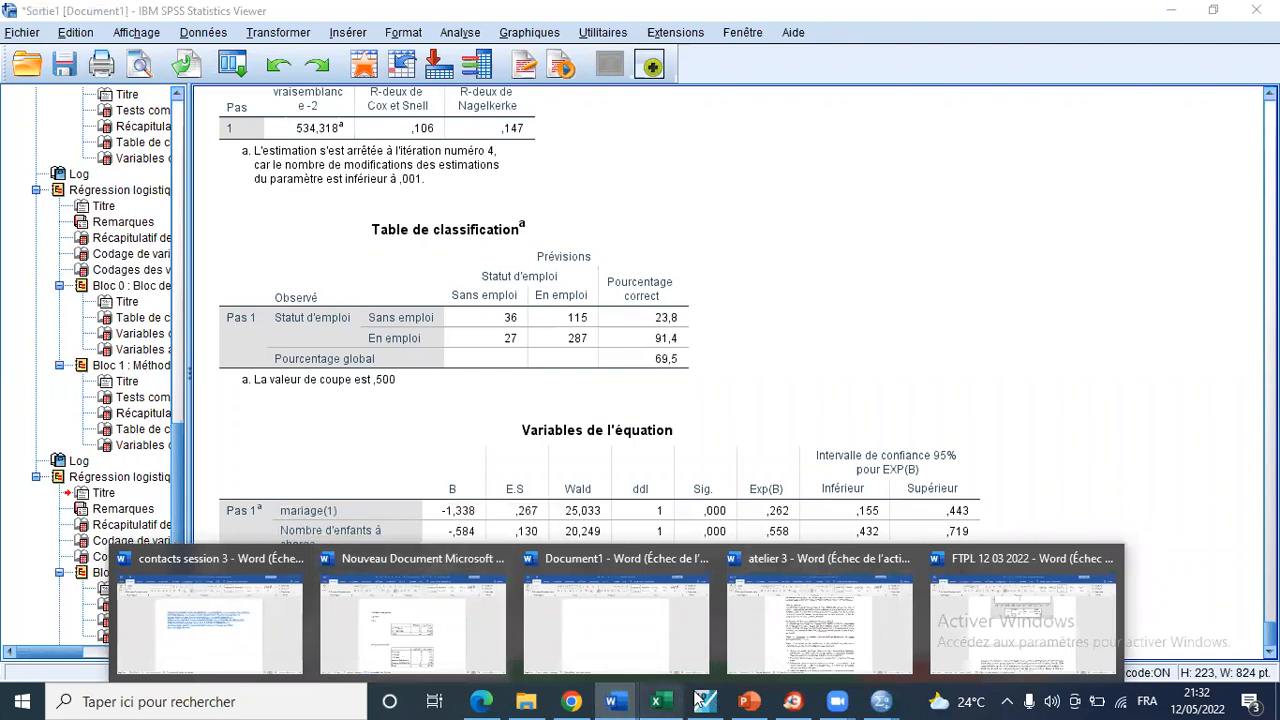
pyautogui.moveTo(701, 609)
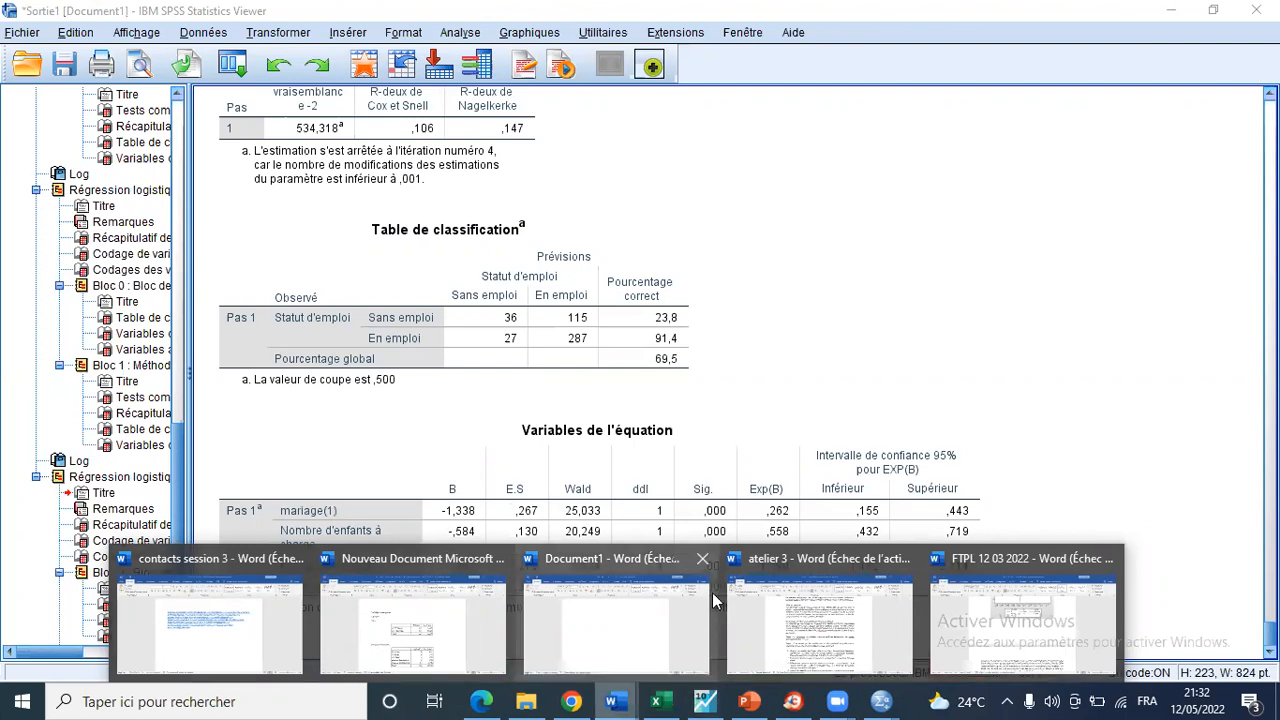
pyautogui.click(822, 8)
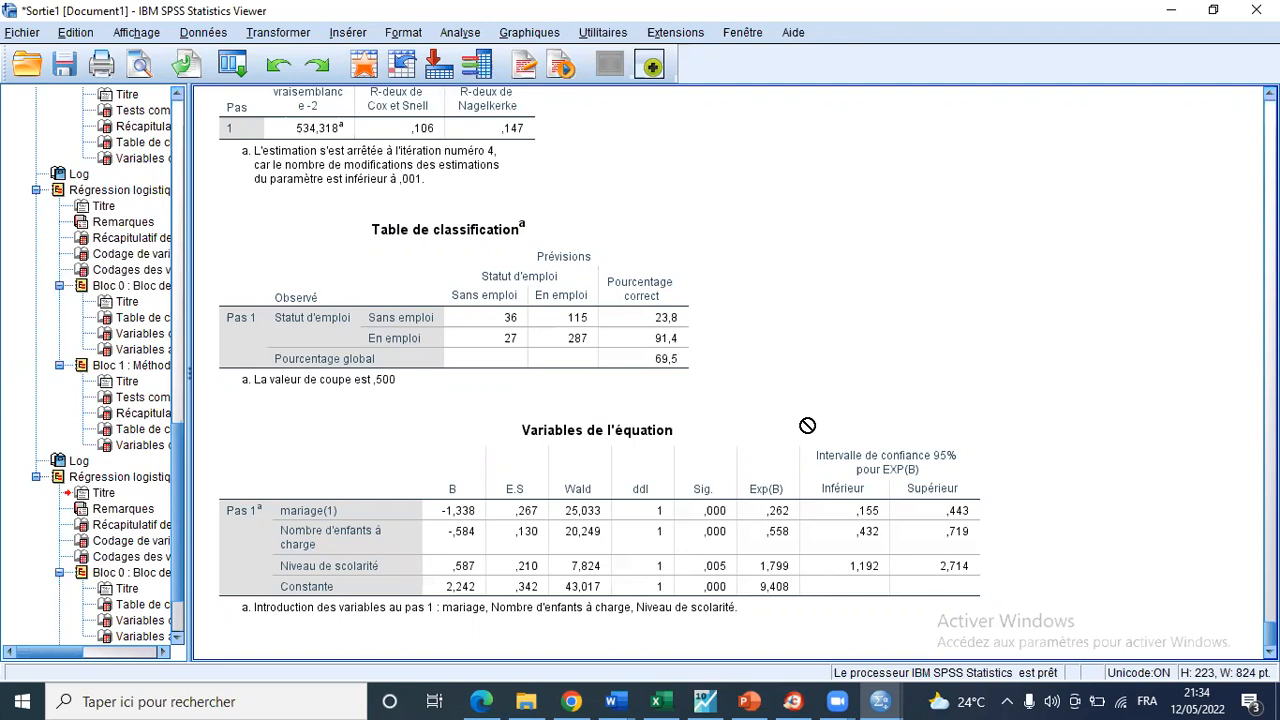
# Go back from the Bloc 1 coefficients to the coding tables for the dependent variable and mariage to compare their reference values.
pyautogui.click(714, 530)
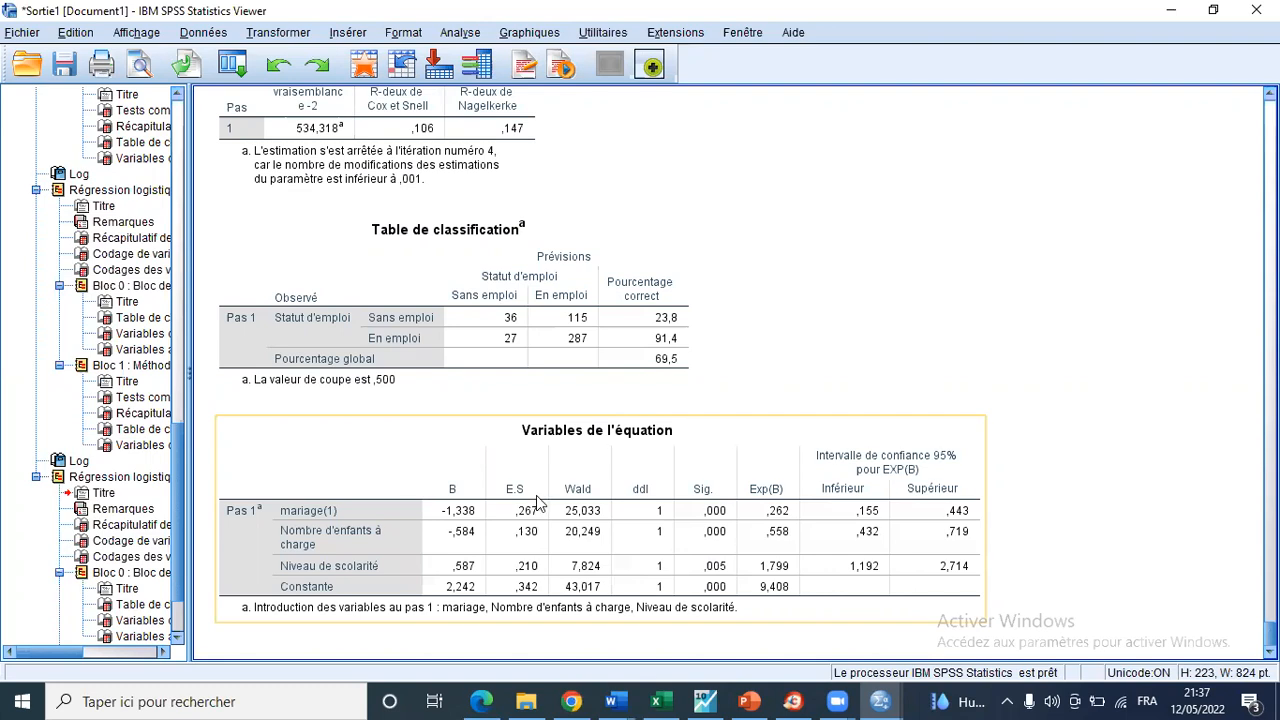
pyautogui.scroll(8, 537, 498)
pyautogui.scroll(5, 536, 500)
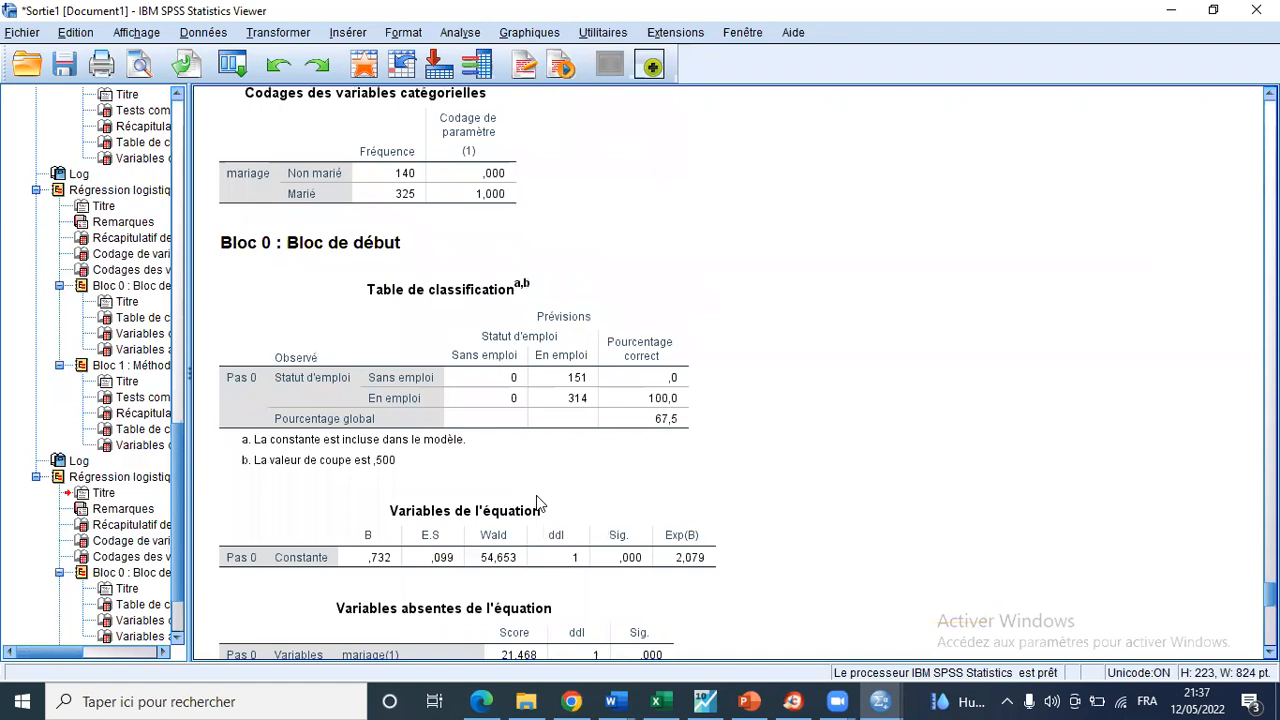
pyautogui.scroll(5, 536, 495)
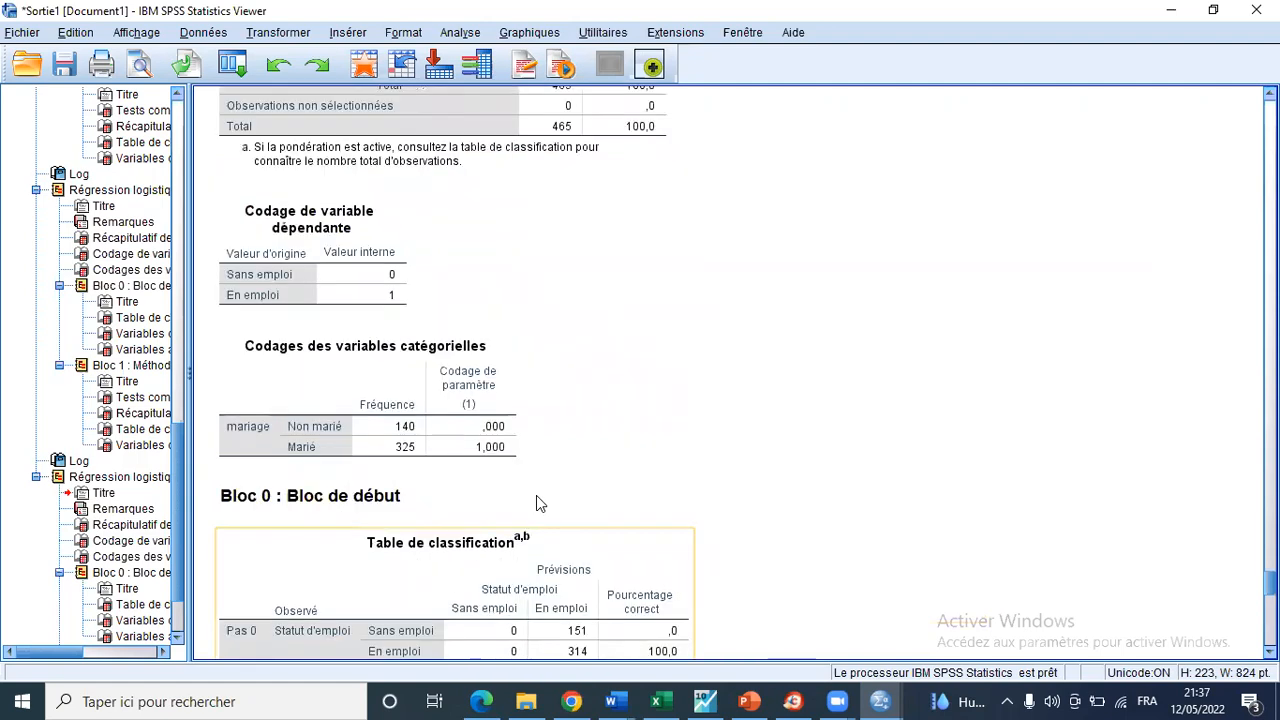
pyautogui.scroll(3, 539, 502)
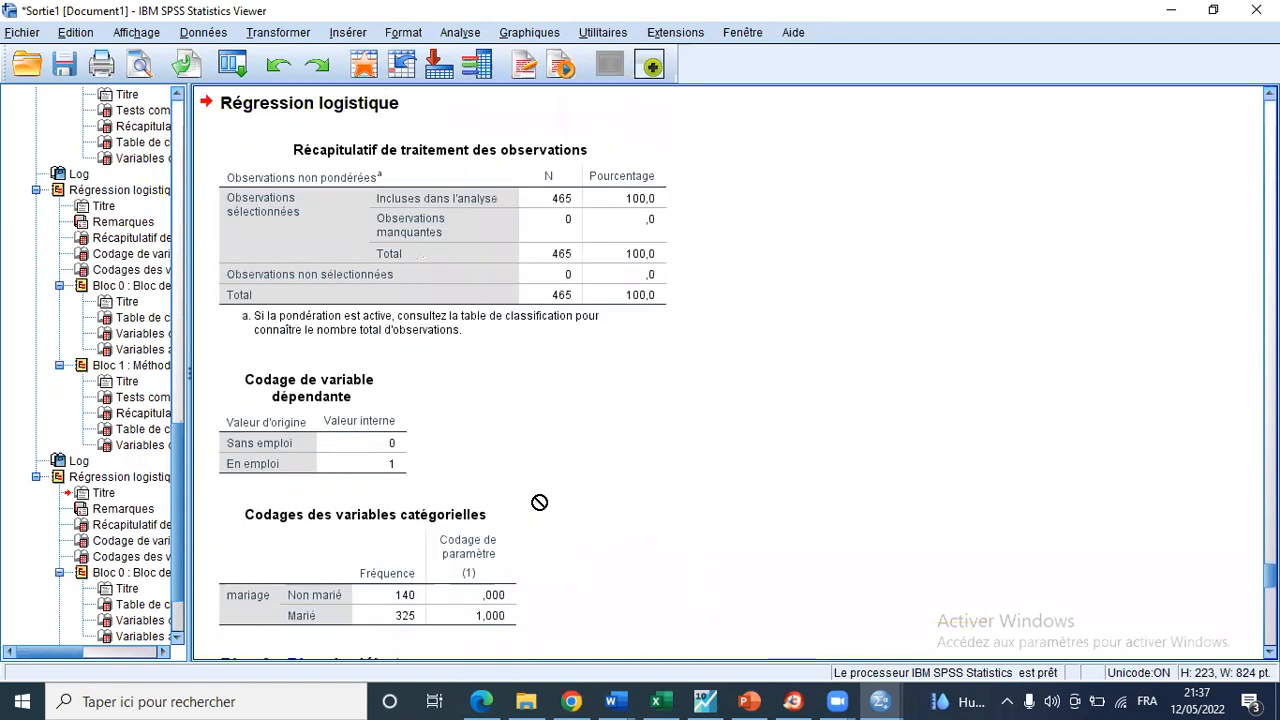
pyautogui.scroll(2, 539, 502)
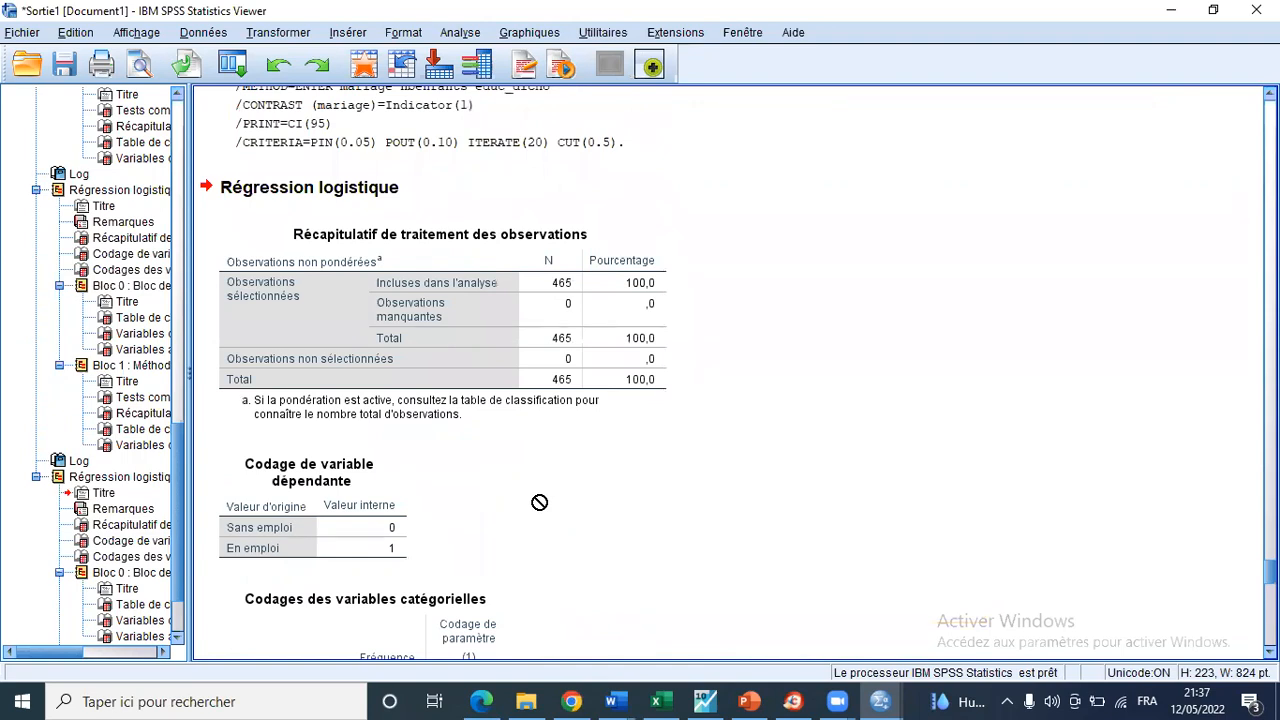
pyautogui.scroll(-5, 536, 503)
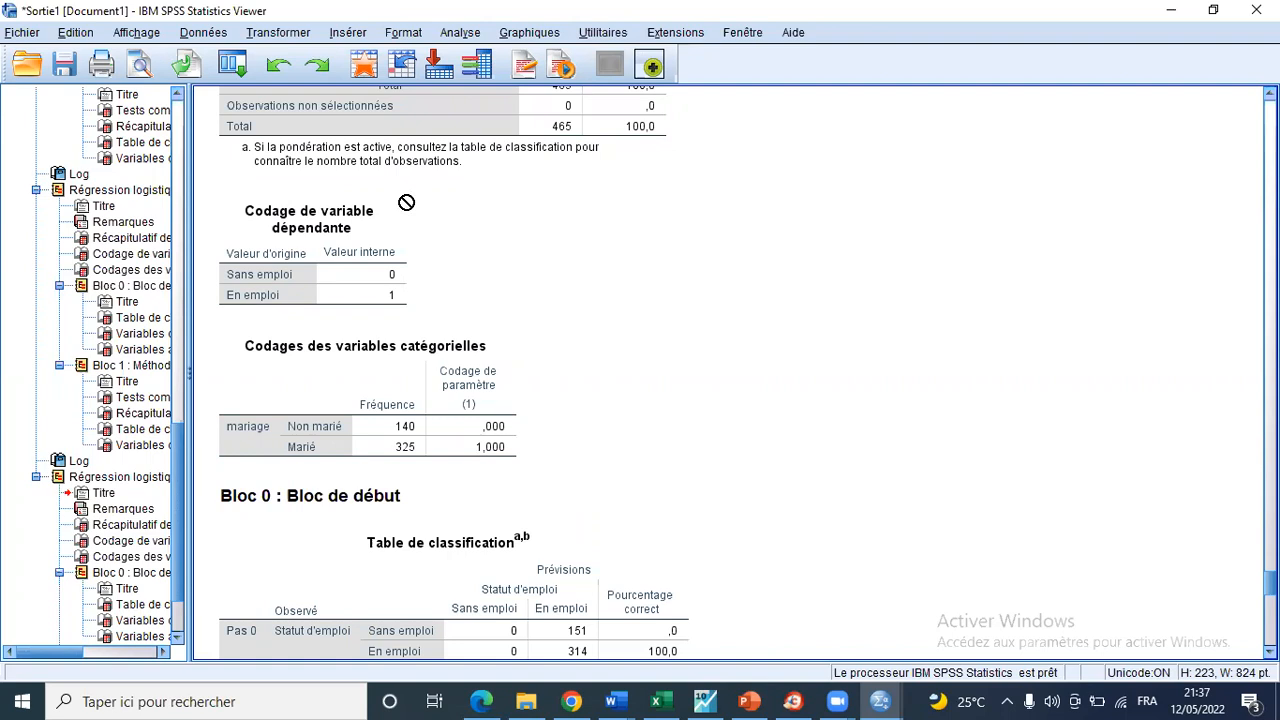
# In a multinomial logistic regression on stmatri, move Niveau de scolarité from the covariates to the factors.
pyautogui.click(458, 33)
pyautogui.moveTo(610, 75)
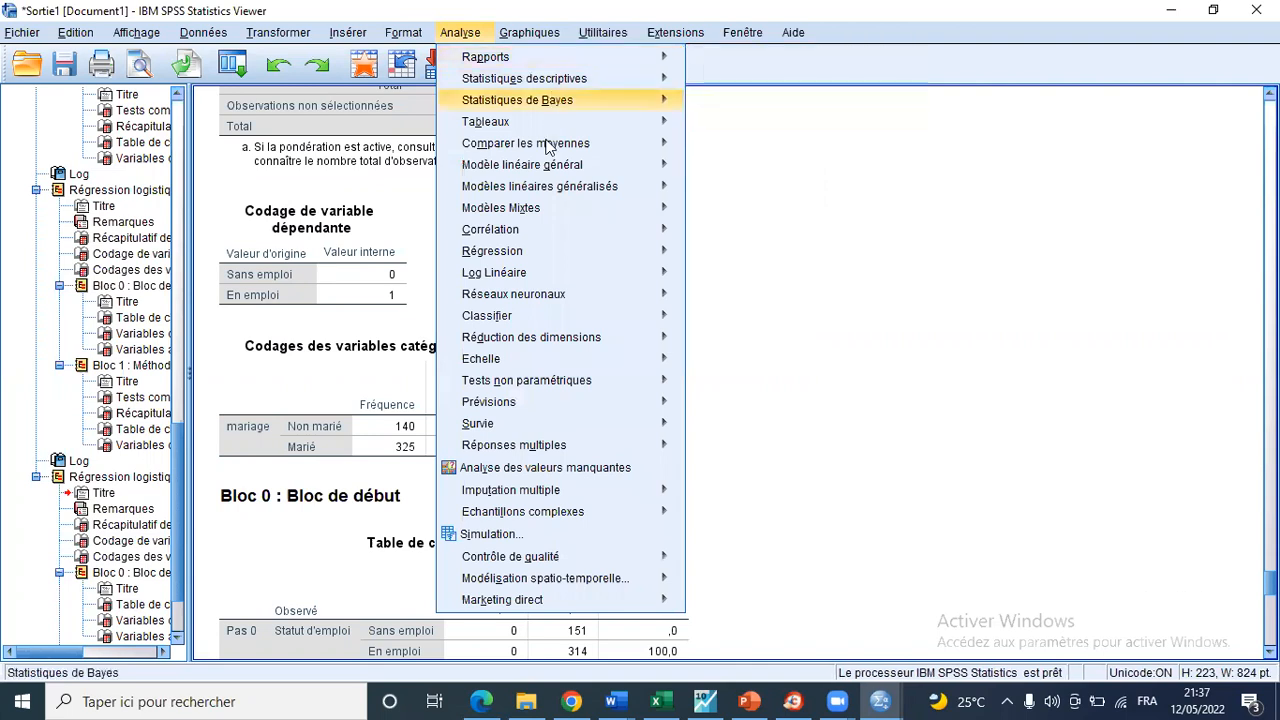
pyautogui.moveTo(548, 146)
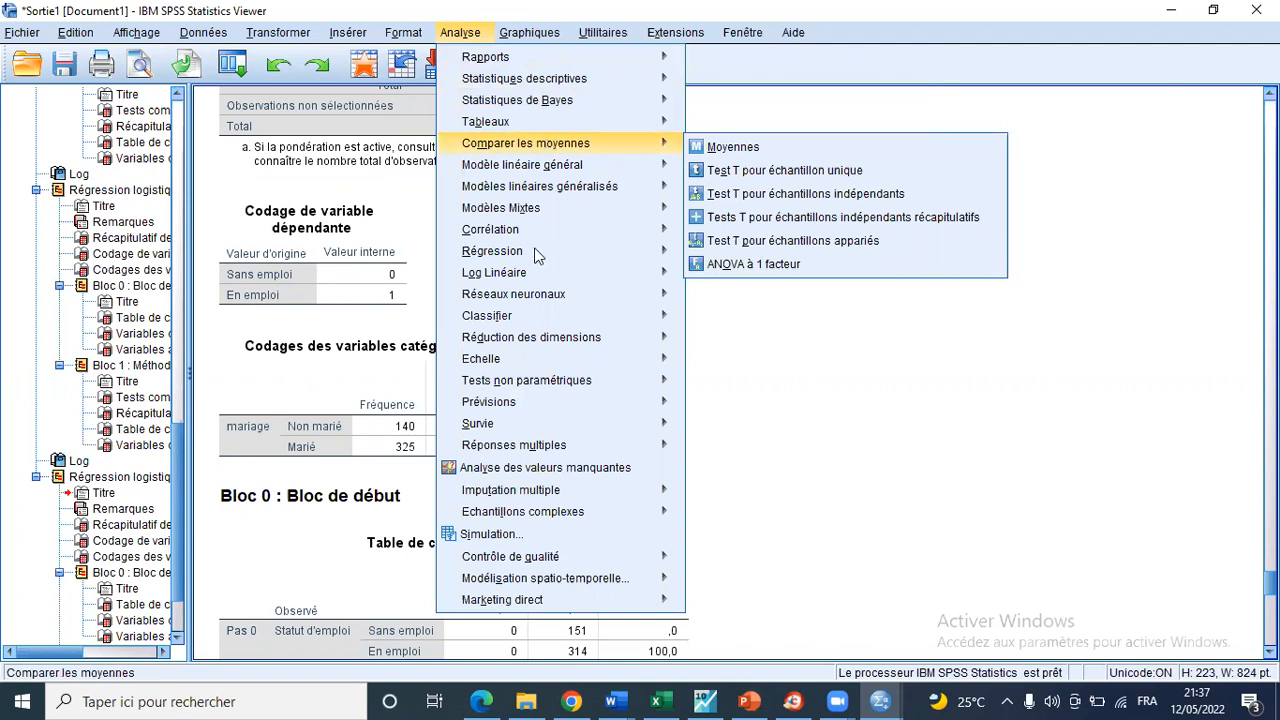
pyautogui.moveTo(655, 253)
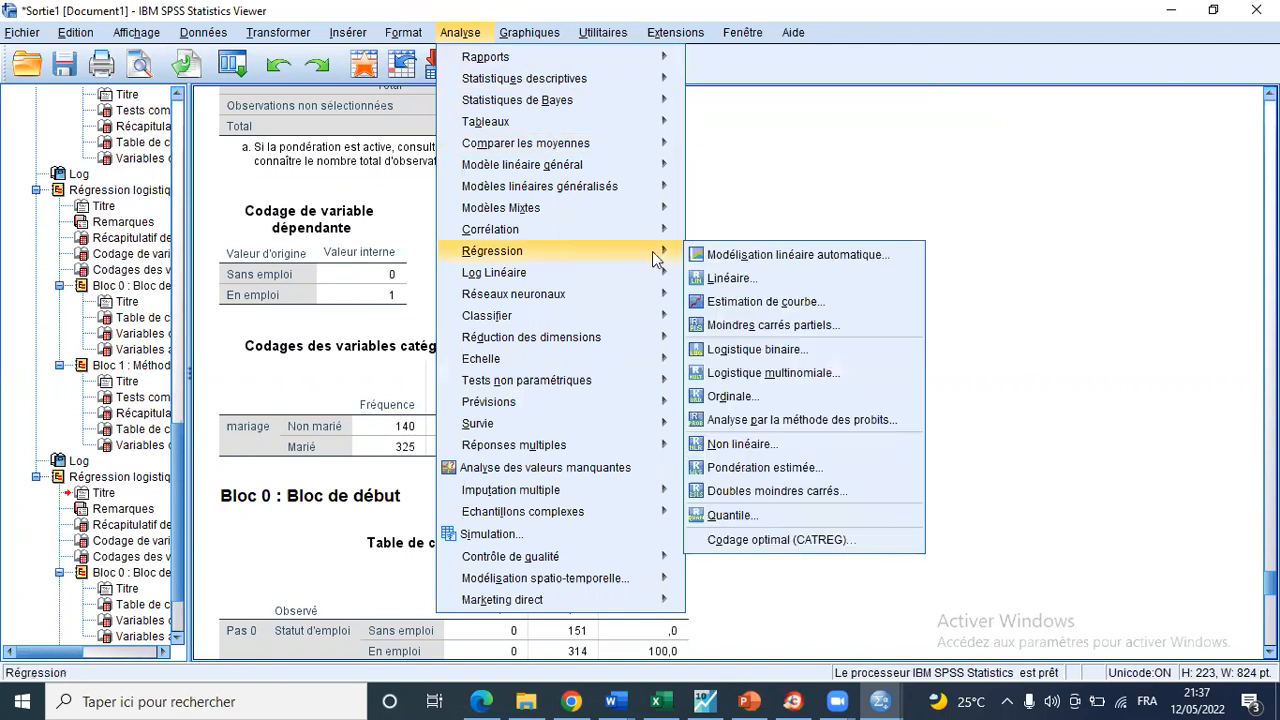
pyautogui.click(740, 359)
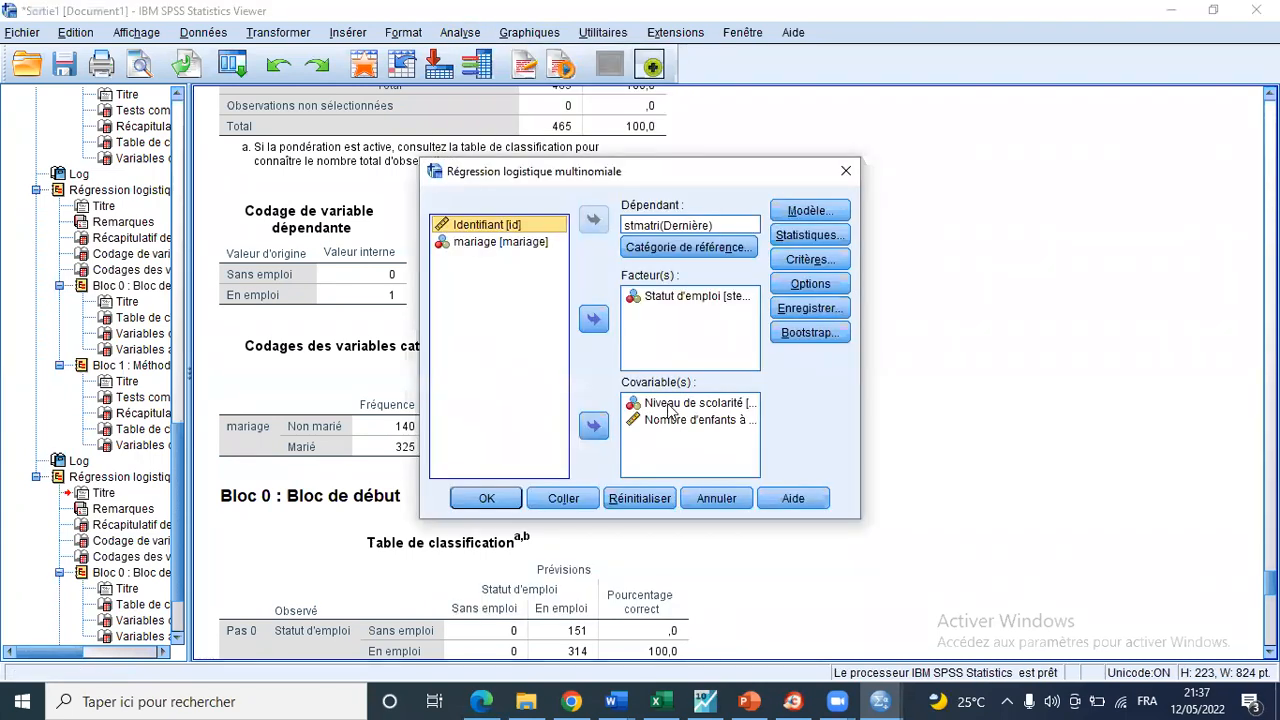
pyautogui.click(668, 404)
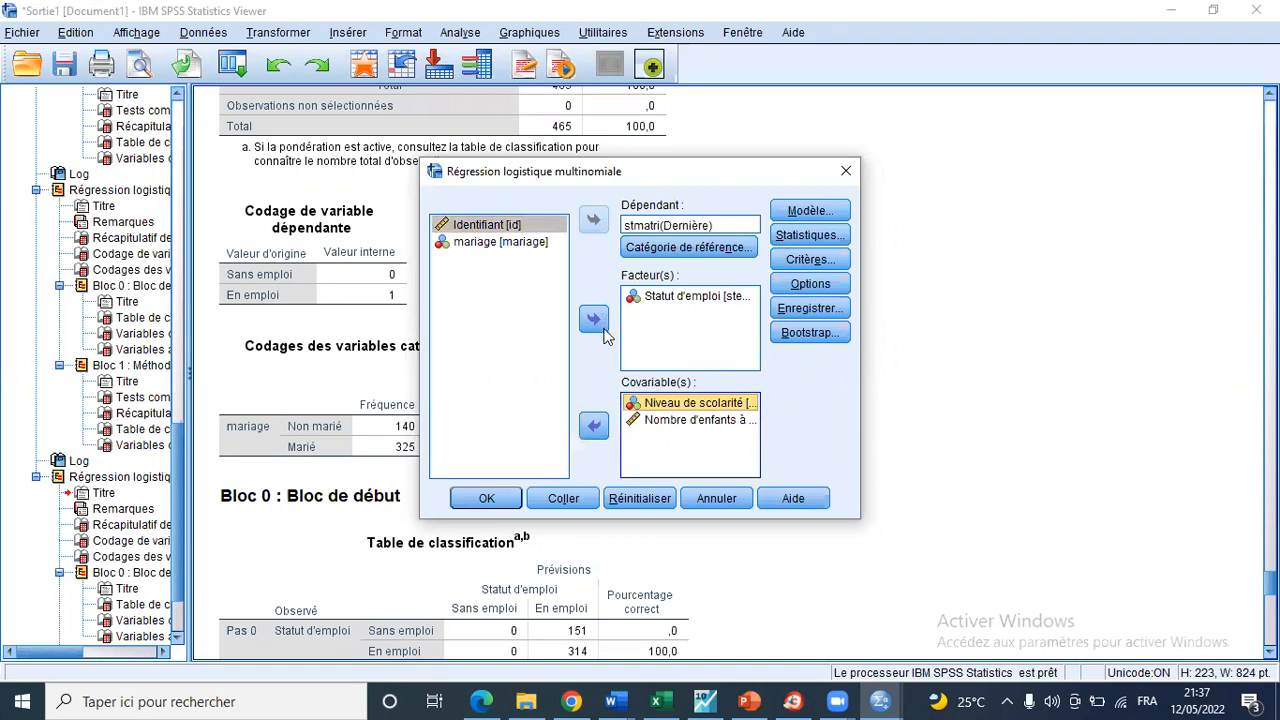
pyautogui.click(594, 428)
pyautogui.click(594, 320)
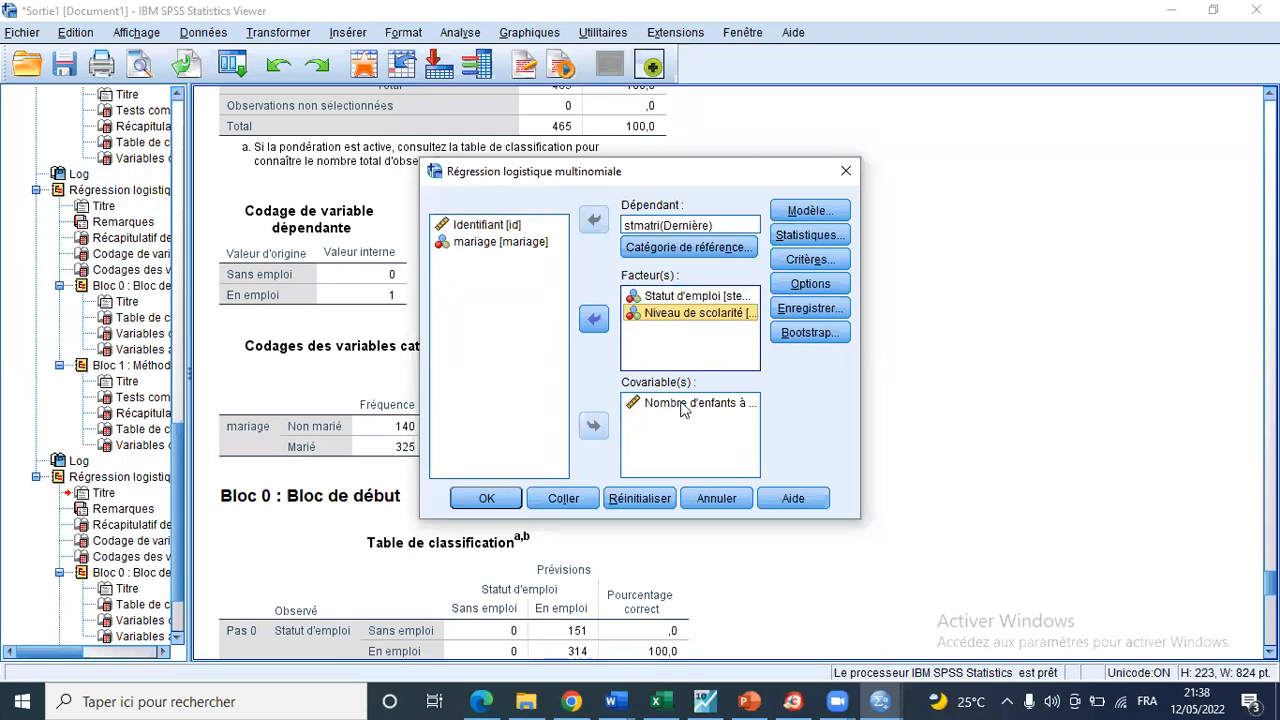
# Check the factors Statut d'emploi and Niveau de scolarité and the covariate Nombre d'enfants à charge, and run the multinomial regression.
pyautogui.click(682, 405)
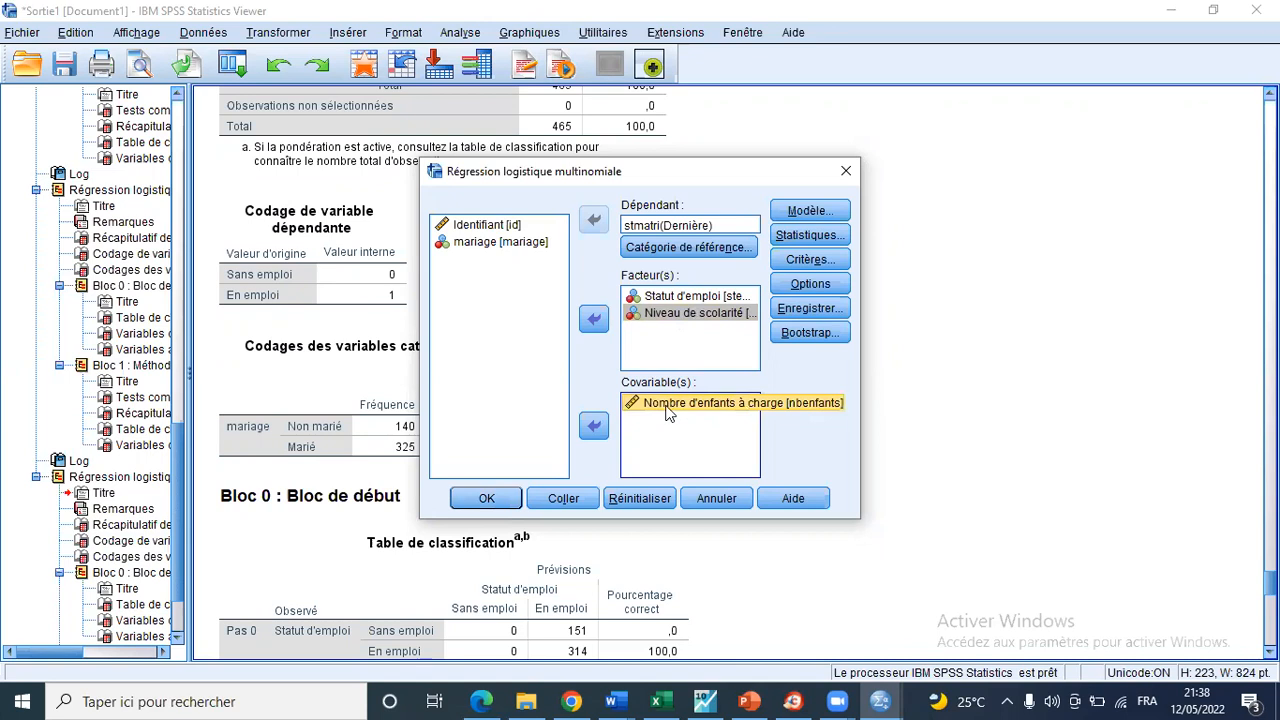
pyautogui.click(669, 297)
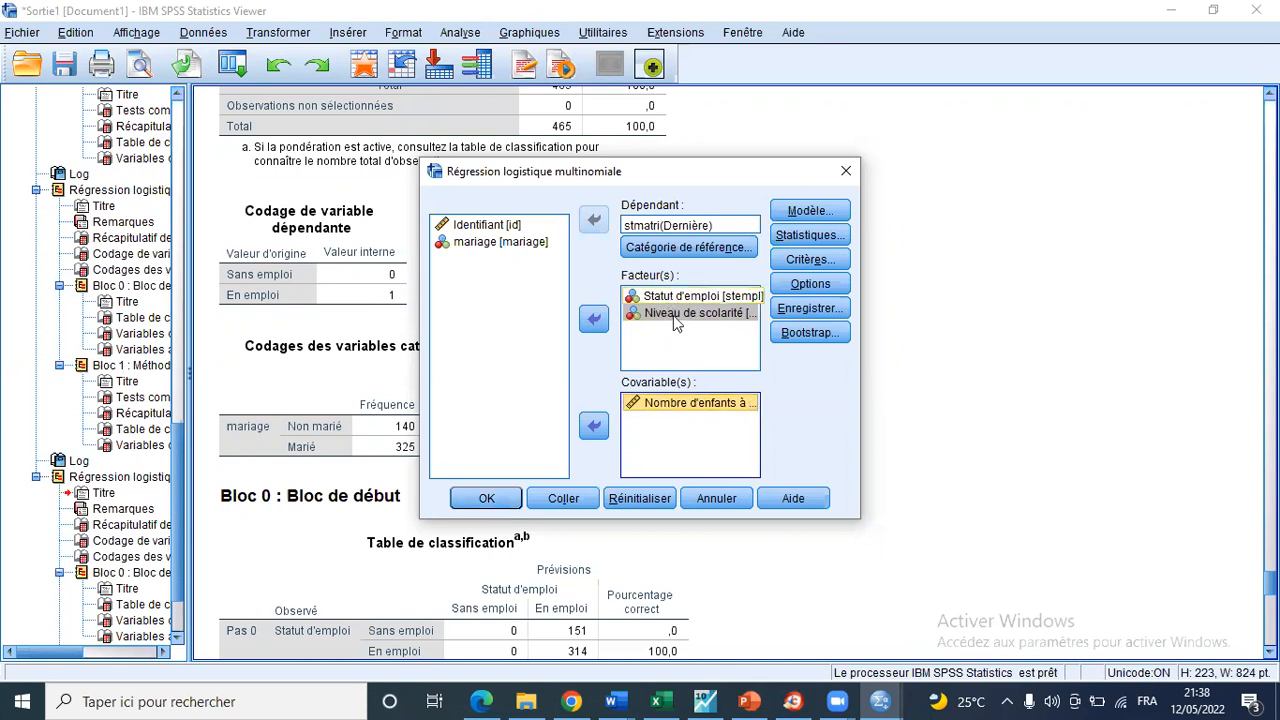
pyautogui.click(675, 316)
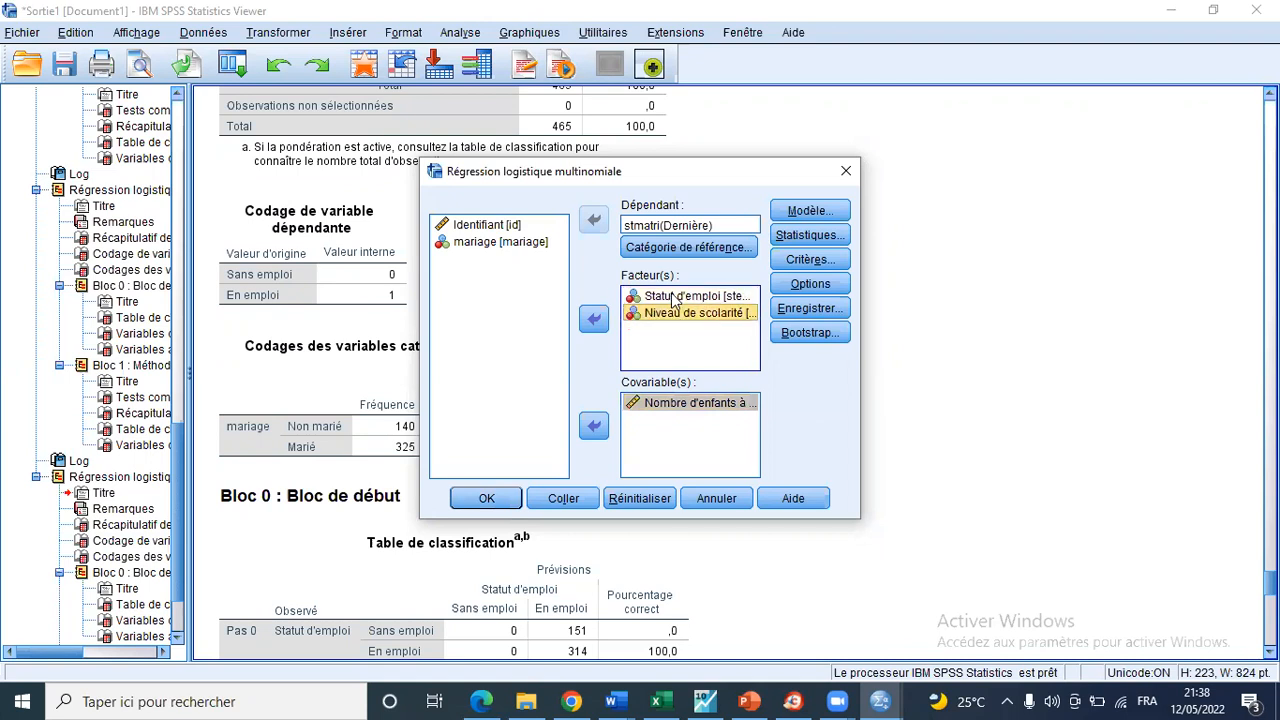
pyautogui.click(668, 298)
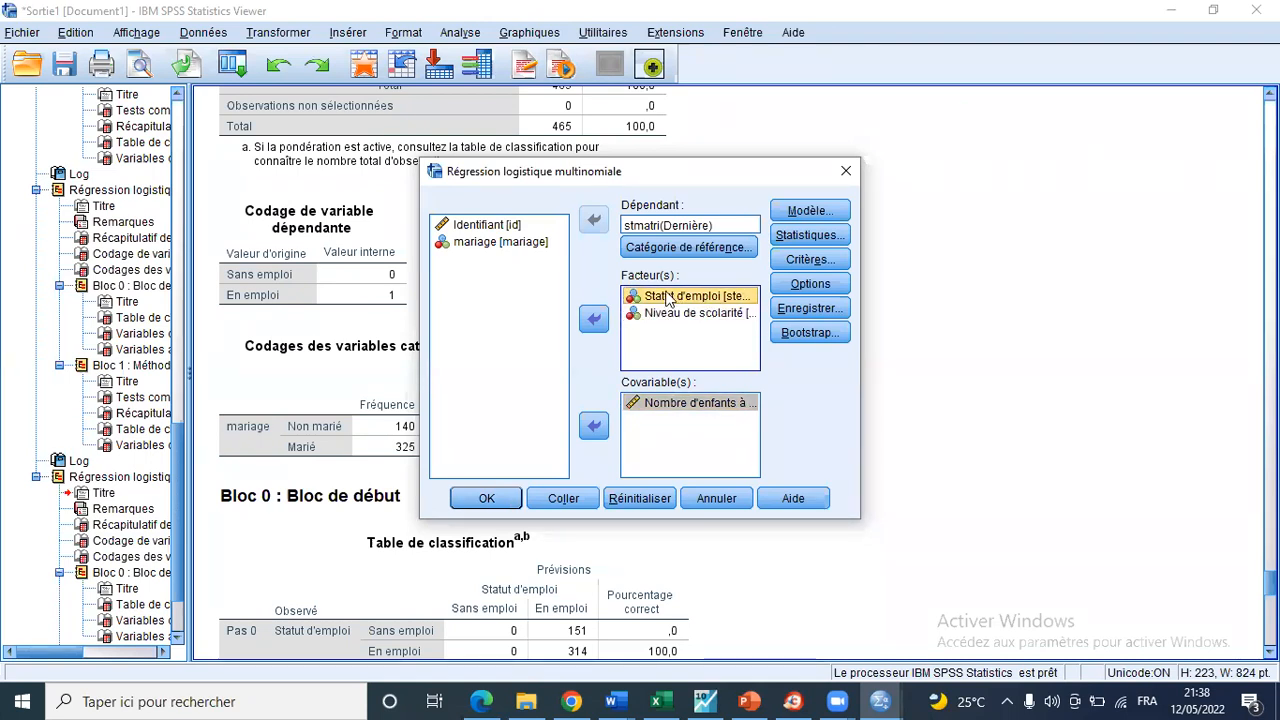
pyautogui.click(670, 316)
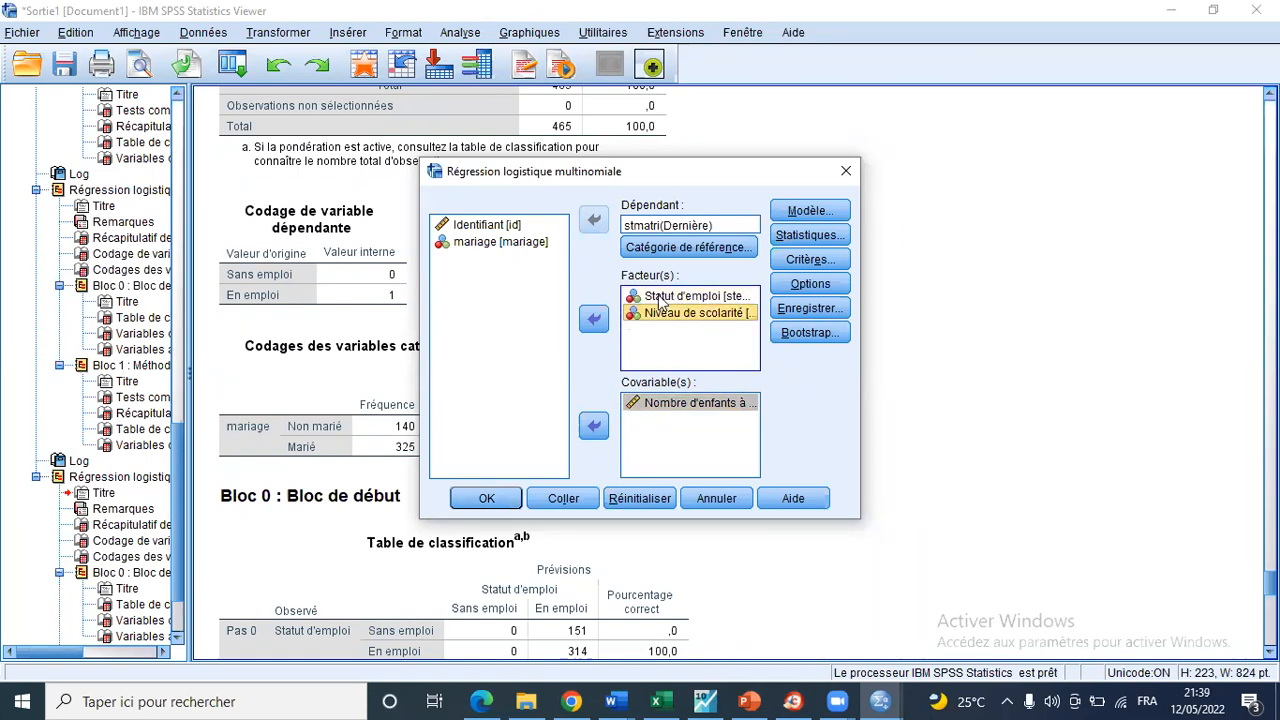
pyautogui.click(676, 298)
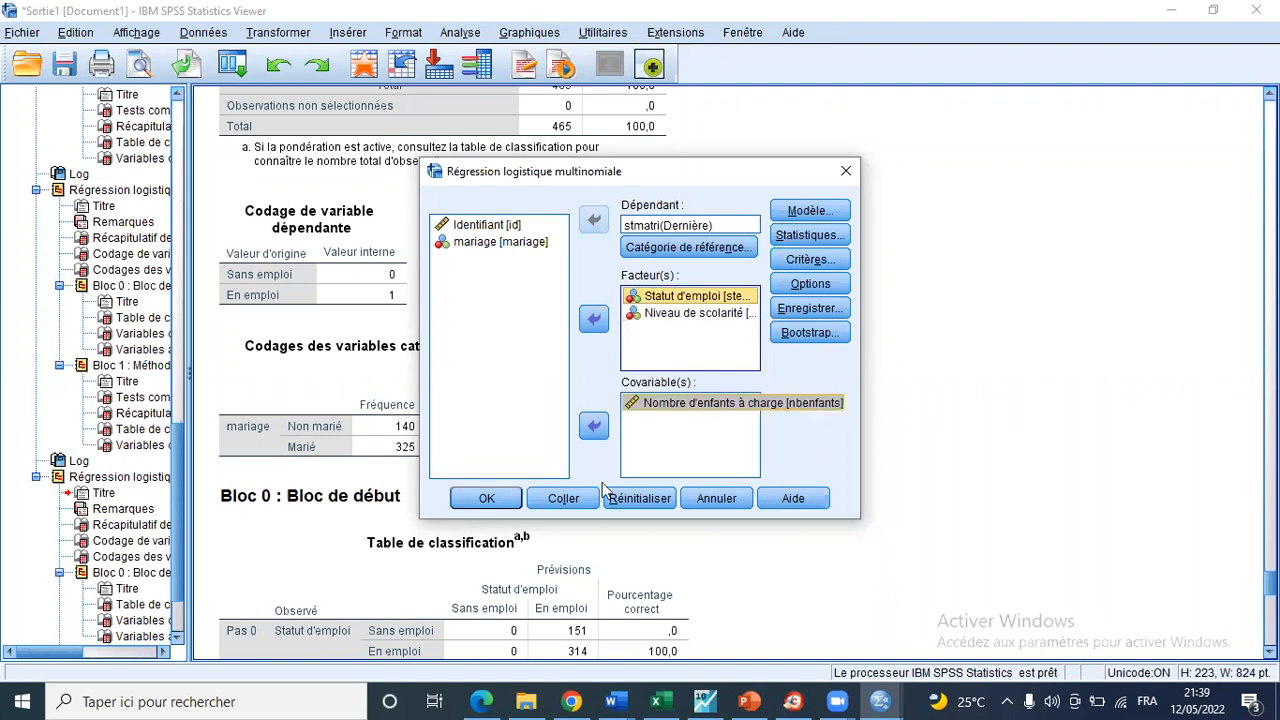
pyautogui.click(487, 498)
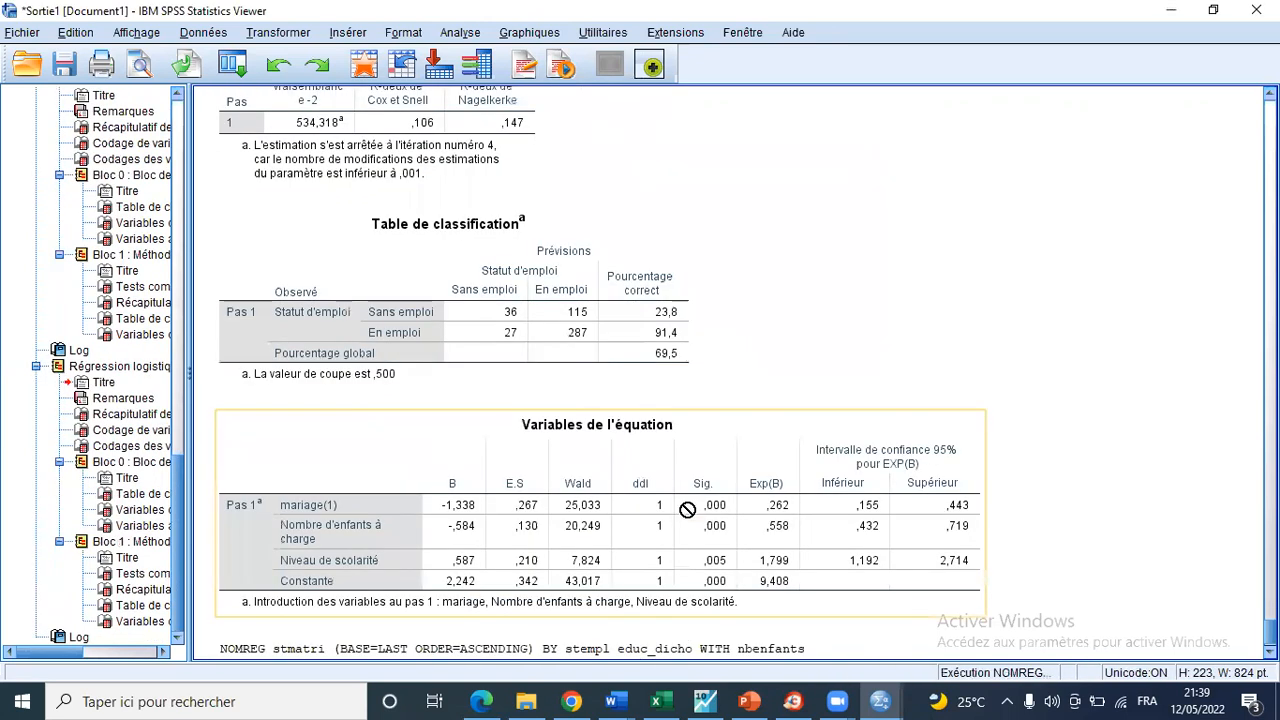
# Examine the new Estimations des paramètres table for Célibataire and Mariée, including significance, Exp(B) and the reference category.
pyautogui.scroll(-3, 683, 502)
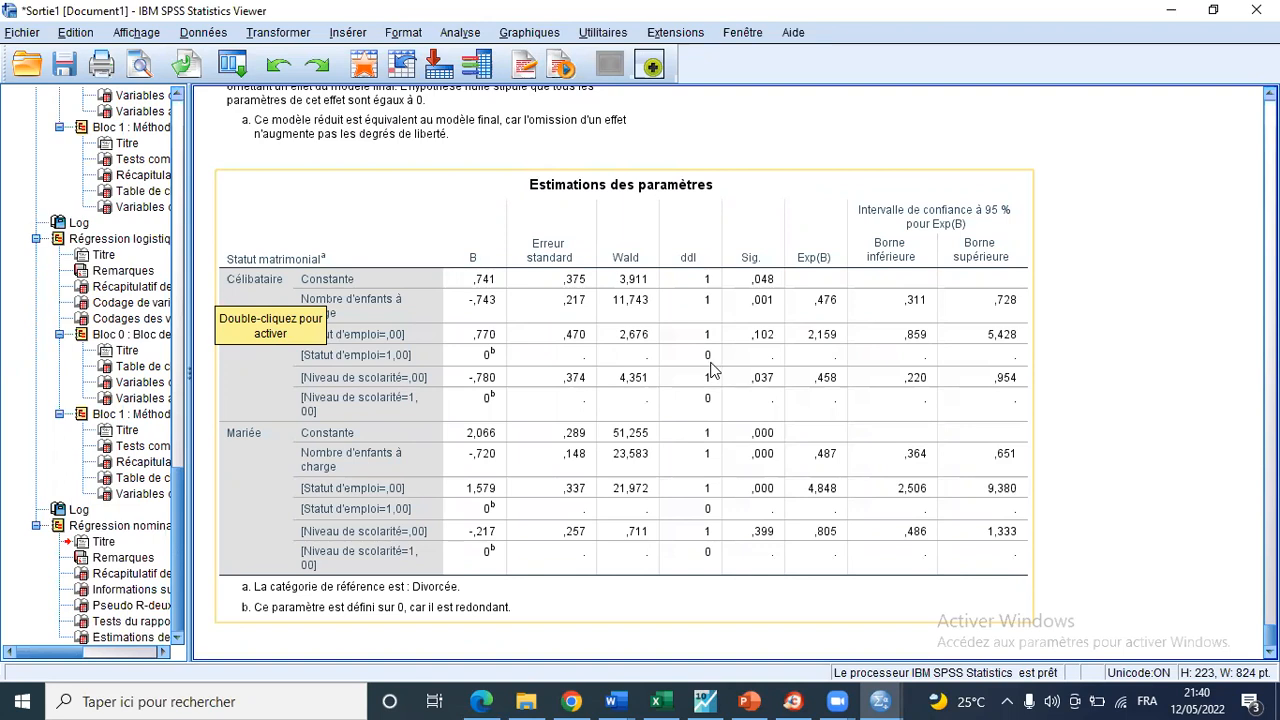
pyautogui.scroll(2, 710, 370)
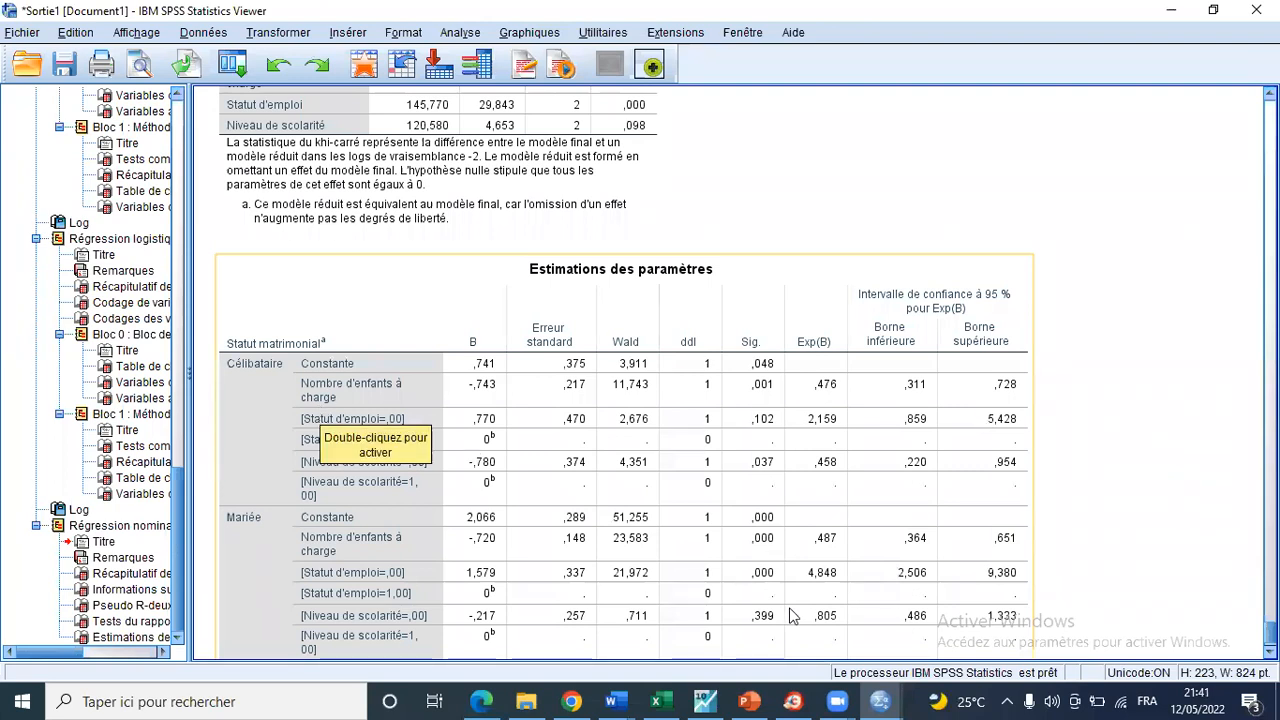
pyautogui.scroll(-3, 408, 598)
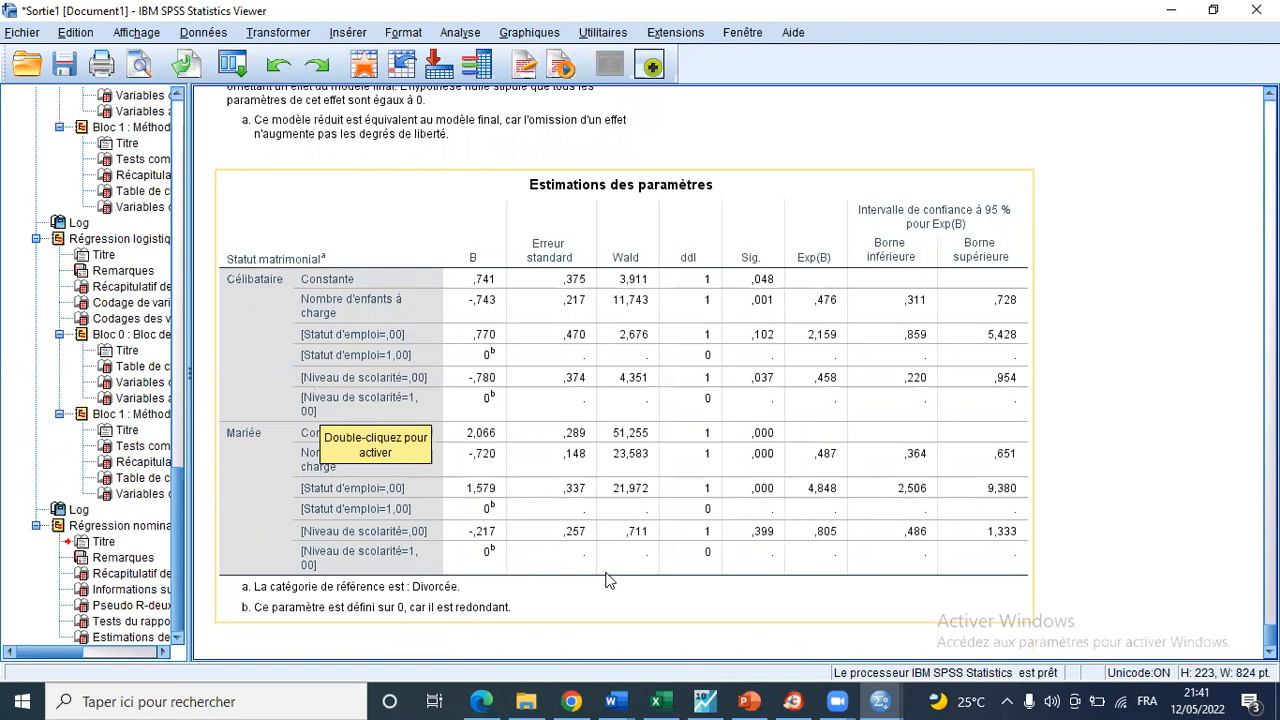
# Review the likelihood ratio tests, Pseudo R-deux and model fit tables back up to the Régression nominale observation summary.
pyautogui.scroll(10, 605, 578)
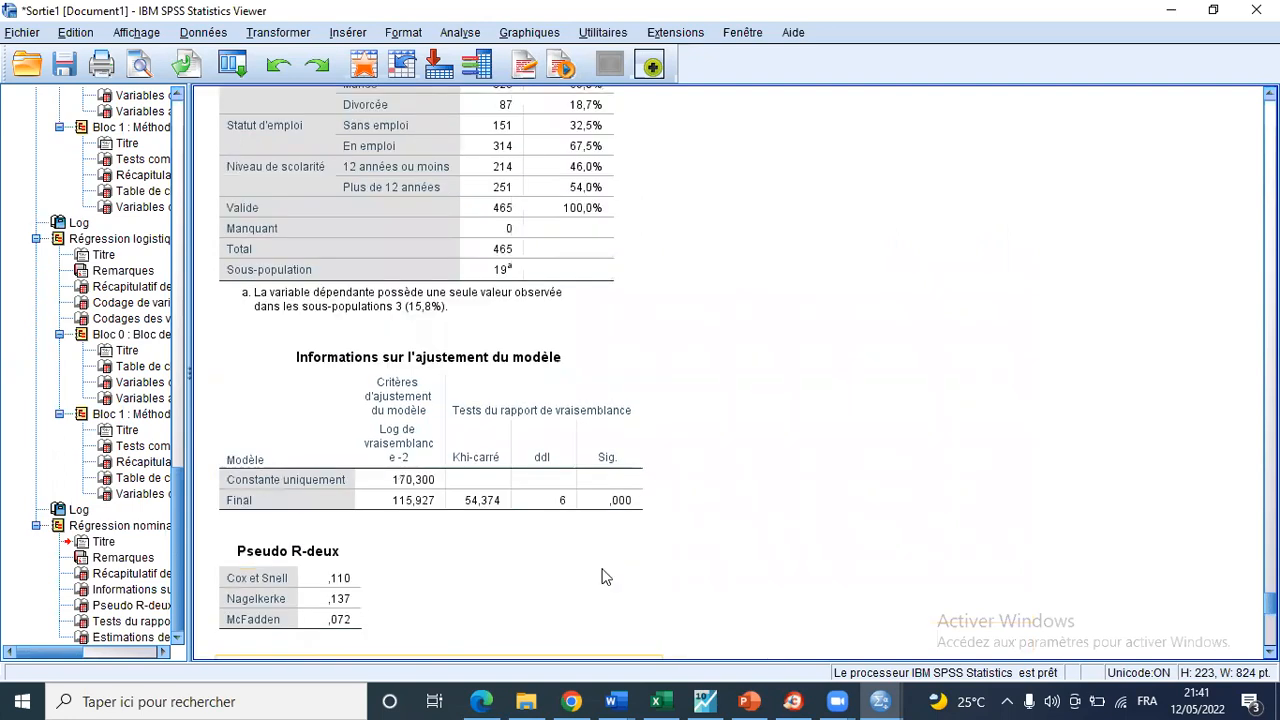
pyautogui.scroll(-3, 605, 577)
pyautogui.click(605, 577)
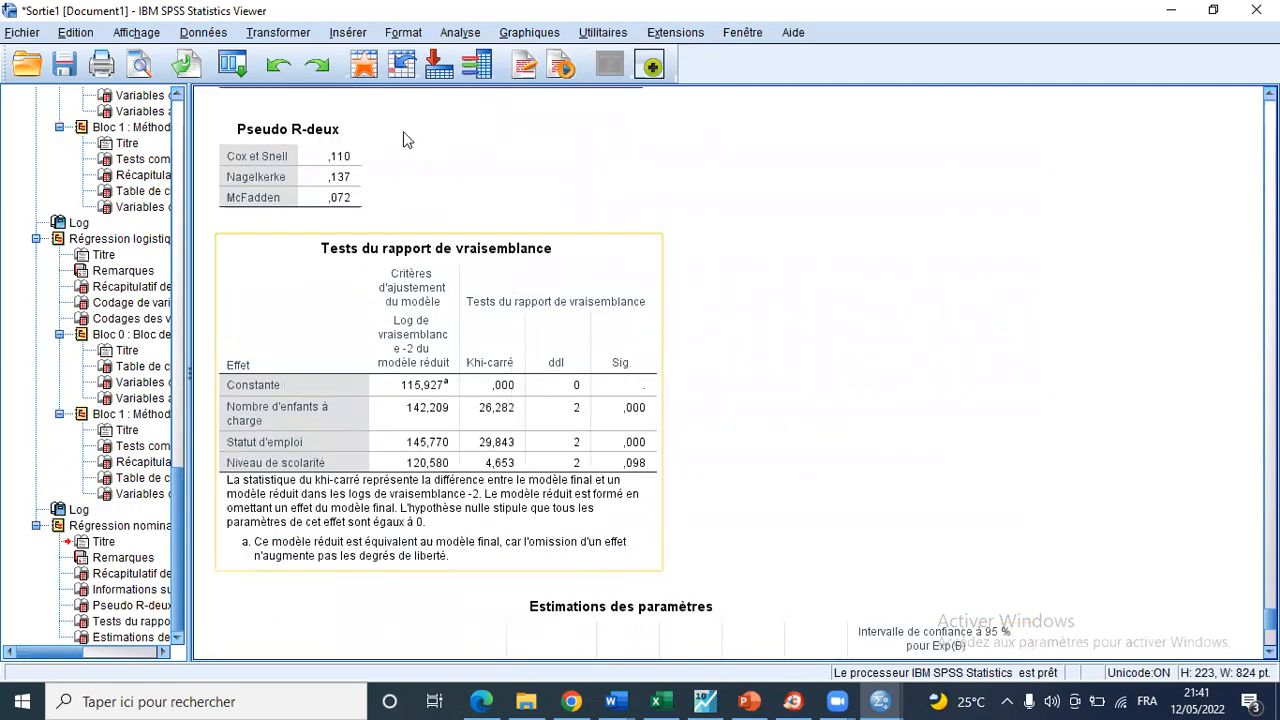
pyautogui.press('Up')
pyautogui.press('Up')
pyautogui.press('Up')
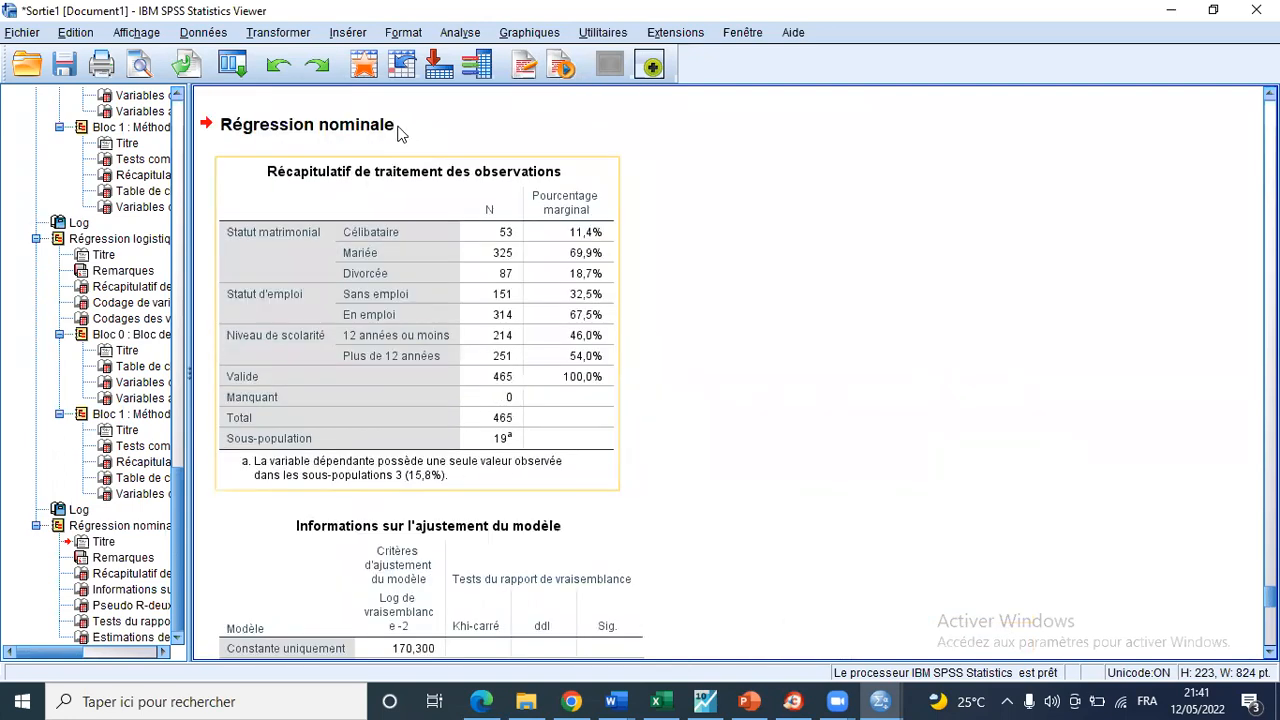
# Compare the Régression nominale summary and fit tables with its NOMREG syntax and the preceding binary regression's Variables de l'équation table.
pyautogui.click(460, 33)
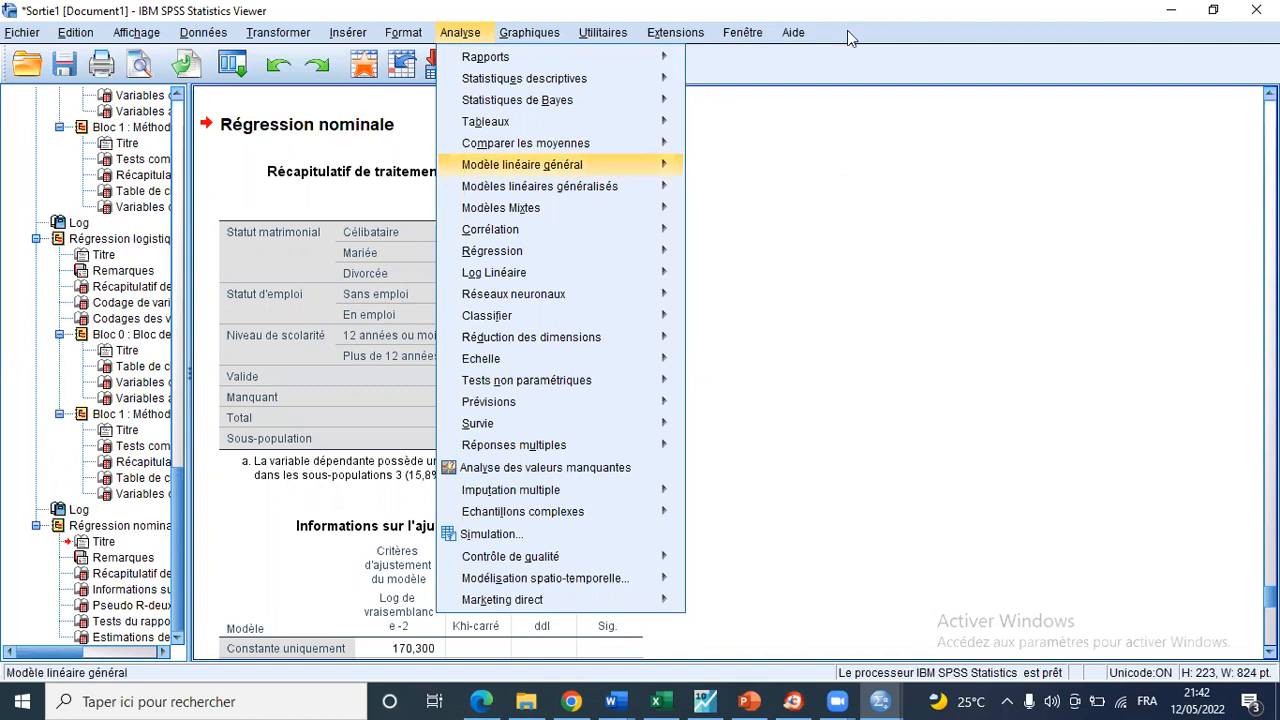
pyautogui.moveTo(320, 340); pyautogui.dragTo(582, 500)
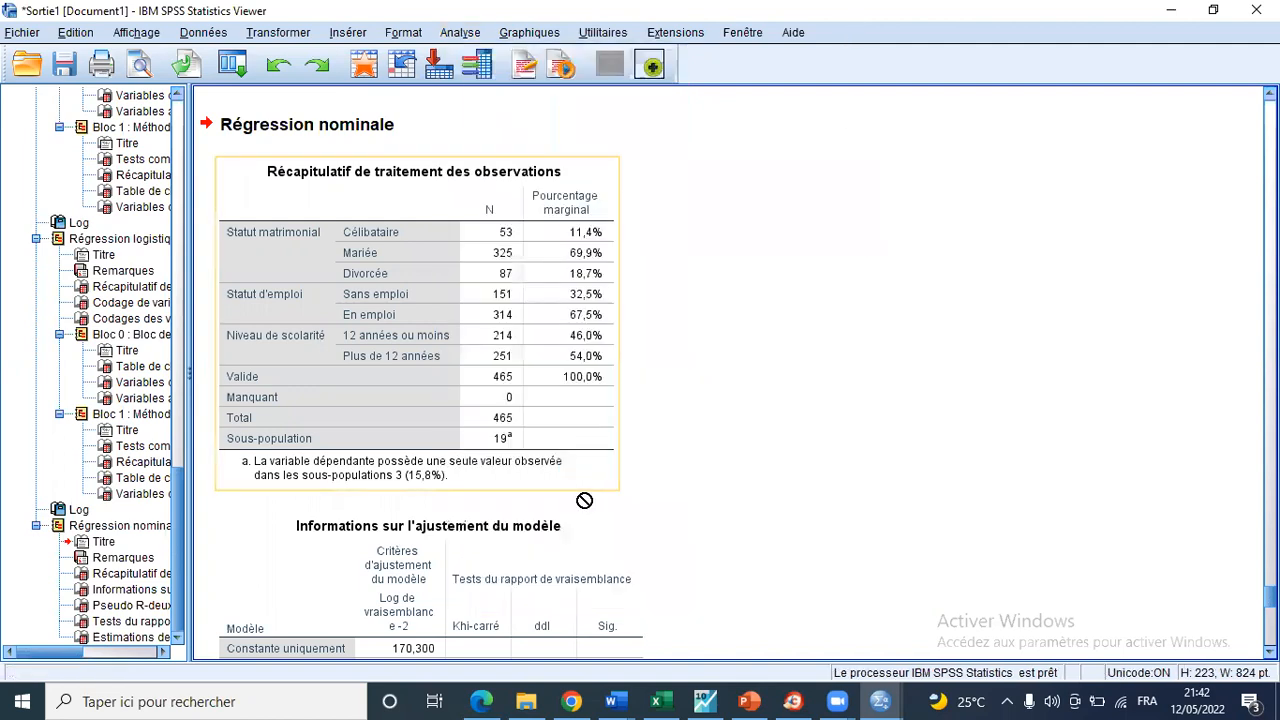
pyautogui.scroll(-5, 584, 500)
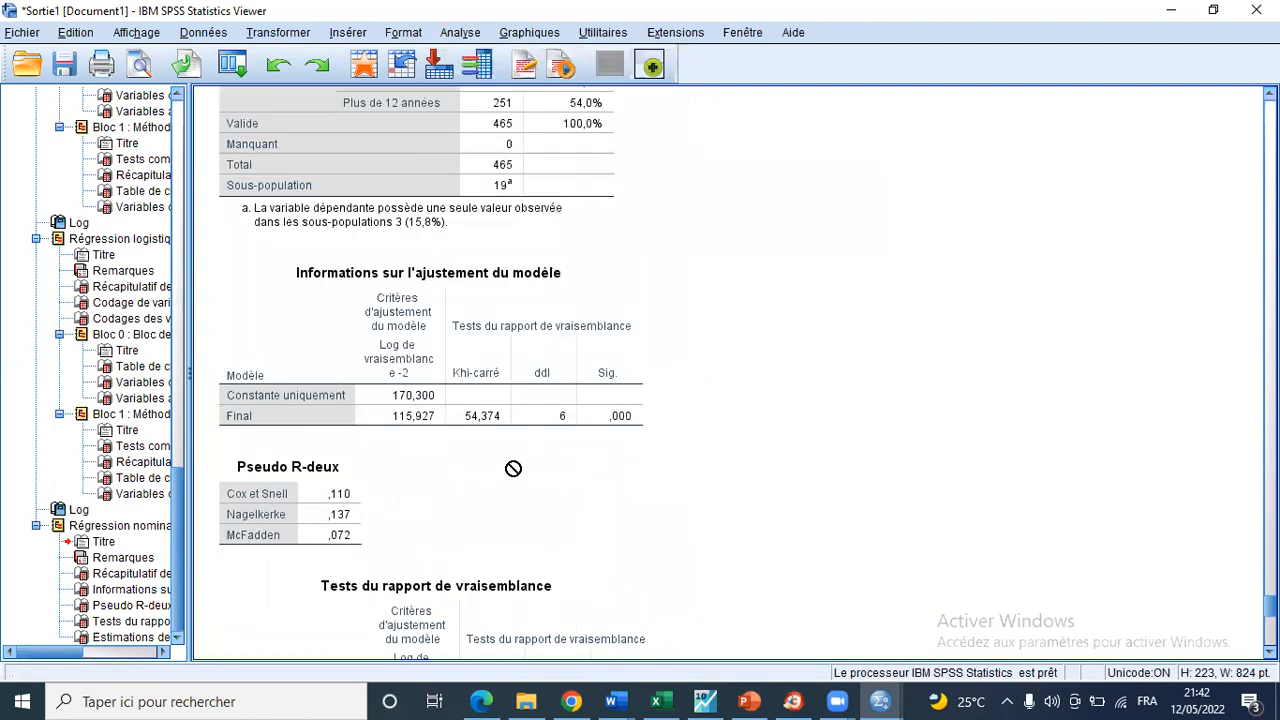
pyautogui.scroll(7, 512, 470)
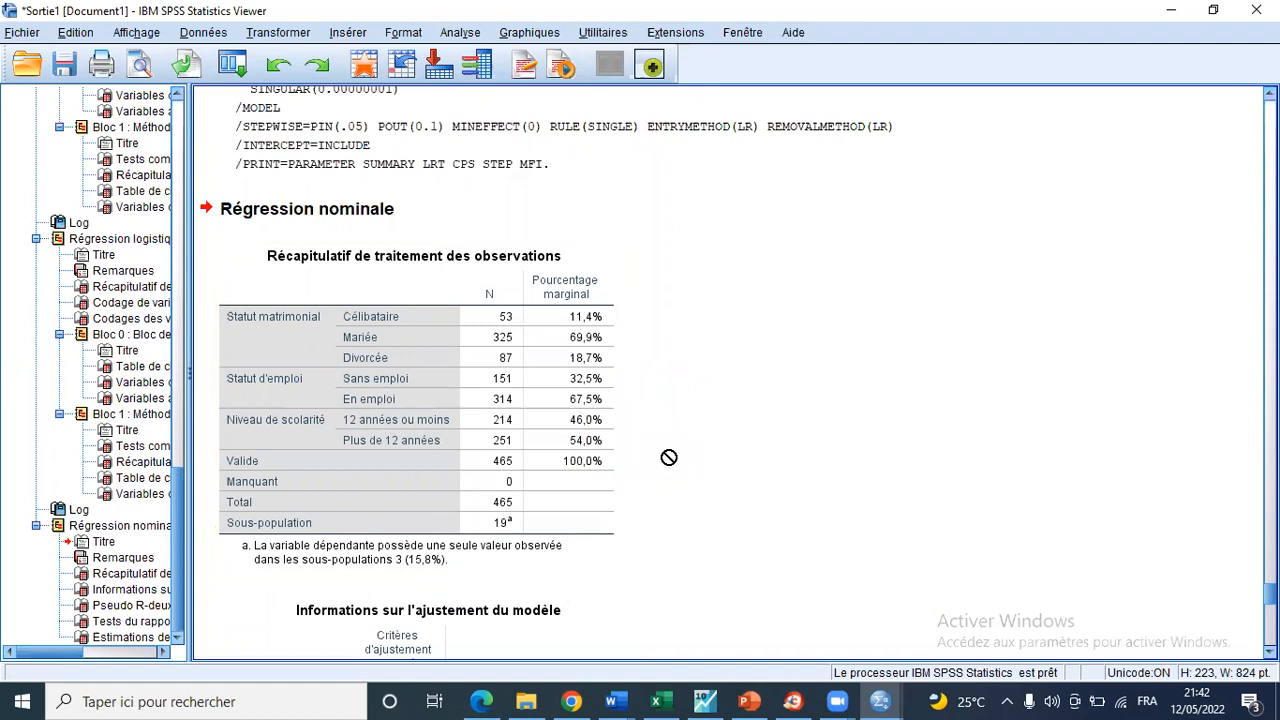
pyautogui.scroll(-3, 669, 457)
pyautogui.scroll(-3, 669, 457)
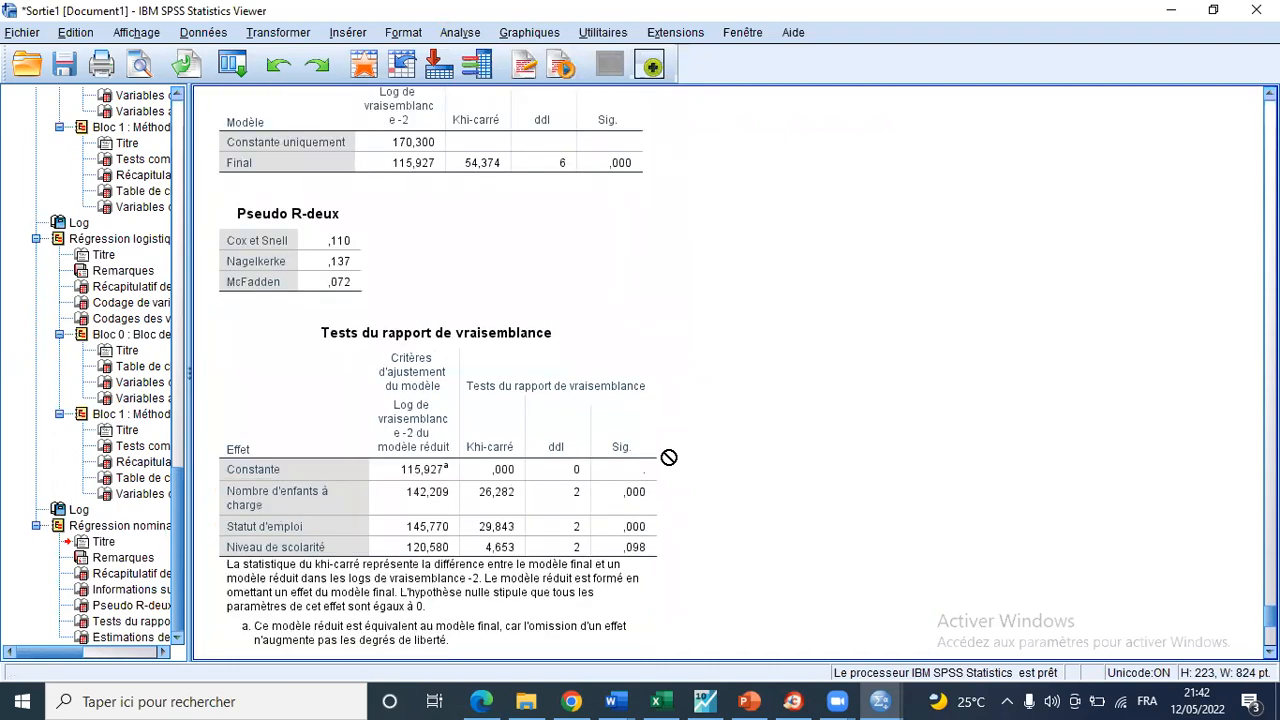
pyautogui.scroll(-1, 669, 457)
pyautogui.scroll(6, 669, 457)
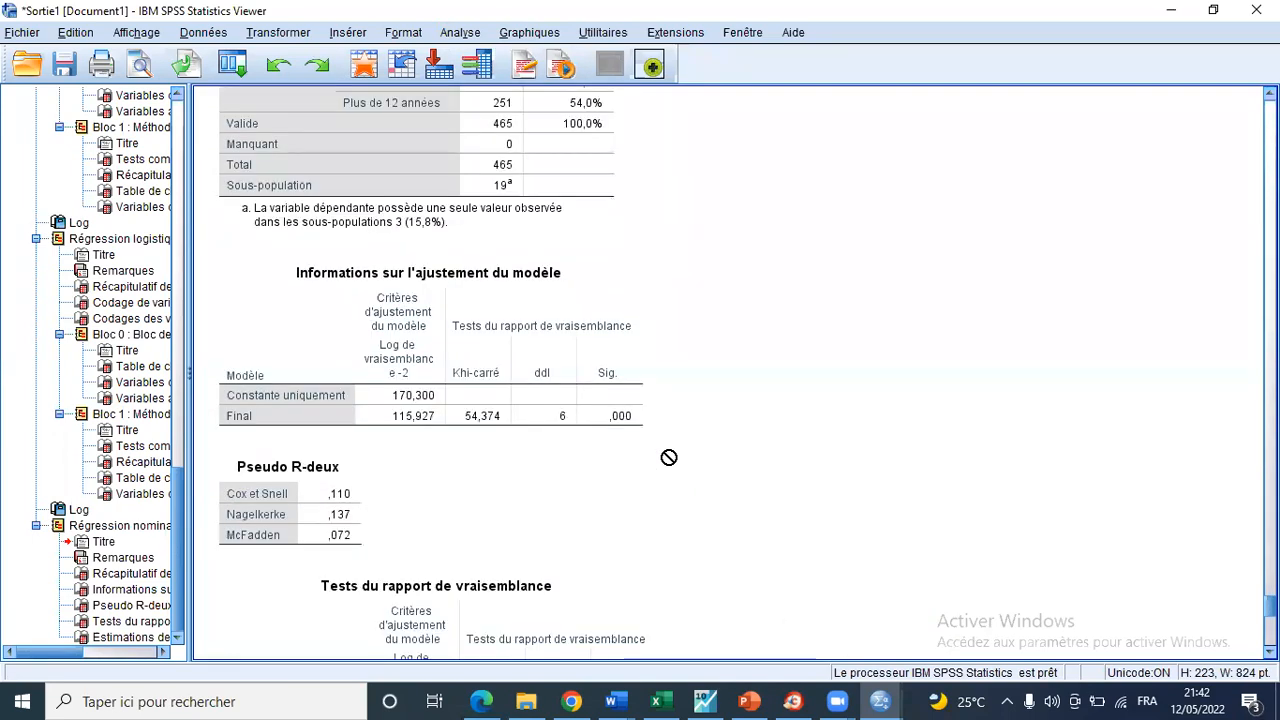
pyautogui.scroll(3, 669, 457)
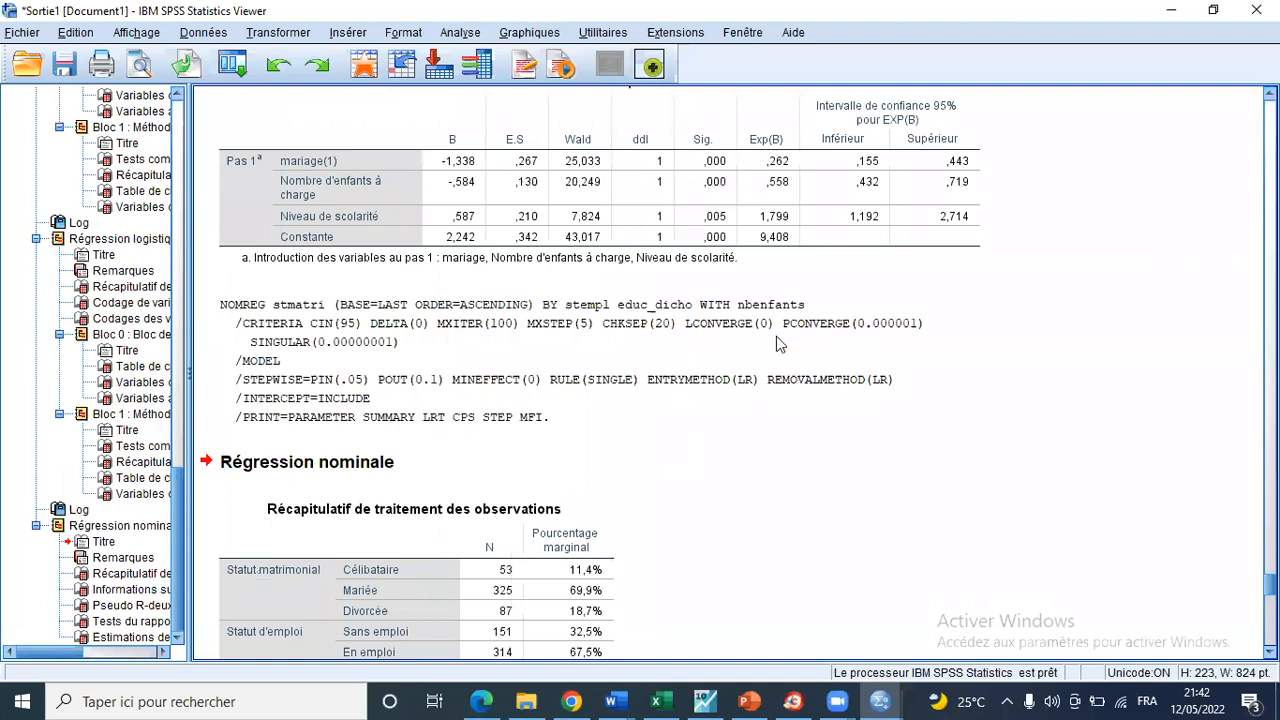
pyautogui.scroll(2, 870, 545)
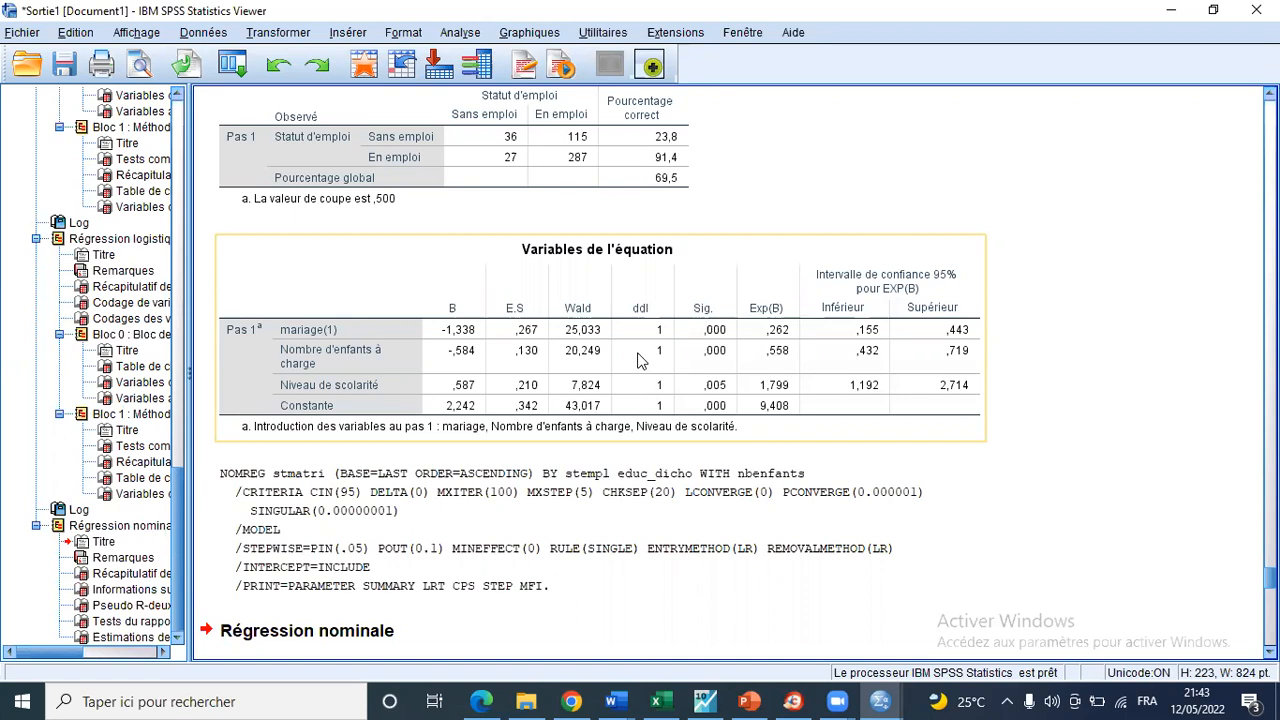
pyautogui.click(664, 524)
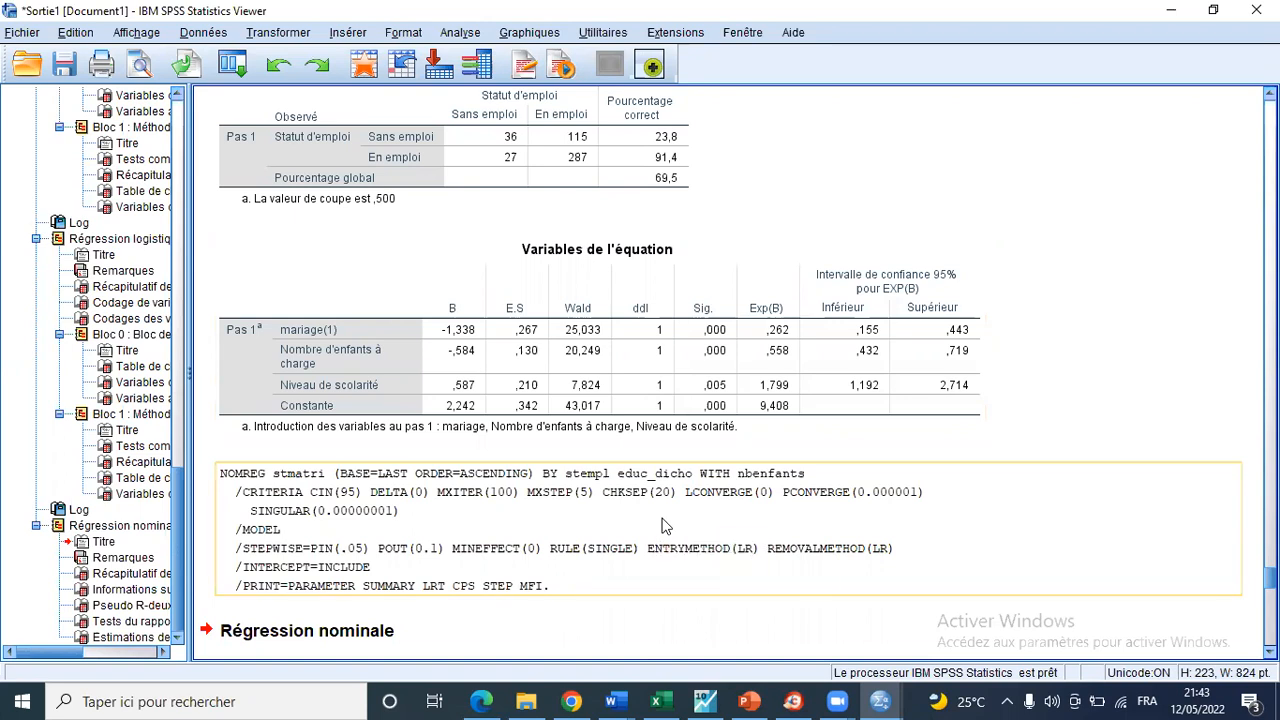
pyautogui.moveTo(662, 518); pyautogui.dragTo(774, 615)
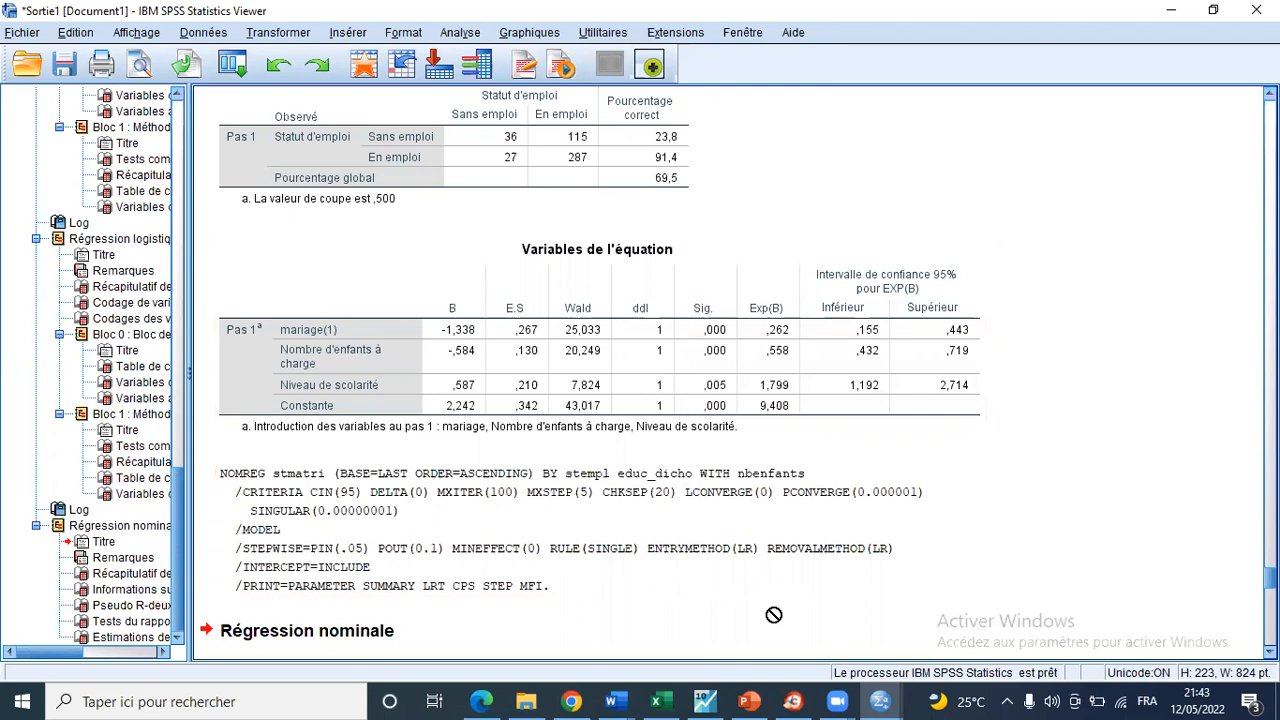
pyautogui.click(448, 626)
pyautogui.click(461, 40)
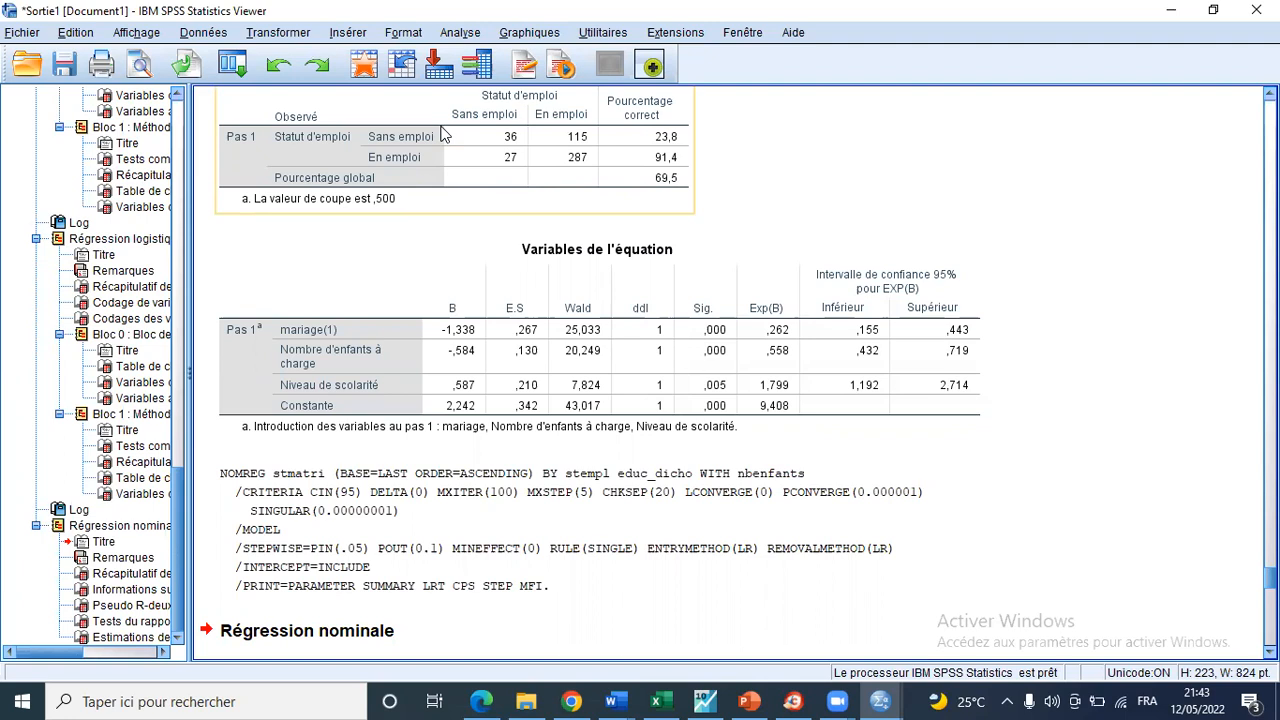
pyautogui.click(492, 437)
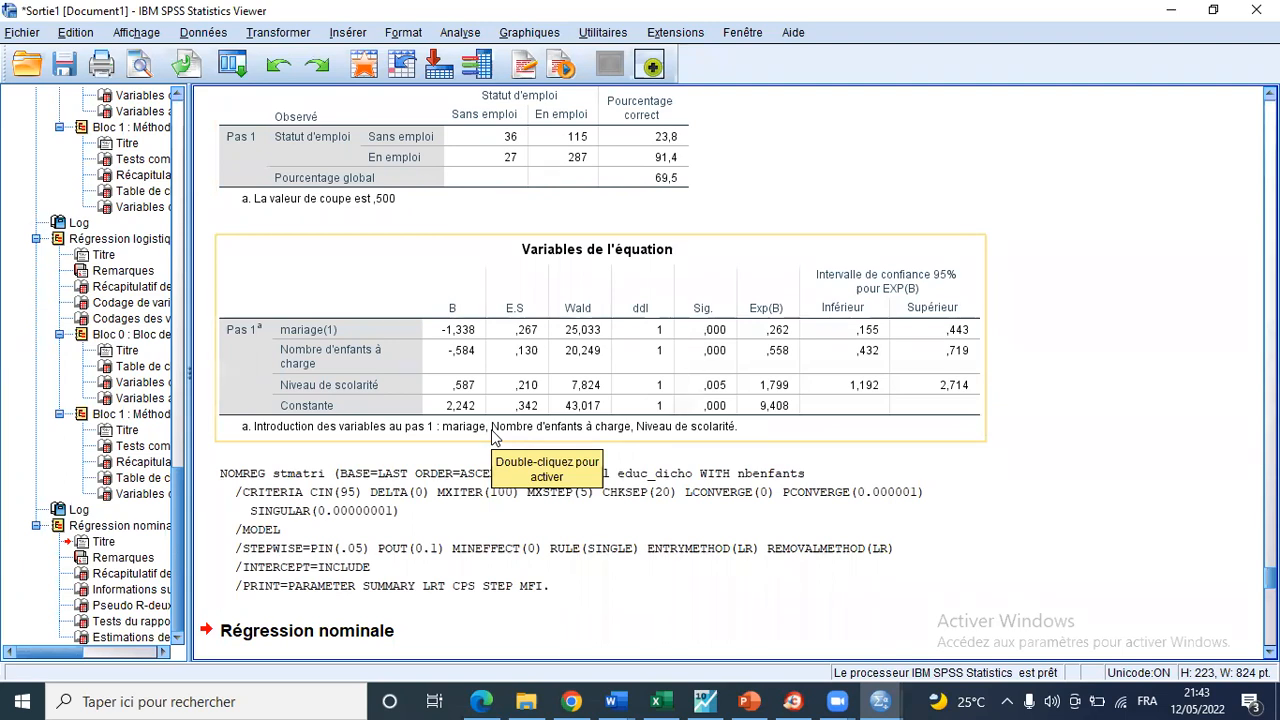
pyautogui.click(455, 594)
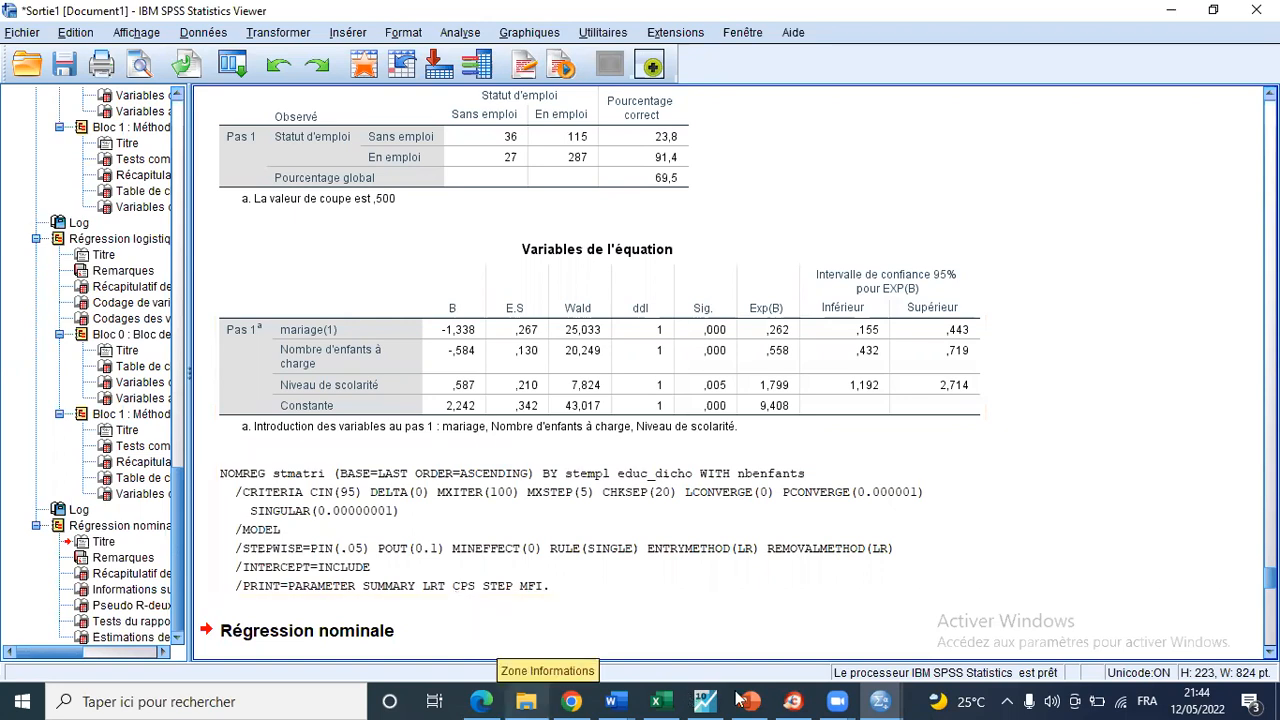
pyautogui.moveTo(748, 697)
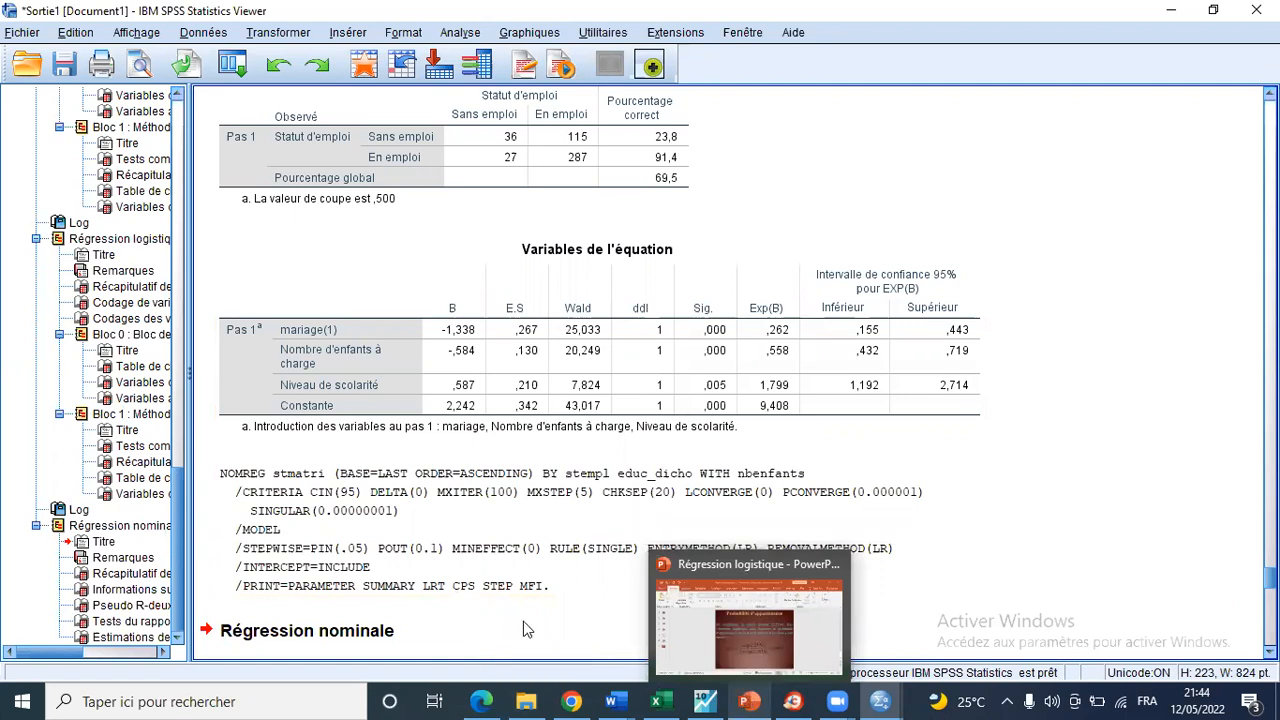
pyautogui.click(576, 330)
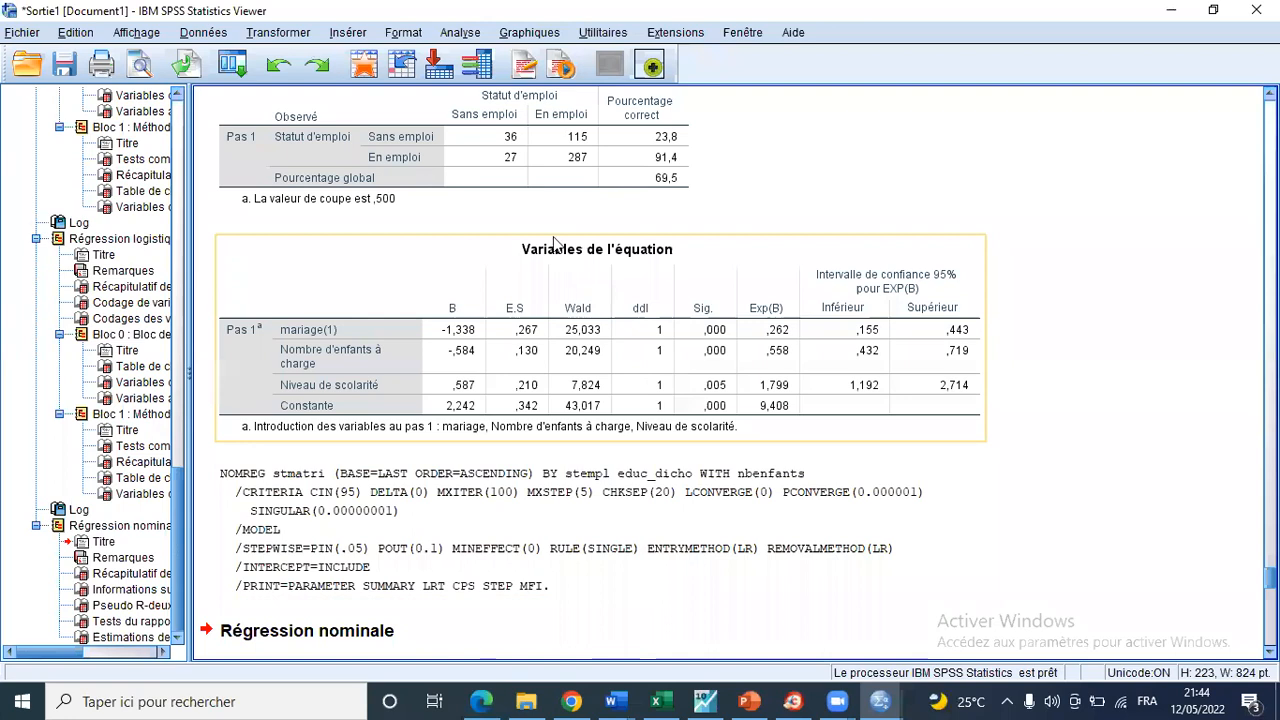
pyautogui.click(528, 207)
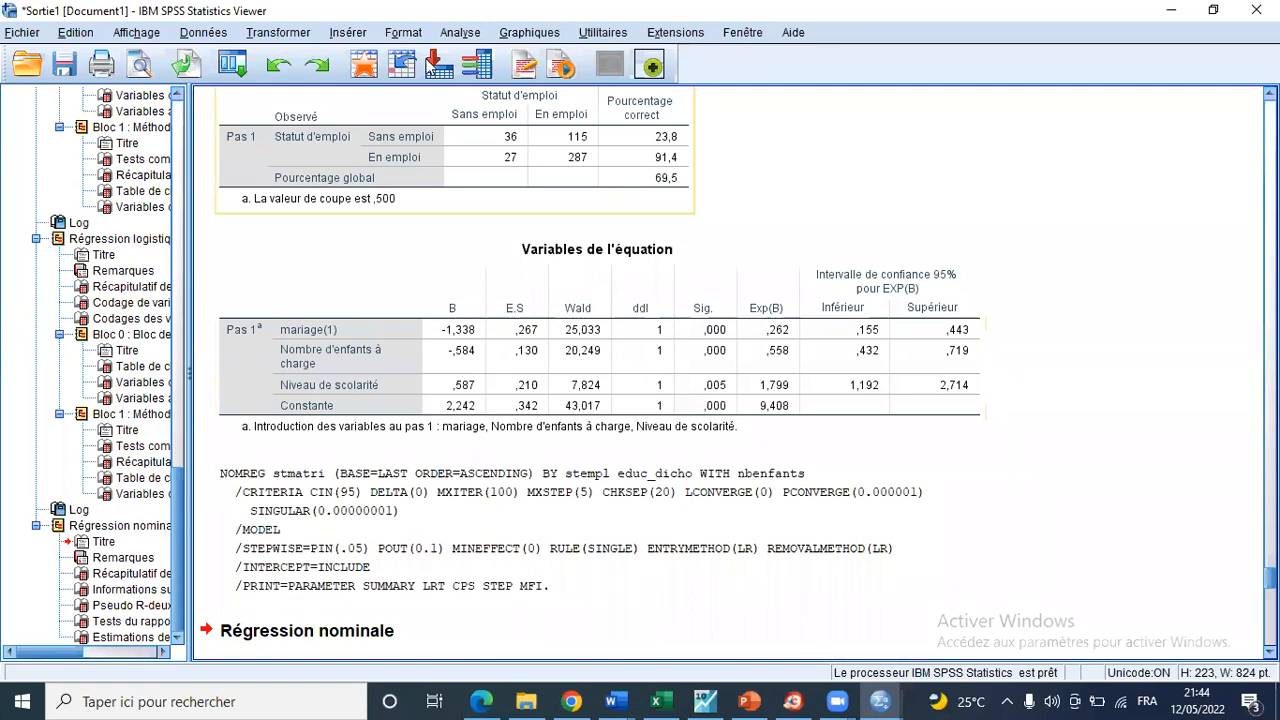
# Compare the binary regression's classification, coefficient and model summary tables with the multinomial regression's Pseudo R-deux and likelihood ratio tests.
pyautogui.click(462, 33)
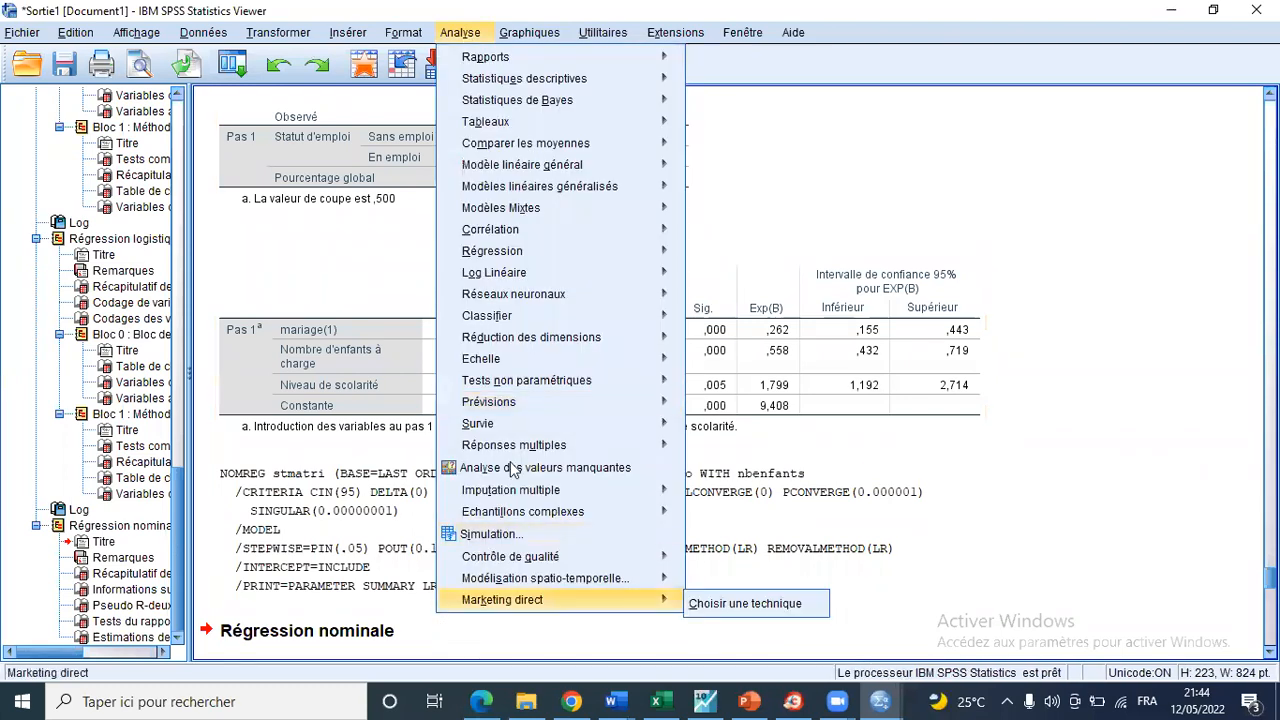
pyautogui.click(332, 514)
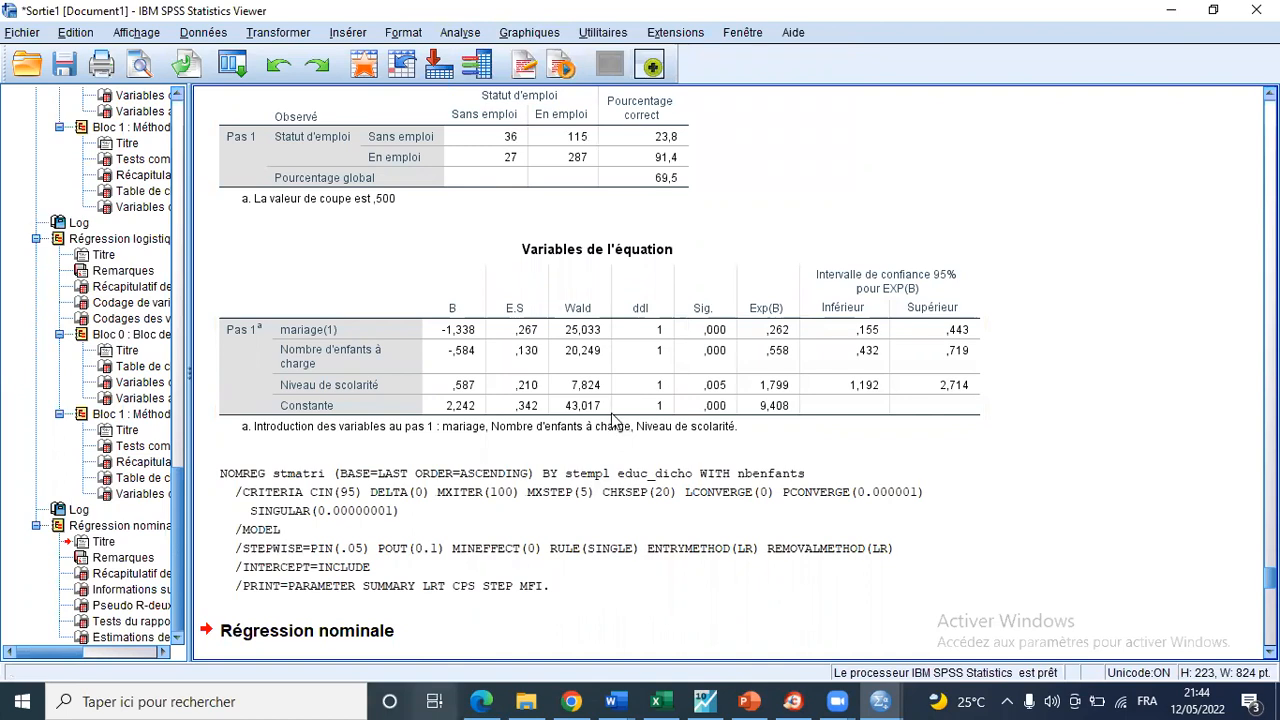
pyautogui.scroll(3, 614, 420)
pyautogui.scroll(2, 612, 415)
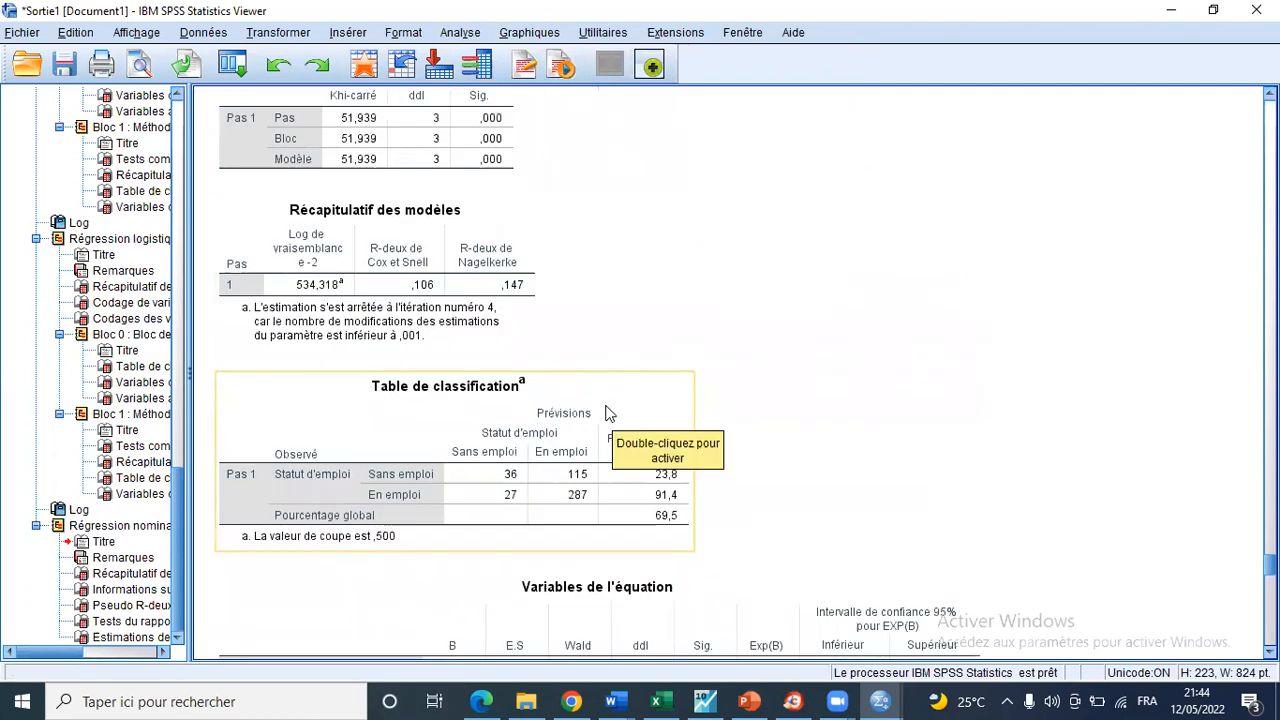
pyautogui.scroll(-8, 610, 412)
pyautogui.scroll(-8, 610, 412)
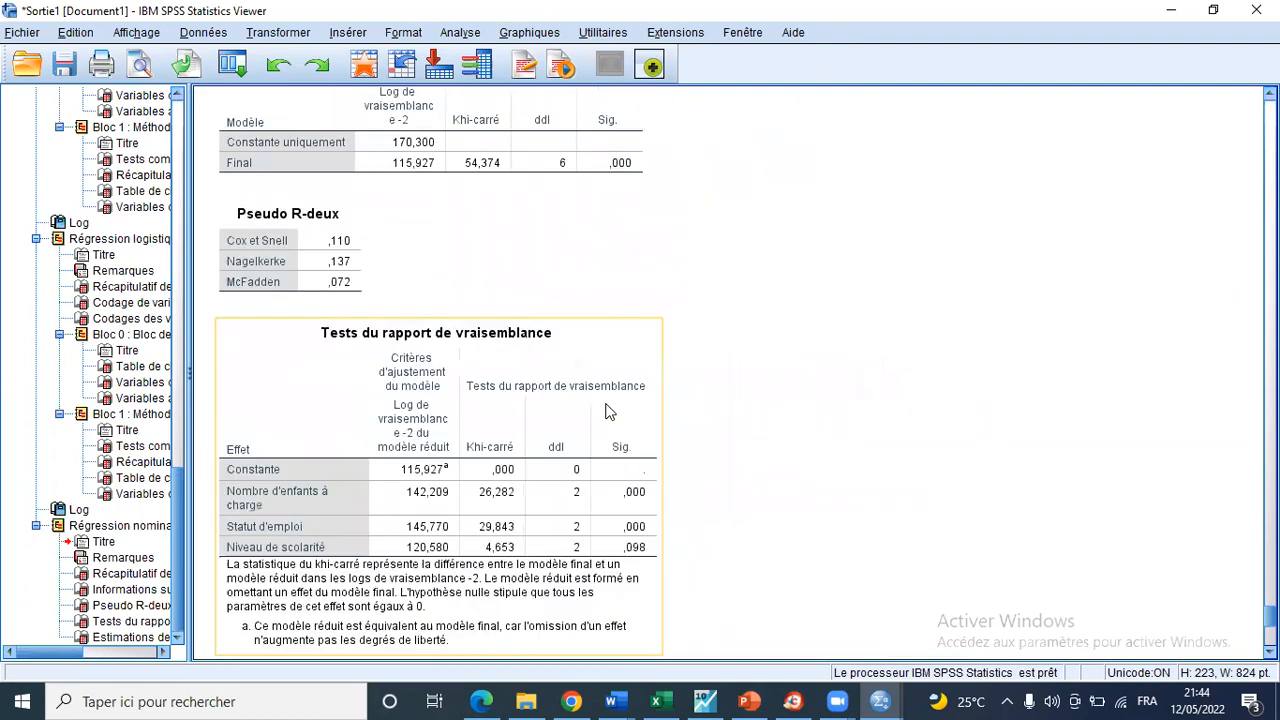
pyautogui.scroll(12, 612, 408)
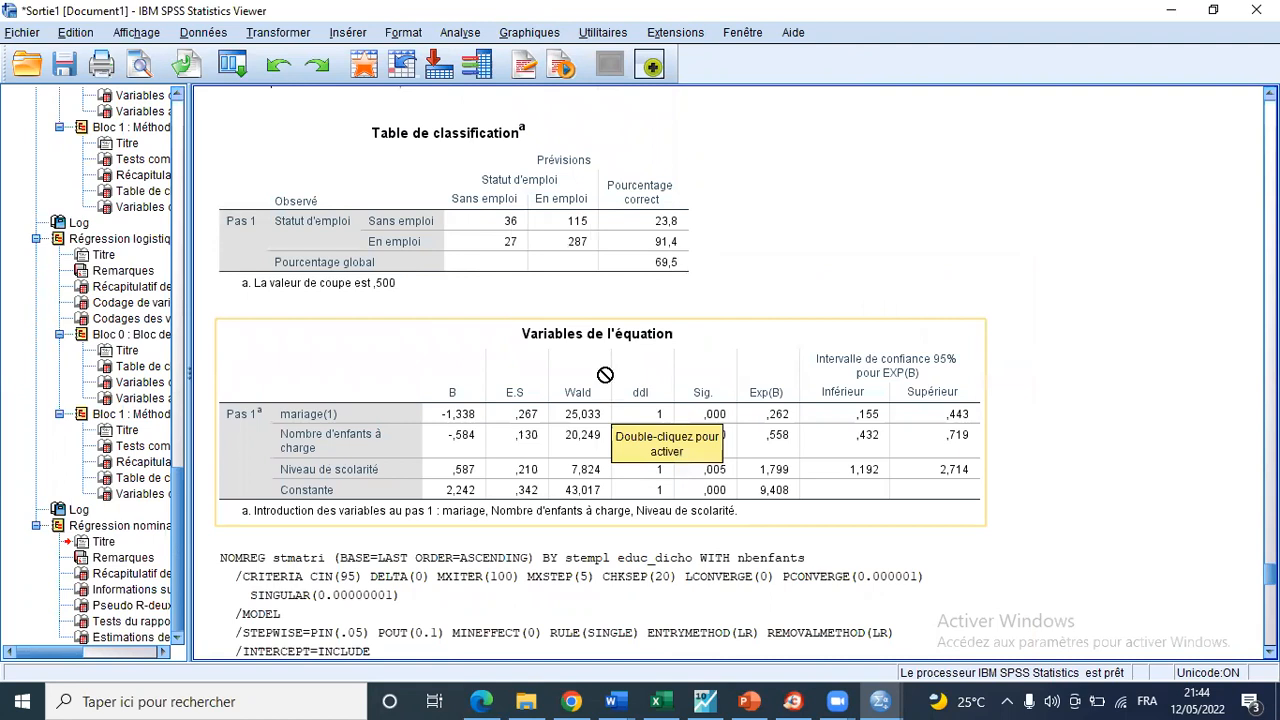
pyautogui.scroll(5, 605, 375)
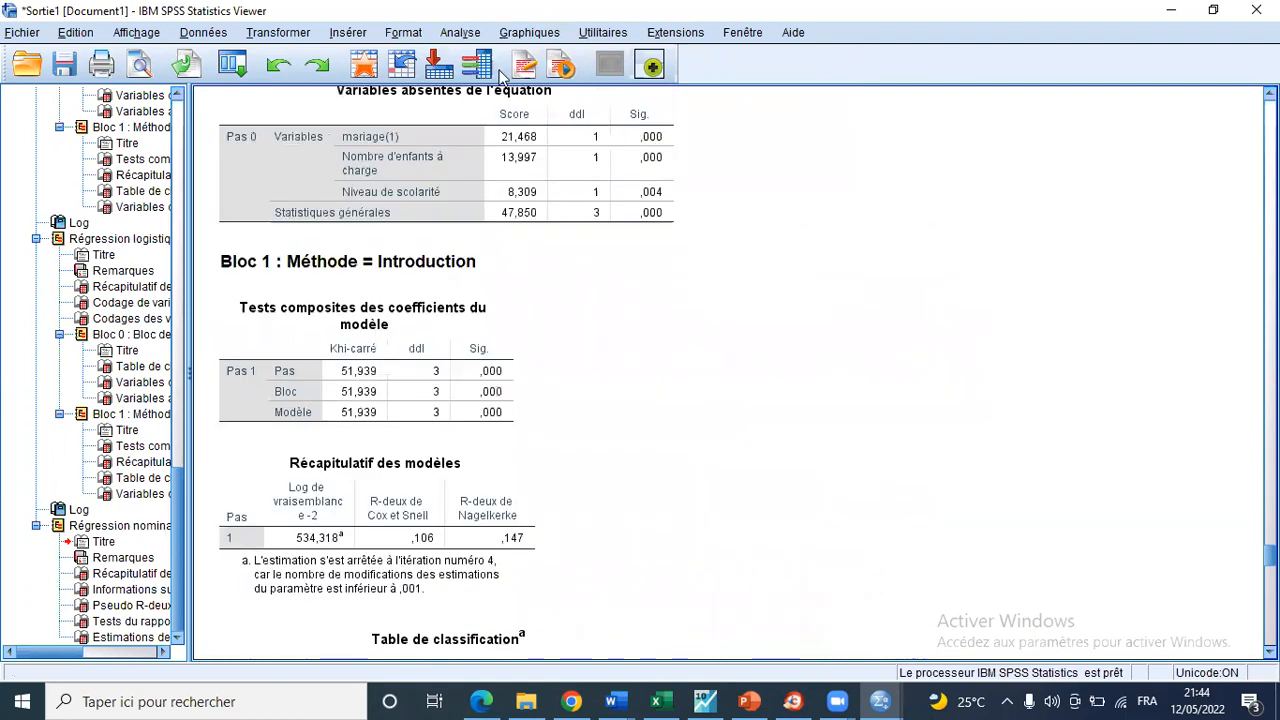
# Run the binary logistic regression of Statut d'emploi on mariage, Nombre d'enfants à charge and Niveau de scolarité again.
pyautogui.click(460, 32)
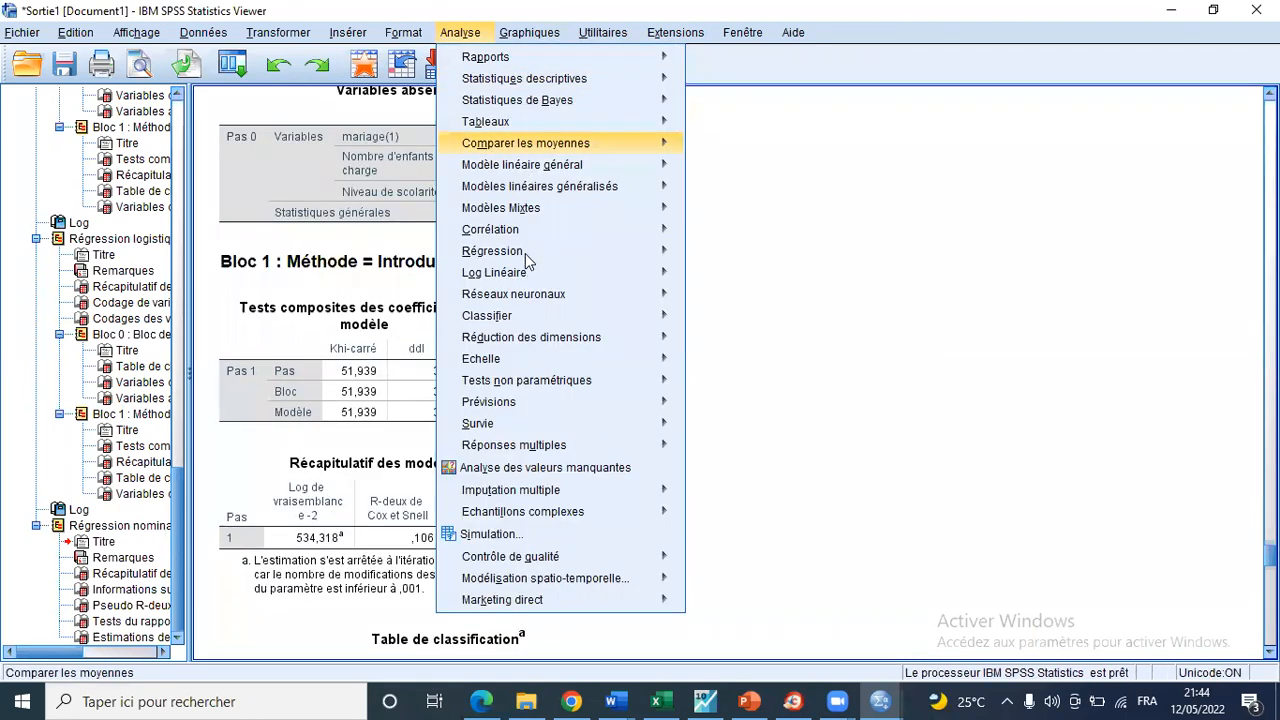
pyautogui.moveTo(527, 252)
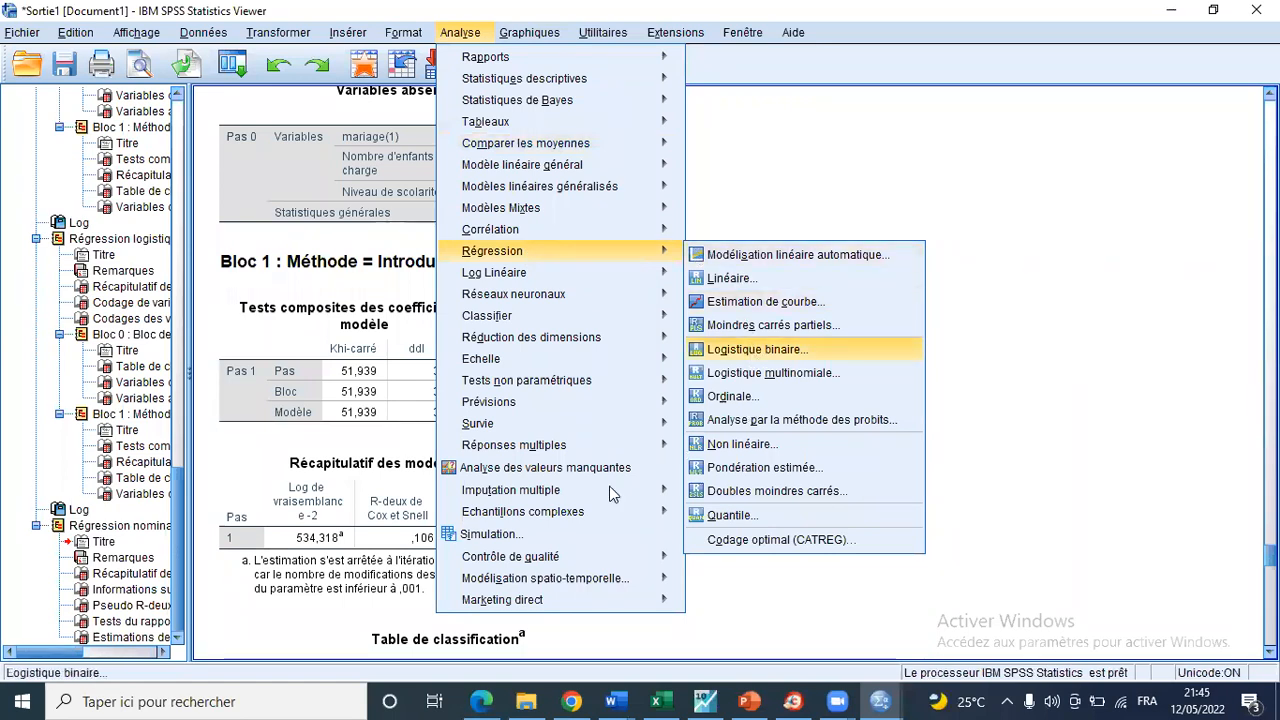
pyautogui.press('Return')
pyautogui.press('Return')
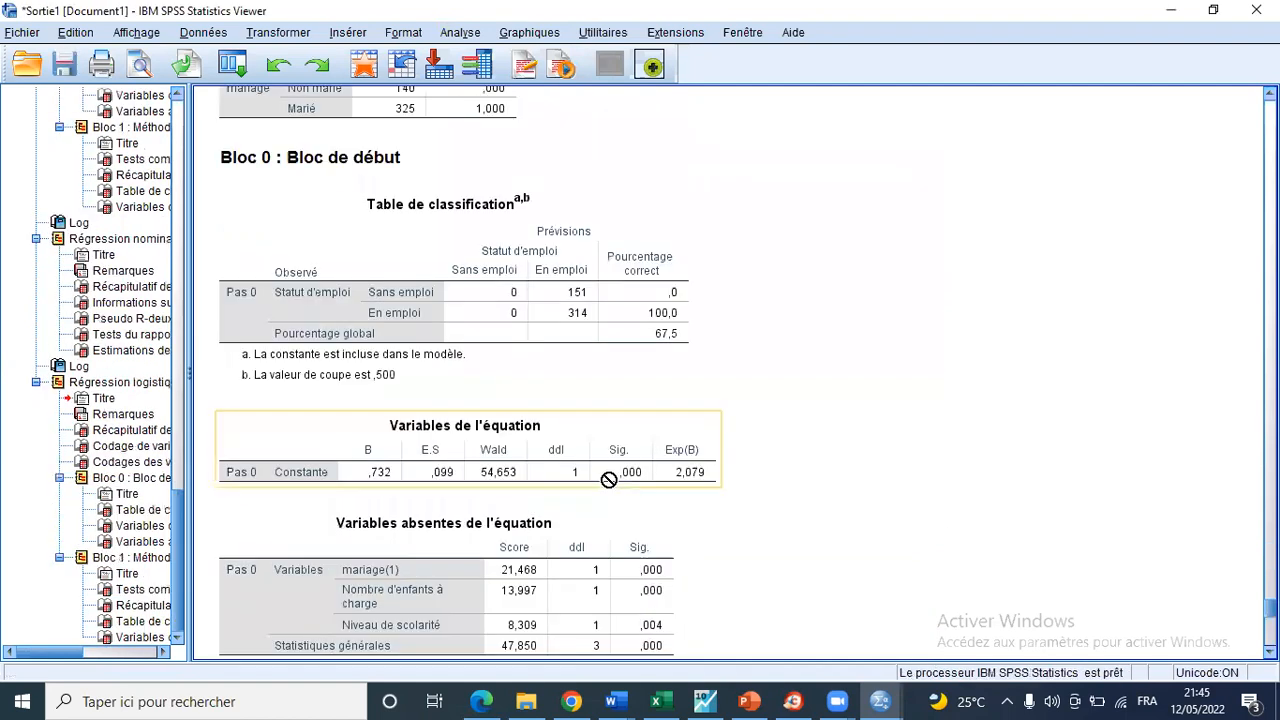
# Examine the new Régression logistique observation summary, the dependent variable coding and the categorical coding of mariage.
pyautogui.scroll(4, 610, 479)
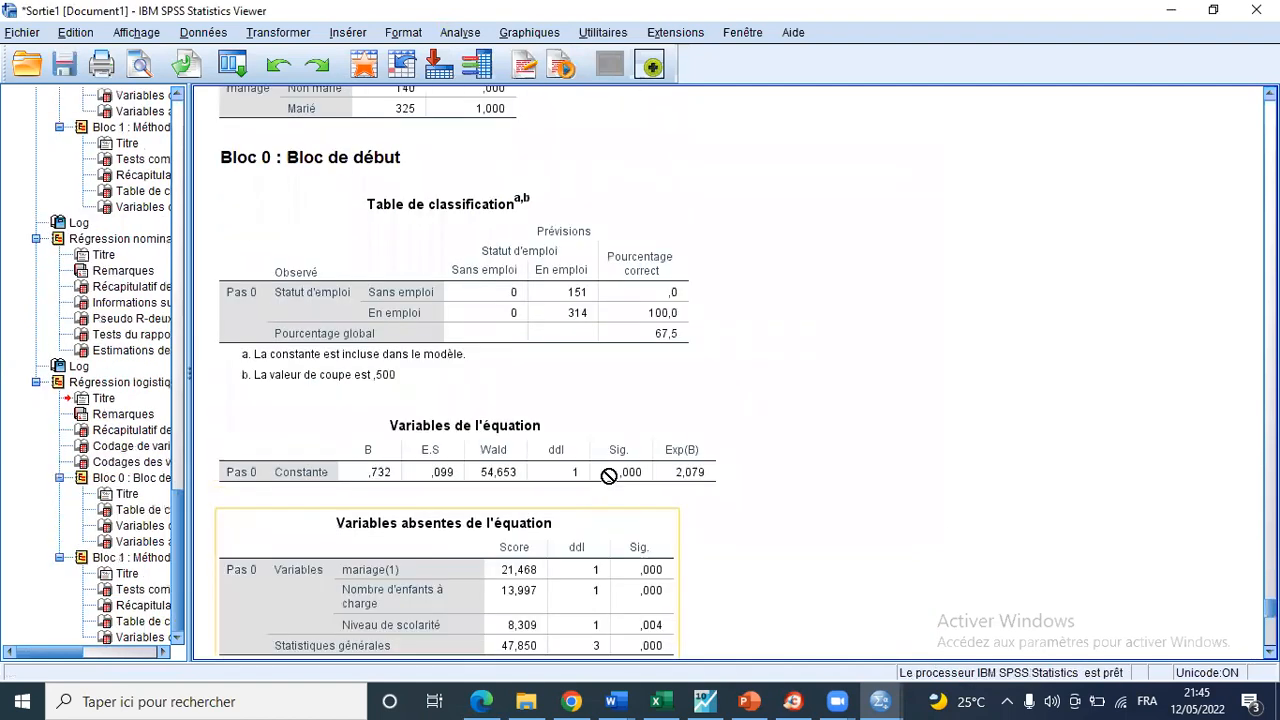
pyautogui.scroll(3, 608, 475)
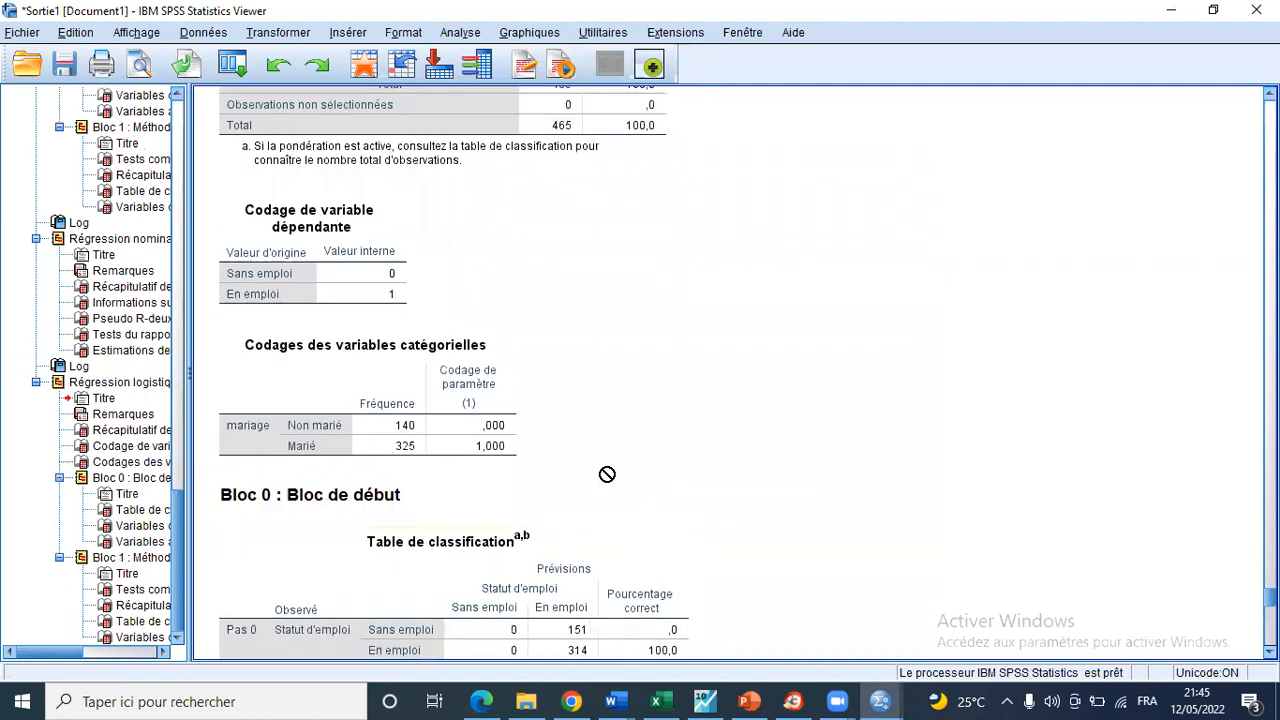
pyautogui.scroll(3, 607, 474)
pyautogui.click(533, 199)
pyautogui.click(353, 400)
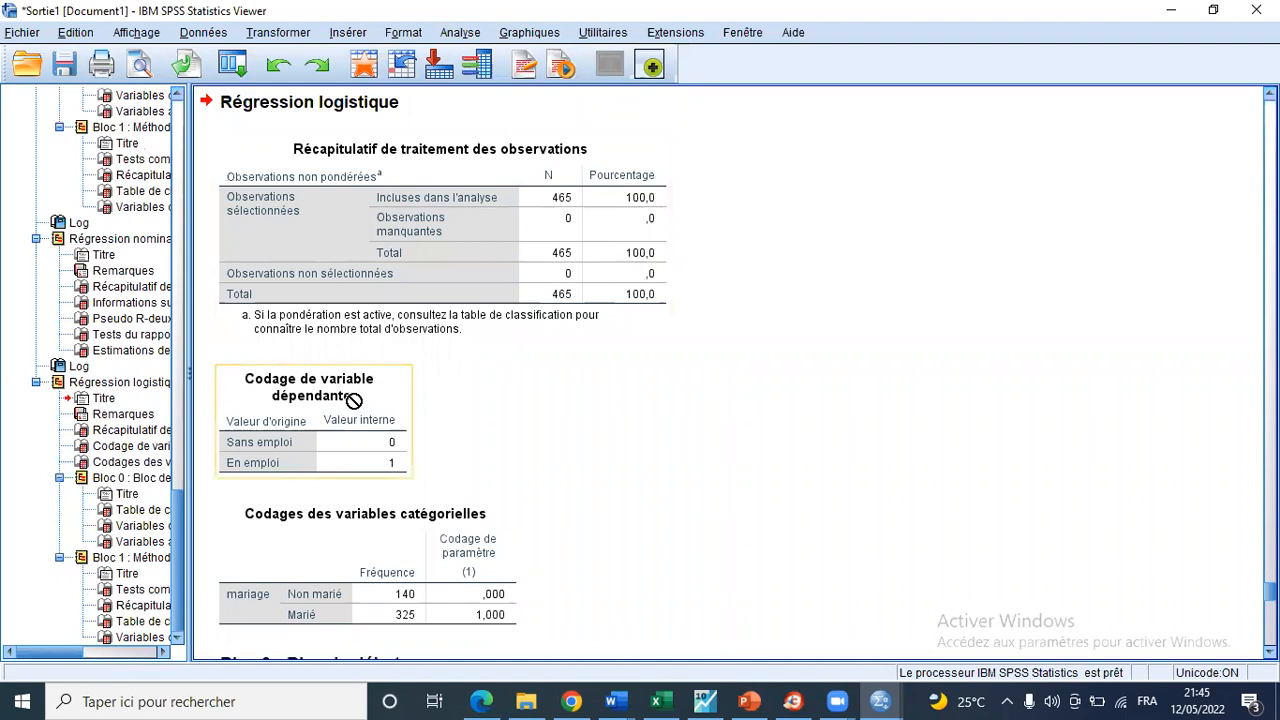
pyautogui.scroll(-3, 340, 395)
pyautogui.click(314, 380)
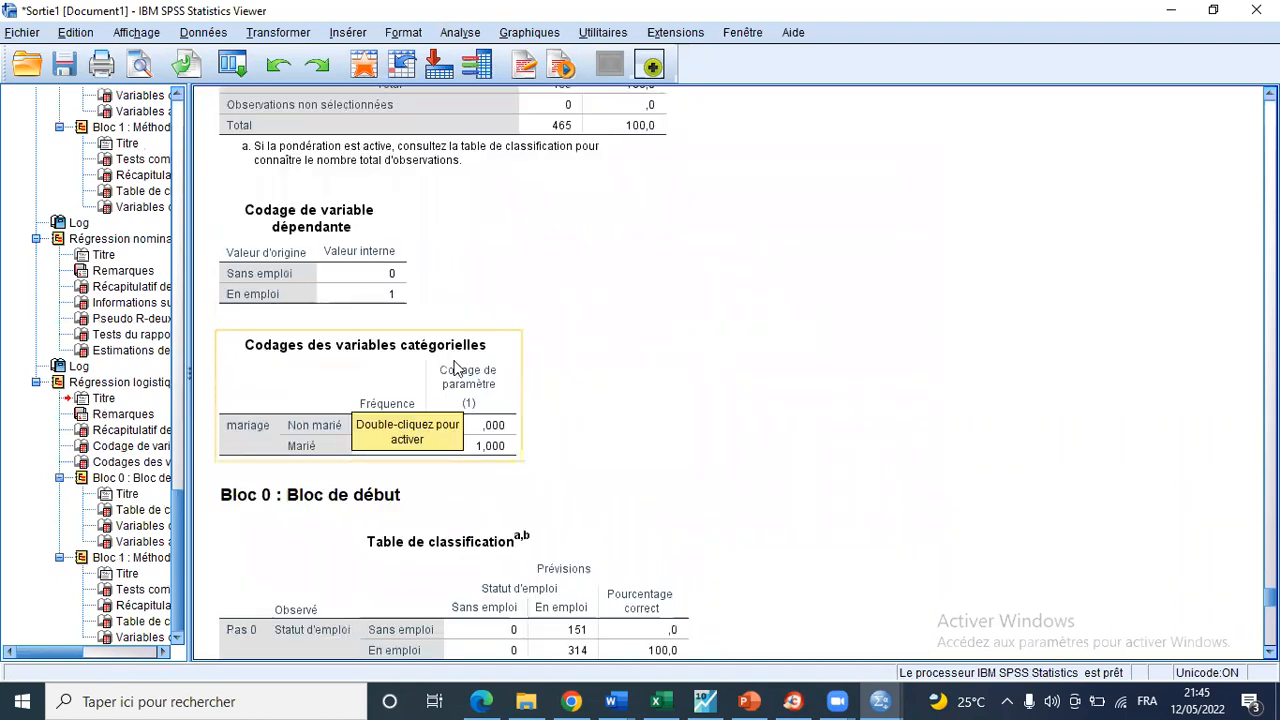
# Read through the Bloc 0 and Bloc 1 tables down to the final Variables de l'équation coefficients.
pyautogui.scroll(-3, 462, 370)
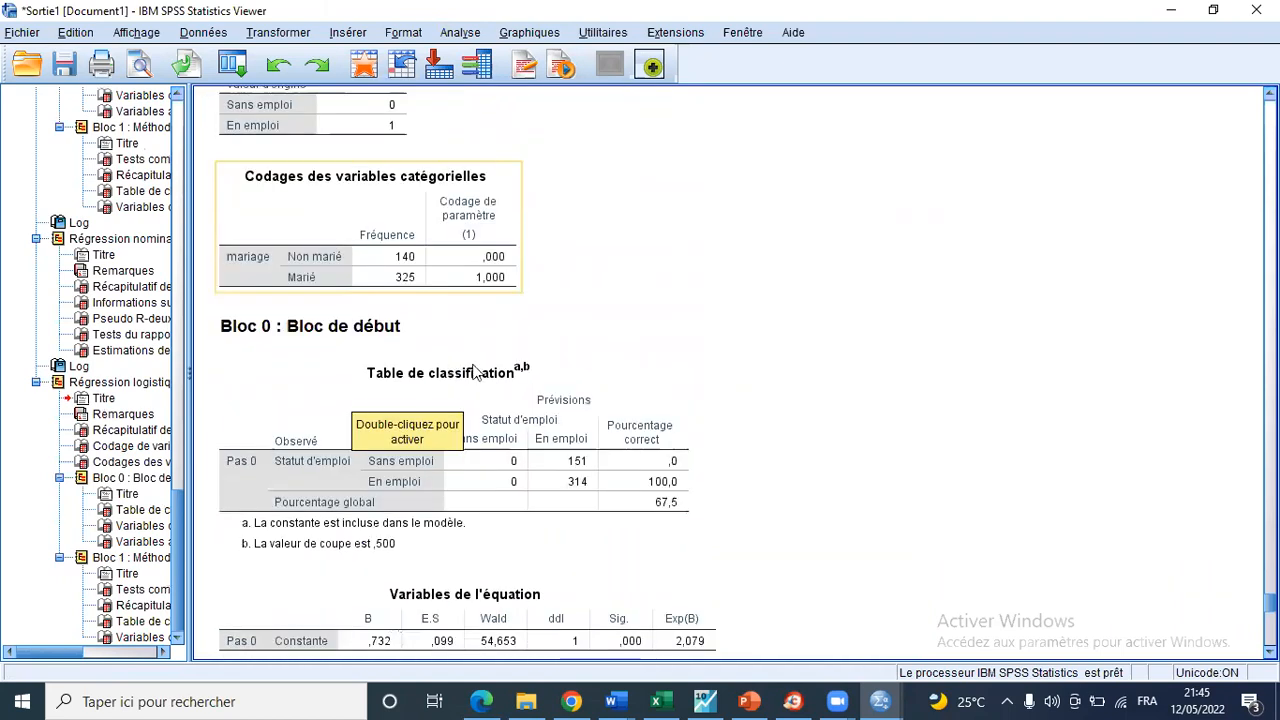
pyautogui.click(398, 388)
pyautogui.scroll(-3, 406, 270)
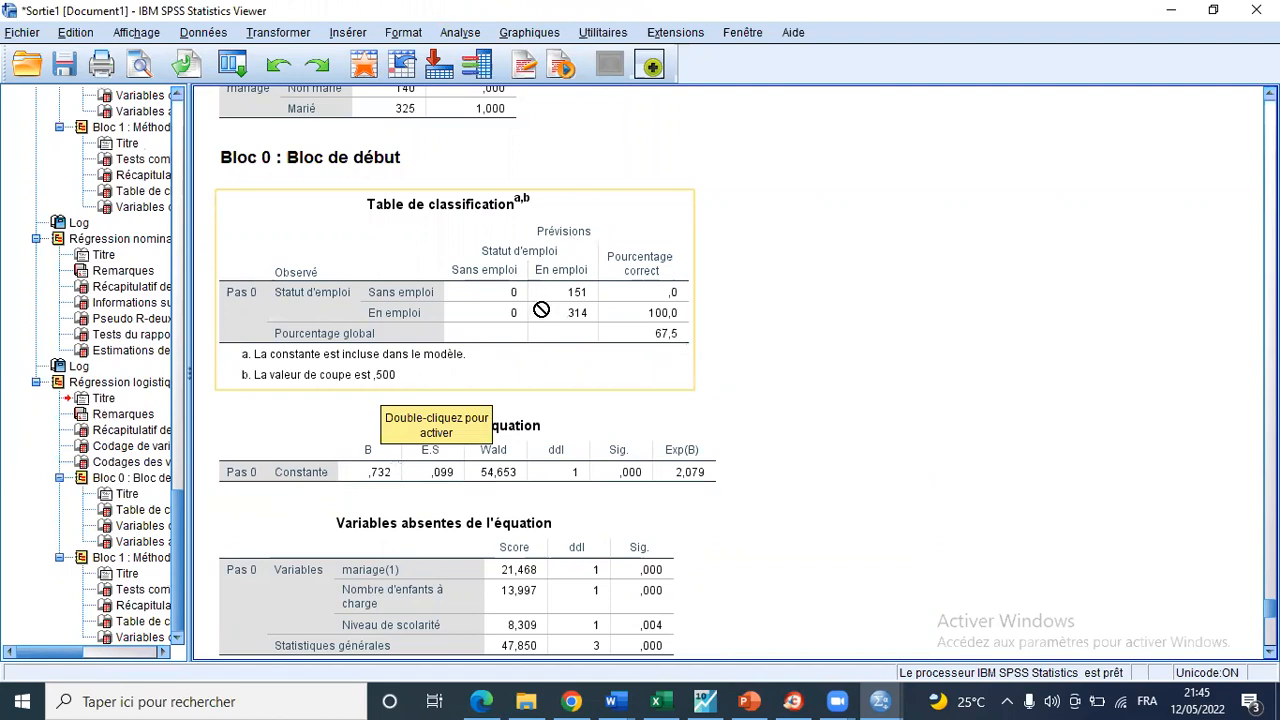
pyautogui.scroll(-2, 481, 450)
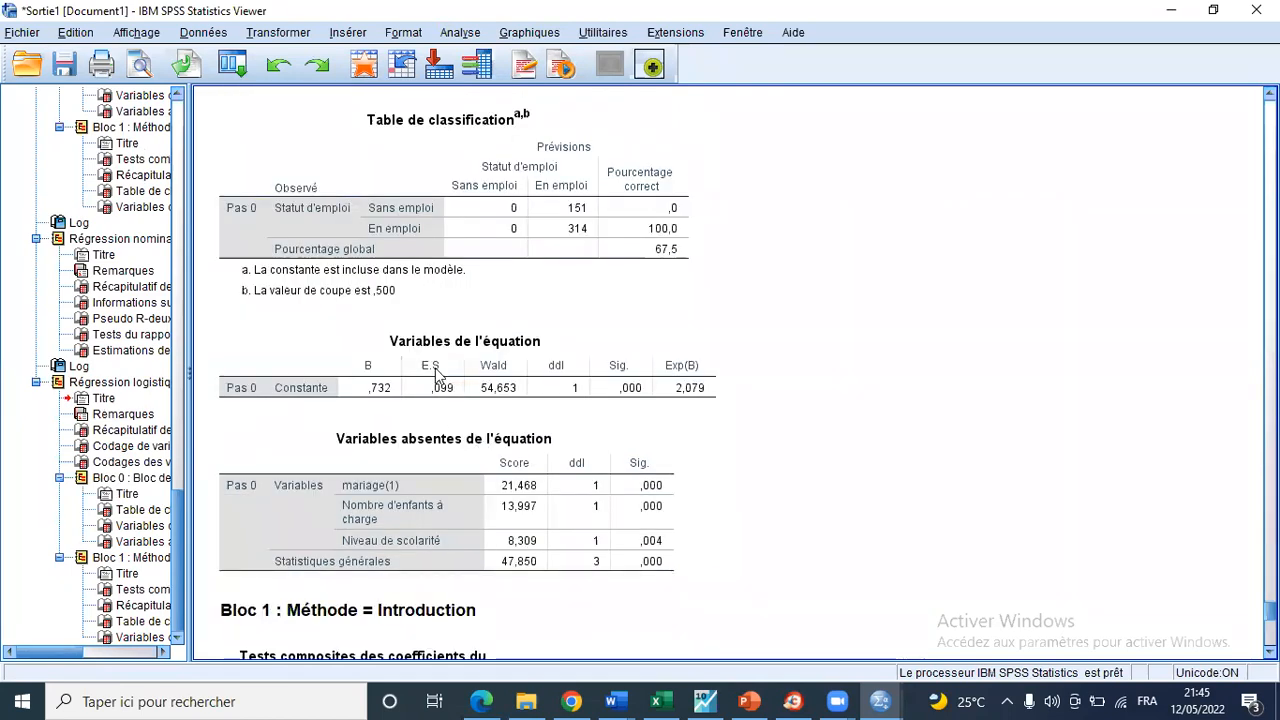
pyautogui.scroll(-2, 435, 374)
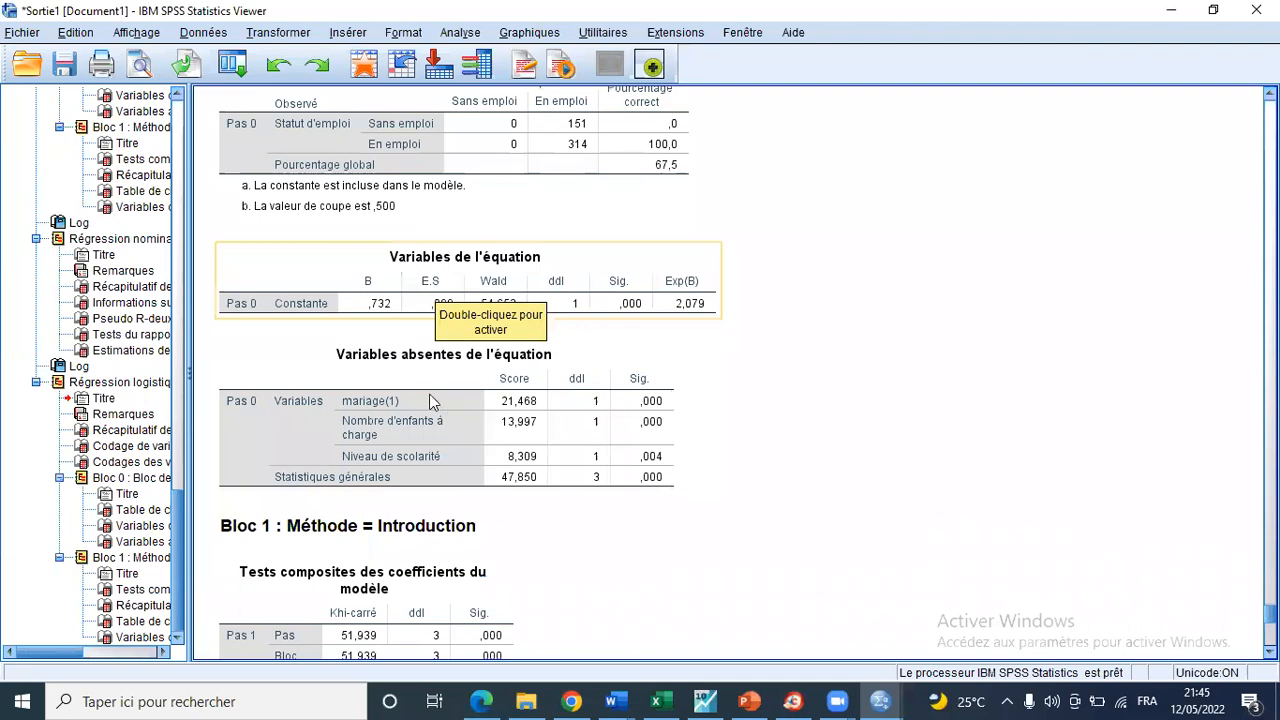
pyautogui.scroll(-6, 432, 401)
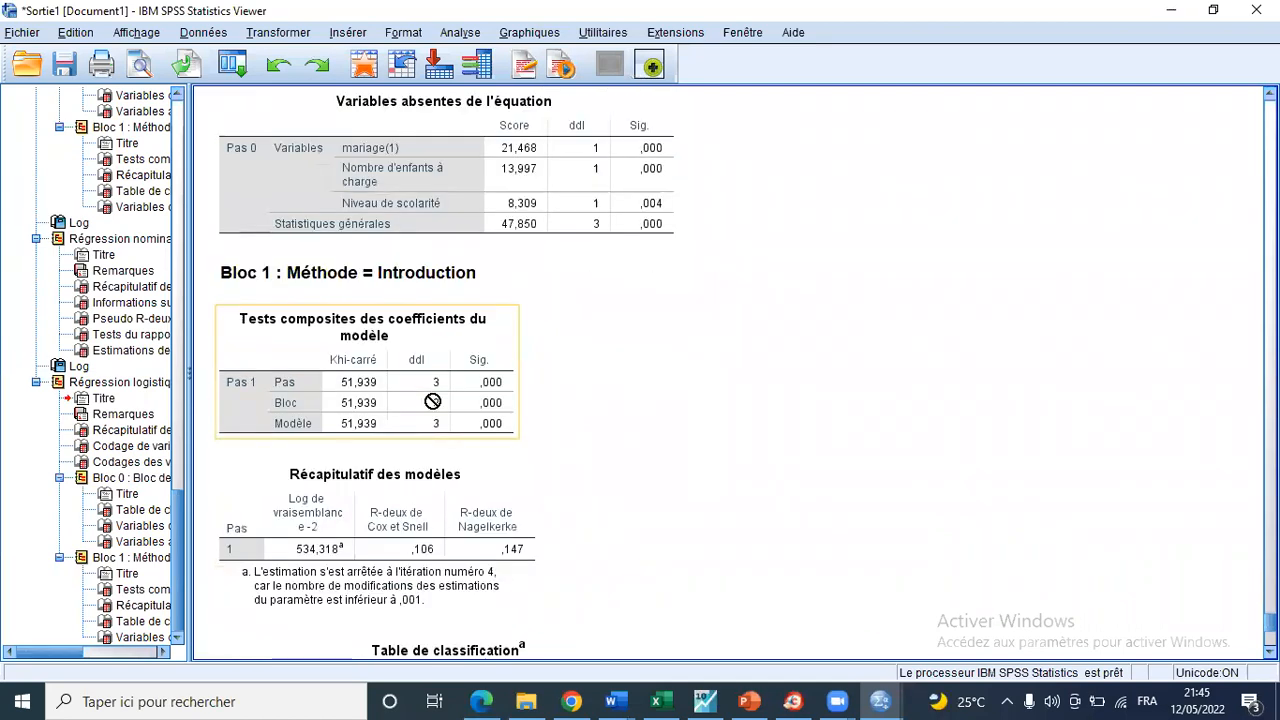
pyautogui.scroll(-2, 432, 401)
pyautogui.scroll(-2, 430, 398)
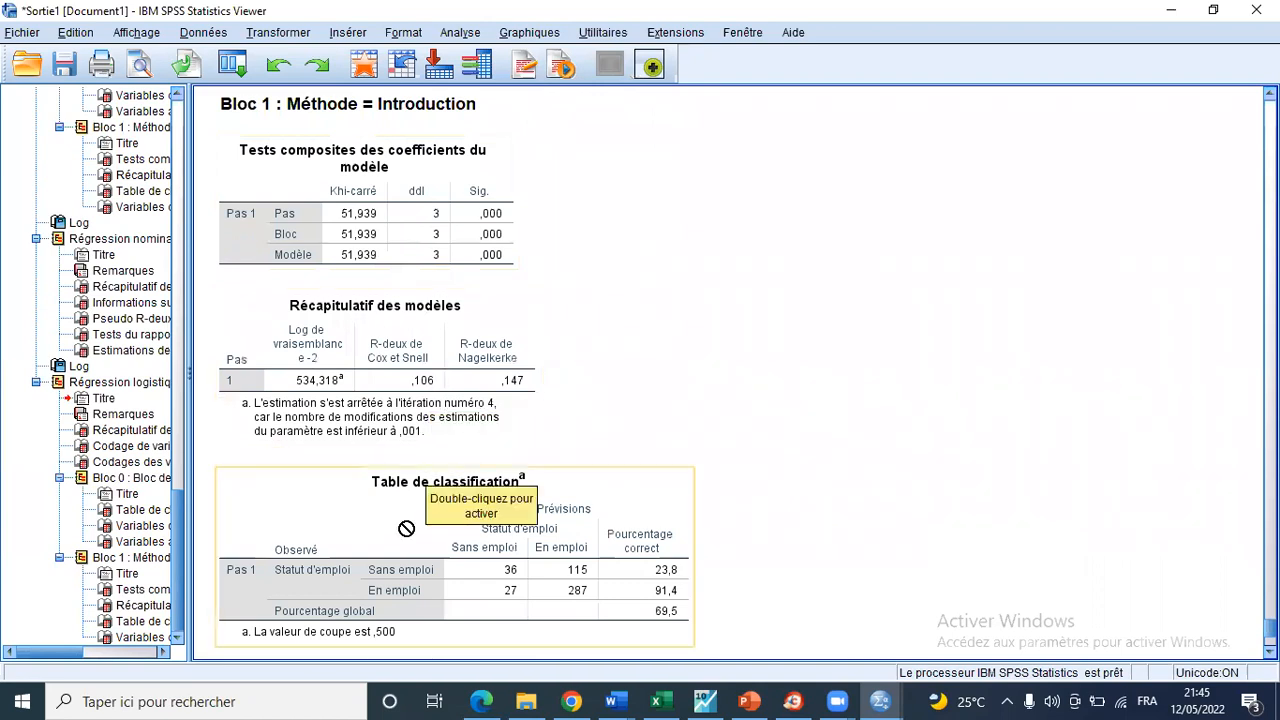
pyautogui.scroll(-6, 406, 528)
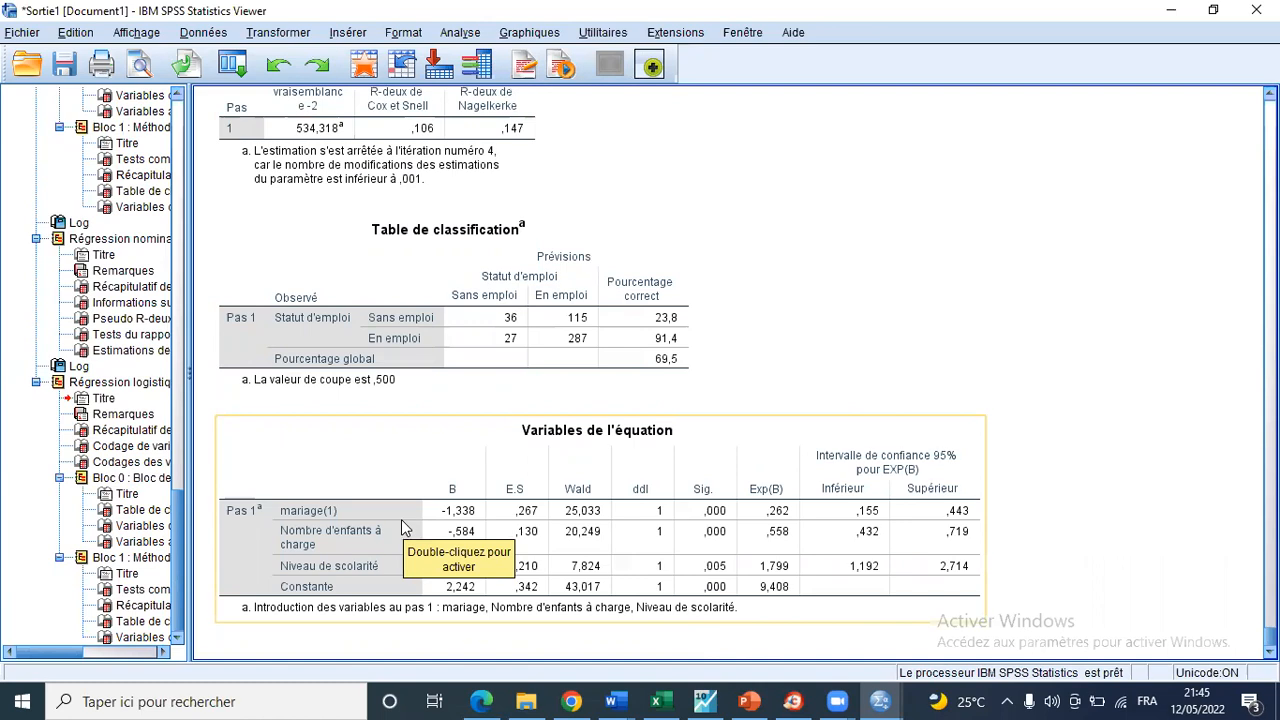
# Examine the Bloc 1 Récapitulatif des modèles and Tests composites des coefficients du modèle tables to judge model fit.
pyautogui.scroll(2, 401, 519)
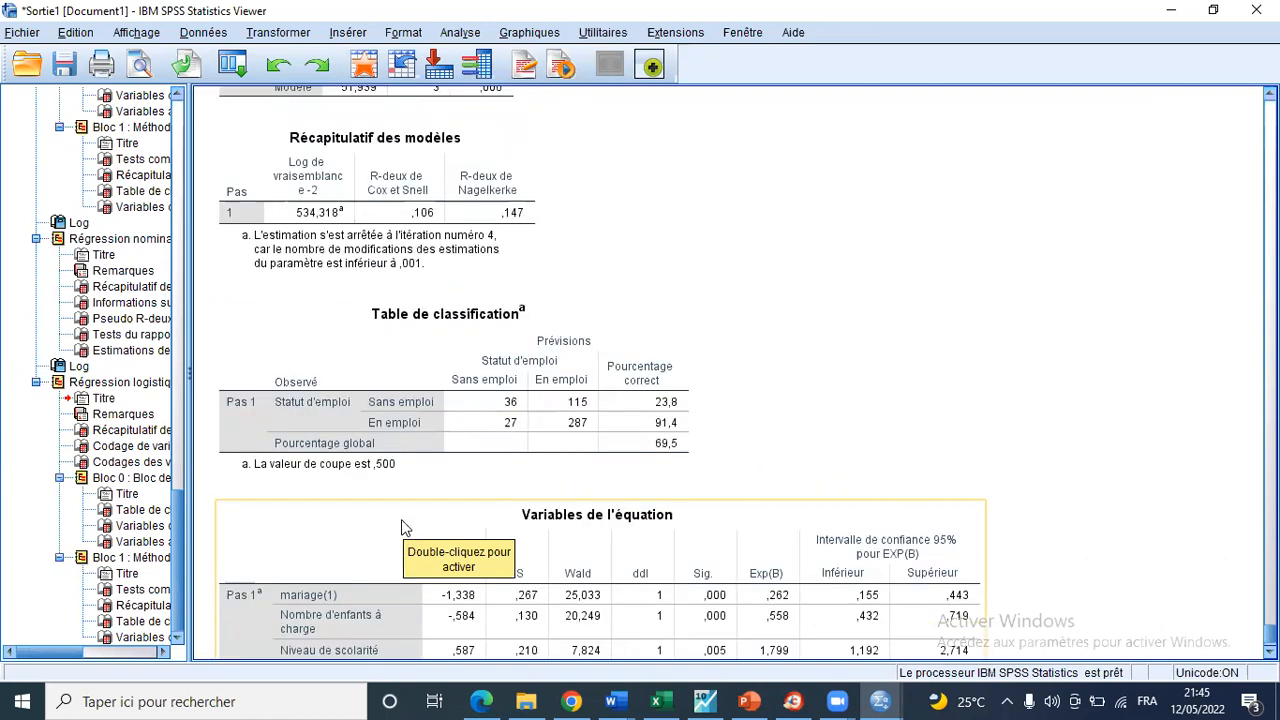
pyautogui.scroll(2, 404, 527)
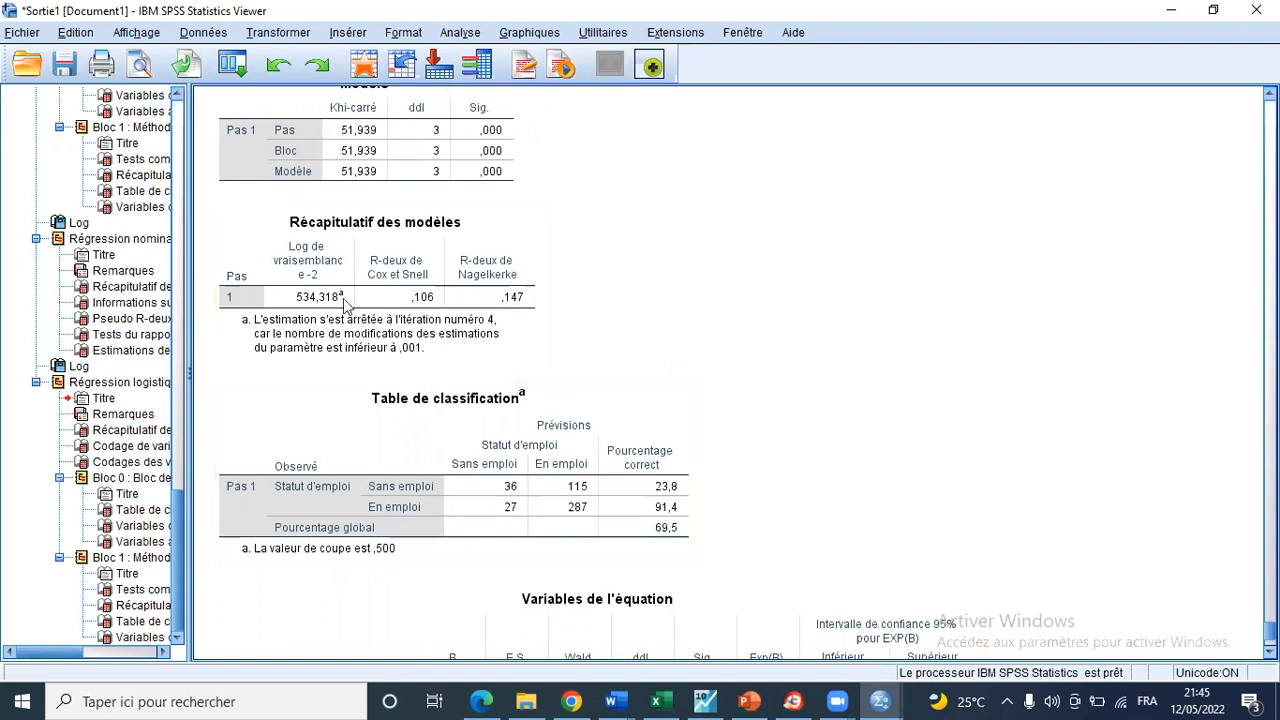
pyautogui.scroll(1, 342, 305)
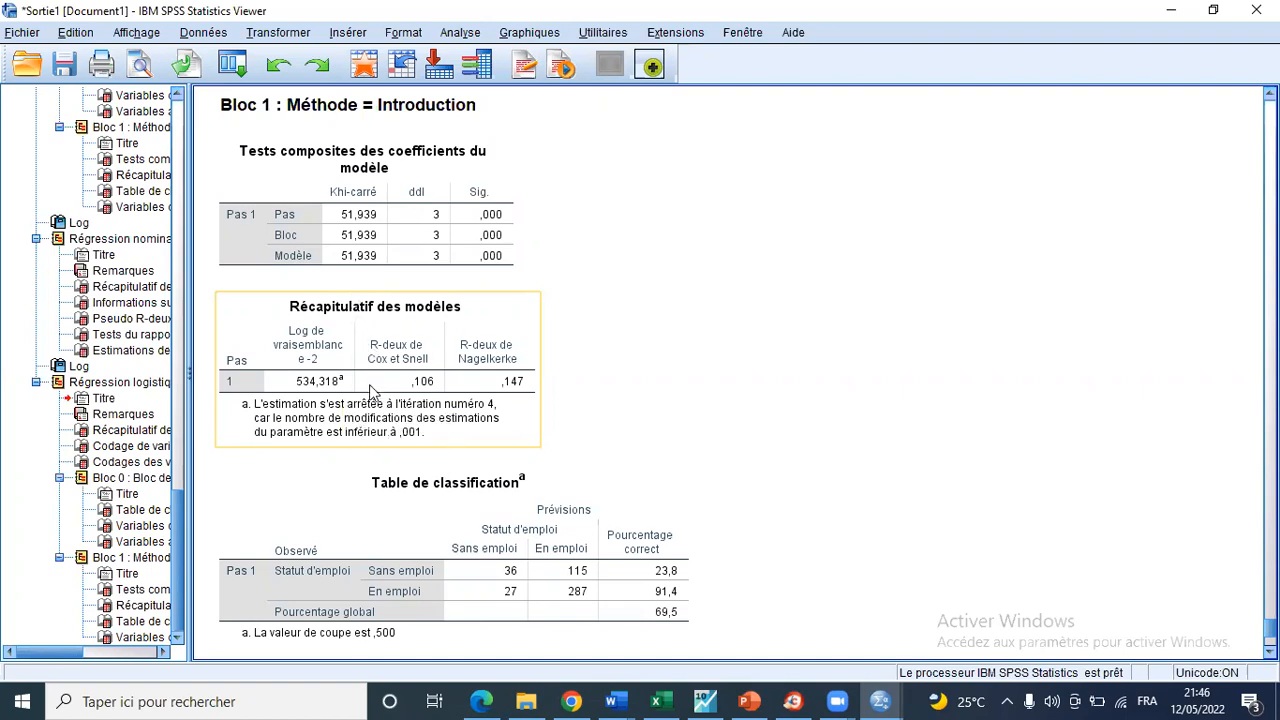
pyautogui.scroll(1, 370, 390)
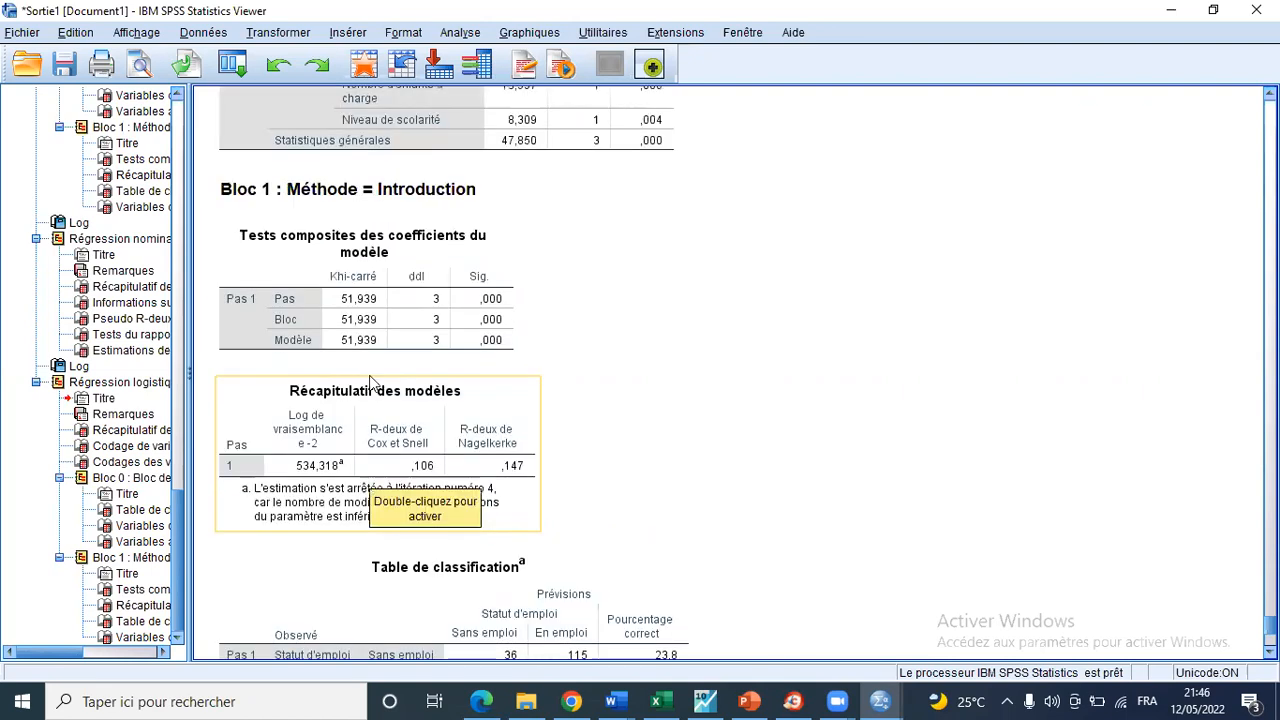
pyautogui.click(390, 340)
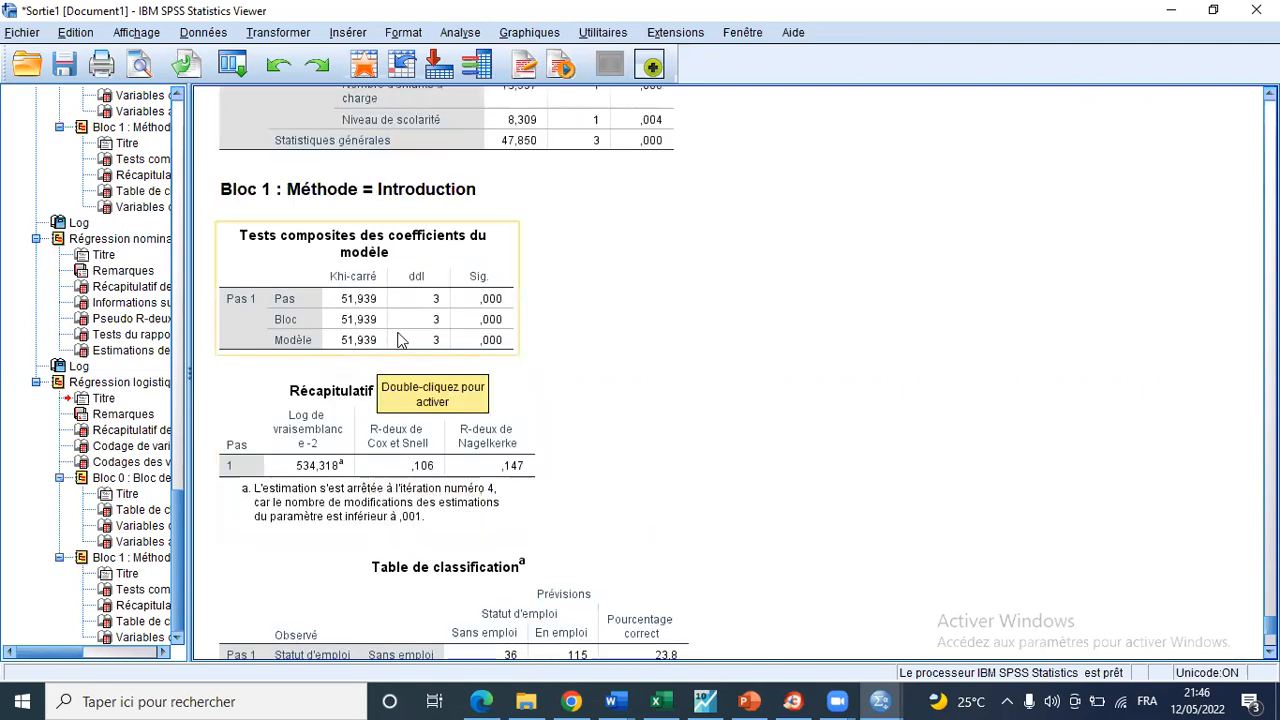
pyautogui.click(393, 361)
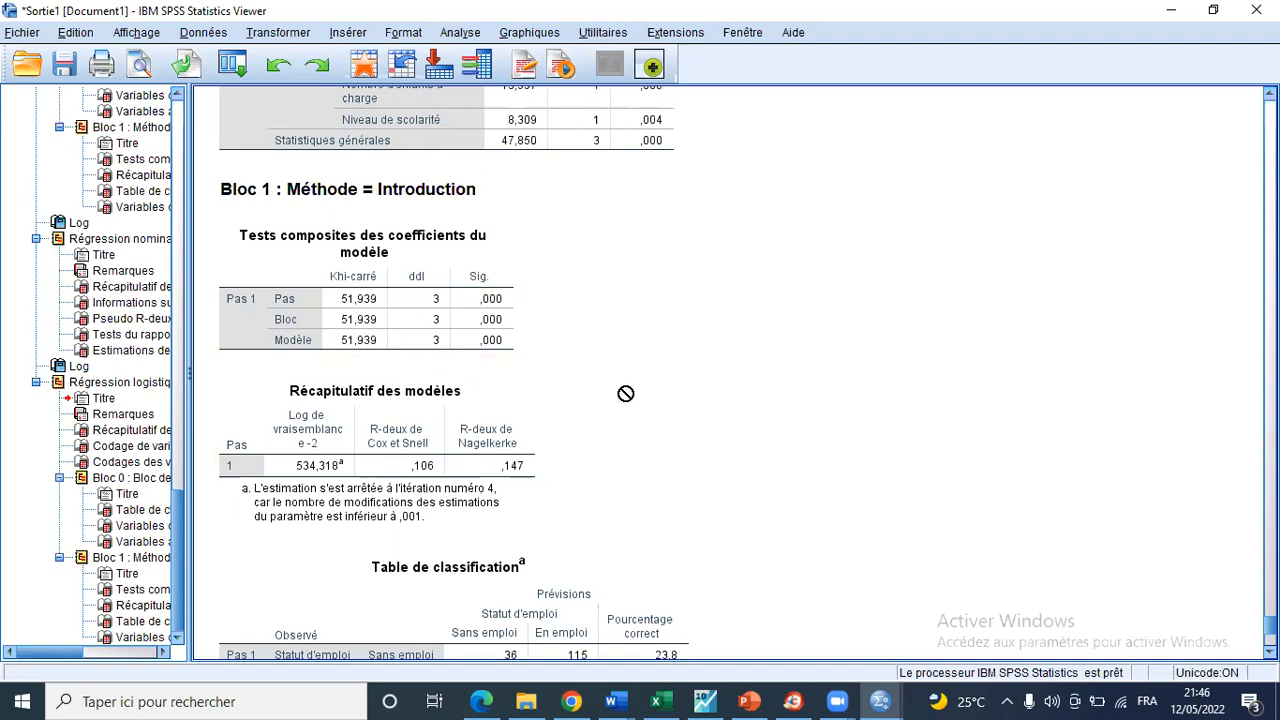
# Review the binary regression output again from the observation summary and variable codings to the Bloc 1 classification table.
pyautogui.scroll(5, 623, 395)
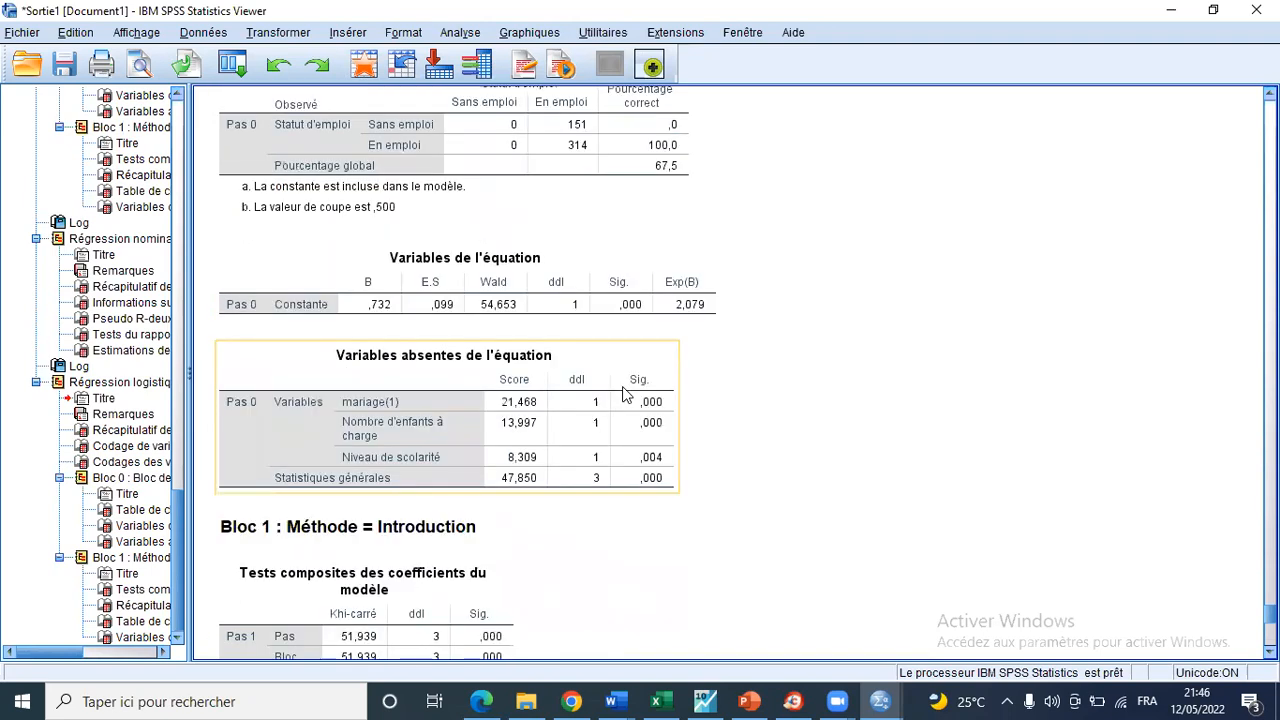
pyautogui.scroll(5, 623, 395)
pyautogui.scroll(5, 623, 395)
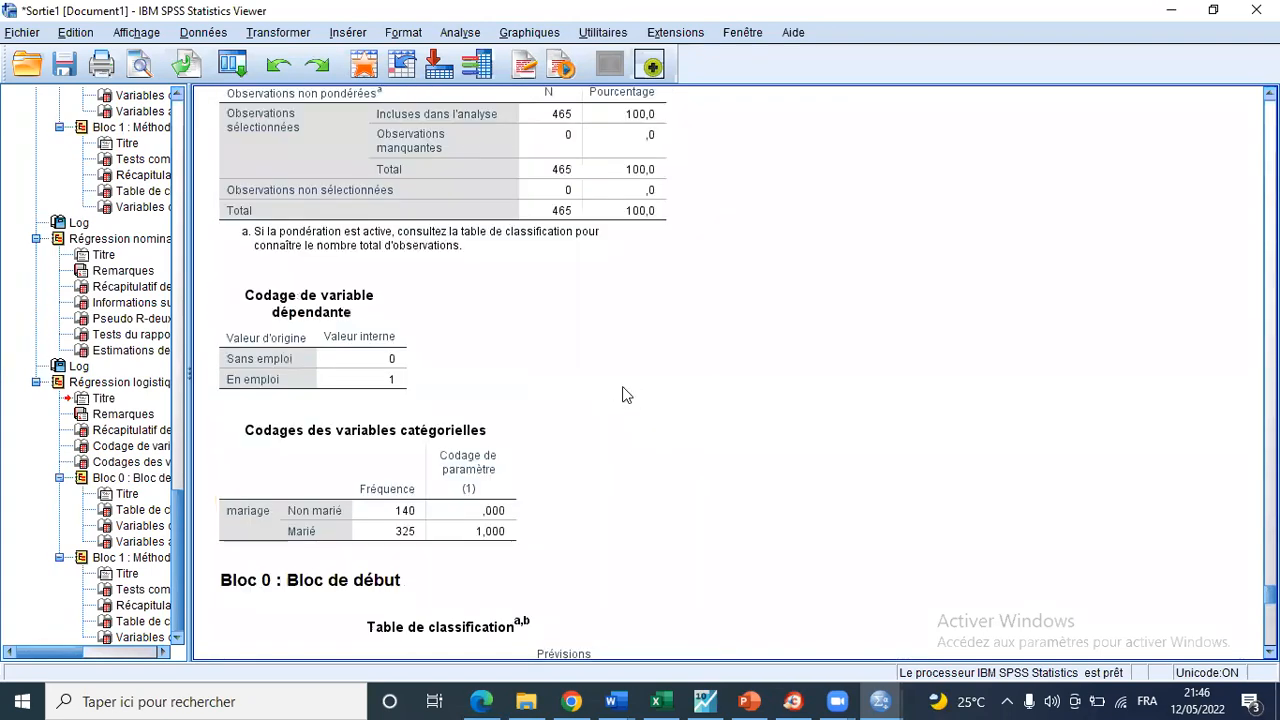
pyautogui.scroll(1, 623, 395)
pyautogui.scroll(1, 623, 395)
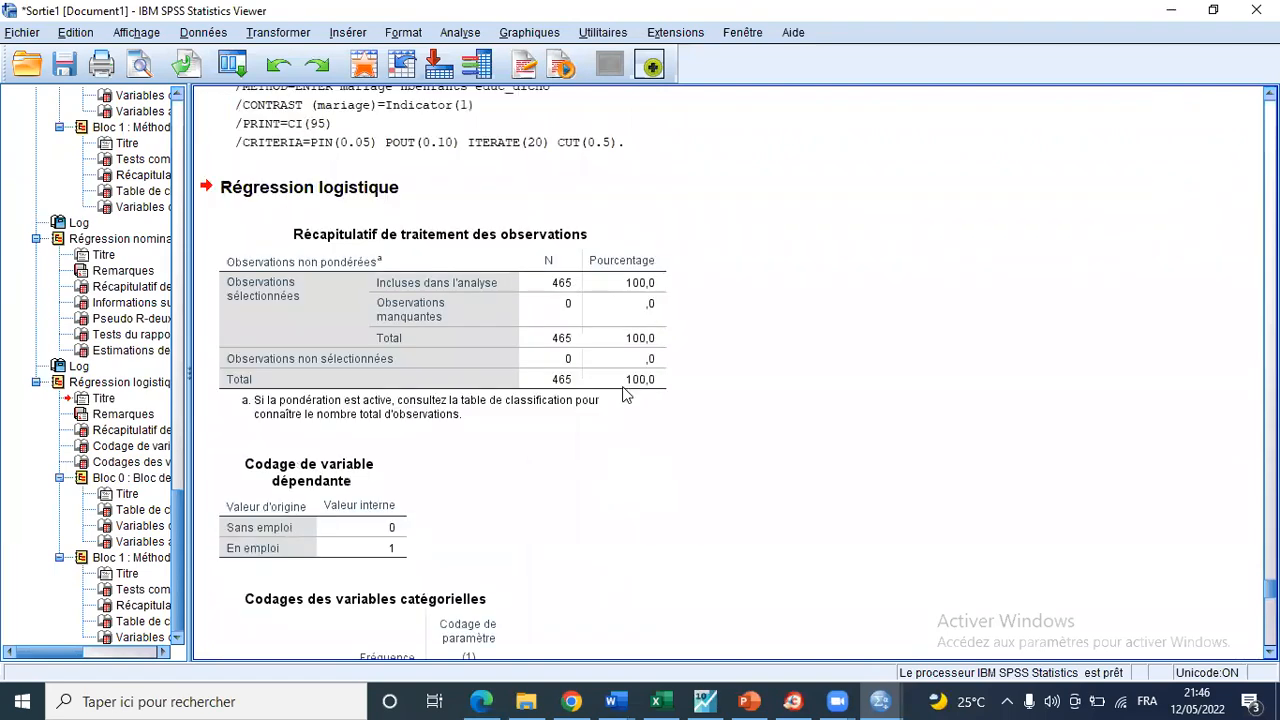
pyautogui.scroll(-4, 623, 395)
pyautogui.scroll(-3, 623, 395)
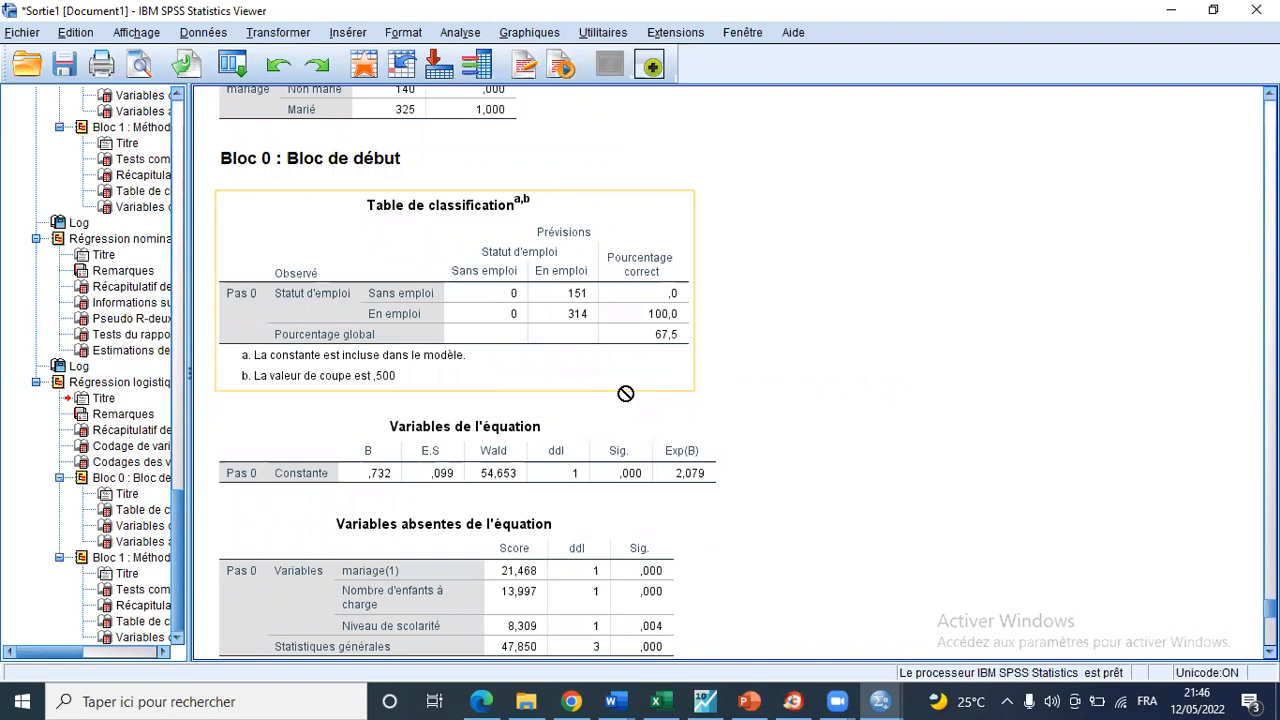
pyautogui.scroll(-3, 623, 395)
pyautogui.scroll(-6, 623, 395)
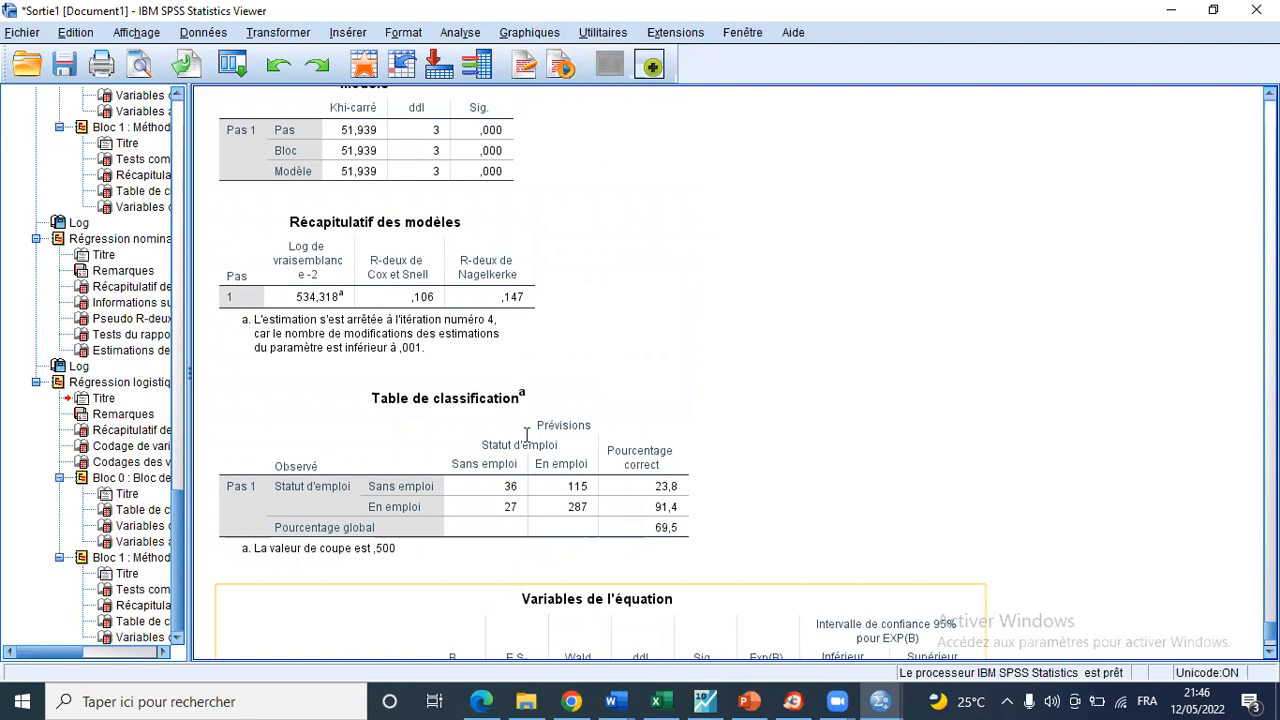
# Check question 4 in the Word document atelier 3, and remove nbenfants and educ_dicho from the binary logistic regression's Bloc 1 in SPSS.
pyautogui.hotkey('alt', 'Tab')
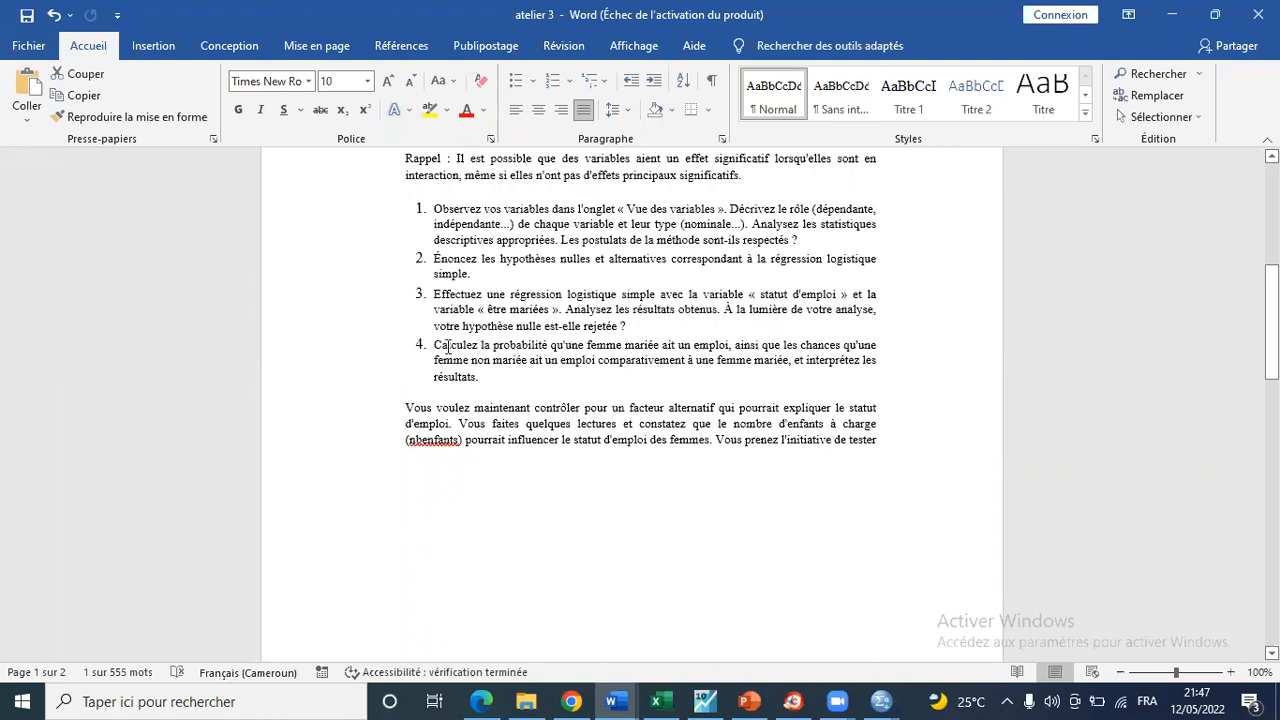
pyautogui.tripleClick(490, 374)
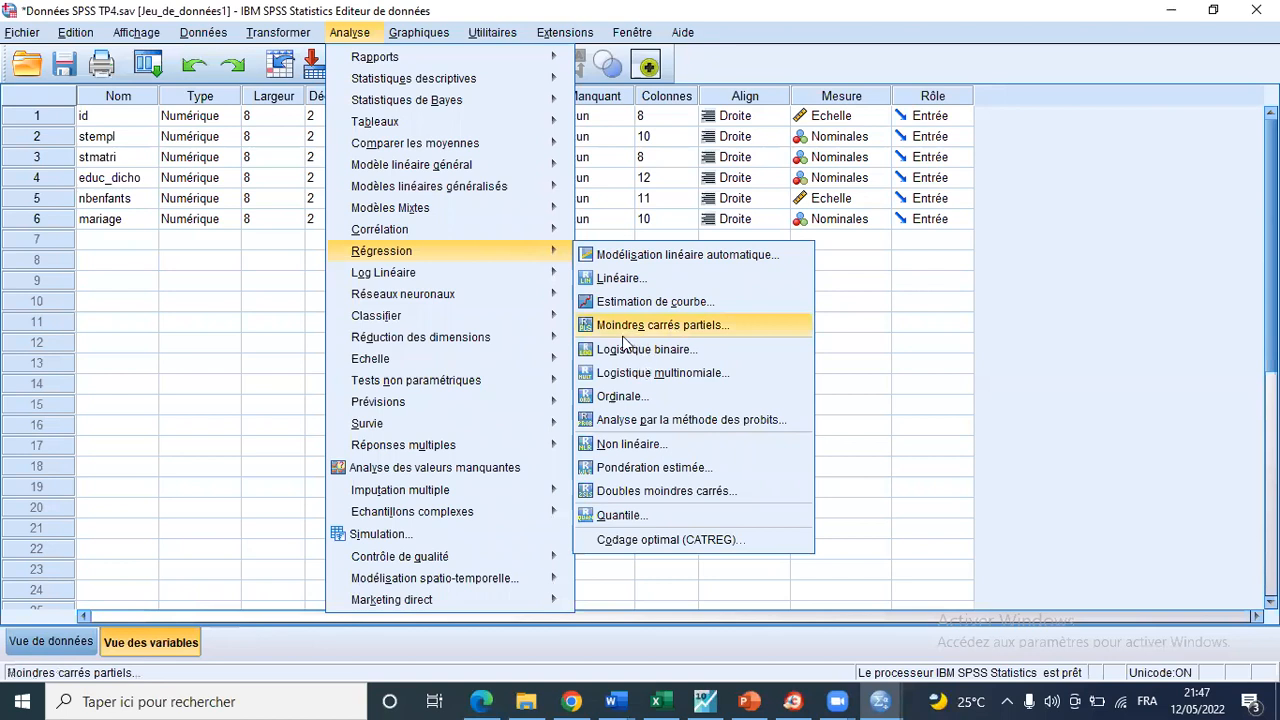
pyautogui.click(628, 348)
pyautogui.keyDown('ctrl'); pyautogui.click(599, 349); pyautogui.keyUp('ctrl')
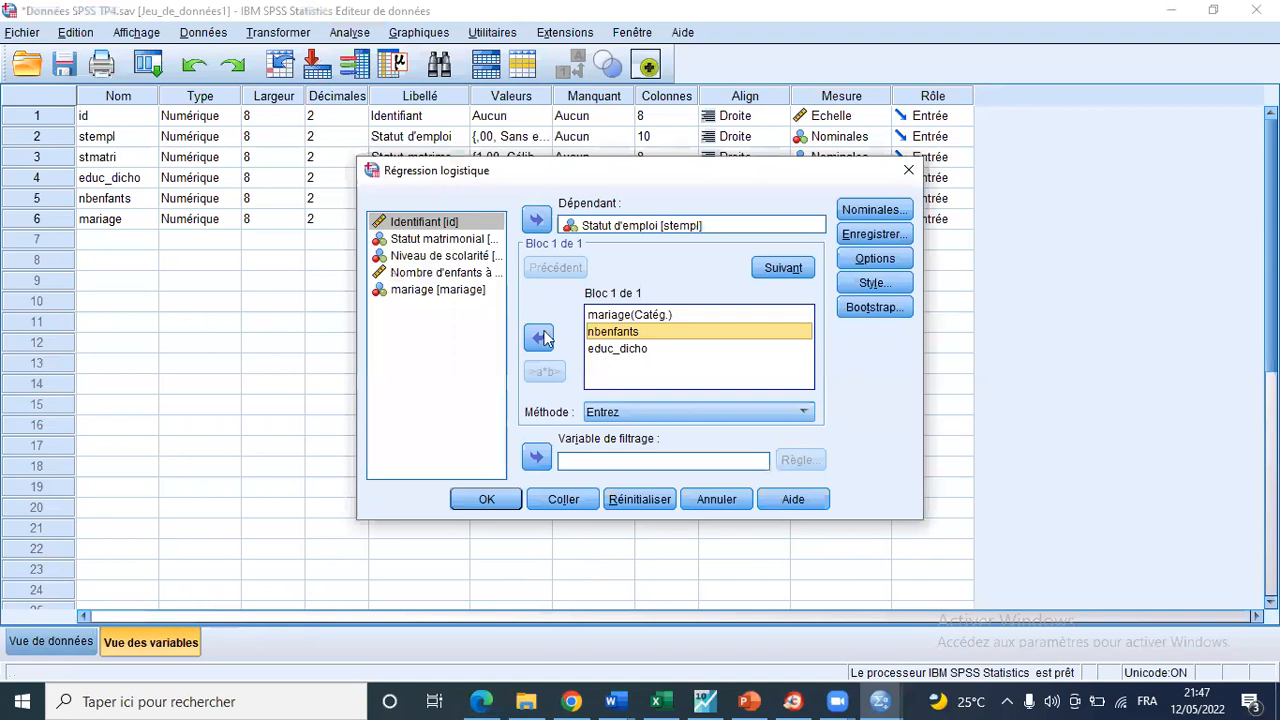
pyautogui.click(538, 338)
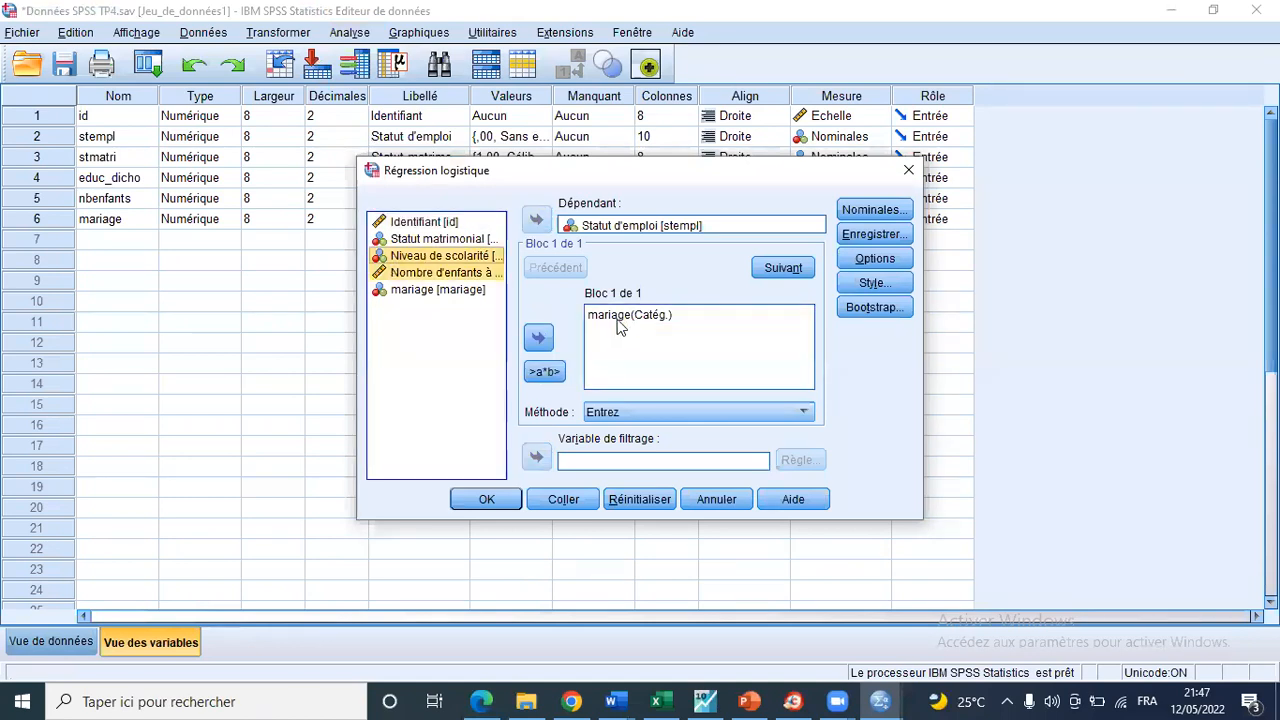
# Run the binary logistic regression of stempl with mariage as sole predictor, and consult the logistic function F(x) slide in PowerPoint's Régression logistique.
pyautogui.click(788, 314)
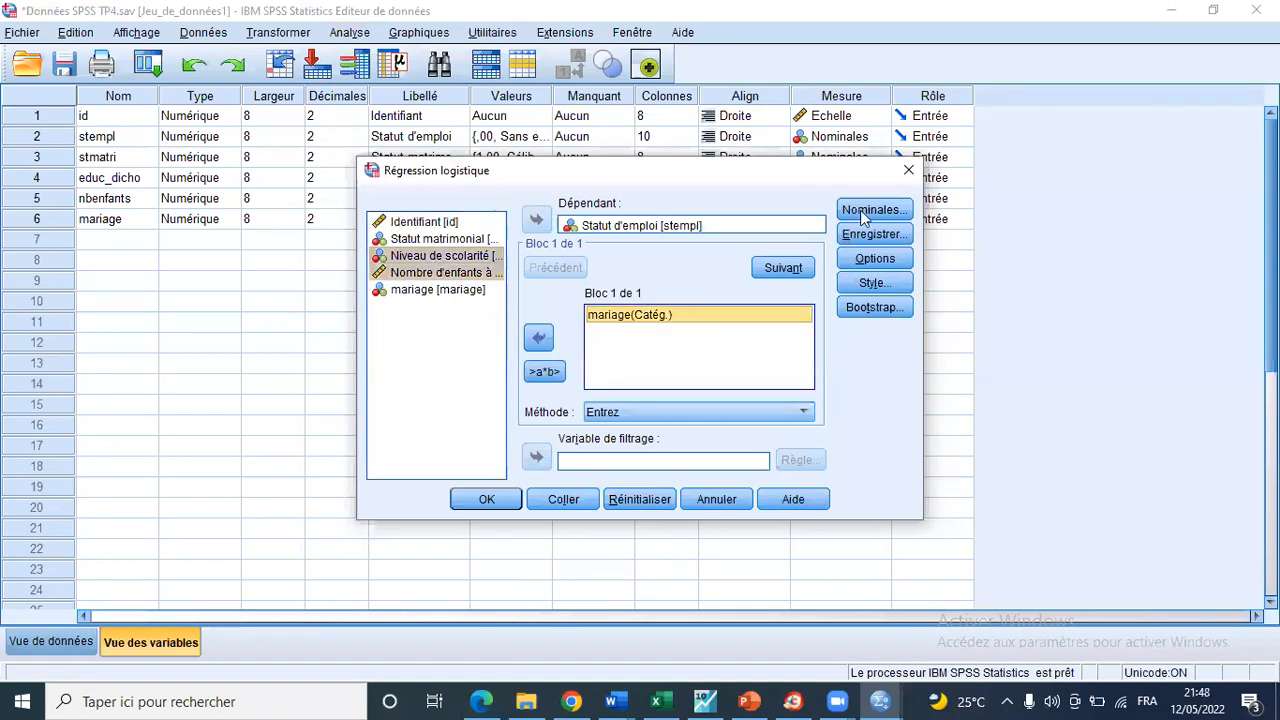
pyautogui.click(486, 499)
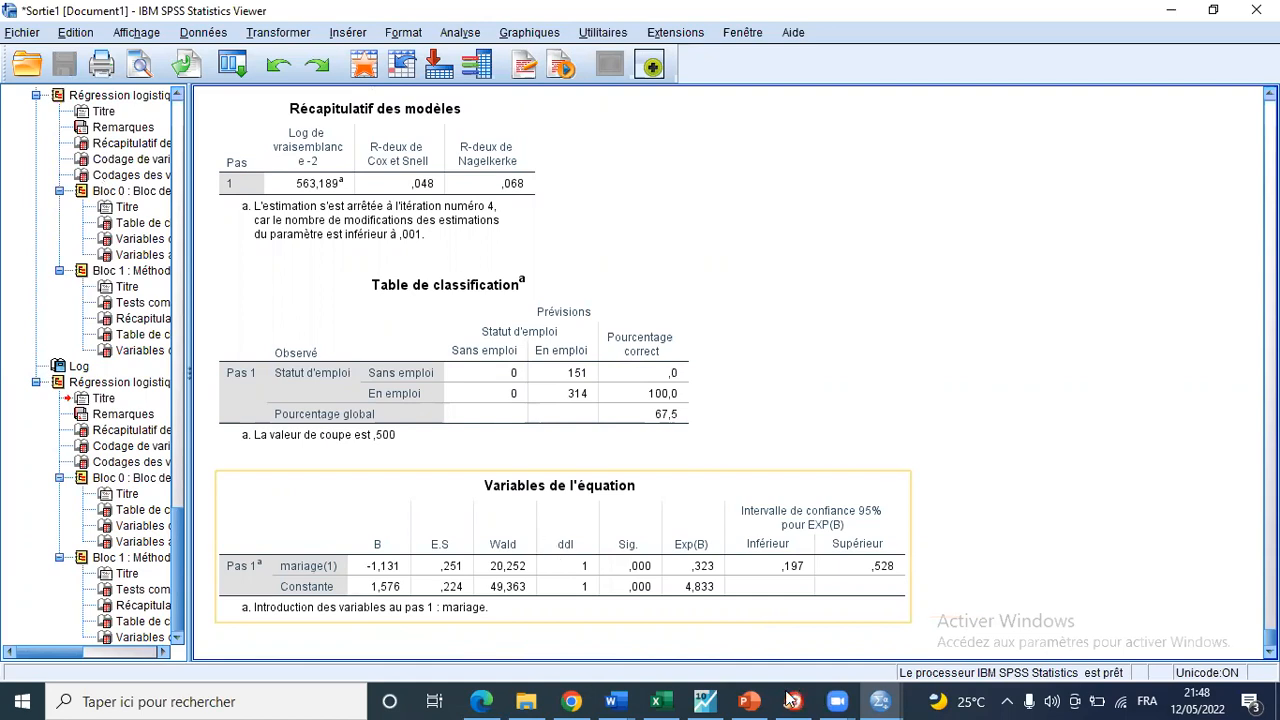
pyautogui.click(749, 701)
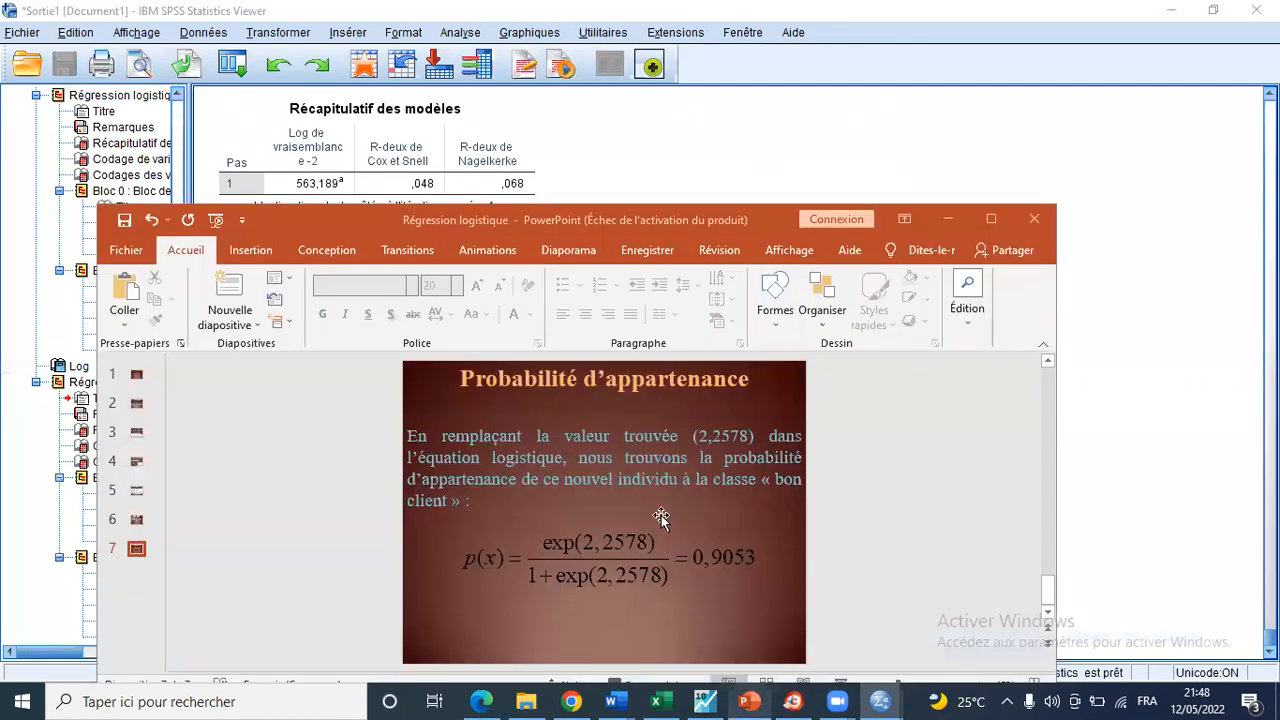
pyautogui.scroll(2, 622, 500)
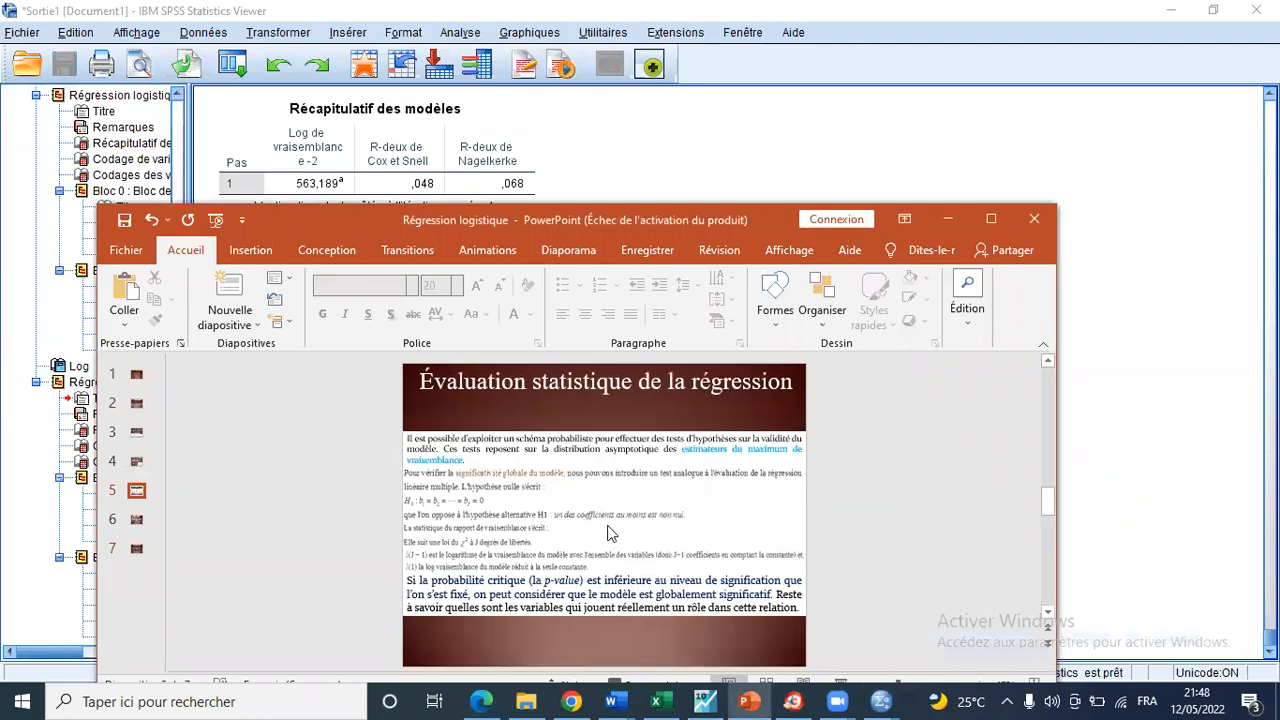
pyautogui.scroll(1, 486, 585)
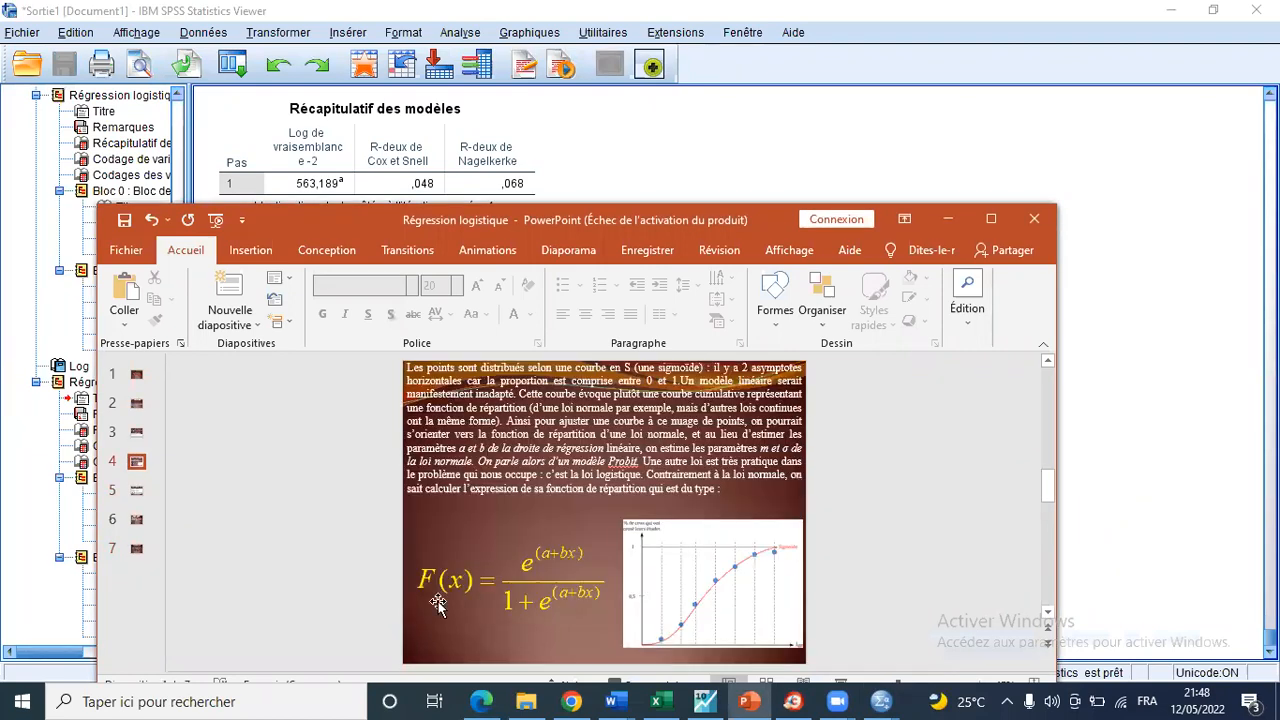
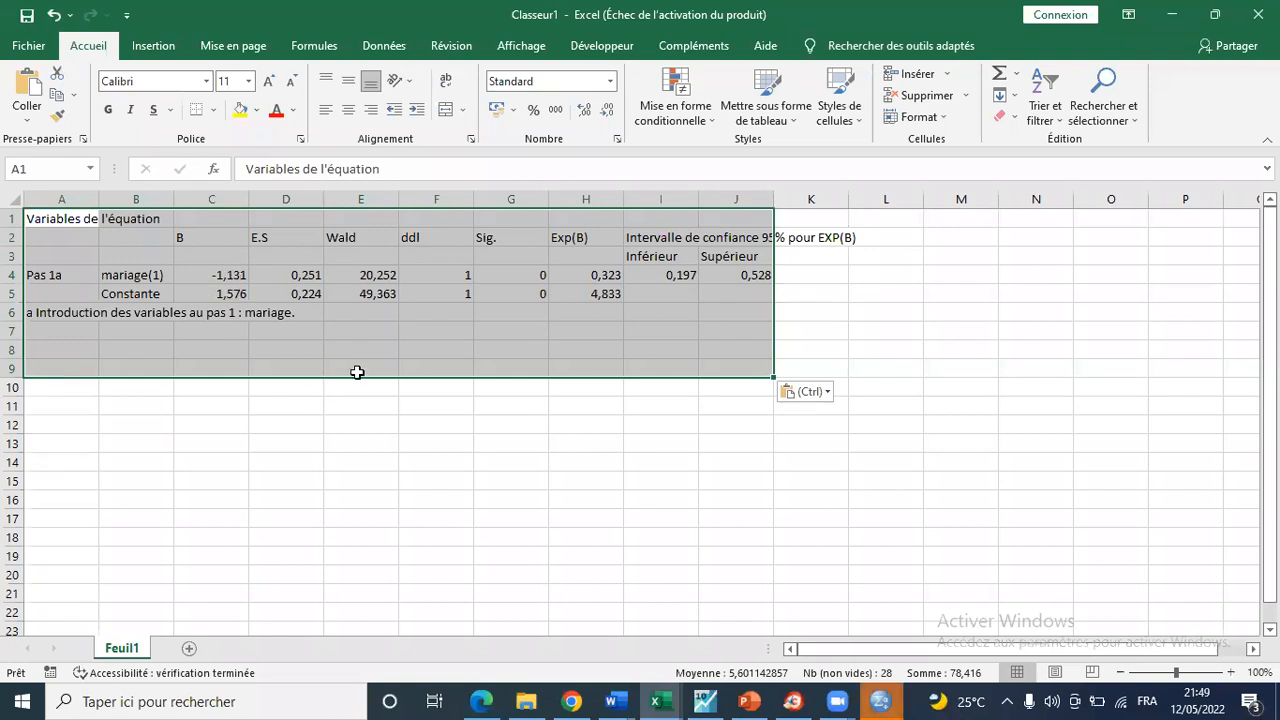
# In Excel cell E9, start the probability formula with the numerator =EXP(C4+C5*1), checking the logistic function on the PowerPoint slide.
pyautogui.click(357, 372)
pyautogui.write('=')
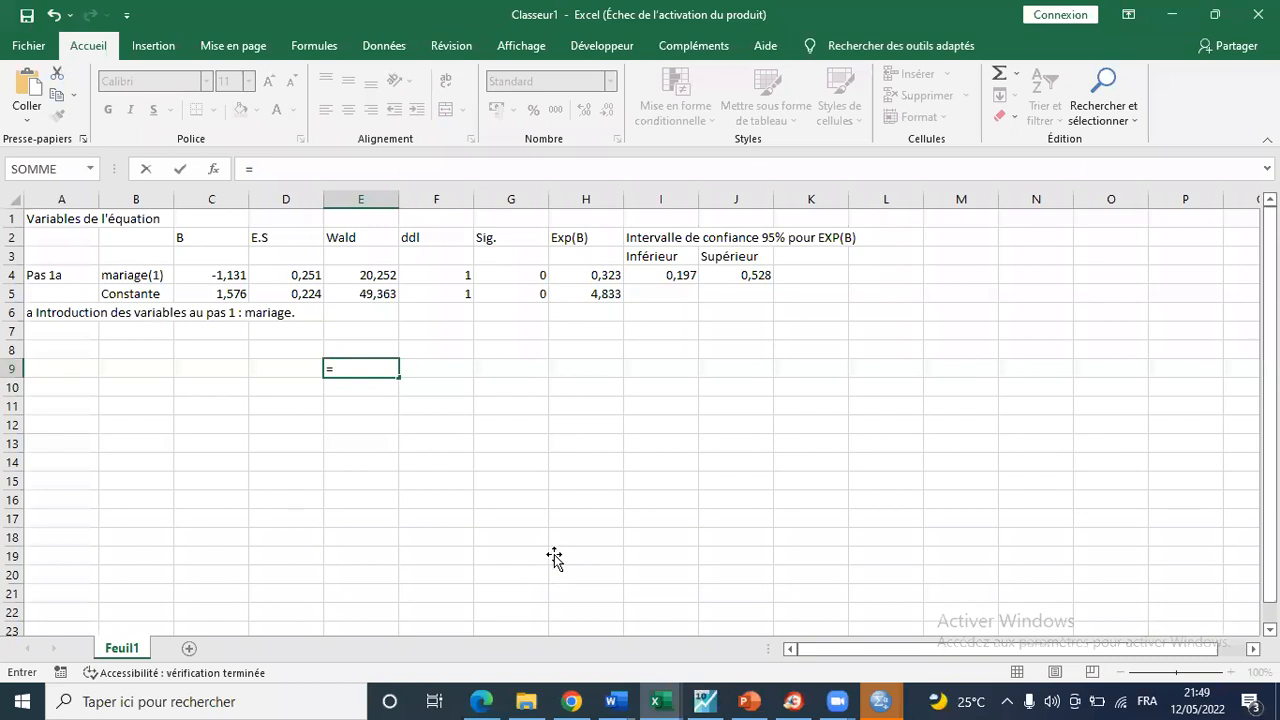
pyautogui.hotkey('alt', 'Tab')
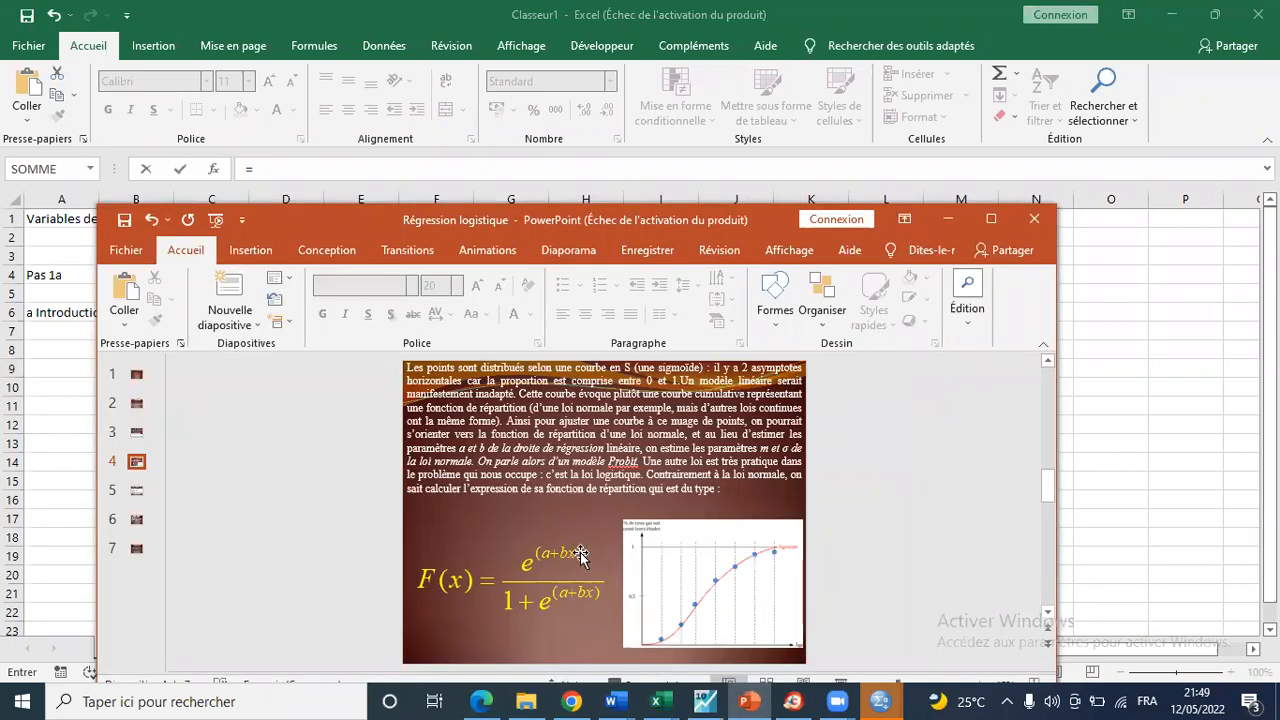
pyautogui.click(758, 693)
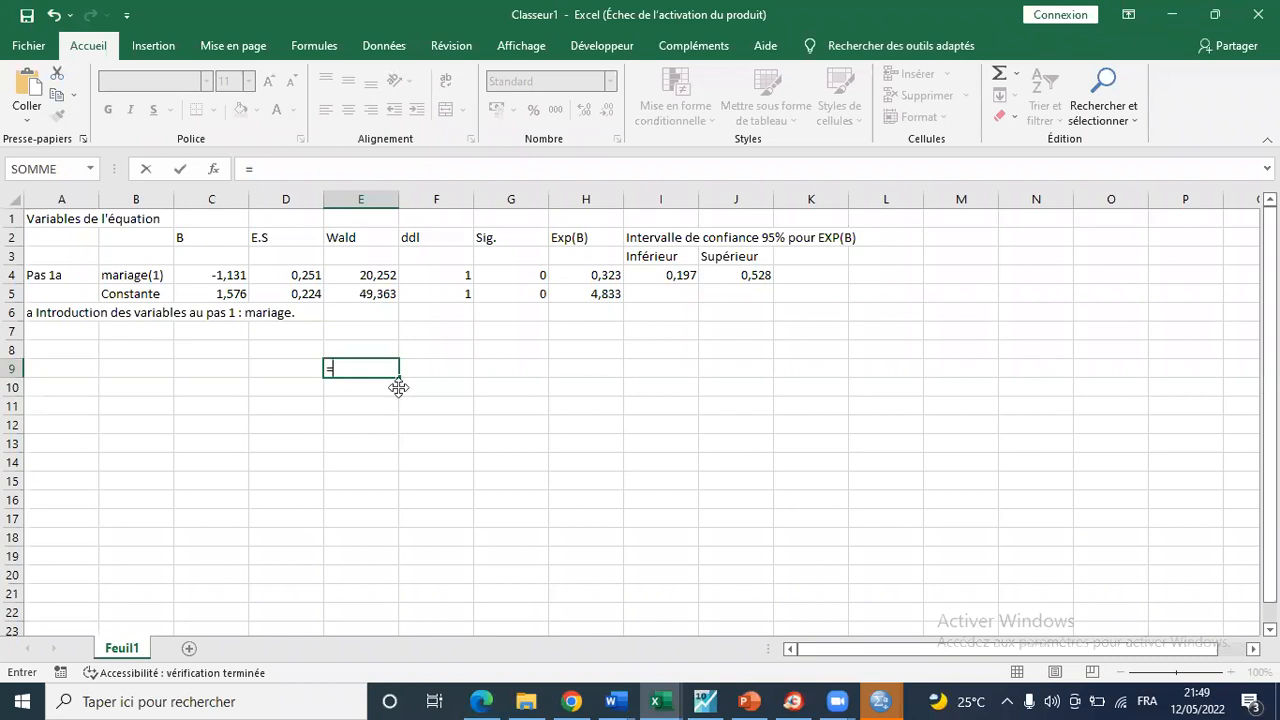
pyautogui.write('exp')
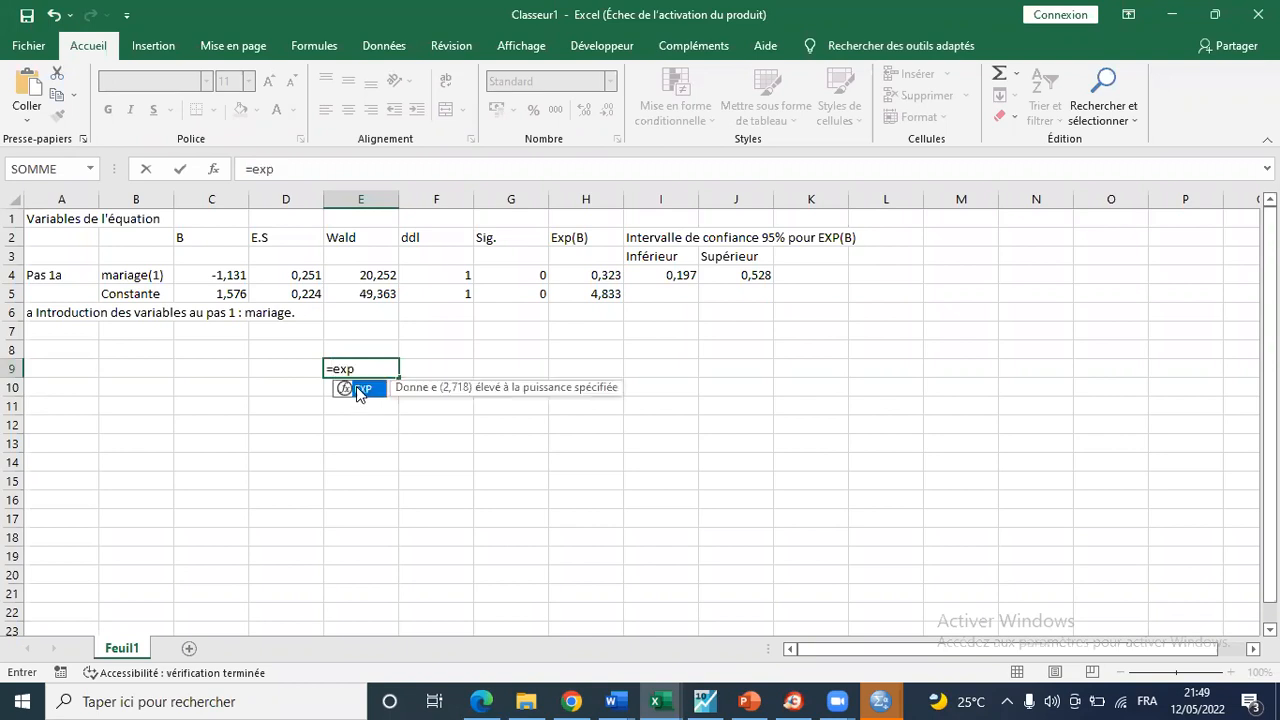
pyautogui.press('Tab')
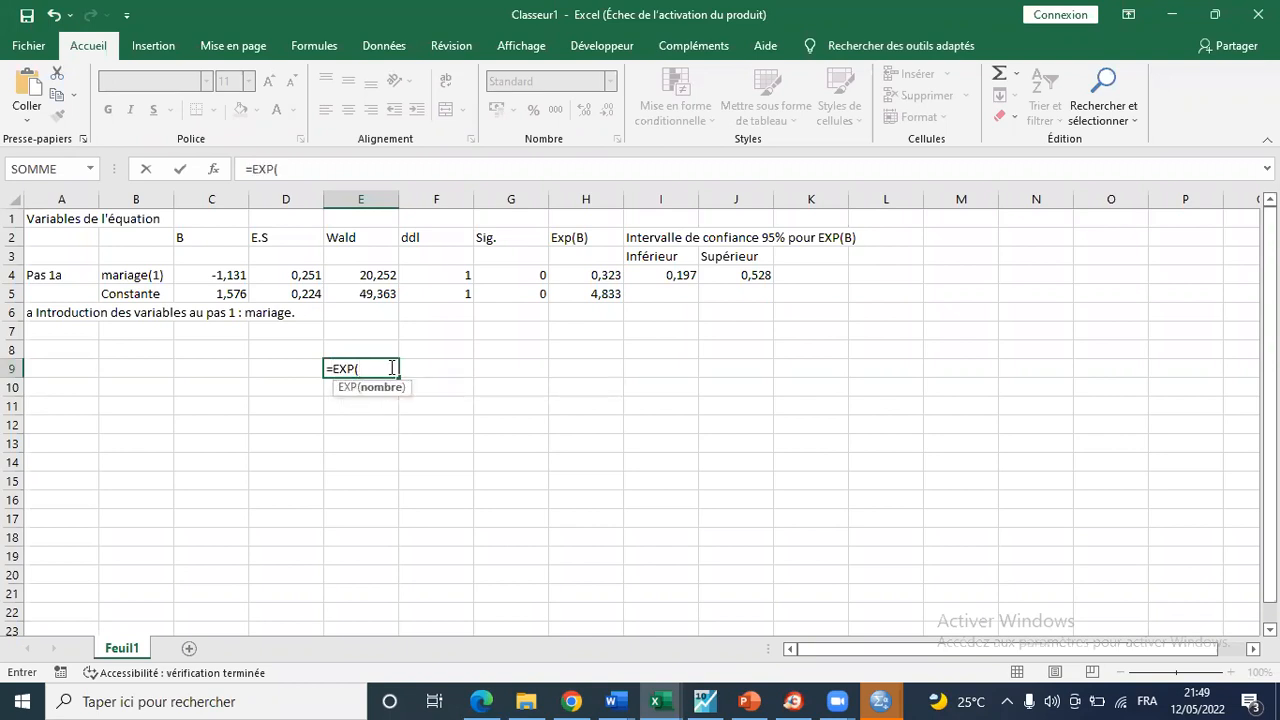
pyautogui.click(224, 275)
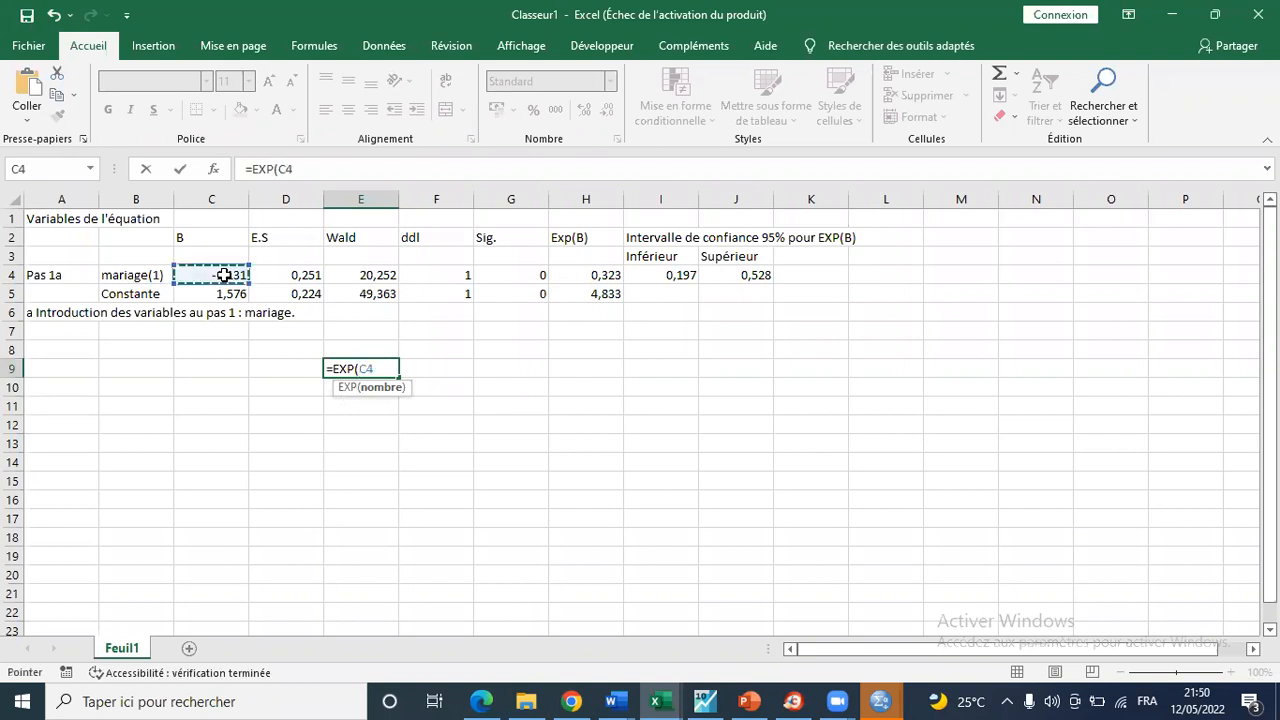
pyautogui.write('+')
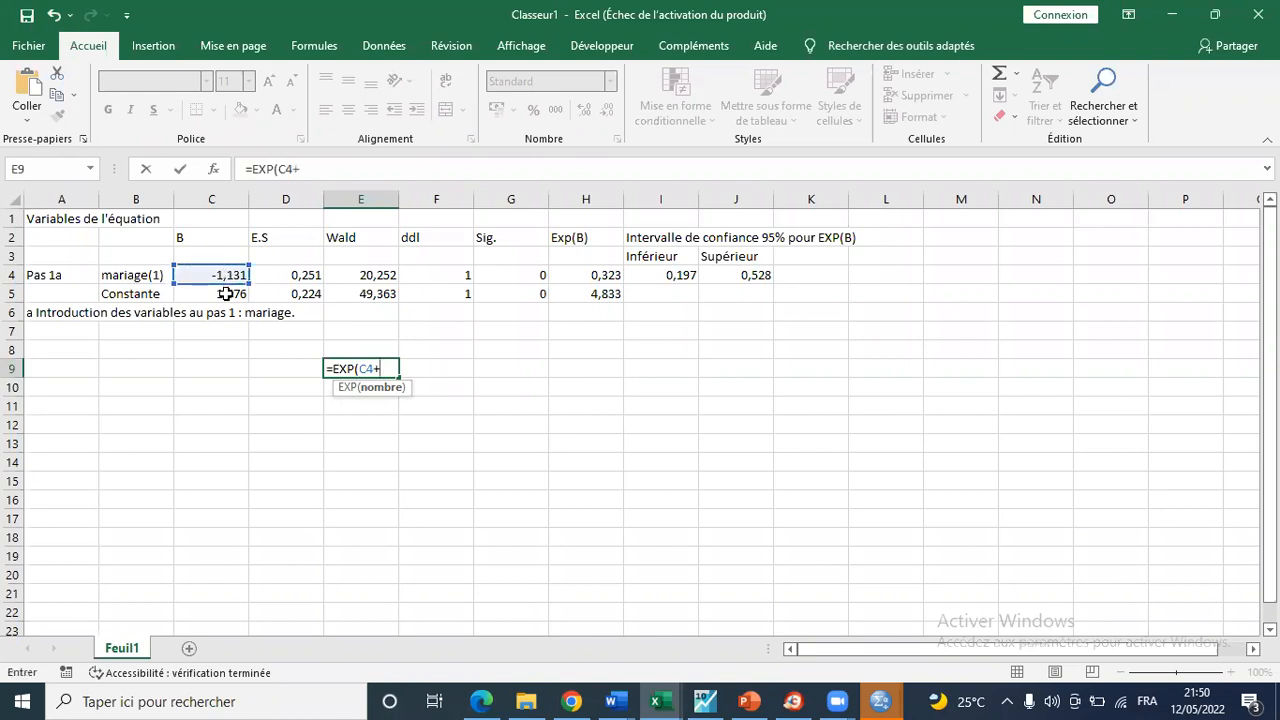
pyautogui.click(226, 293)
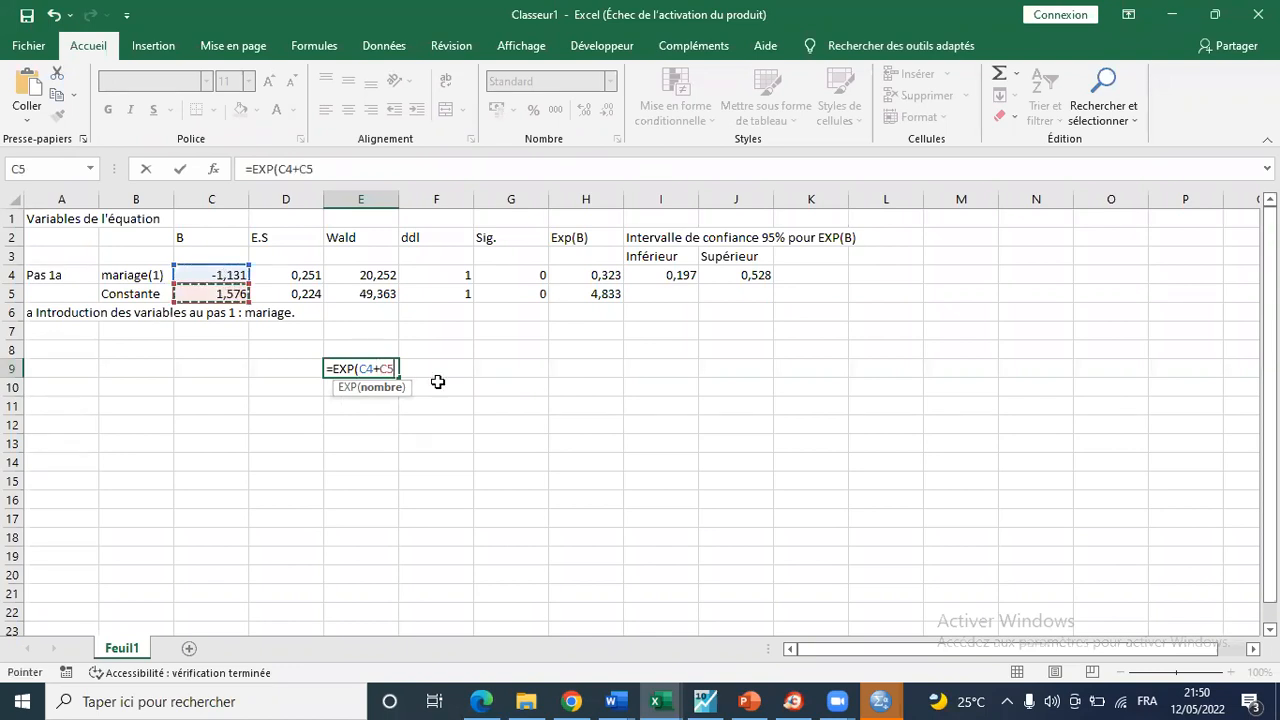
pyautogui.write('*')
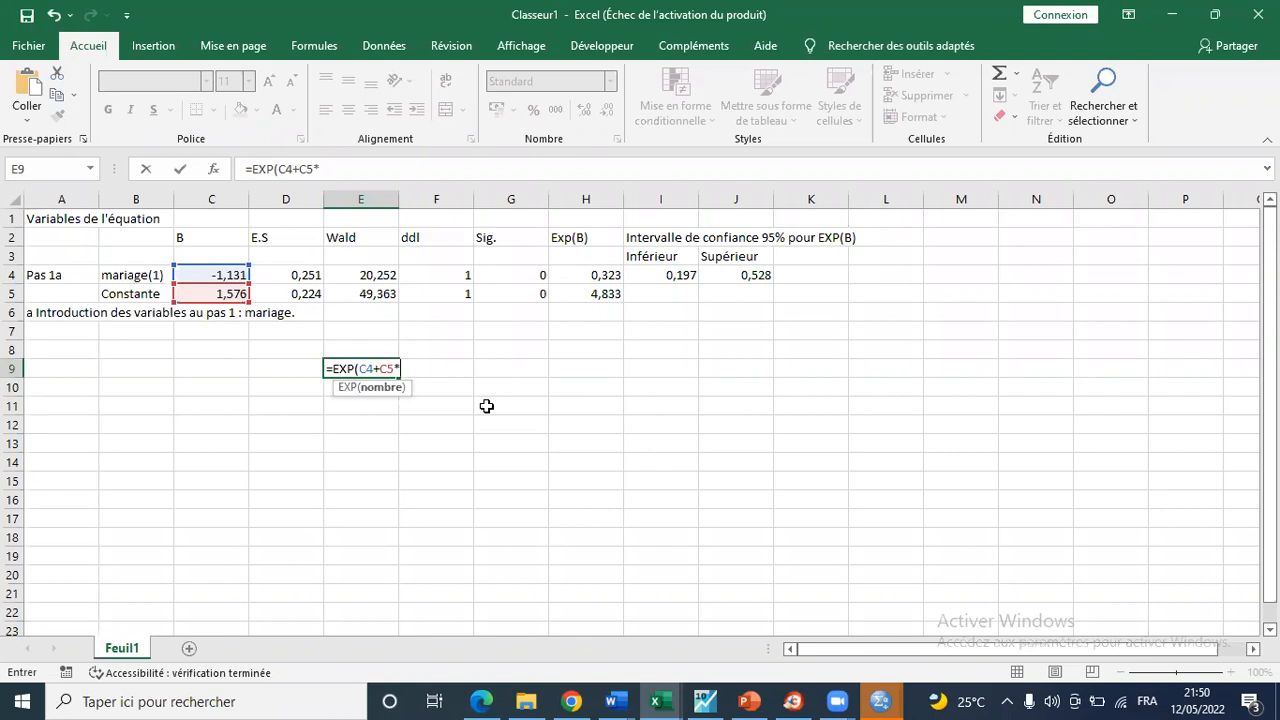
pyautogui.write('1)')
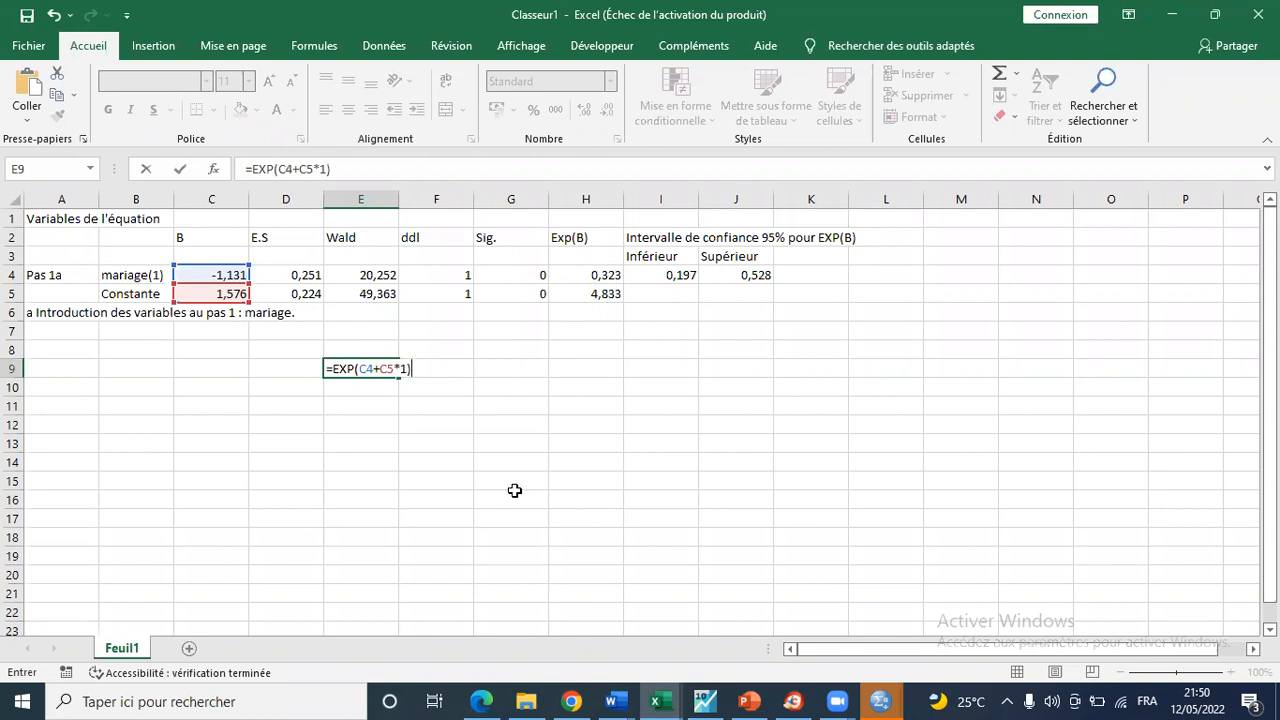
# Extend the E9 formula with a division whose denominator begins (1+EXP(C4+.
pyautogui.click(627, 697)
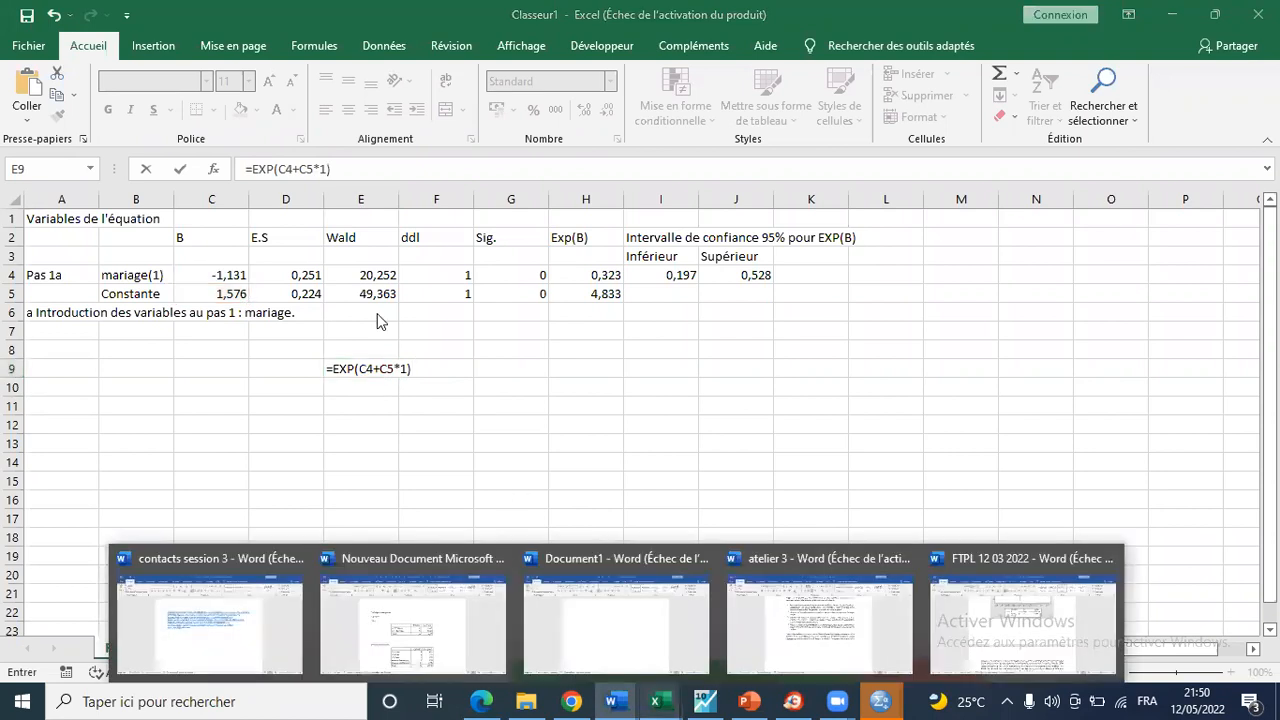
pyautogui.click(410, 368)
pyautogui.write('/')
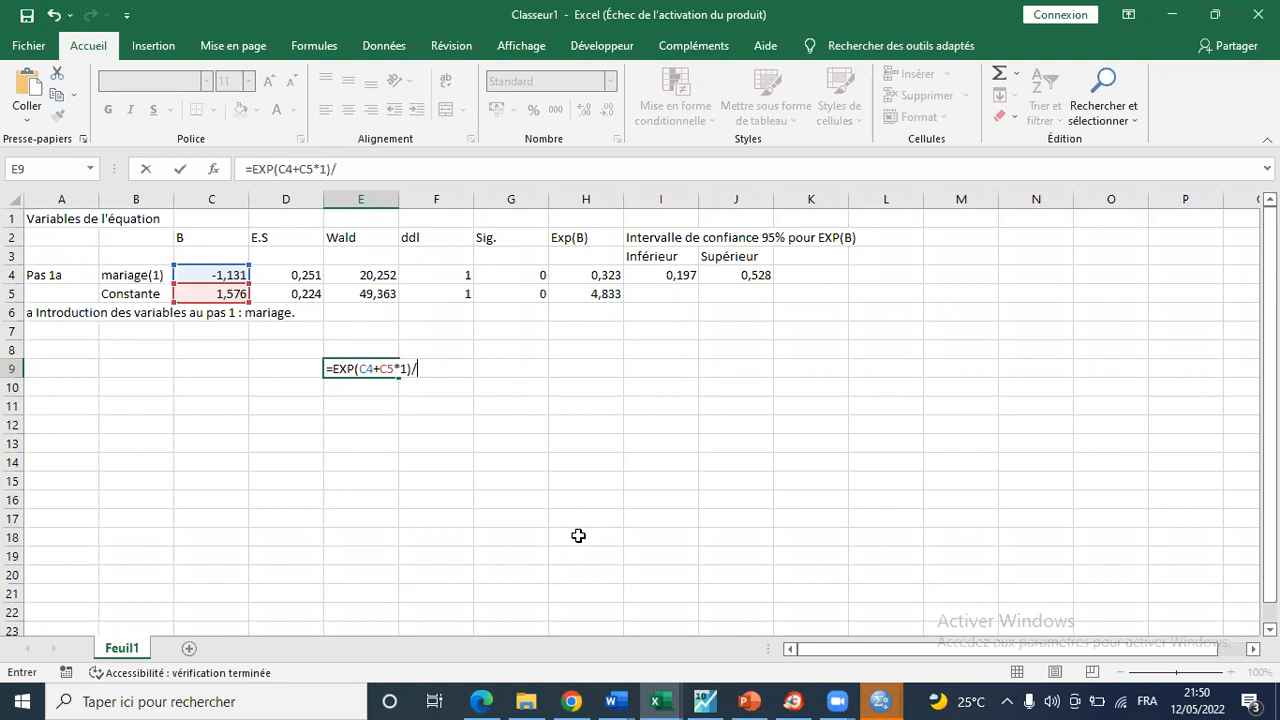
pyautogui.write('(1+exp')
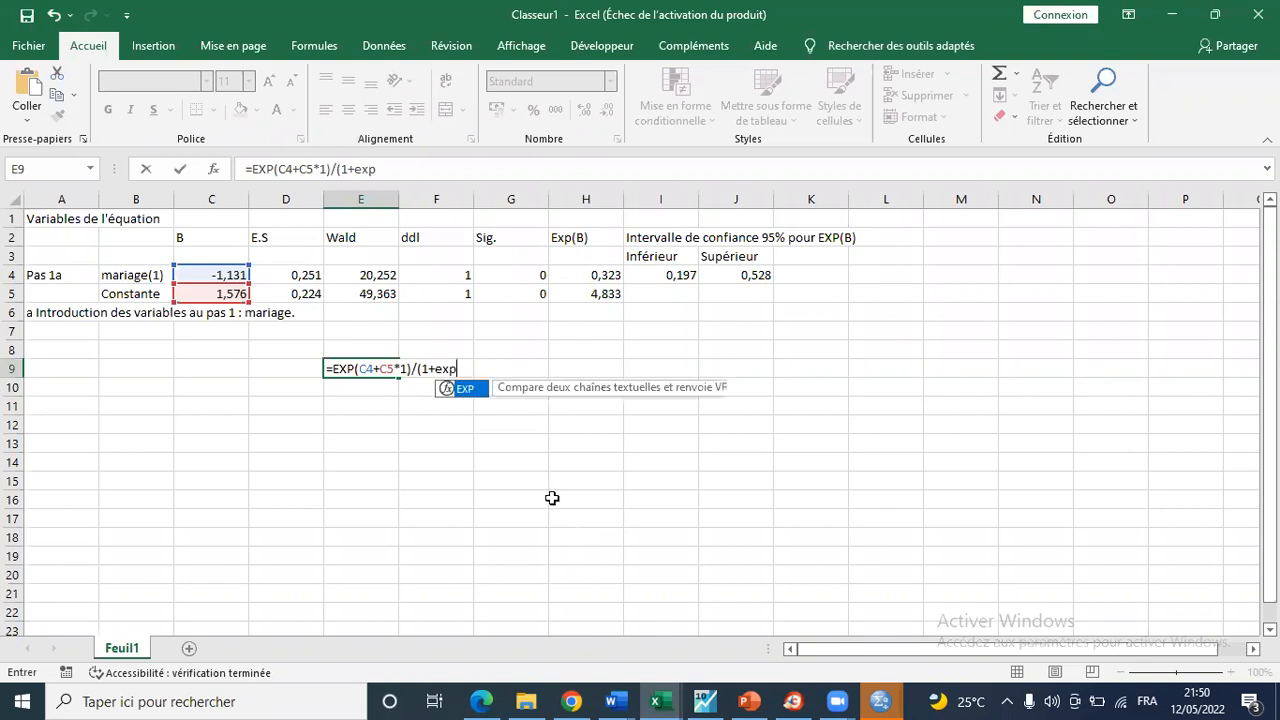
pyautogui.doubleClick(470, 390)
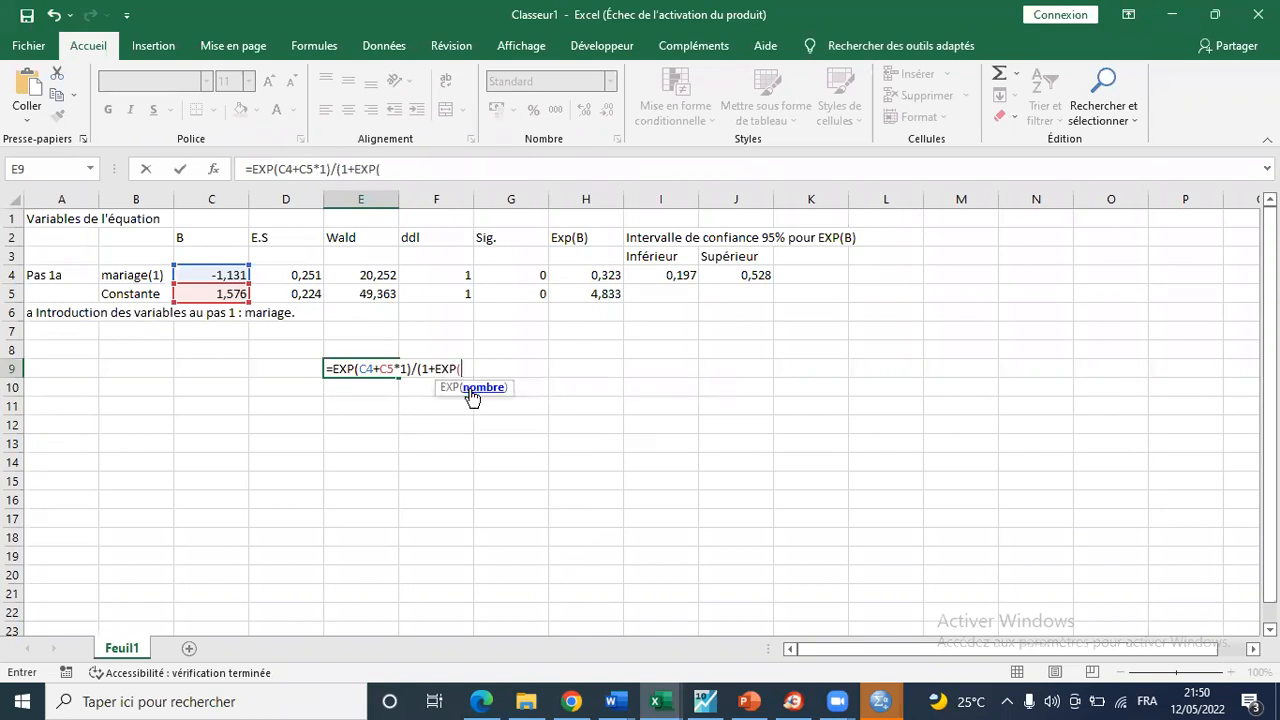
pyautogui.click(209, 275)
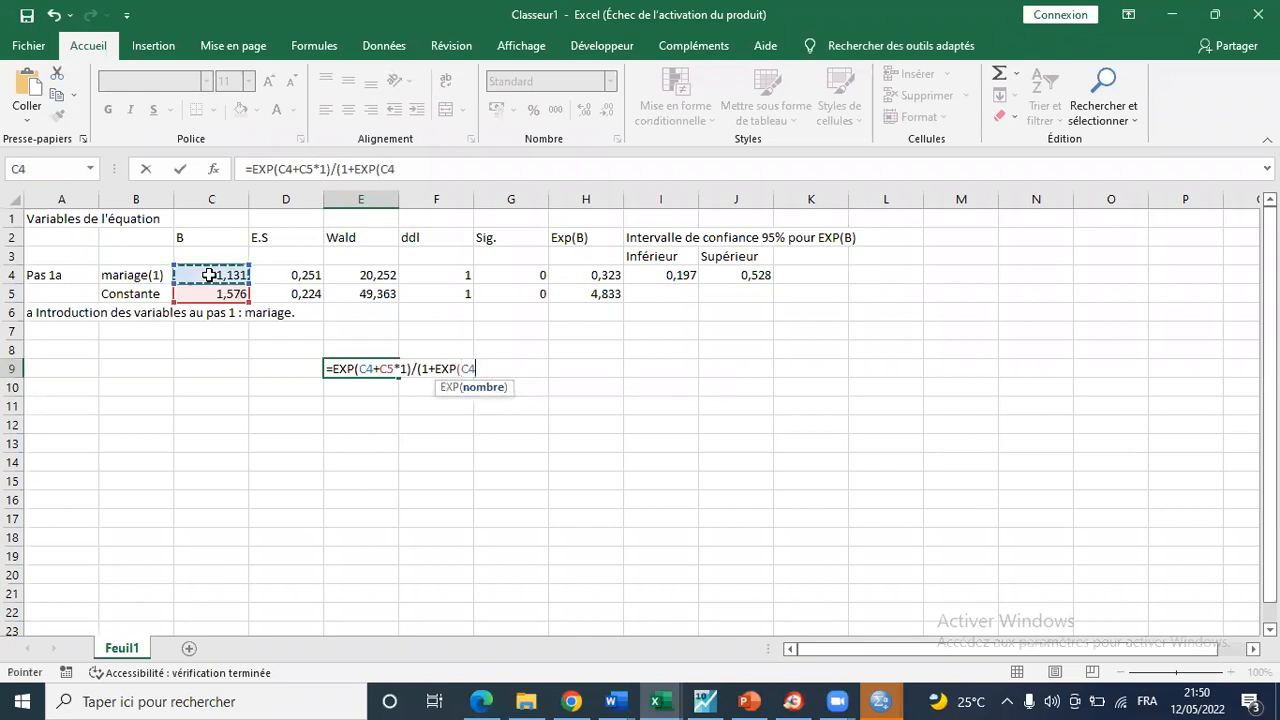
pyautogui.write('+')
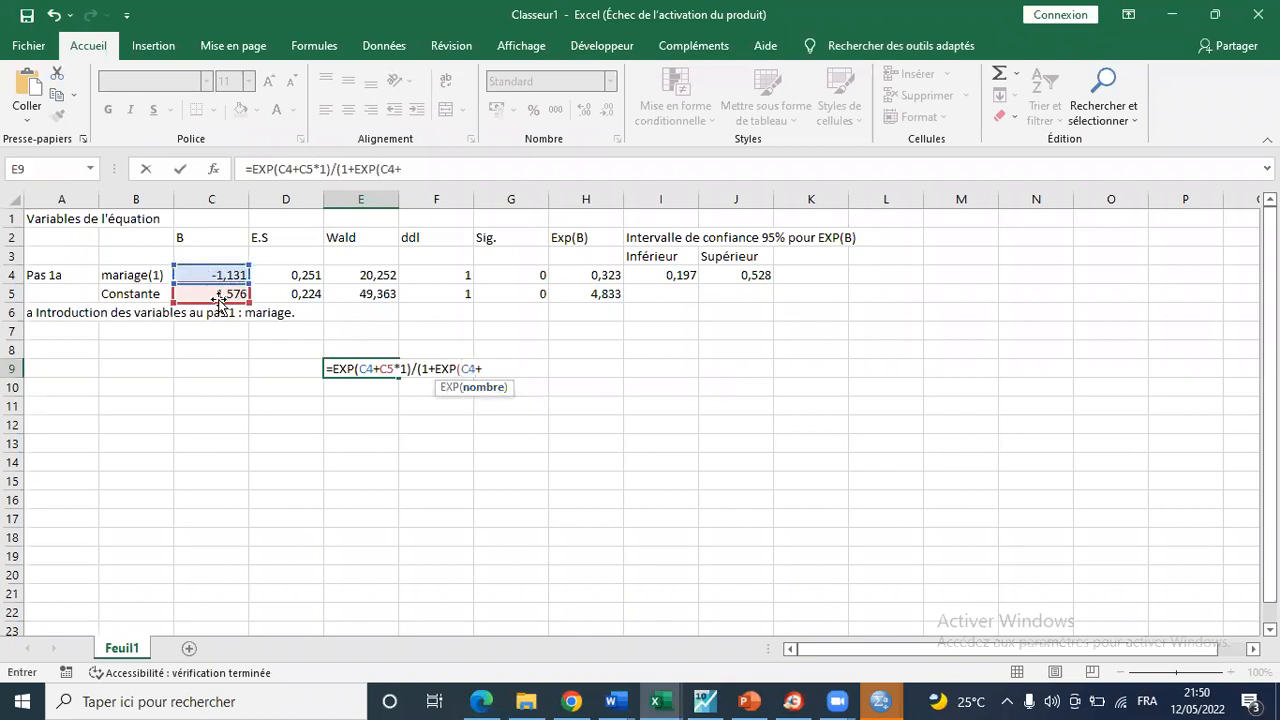
# Swap the cell references in the E9 formula's numerator so that it reads EXP(C5+C4*1).
pyautogui.click(374, 370)
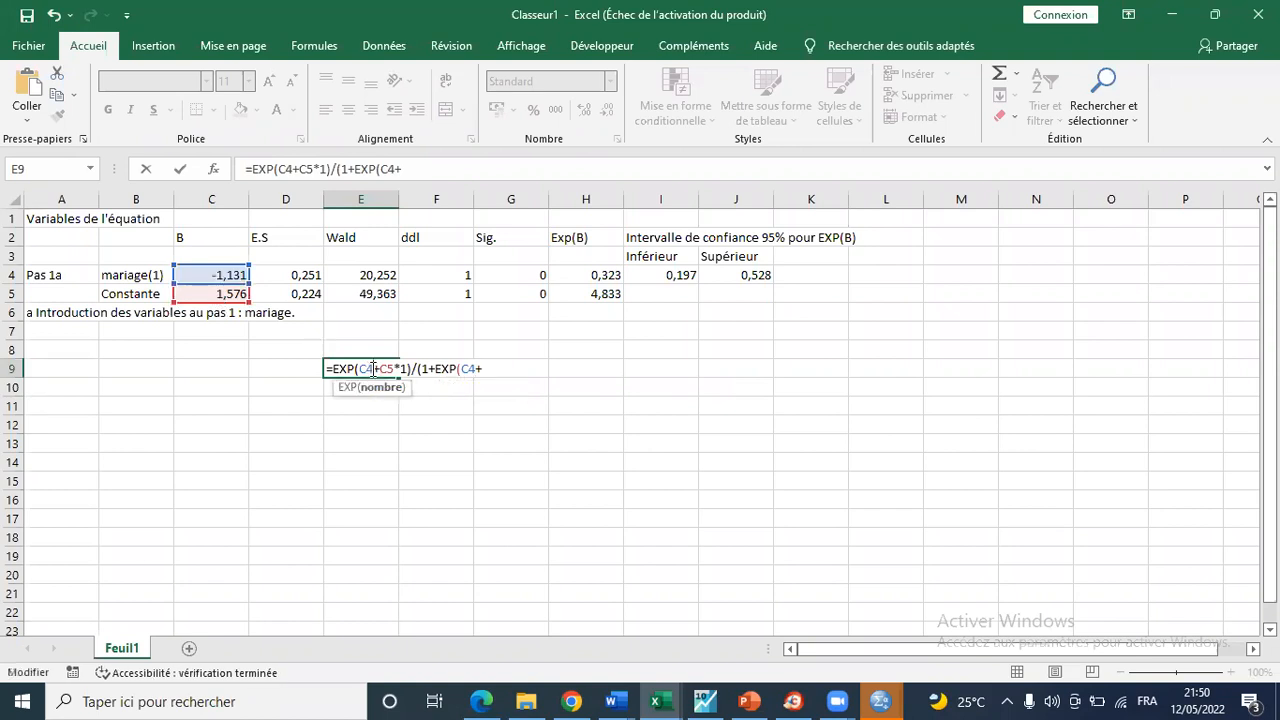
pyautogui.press('BackSpace')
pyautogui.write('5')
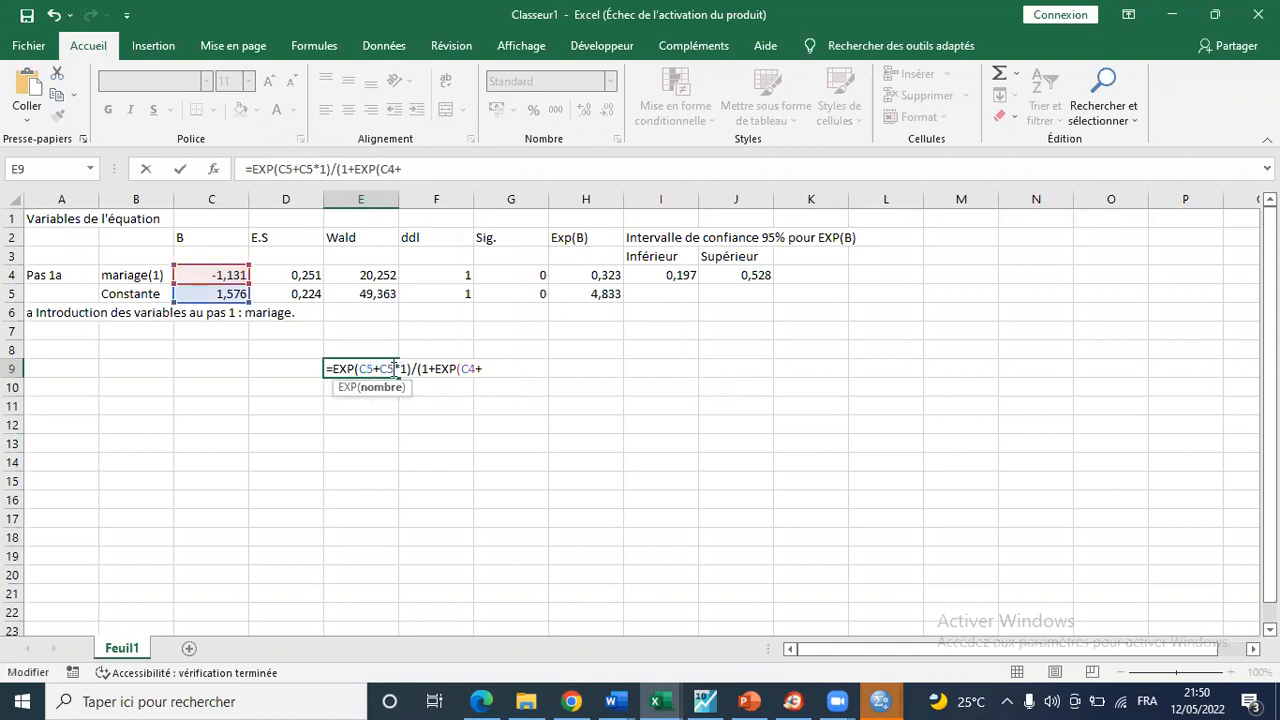
pyautogui.press('BackSpace')
pyautogui.write('4')
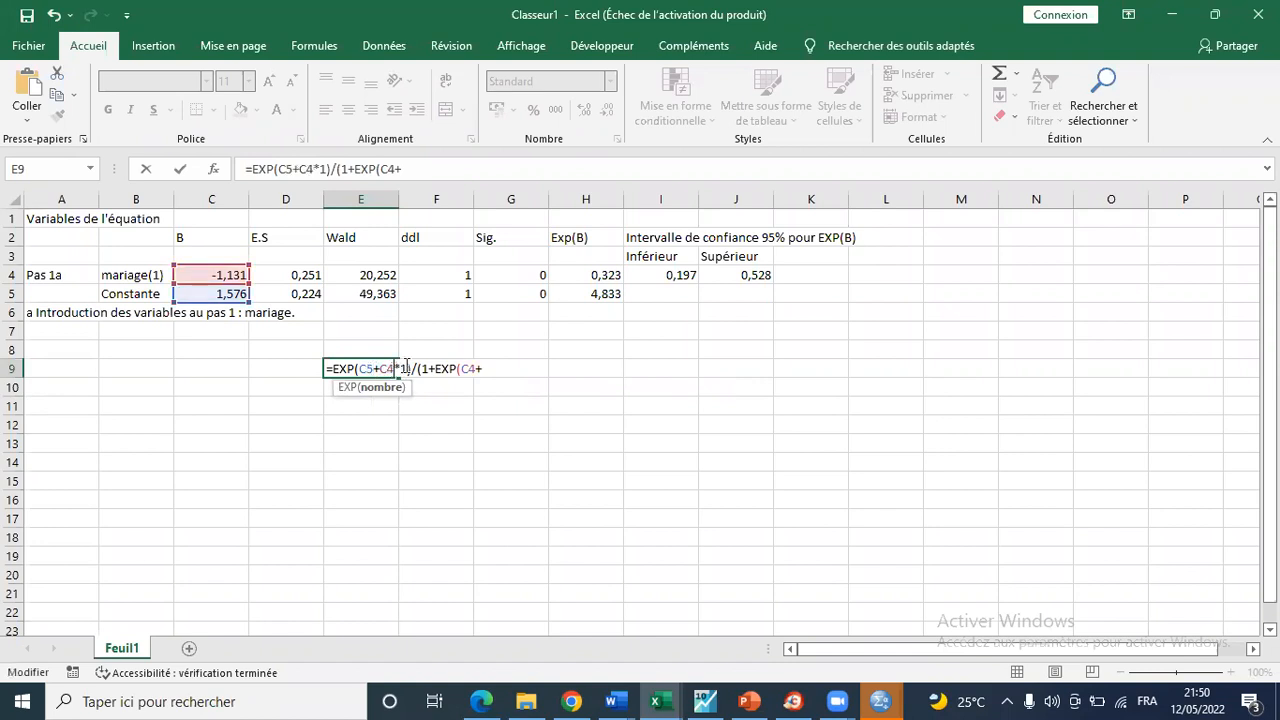
# Complete the E9 denominator as (1+EXP(C5+C4*1)) and enter the formula, accepting Excel's correction for the missing parenthesis.
pyautogui.click(474, 368)
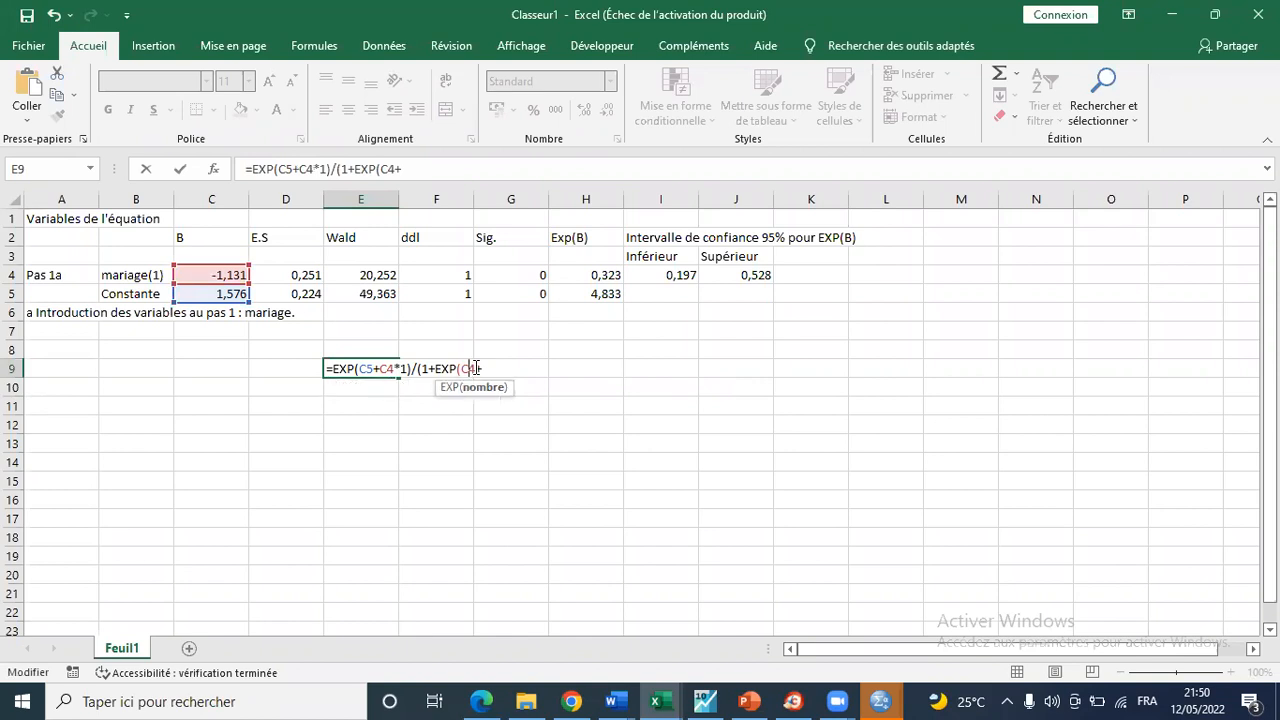
pyautogui.press('BackSpace')
pyautogui.write('5')
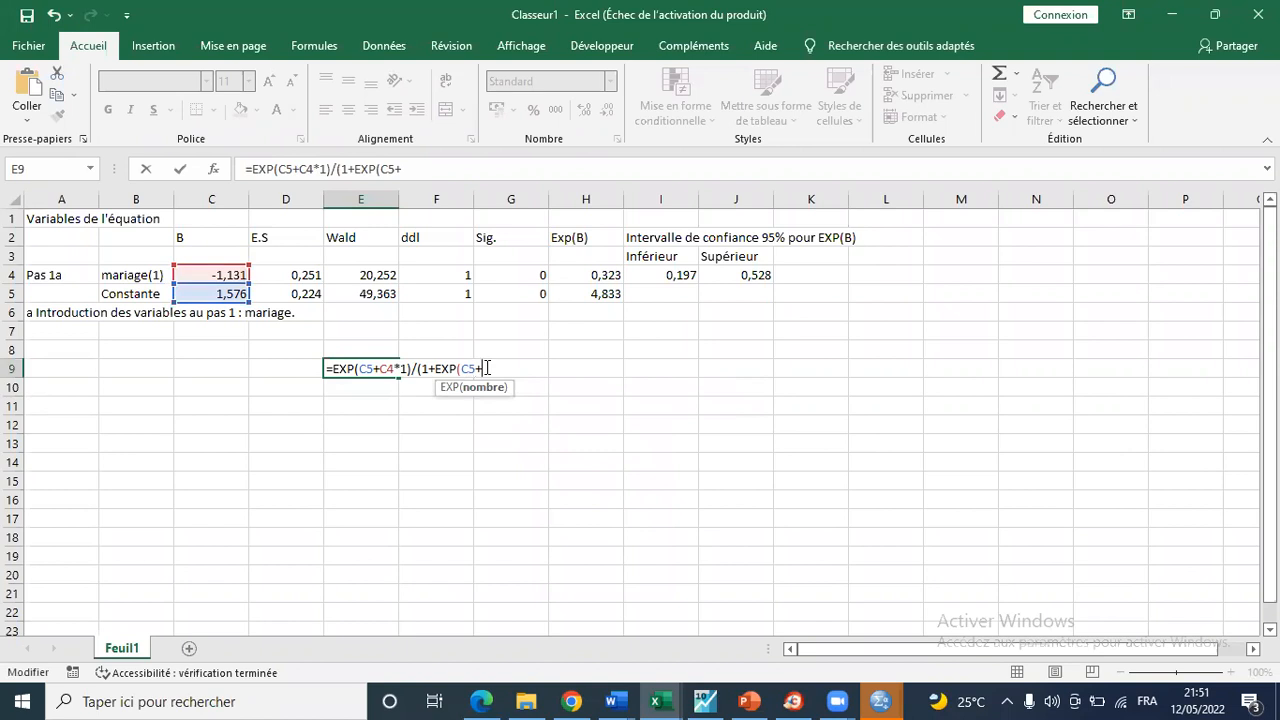
pyautogui.click(208, 276)
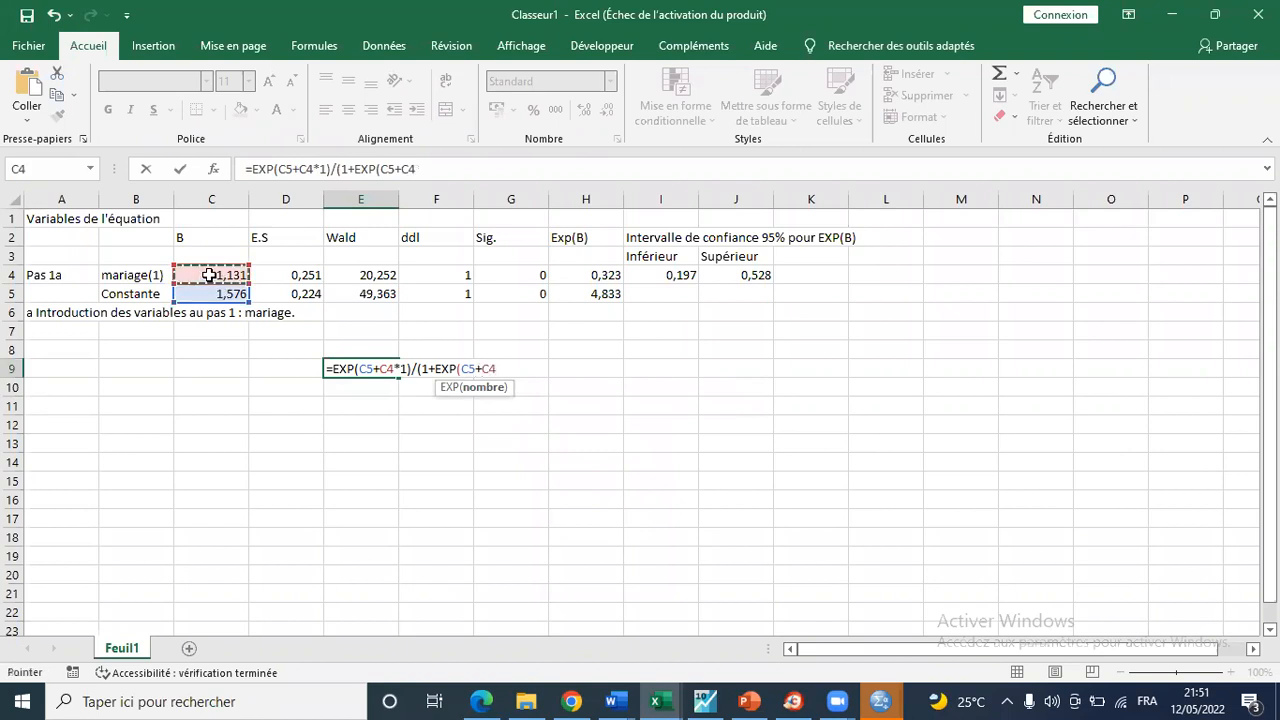
pyautogui.write('*1)')
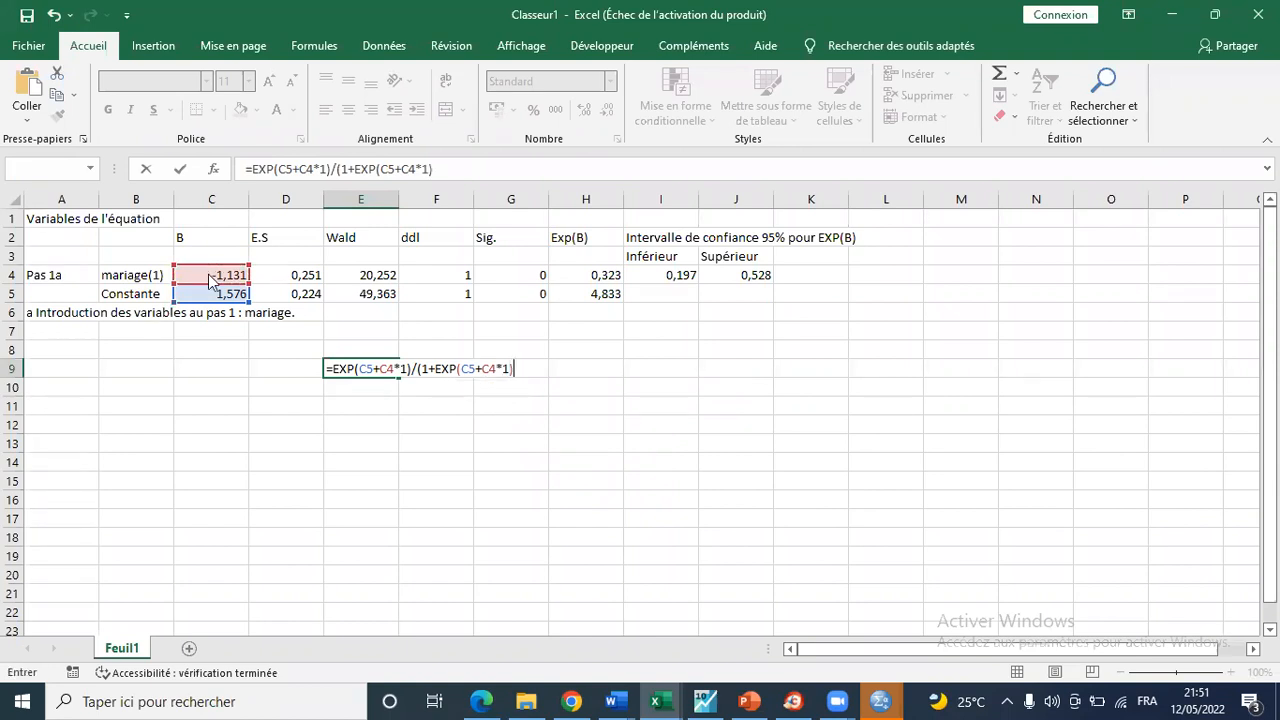
pyautogui.press('Return')
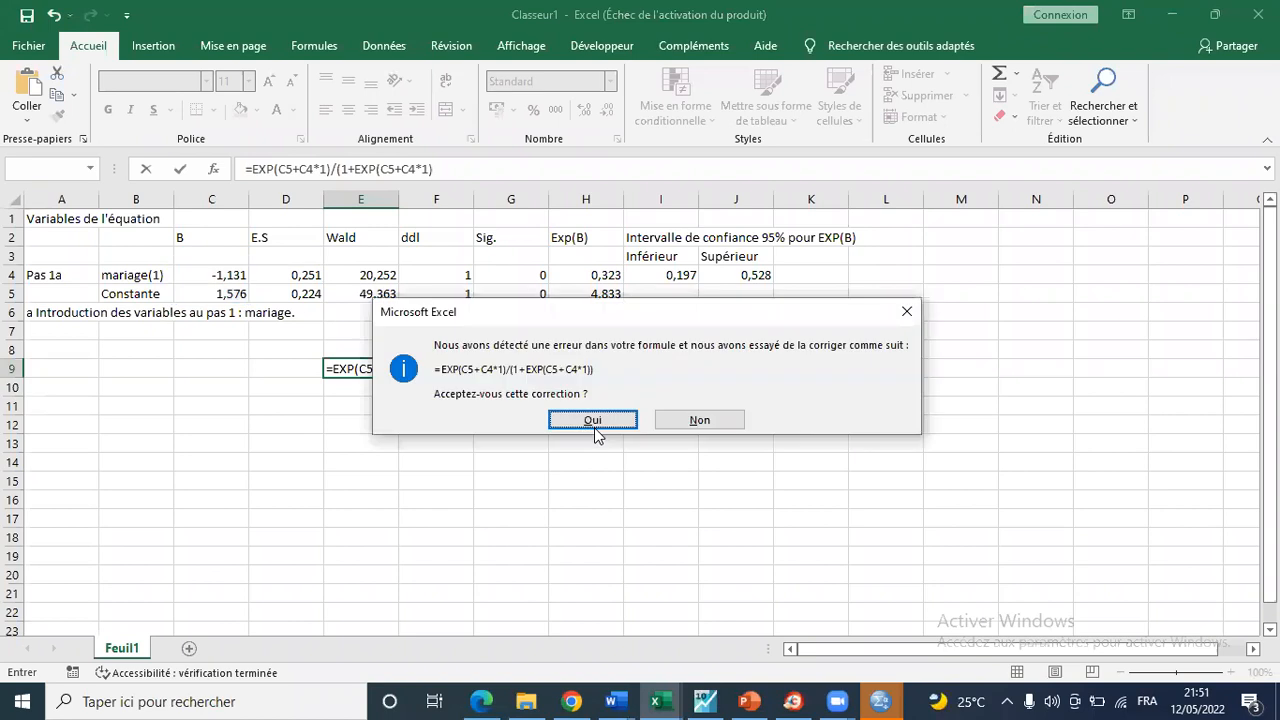
pyautogui.click(594, 418)
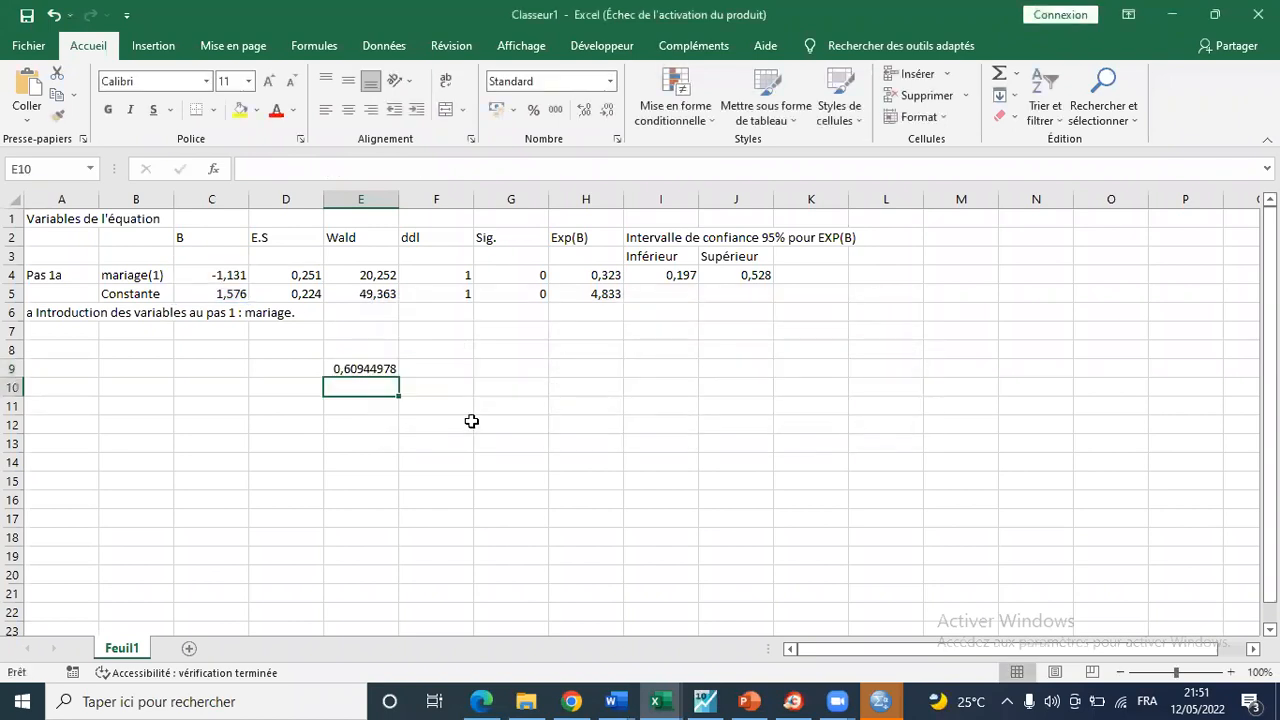
# Change the C4 multiplier to 0 in both the numerator and denominator of the E9 formula.
pyautogui.click(355, 369)
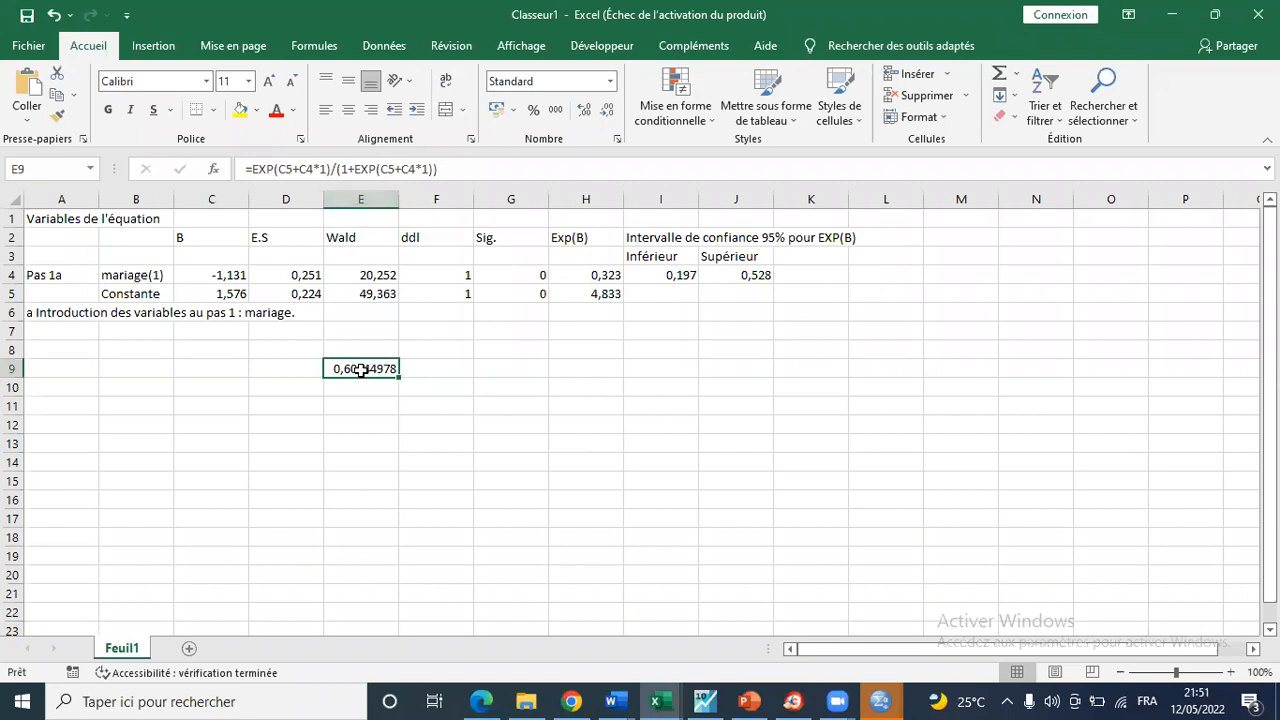
pyautogui.click(326, 168)
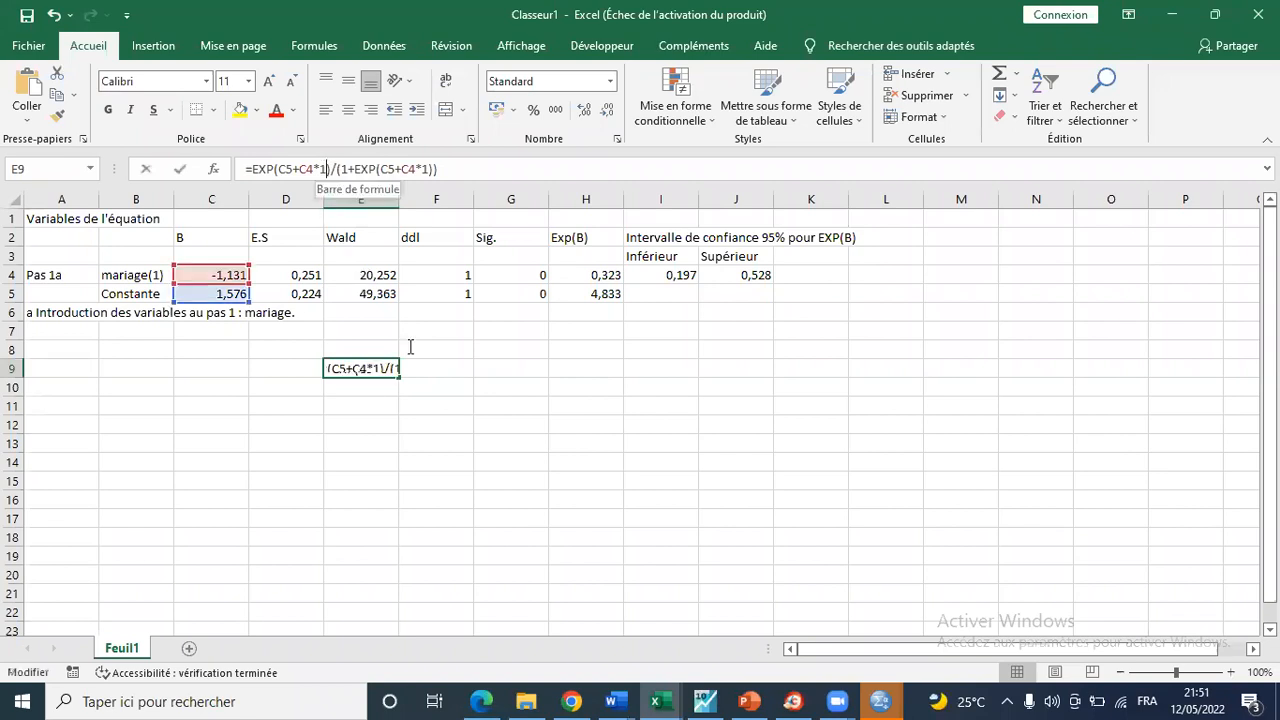
pyautogui.press('BackSpace')
pyautogui.write('0')
pyautogui.click(428, 168)
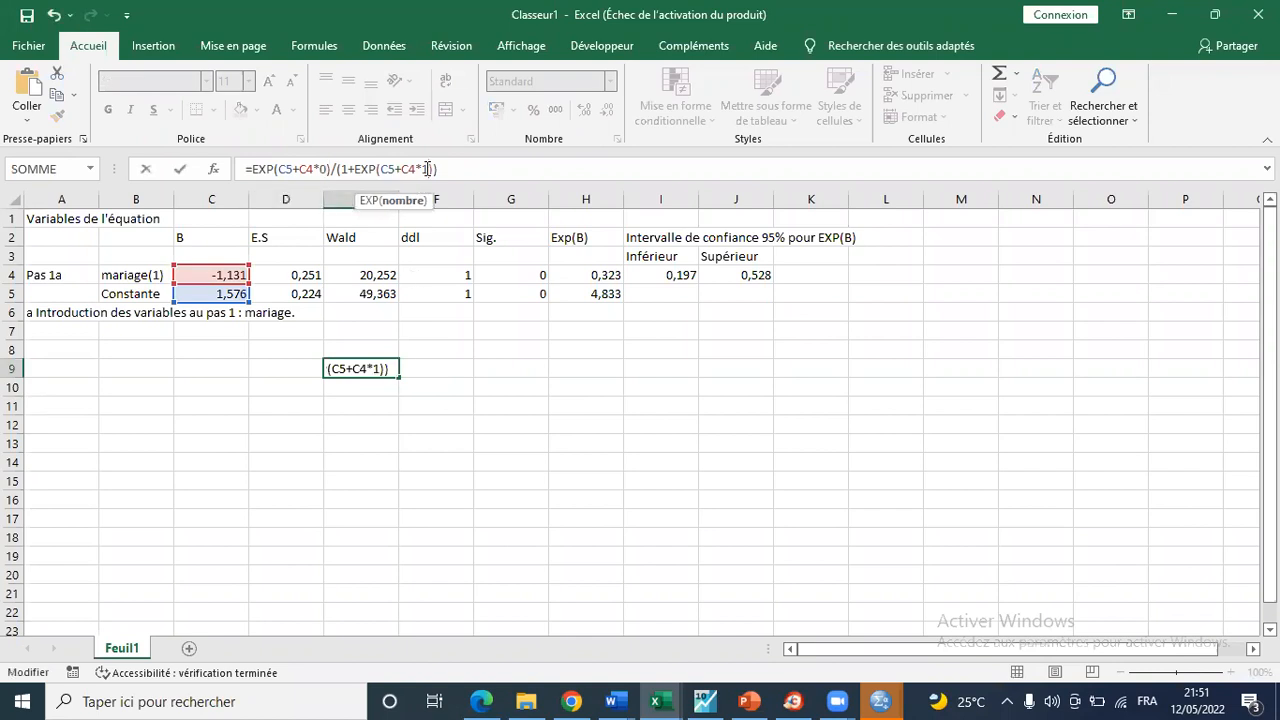
pyautogui.press('BackSpace')
pyautogui.write('0')
pyautogui.press('Return')
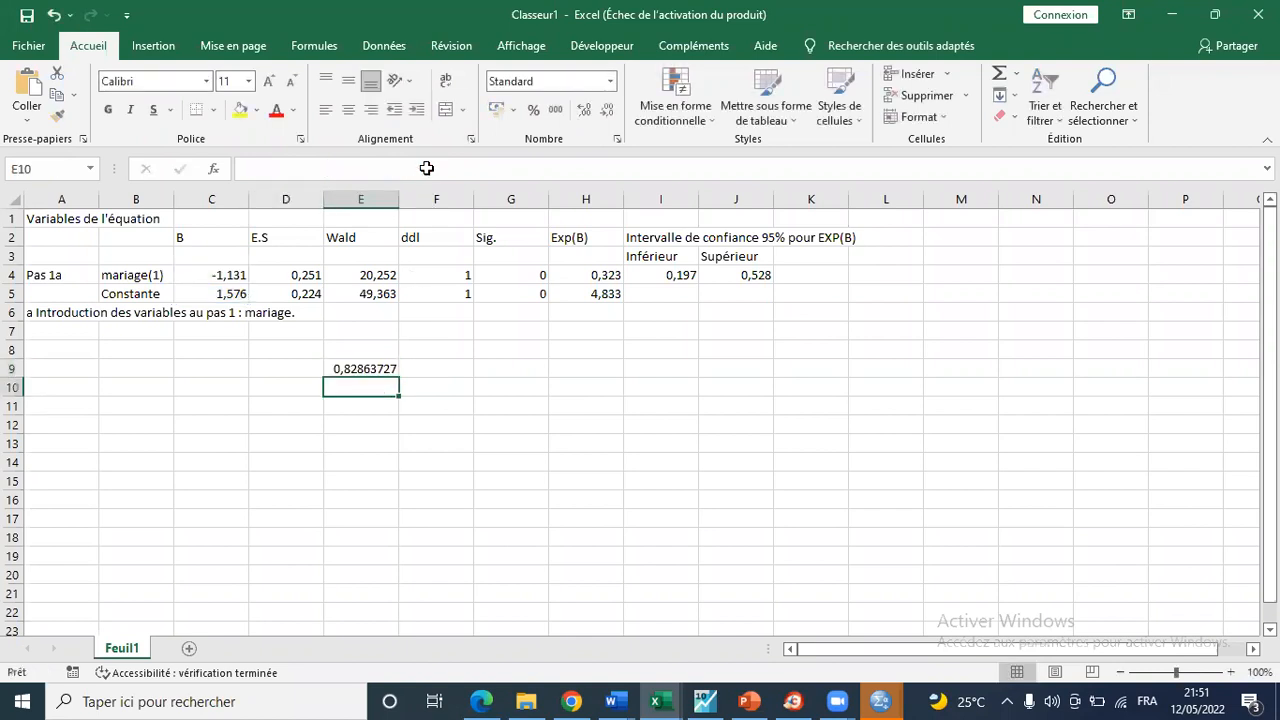
# Examine the employment probability formula in cell E9 and its result against the mariage and constant coefficients.
pyautogui.click(370, 367)
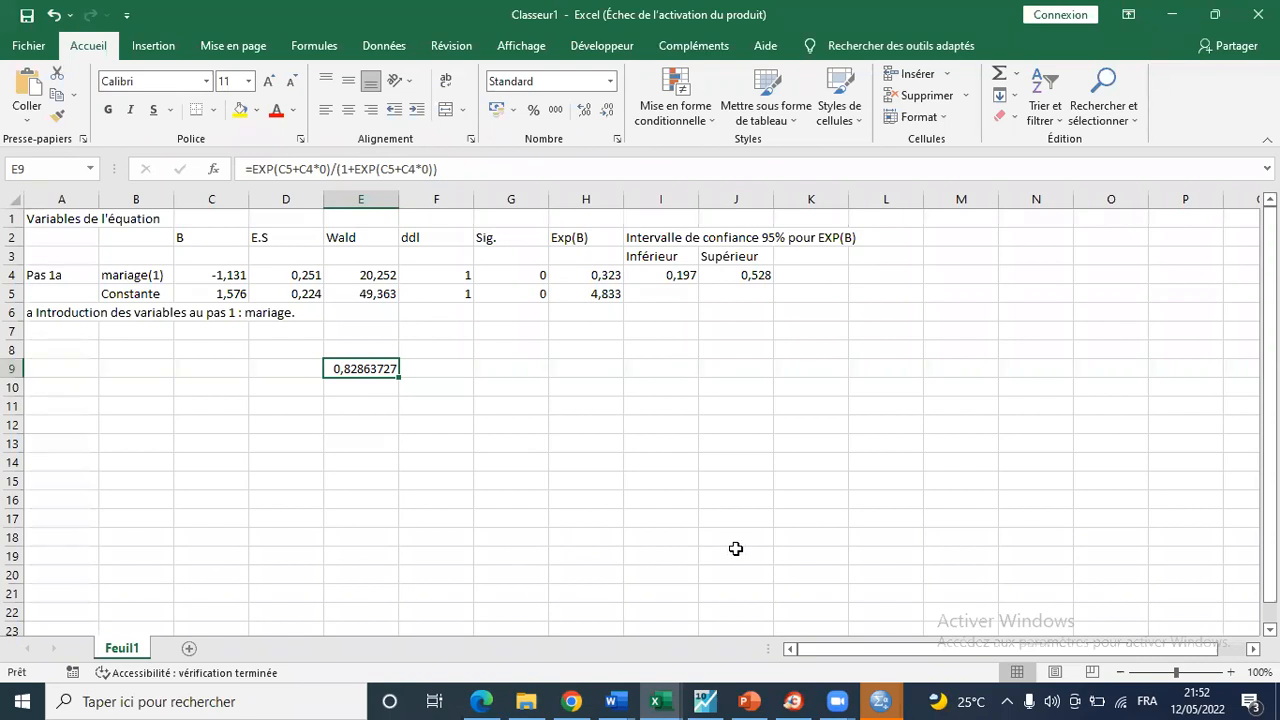
pyautogui.click(669, 651)
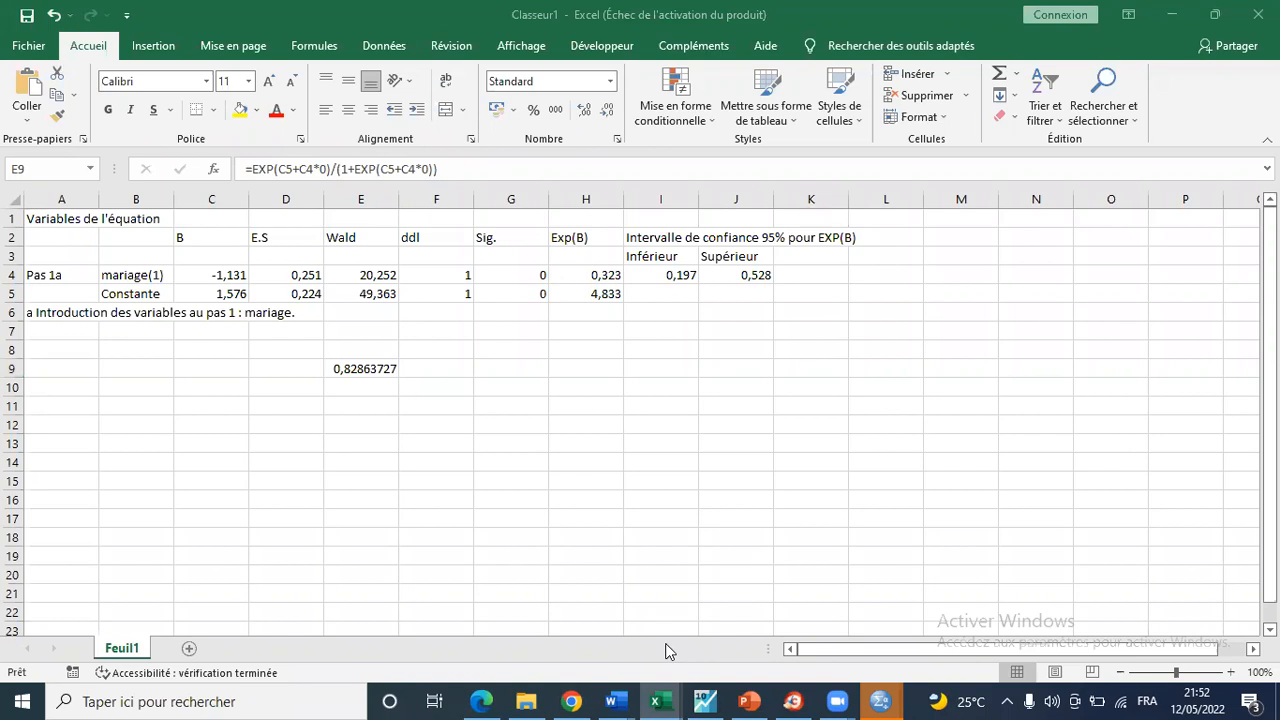
pyautogui.click(357, 346)
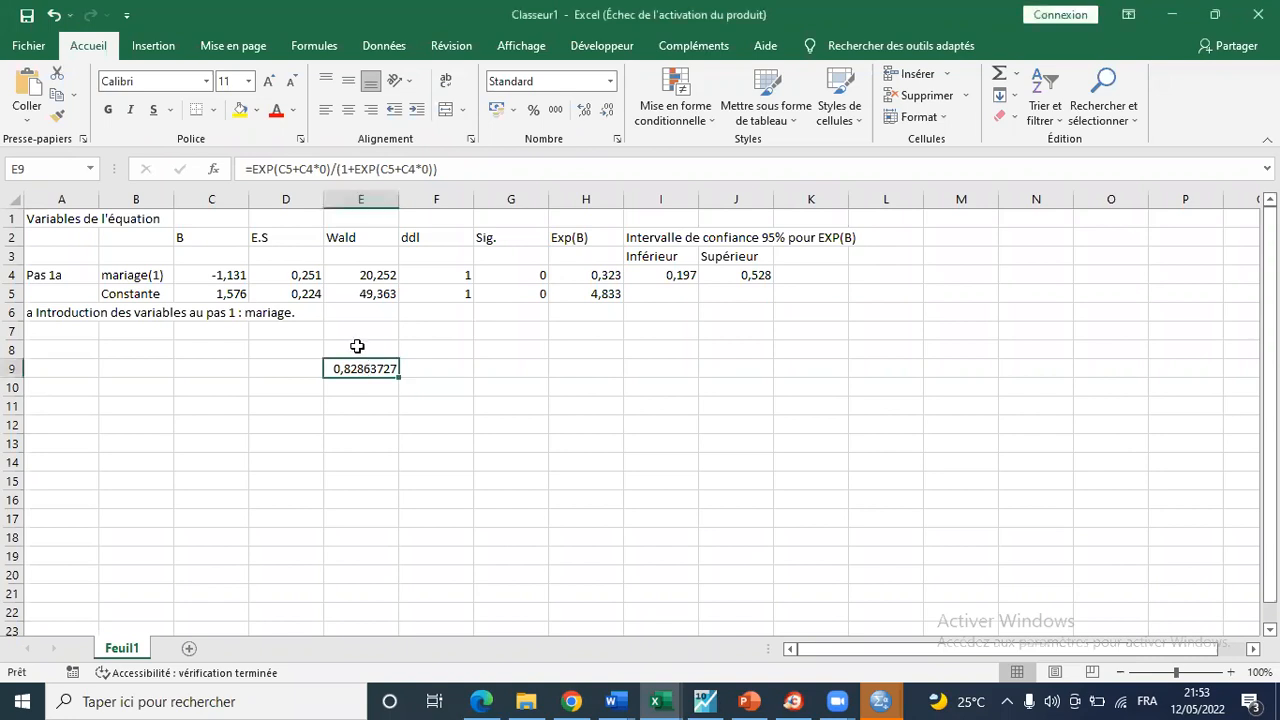
pyautogui.click(357, 346)
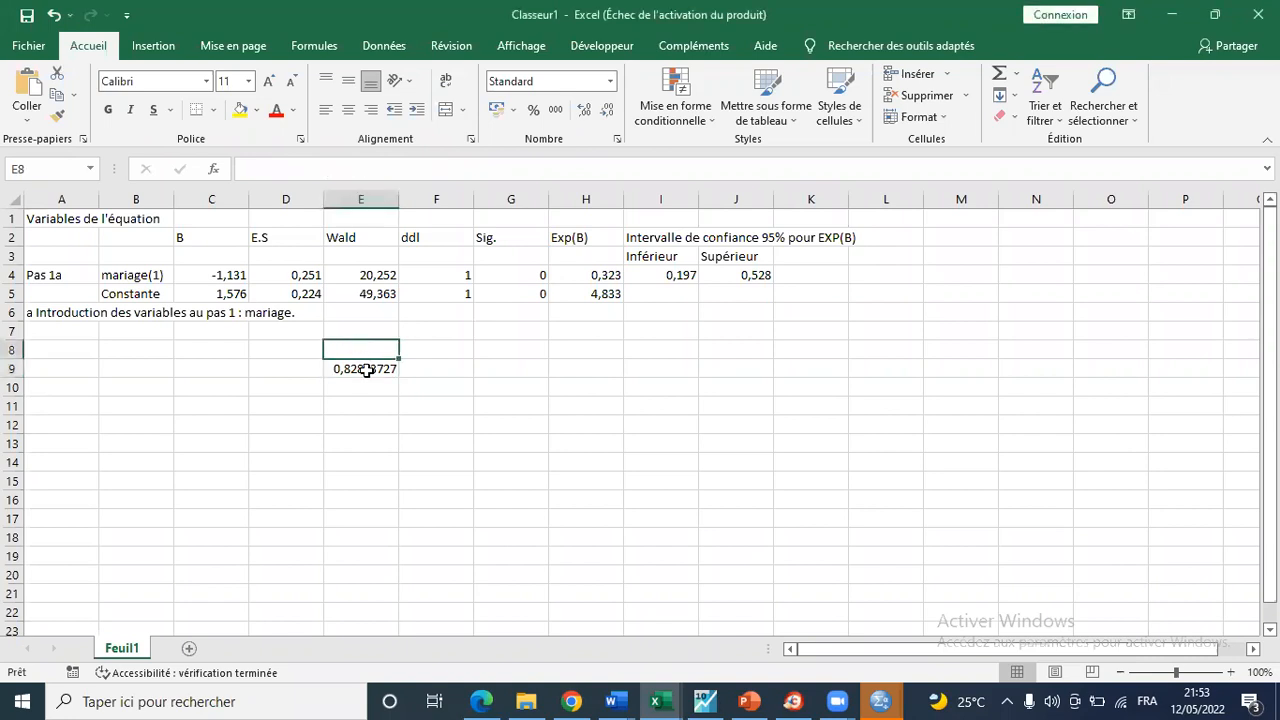
pyautogui.click(367, 370)
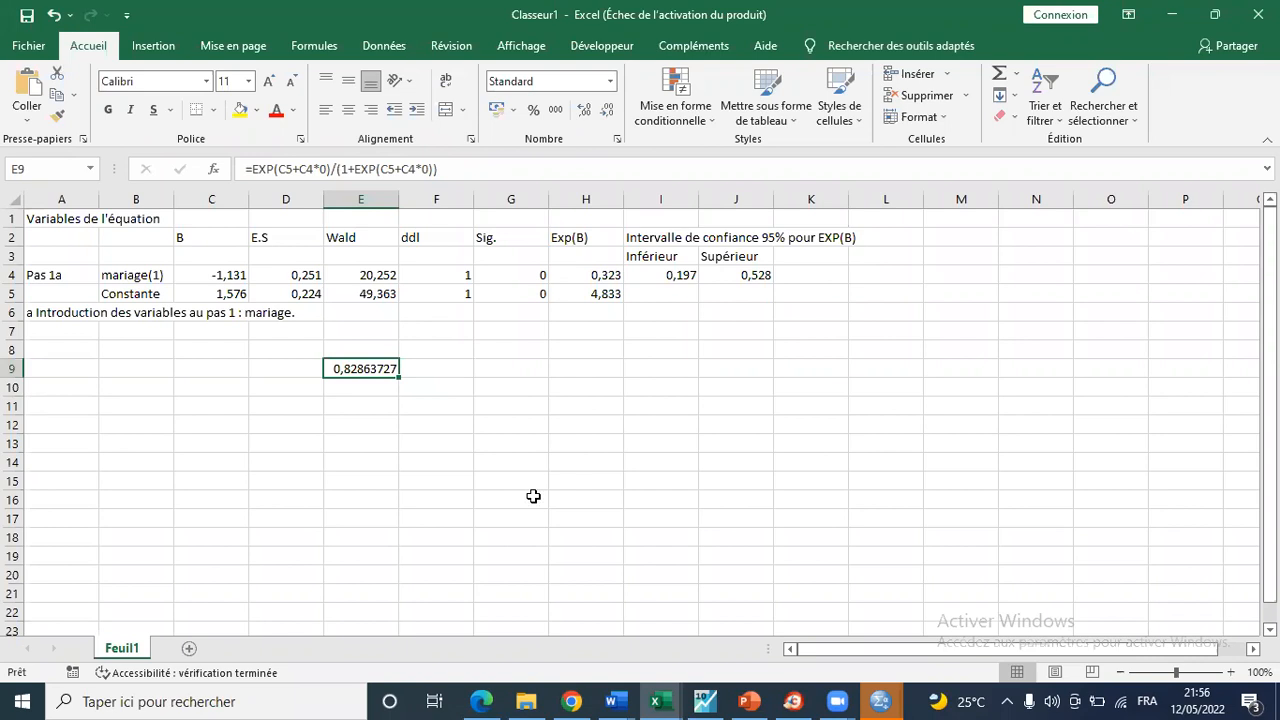
pyautogui.press('Up')
pyautogui.click(348, 368)
pyautogui.click(439, 363)
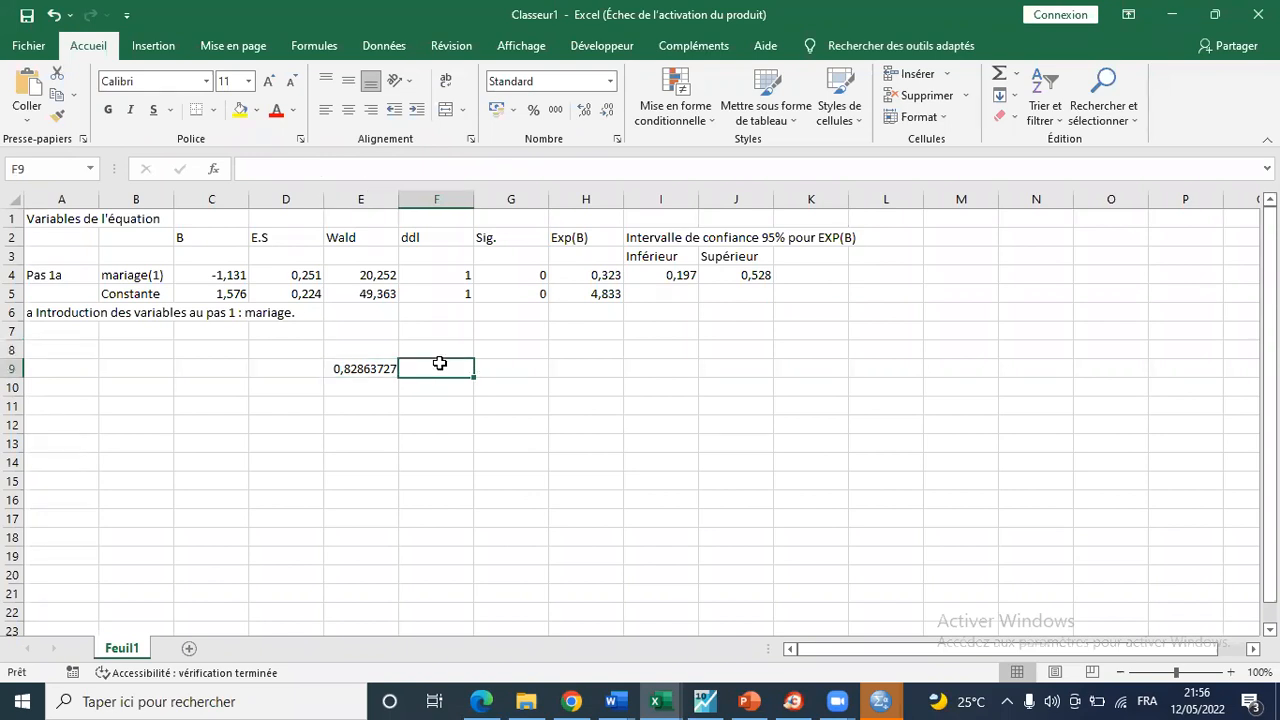